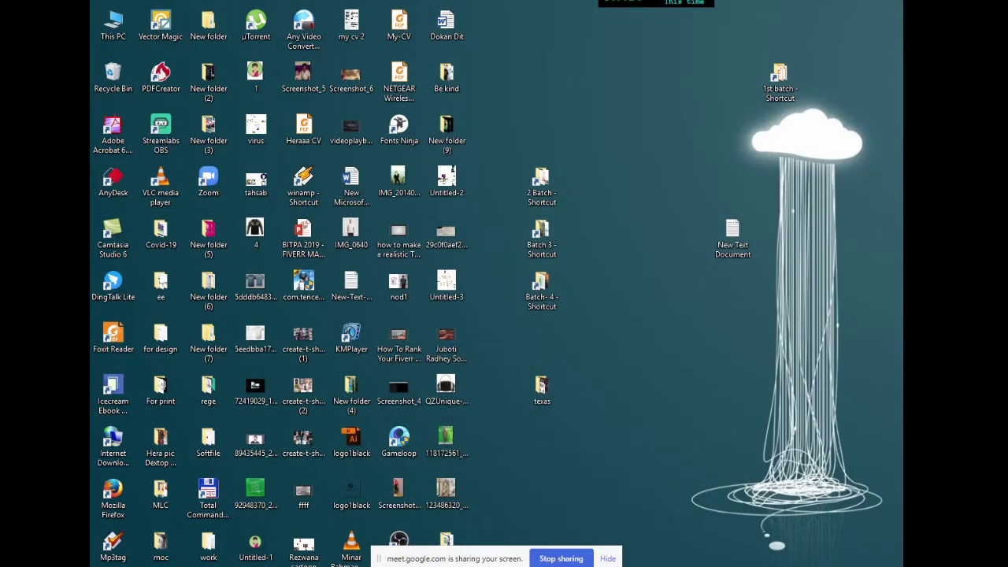
# Cancel closing the striped-shirt man photo and revert it with F12 to its white background
pyautogui.click(572, 517)
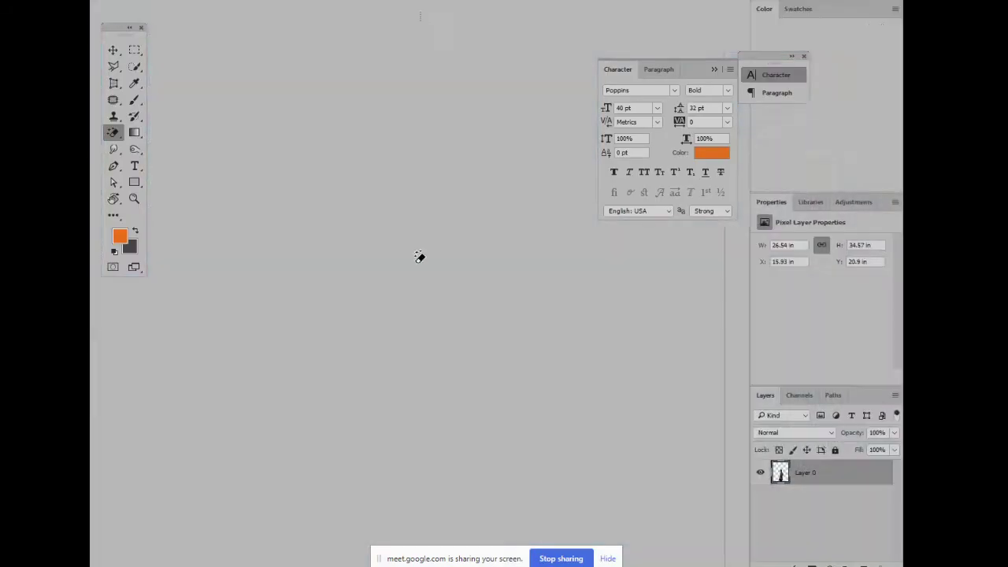
pyautogui.hotkey('ctrl', 'w')
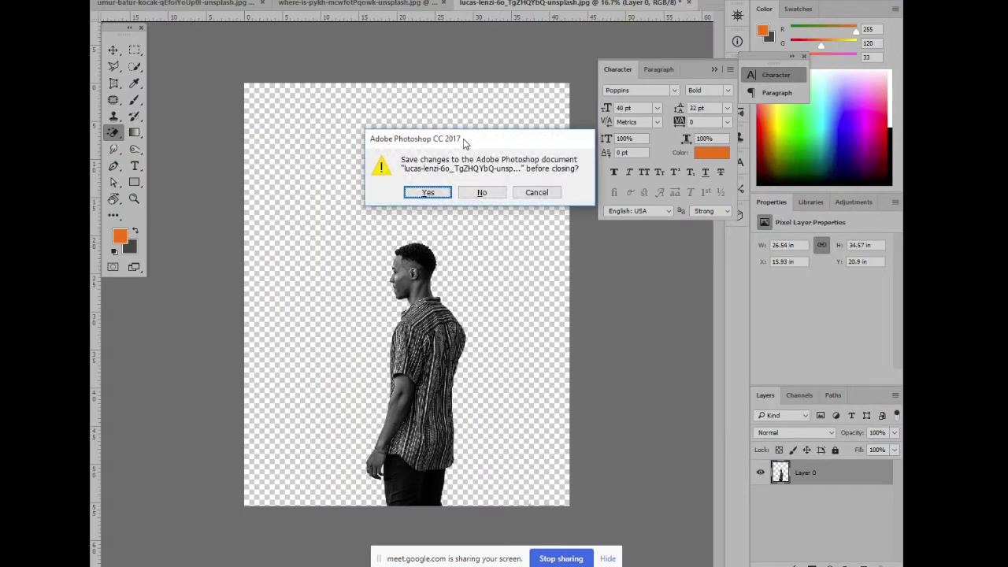
pyautogui.click(541, 193)
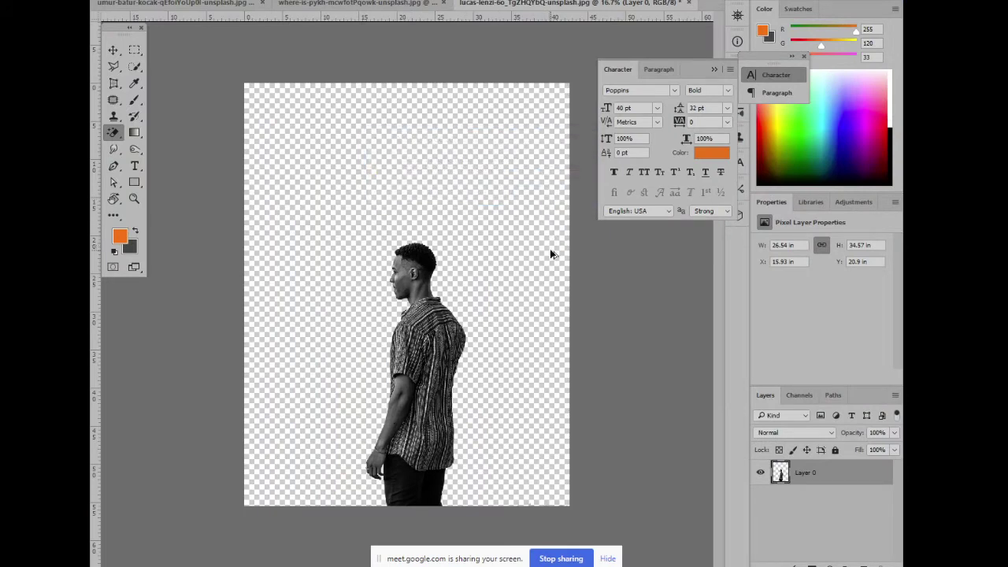
pyautogui.press('F12')
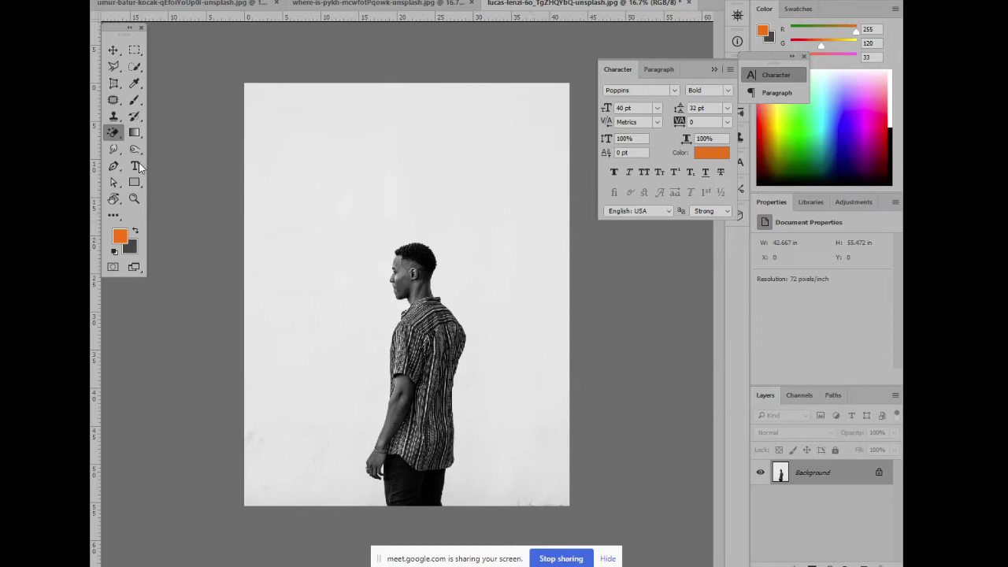
# Zoom and pan around the striped-shirt man photo to inspect it
pyautogui.hotkey('ctrl', '+')
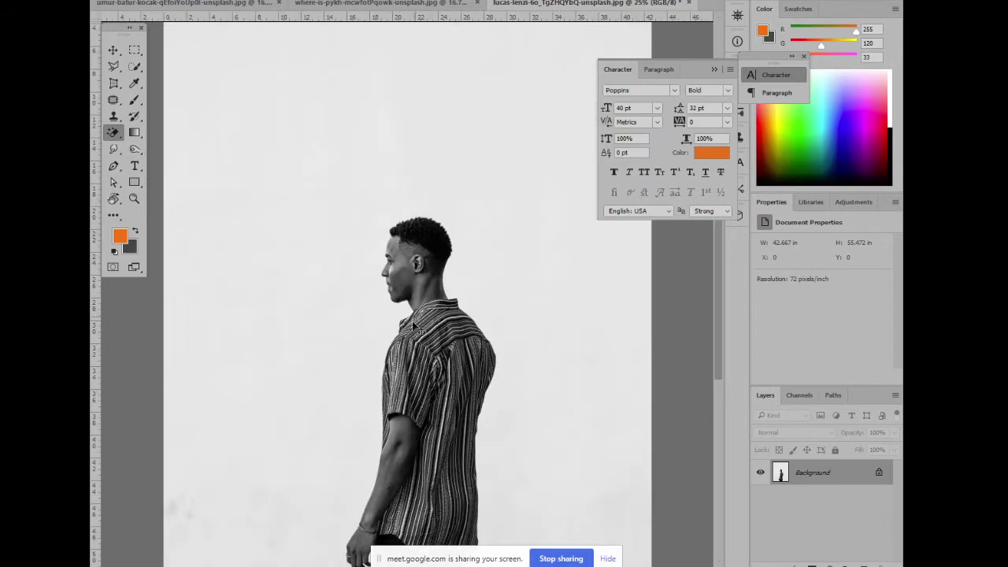
pyautogui.hotkey('ctrl', '-')
pyautogui.hotkey('ctrl', '+')
pyautogui.hotkey('ctrl', '+')
pyautogui.scroll(-5, 396, 370)
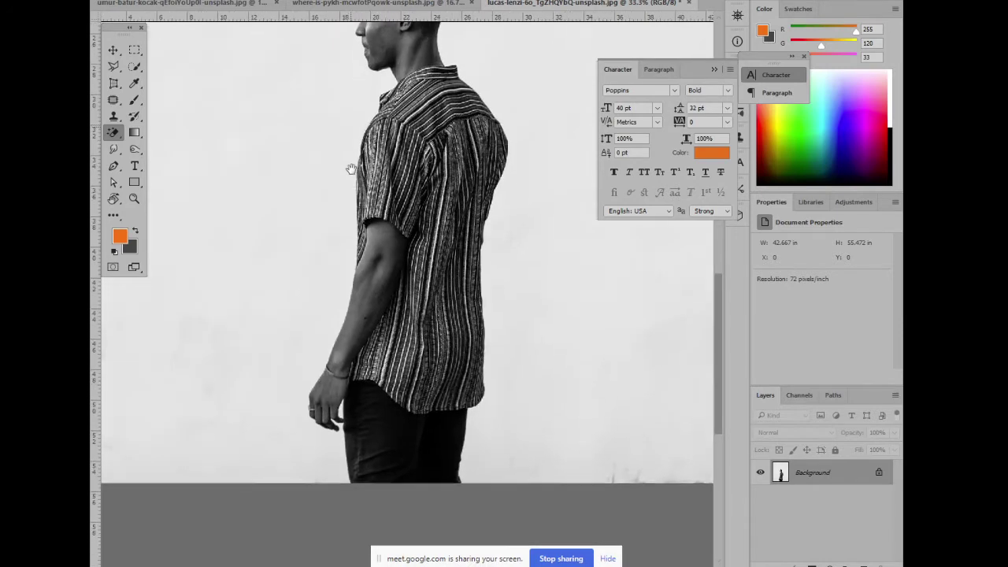
pyautogui.hotkey('ctrl', '-')
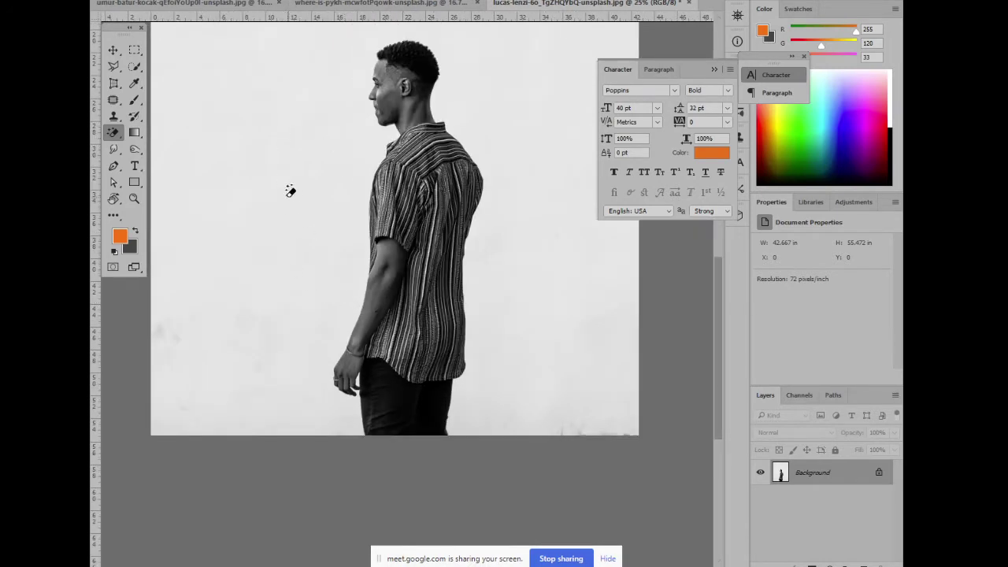
pyautogui.moveTo(327, 172); pyautogui.dragTo(347, 259)
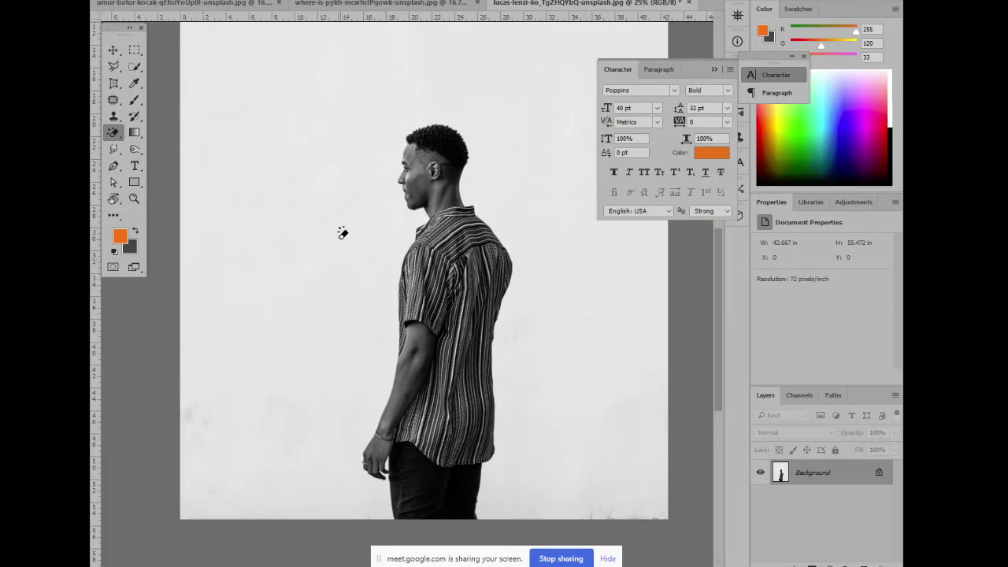
pyautogui.hotkey('ctrl', '-')
pyautogui.hotkey('ctrl', '+')
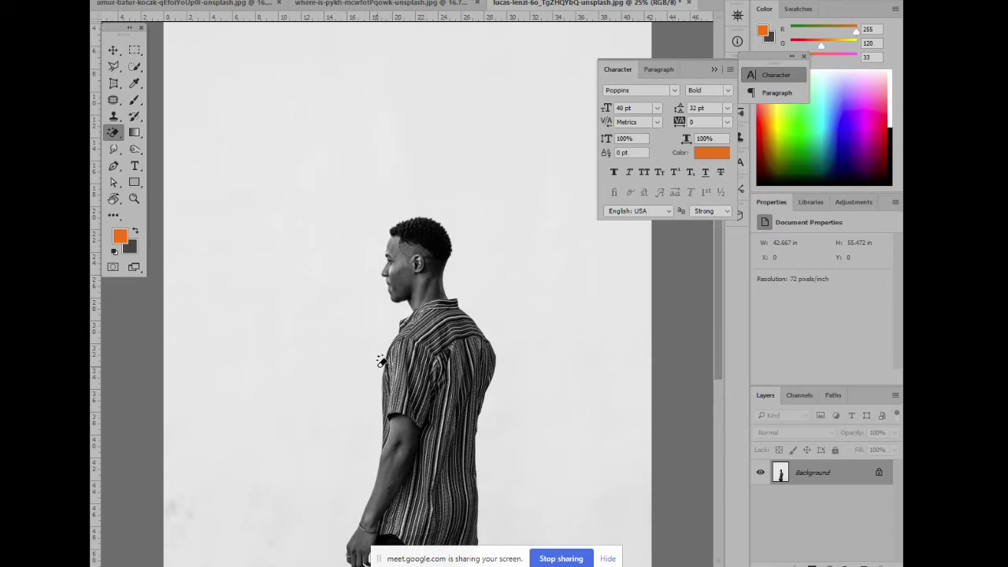
pyautogui.hotkey('ctrl', '-')
pyautogui.hotkey('ctrl', '+')
# Show the eraser variants, frame the man's head and shoulders, and stop sharing the screen
pyautogui.rightClick(114, 135)
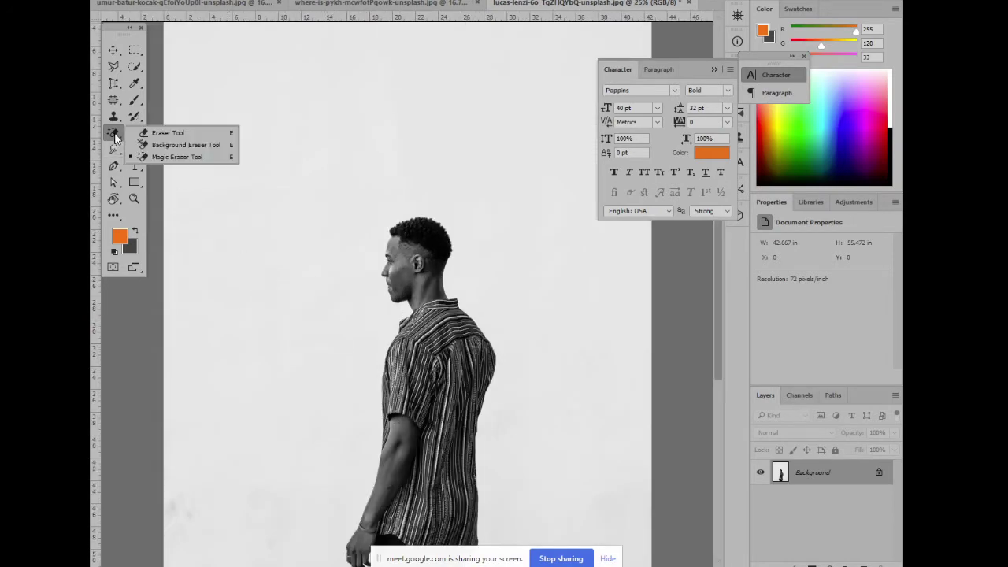
pyautogui.hotkey('ctrl', '-')
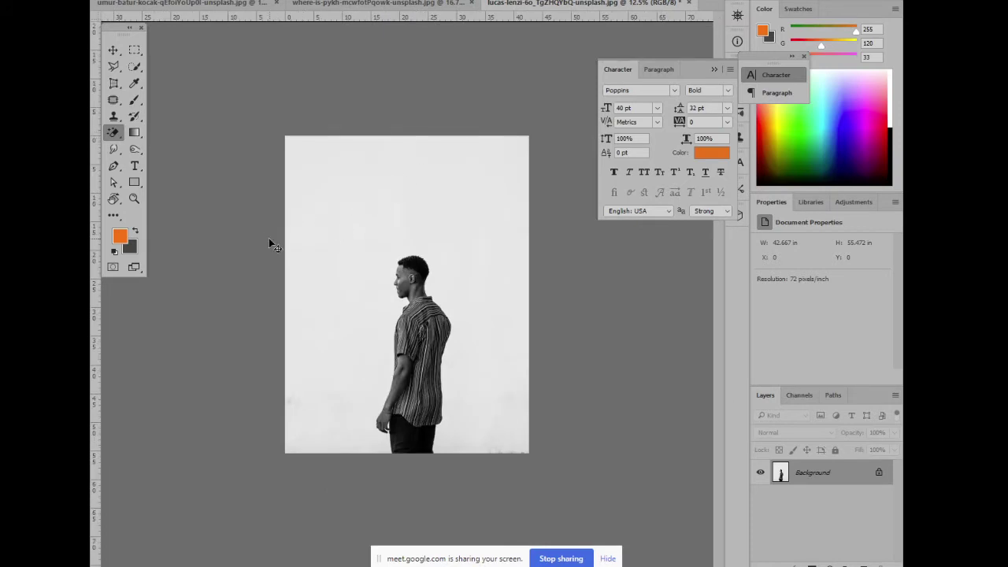
pyautogui.hotkey('ctrl', '+')
pyautogui.hotkey('ctrl', '+')
pyautogui.hotkey('ctrl', '+')
pyautogui.hotkey('ctrl', '+')
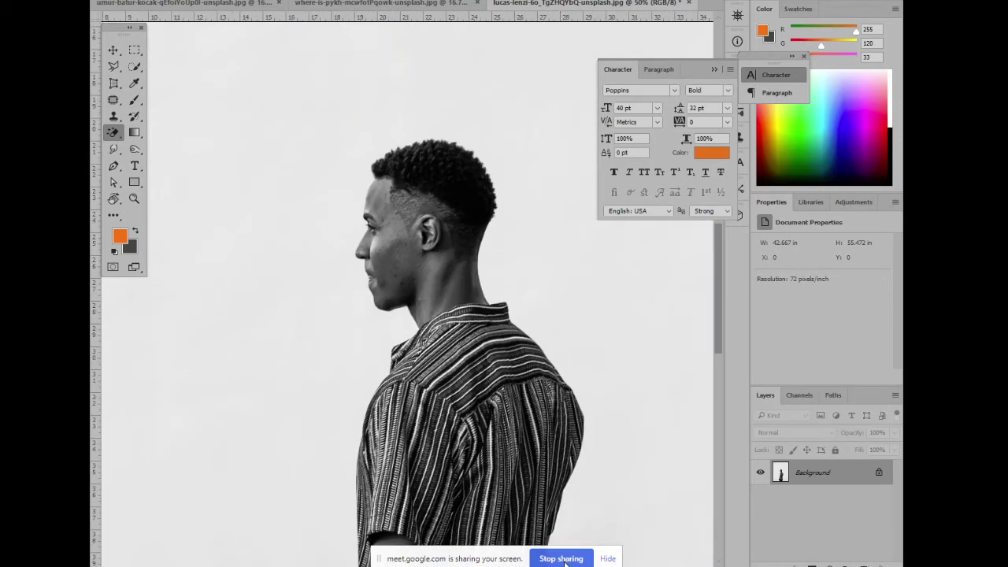
pyautogui.click(608, 559)
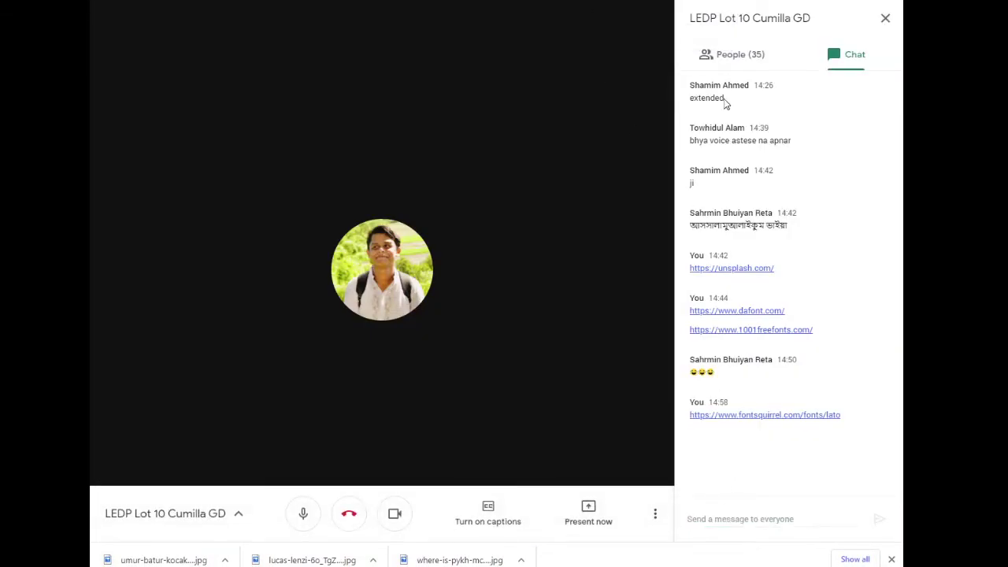
# Present the entire screen to the Meet call again via Present now, then close the People panel
pyautogui.click(719, 55)
pyautogui.click(612, 521)
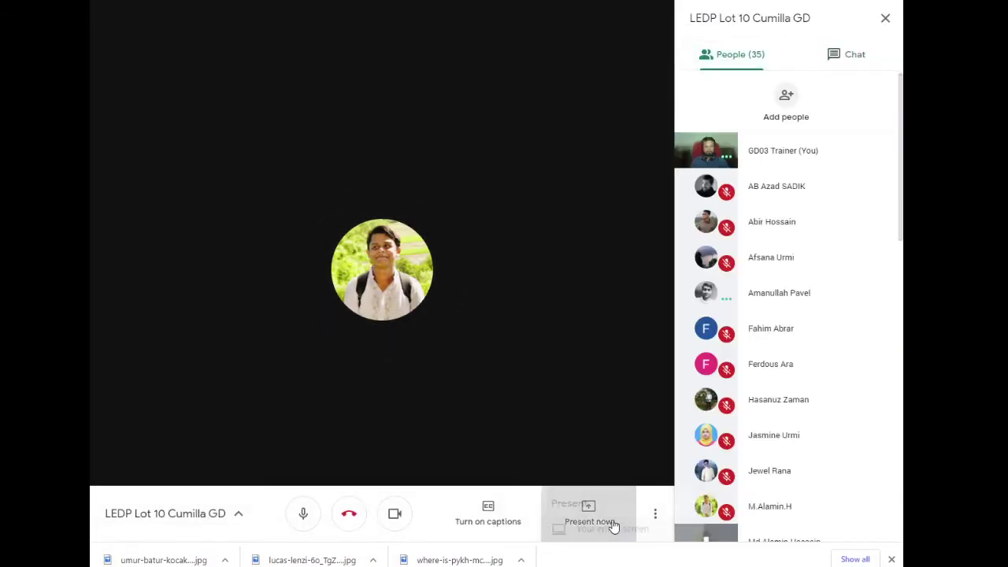
pyautogui.click(575, 402)
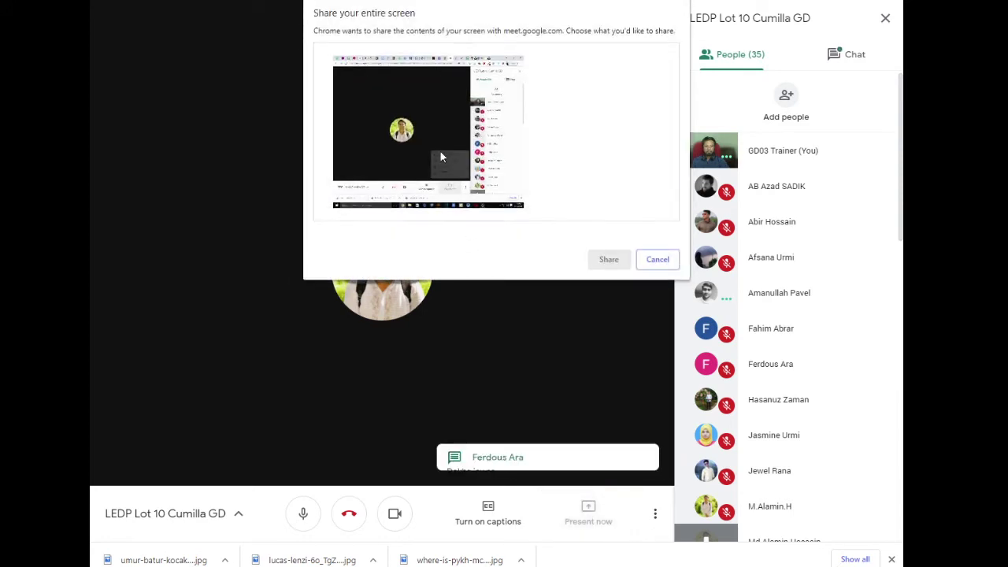
pyautogui.click(441, 158)
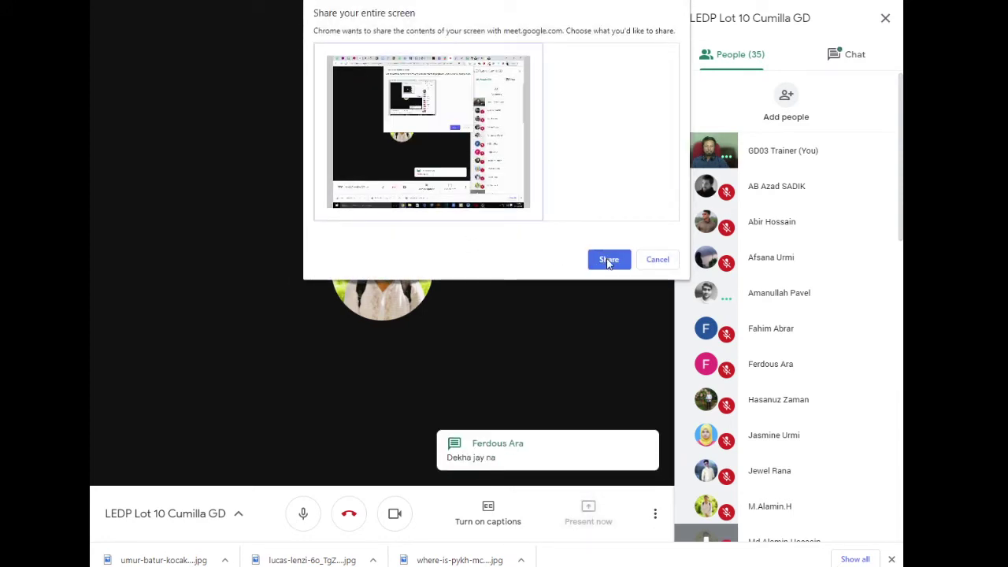
pyautogui.click(608, 262)
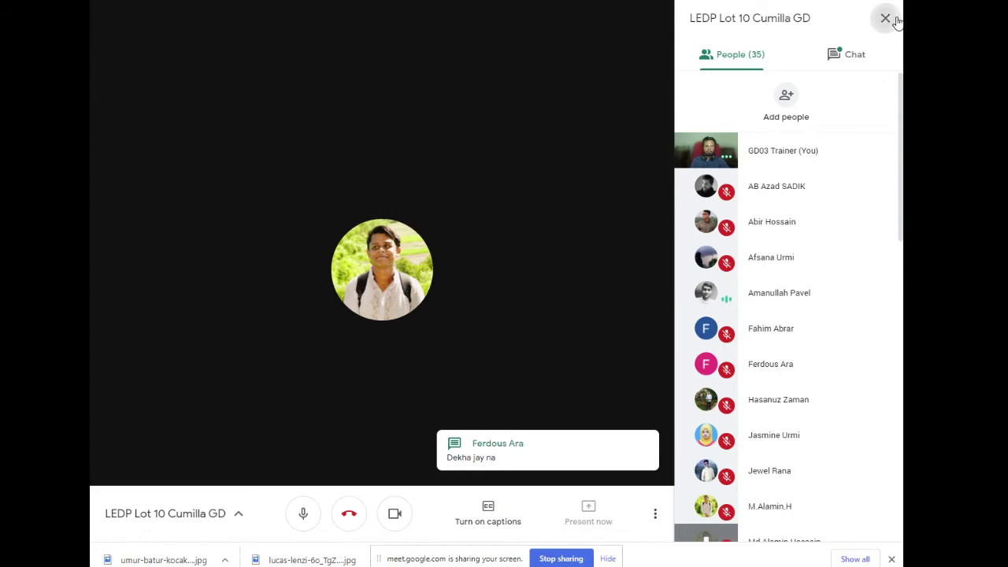
pyautogui.click(886, 18)
# Return to Photoshop, dismiss the presenting notification, and zoom out to the whole photo
pyautogui.hotkey('alt', 'Tab')
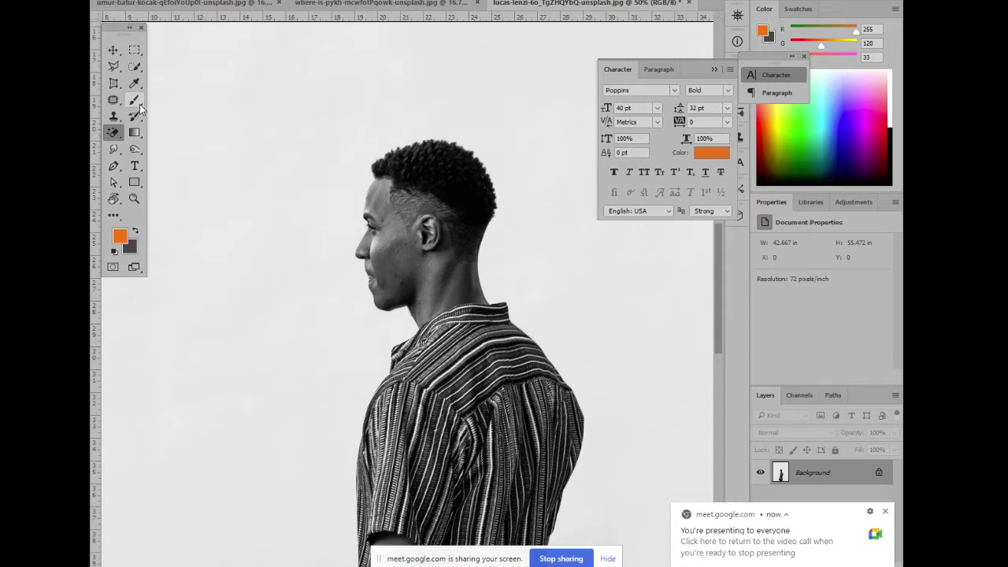
pyautogui.hotkey('ctrl', '-')
pyautogui.hotkey('ctrl', '-')
pyautogui.hotkey('ctrl', '-')
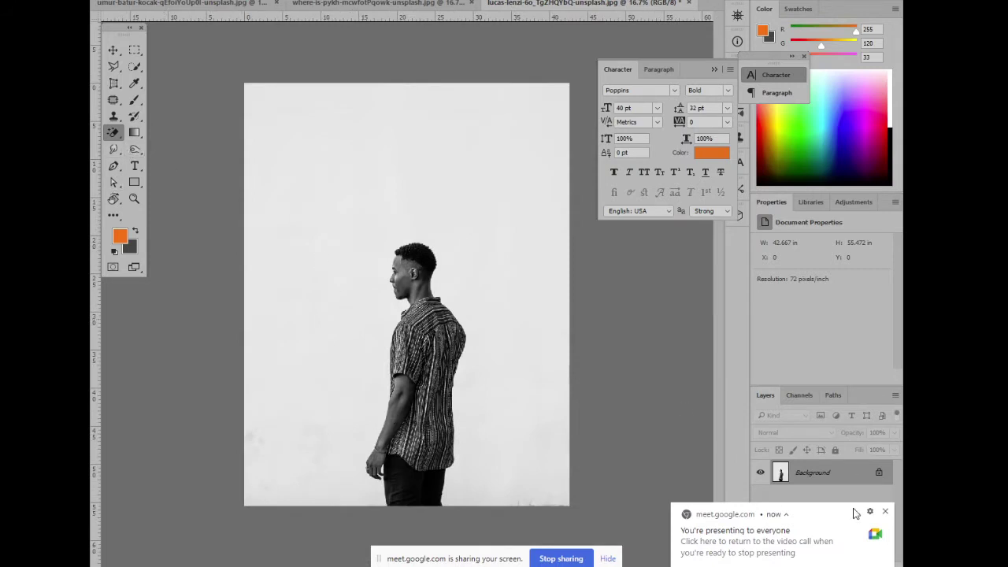
pyautogui.click(886, 513)
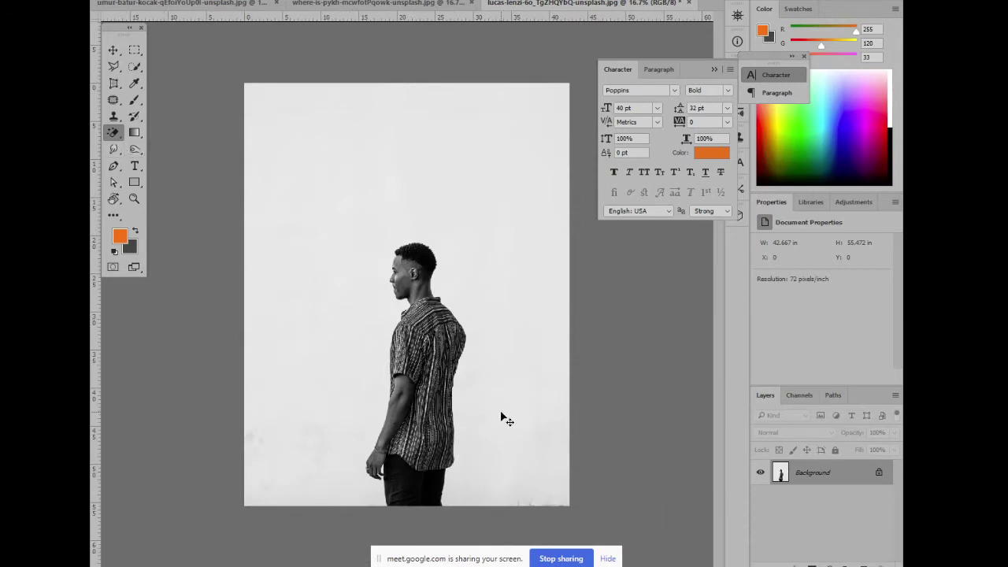
pyautogui.hotkey('ctrl', '+')
pyautogui.hotkey('ctrl', '-')
pyautogui.hotkey('ctrl', '+')
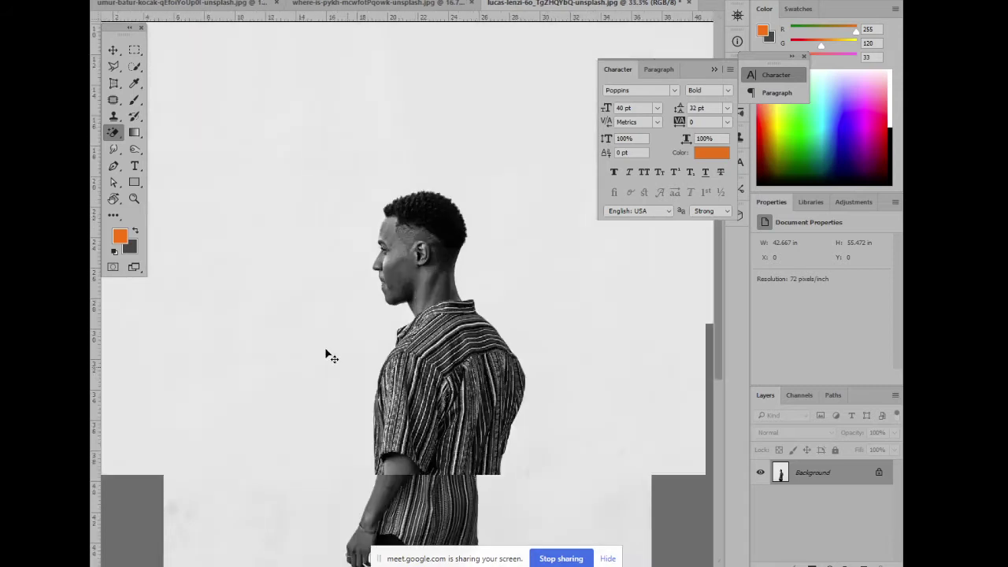
pyautogui.hotkey('ctrl', '-')
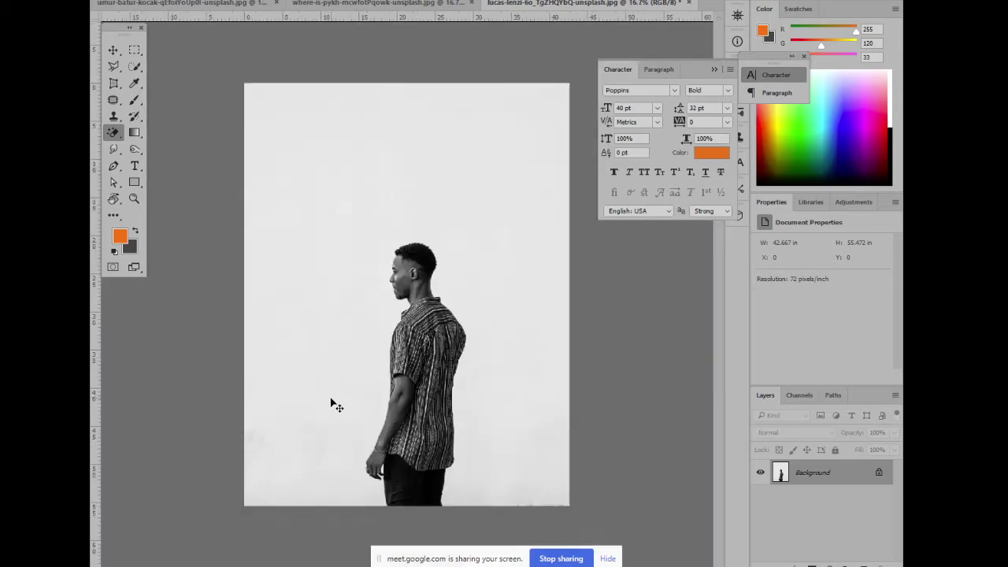
# Select the Magic Eraser Tool from the eraser variants after briefly trying Background Eraser
pyautogui.rightClick(115, 135)
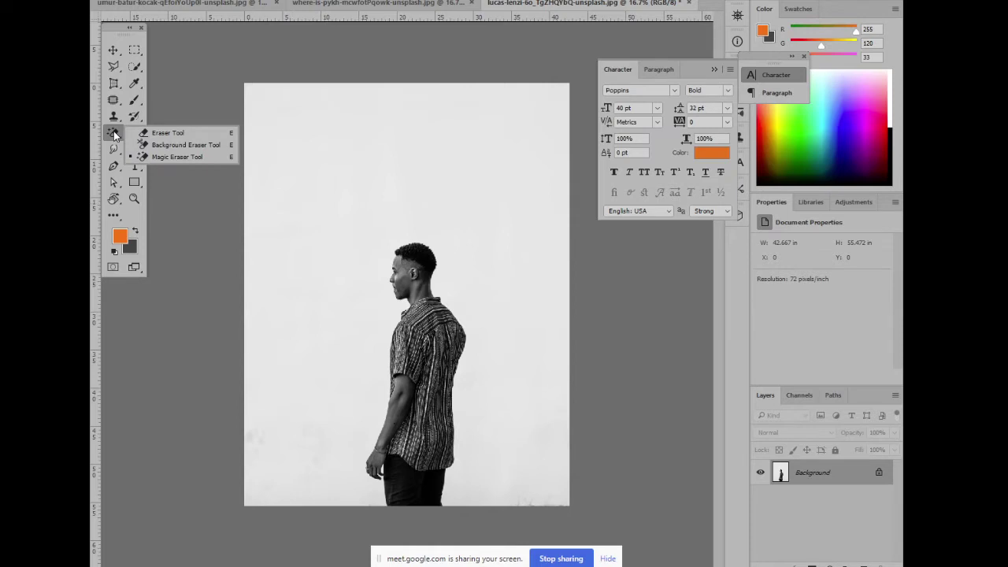
pyautogui.click(180, 145)
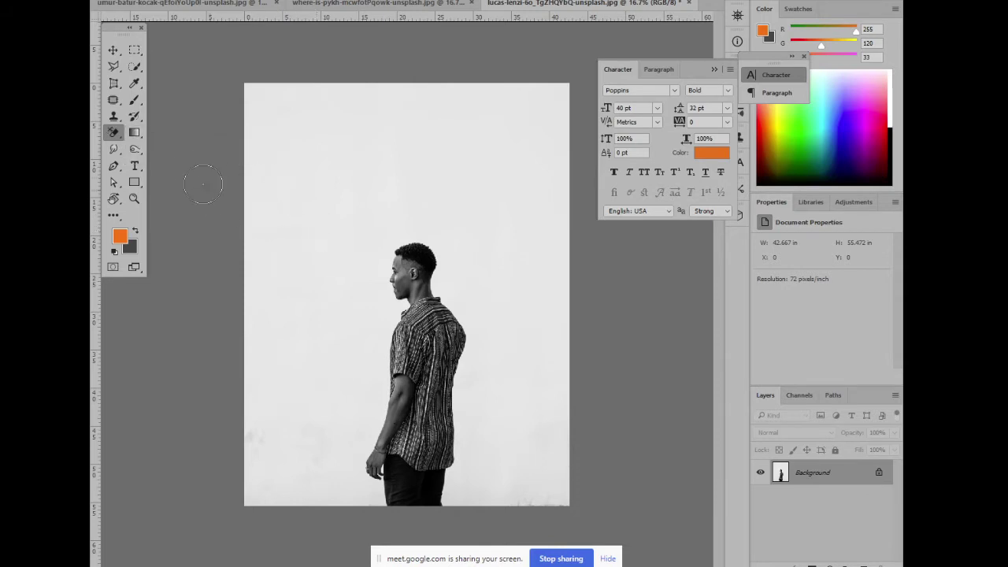
pyautogui.rightClick(115, 133)
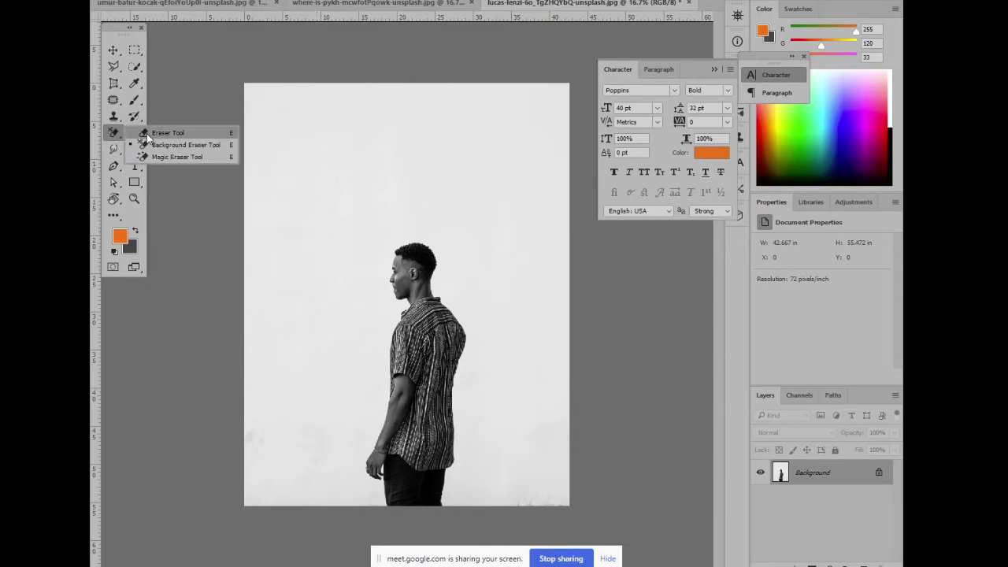
pyautogui.click(182, 157)
# Erase the white background with one Magic Eraser click and zoom in on the head
pyautogui.click(289, 196)
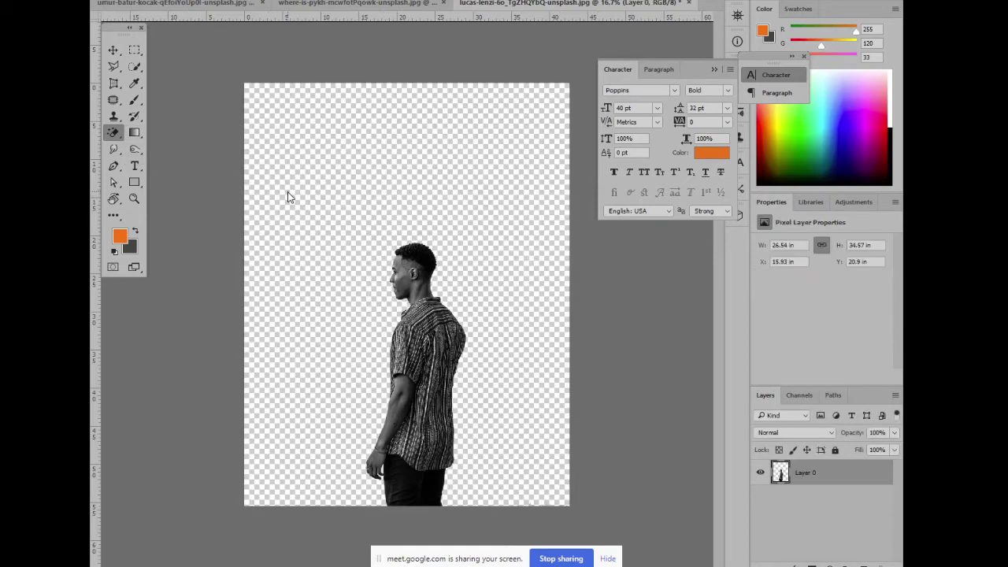
pyautogui.hotkey('ctrl', '+')
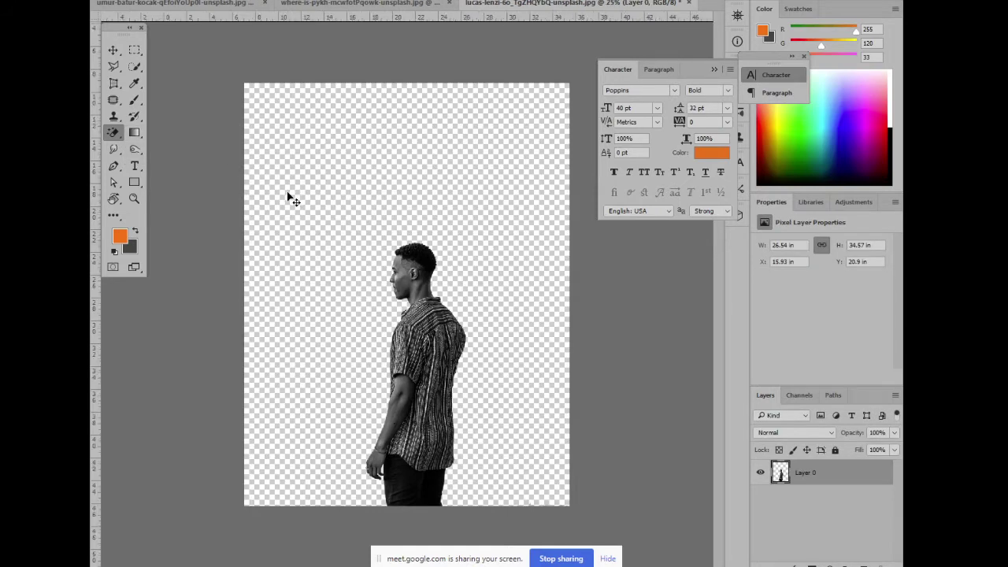
pyautogui.hotkey('ctrl', '+')
pyautogui.hotkey('ctrl', '+')
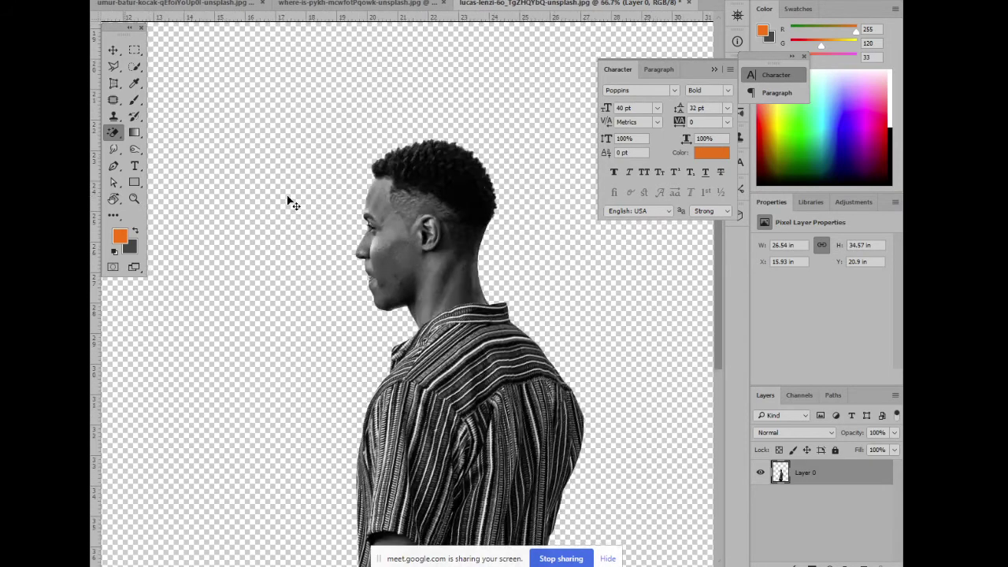
pyautogui.hotkey('ctrl', '+')
# Reframe the whole figure and add a new empty Layer 1 above Layer 0
pyautogui.hotkey('ctrl', '-')
pyautogui.hotkey('ctrl', '-')
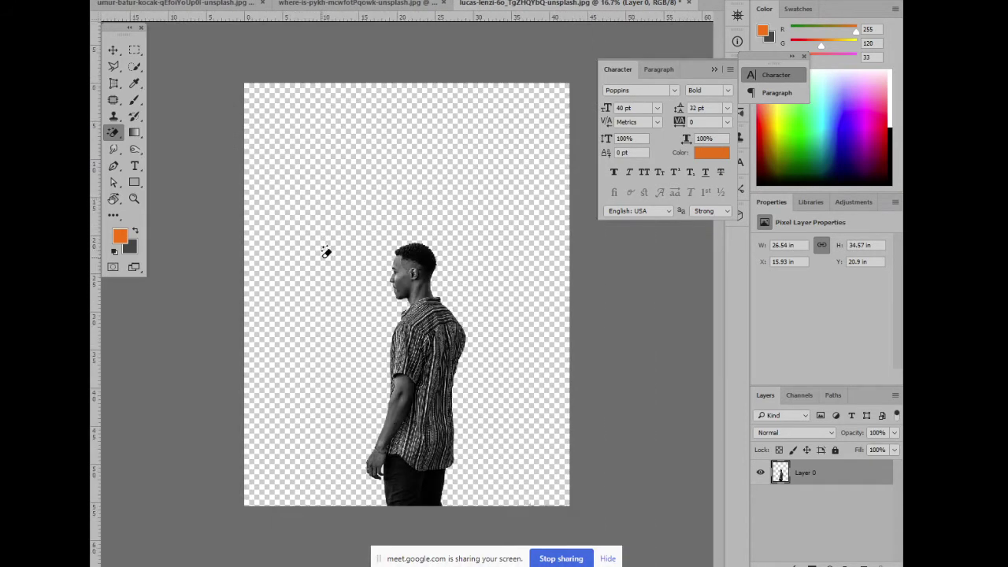
pyautogui.hotkey('ctrl', '+')
pyautogui.hotkey('ctrl', '+')
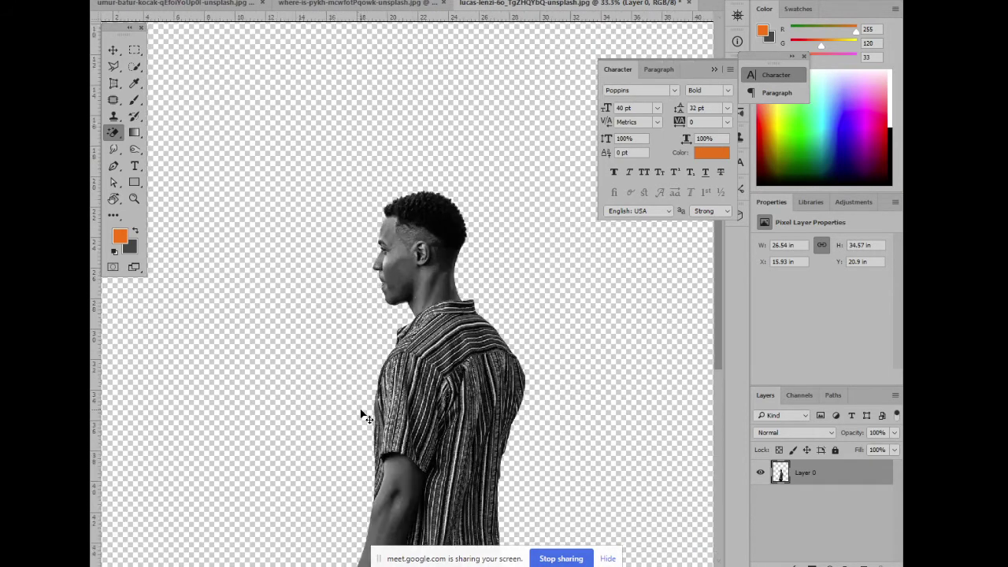
pyautogui.moveTo(342, 450)
pyautogui.mouseDown()
pyautogui.moveTo(325, 174)
pyautogui.moveTo(321, 184)
pyautogui.mouseUp()
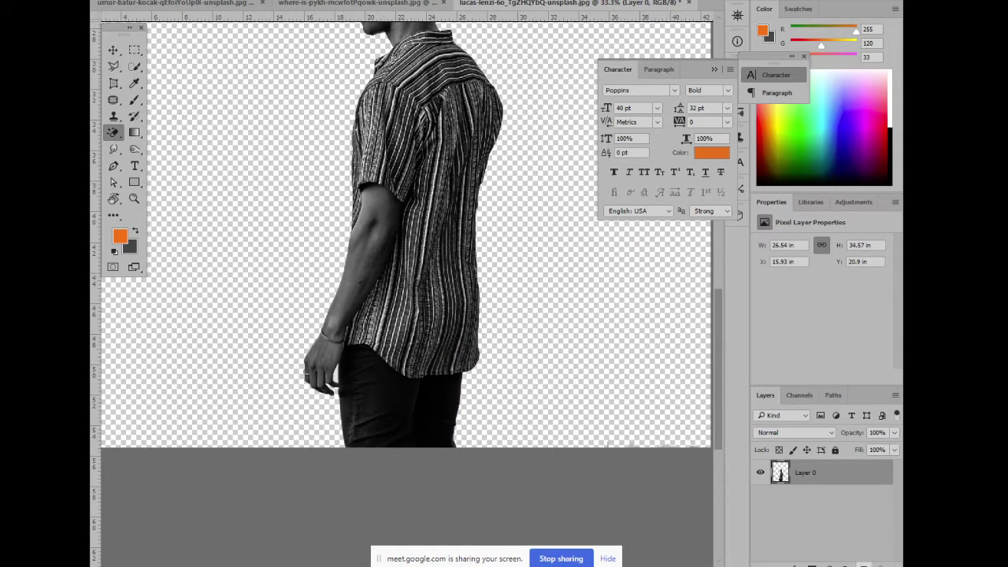
pyautogui.click(865, 564)
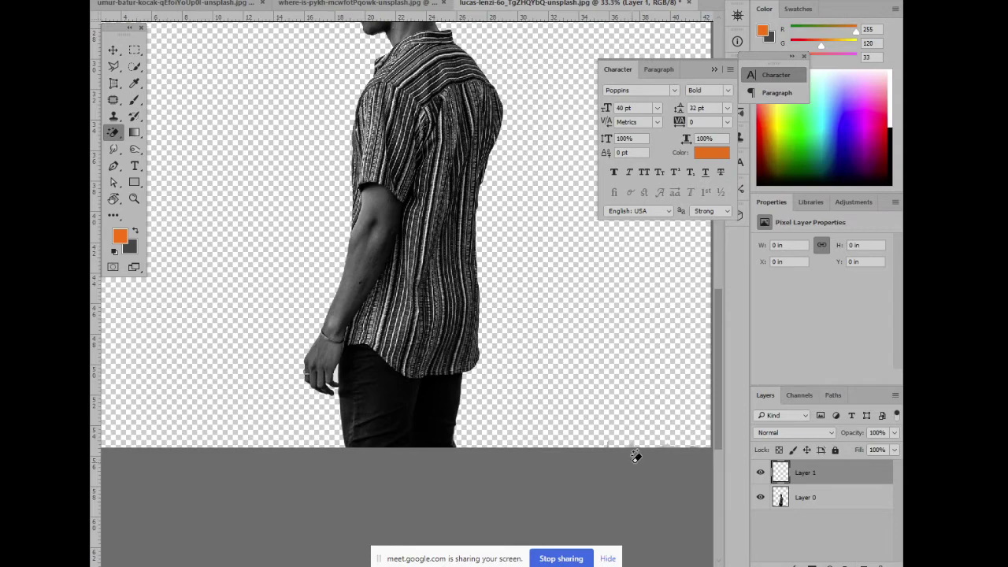
# Fill Layer 1 with the foreground orange and move it below Layer 0
pyautogui.hotkey('alt', 'BackSpace')
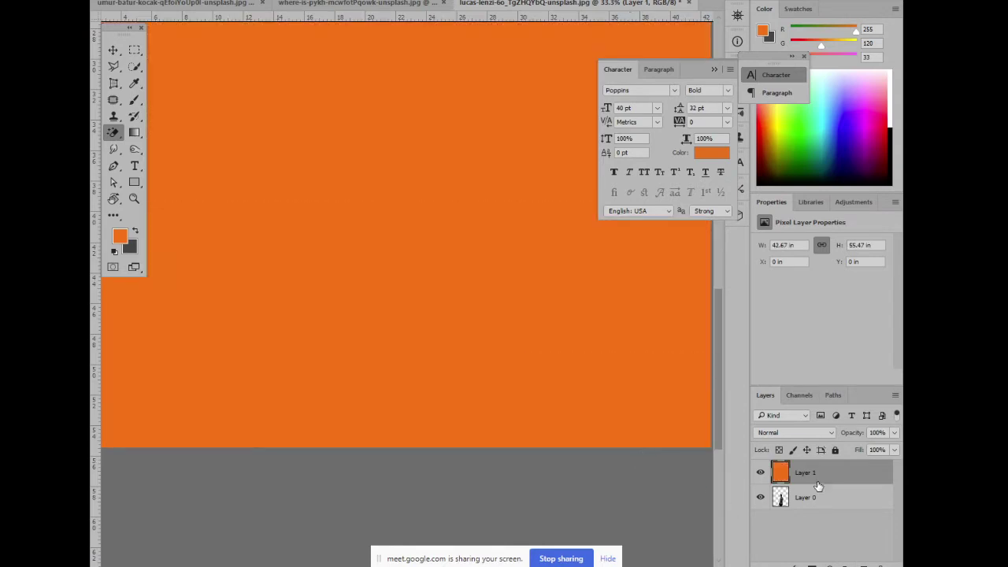
pyautogui.moveTo(820, 486); pyautogui.dragTo(820, 511)
pyautogui.hotkey('ctrl', '-')
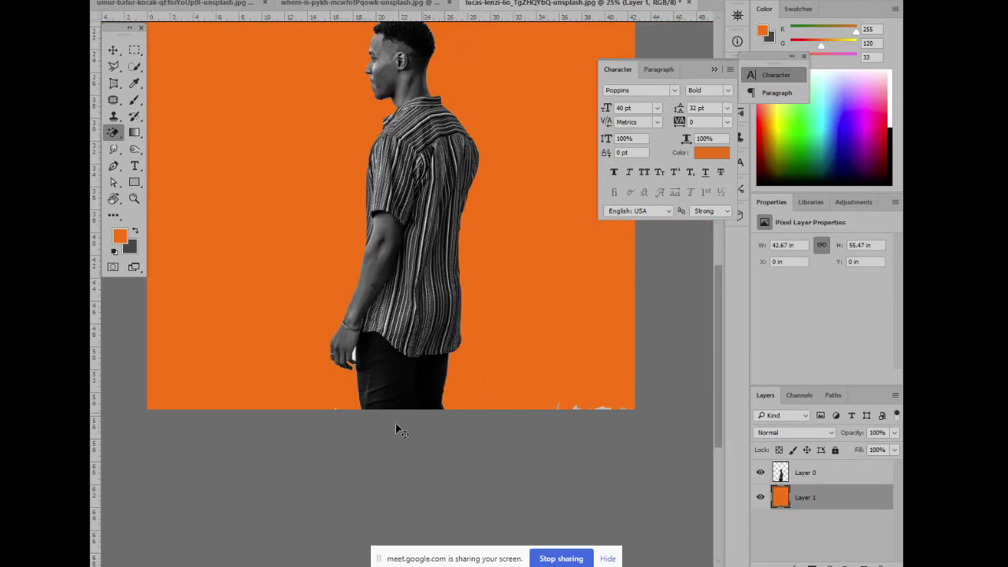
pyautogui.hotkey('ctrl', '-')
pyautogui.hotkey('ctrl', '+')
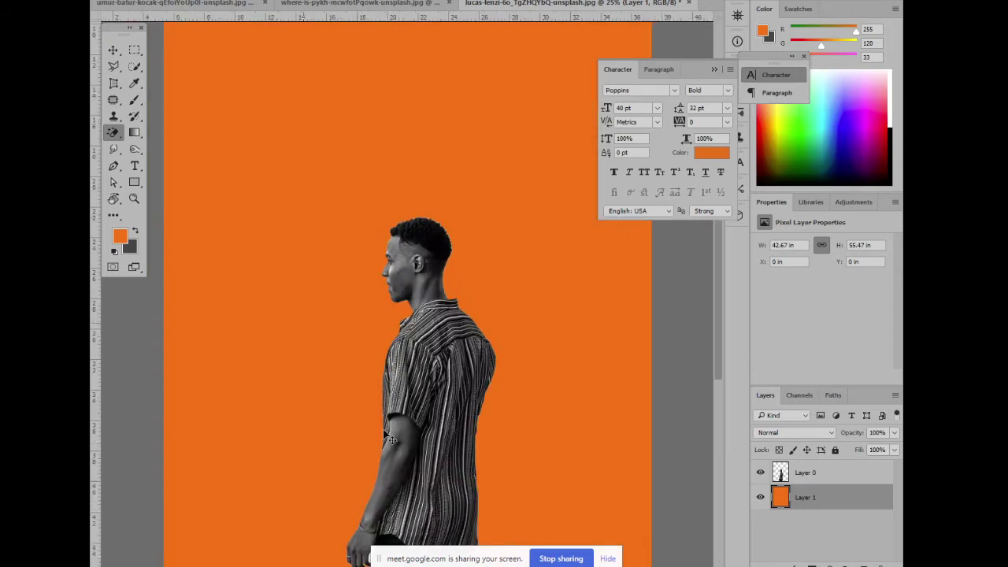
pyautogui.hotkey('ctrl', '+')
# Erase the white specks along the bottom edge of Layer 0 with the plain Eraser
pyautogui.moveTo(354, 473); pyautogui.dragTo(337, 158)
pyautogui.hotkey('ctrl', '+')
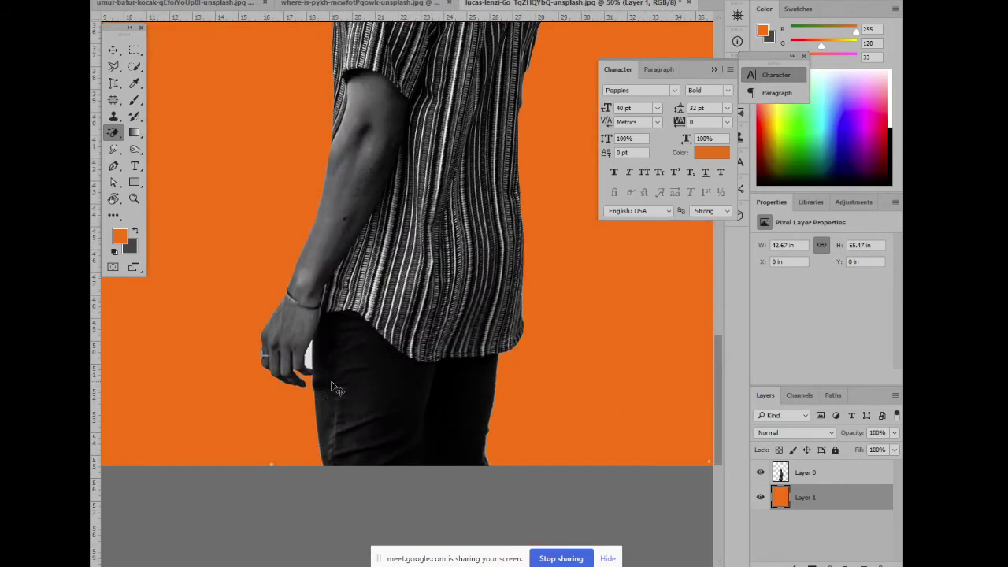
pyautogui.moveTo(333, 378); pyautogui.dragTo(327, 315)
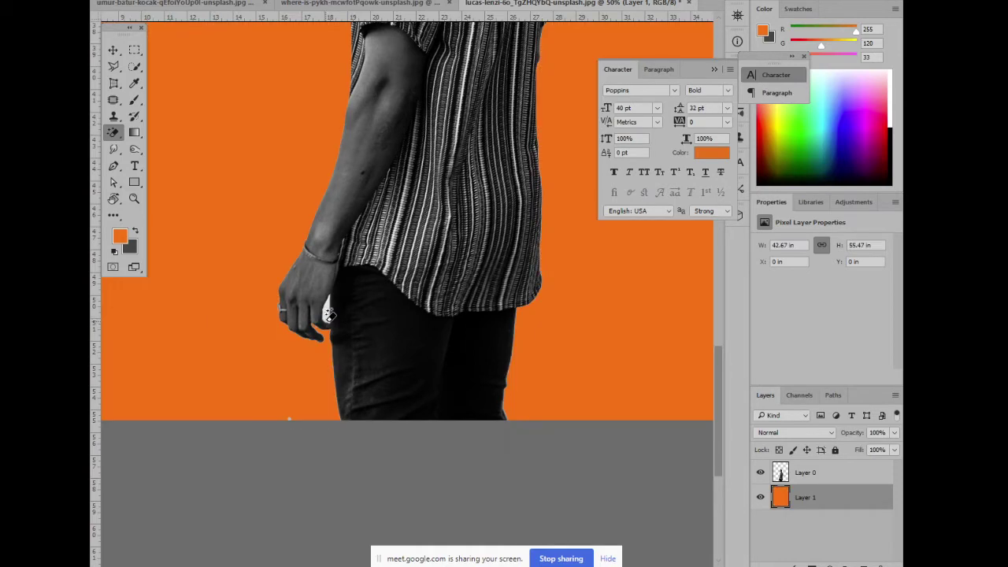
pyautogui.click(805, 473)
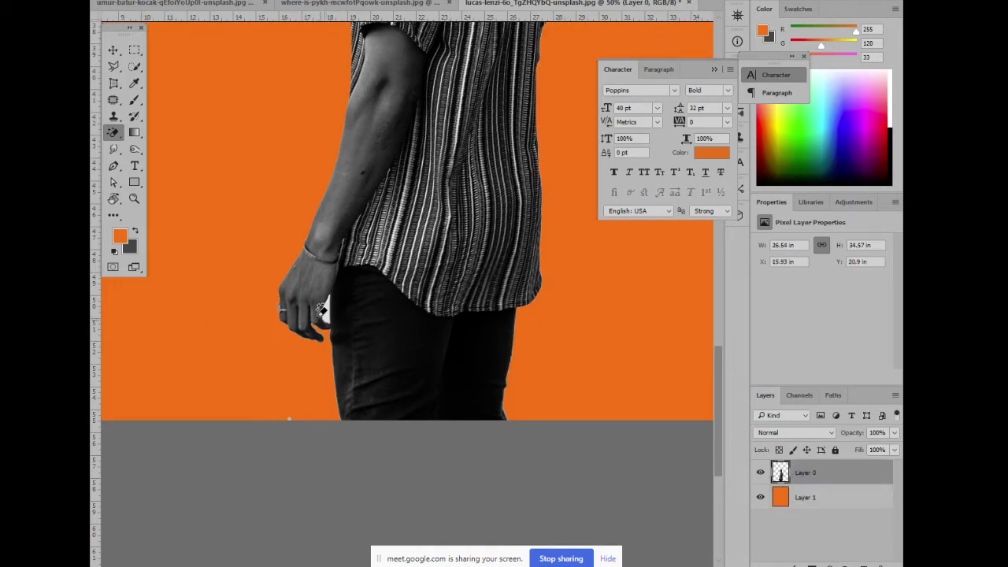
pyautogui.moveTo(579, 426); pyautogui.dragTo(354, 380)
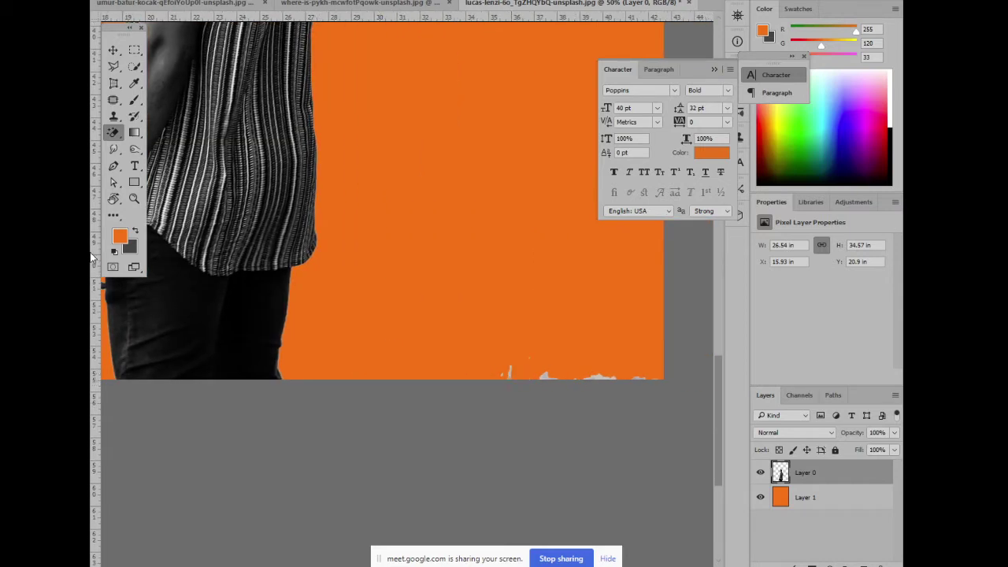
pyautogui.rightClick(113, 132)
pyautogui.click(162, 130)
pyautogui.moveTo(488, 363); pyautogui.dragTo(622, 371)
# Review the whole figure on orange, change eraser variant, and switch to the blazer man's photo
pyautogui.moveTo(132, 380); pyautogui.dragTo(487, 419)
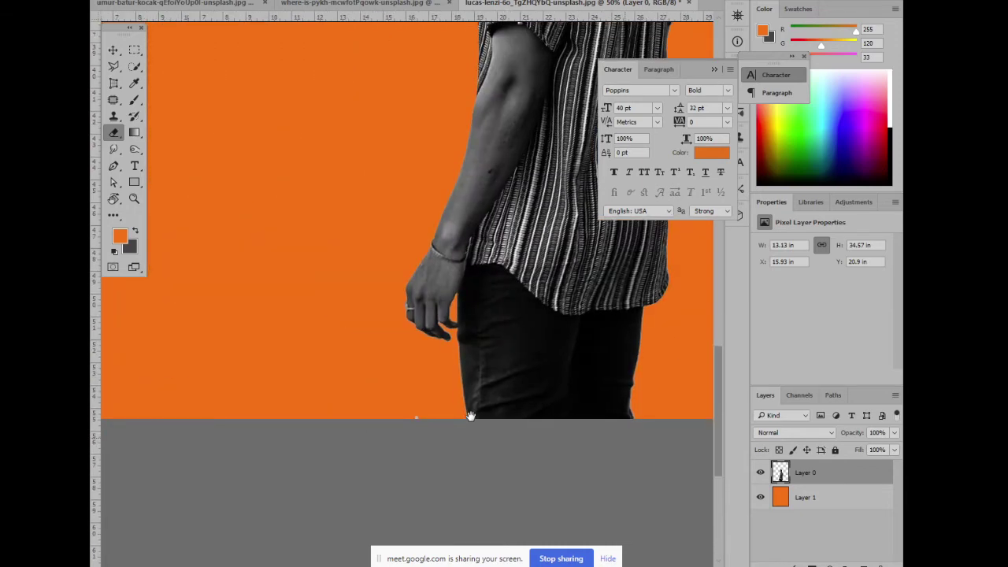
pyautogui.hotkey('ctrl', '-')
pyautogui.hotkey('ctrl', '-')
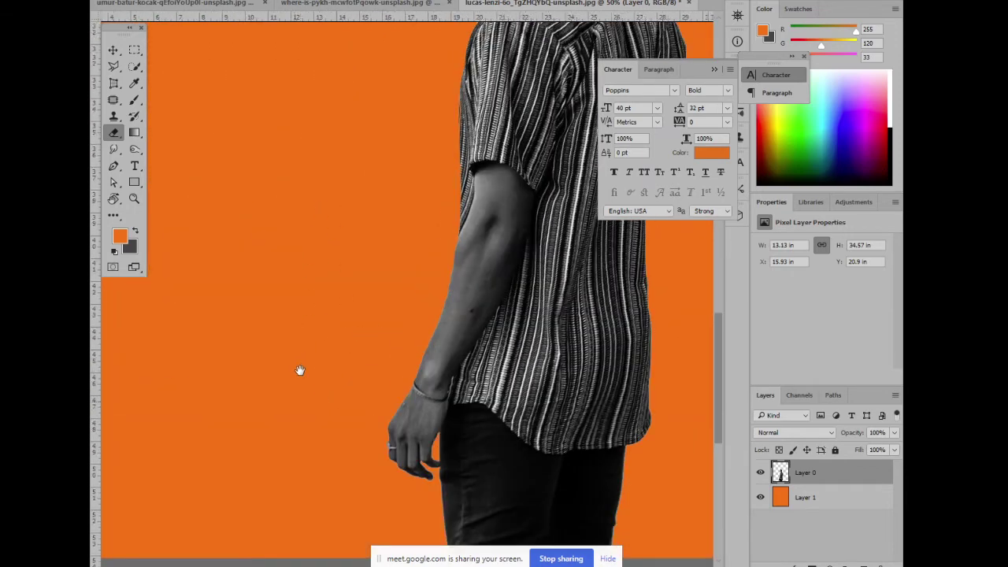
pyautogui.hotkey('ctrl', '-')
pyautogui.hotkey('ctrl', '-')
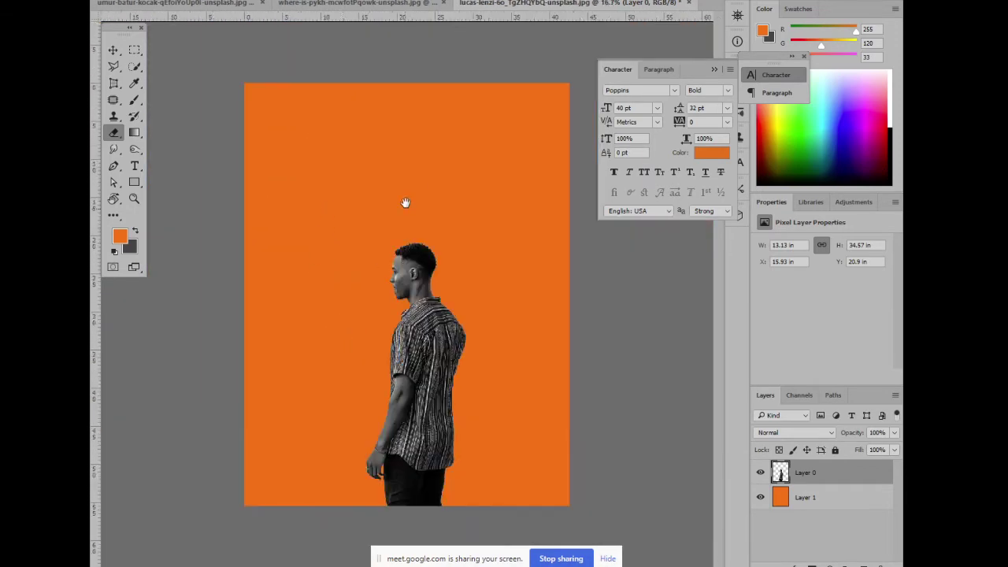
pyautogui.hotkey('ctrl', '+')
pyautogui.hotkey('ctrl', '+')
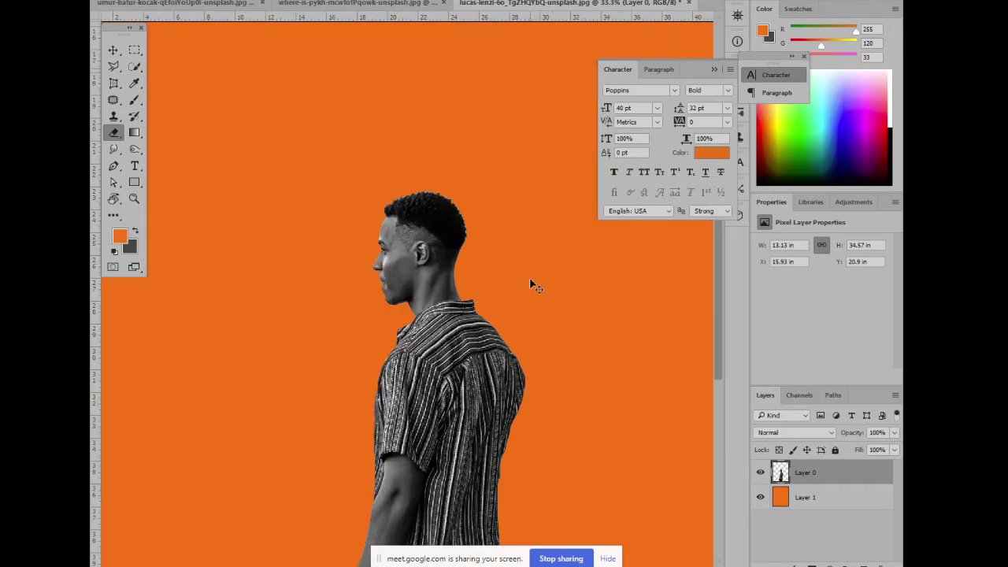
pyautogui.hotkey('ctrl', '+')
pyautogui.hotkey('ctrl', '+')
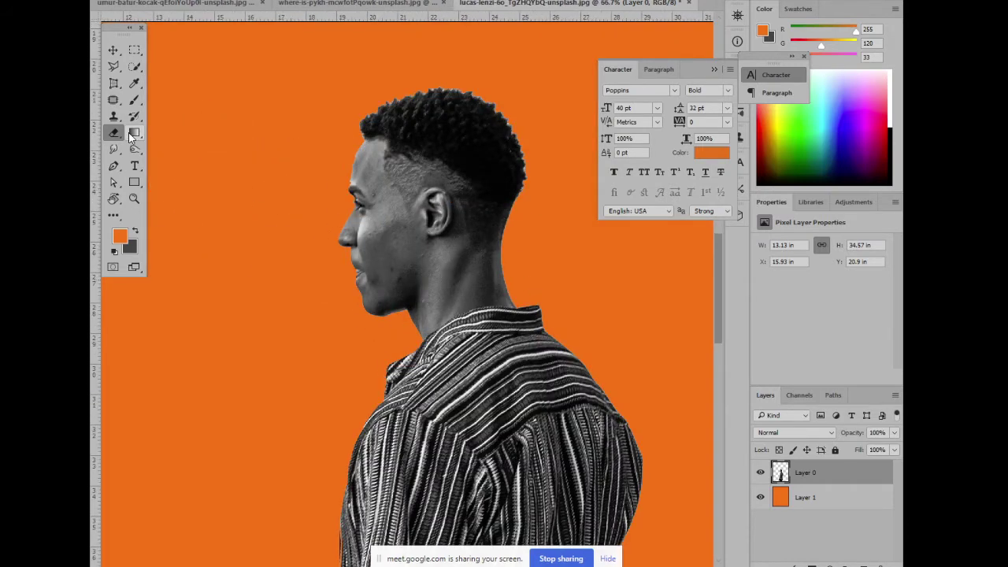
pyautogui.rightClick(114, 132)
pyautogui.click(139, 147)
pyautogui.hotkey('ctrl', '-')
pyautogui.hotkey('ctrl', '-')
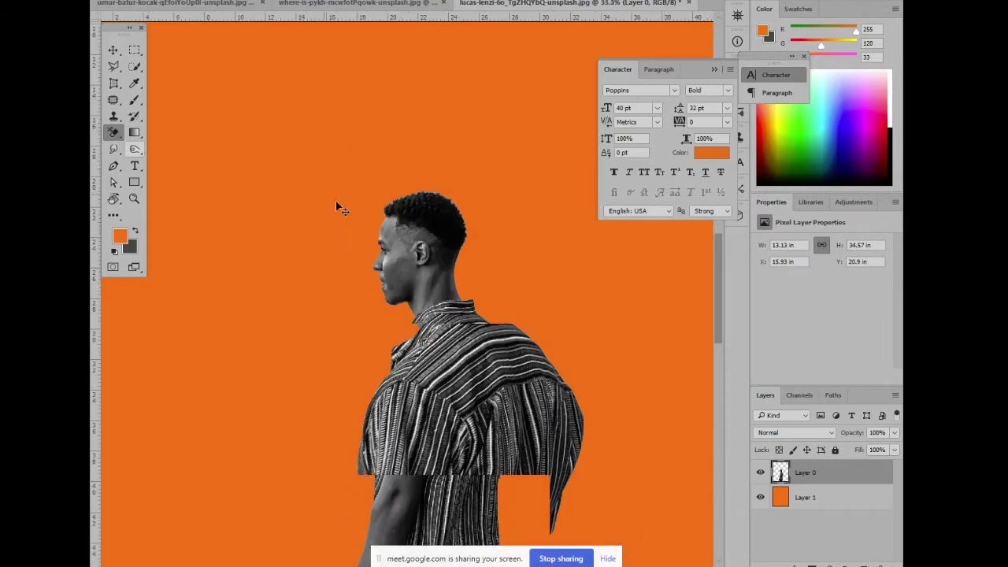
pyautogui.hotkey('ctrl', '-')
pyautogui.hotkey('ctrl', '-')
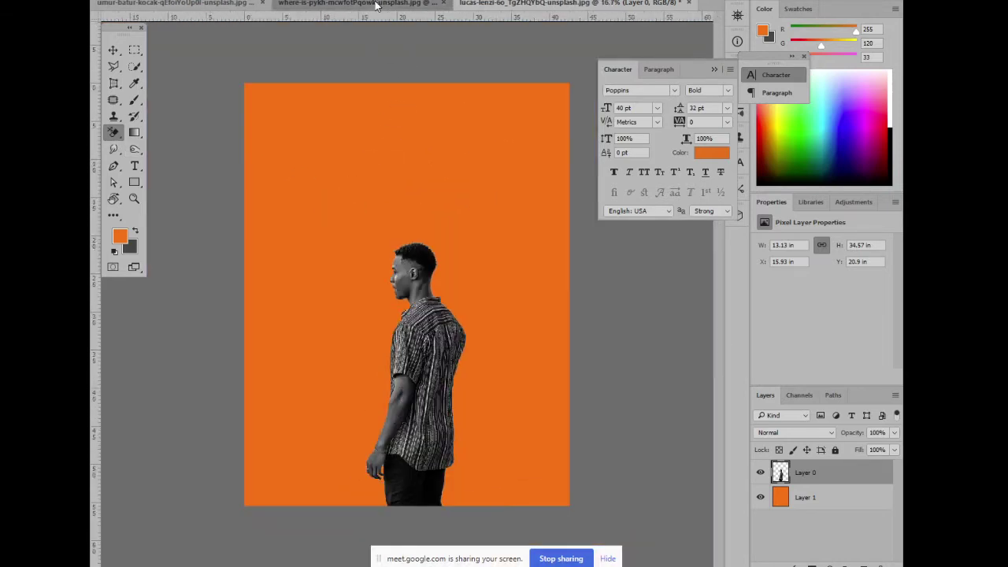
pyautogui.click(355, 4)
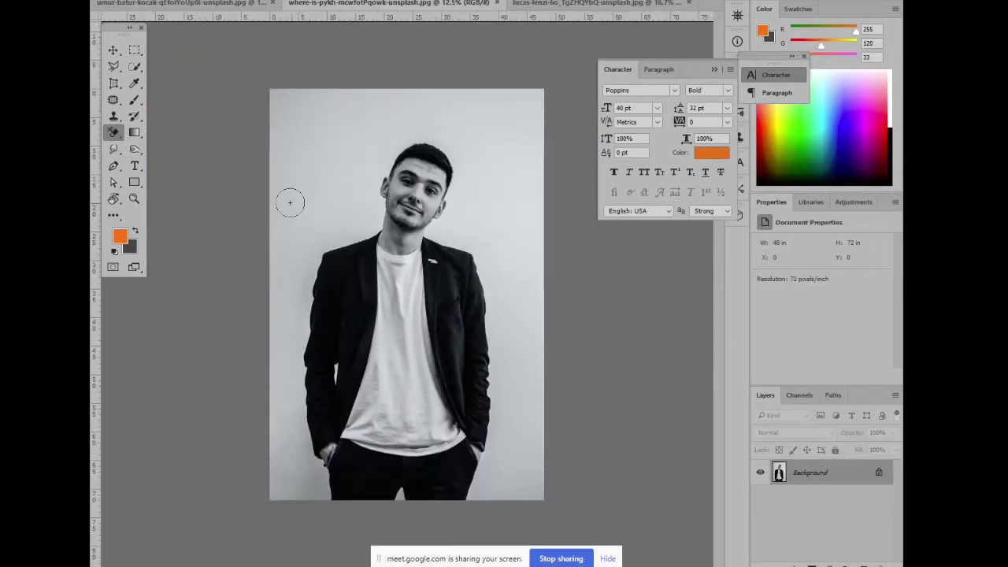
# Try the Magic Eraser on the blazer man's photo and undo the first removal
pyautogui.rightClick(115, 133)
pyautogui.click(148, 158)
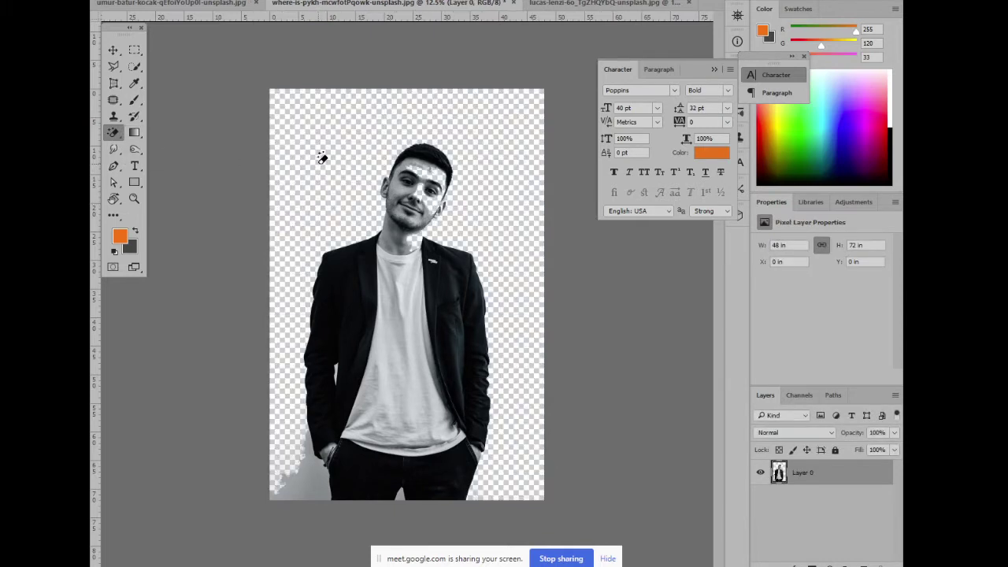
pyautogui.scroll(3, 264, 178)
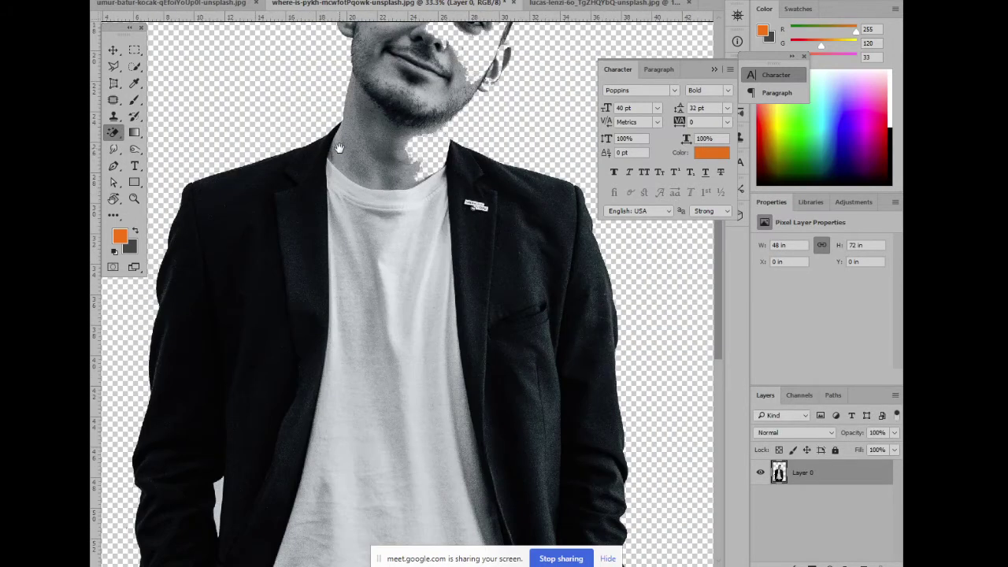
pyautogui.moveTo(330, 181); pyautogui.dragTo(295, 341)
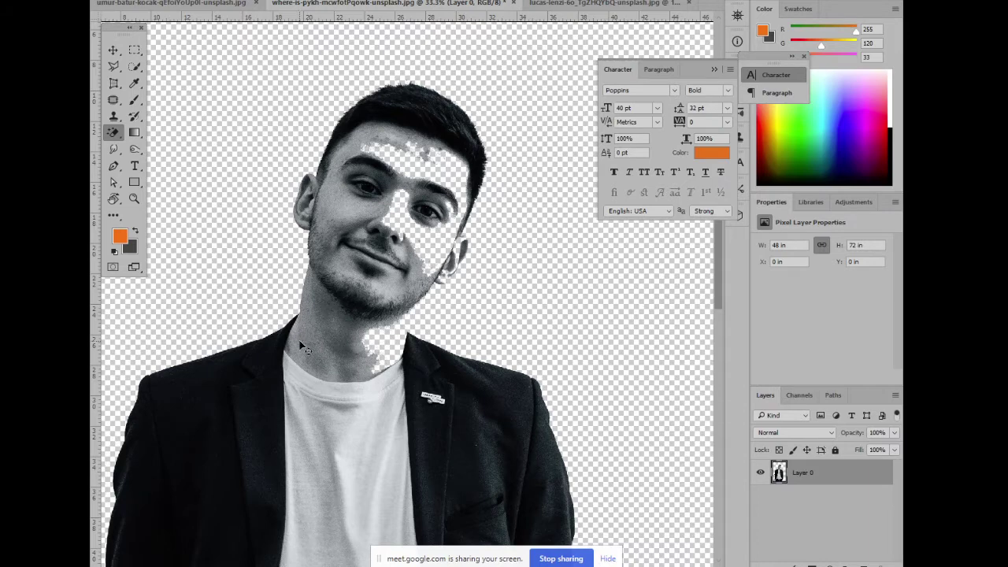
pyautogui.hotkey('ctrl', 'z')
pyautogui.moveTo(221, 189); pyautogui.dragTo(260, 201)
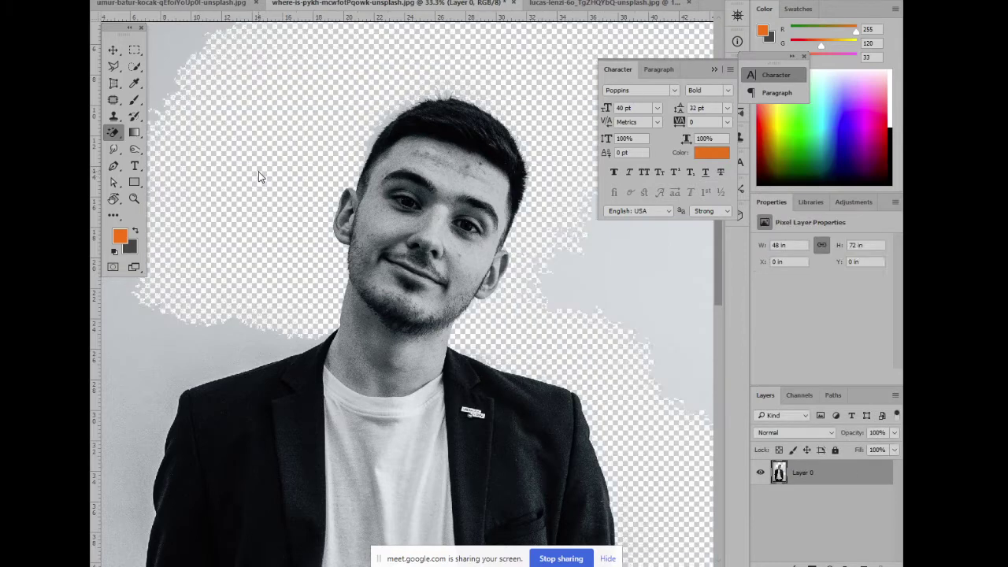
# Magic-erase the grey wall left of the man and in the top-left corner
pyautogui.hotkey('ctrl', '-')
pyautogui.hotkey('ctrl', '-')
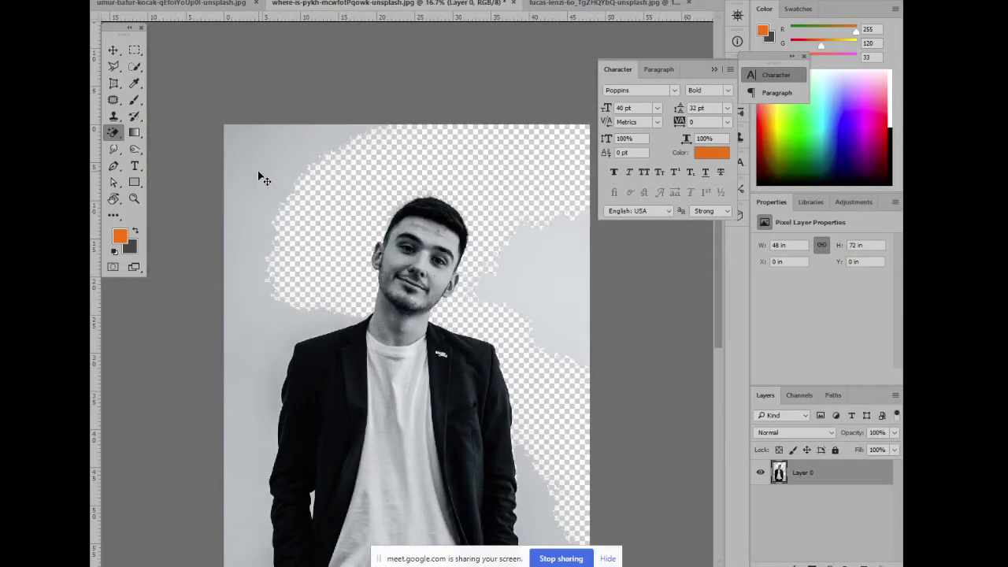
pyautogui.hotkey('ctrl', '-')
pyautogui.click(283, 146)
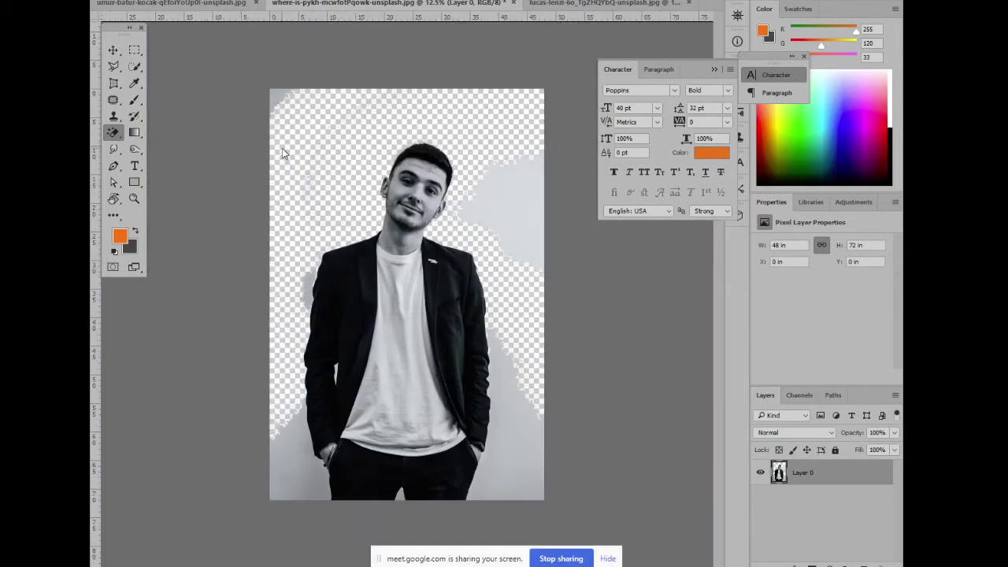
pyautogui.click(279, 93)
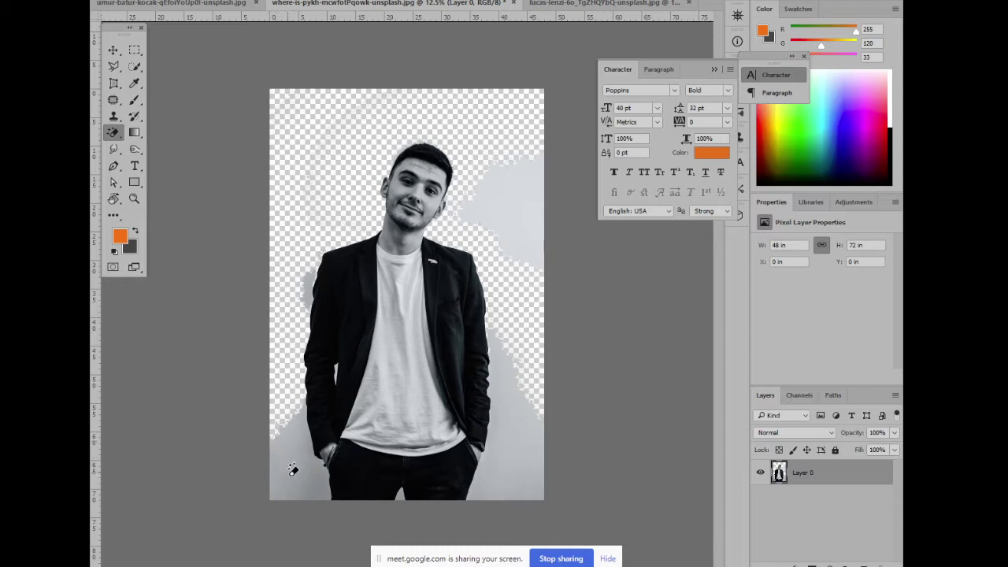
# With the brush Eraser, erase grey along the lower-left edge and at the upper right
pyautogui.rightClick(114, 132)
pyautogui.click(165, 145)
pyautogui.moveTo(284, 441); pyautogui.dragTo(280, 490)
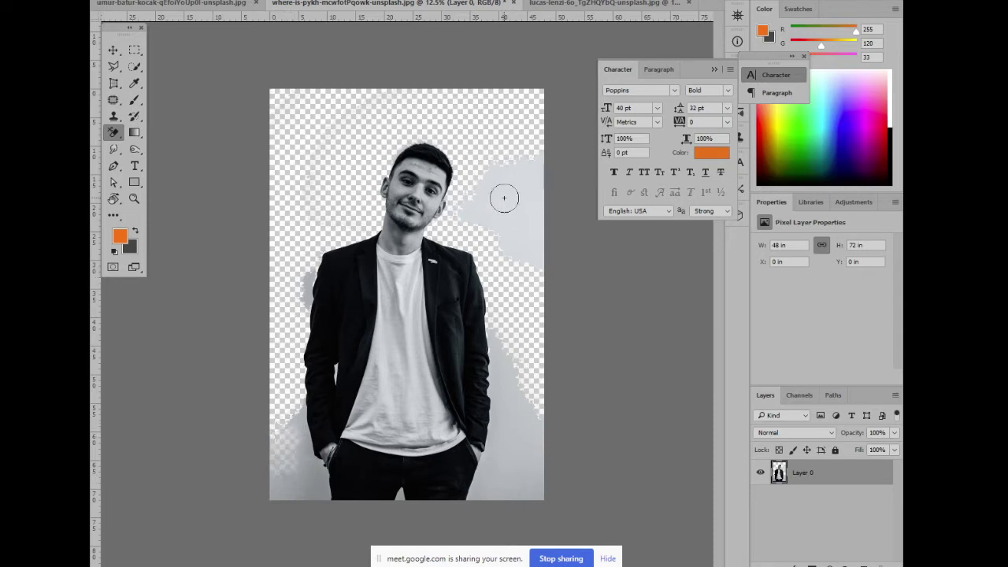
pyautogui.moveTo(504, 196)
pyautogui.mouseDown()
pyautogui.moveTo(513, 264)
pyautogui.moveTo(531, 230)
pyautogui.moveTo(541, 149)
pyautogui.mouseUp()
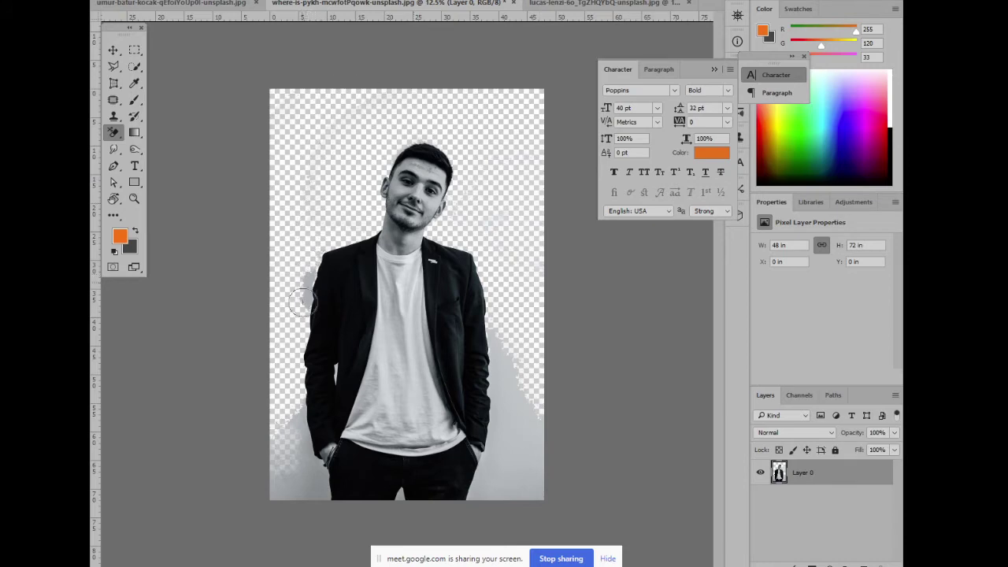
# Zoom in and erase the grey beside the jacket, pocket, jeans and hand
pyautogui.hotkey('ctrl', '+')
pyautogui.hotkey('ctrl', '+')
pyautogui.hotkey('ctrl', '+')
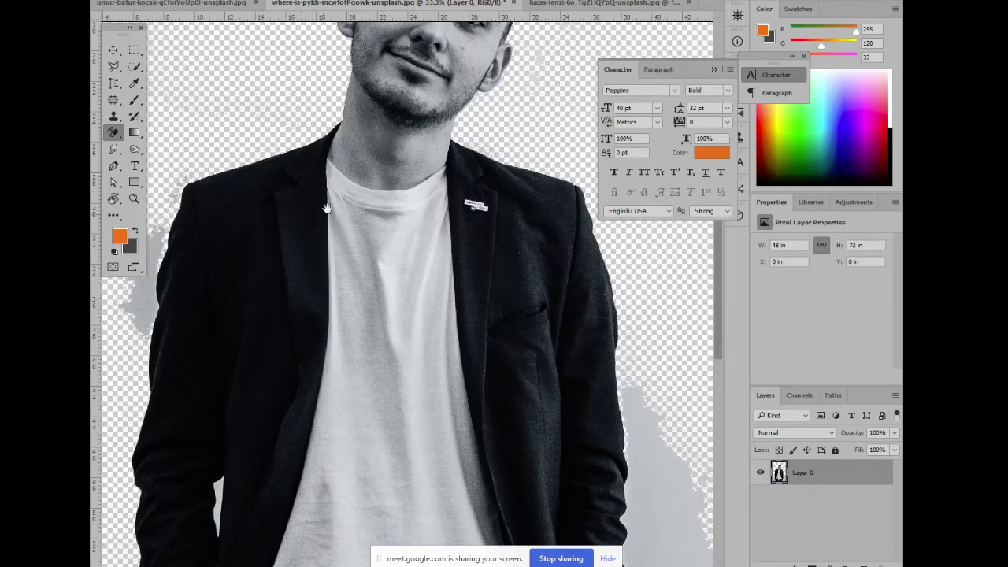
pyautogui.moveTo(327, 209); pyautogui.dragTo(442, 320)
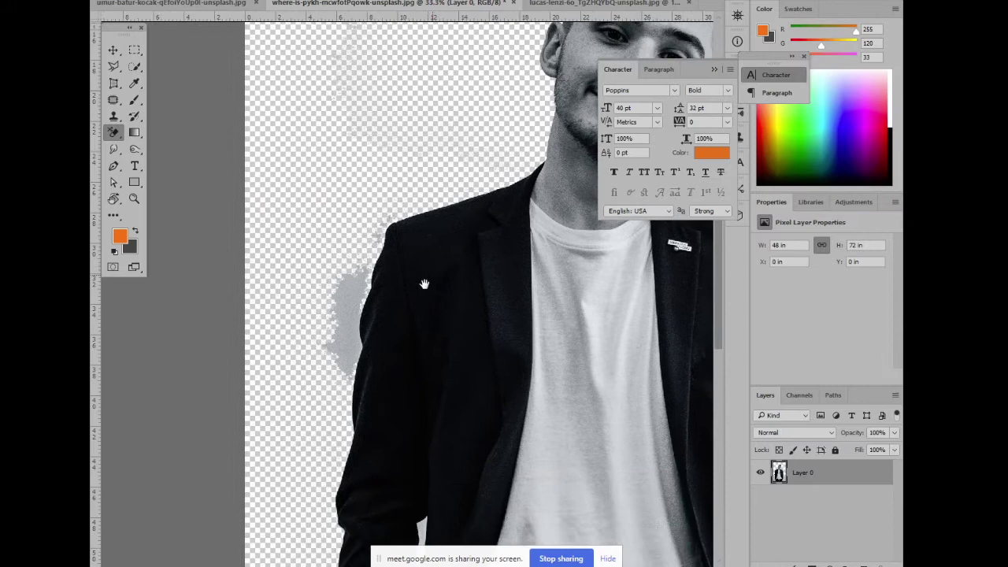
pyautogui.moveTo(261, 373); pyautogui.dragTo(350, 327)
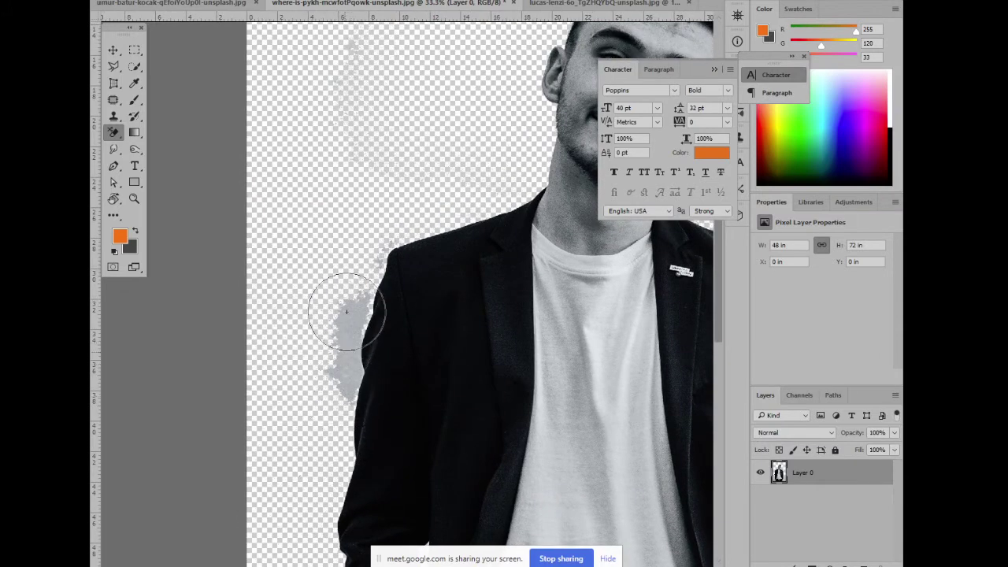
pyautogui.moveTo(370, 405); pyautogui.dragTo(367, 209)
pyautogui.moveTo(330, 478)
pyautogui.mouseDown()
pyautogui.moveTo(378, 277)
pyautogui.moveTo(337, 225)
pyautogui.moveTo(333, 259)
pyautogui.moveTo(342, 213)
pyautogui.moveTo(372, 281)
pyautogui.moveTo(364, 315)
pyautogui.mouseUp()
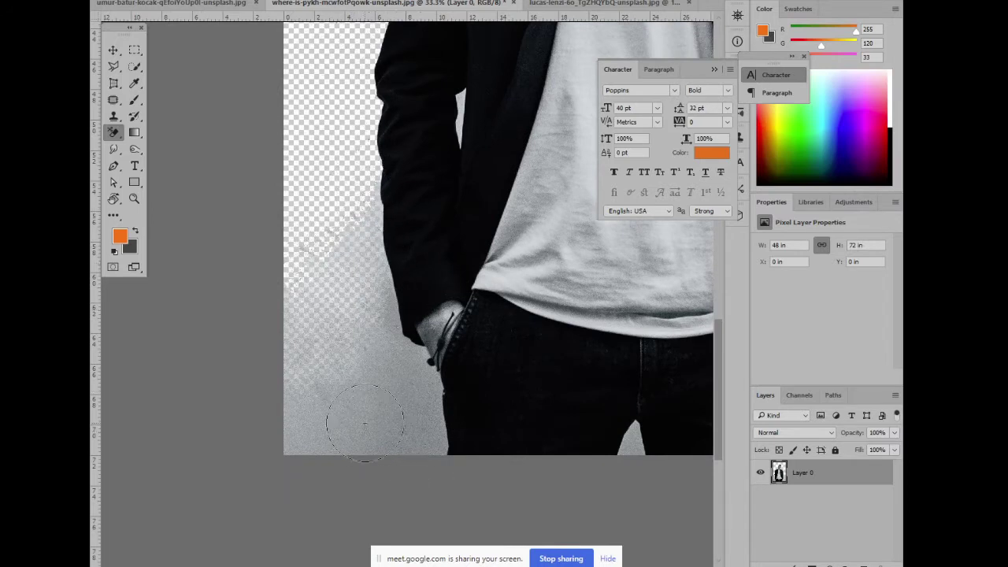
pyautogui.moveTo(365, 424); pyautogui.dragTo(447, 426)
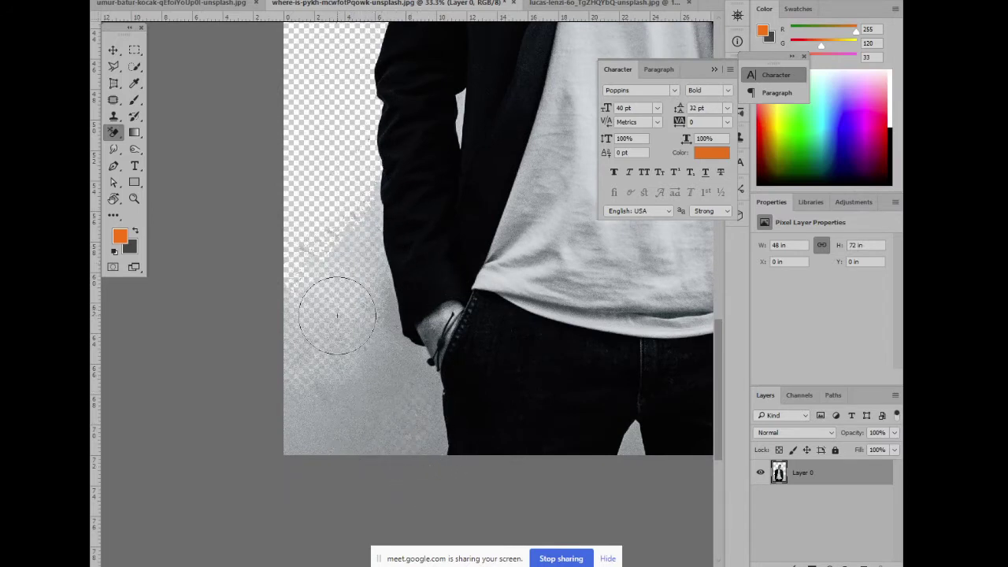
pyautogui.moveTo(337, 316)
pyautogui.mouseDown()
pyautogui.moveTo(371, 281)
pyautogui.moveTo(349, 271)
pyautogui.moveTo(360, 326)
pyautogui.moveTo(371, 307)
pyautogui.moveTo(371, 410)
pyautogui.moveTo(442, 394)
pyautogui.moveTo(393, 429)
pyautogui.moveTo(292, 417)
pyautogui.moveTo(288, 371)
pyautogui.moveTo(315, 428)
pyautogui.moveTo(300, 236)
pyautogui.moveTo(362, 307)
pyautogui.mouseUp()
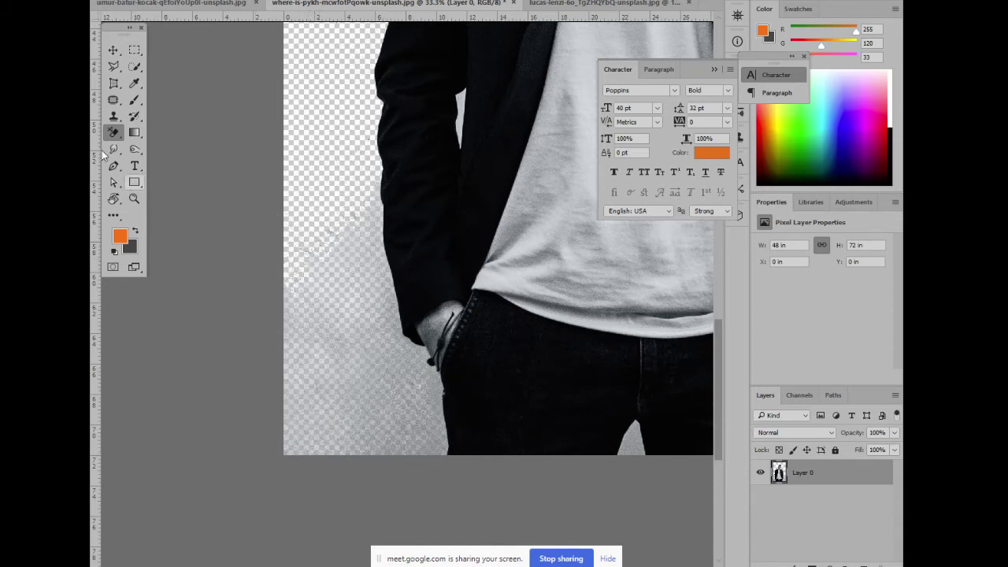
# With the Background Eraser, erase grey beside the jacket and faint haze along the top
pyautogui.rightClick(110, 131)
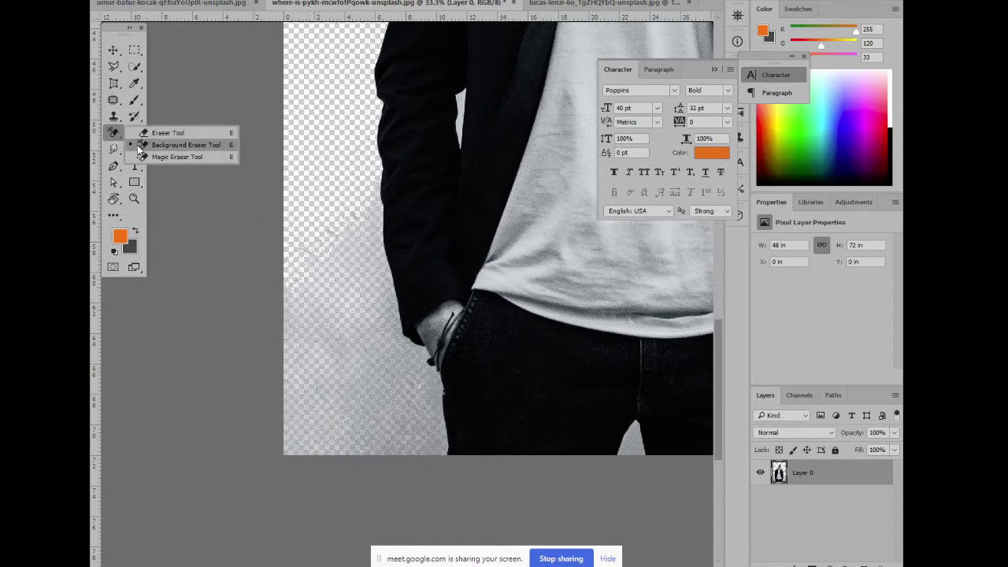
pyautogui.click(139, 149)
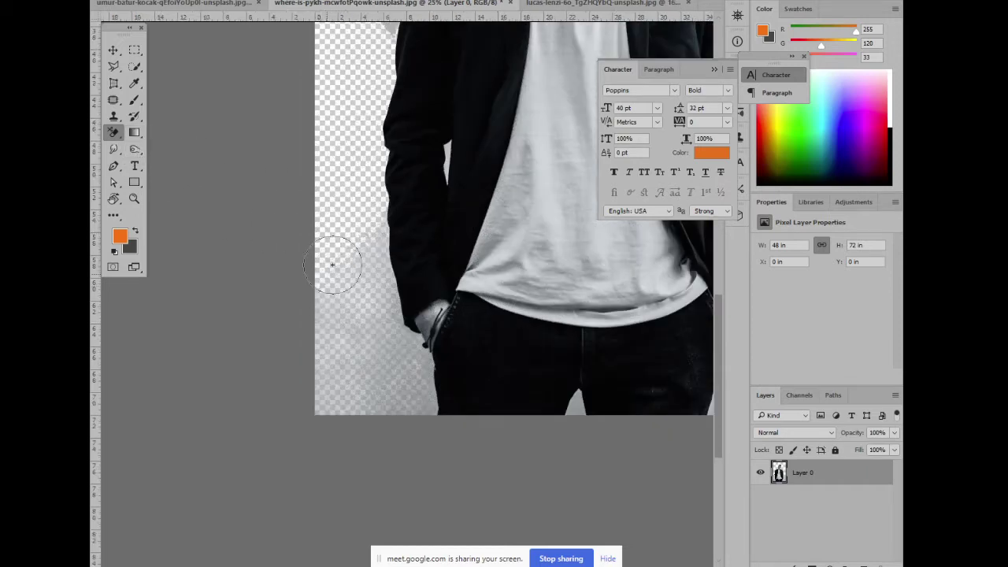
pyautogui.hotkey('ctrl', '-')
pyautogui.scroll(3, 355, 354)
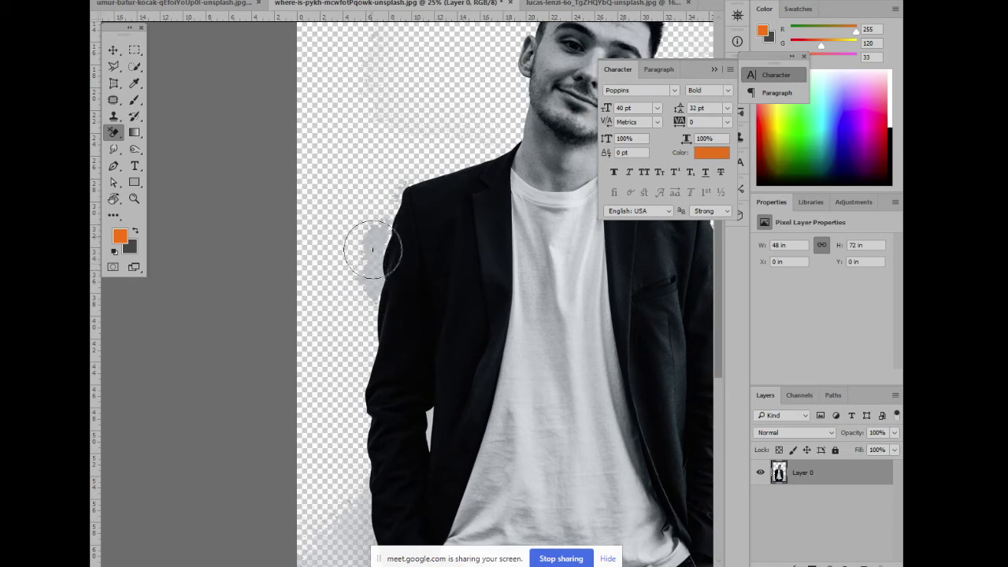
pyautogui.moveTo(367, 267)
pyautogui.mouseDown()
pyautogui.moveTo(371, 240)
pyautogui.moveTo(360, 288)
pyautogui.moveTo(367, 209)
pyautogui.moveTo(395, 199)
pyautogui.mouseUp()
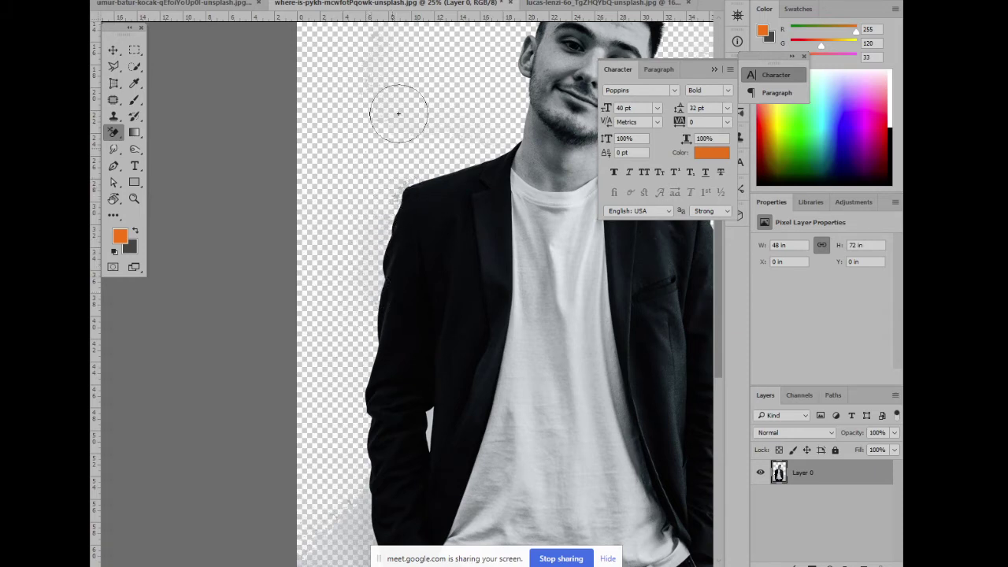
pyautogui.scroll(2, 378, 197)
pyautogui.scroll(3, 338, 276)
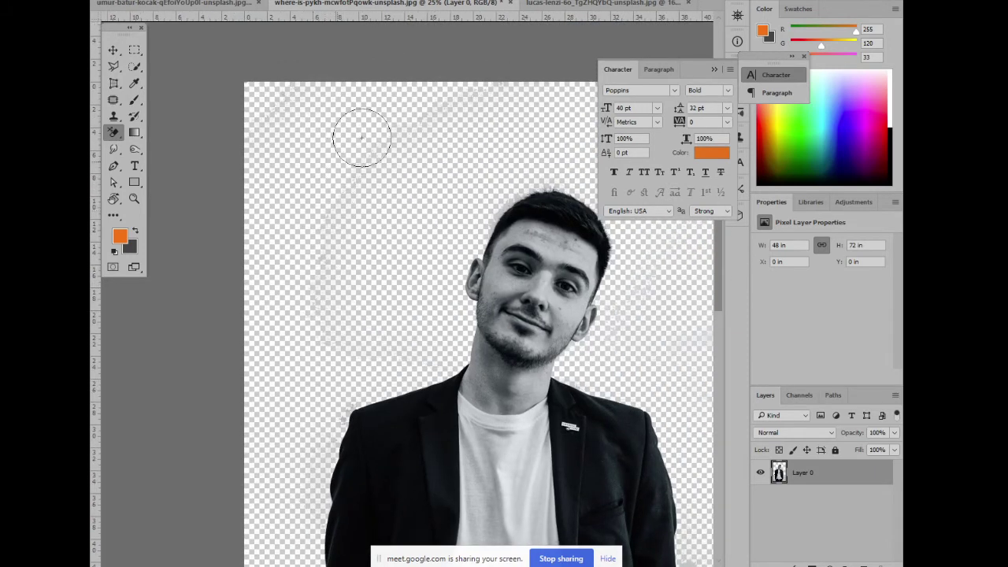
pyautogui.moveTo(324, 211)
pyautogui.mouseDown()
pyautogui.moveTo(262, 122)
pyautogui.moveTo(271, 90)
pyautogui.moveTo(270, 153)
pyautogui.moveTo(282, 162)
pyautogui.mouseUp()
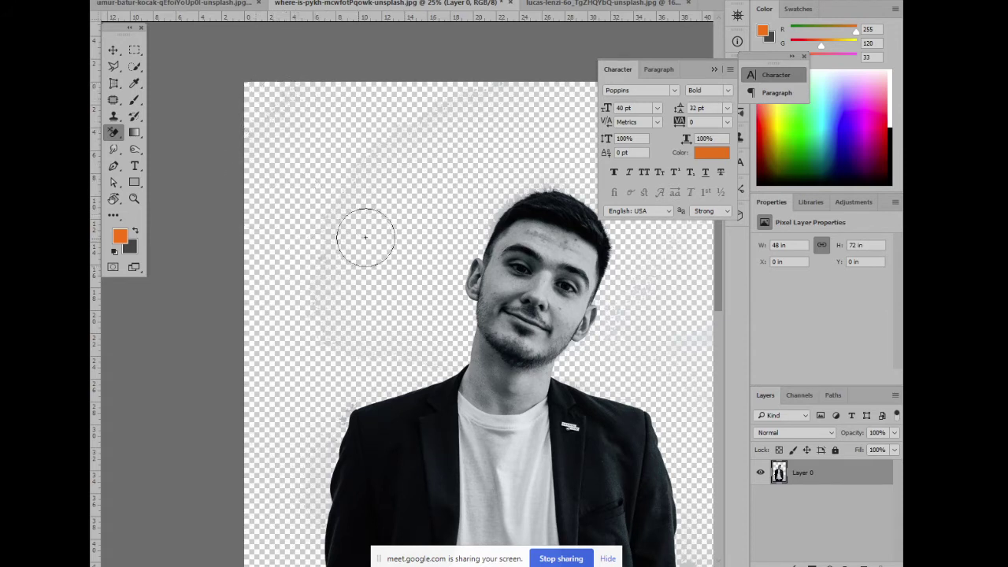
pyautogui.moveTo(333, 232); pyautogui.dragTo(227, 270)
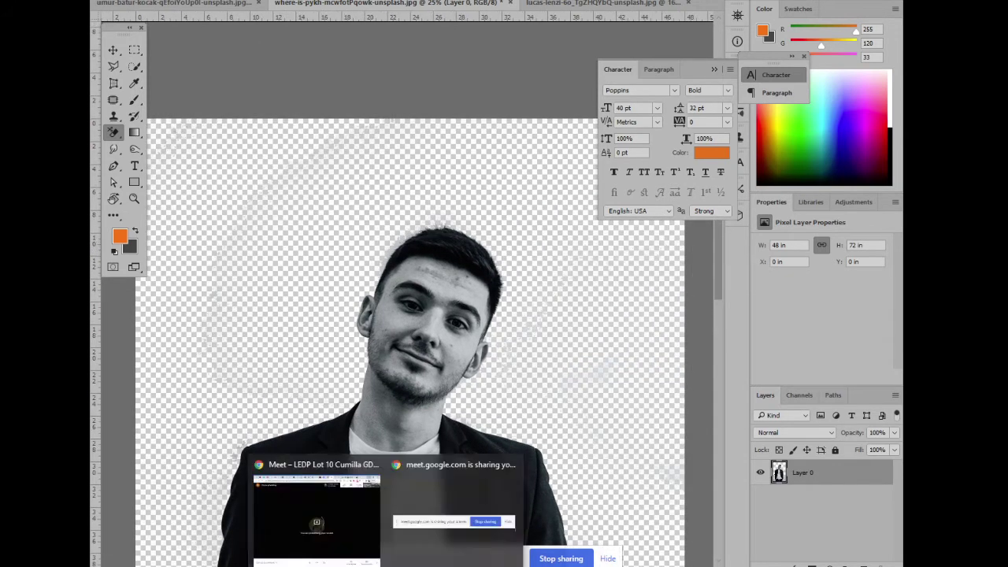
pyautogui.click(331, 496)
# Admit the waiting participant to the Meet call and return to Photoshop
pyautogui.click(617, 306)
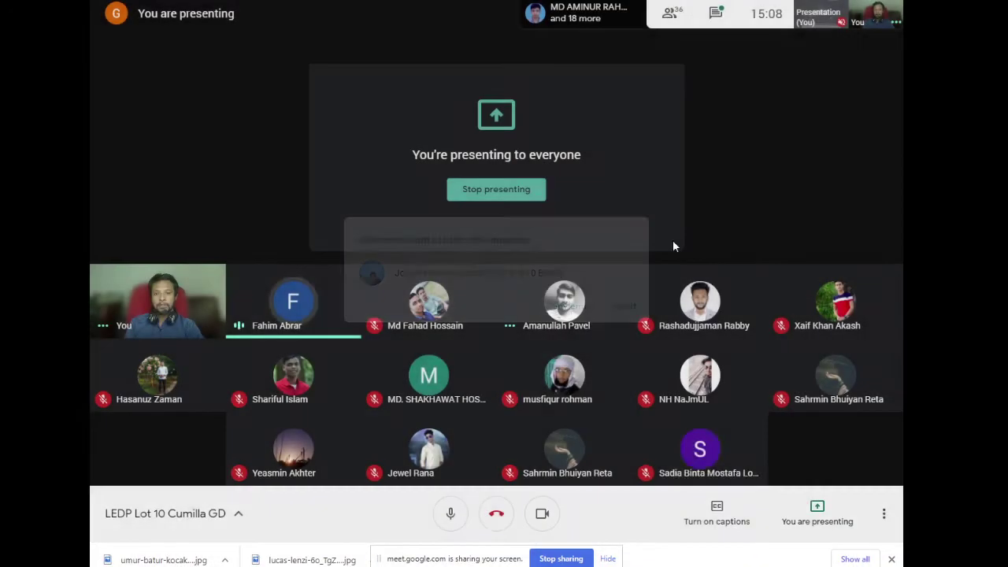
pyautogui.hotkey('alt', 'Tab')
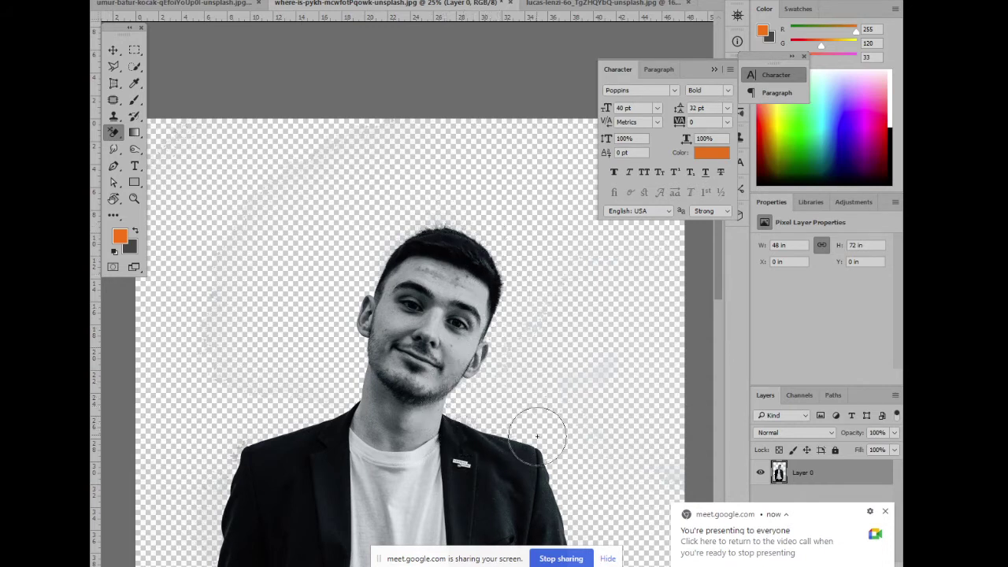
# Erase grey background right of the jacket and jeans and between the legs
pyautogui.moveTo(429, 380)
pyautogui.mouseDown()
pyautogui.moveTo(441, 194)
pyautogui.moveTo(425, 152)
pyautogui.mouseUp()
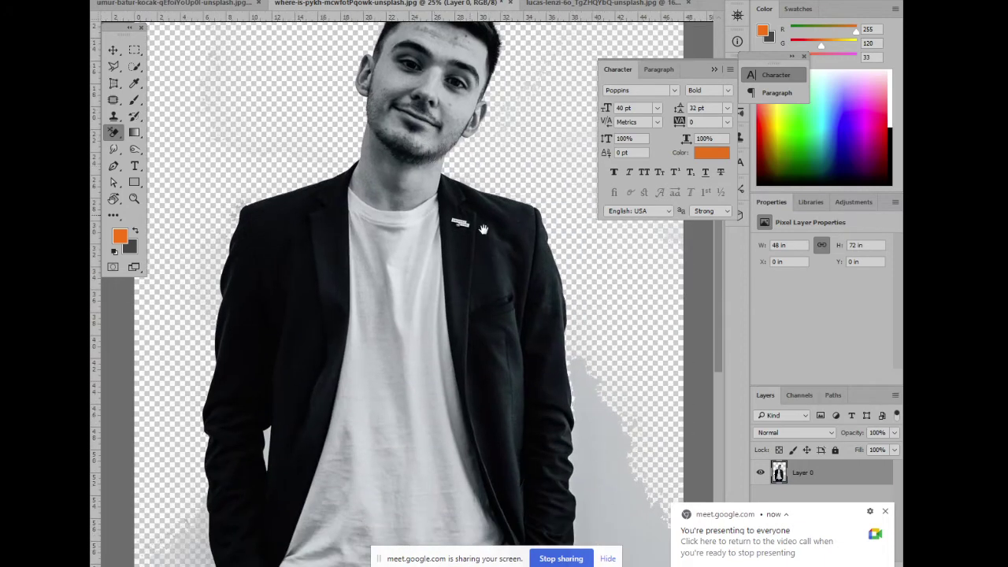
pyautogui.moveTo(592, 390)
pyautogui.mouseDown()
pyautogui.moveTo(606, 485)
pyautogui.moveTo(511, 293)
pyautogui.moveTo(547, 477)
pyautogui.moveTo(576, 480)
pyautogui.moveTo(562, 315)
pyautogui.mouseUp()
pyautogui.moveTo(496, 310)
pyautogui.mouseDown()
pyautogui.moveTo(475, 288)
pyautogui.moveTo(479, 465)
pyautogui.moveTo(462, 483)
pyautogui.moveTo(428, 483)
pyautogui.moveTo(473, 480)
pyautogui.moveTo(517, 450)
pyautogui.moveTo(579, 480)
pyautogui.moveTo(452, 485)
pyautogui.mouseUp()
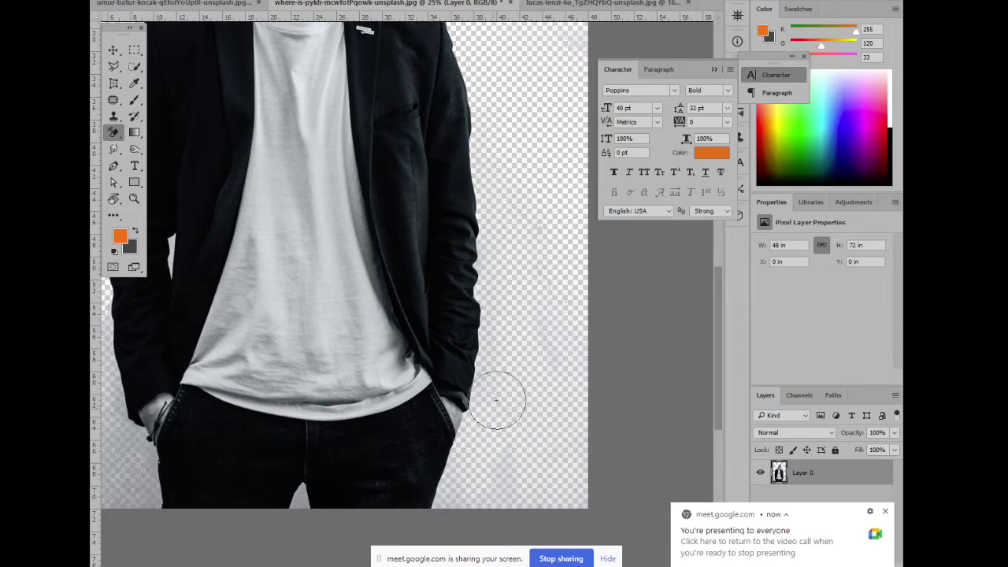
pyautogui.moveTo(281, 370)
pyautogui.mouseDown()
pyautogui.moveTo(344, 351)
pyautogui.moveTo(384, 319)
pyautogui.mouseUp()
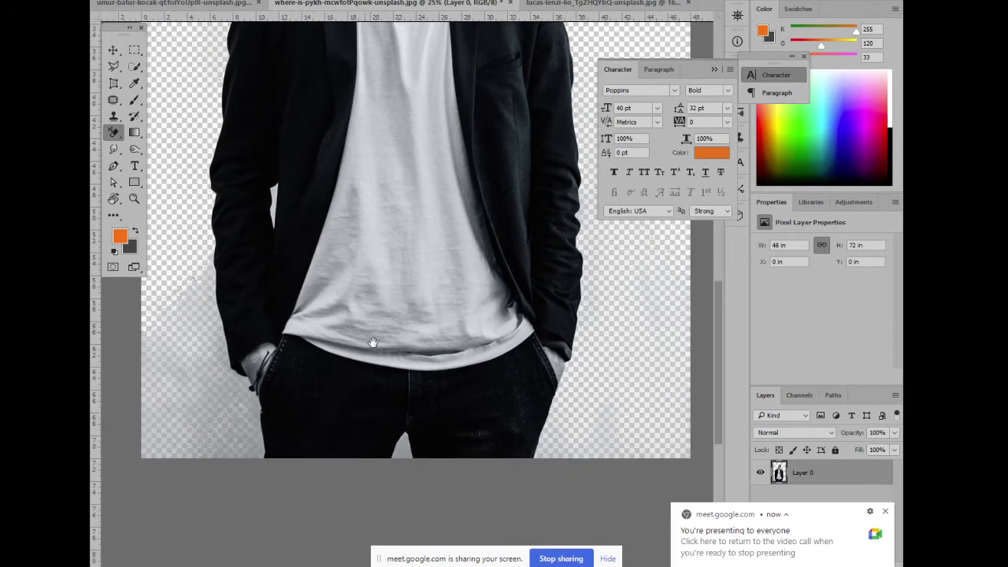
pyautogui.moveTo(403, 432); pyautogui.dragTo(397, 450)
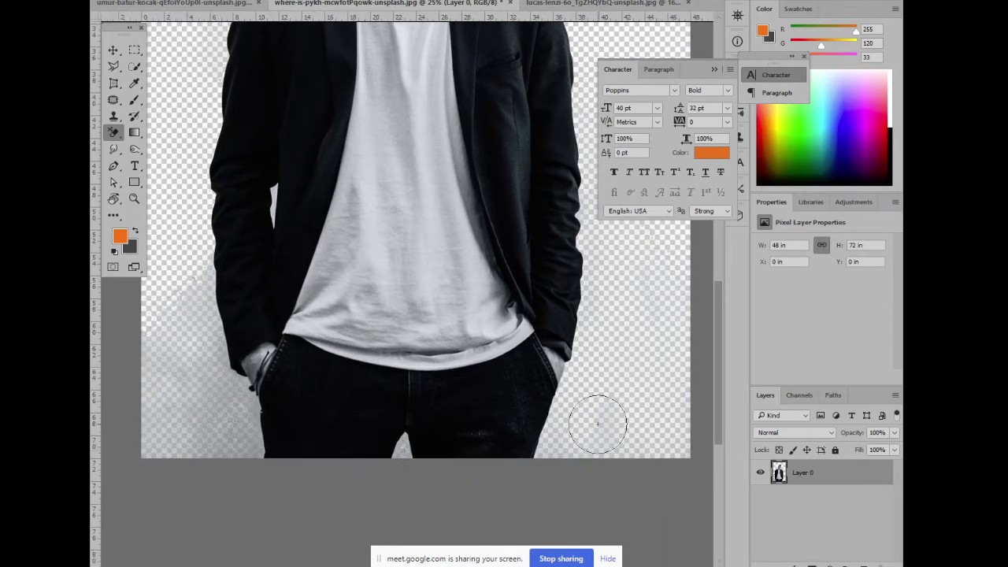
# Zoom out and use the plain Eraser on grey residue along the figure's lower-left edge
pyautogui.hotkey('ctrl', '-')
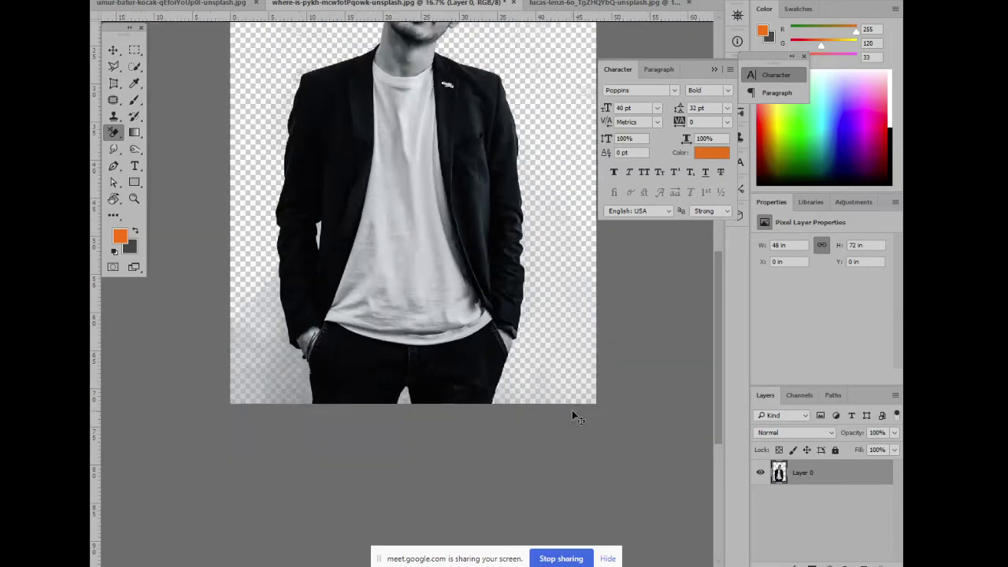
pyautogui.hotkey('ctrl', '-')
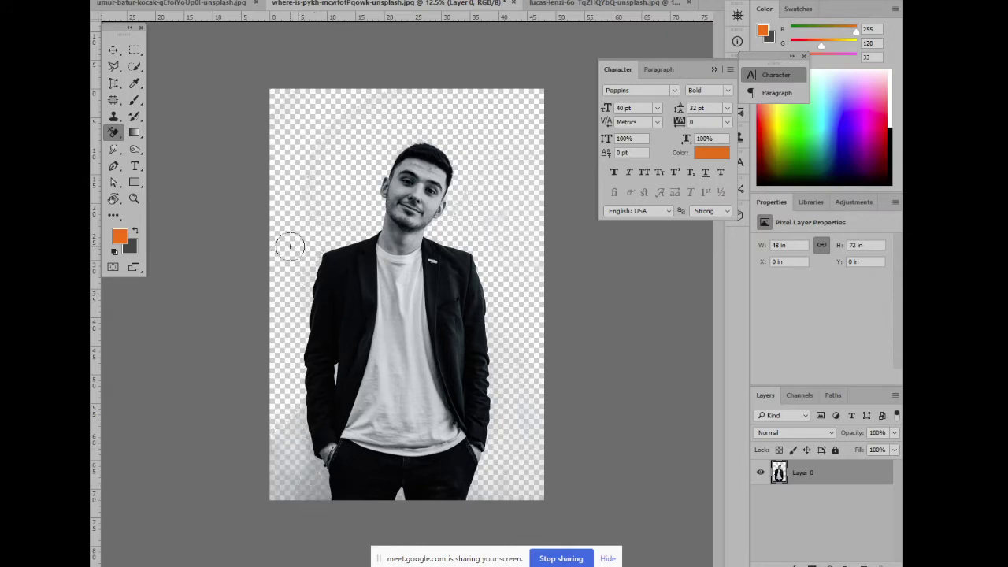
pyautogui.hotkey('ctrl', '+')
pyautogui.hotkey('ctrl', '+')
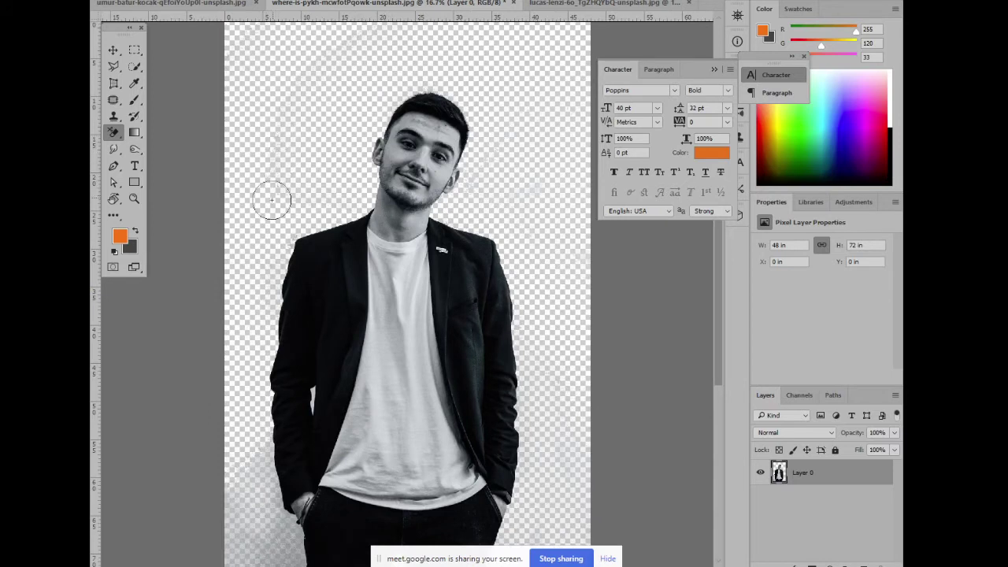
pyautogui.hotkey('ctrl', '-')
pyautogui.rightClick(123, 135)
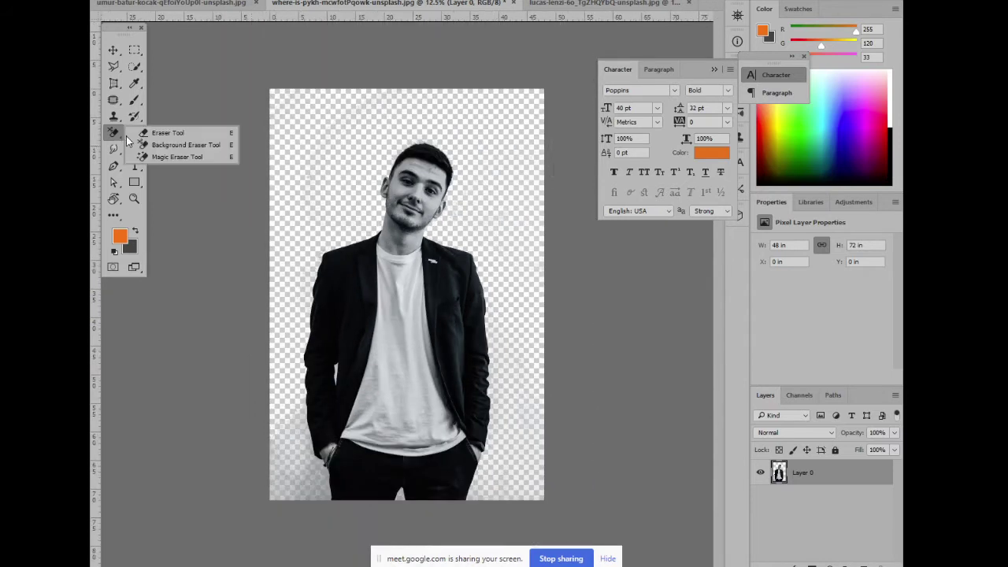
pyautogui.click(142, 149)
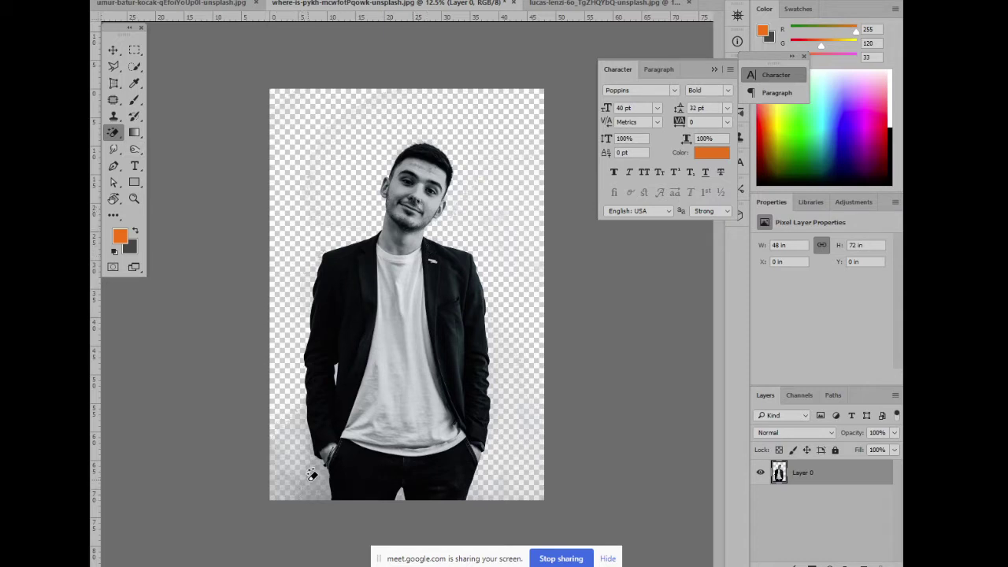
pyautogui.rightClick(113, 136)
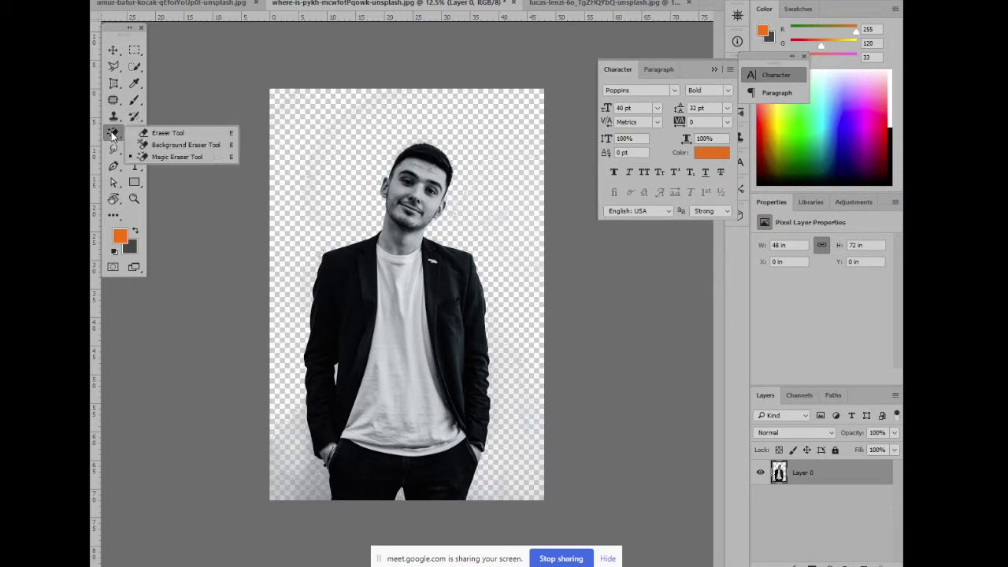
pyautogui.click(165, 133)
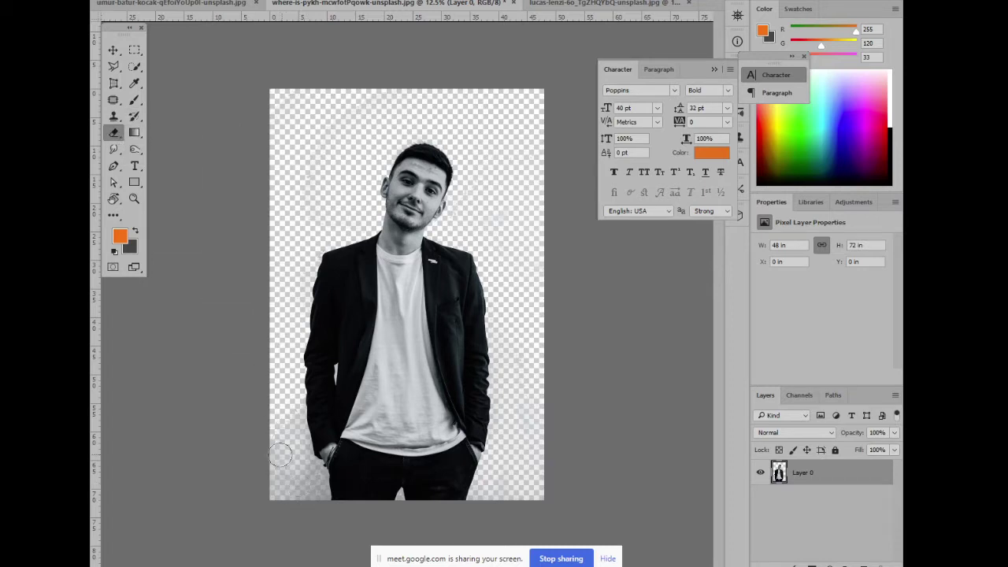
pyautogui.moveTo(280, 455)
pyautogui.mouseDown()
pyautogui.moveTo(300, 493)
pyautogui.moveTo(313, 497)
pyautogui.moveTo(294, 408)
pyautogui.mouseUp()
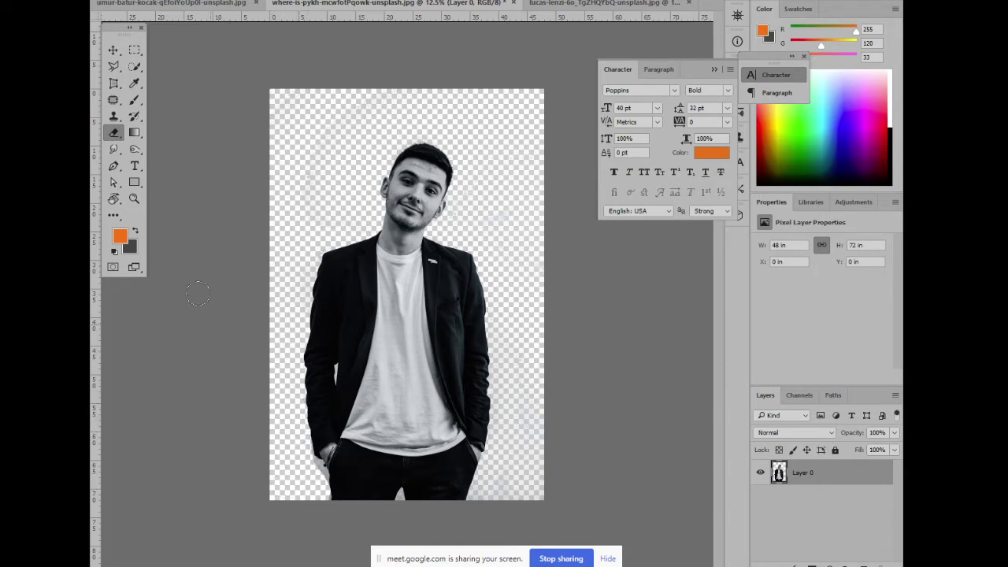
# Reselect the Background Eraser, admit another Meet participant, and return to Photoshop
pyautogui.rightClick(123, 134)
pyautogui.click(167, 142)
pyautogui.click(323, 512)
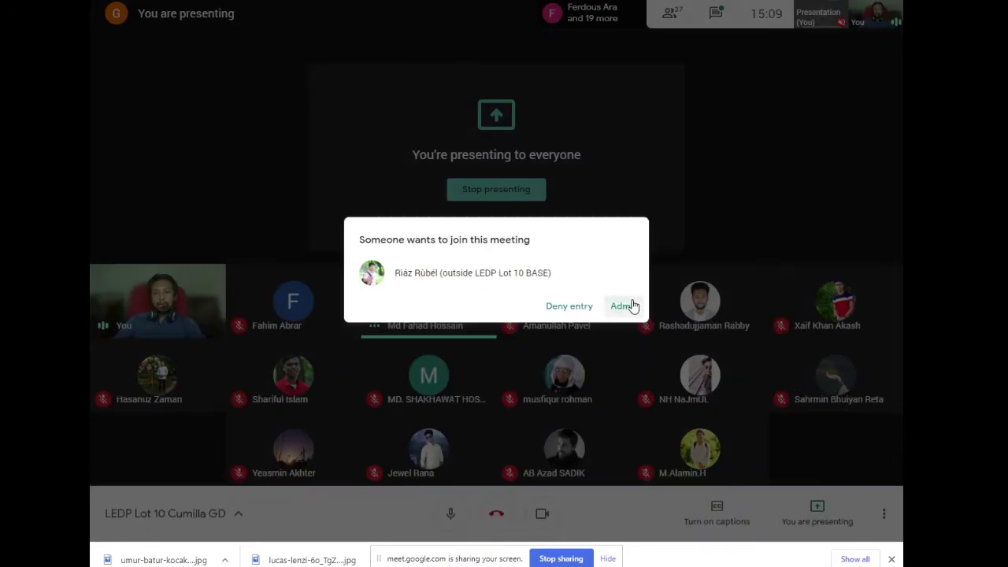
pyautogui.click(622, 306)
pyautogui.hotkey('alt', 'Tab')
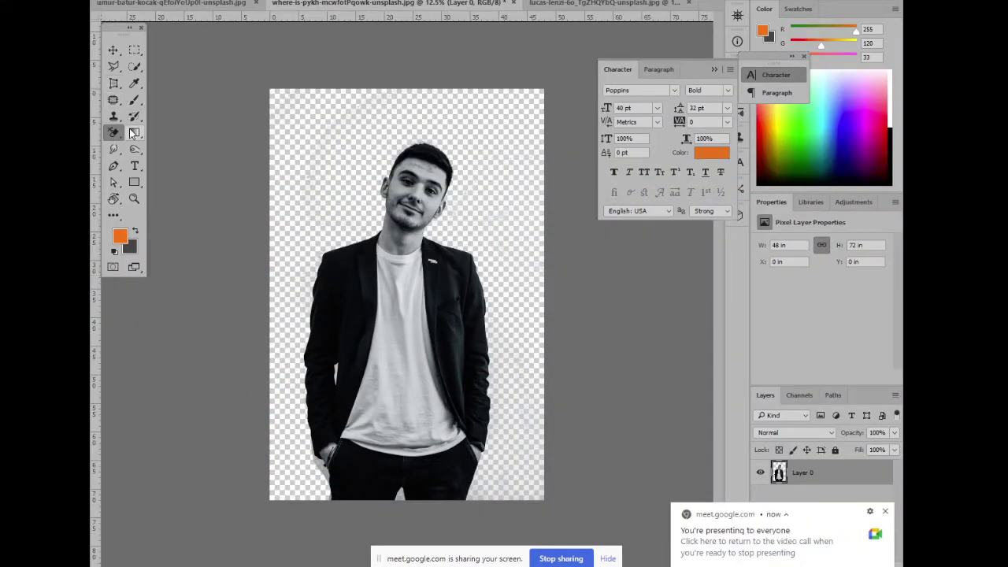
# Draw a dark grey rectangle and move it down over the man's torso
pyautogui.click(134, 185)
pyautogui.moveTo(323, 163); pyautogui.dragTo(437, 231)
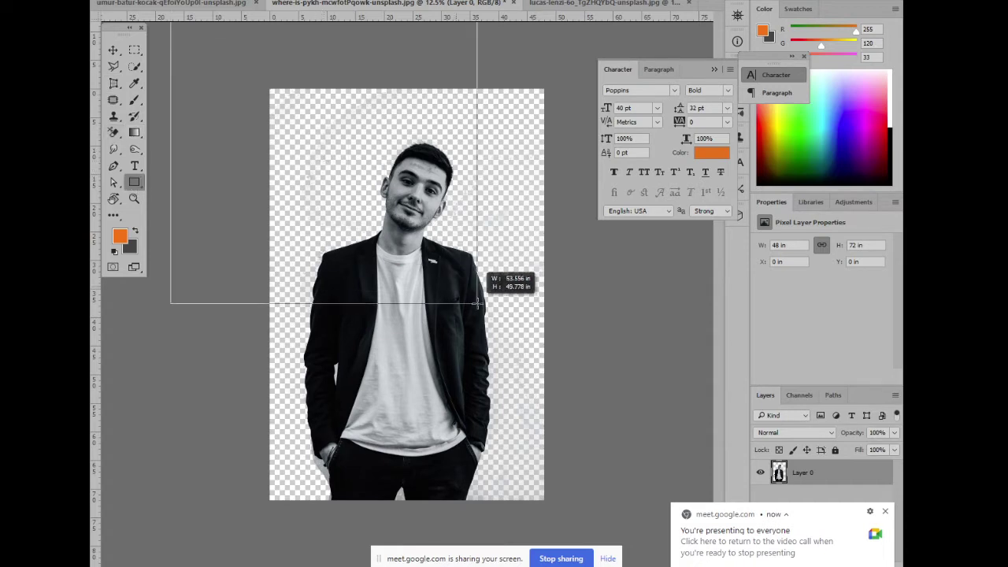
pyautogui.click(113, 50)
pyautogui.moveTo(371, 183)
pyautogui.mouseDown()
pyautogui.moveTo(465, 327)
pyautogui.moveTo(448, 329)
pyautogui.mouseUp()
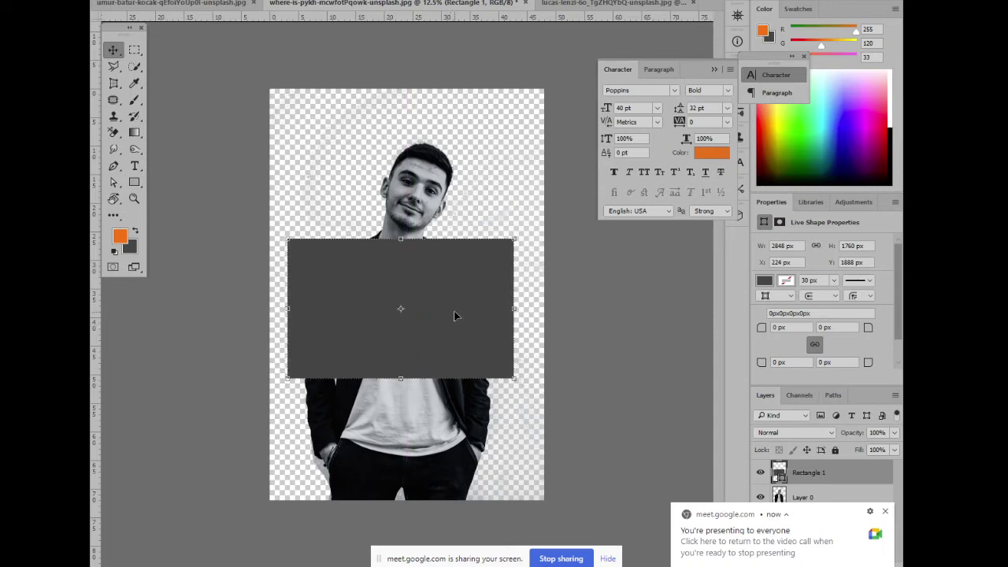
# Clip Rectangle 1 to the man's silhouette, then undo and remove the rectangle
pyautogui.click(436, 185)
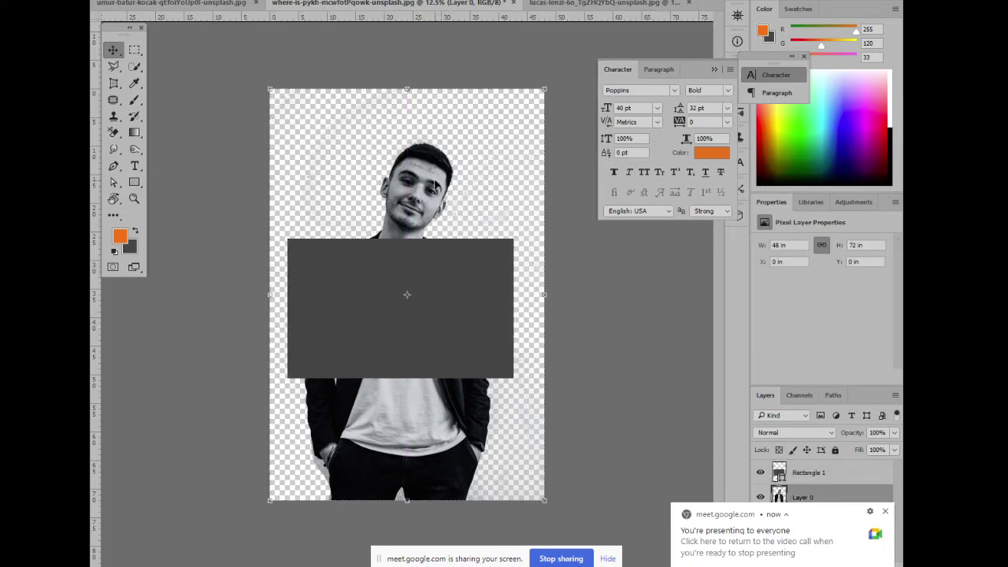
pyautogui.click(439, 309)
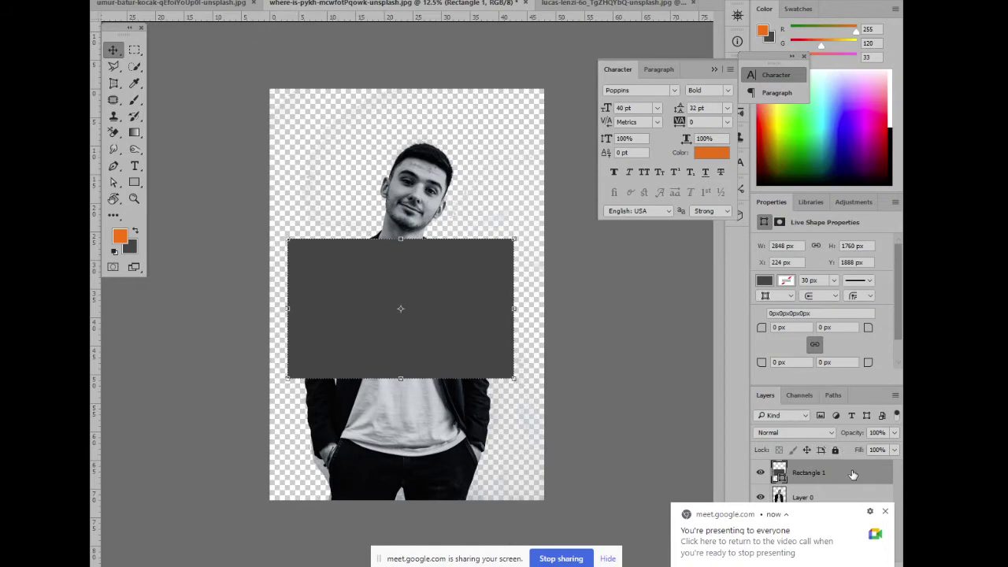
pyautogui.rightClick(854, 474)
pyautogui.click(764, 229)
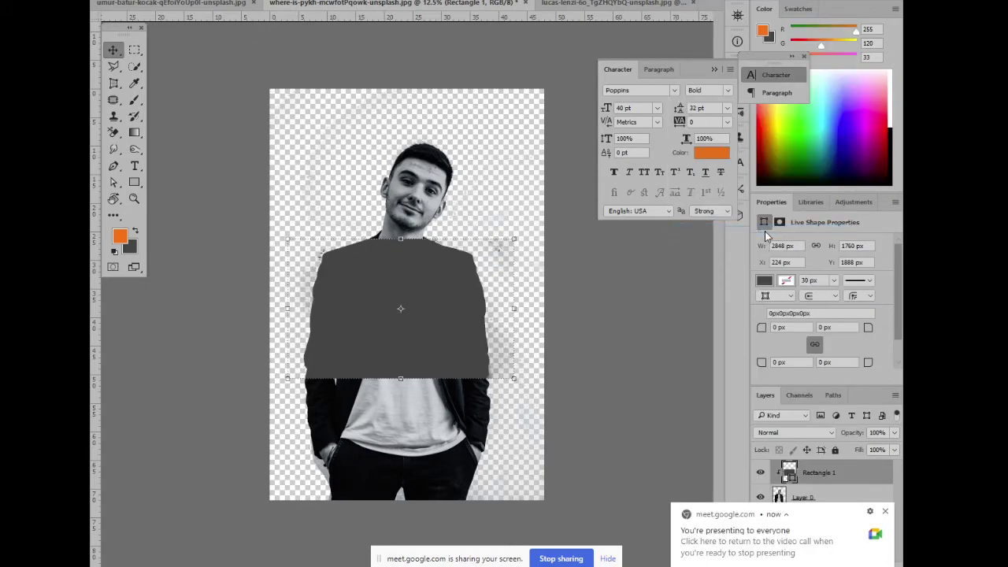
pyautogui.click(508, 196)
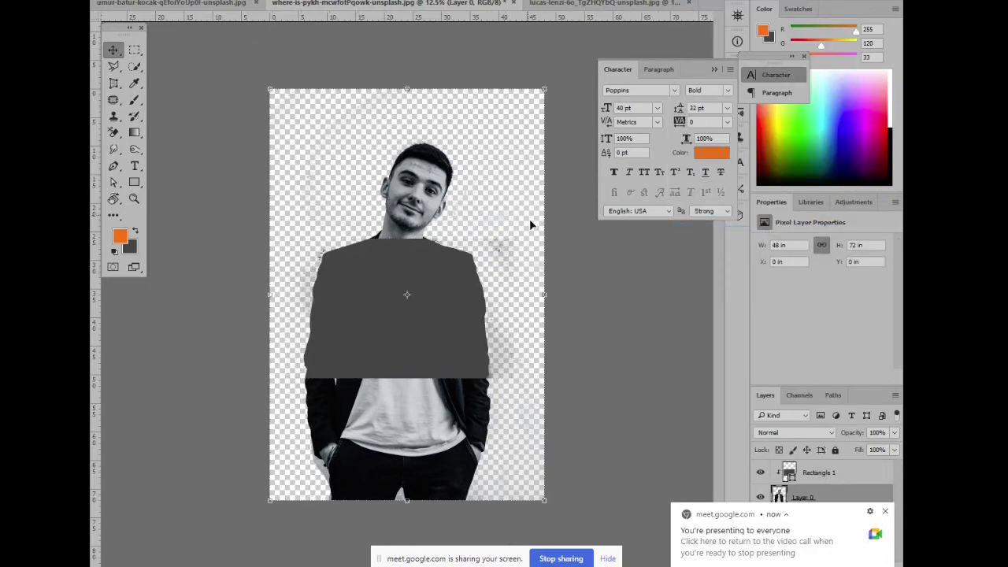
pyautogui.hotkey('ctrl', 'z')
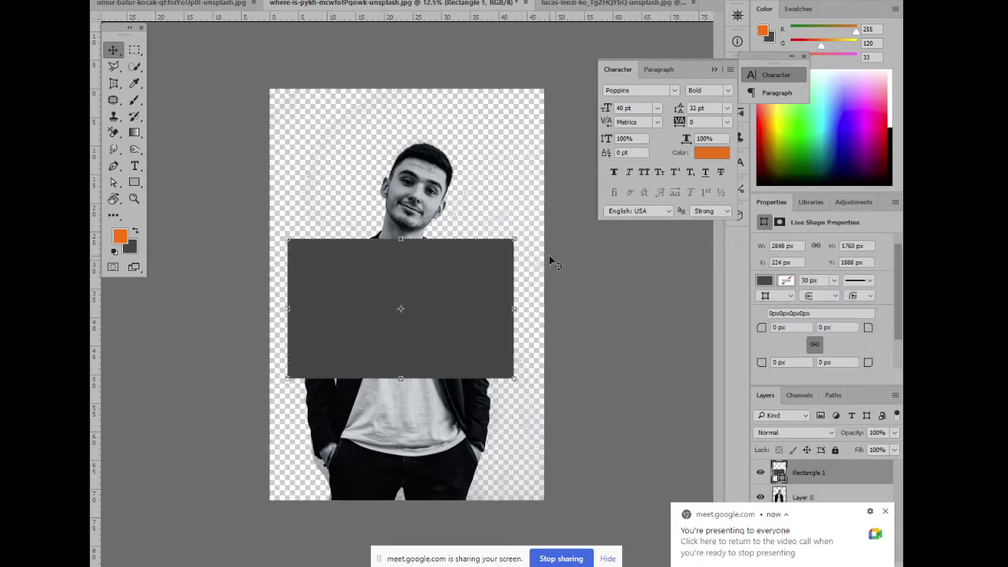
pyautogui.hotkey('ctrl', 'z')
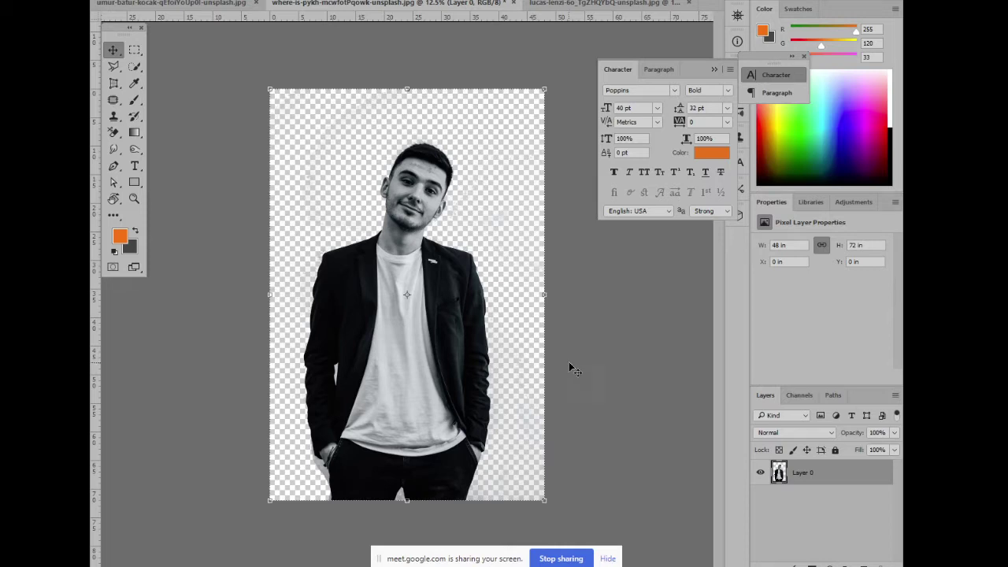
# Check the Paths panel, return to Layers, and choose the Background Eraser
pyautogui.click(834, 395)
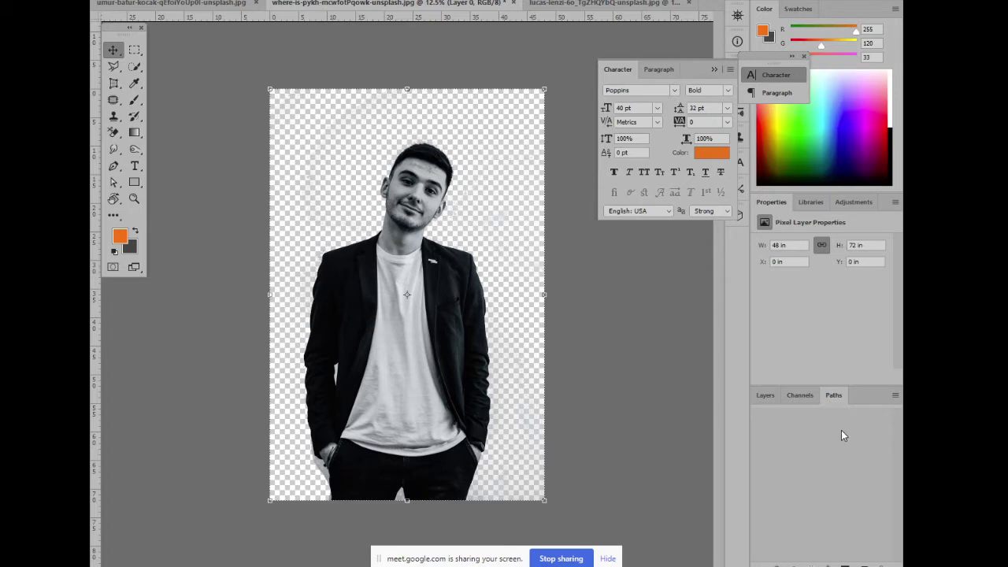
pyautogui.click(761, 396)
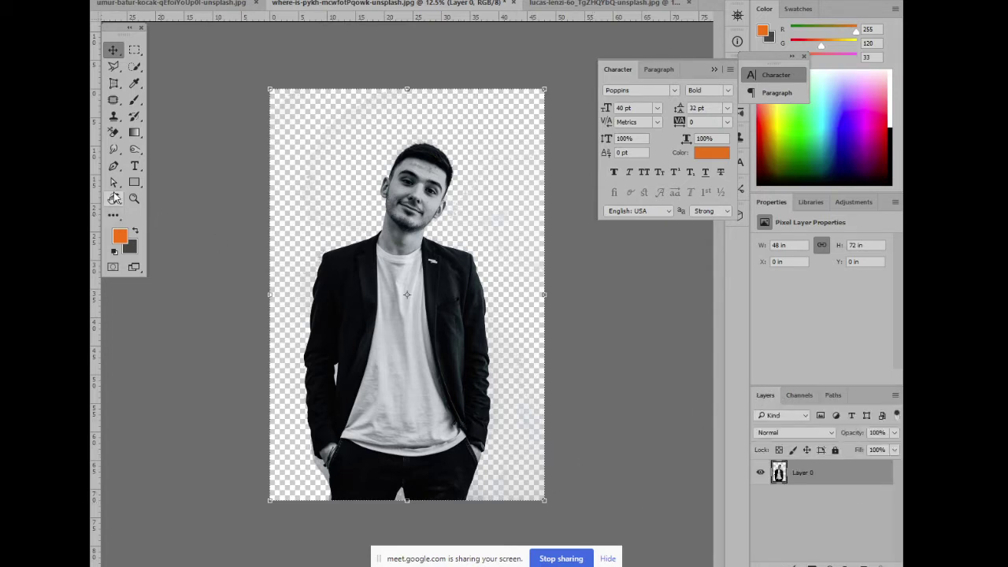
pyautogui.click(113, 132)
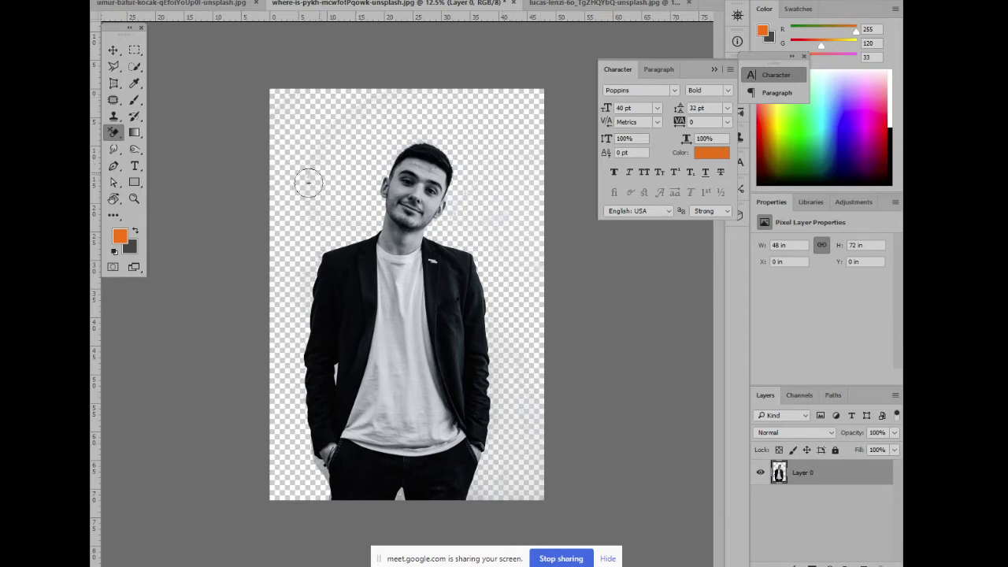
pyautogui.rightClick(114, 132)
pyautogui.click(162, 140)
# Zoom in and pan to the grey fringe beside the left hand and trousers
pyautogui.hotkey('ctrl', '+')
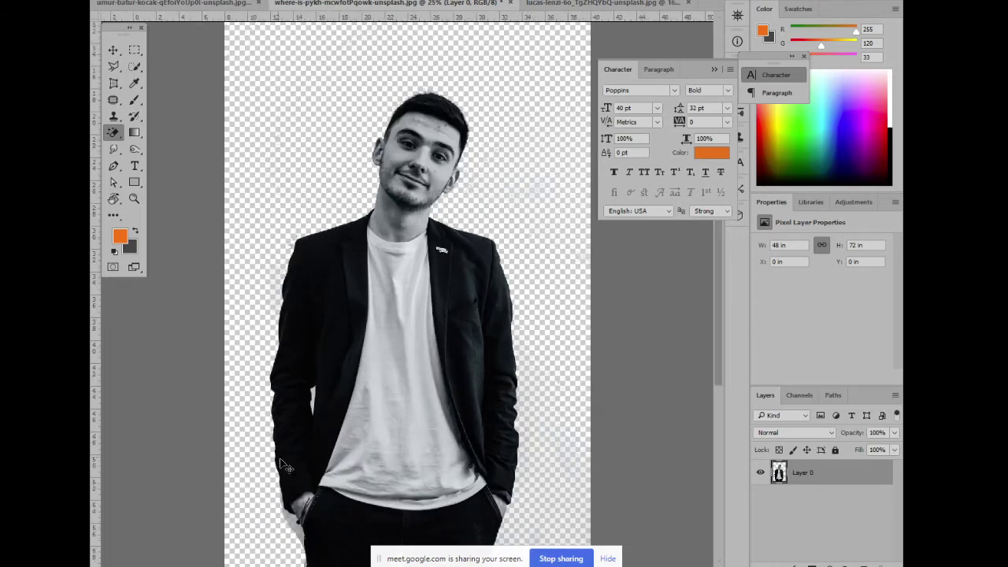
pyautogui.hotkey('ctrl', '+')
pyautogui.moveTo(306, 323); pyautogui.dragTo(305, 189)
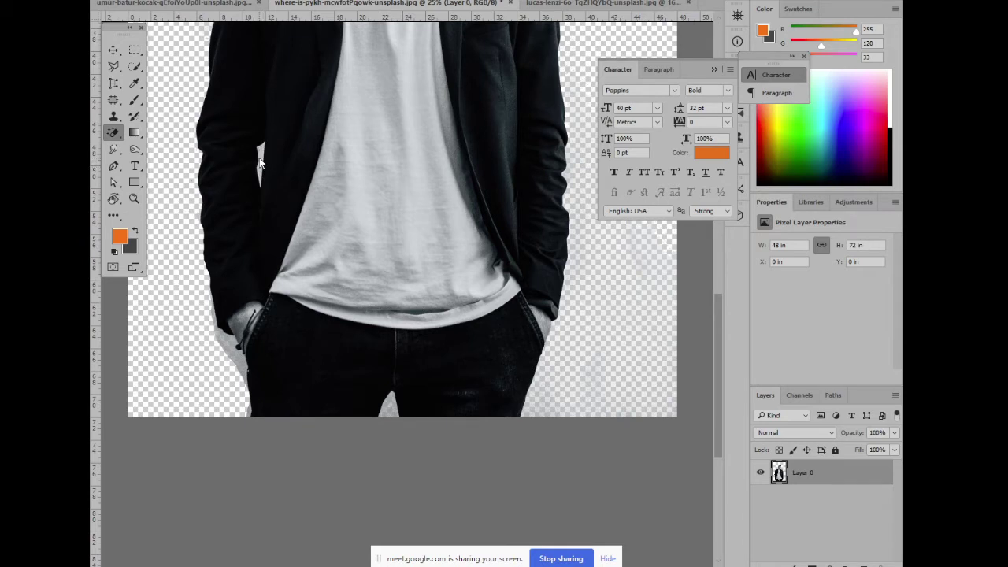
pyautogui.moveTo(562, 282); pyautogui.dragTo(370, 396)
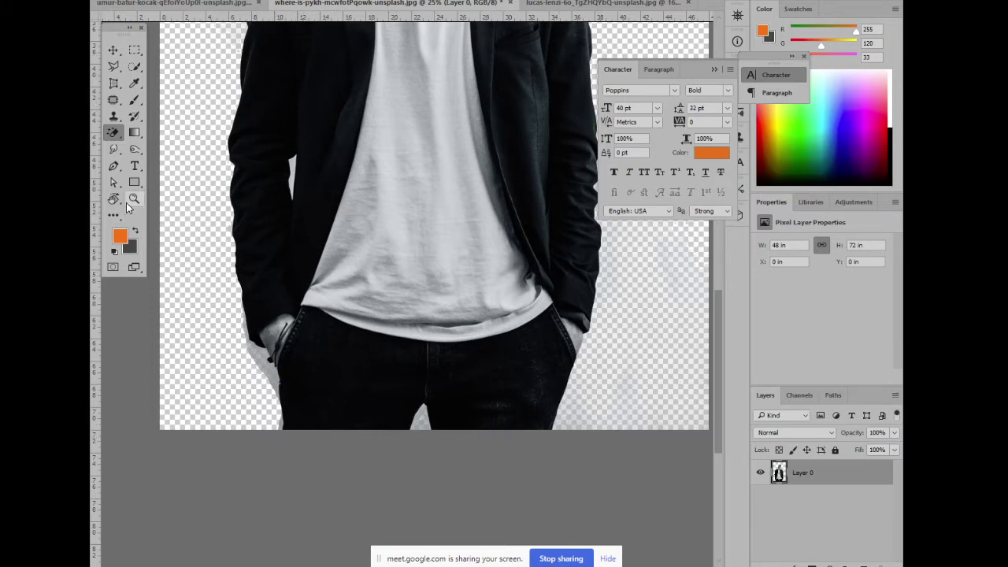
# Pick the Pen tool and frame the left hand and trouser edge closely
pyautogui.click(114, 166)
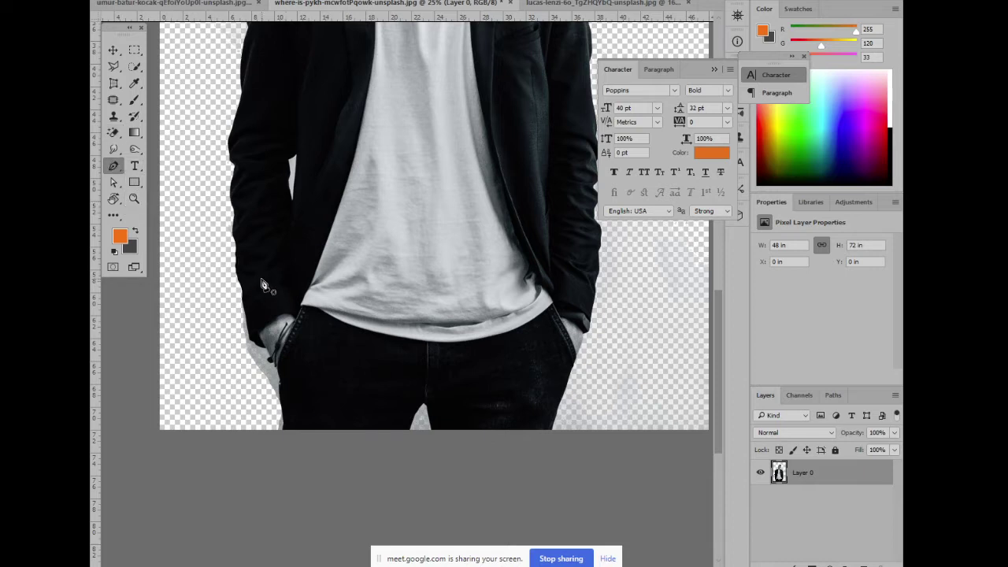
pyautogui.moveTo(257, 277); pyautogui.dragTo(328, 155)
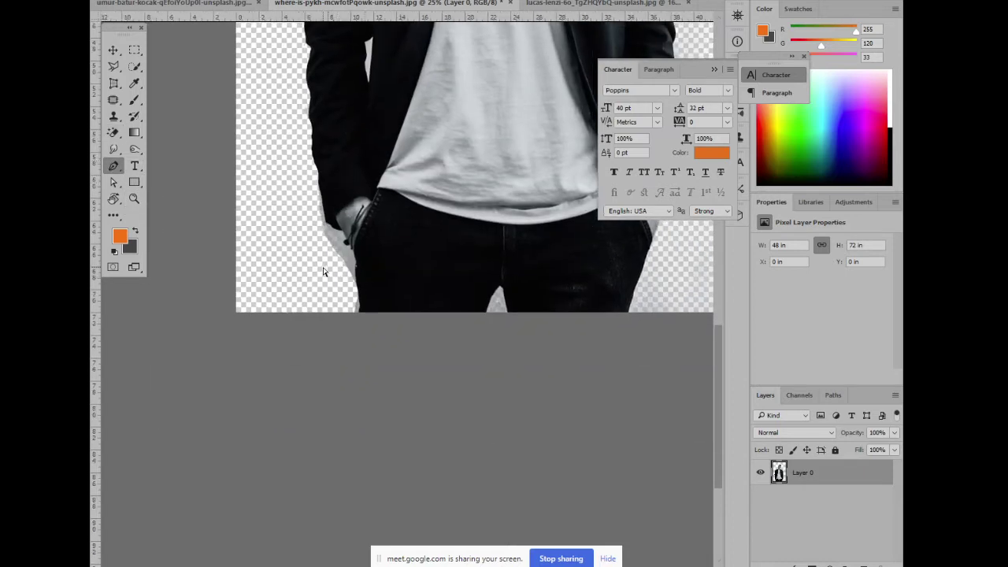
pyautogui.scroll(2, 323, 272)
pyautogui.moveTo(311, 353); pyautogui.dragTo(400, 323)
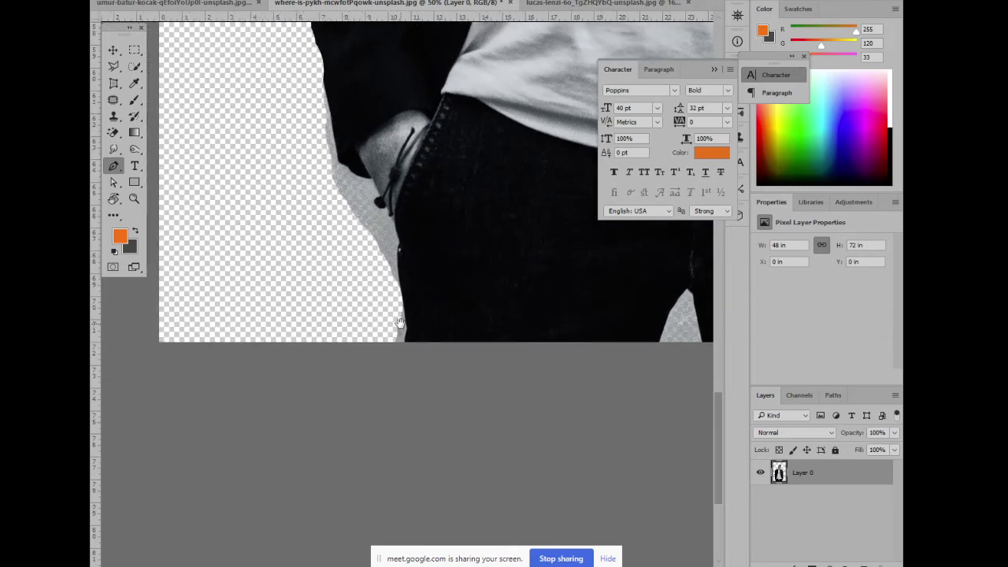
pyautogui.scroll(1, 402, 324)
pyautogui.scroll(-1, 324, 238)
pyautogui.scroll(-1, 355, 254)
pyautogui.scroll(1, 367, 286)
pyautogui.scroll(3, 378, 323)
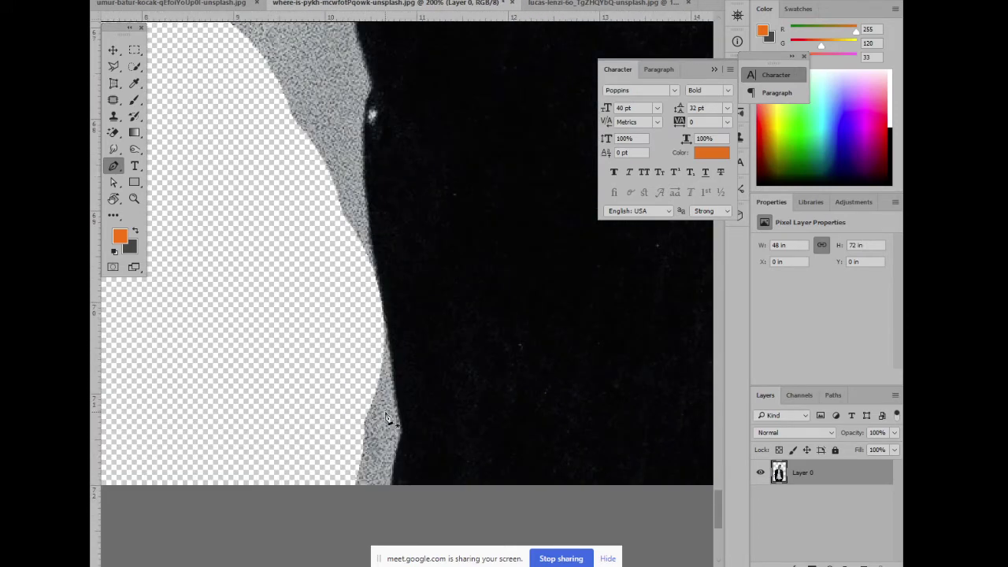
pyautogui.scroll(-1, 387, 420)
pyautogui.scroll(-1, 394, 444)
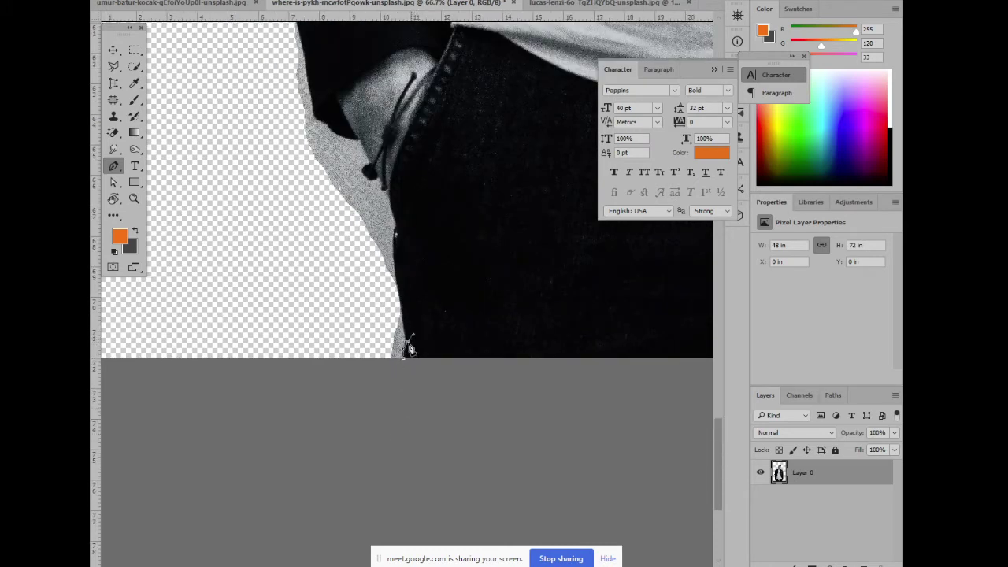
# Trace a closed pen path around the grey fringe beside the hand and trousers
pyautogui.moveTo(395, 226); pyautogui.dragTo(409, 204)
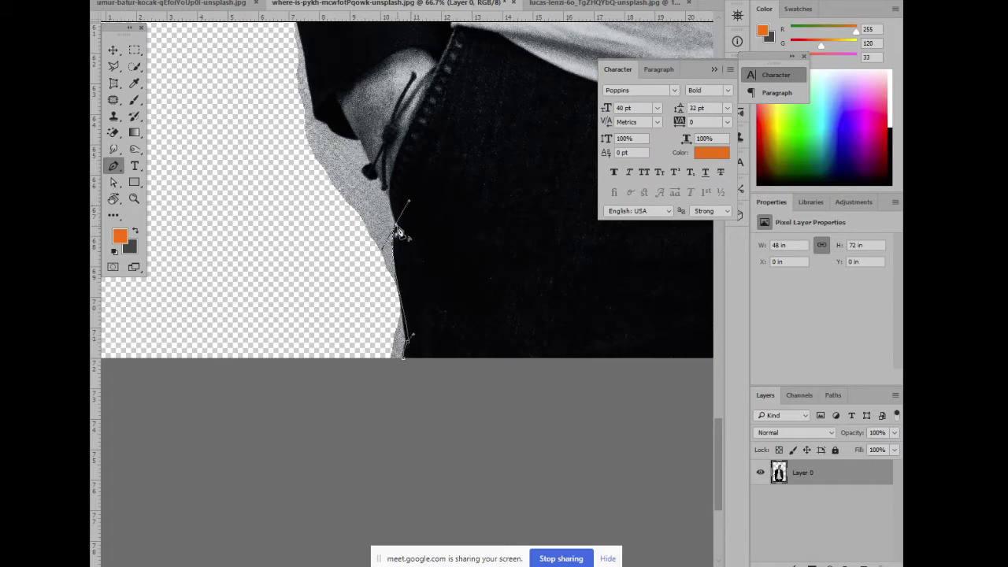
pyautogui.keyDown('alt'); pyautogui.click(397, 228); pyautogui.keyUp('alt')
pyautogui.click(363, 142)
pyautogui.click(321, 128)
pyautogui.scroll(5, 313, 95)
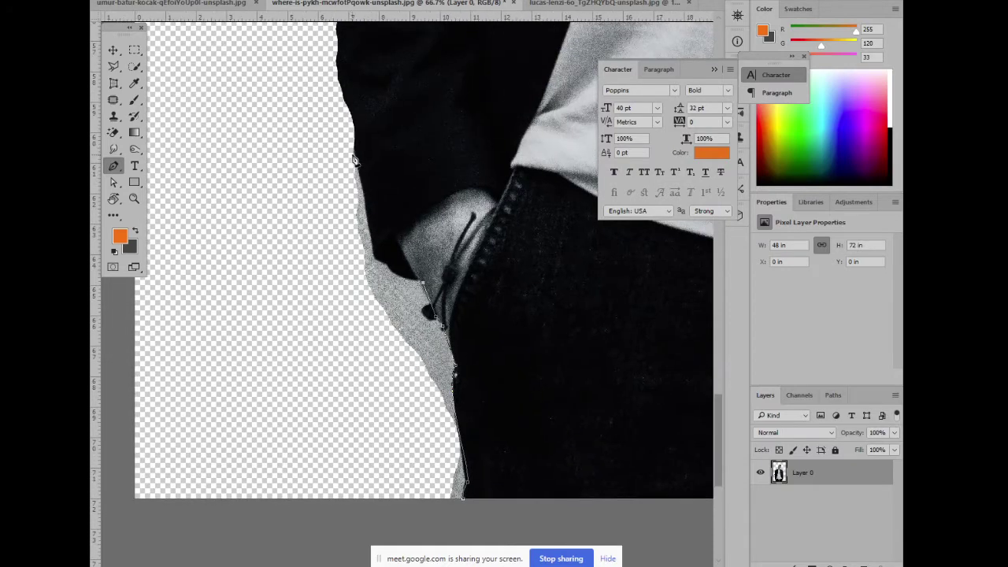
pyautogui.moveTo(355, 160); pyautogui.dragTo(340, 81)
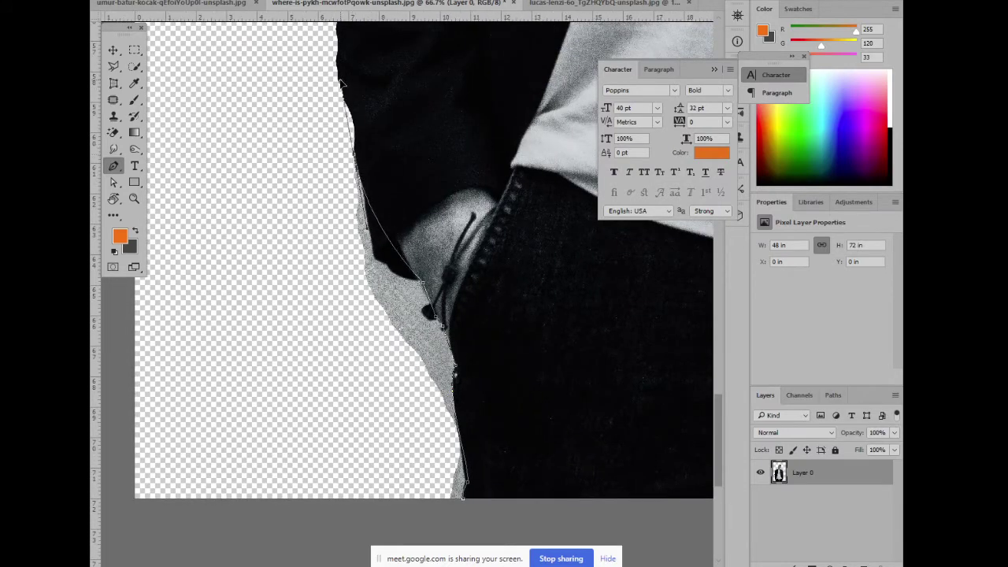
pyautogui.click(356, 159)
pyautogui.moveTo(299, 263)
pyautogui.mouseDown()
pyautogui.moveTo(292, 187)
pyautogui.moveTo(295, 198)
pyautogui.mouseUp()
pyautogui.moveTo(298, 344); pyautogui.dragTo(309, 364)
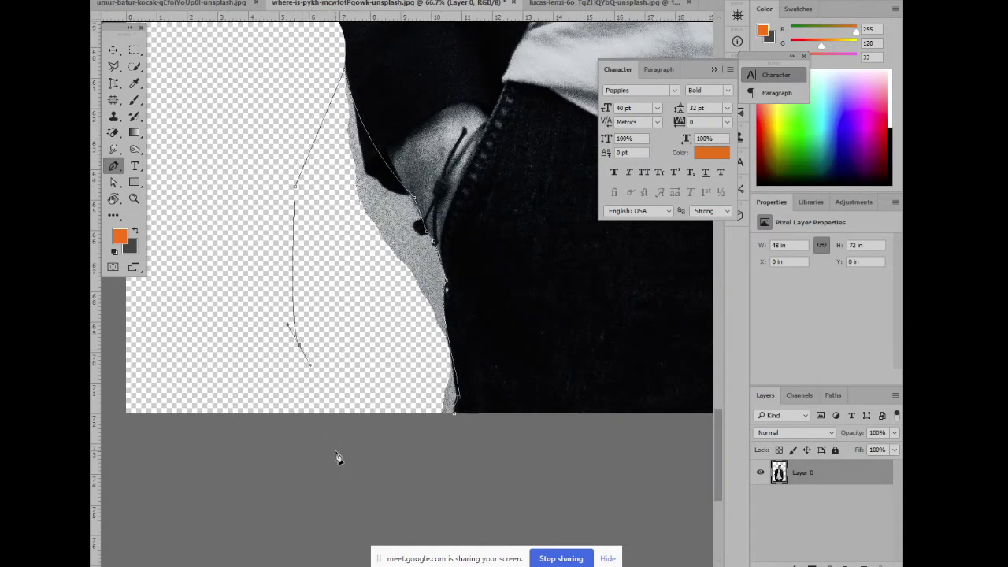
pyautogui.moveTo(337, 455); pyautogui.dragTo(441, 456)
pyautogui.click(456, 418)
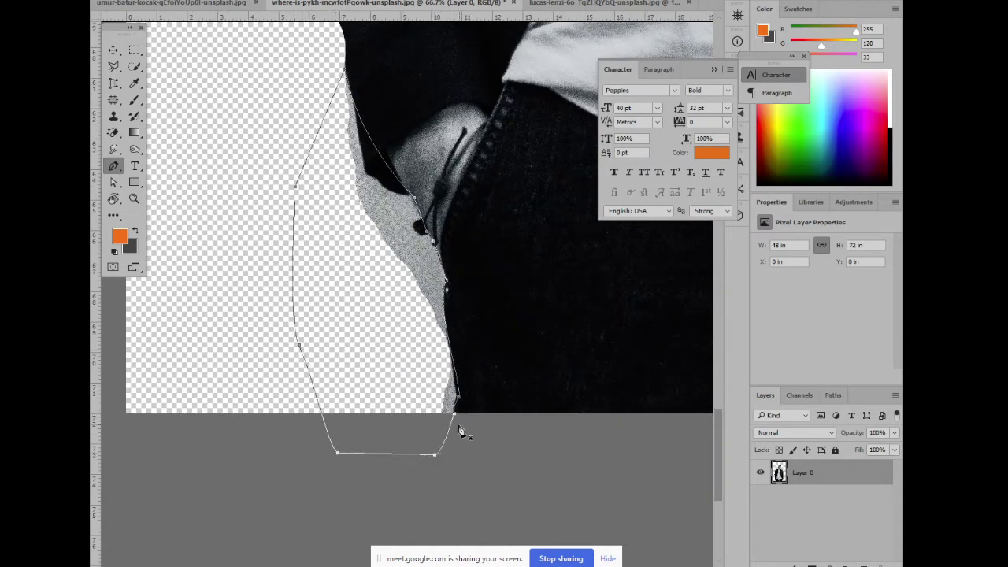
# Convert the path to a selection and delete the grey fringe to transparency
pyautogui.hotkey('ctrl', '-')
pyautogui.hotkey('ctrl', '-')
pyautogui.hotkey('ctrl', '-')
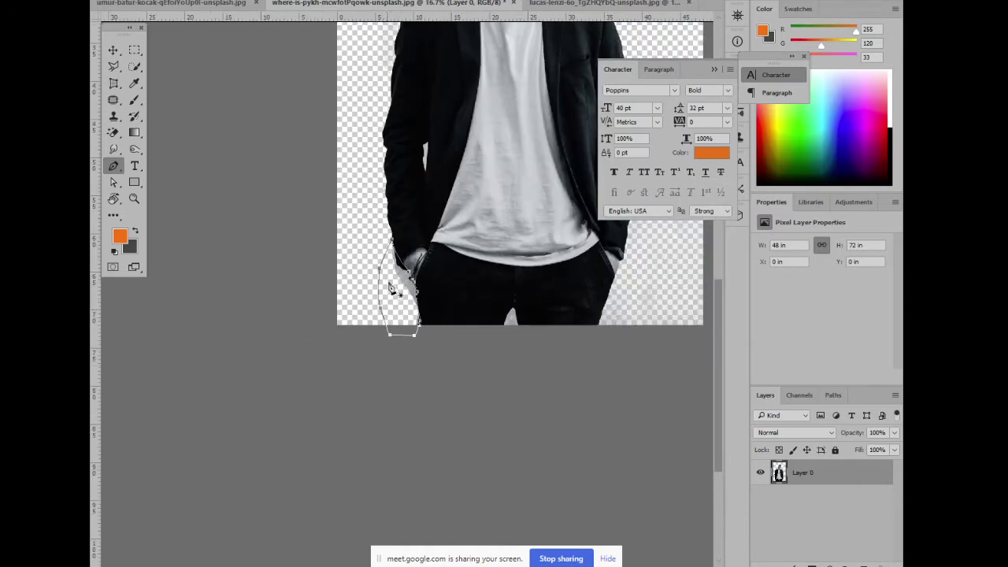
pyautogui.rightClick(409, 287)
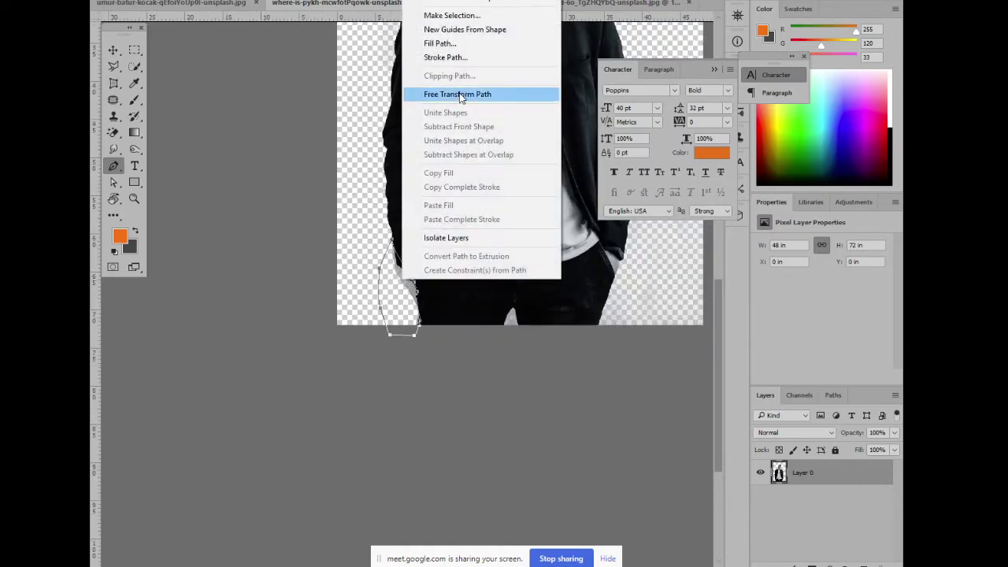
pyautogui.click(485, 16)
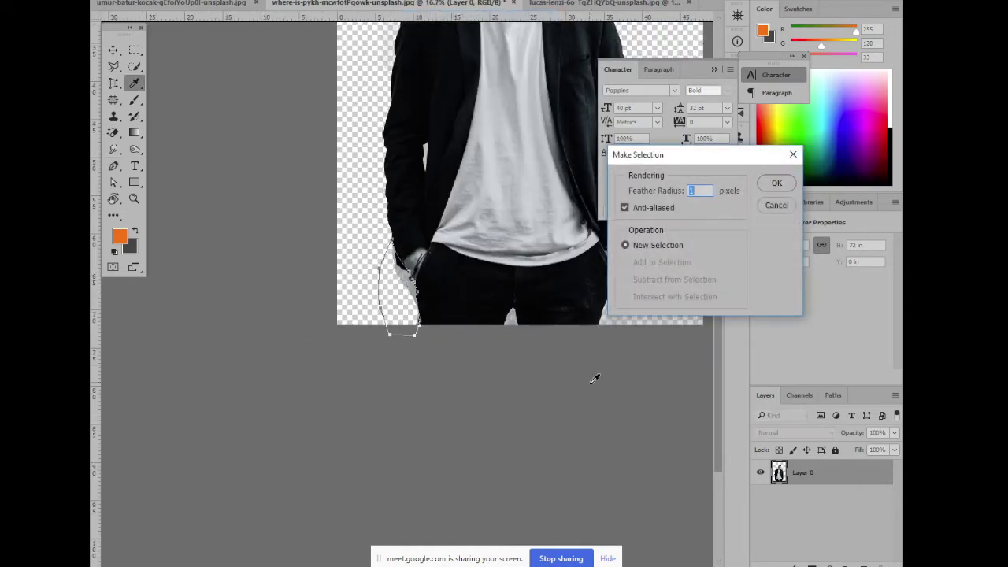
pyautogui.press('Return')
pyautogui.hotkey('ctrl', 'shift', 'i')
pyautogui.press('Delete')
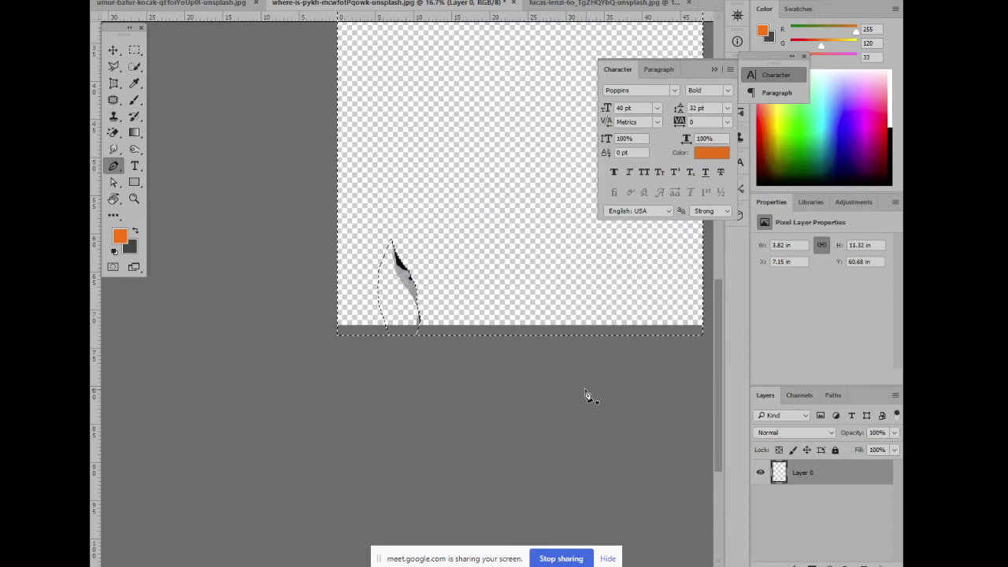
pyautogui.press('super')
pyautogui.press('Escape')
pyautogui.hotkey('ctrl', 'z')
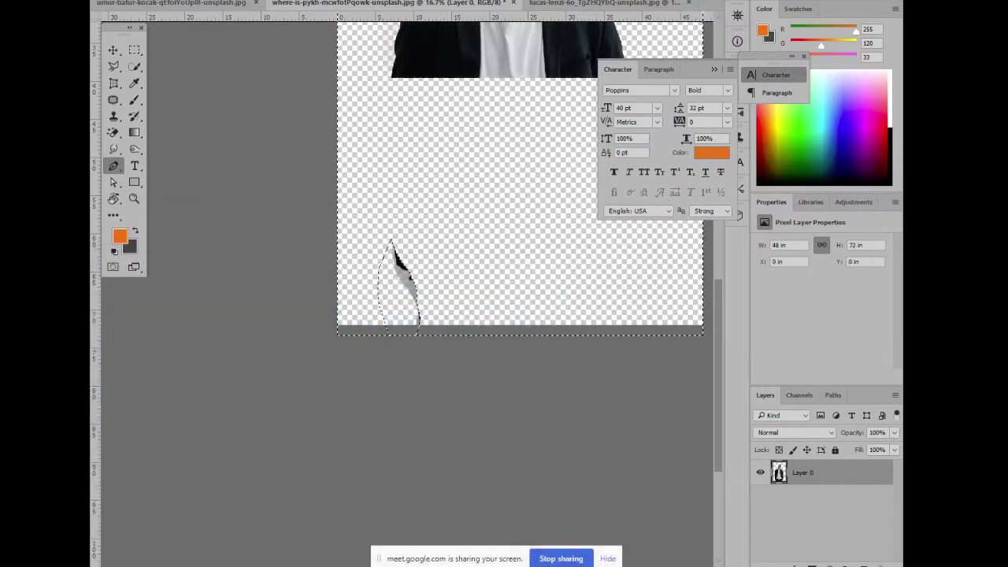
pyautogui.press('Delete')
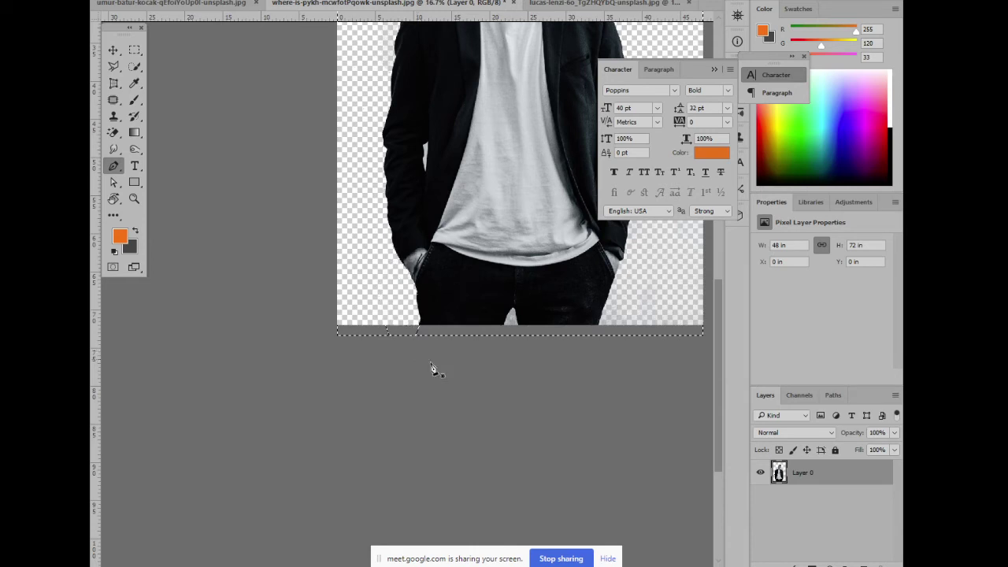
# Zoom in on the trouser bottoms and clear an abandoned first outline
pyautogui.moveTo(466, 356); pyautogui.dragTo(411, 378)
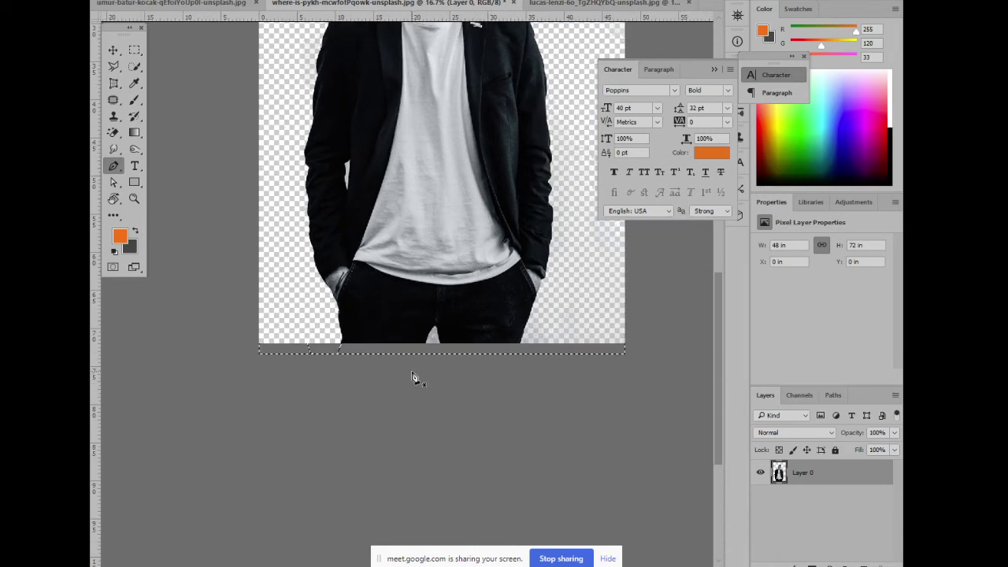
pyautogui.scroll(-5, 411, 375)
pyautogui.scroll(2, 391, 444)
pyautogui.scroll(2, 404, 390)
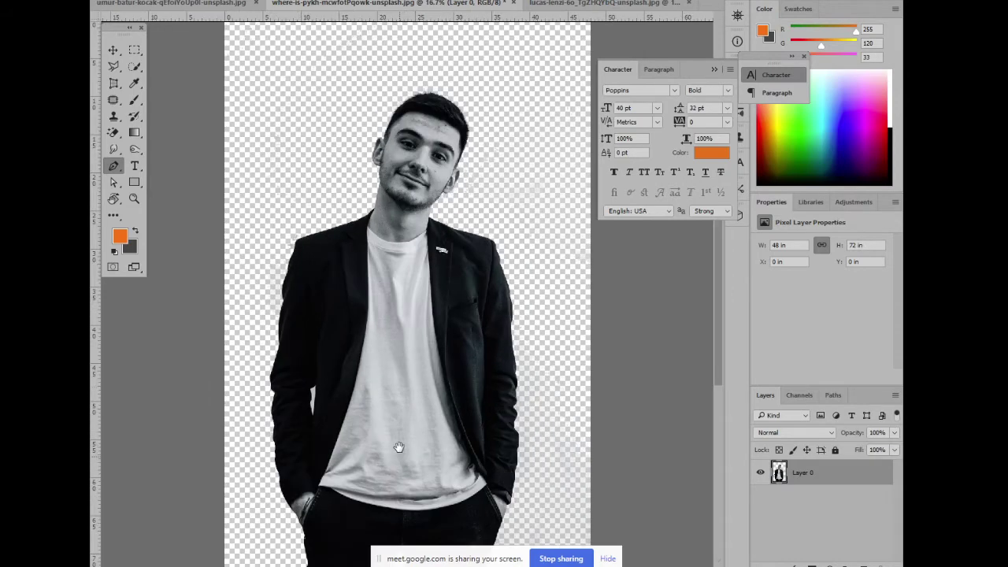
pyautogui.scroll(2, 401, 331)
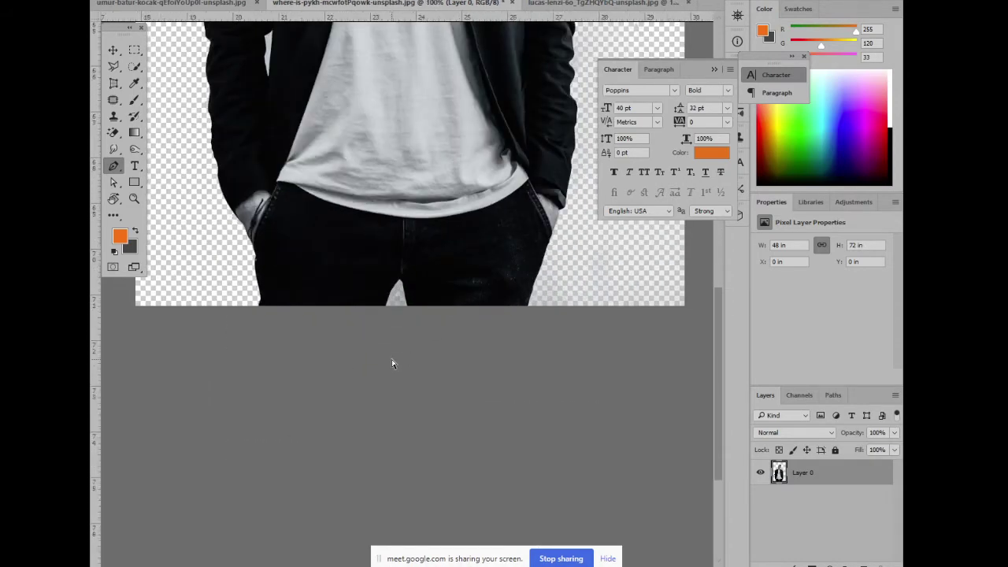
pyautogui.hotkey('ctrl', '1')
pyautogui.click(312, 350)
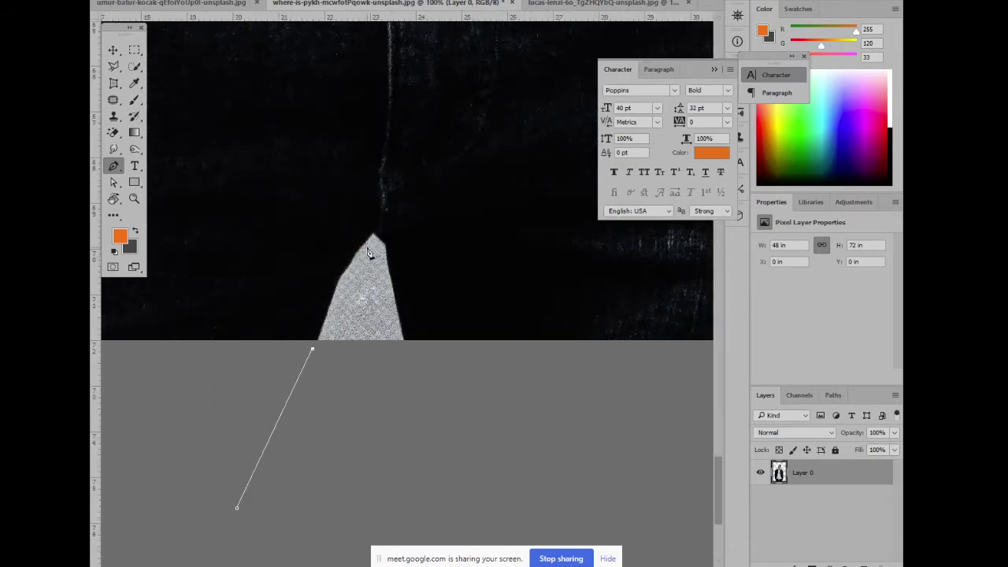
pyautogui.click(113, 49)
pyautogui.click(313, 399)
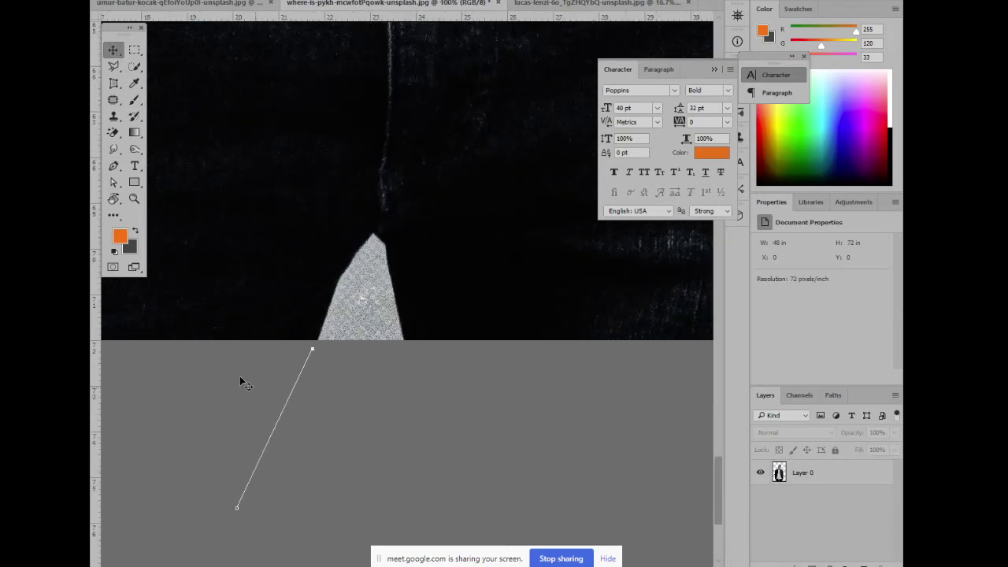
pyautogui.click(280, 416)
# Trace the light gap between the legs with the Pen and make it a selection
pyautogui.click(116, 168)
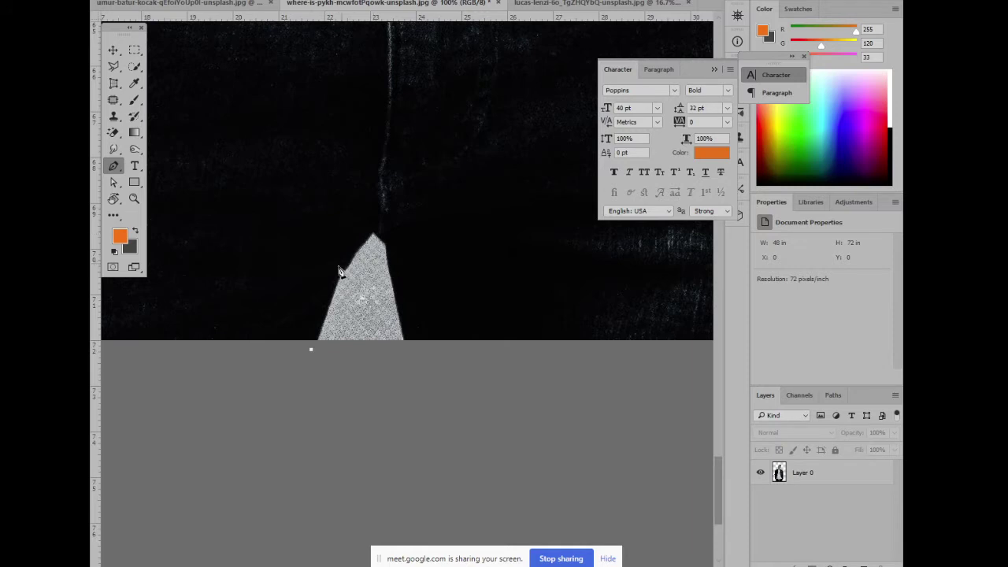
pyautogui.moveTo(341, 277); pyautogui.dragTo(356, 265)
pyautogui.click(386, 245)
pyautogui.click(408, 350)
pyautogui.click(311, 351)
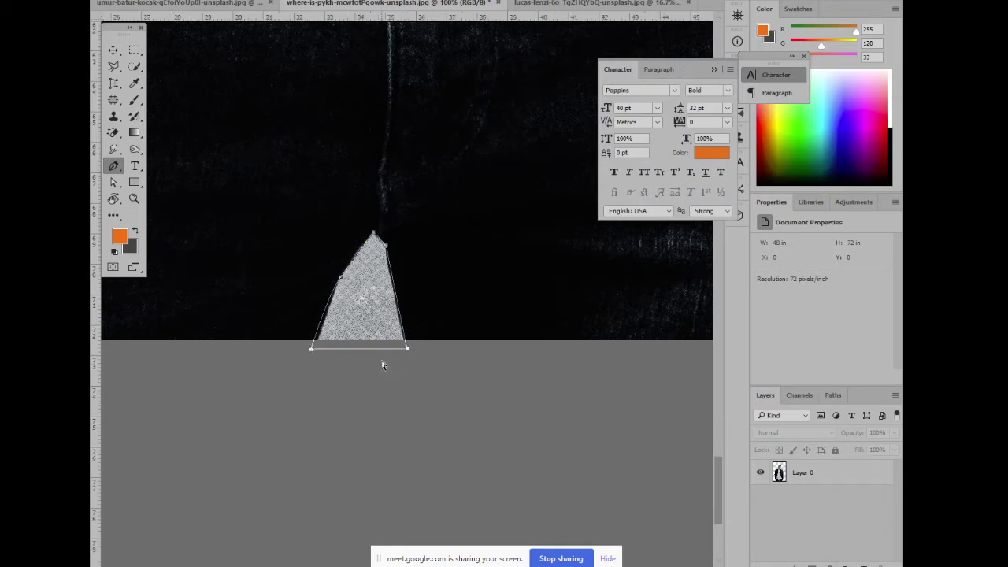
pyautogui.hotkey('ctrl', '-')
pyautogui.rightClick(378, 291)
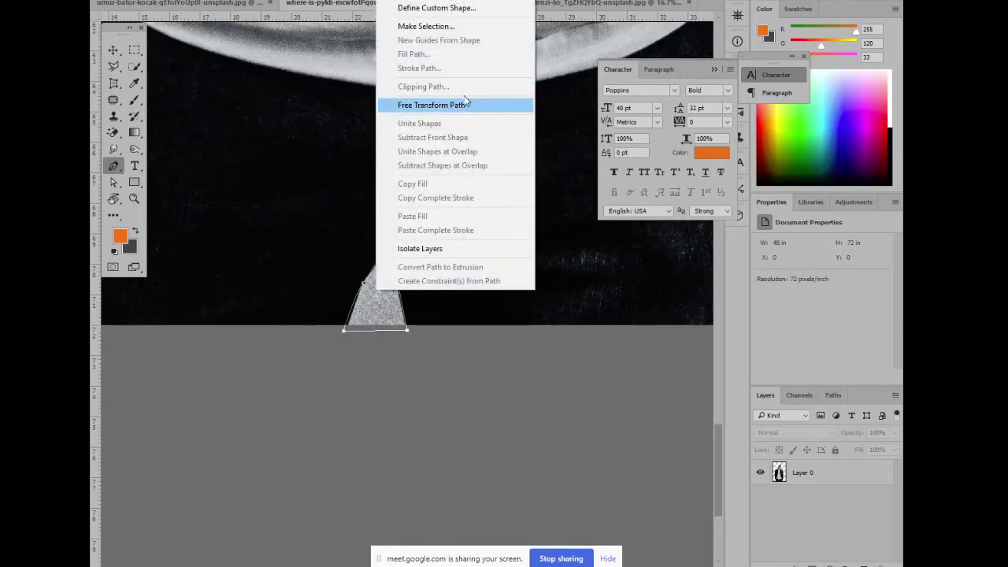
pyautogui.click(453, 26)
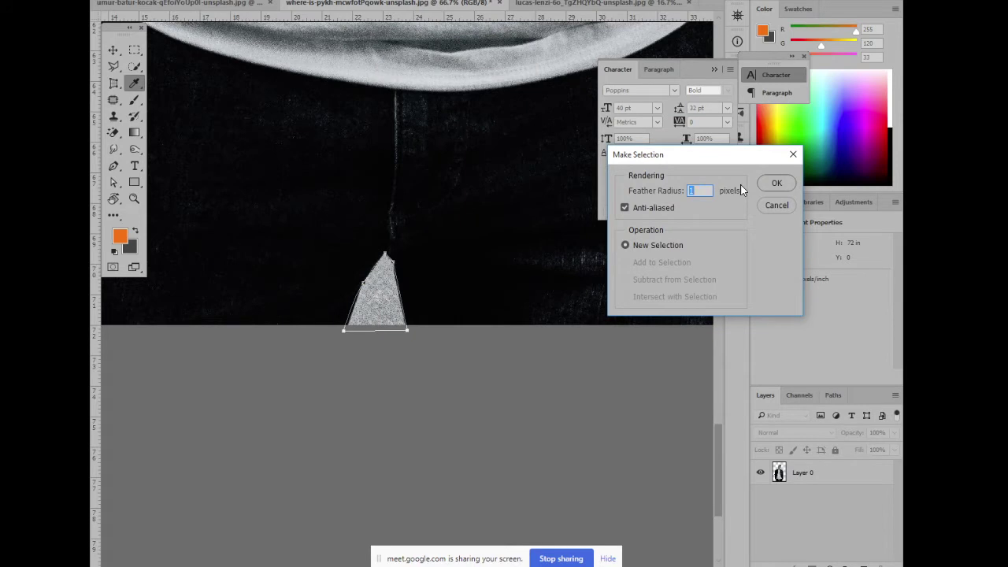
pyautogui.press('Return')
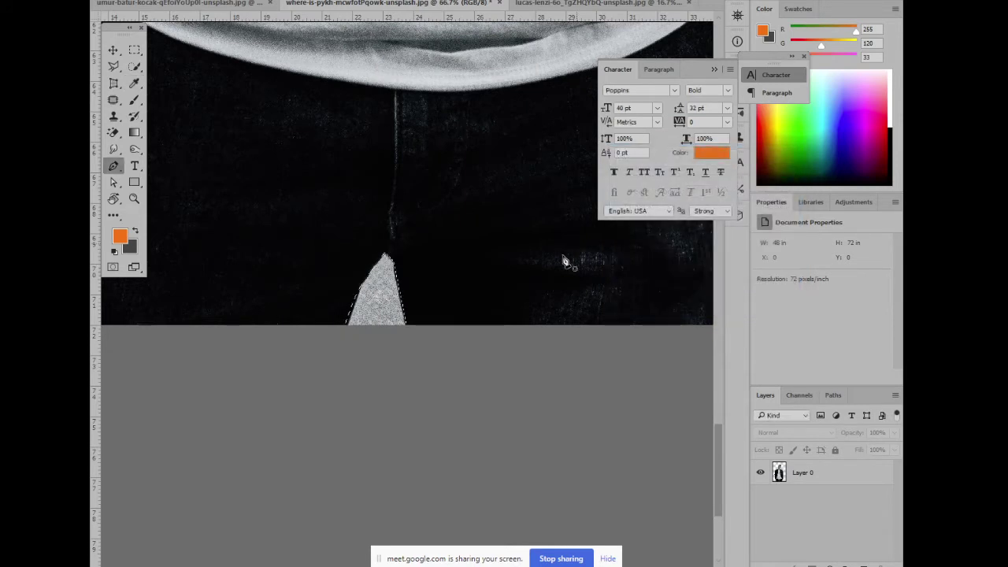
# Switch to Move, dismiss the error message, and make Layer 0 active
pyautogui.hotkey('ctrl', '-')
pyautogui.hotkey('ctrl', '-')
pyautogui.hotkey('ctrl', '-')
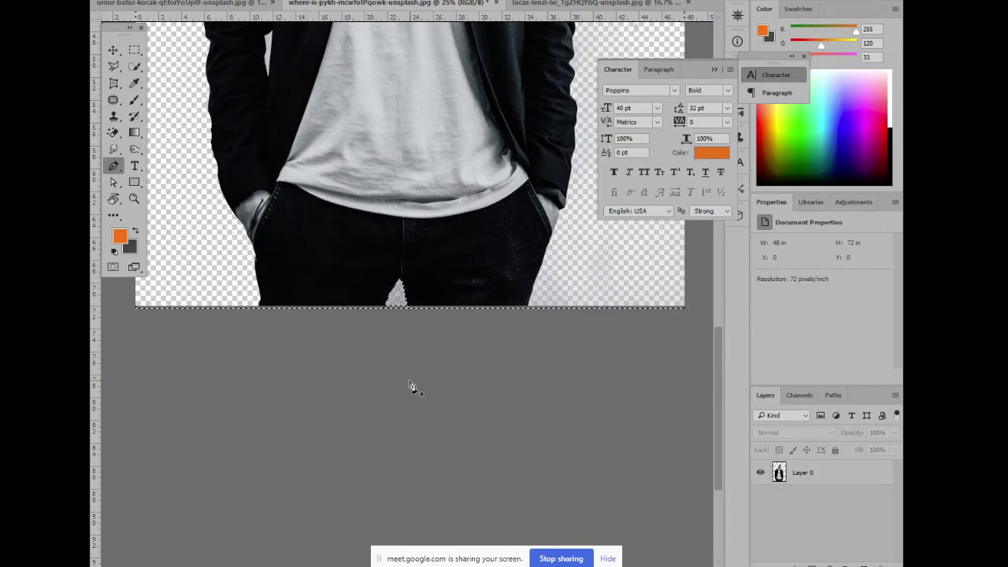
pyautogui.click(113, 49)
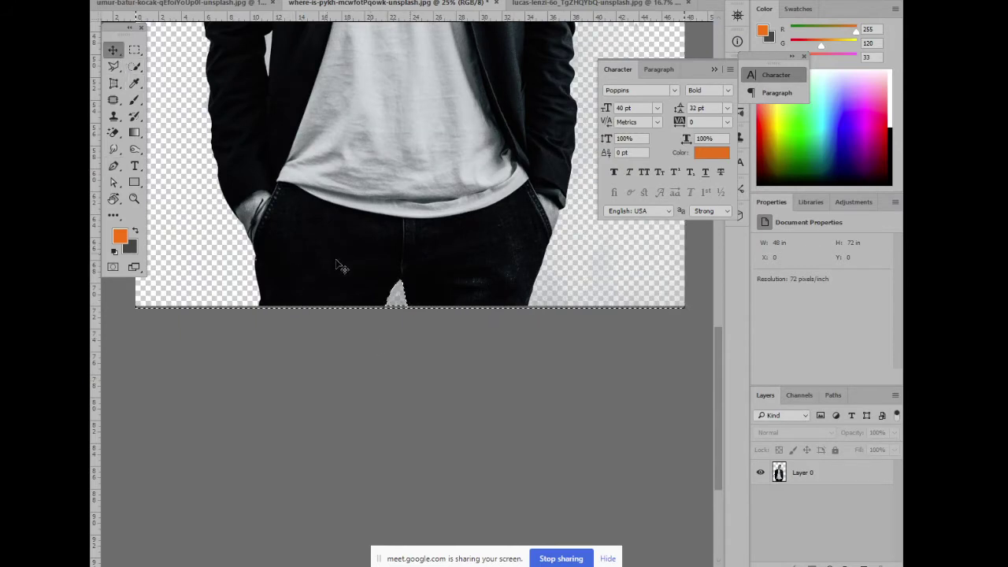
pyautogui.click(396, 303)
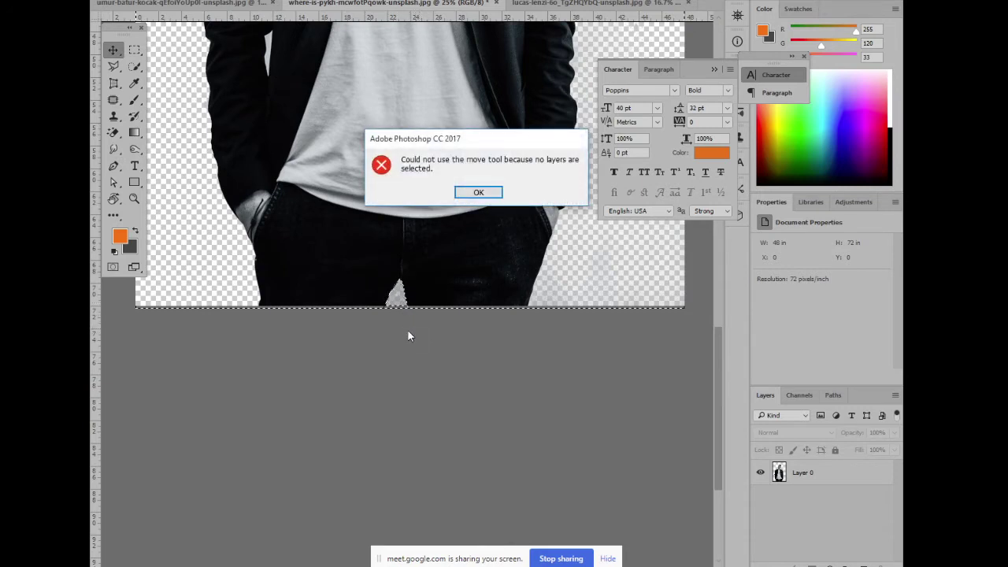
pyautogui.press('Return')
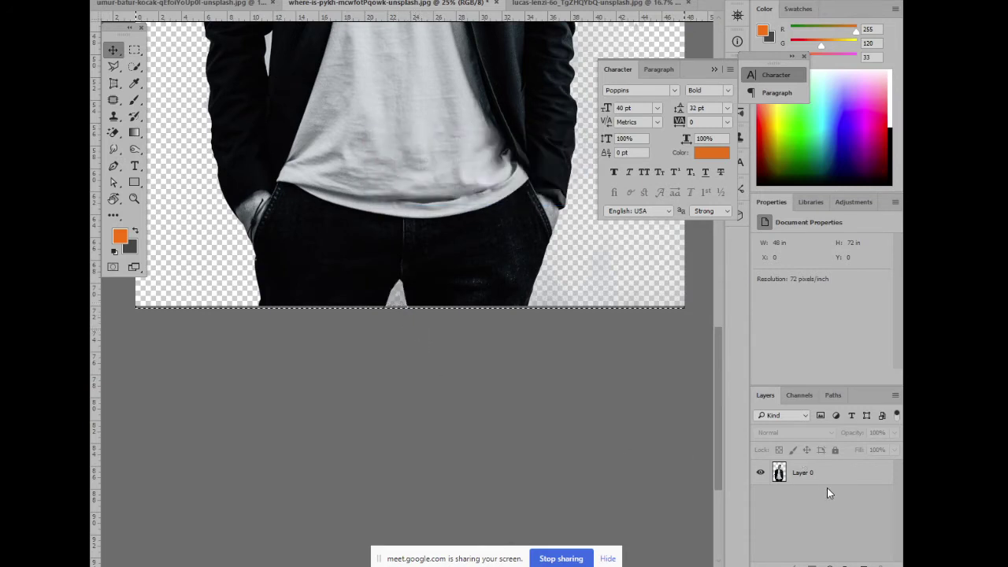
pyautogui.click(824, 479)
pyautogui.hotkey('ctrl', '+')
pyautogui.hotkey('ctrl', '+')
pyautogui.hotkey('ctrl', '+')
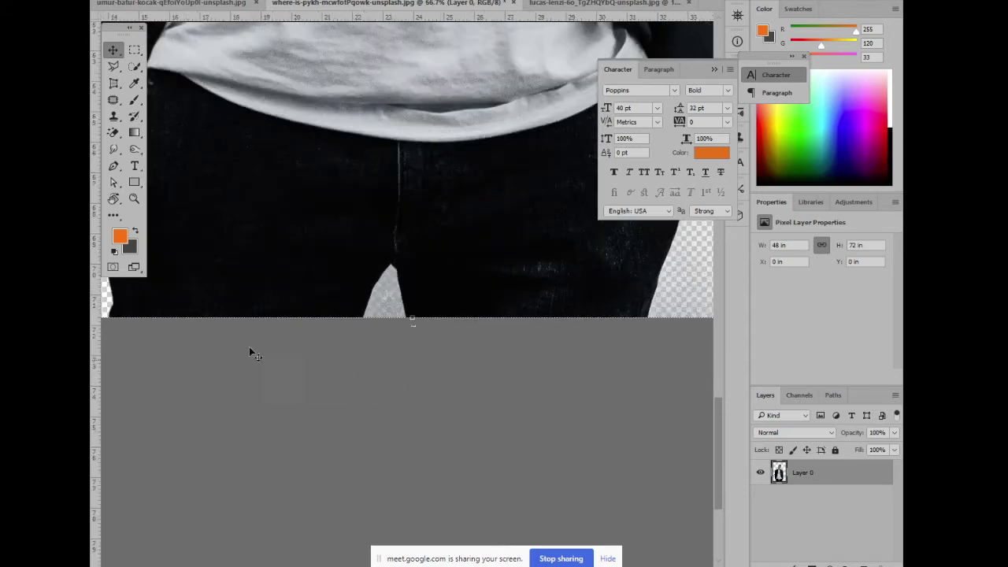
# Retrace the wedge between the legs with the Pen, select it, and delete it
pyautogui.click(113, 167)
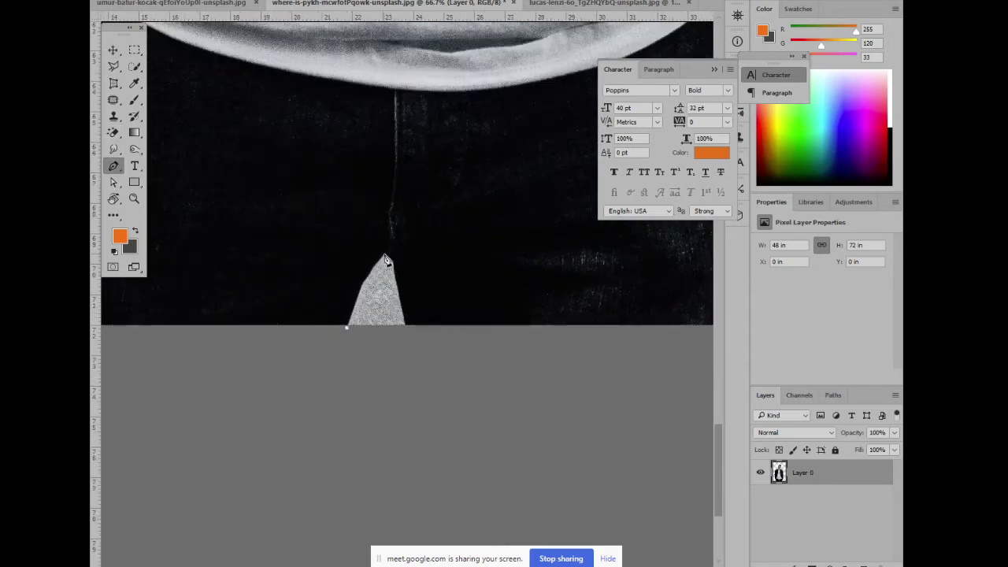
pyautogui.moveTo(384, 254); pyautogui.dragTo(403, 244)
pyautogui.click(385, 256)
pyautogui.click(393, 263)
pyautogui.click(407, 329)
pyautogui.rightClick(367, 318)
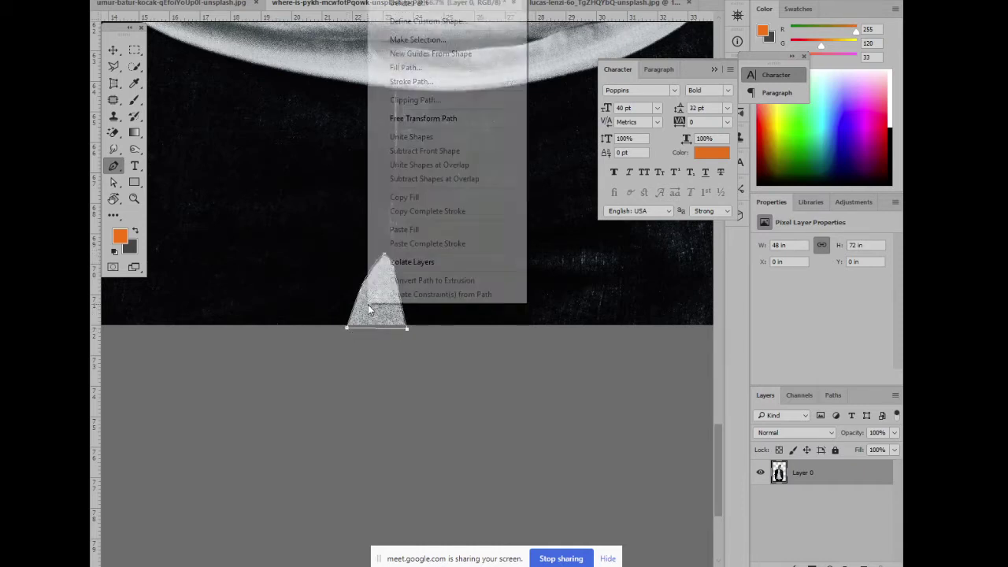
pyautogui.click(441, 41)
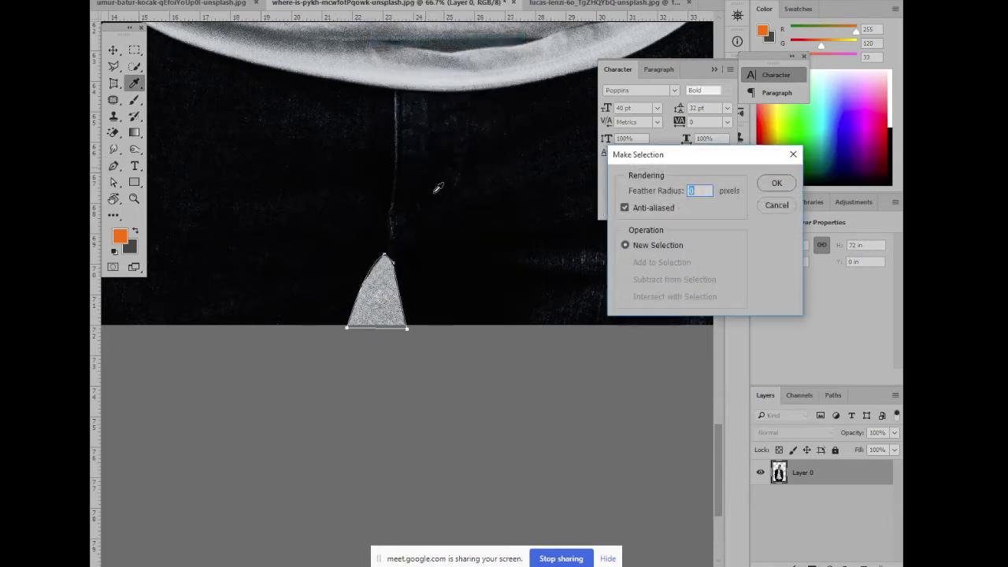
pyautogui.press('Return')
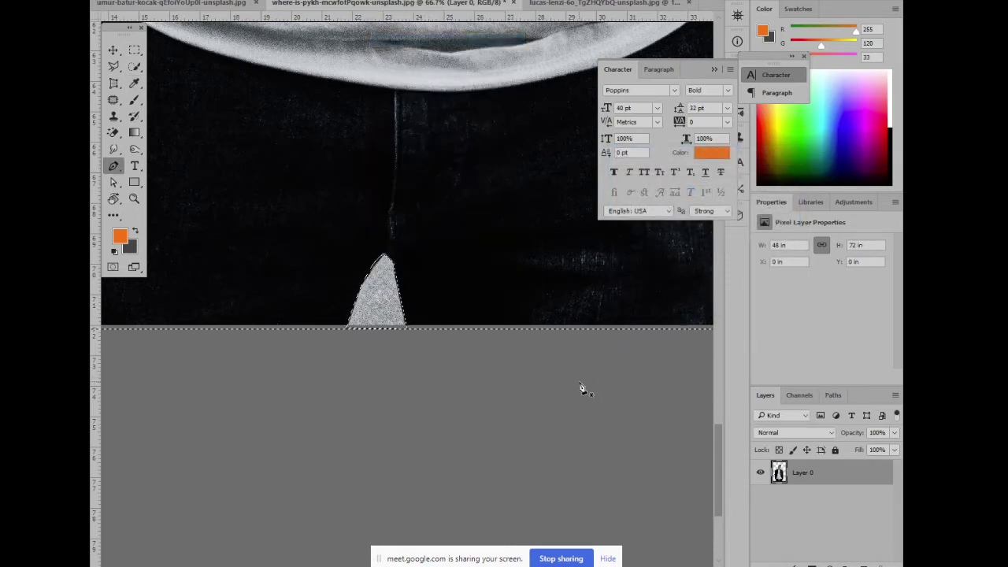
pyautogui.press('Delete')
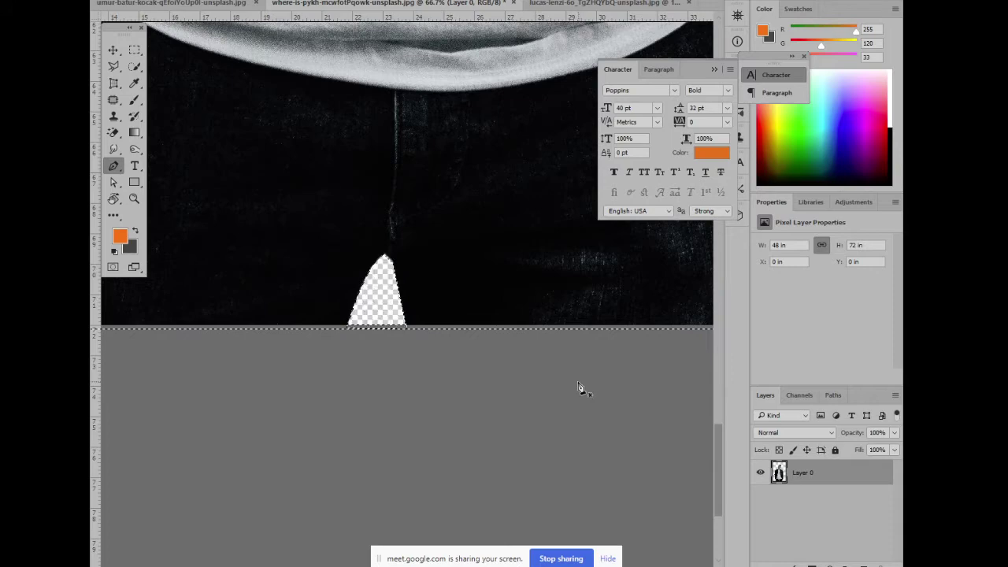
# Zoom in on the jacket's left side near the sleeve
pyautogui.hotkey('ctrl', '-')
pyautogui.hotkey('ctrl', '-')
pyautogui.hotkey('ctrl', '-')
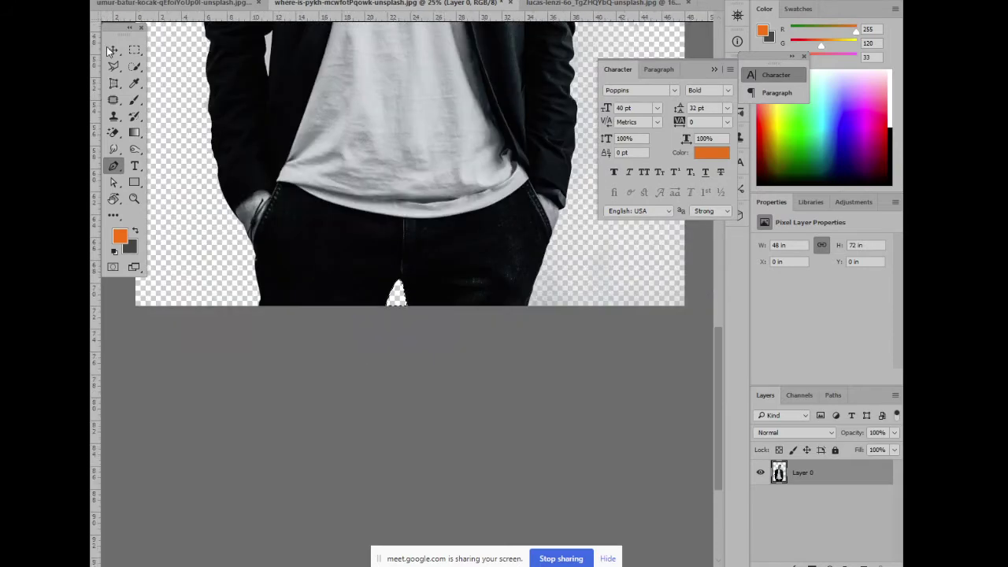
pyautogui.press('v')
pyautogui.scroll(3, 525, 349)
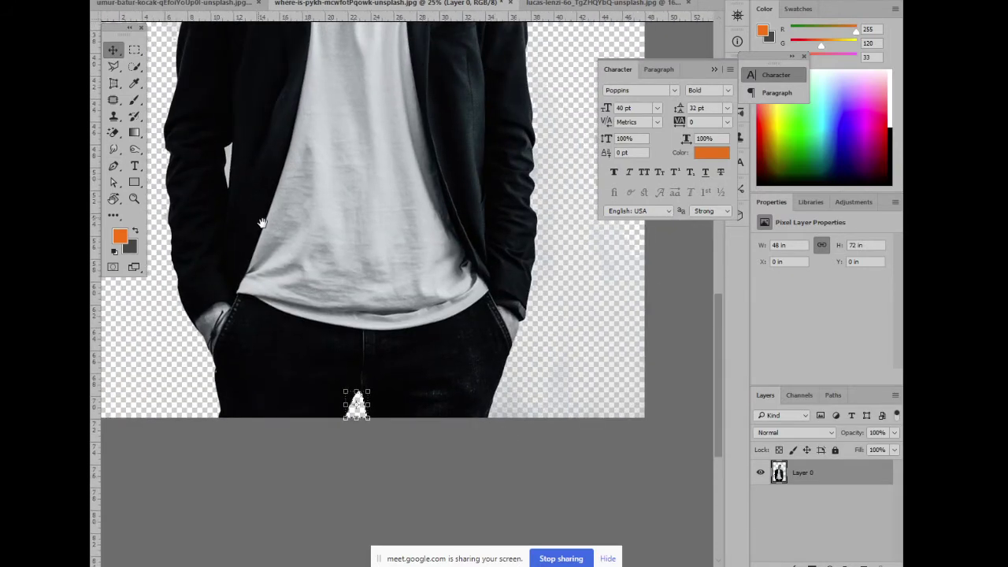
pyautogui.scroll(2, 500, 433)
pyautogui.click(236, 270)
pyautogui.scroll(3, 236, 267)
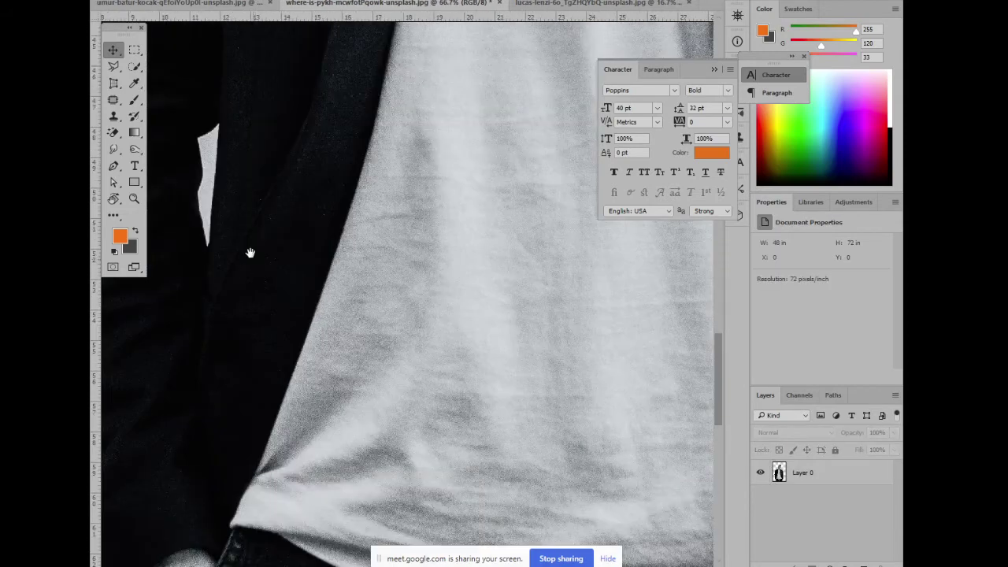
# Trace a pen outline around the white sliver between sleeve and jacket
pyautogui.click(113, 166)
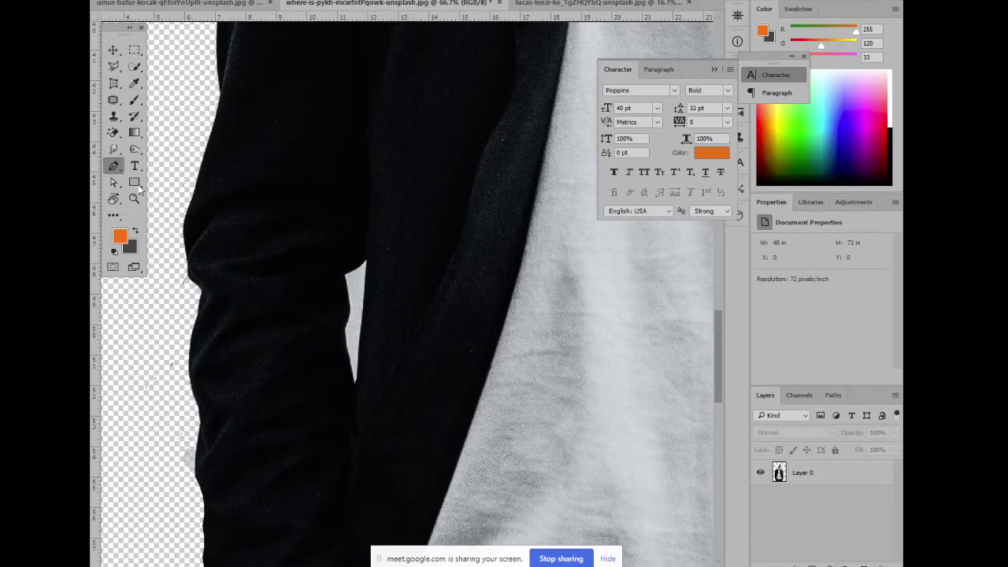
pyautogui.click(367, 266)
pyautogui.click(367, 383)
pyautogui.hotkey('ctrl', 'z')
pyautogui.click(357, 386)
pyautogui.moveTo(364, 268); pyautogui.dragTo(368, 260)
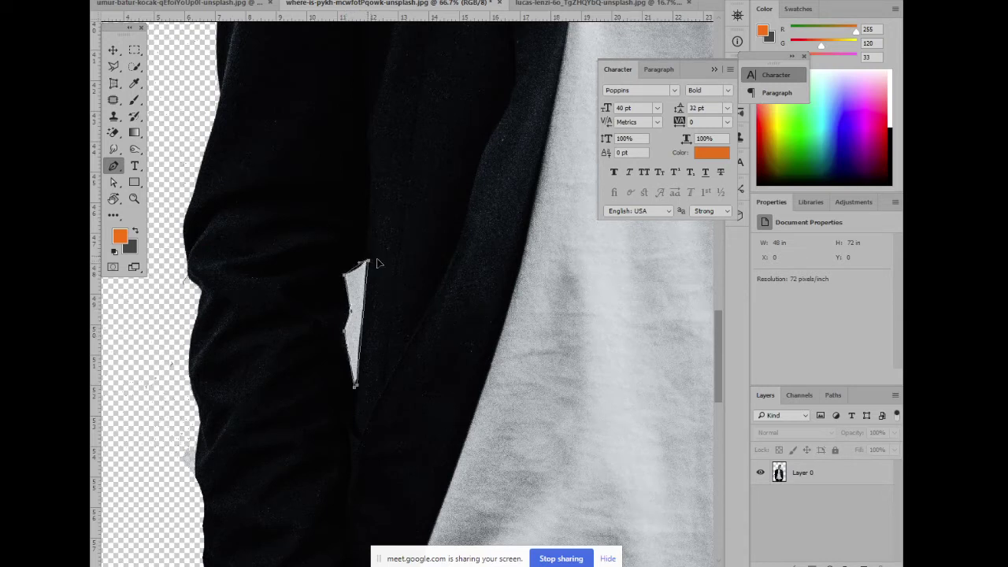
# Turn the sliver outline into a selection and zoom back out
pyautogui.rightClick(353, 291)
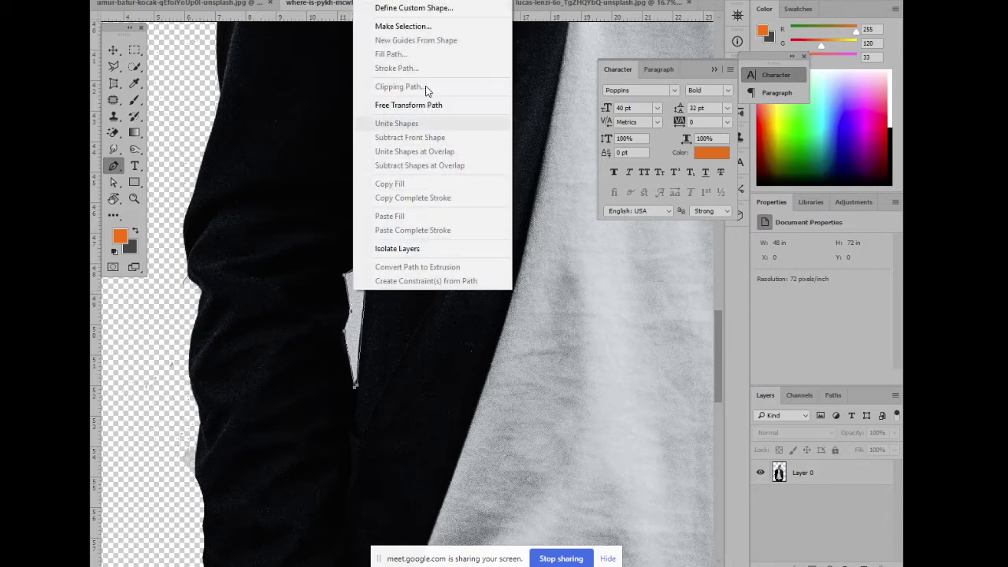
pyautogui.click(428, 26)
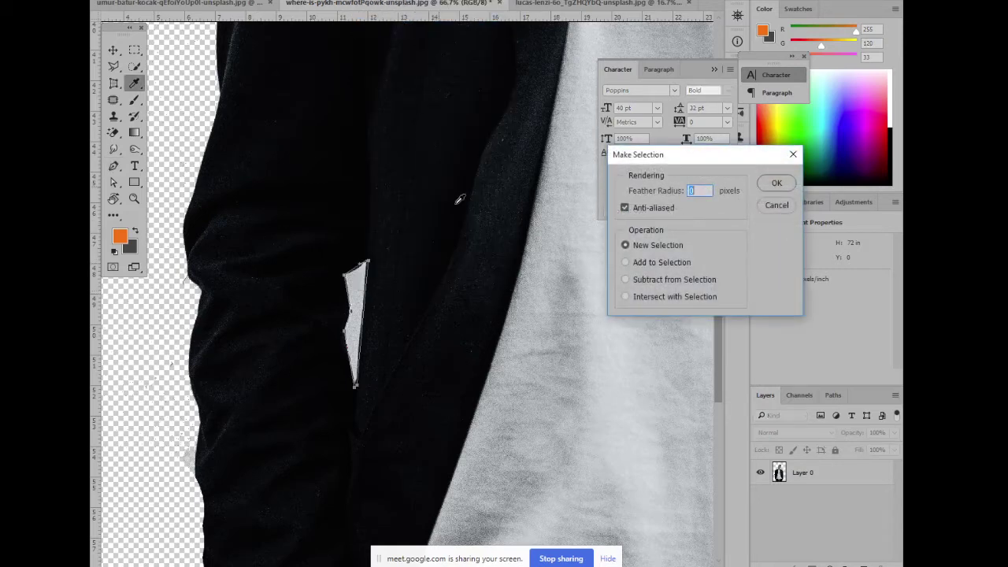
pyautogui.click(772, 184)
pyautogui.hotkey('ctrl', '-')
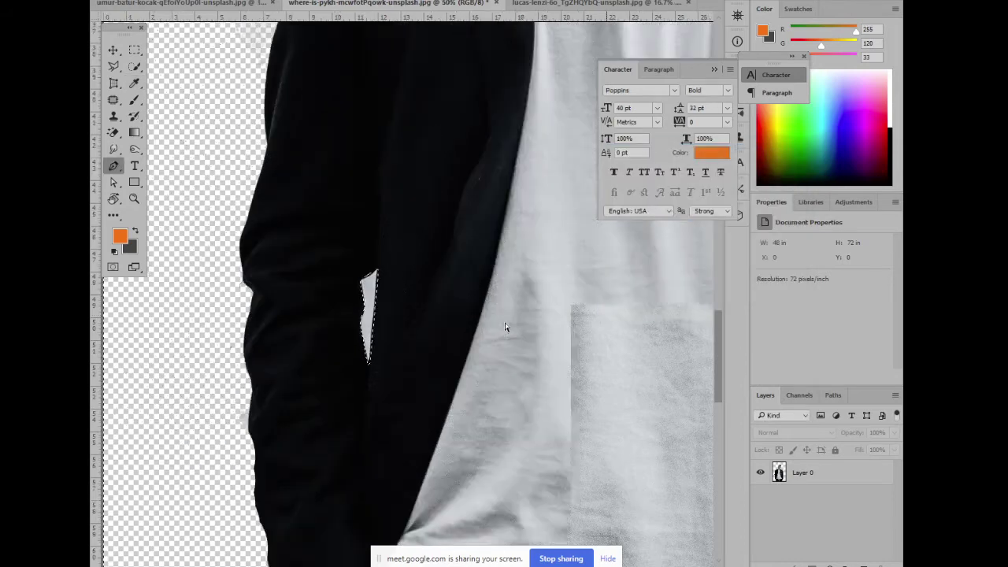
pyautogui.hotkey('ctrl', '-')
pyautogui.hotkey('ctrl', '-')
pyautogui.hotkey('ctrl', '-')
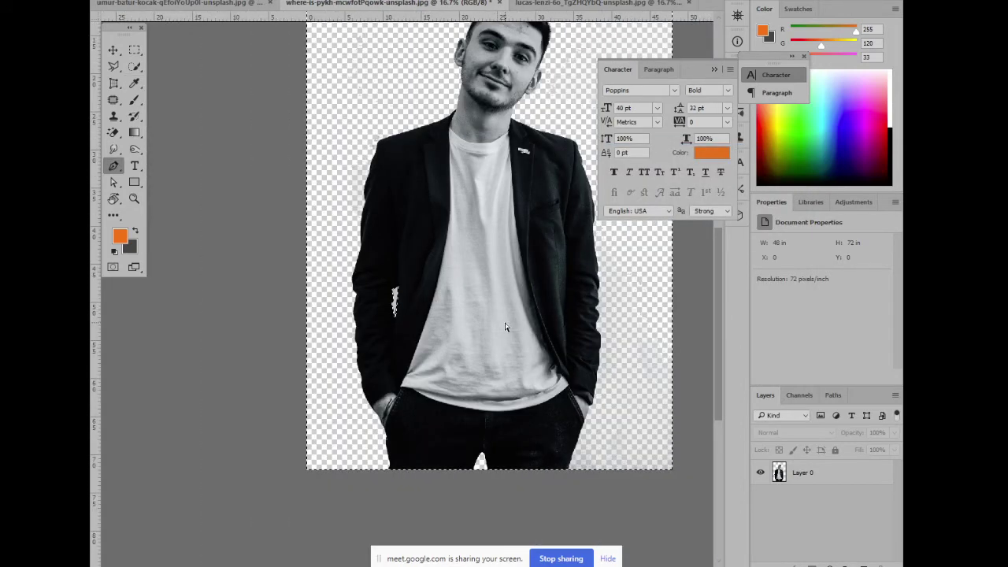
pyautogui.hotkey('ctrl', 'd')
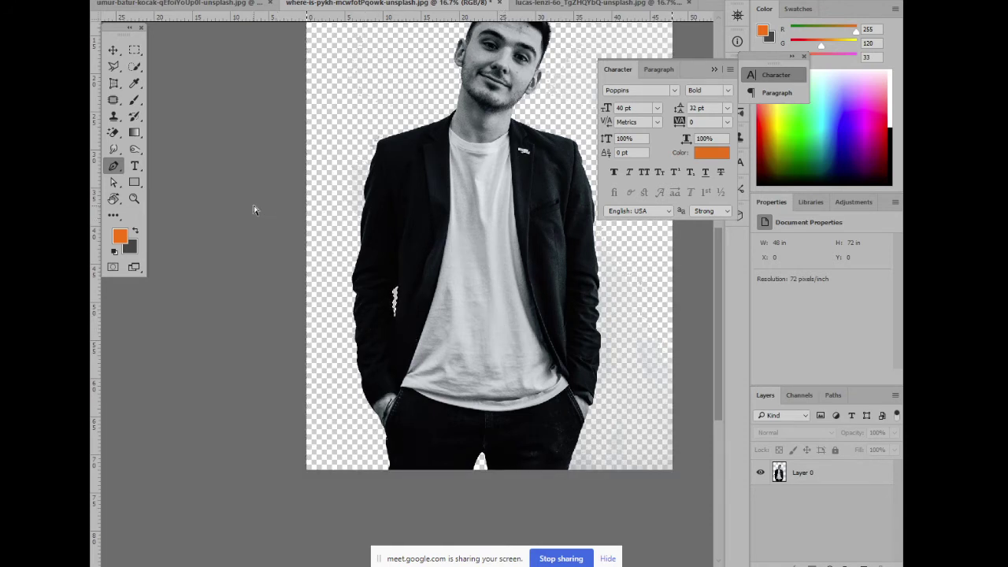
pyautogui.click(848, 478)
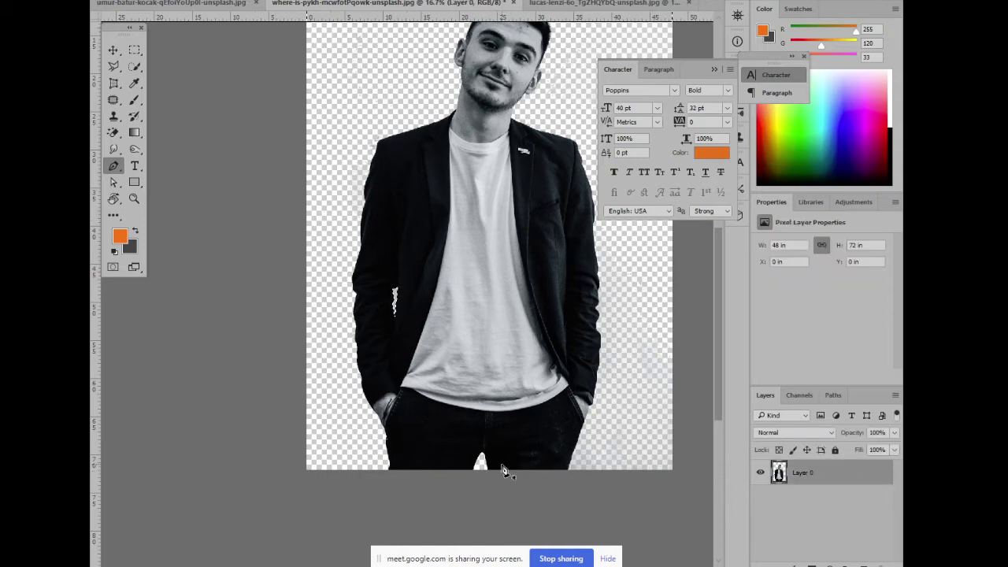
pyautogui.hotkey('ctrl', '+')
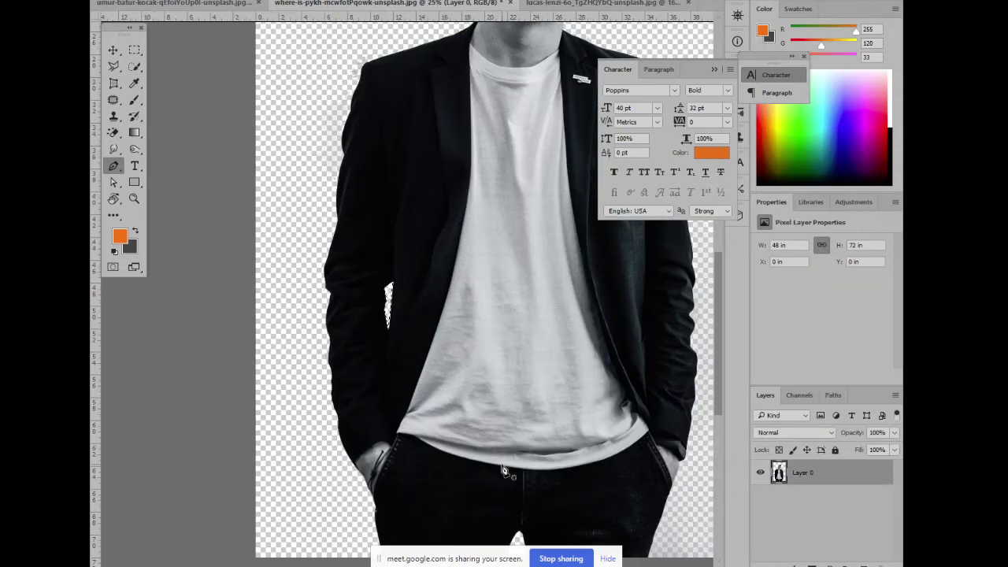
pyautogui.hotkey('ctrl', '-')
pyautogui.moveTo(540, 472); pyautogui.dragTo(477, 464)
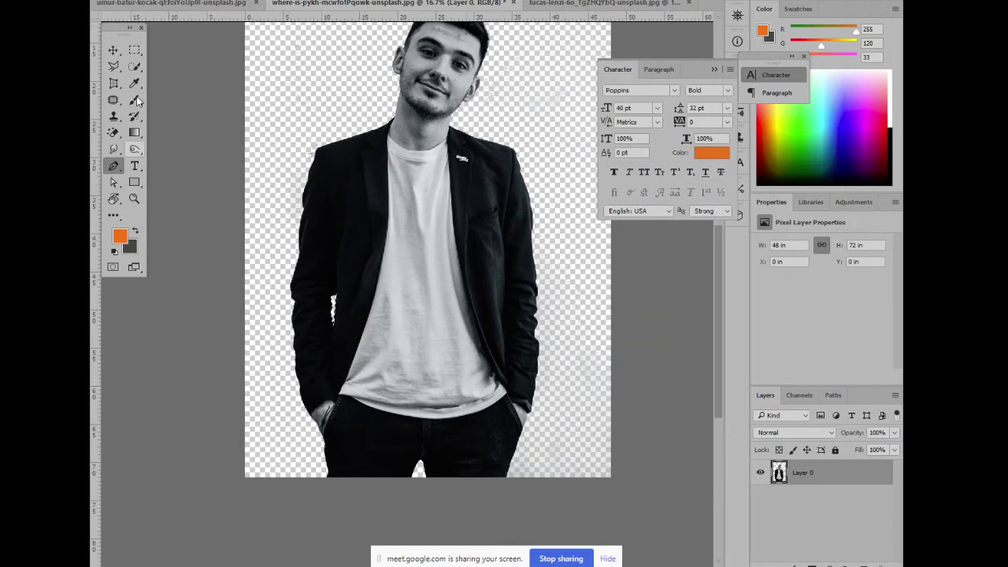
pyautogui.click(113, 50)
pyautogui.click(315, 117)
pyautogui.scroll(2, 319, 197)
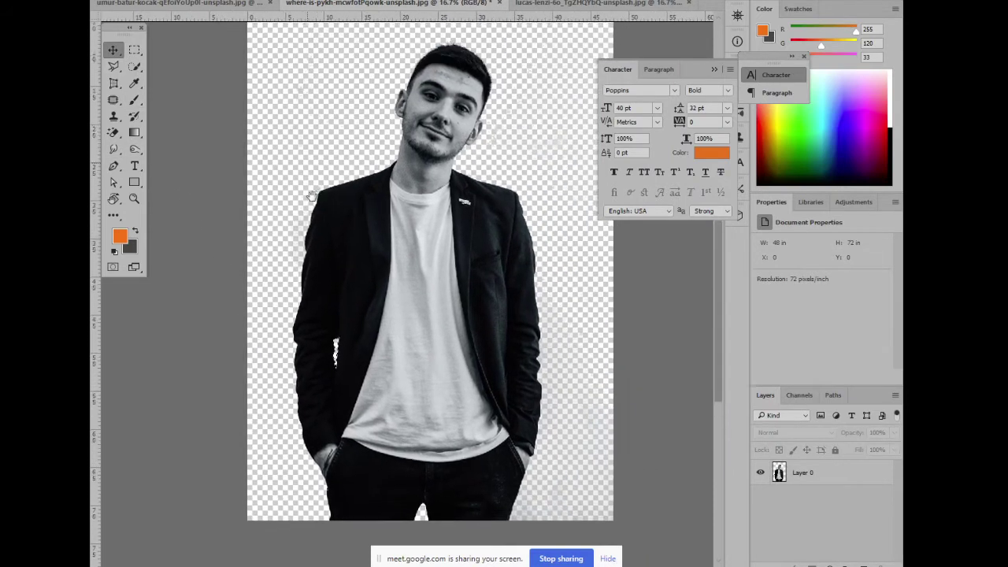
pyautogui.scroll(2, 320, 249)
pyautogui.scroll(1, 315, 246)
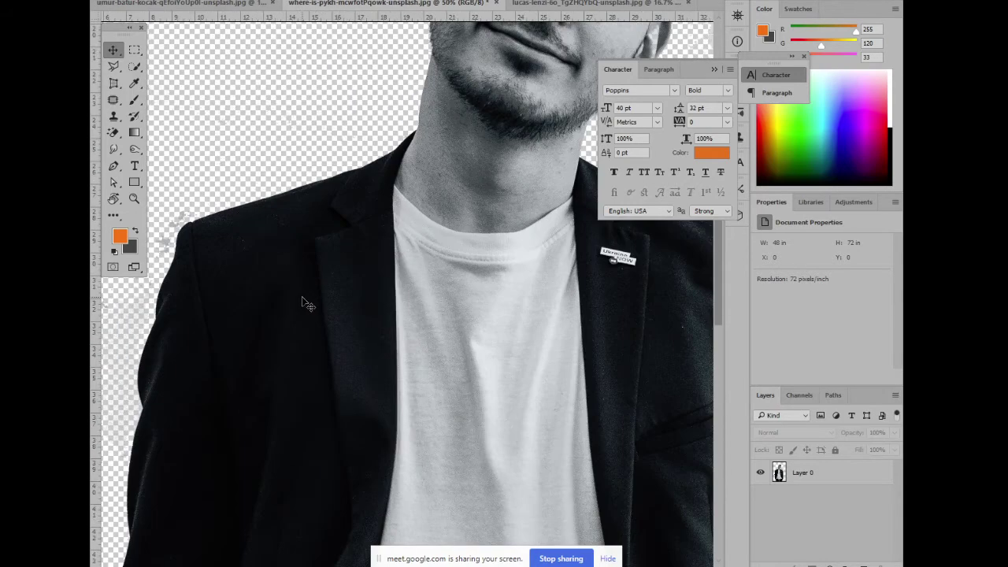
pyautogui.scroll(-1, 300, 240)
pyautogui.scroll(-2, 281, 232)
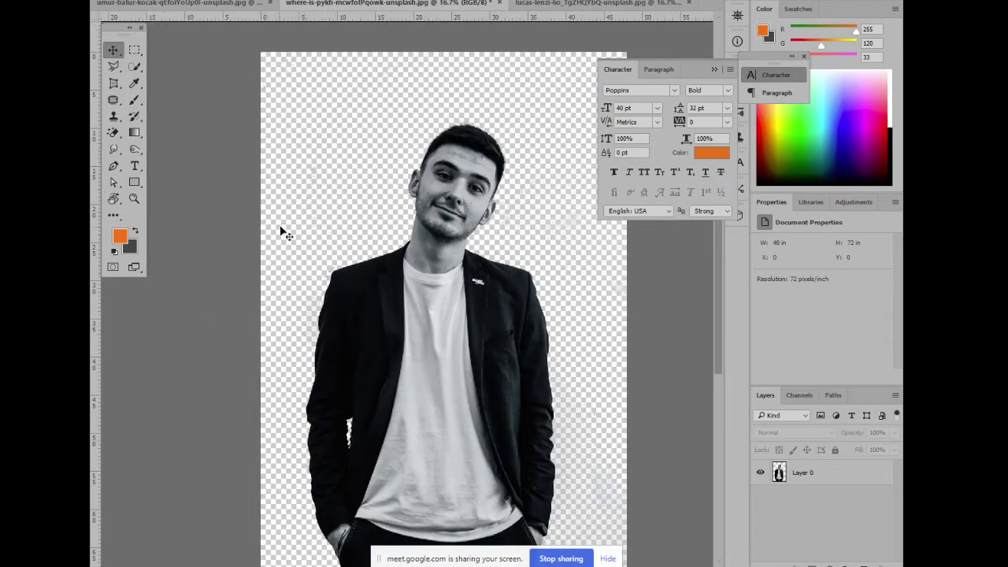
pyautogui.rightClick(113, 132)
pyautogui.click(145, 145)
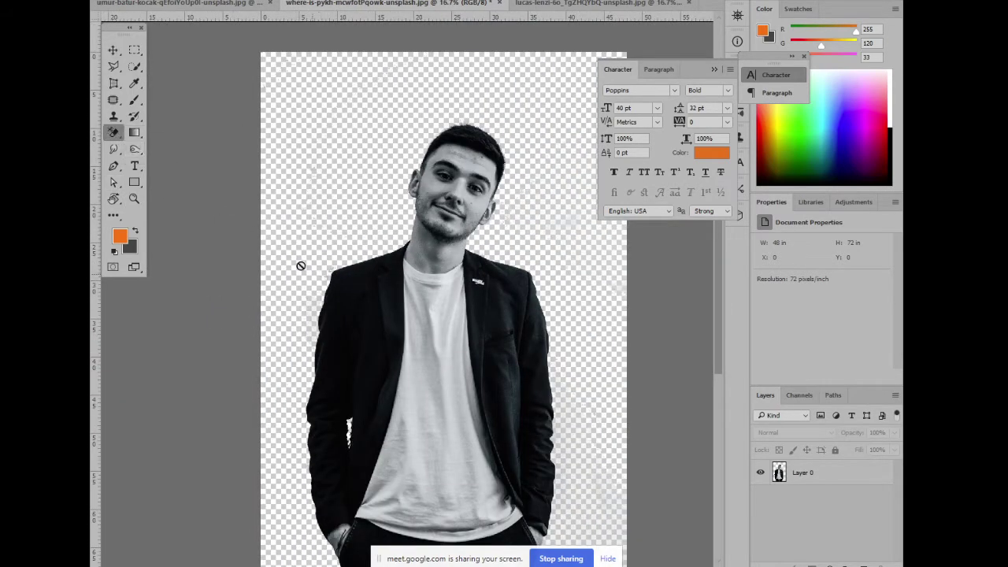
pyautogui.click(112, 50)
pyautogui.click(856, 488)
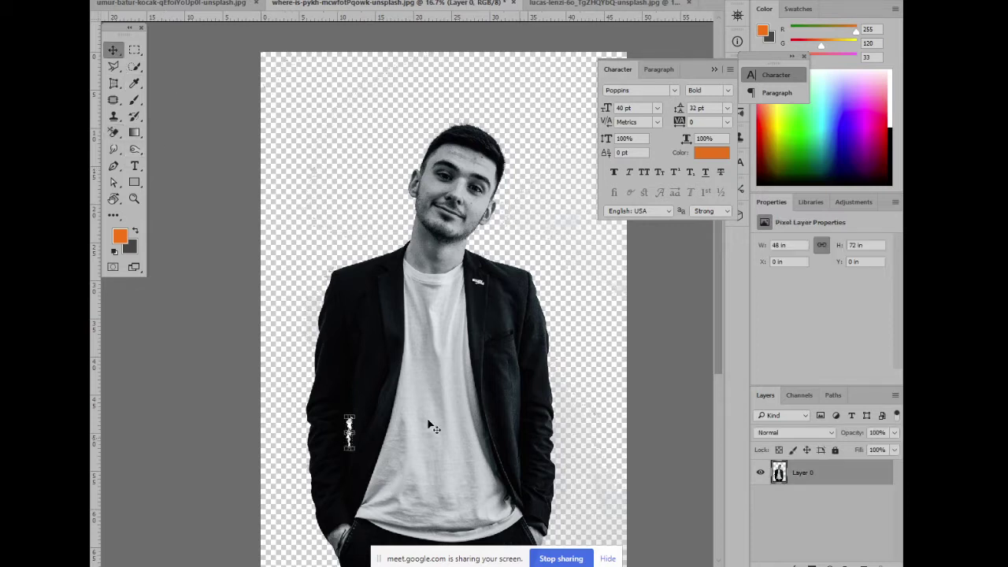
pyautogui.click(114, 134)
pyautogui.click(169, 156)
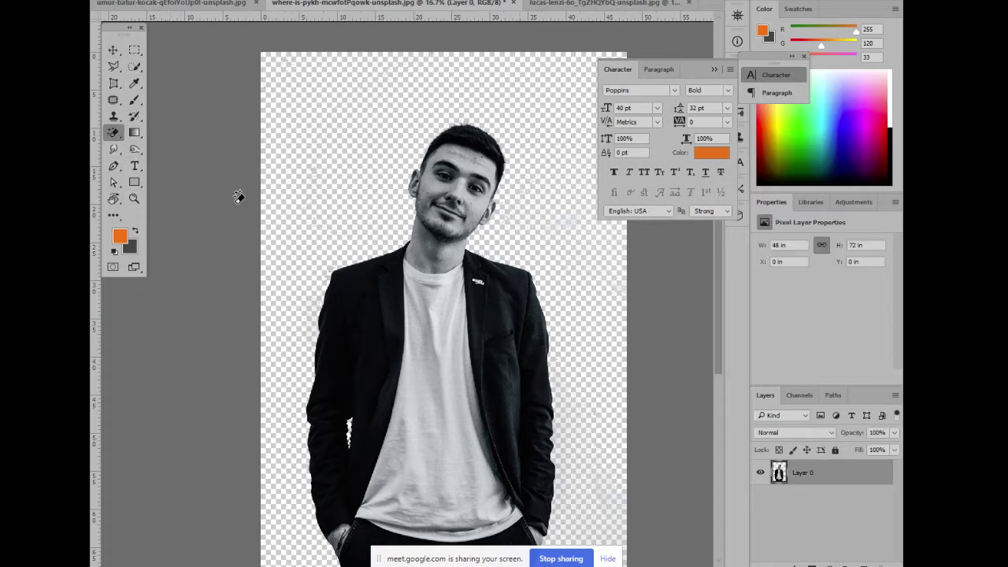
pyautogui.rightClick(115, 134)
pyautogui.click(167, 132)
pyautogui.hotkey('ctrl', '-')
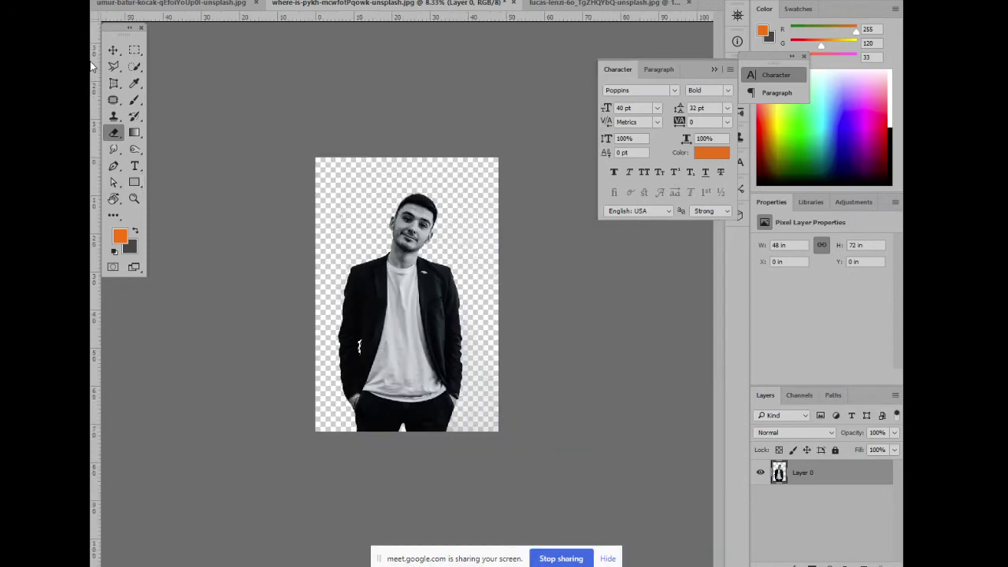
pyautogui.hotkey('ctrl', '+')
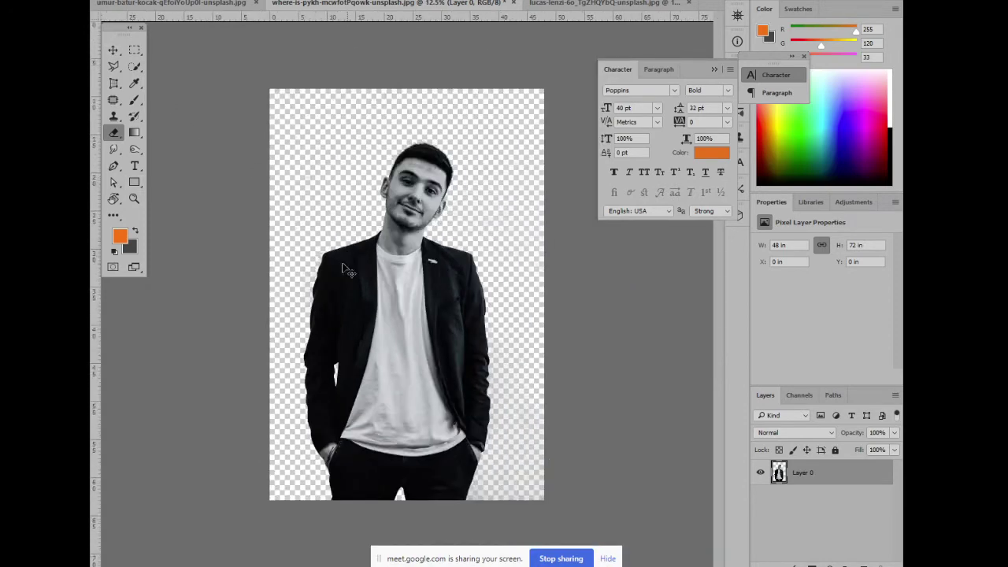
pyautogui.hotkey('ctrl', '+')
pyautogui.hotkey('ctrl', '+')
pyautogui.hotkey('ctrl', '+')
pyautogui.moveTo(327, 309); pyautogui.dragTo(537, 402)
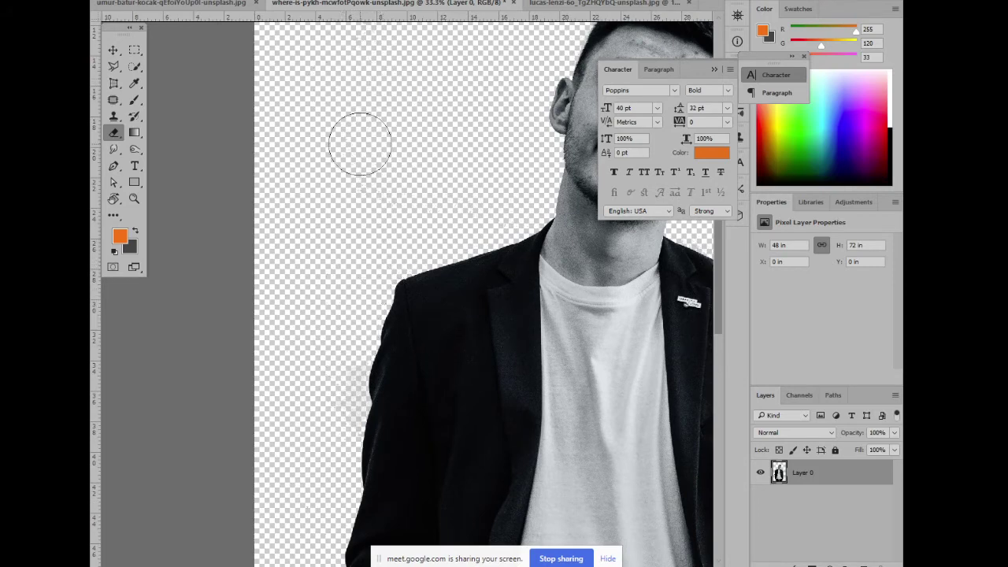
pyautogui.hotkey('ctrl', '-')
pyautogui.hotkey('ctrl', '-')
pyautogui.hotkey('ctrl', '-')
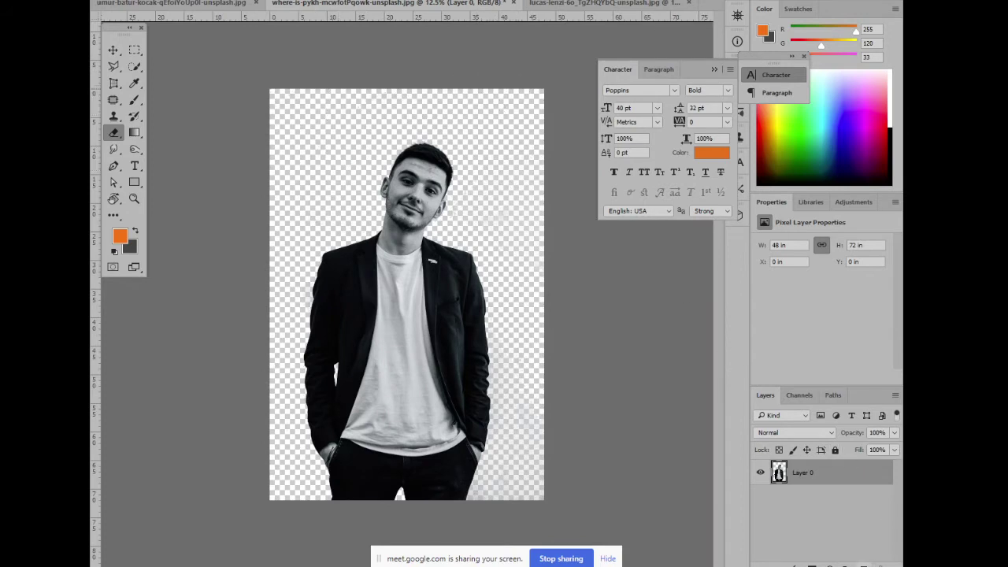
# Add a new layer filled with orange and place it beneath the man's photo
pyautogui.click(866, 565)
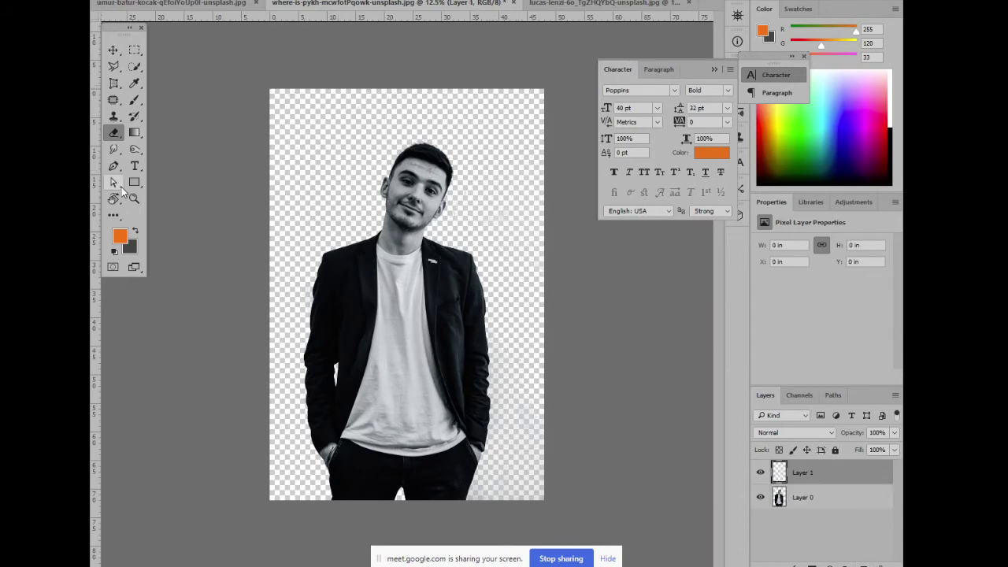
pyautogui.hotkey('ctrl', 'BackSpace')
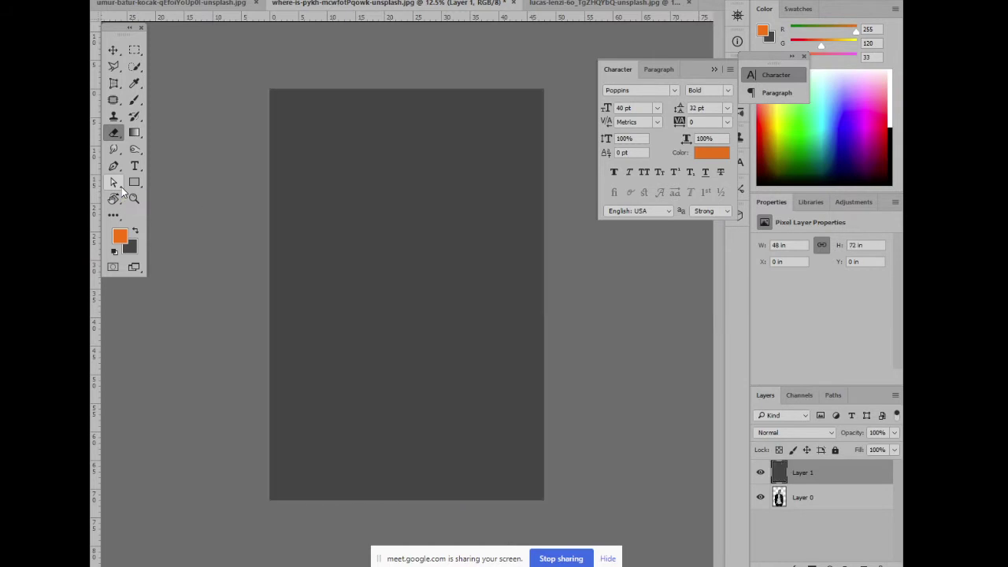
pyautogui.hotkey('ctrl', 'z')
pyautogui.hotkey('alt', 'BackSpace')
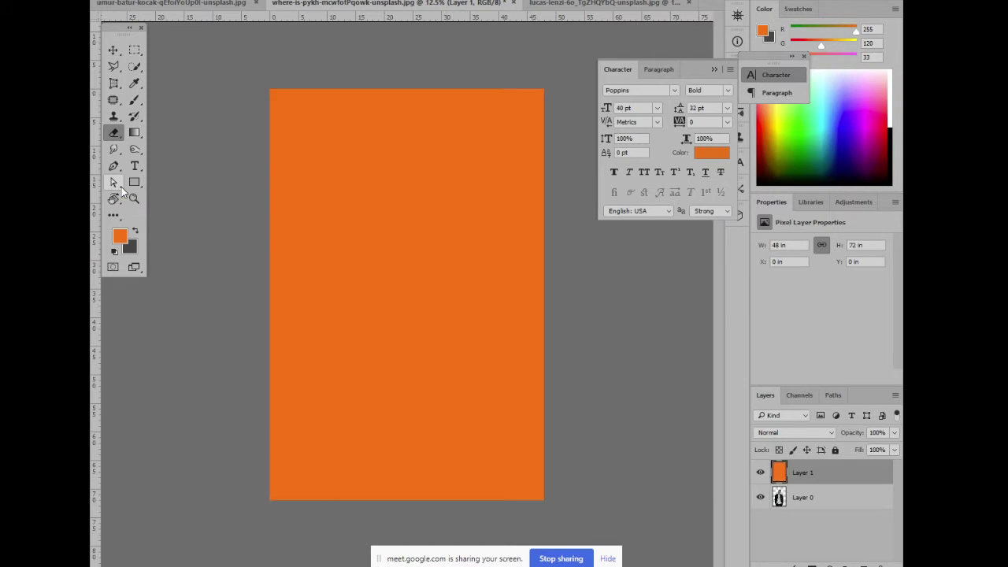
pyautogui.click(834, 505)
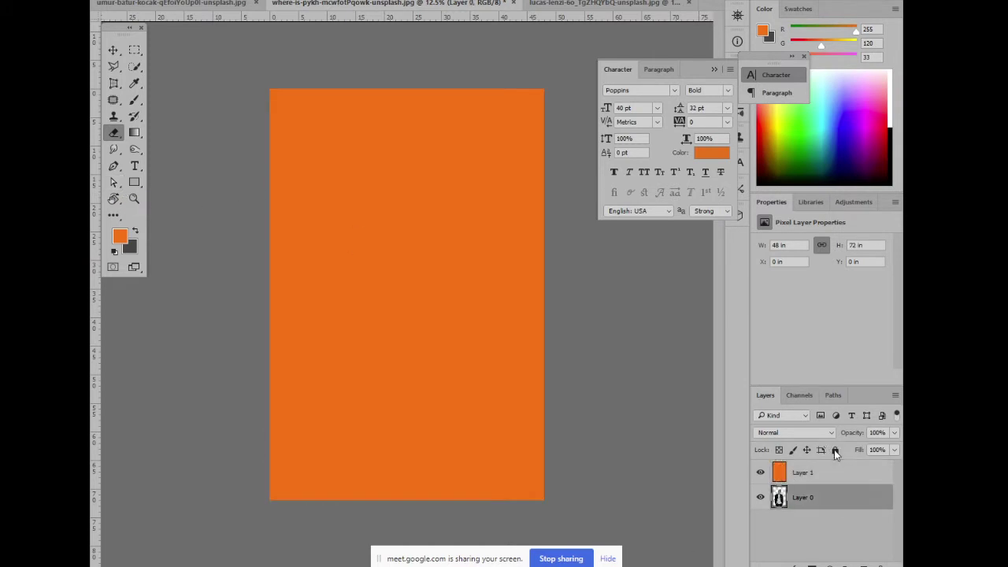
pyautogui.moveTo(795, 473); pyautogui.dragTo(808, 534)
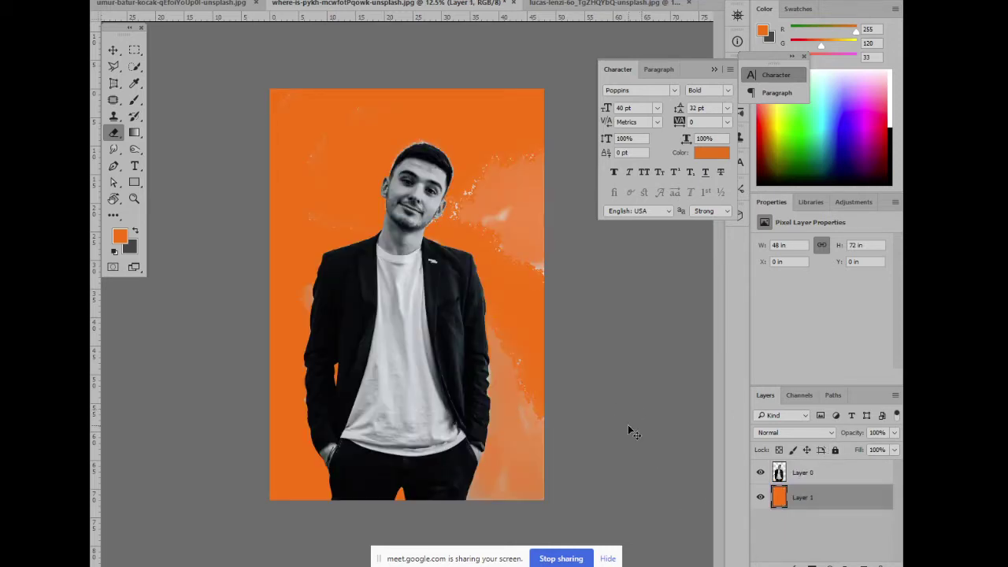
# Choose the Background Eraser and lock the orange layer's position
pyautogui.hotkey('ctrl', '+')
pyautogui.hotkey('ctrl', '-')
pyautogui.hotkey('ctrl', '+')
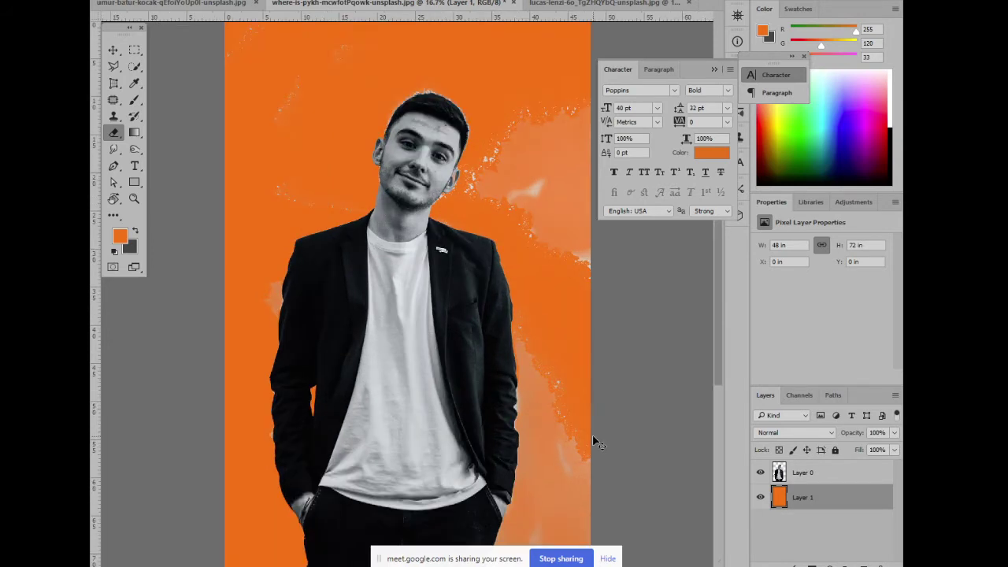
pyautogui.click(847, 481)
pyautogui.hotkey('ctrl', '-')
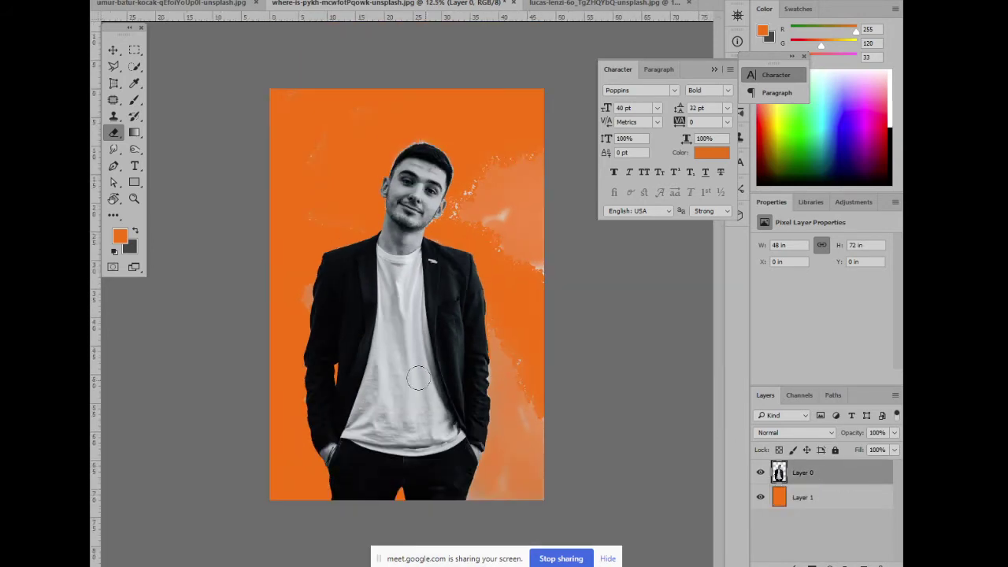
pyautogui.rightClick(109, 138)
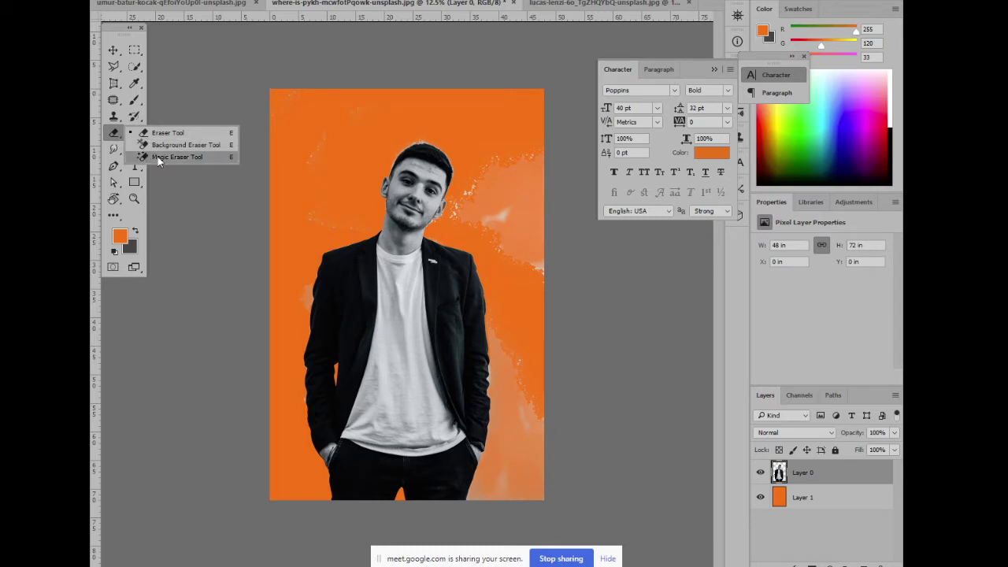
pyautogui.click(152, 145)
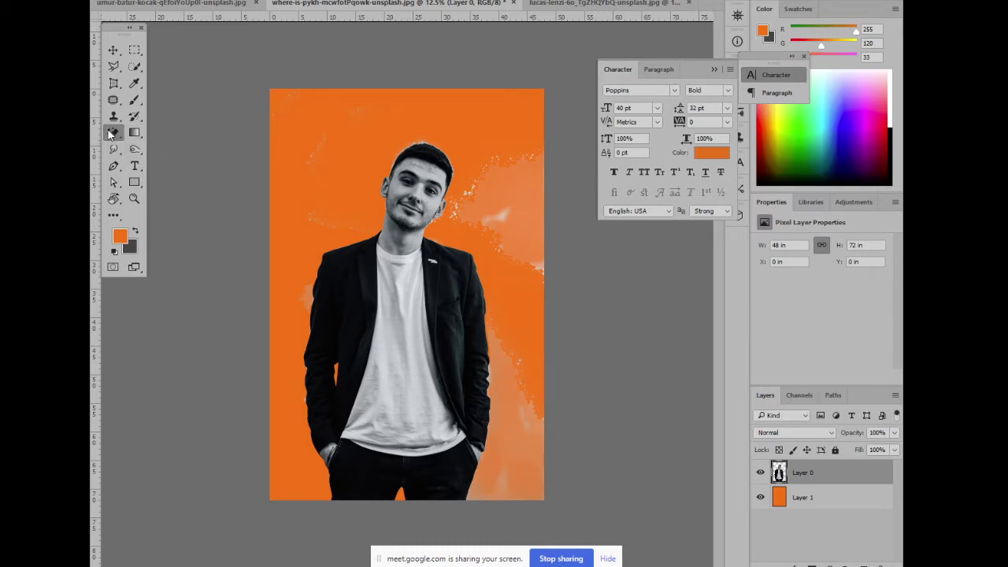
pyautogui.rightClick(113, 132)
pyautogui.click(161, 145)
pyautogui.click(831, 505)
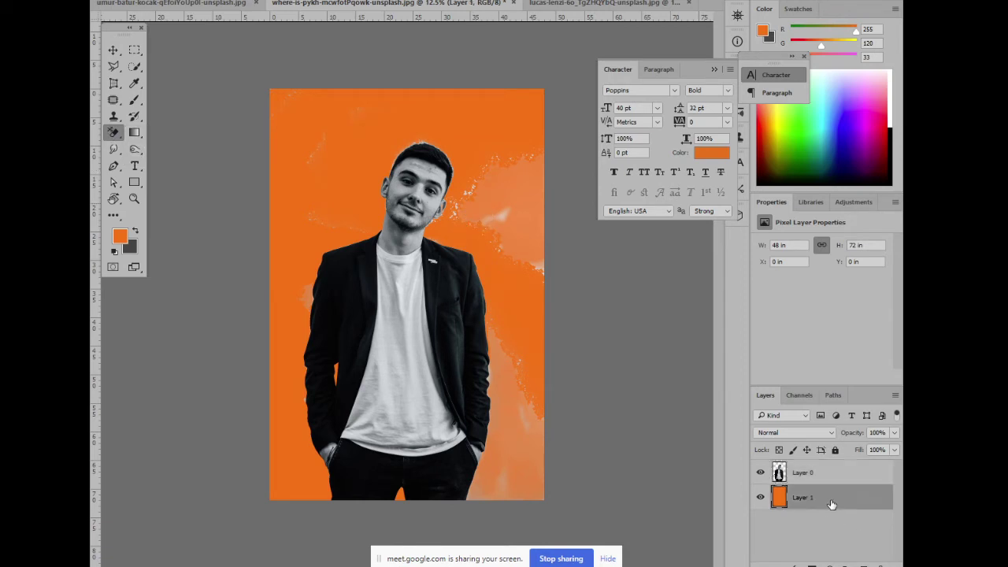
pyautogui.click(809, 451)
# In the woman-on-teal image, erase the teal sky around her head and hair
pyautogui.click(197, 4)
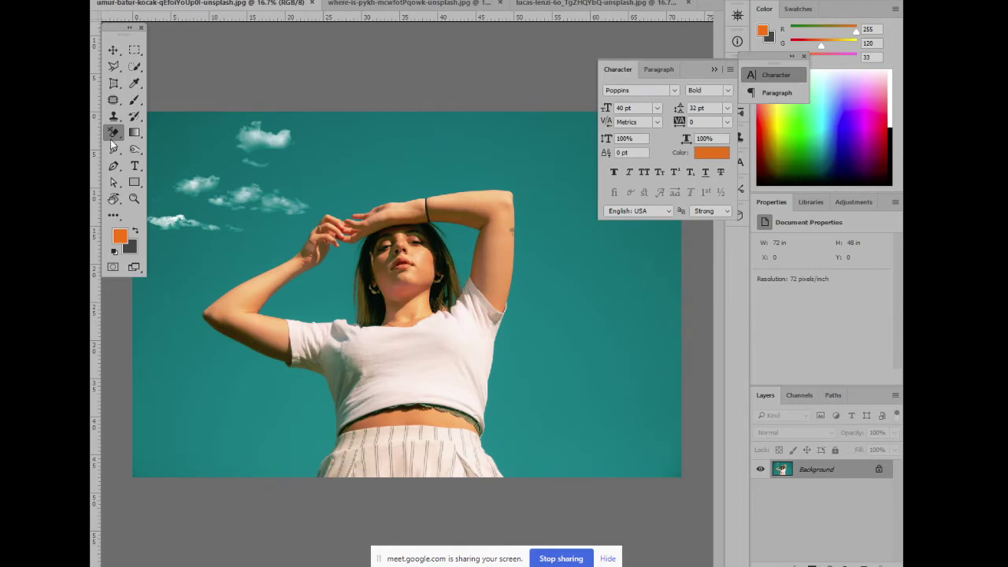
pyautogui.moveTo(215, 414)
pyautogui.mouseDown()
pyautogui.moveTo(163, 480)
pyautogui.moveTo(170, 134)
pyautogui.moveTo(211, 114)
pyautogui.moveTo(178, 228)
pyautogui.moveTo(207, 315)
pyautogui.moveTo(272, 255)
pyautogui.moveTo(292, 256)
pyautogui.moveTo(378, 185)
pyautogui.moveTo(341, 221)
pyautogui.moveTo(489, 177)
pyautogui.moveTo(496, 196)
pyautogui.moveTo(544, 197)
pyautogui.moveTo(498, 186)
pyautogui.moveTo(536, 201)
pyautogui.moveTo(492, 362)
pyautogui.moveTo(516, 469)
pyautogui.moveTo(449, 479)
pyautogui.moveTo(305, 455)
pyautogui.moveTo(327, 409)
pyautogui.moveTo(275, 378)
pyautogui.moveTo(229, 443)
pyautogui.moveTo(284, 382)
pyautogui.moveTo(311, 307)
pyautogui.moveTo(358, 296)
pyautogui.moveTo(344, 268)
pyautogui.moveTo(346, 248)
pyautogui.moveTo(362, 240)
pyautogui.moveTo(343, 225)
pyautogui.moveTo(373, 233)
pyautogui.mouseUp()
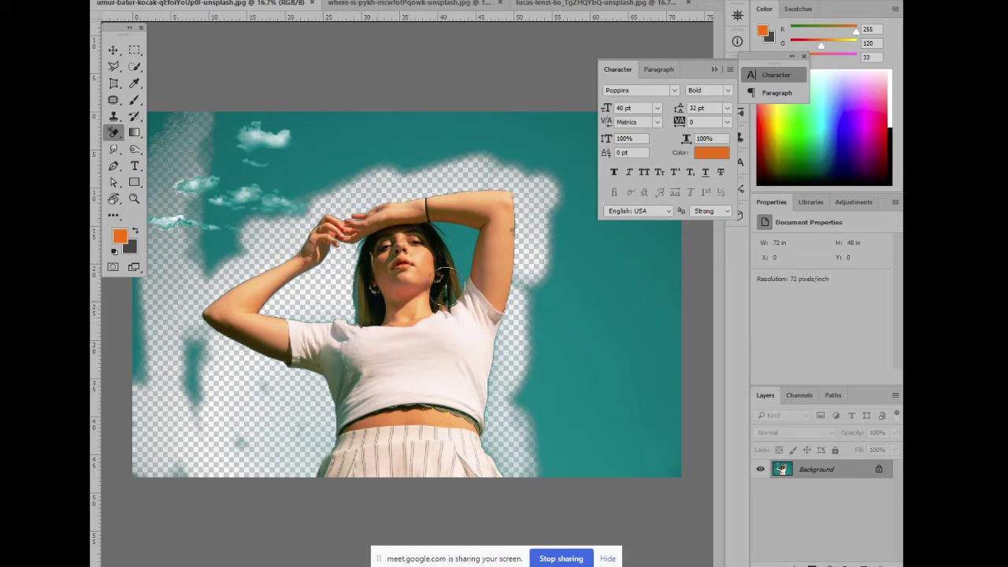
pyautogui.moveTo(442, 296)
pyautogui.mouseDown()
pyautogui.moveTo(450, 301)
pyautogui.moveTo(457, 260)
pyautogui.moveTo(453, 223)
pyautogui.moveTo(437, 228)
pyautogui.mouseUp()
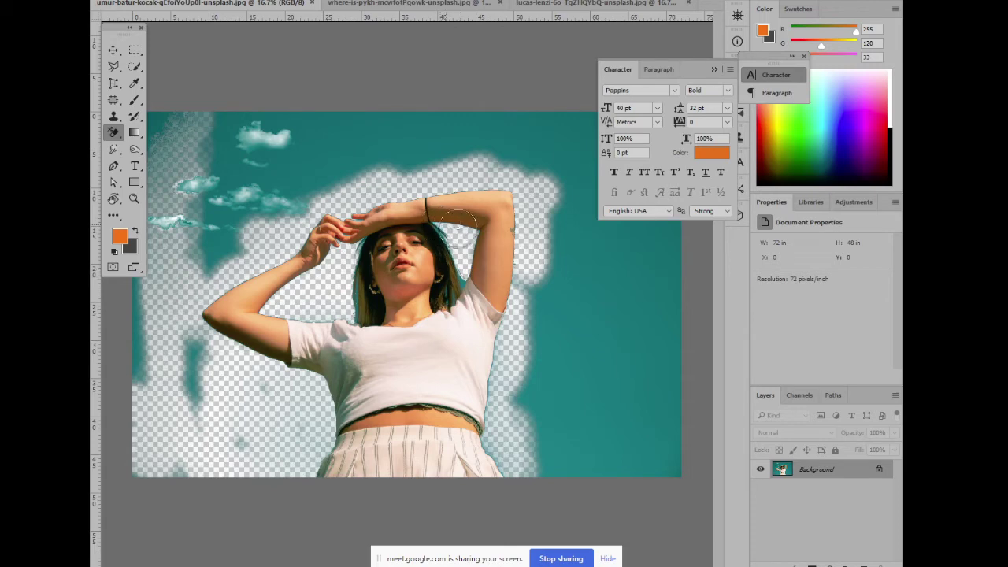
pyautogui.scroll(1, 508, 372)
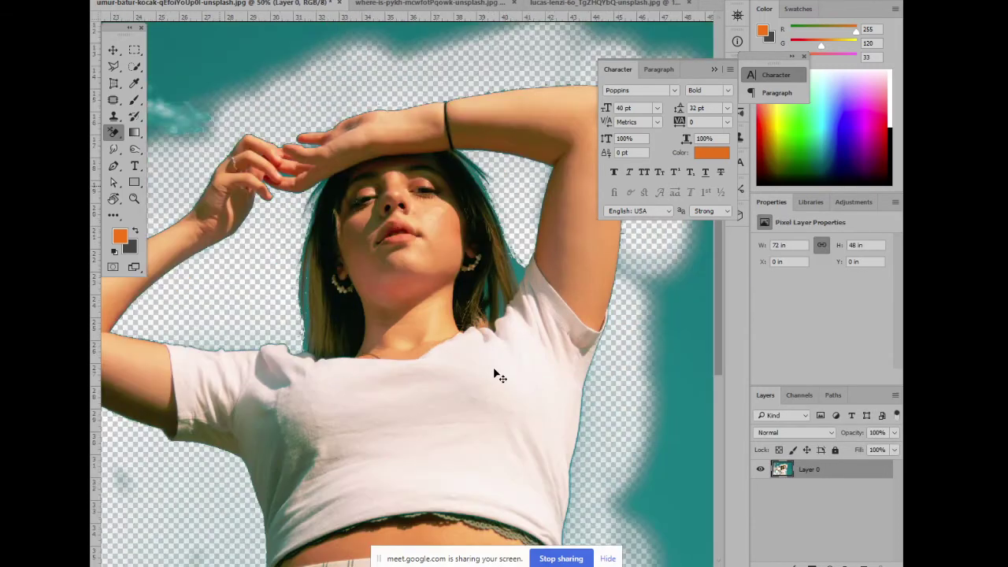
pyautogui.scroll(1, 498, 373)
pyautogui.scroll(2, 473, 410)
pyautogui.scroll(2, 443, 454)
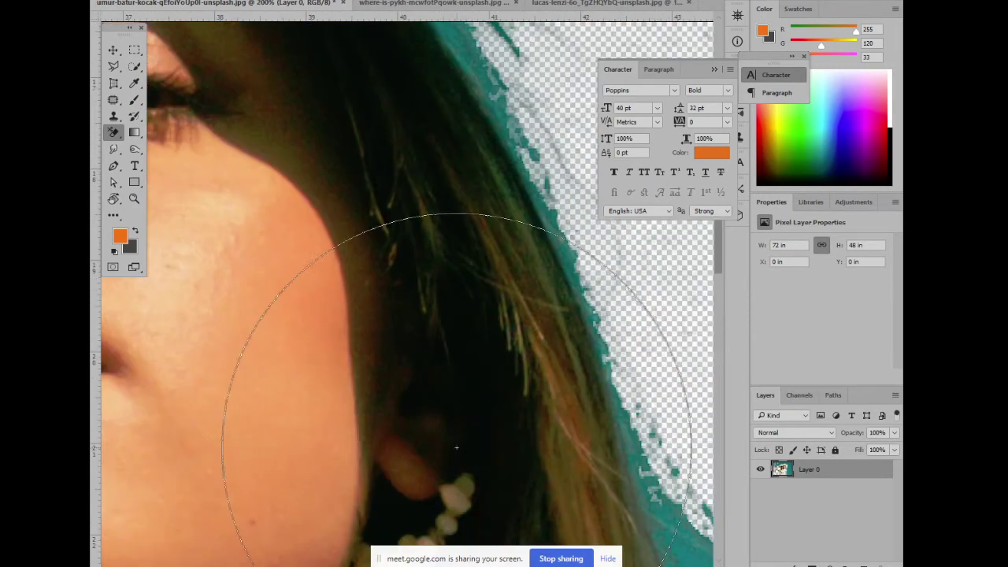
pyautogui.scroll(1, 225, 295)
pyautogui.scroll(1, 270, 322)
# With a smaller eraser brush, remove the teal fringe along the neck and hair edge
pyautogui.press('[')
pyautogui.press('[')
pyautogui.press('[')
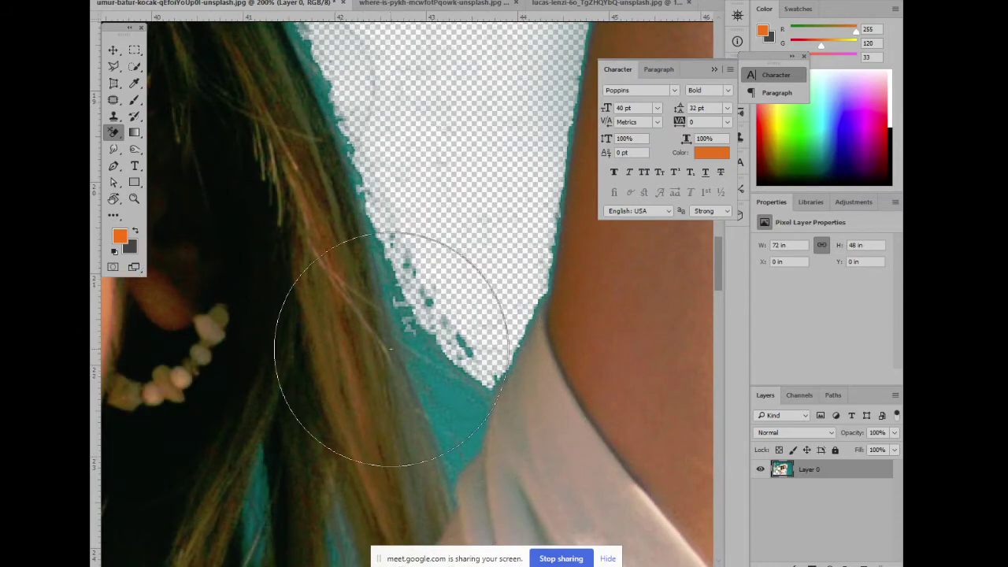
pyautogui.click(445, 392)
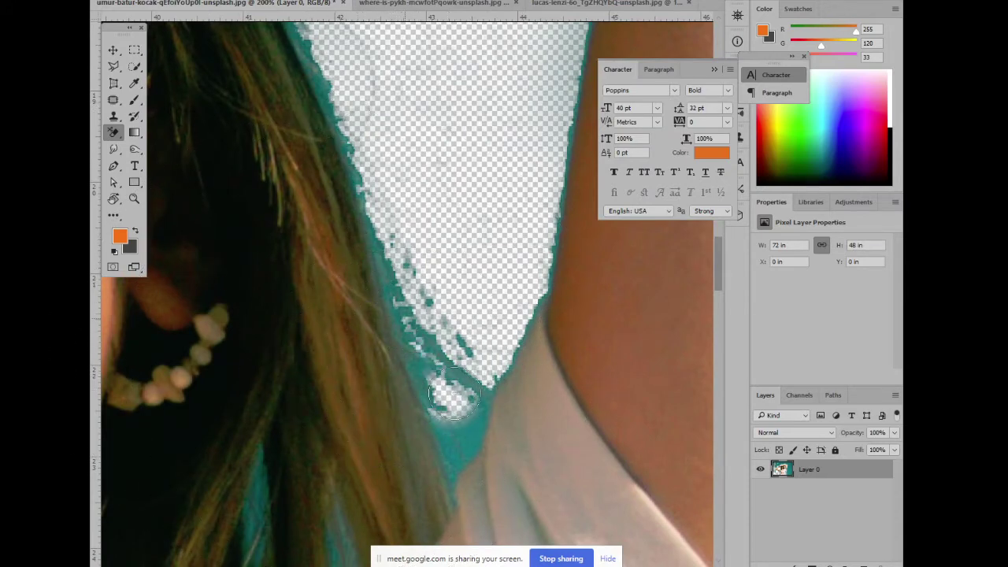
pyautogui.moveTo(471, 394); pyautogui.dragTo(453, 450)
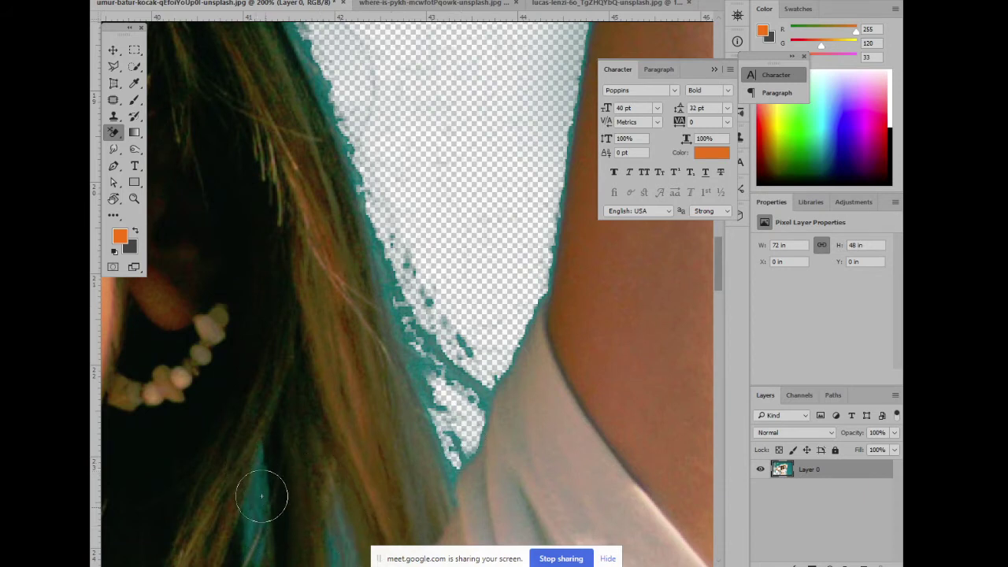
pyautogui.press('[')
pyautogui.press('[')
pyautogui.rightClick(133, 22)
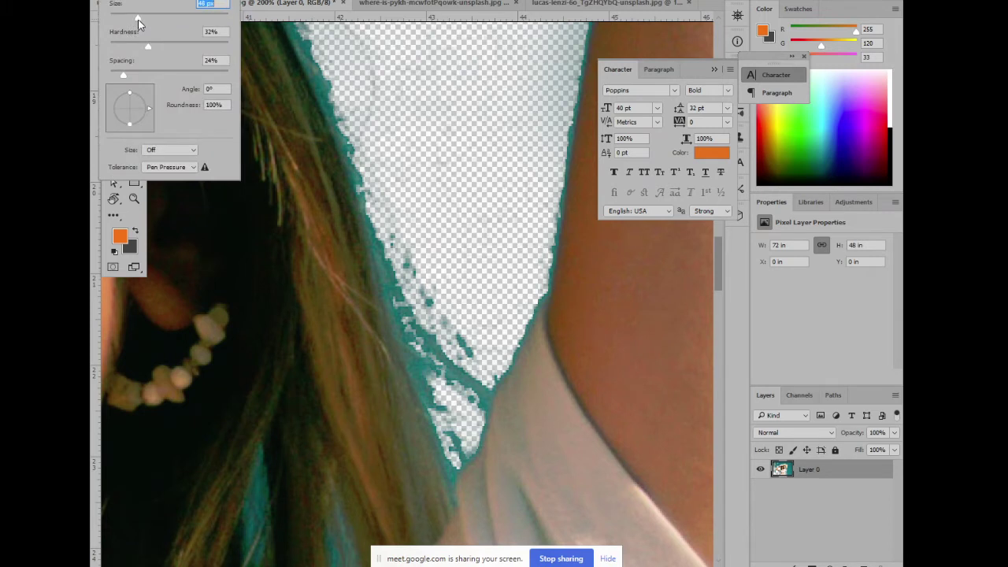
pyautogui.press('Return')
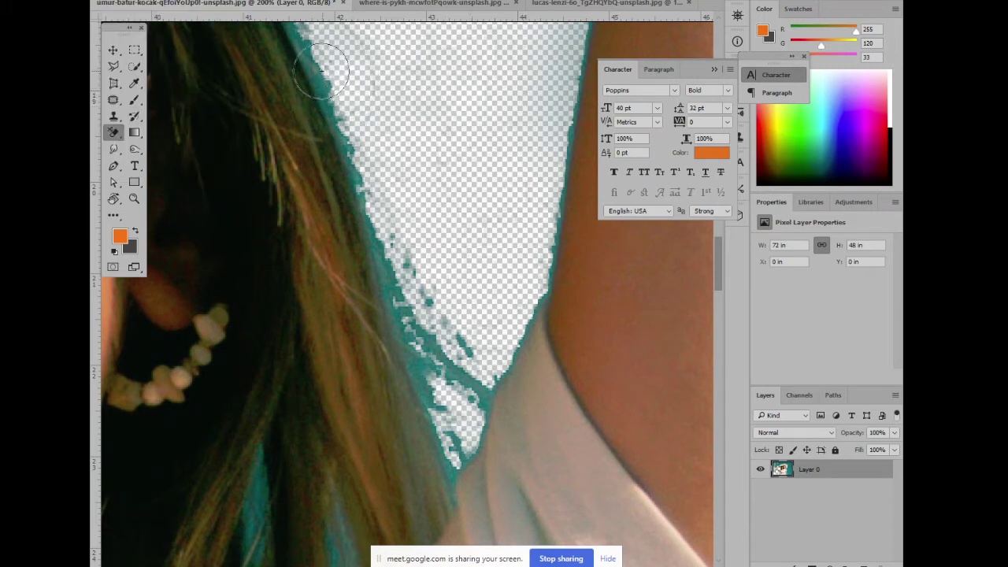
pyautogui.moveTo(322, 69)
pyautogui.mouseDown()
pyautogui.moveTo(404, 291)
pyautogui.moveTo(449, 386)
pyautogui.moveTo(467, 394)
pyautogui.moveTo(455, 463)
pyautogui.mouseUp()
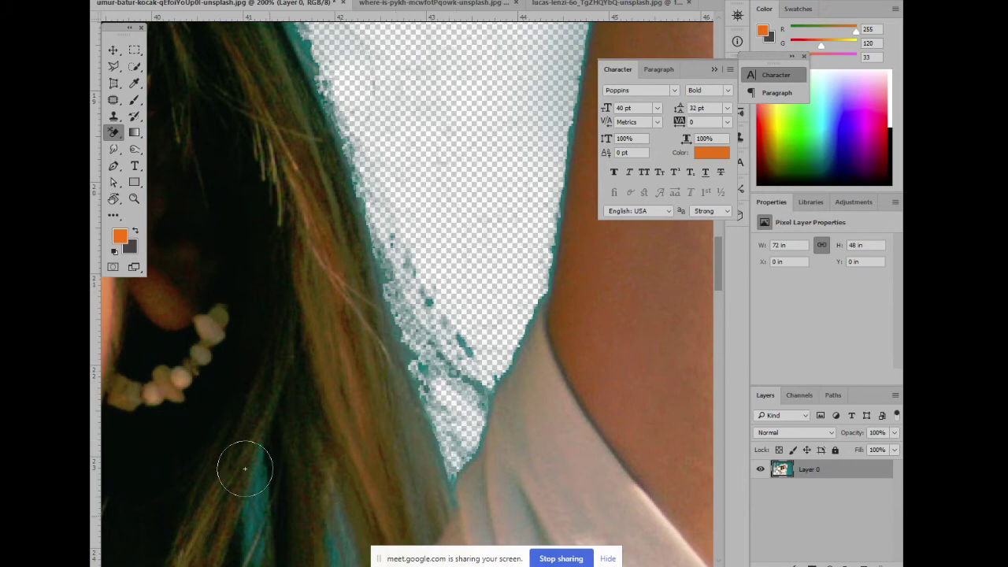
pyautogui.moveTo(259, 480)
pyautogui.mouseDown()
pyautogui.moveTo(266, 517)
pyautogui.moveTo(258, 471)
pyautogui.mouseUp()
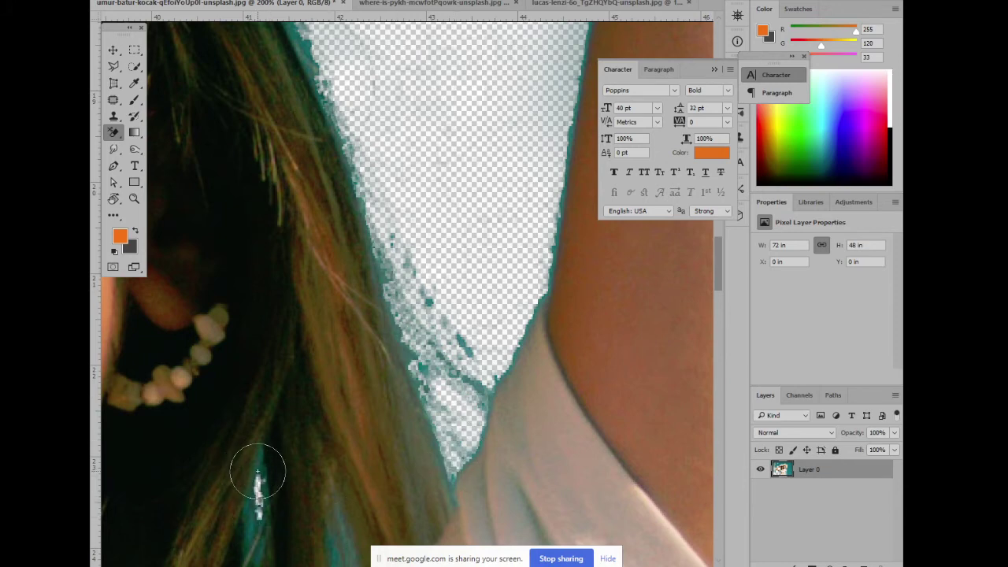
pyautogui.scroll(-2, 314, 414)
pyautogui.scroll(-2, 360, 373)
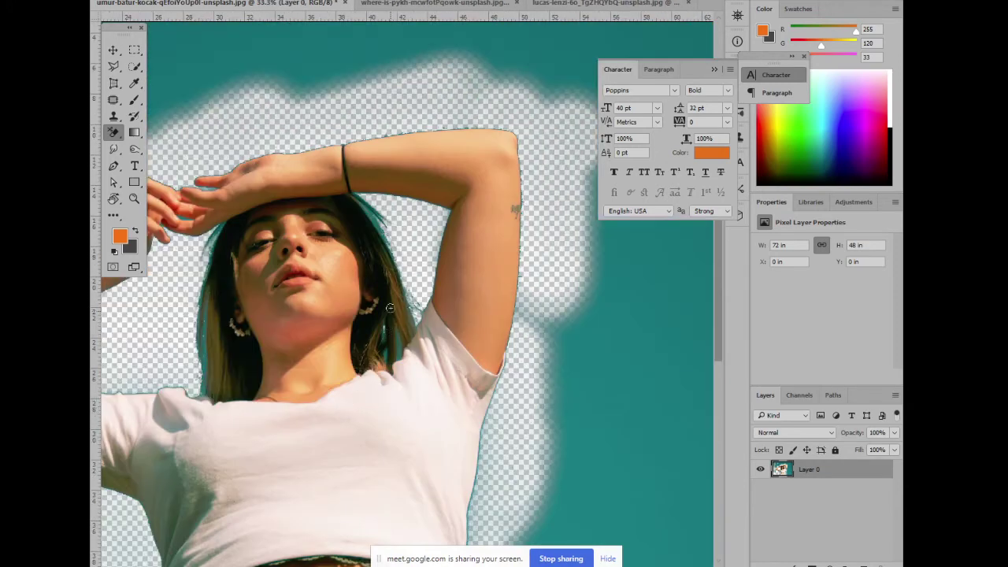
# Erase the teal along the woman's left hair edge
pyautogui.moveTo(242, 299); pyautogui.dragTo(308, 296)
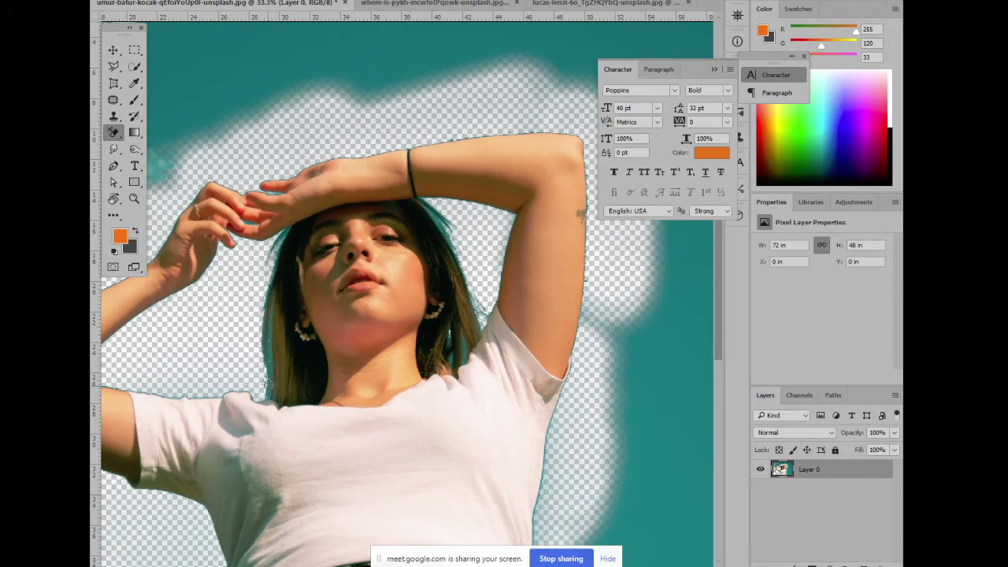
pyautogui.moveTo(268, 385); pyautogui.dragTo(270, 357)
pyautogui.moveTo(265, 323)
pyautogui.mouseDown()
pyautogui.moveTo(347, 148)
pyautogui.moveTo(316, 420)
pyautogui.moveTo(317, 402)
pyautogui.mouseUp()
# Use the Magic Eraser to clear the teal sky and halo on the woman's right and left
pyautogui.hotkey('ctrl', '-')
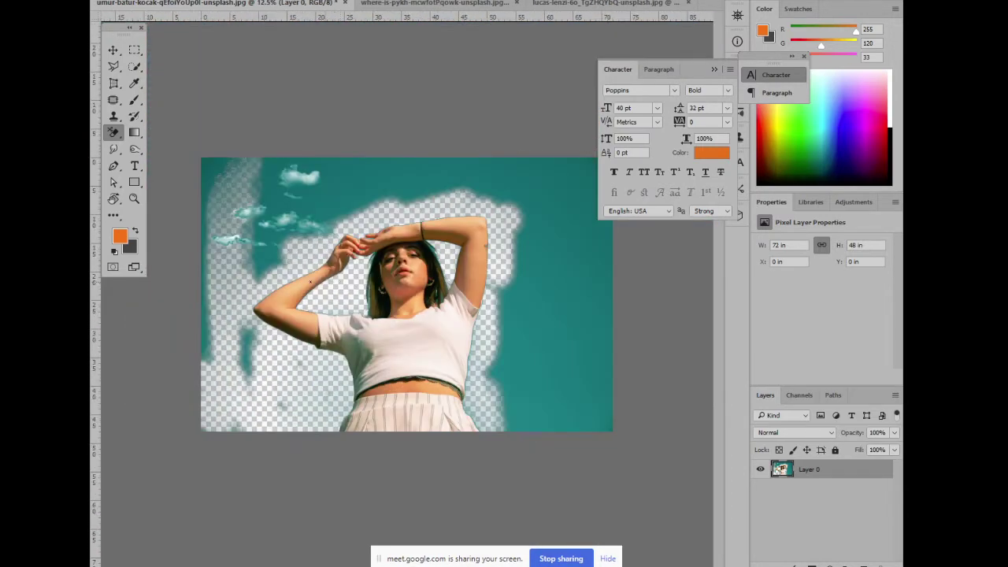
pyautogui.rightClick(126, 137)
pyautogui.click(149, 156)
pyautogui.click(339, 181)
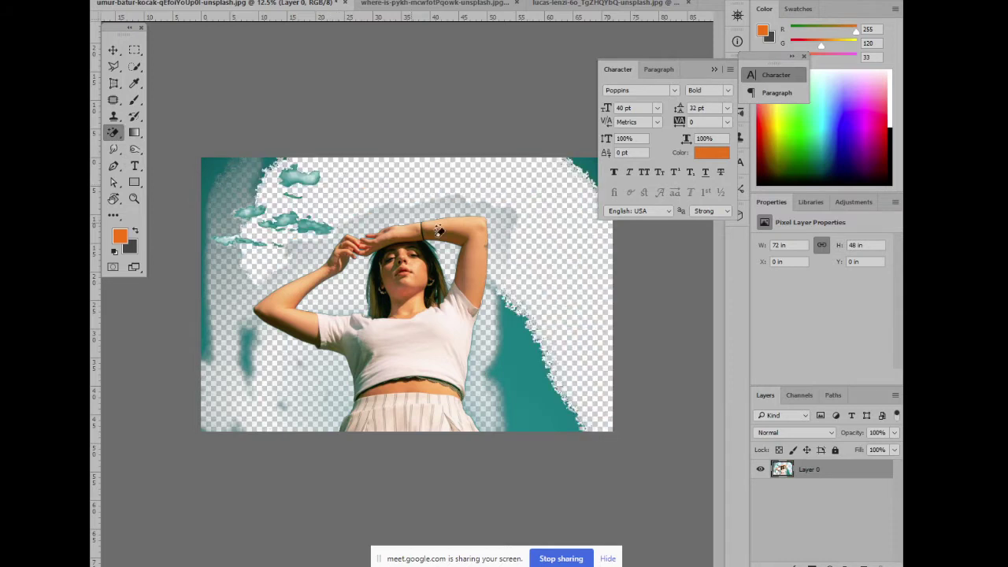
pyautogui.click(539, 392)
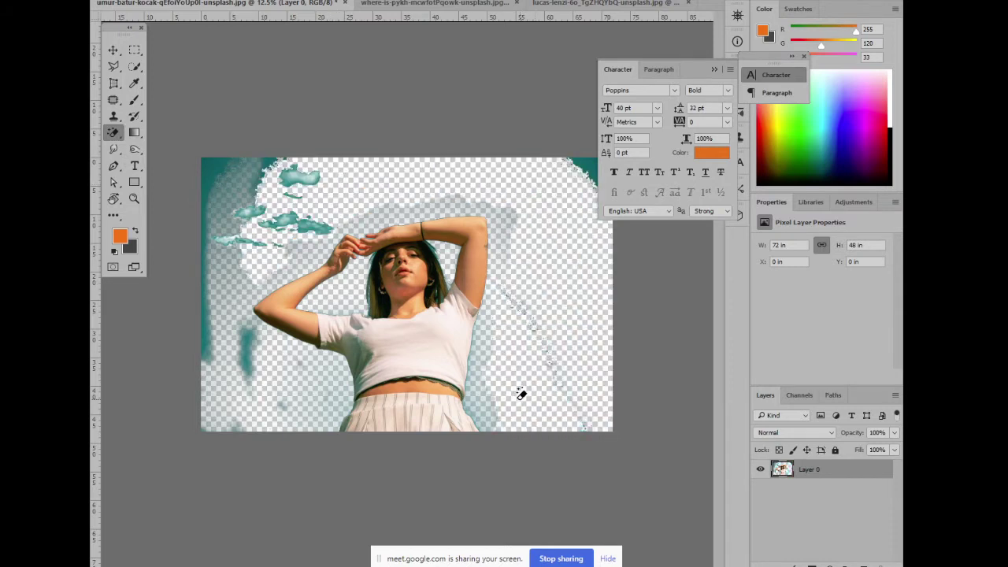
pyautogui.click(486, 424)
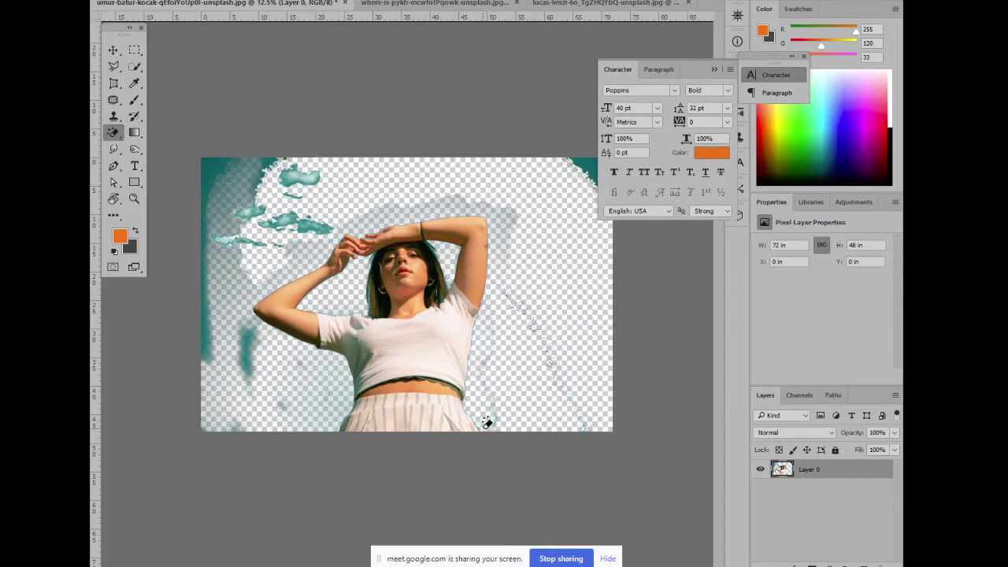
pyautogui.click(511, 211)
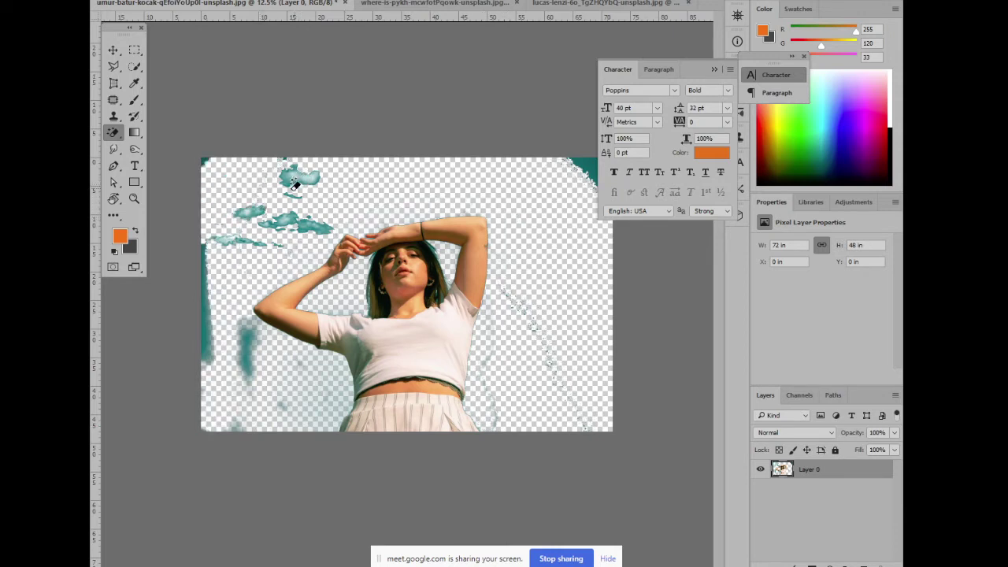
pyautogui.click(237, 356)
# Admit the waiting participant to the video call and return to Photoshop
pyautogui.click(319, 485)
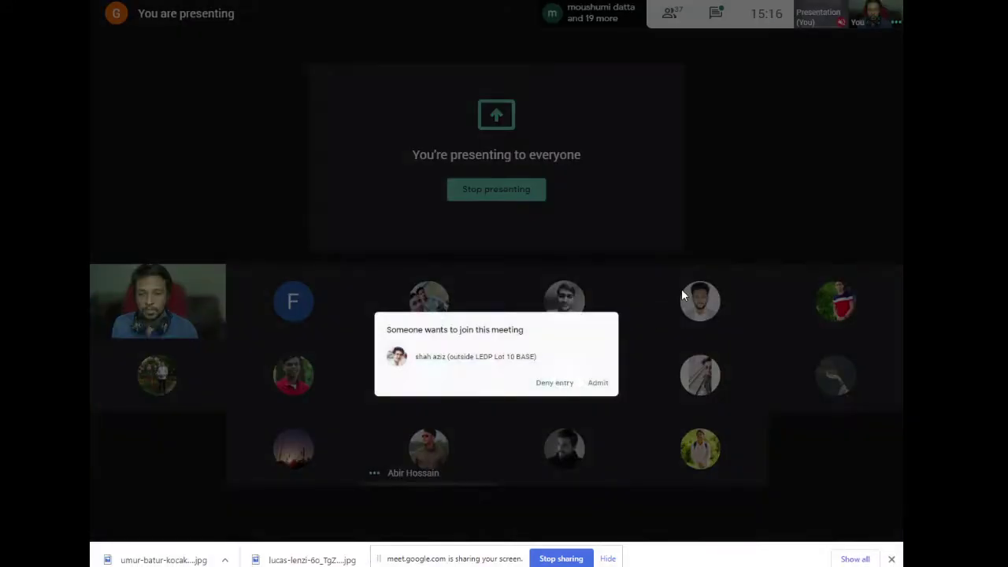
pyautogui.click(623, 309)
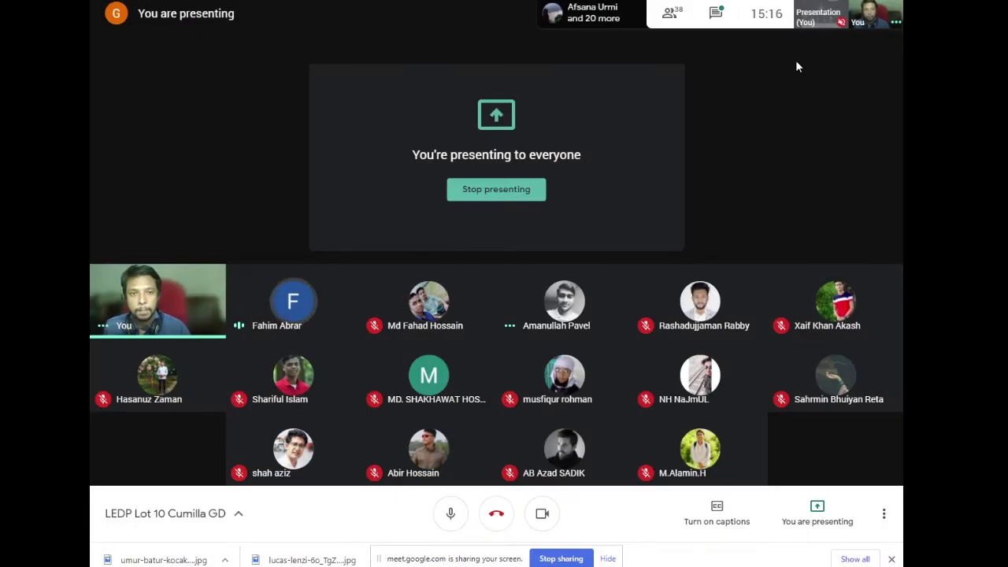
pyautogui.hotkey('alt', 'Tab')
# Erase the top-right teal patch and leftover clouds and specks, then switch to the where-is-pykh document
pyautogui.click(585, 177)
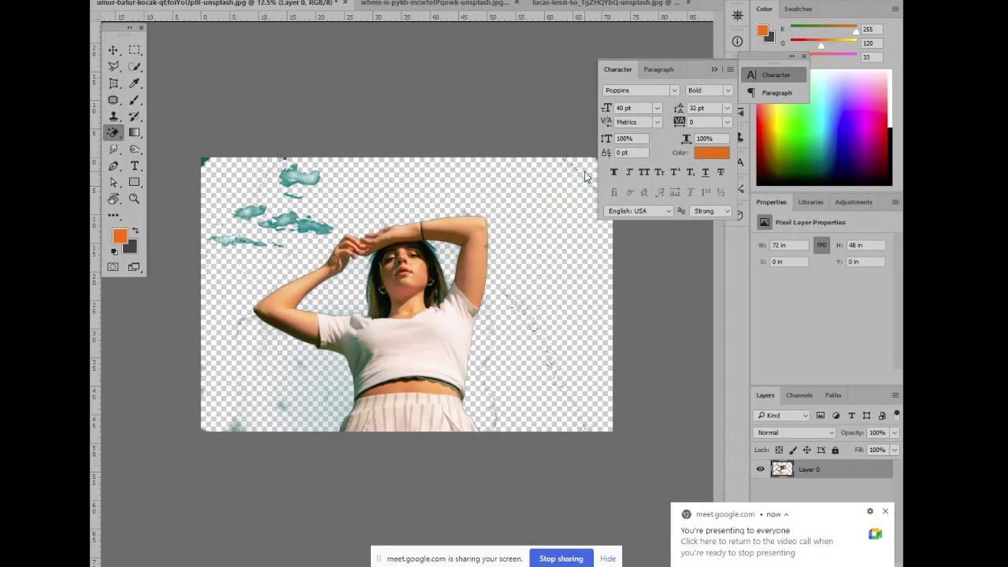
pyautogui.rightClick(112, 132)
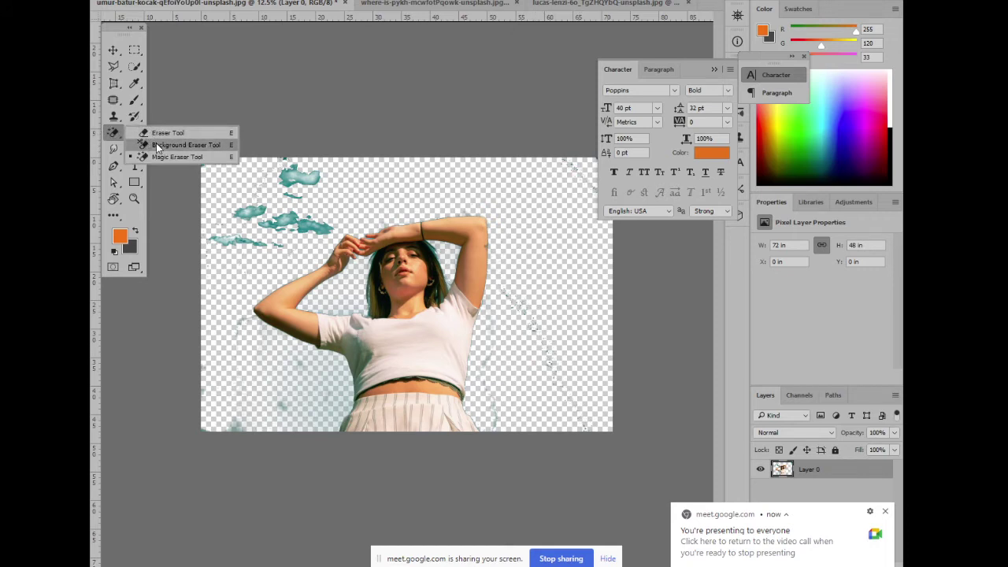
pyautogui.click(157, 147)
pyautogui.rightClick(116, 140)
pyautogui.click(165, 131)
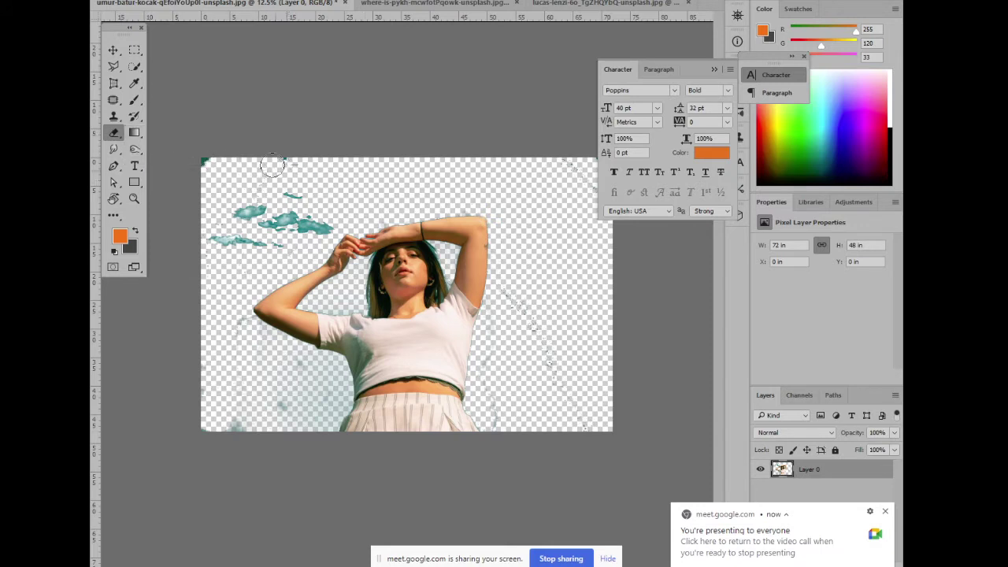
pyautogui.moveTo(298, 173)
pyautogui.mouseDown()
pyautogui.moveTo(315, 177)
pyautogui.moveTo(242, 209)
pyautogui.moveTo(212, 248)
pyautogui.mouseUp()
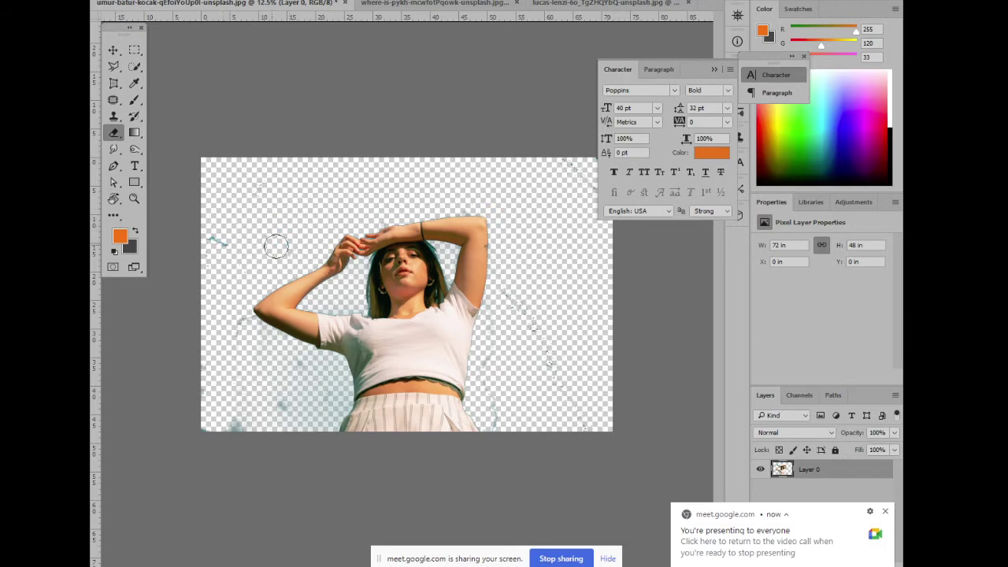
pyautogui.moveTo(212, 377); pyautogui.dragTo(296, 405)
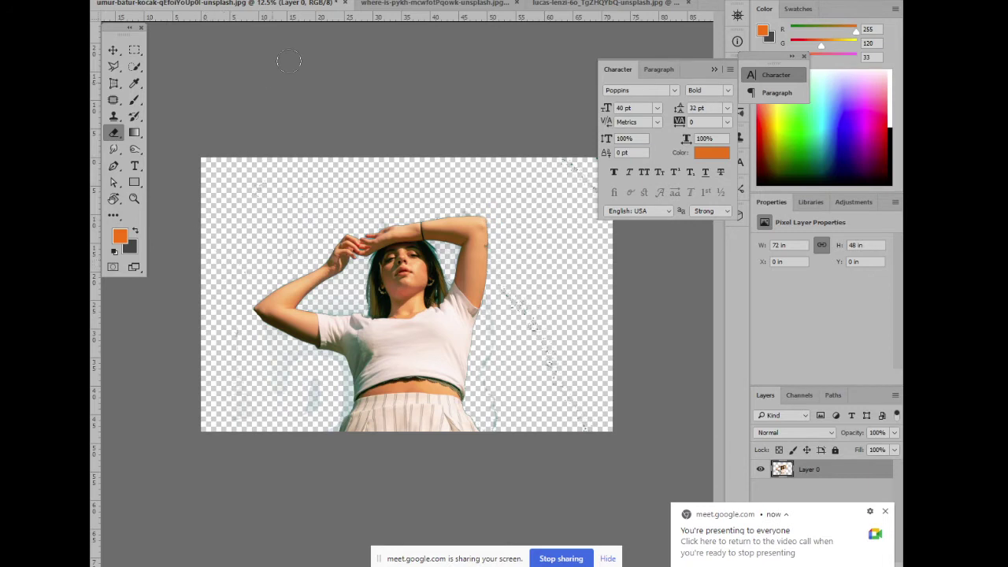
pyautogui.click(382, 4)
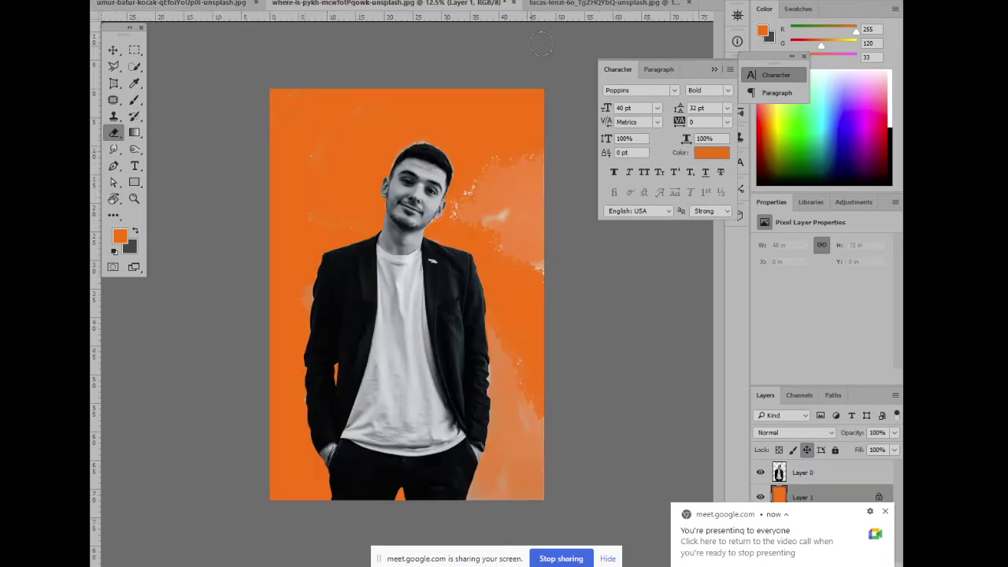
# Switch to the lucas-lenzi image and undo back to its original white-background photo
pyautogui.click(603, 4)
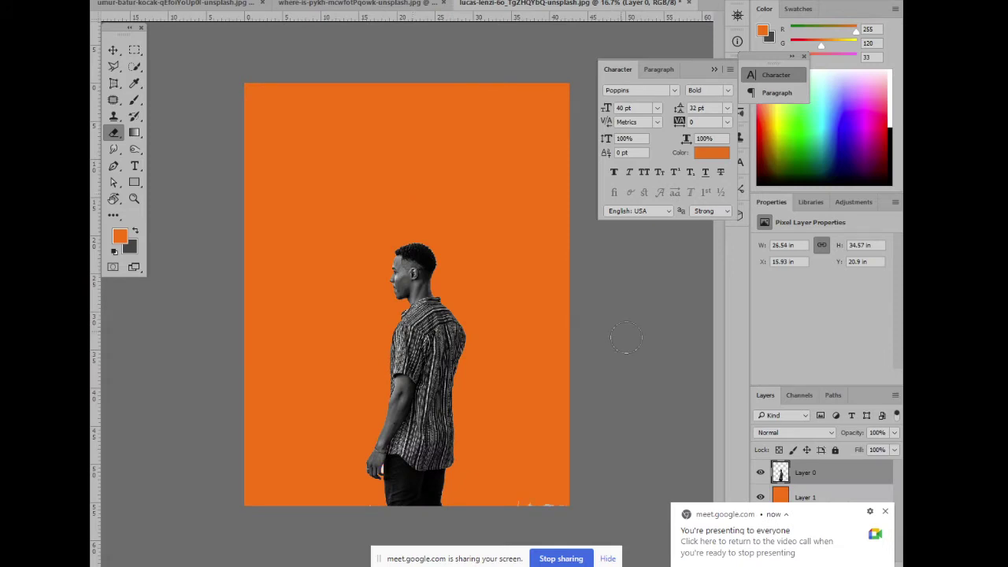
pyautogui.hotkey('ctrl', 'z')
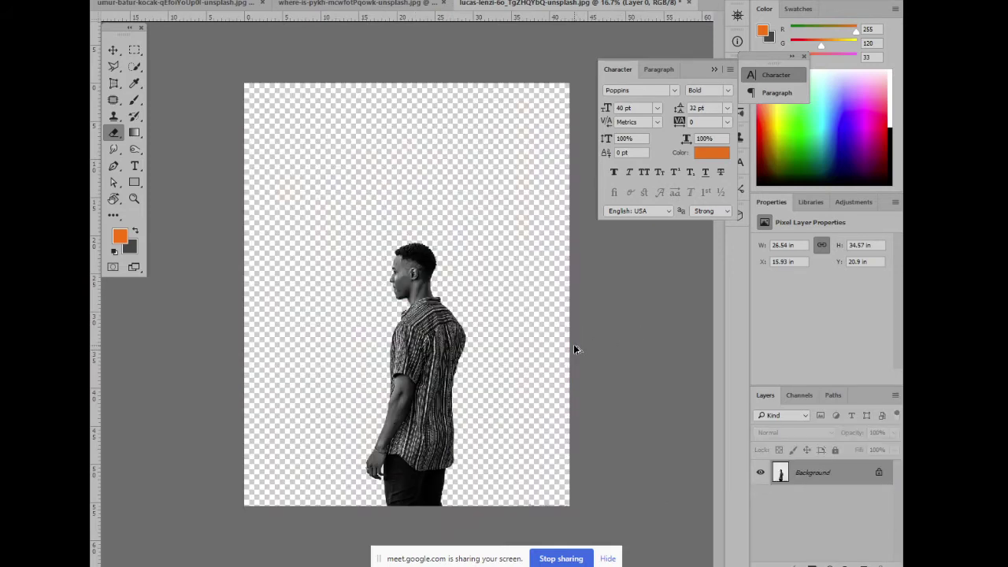
pyautogui.hotkey('ctrl', 'z')
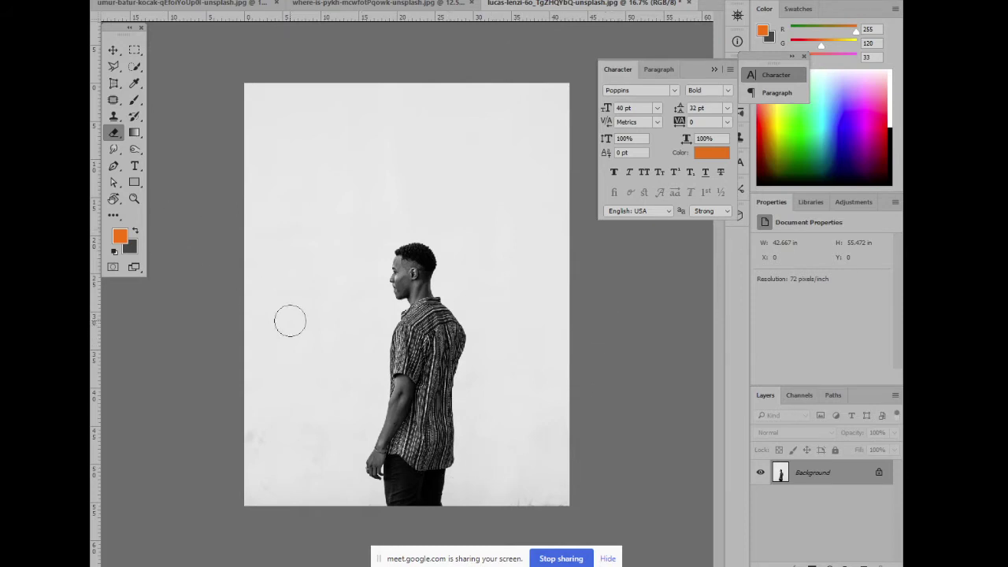
pyautogui.hotkey('ctrl', '+')
pyautogui.hotkey('ctrl', '+')
pyautogui.hotkey('ctrl', '+')
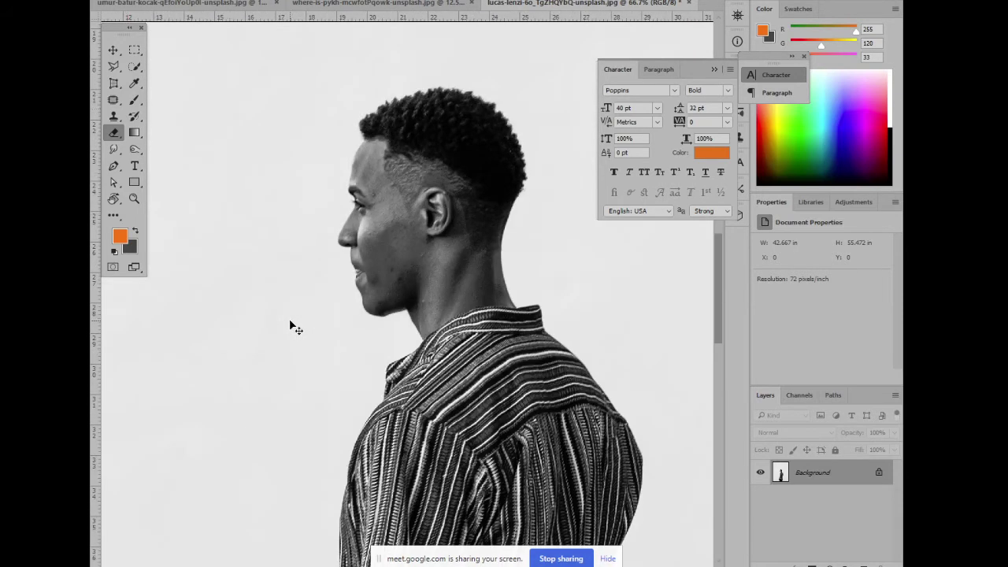
pyautogui.hotkey('ctrl', '-')
pyautogui.hotkey('ctrl', '-')
pyautogui.rightClick(114, 132)
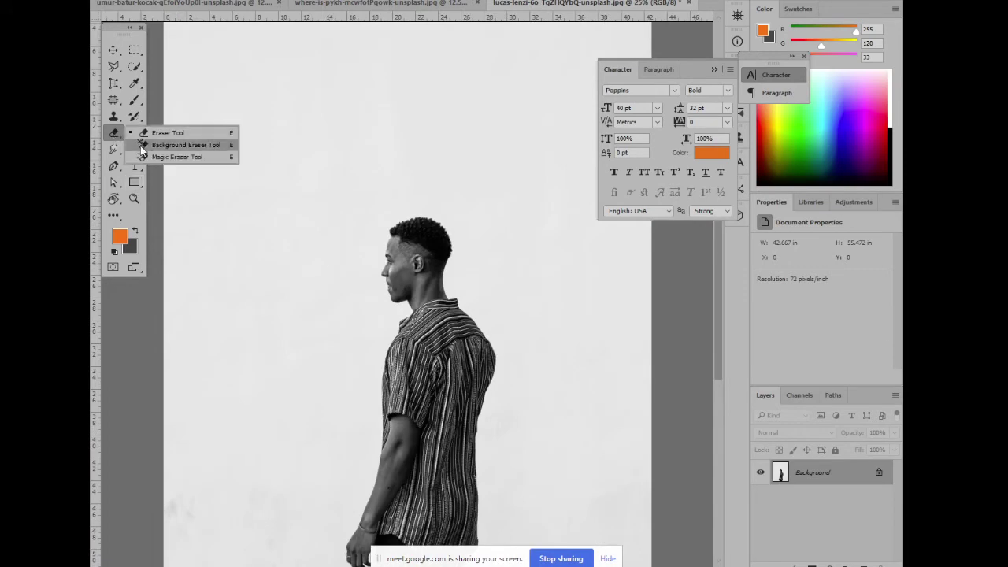
pyautogui.click(148, 147)
pyautogui.hotkey('ctrl', '-')
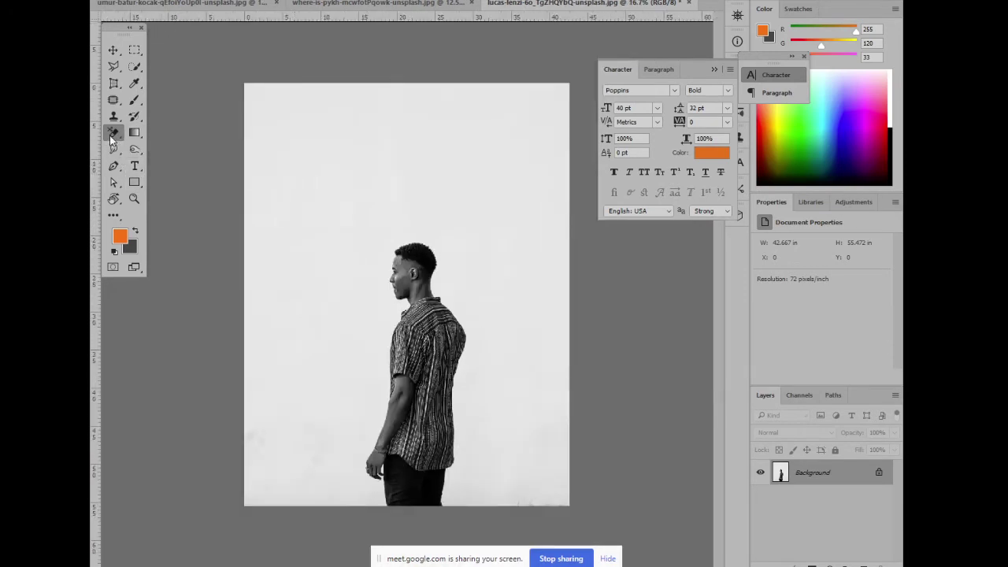
pyautogui.rightClick(114, 132)
# Magic-erase the white backdrop and the grey ground patches at bottom right and bottom left
pyautogui.click(148, 166)
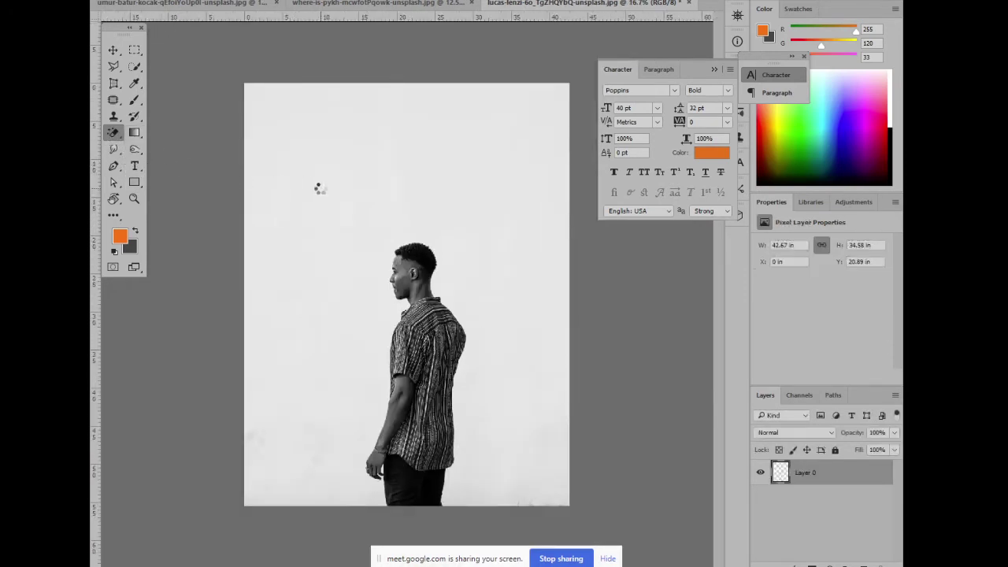
pyautogui.click(323, 180)
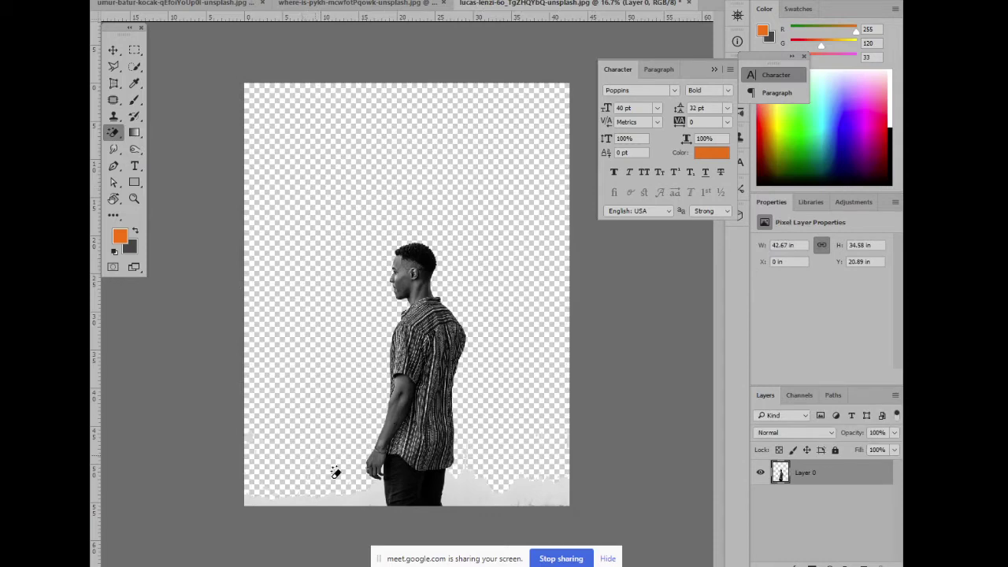
pyautogui.hotkey('ctrl', '+')
pyautogui.scroll(-5, 446, 441)
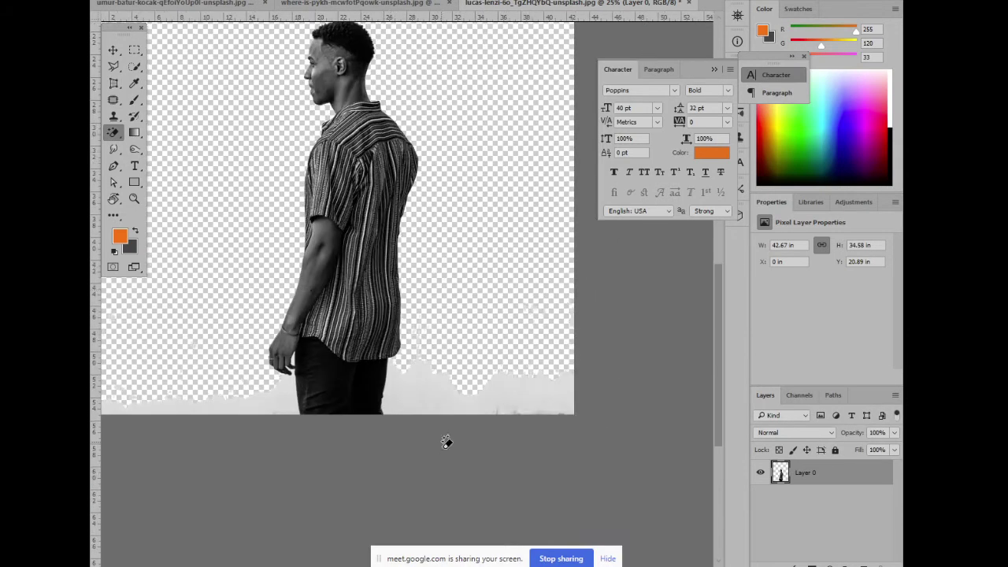
pyautogui.click(427, 400)
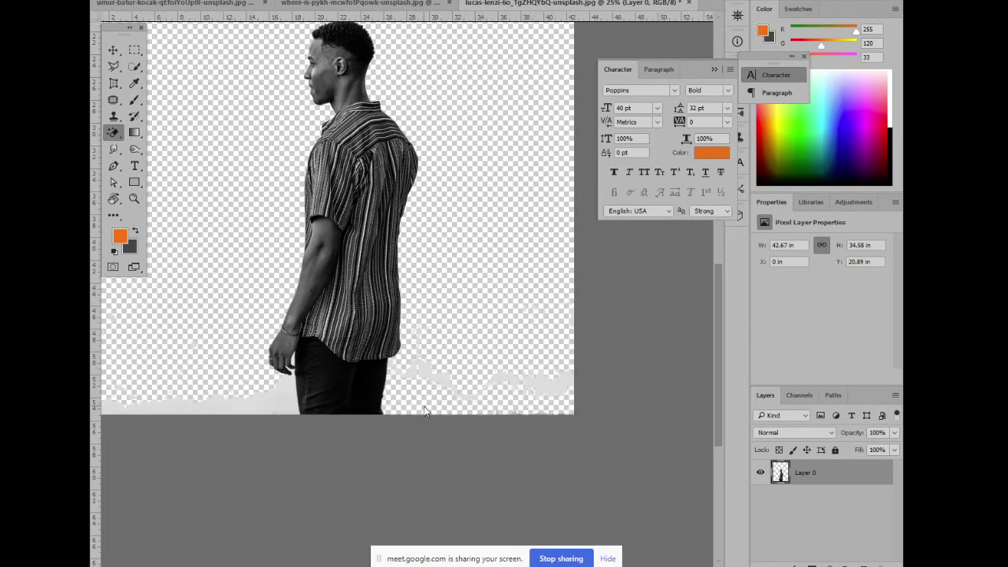
pyautogui.click(423, 366)
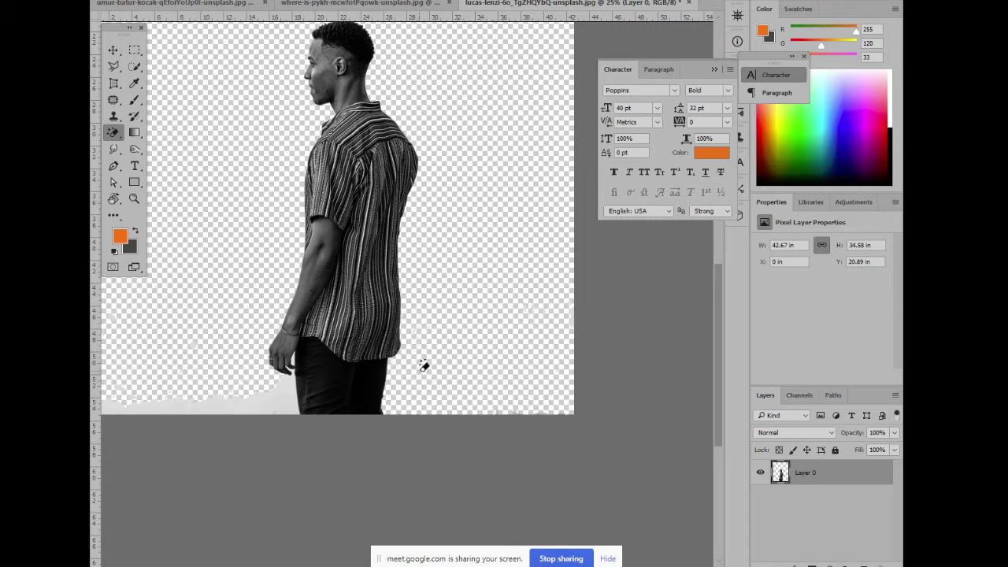
pyautogui.click(272, 402)
pyautogui.moveTo(194, 364); pyautogui.dragTo(342, 427)
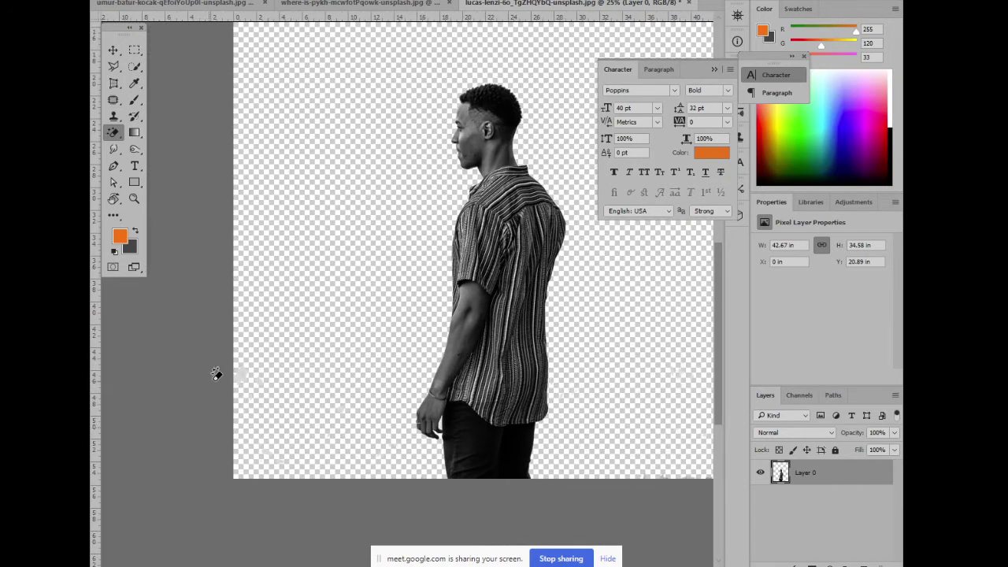
pyautogui.hotkey('ctrl', '-')
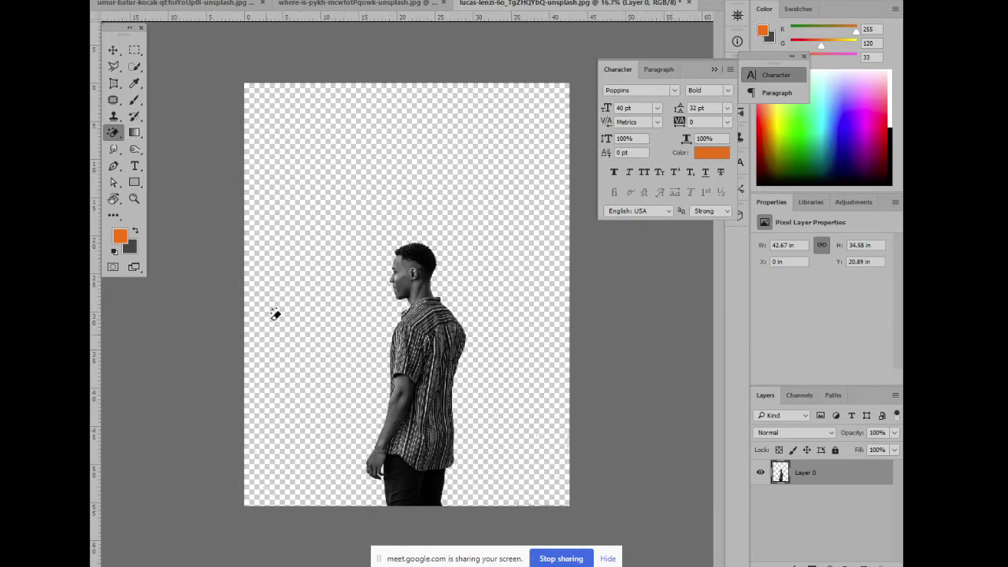
pyautogui.hotkey('ctrl', '+')
pyautogui.moveTo(374, 400); pyautogui.dragTo(328, 174)
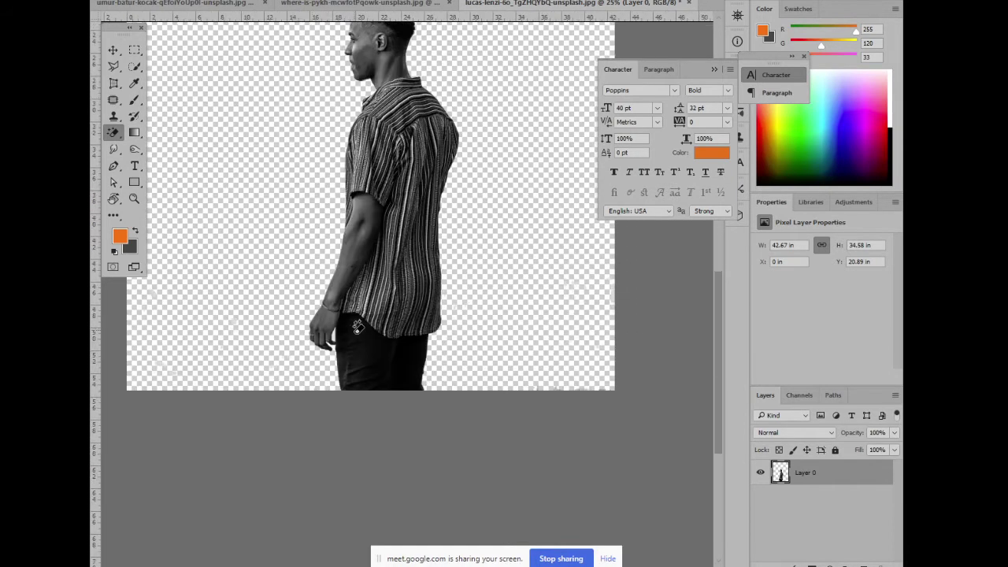
pyautogui.hotkey('ctrl', '-')
pyautogui.hotkey('ctrl', '-')
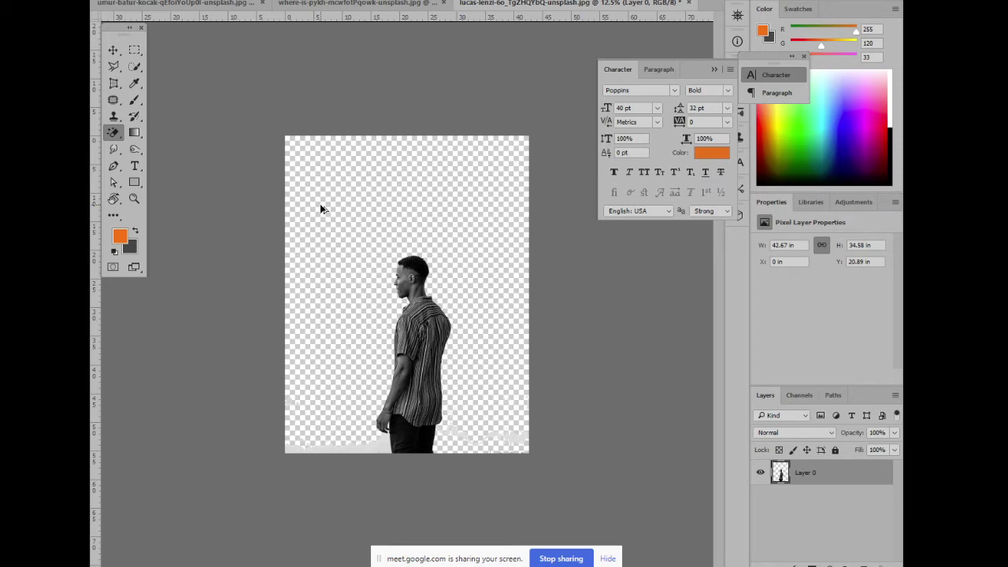
# Magic-erase the area at the man's waist, then undo the accidental erase of the shorts
pyautogui.hotkey('ctrl', 'z')
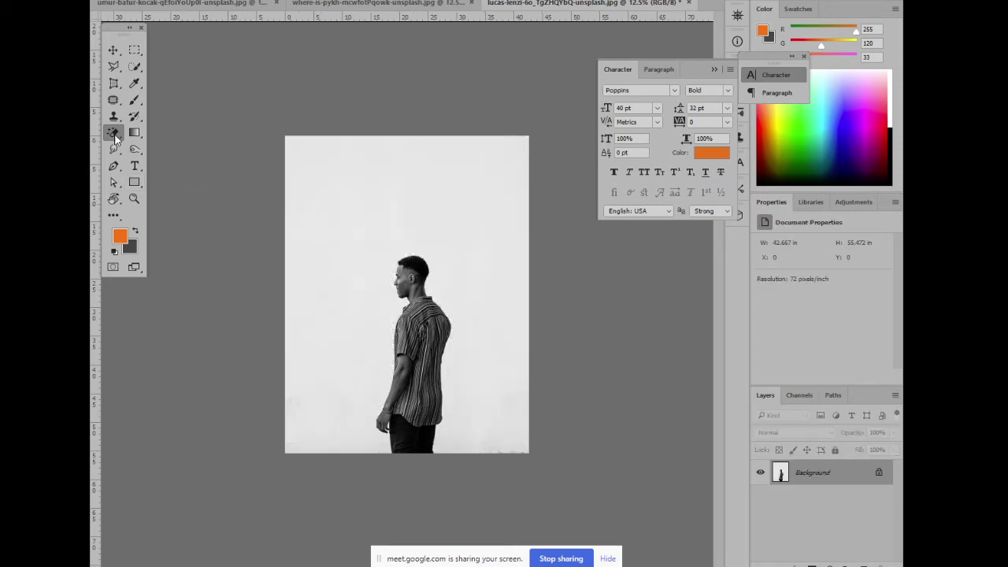
pyautogui.rightClick(115, 138)
pyautogui.click(165, 158)
pyautogui.click(409, 432)
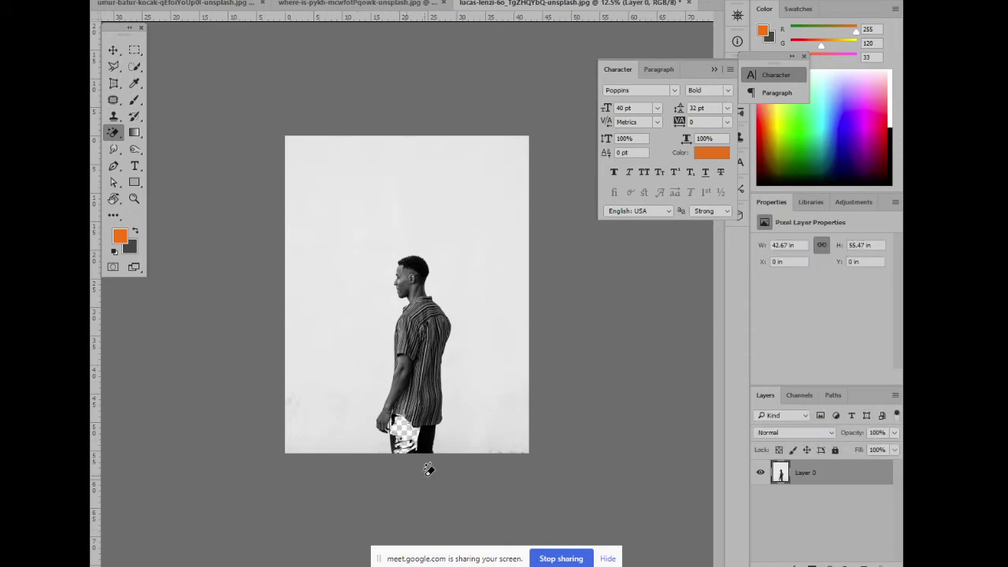
pyautogui.scroll(1, 426, 468)
pyautogui.scroll(1, 426, 469)
pyautogui.scroll(1, 412, 480)
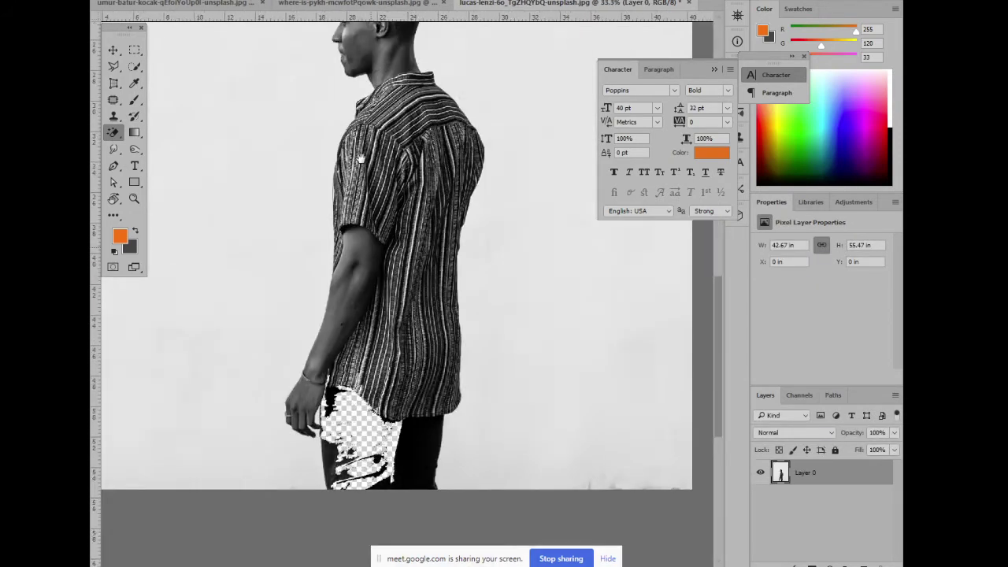
pyautogui.scroll(-2, 409, 385)
pyautogui.hotkey('ctrl', '+')
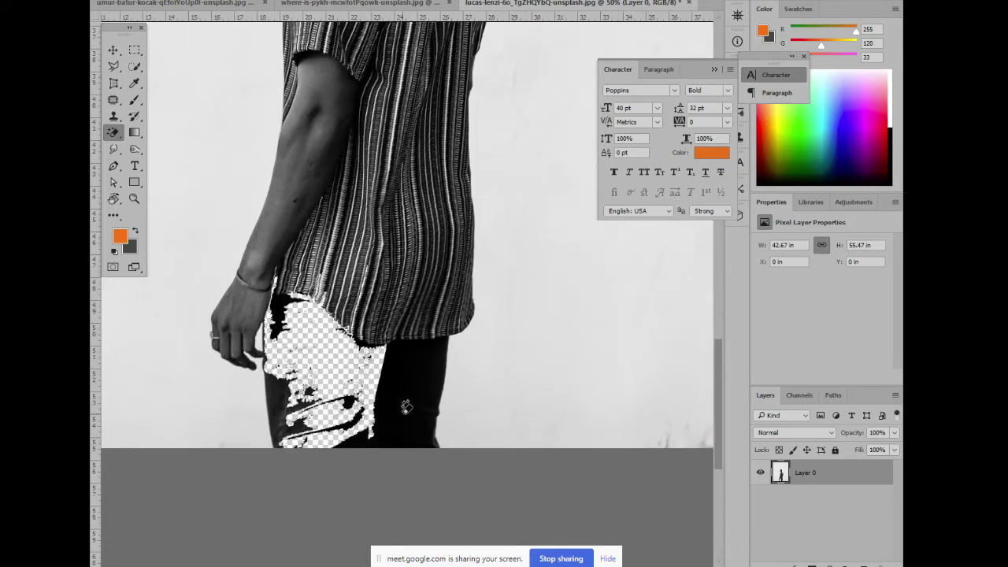
pyautogui.hotkey('ctrl', 'z')
pyautogui.moveTo(367, 79); pyautogui.dragTo(352, 428)
pyautogui.moveTo(333, 210); pyautogui.dragTo(367, 264)
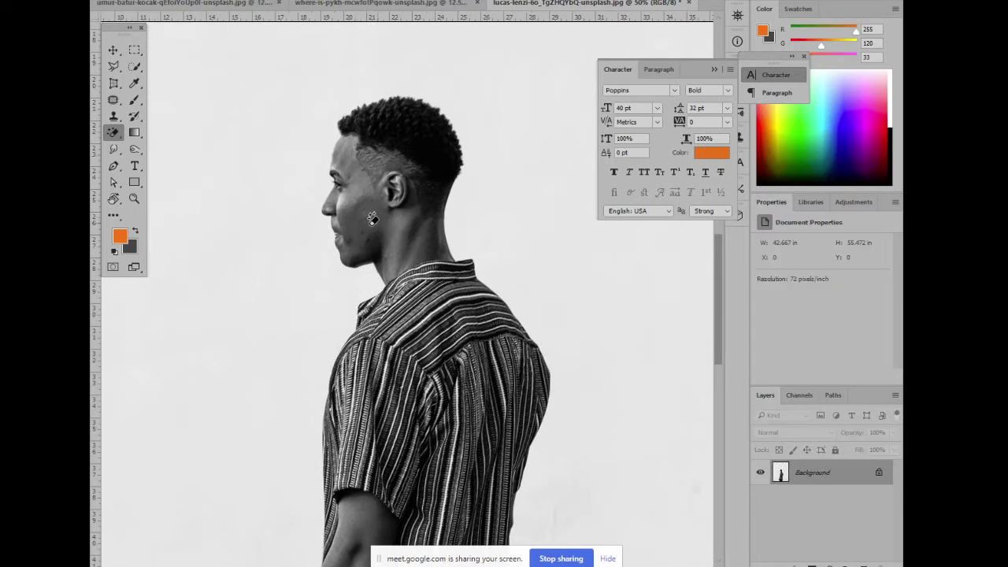
pyautogui.hotkey('ctrl', '-')
pyautogui.hotkey('ctrl', '-')
pyautogui.hotkey('ctrl', '-')
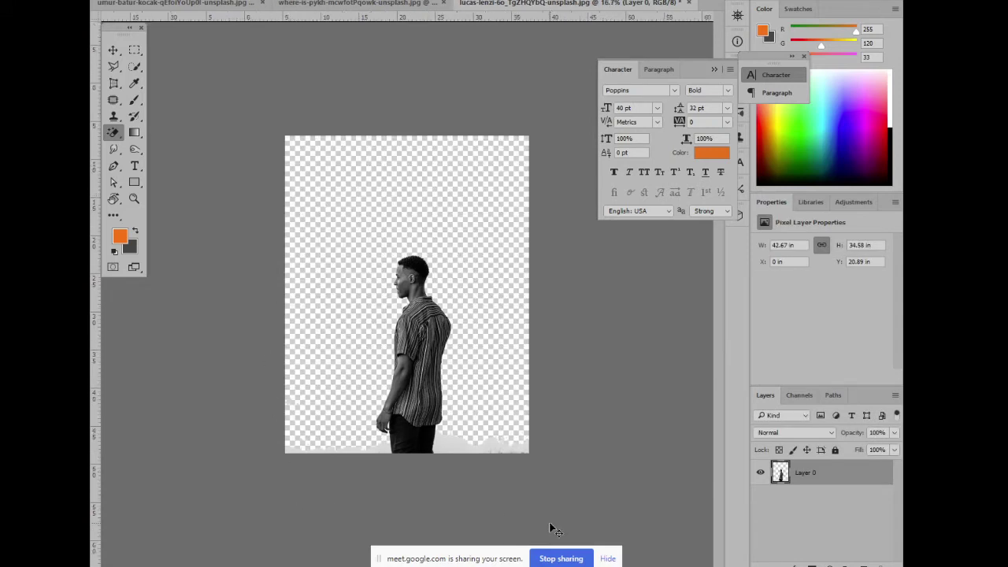
# Erase the remaining grey ground beside the legs and the last strip along the bottom edge
pyautogui.hotkey('ctrl', '+')
pyautogui.moveTo(442, 372); pyautogui.dragTo(414, 317)
pyautogui.scroll(-5, 414, 318)
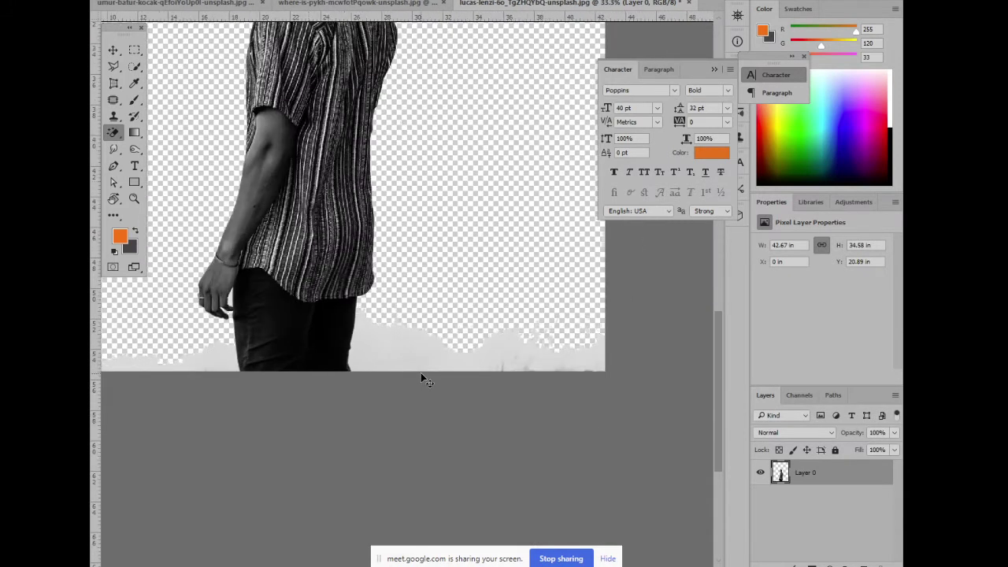
pyautogui.hotkey('ctrl', '+')
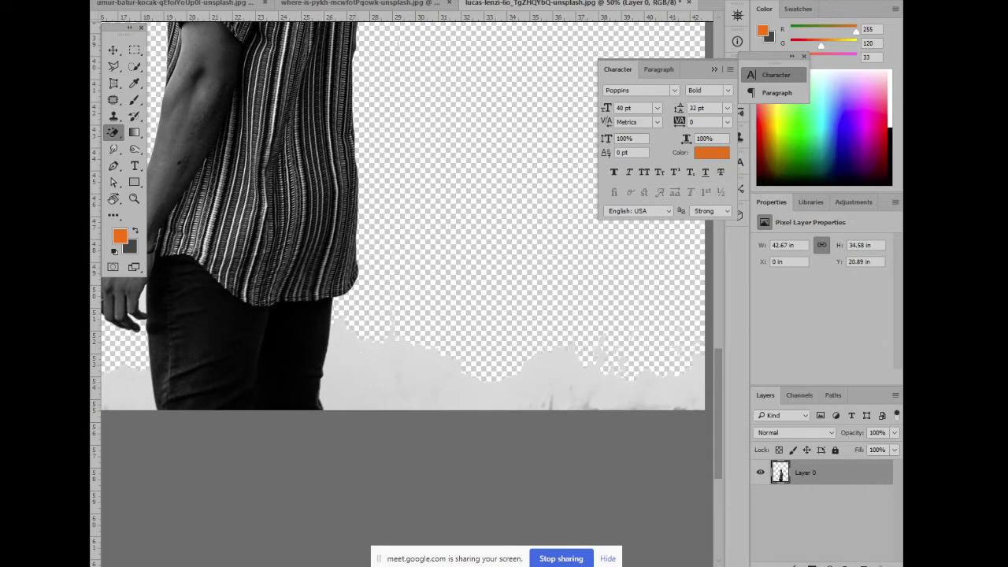
pyautogui.click(383, 356)
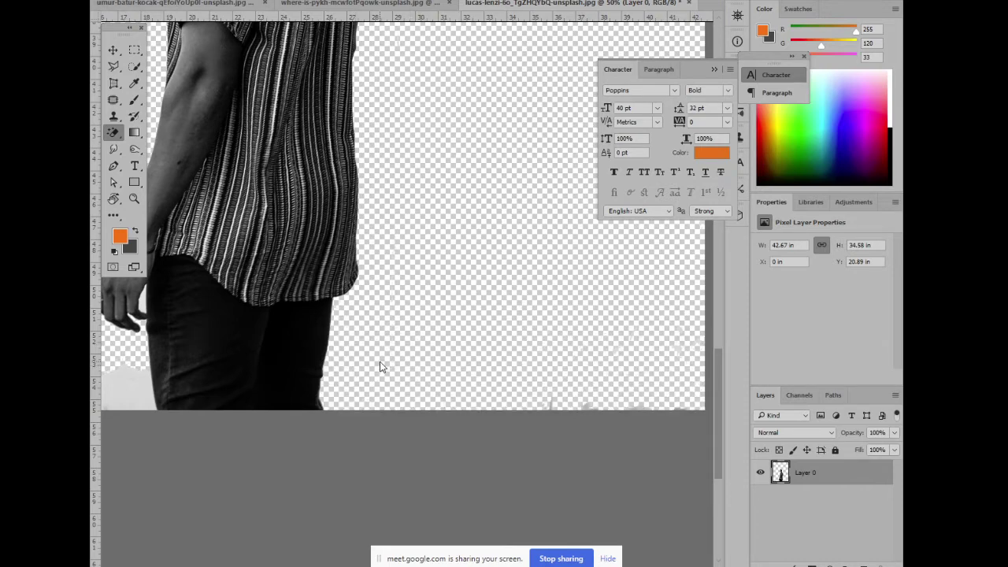
pyautogui.hotkey('ctrl', '-')
pyautogui.hotkey('ctrl', '-')
pyautogui.moveTo(218, 383); pyautogui.dragTo(341, 377)
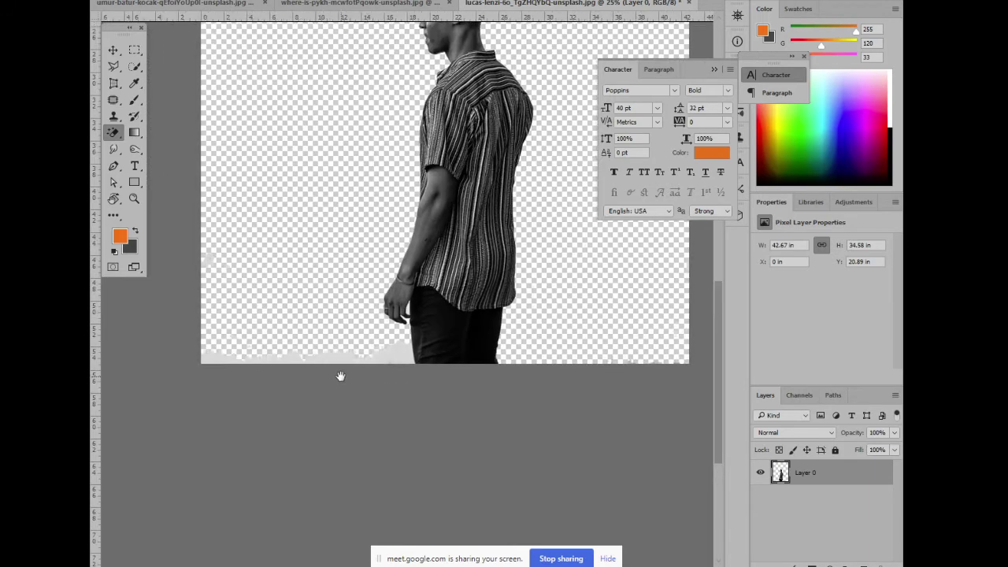
pyautogui.click(389, 353)
pyautogui.moveTo(306, 170); pyautogui.dragTo(350, 251)
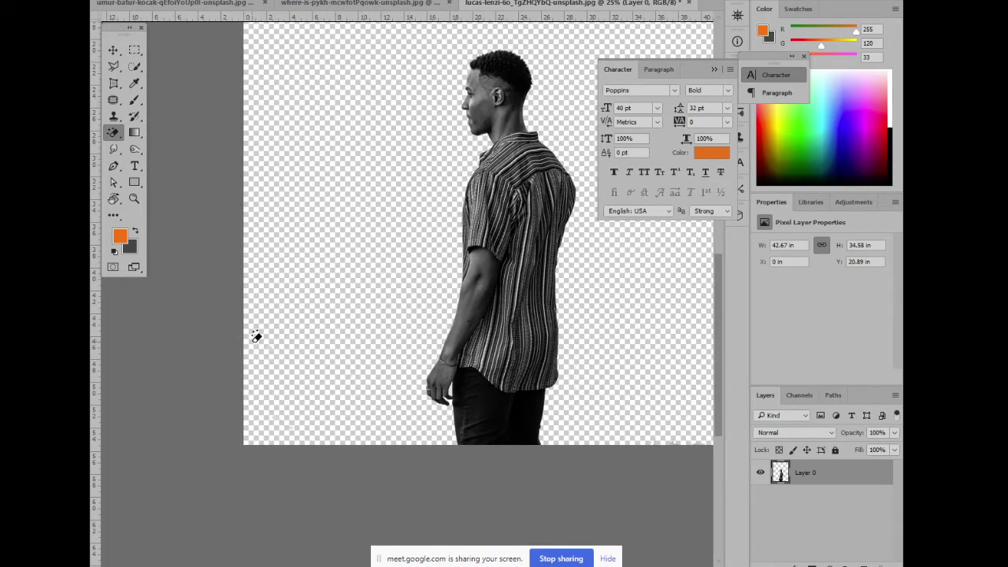
pyautogui.moveTo(306, 150); pyautogui.dragTo(243, 215)
pyautogui.hotkey('ctrl', '-')
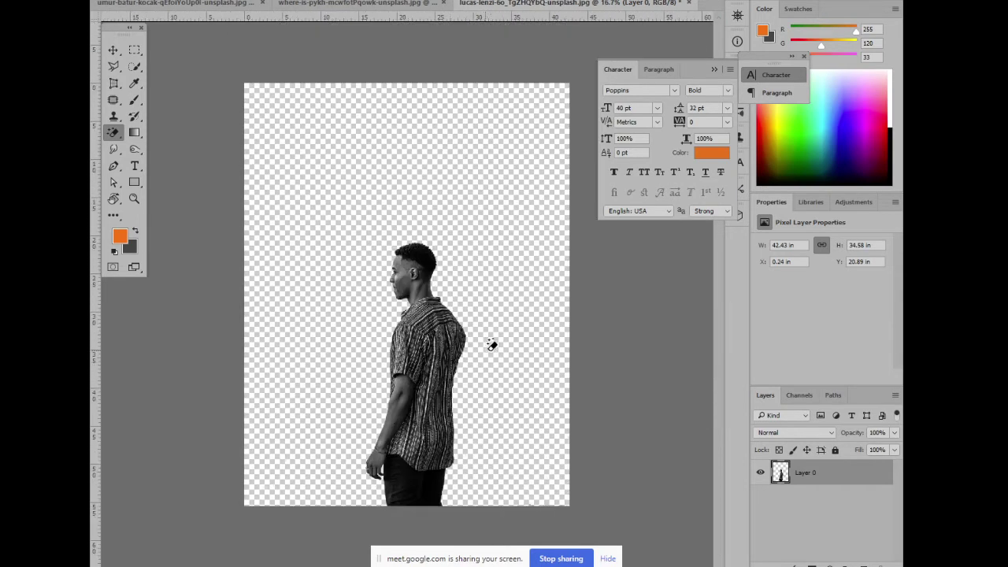
# Add a new layer filled with orange and move it beneath the cut-out figure
pyautogui.click(812, 564)
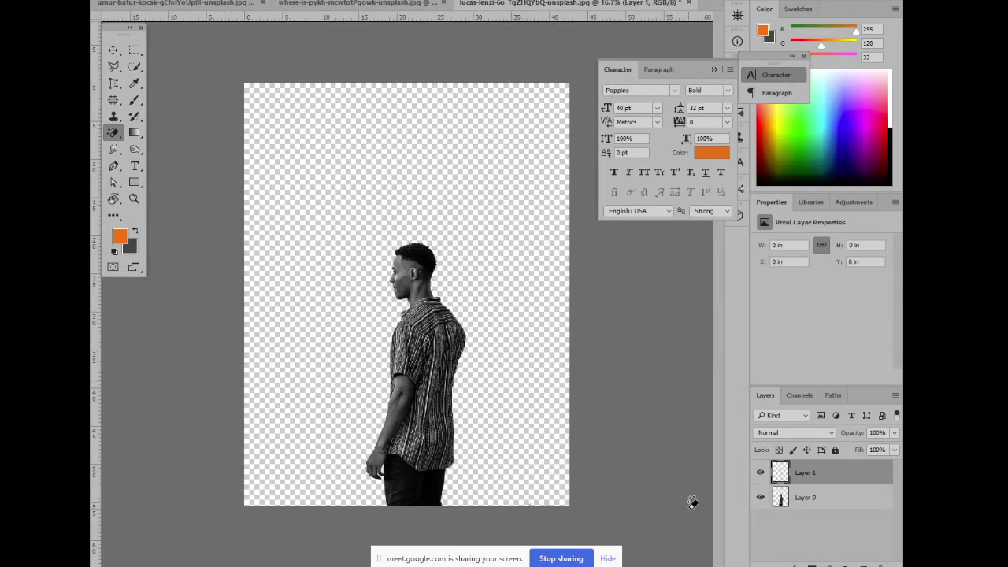
pyautogui.hotkey('alt', 'BackSpace')
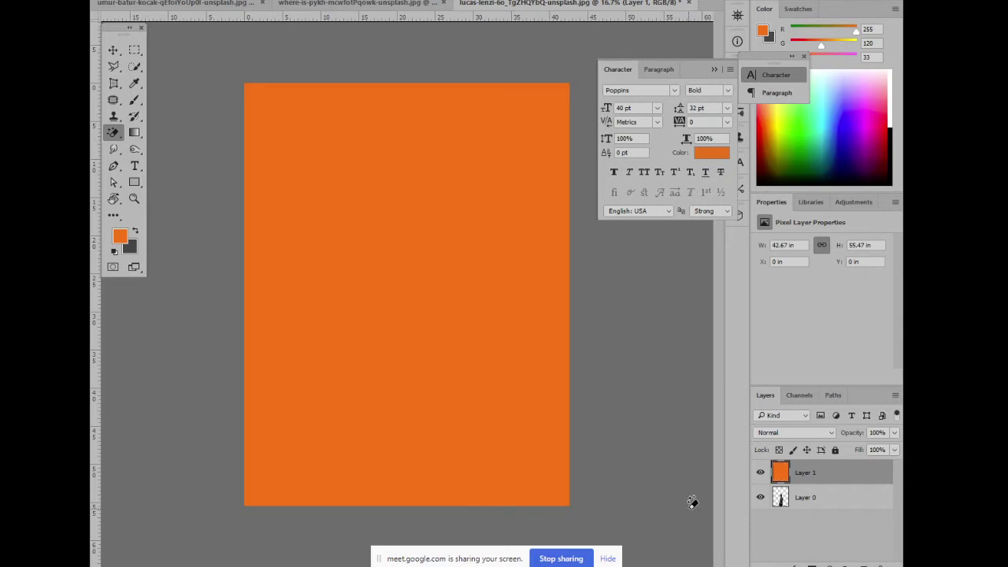
pyautogui.moveTo(802, 477); pyautogui.dragTo(817, 542)
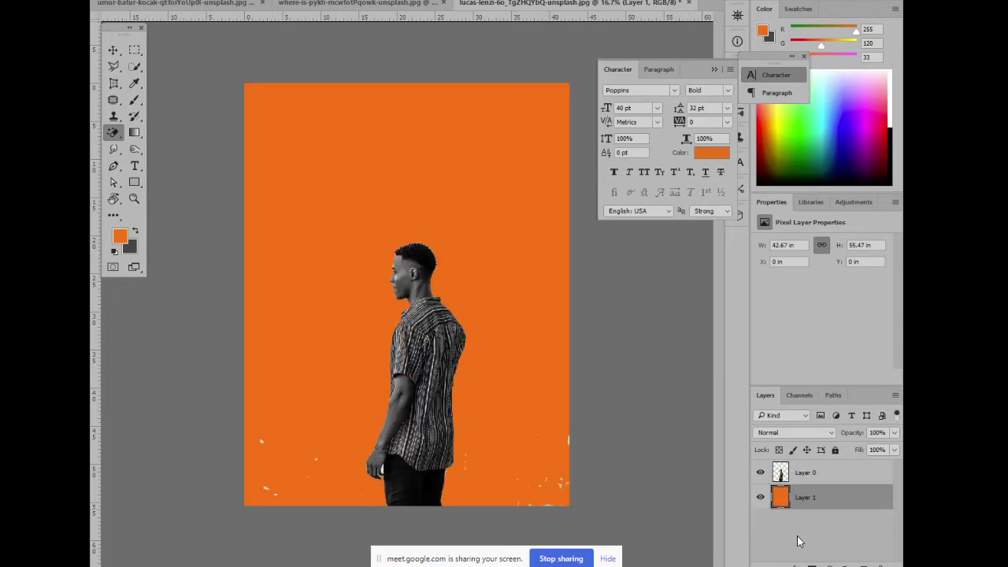
# Try erasing the lower-left specks, undo the stroke on the orange layer, and select the figure layer
pyautogui.rightClick(114, 116)
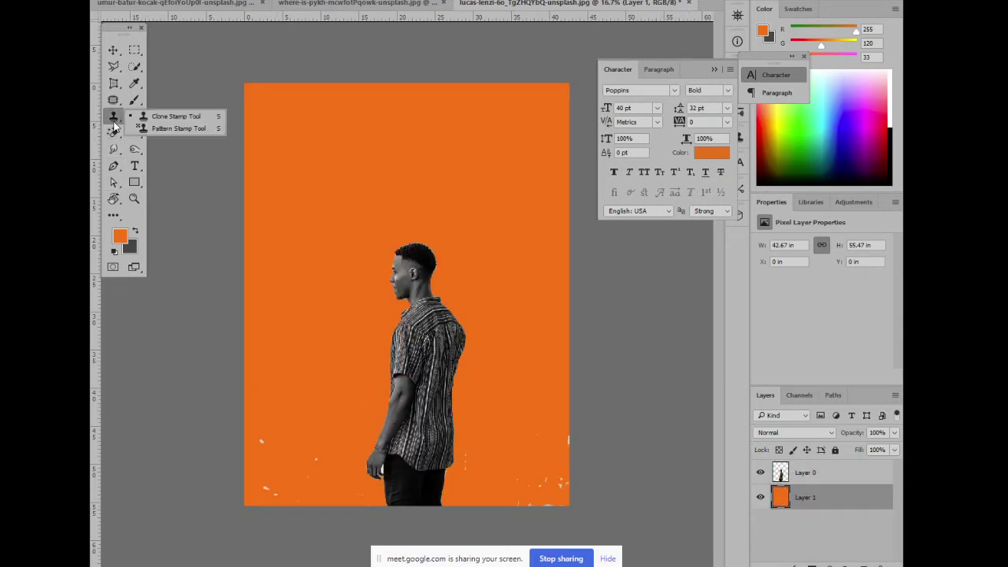
pyautogui.rightClick(114, 131)
pyautogui.click(166, 134)
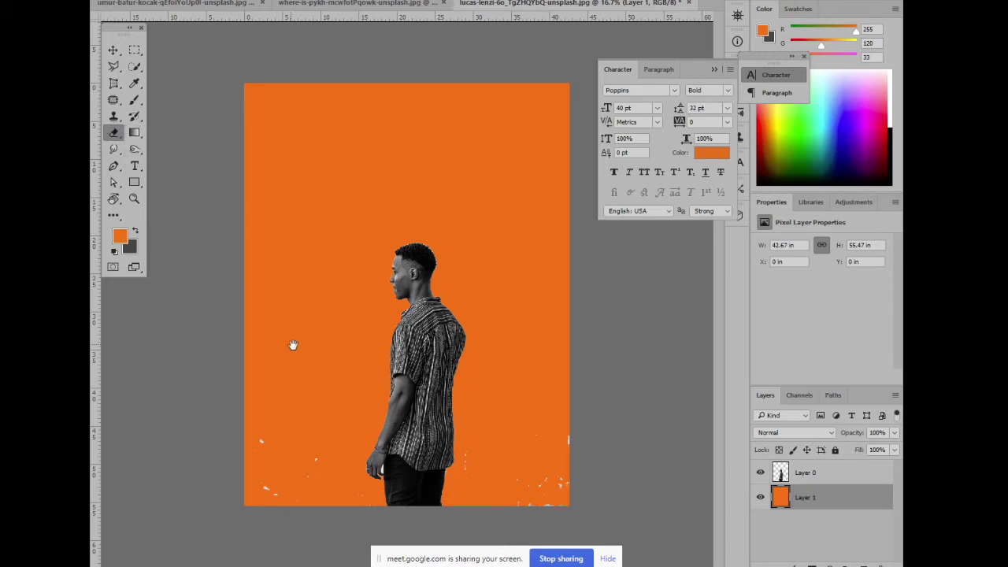
pyautogui.moveTo(267, 433); pyautogui.dragTo(268, 494)
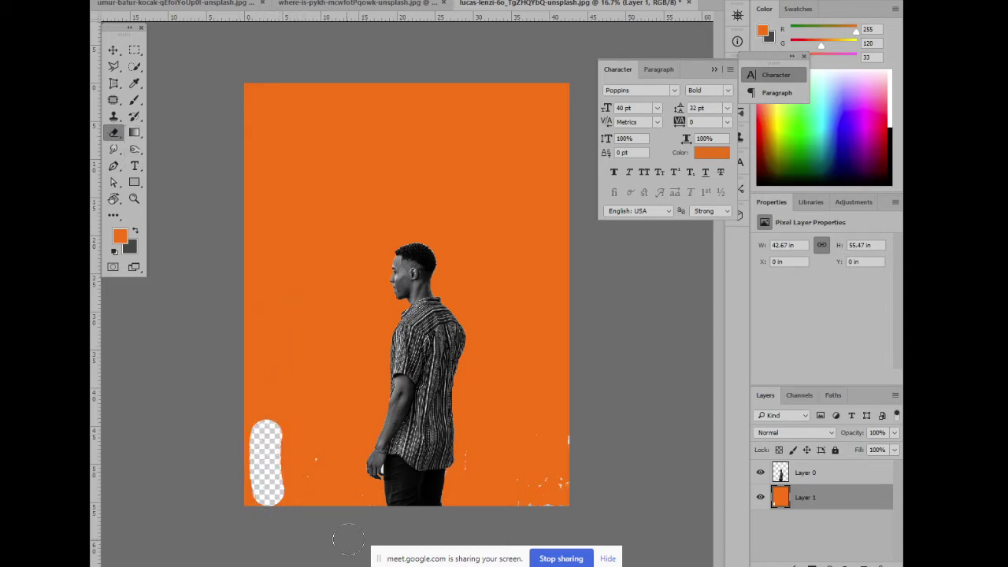
pyautogui.hotkey('ctrl', 'z')
pyautogui.click(822, 474)
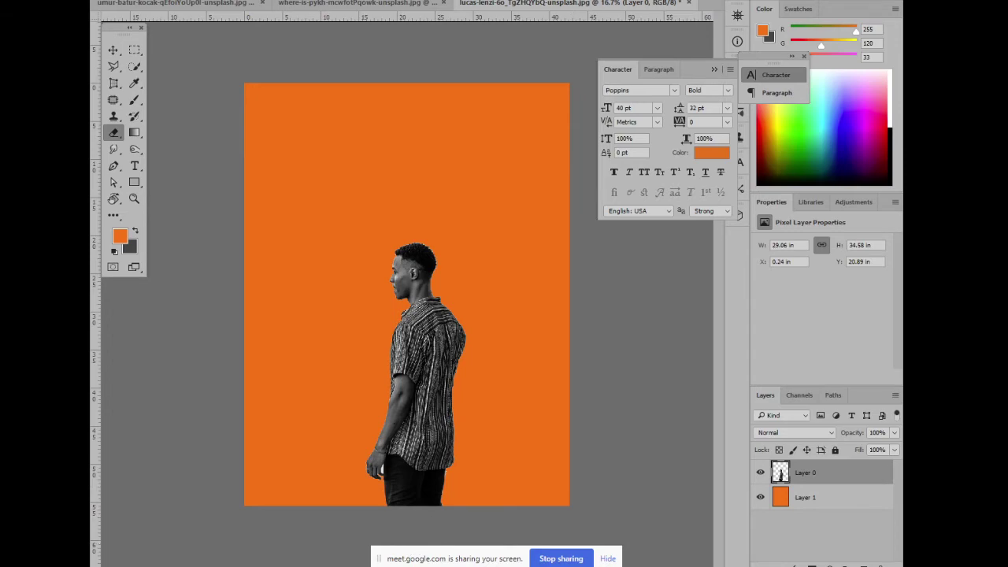
# Admit the video-call participant, dismiss the presenting notification, and zoom in on the figure
pyautogui.click(346, 512)
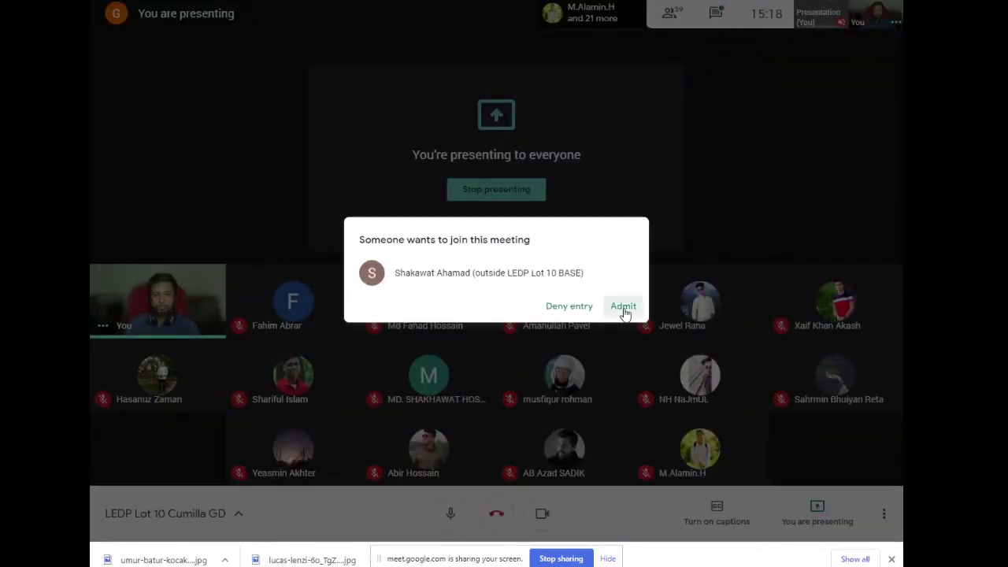
pyautogui.click(624, 306)
pyautogui.hotkey('alt', 'Tab')
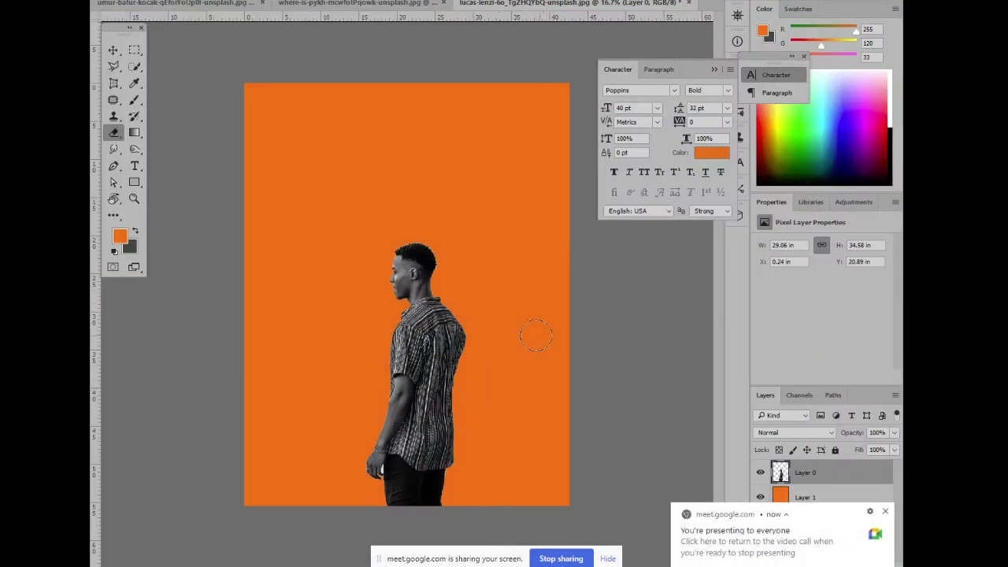
pyautogui.click(887, 512)
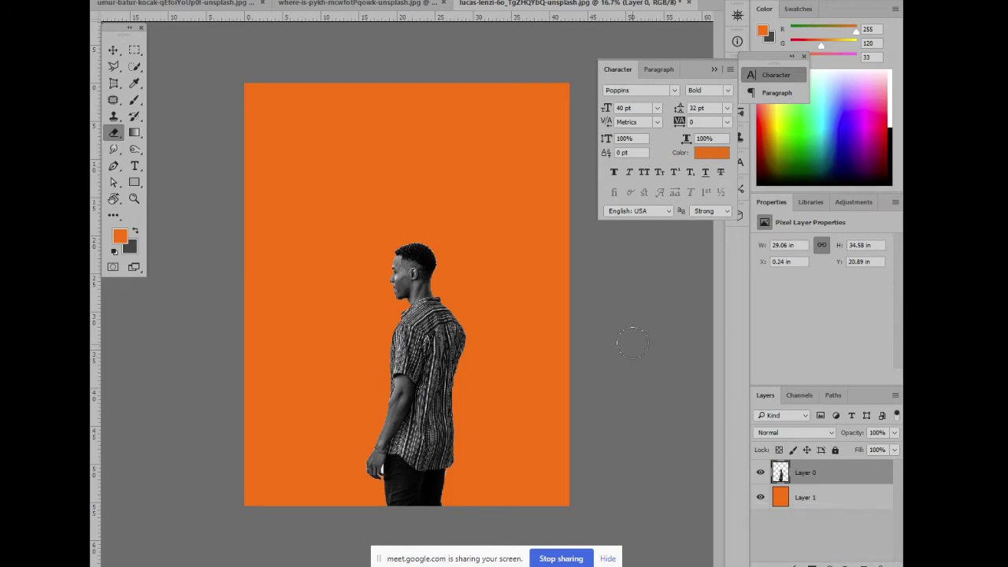
pyautogui.hotkey('ctrl', '+')
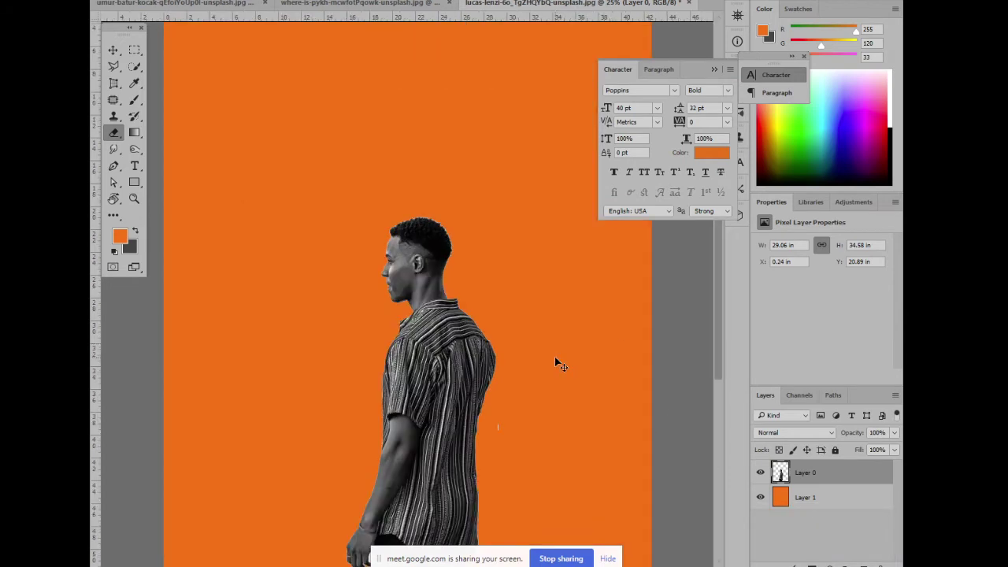
pyautogui.hotkey('ctrl', '+')
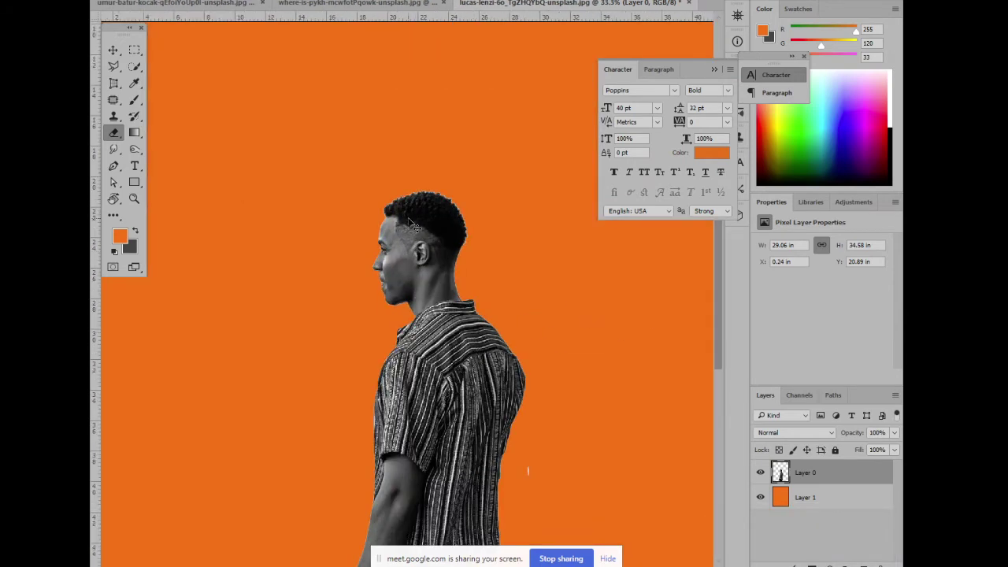
# Close the striped-shirt and woman documents without saving
pyautogui.hotkey('ctrl', 'w')
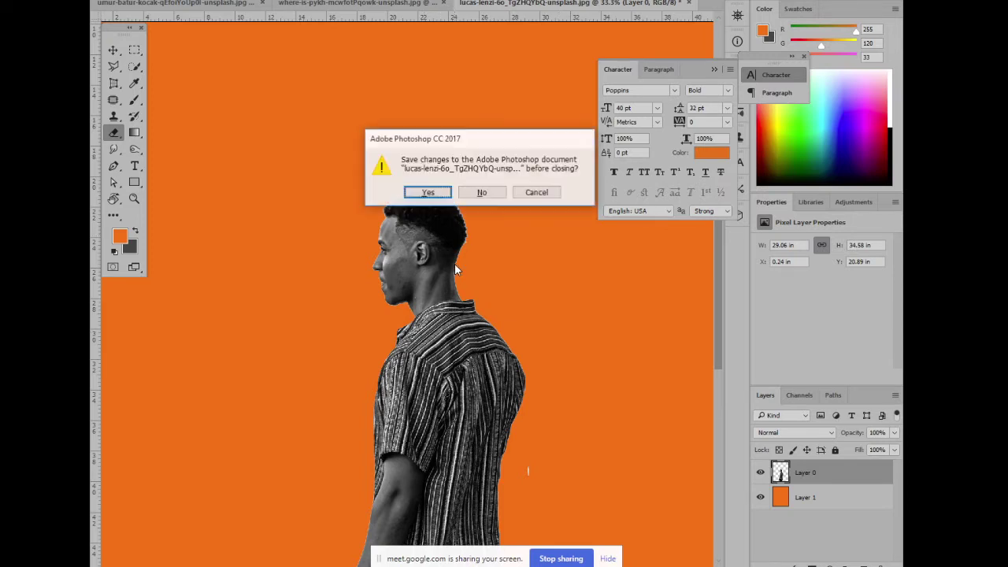
pyautogui.press('Tab')
pyautogui.press('Return')
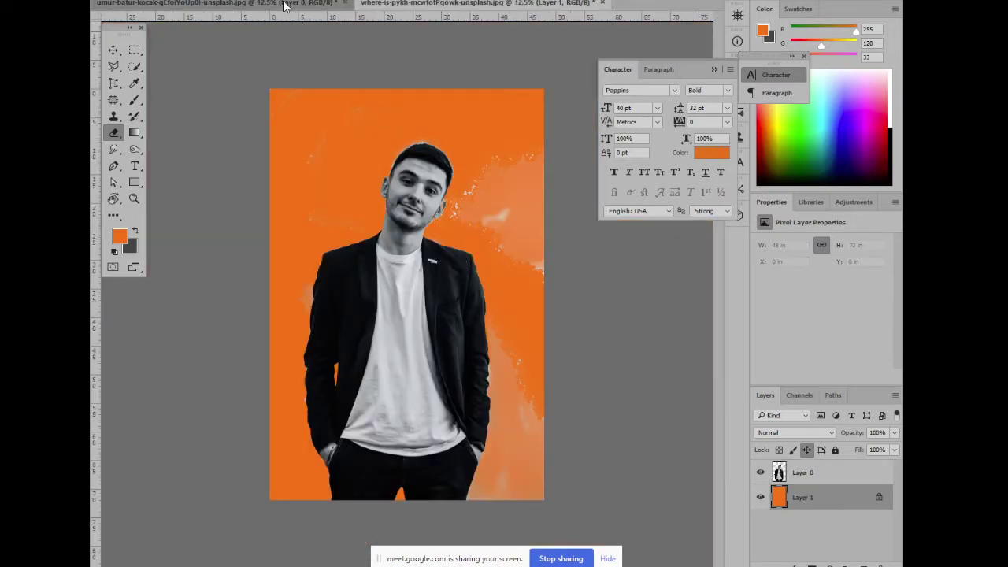
pyautogui.click(237, 4)
pyautogui.hotkey('ctrl', 'w')
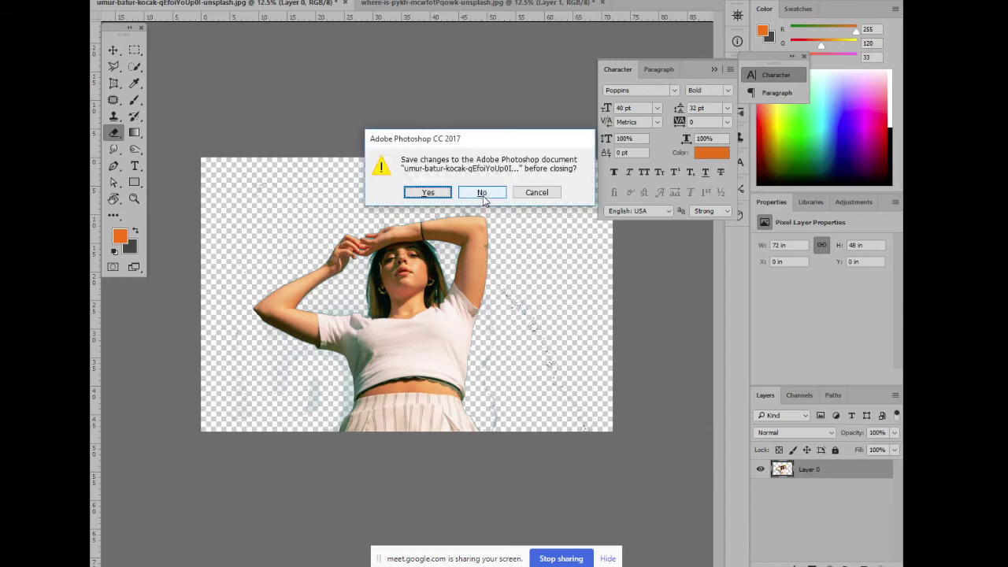
pyautogui.click(480, 192)
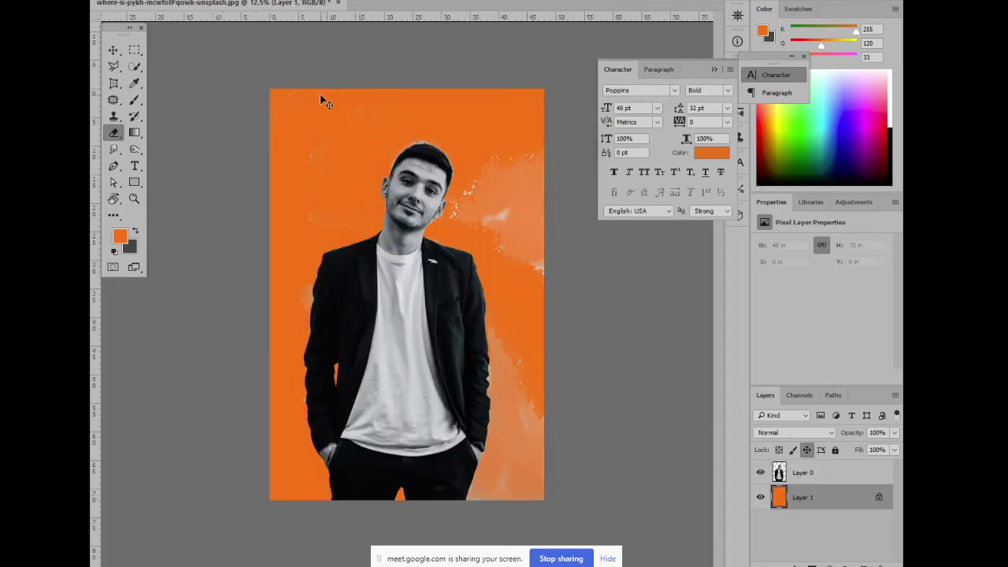
# Close the blazer-man composite without saving and reopen the original where-is-pykh photo
pyautogui.hotkey('ctrl', 'w')
pyautogui.press('Tab')
pyautogui.press('Return')
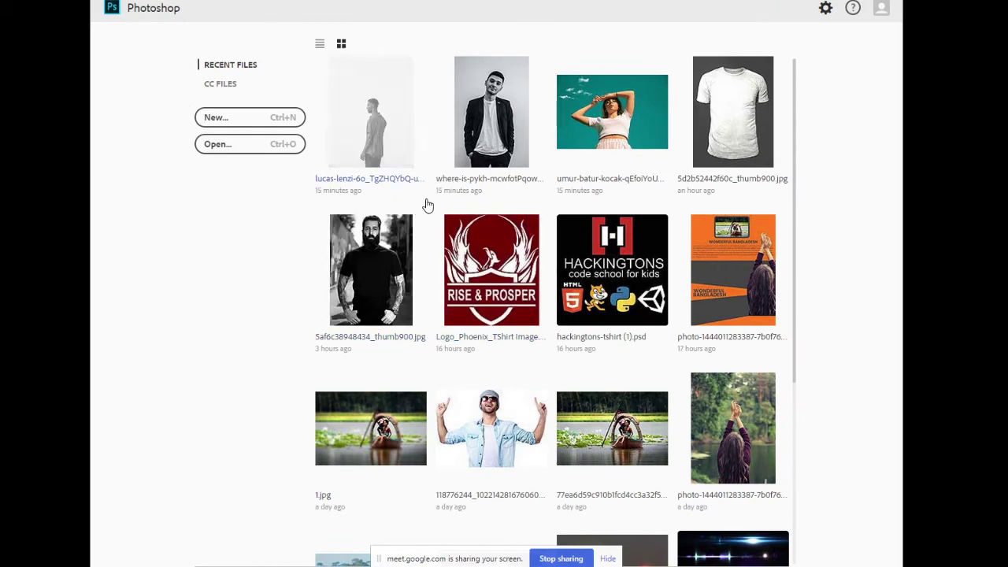
pyautogui.click(507, 95)
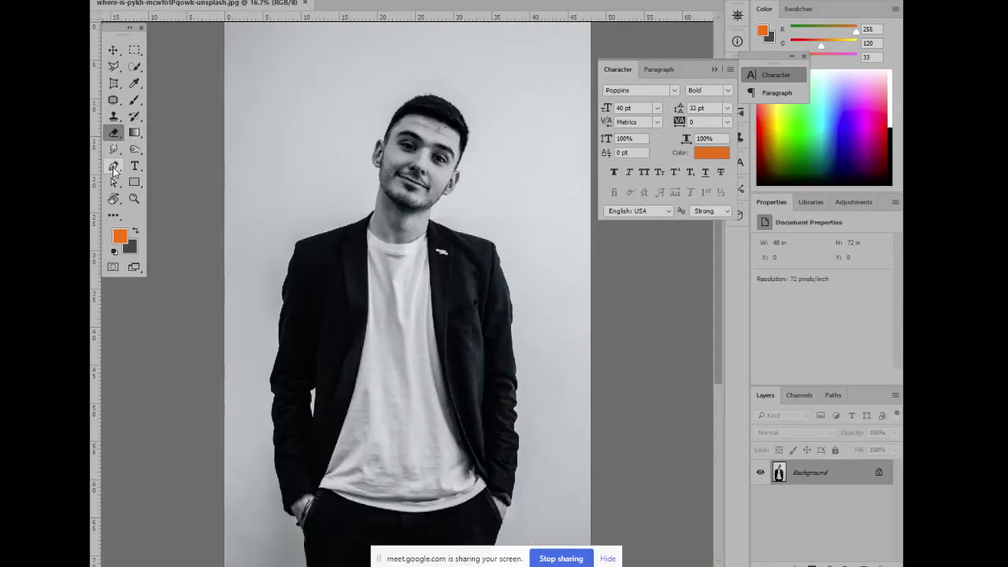
# Start a Pen path with the first anchor at the jeans' bottom edge
pyautogui.click(114, 166)
pyautogui.hotkey('ctrl', '+')
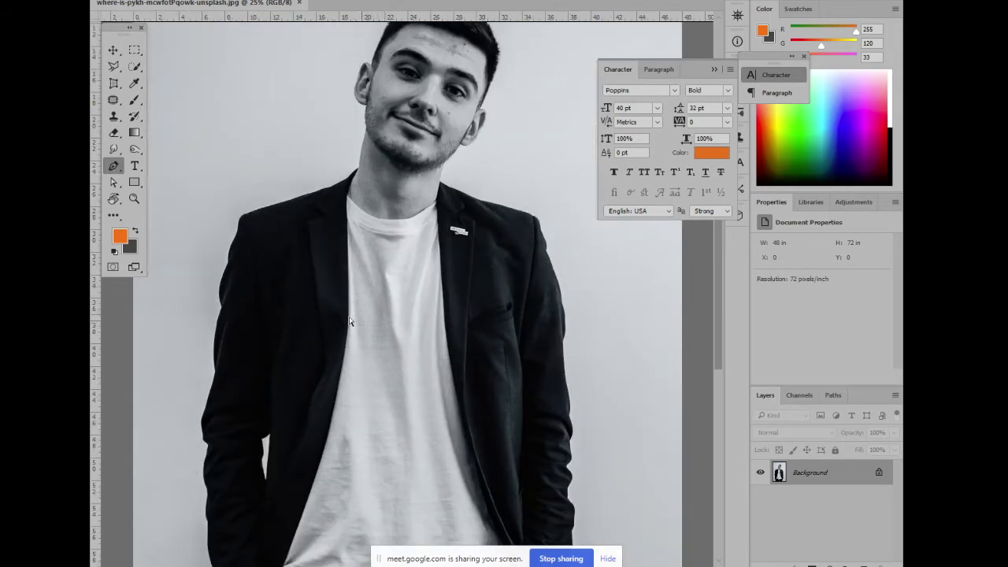
pyautogui.hotkey('ctrl', '+')
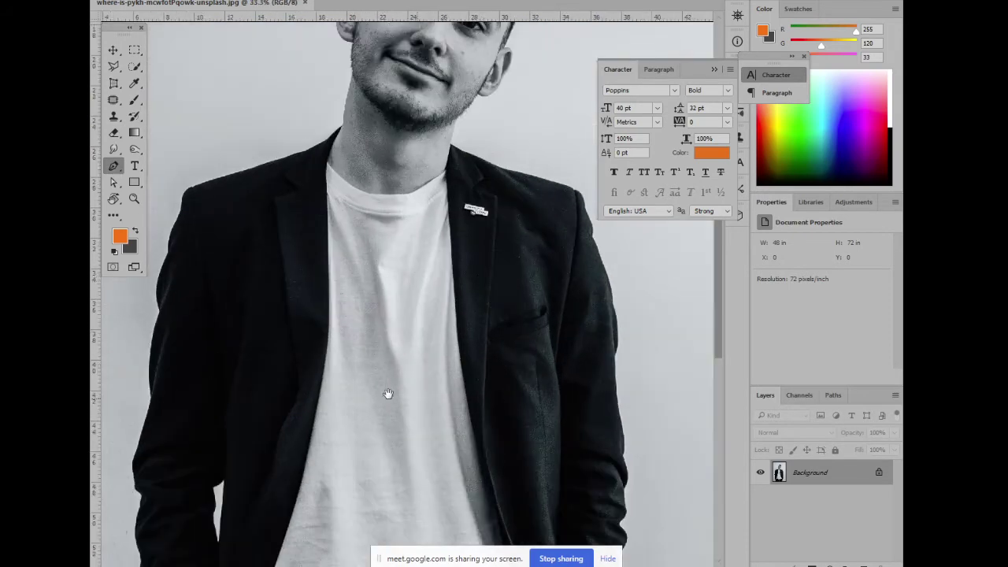
pyautogui.moveTo(389, 397); pyautogui.dragTo(367, 178)
pyautogui.moveTo(349, 403); pyautogui.dragTo(365, 261)
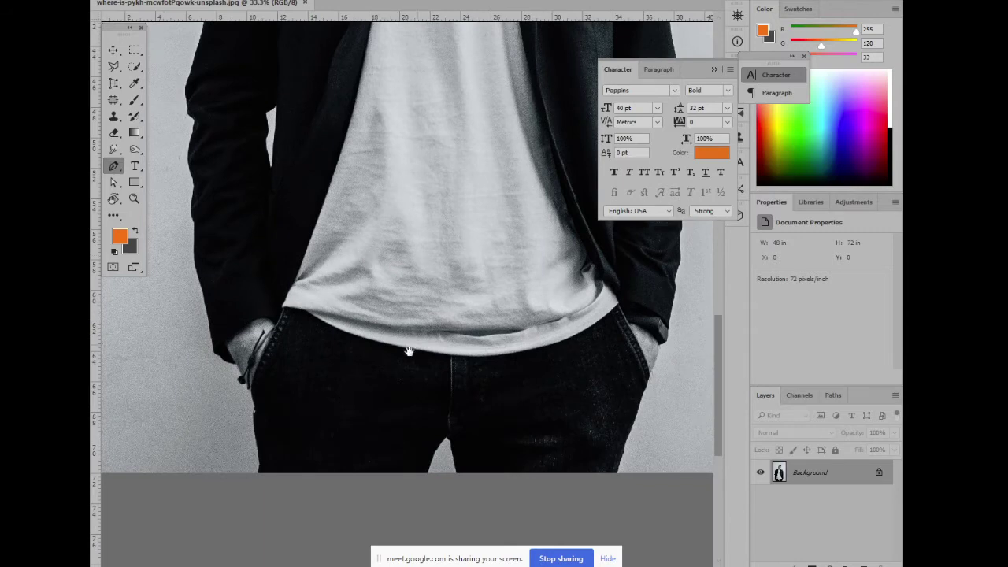
pyautogui.scroll(-3, 371, 272)
pyautogui.hotkey('ctrl', '+')
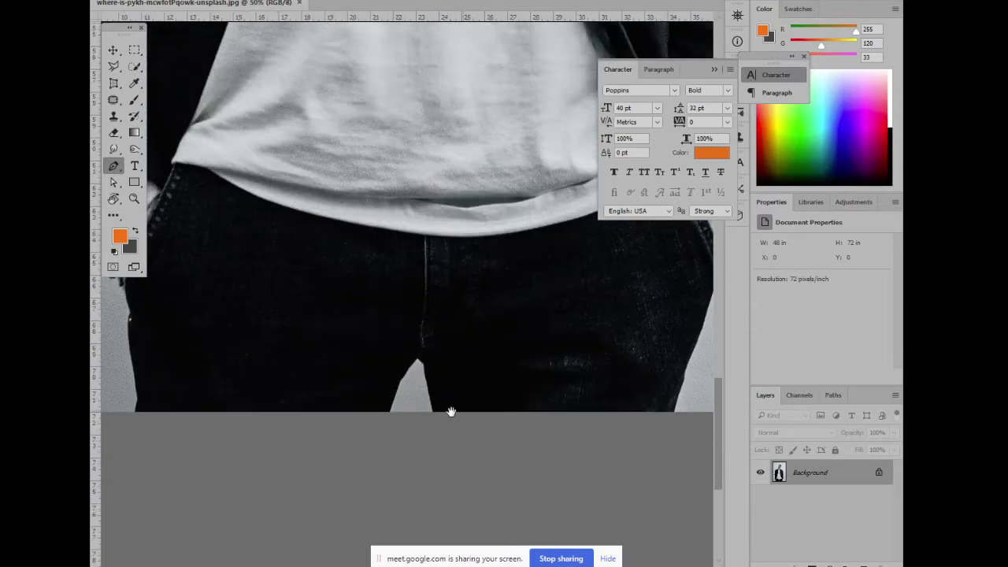
pyautogui.moveTo(449, 412); pyautogui.dragTo(457, 349)
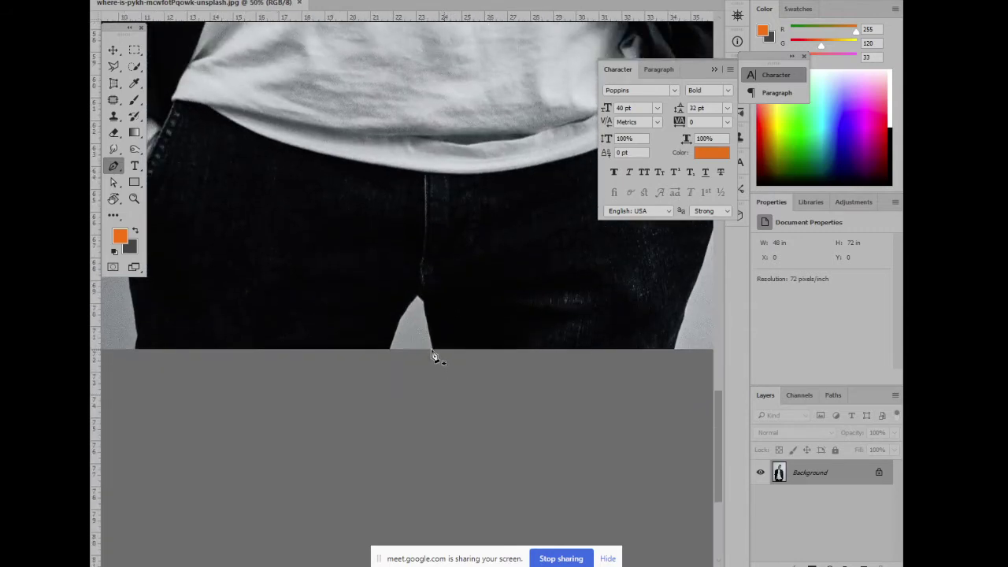
pyautogui.click(434, 350)
# Add anchors at the jeans' bottom-left corner and a curved point along the leg's edge
pyautogui.moveTo(214, 315); pyautogui.dragTo(450, 423)
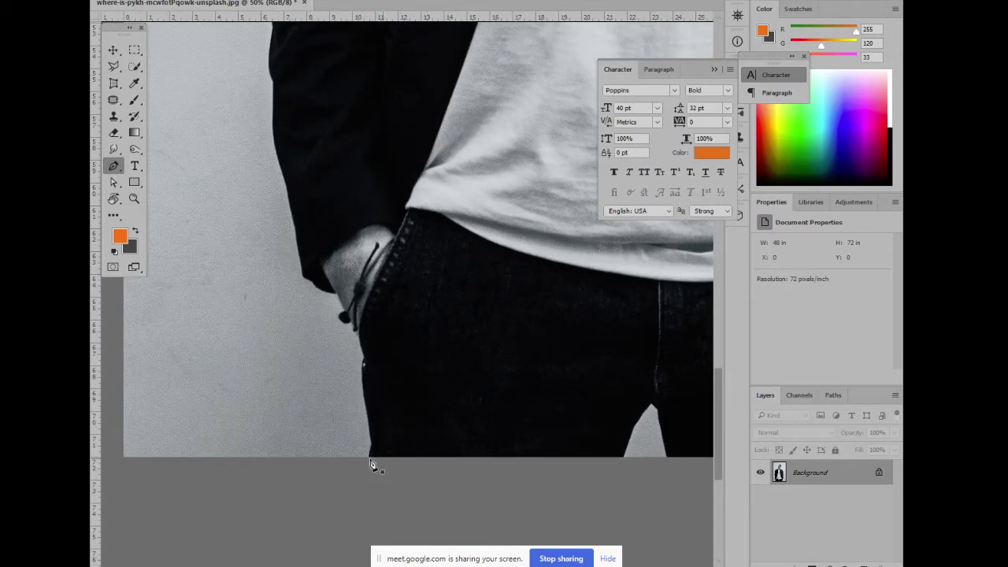
pyautogui.click(370, 457)
pyautogui.moveTo(410, 414); pyautogui.dragTo(444, 418)
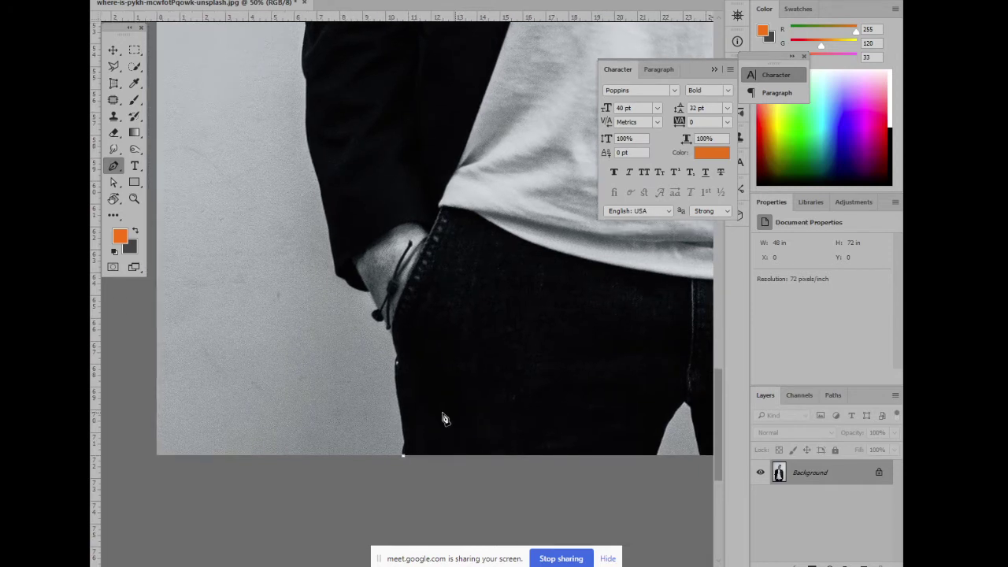
pyautogui.hotkey('ctrl', '+')
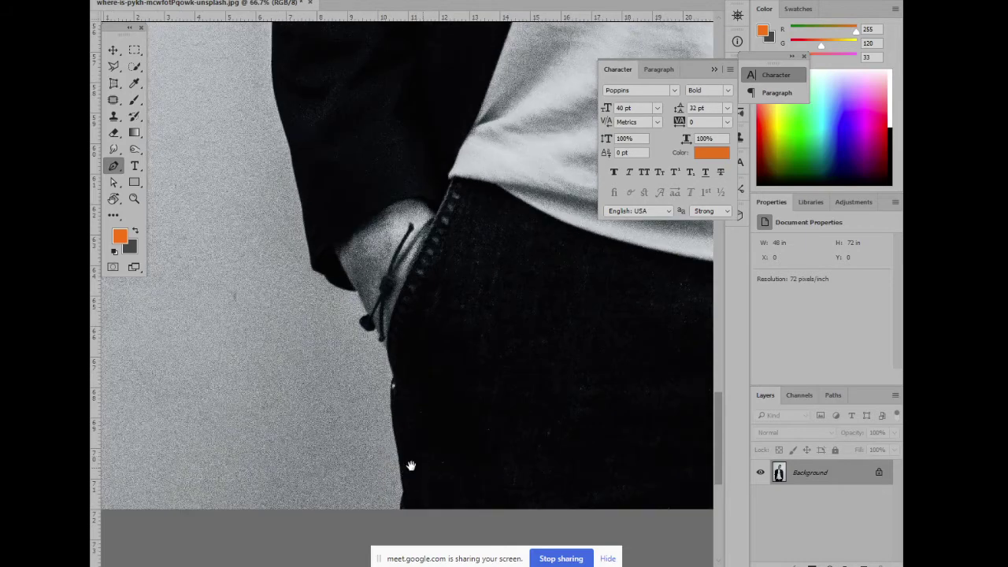
pyautogui.moveTo(412, 466)
pyautogui.mouseDown()
pyautogui.moveTo(438, 359)
pyautogui.moveTo(464, 339)
pyautogui.mouseUp()
pyautogui.click(427, 400)
pyautogui.hotkey('ctrl', '+')
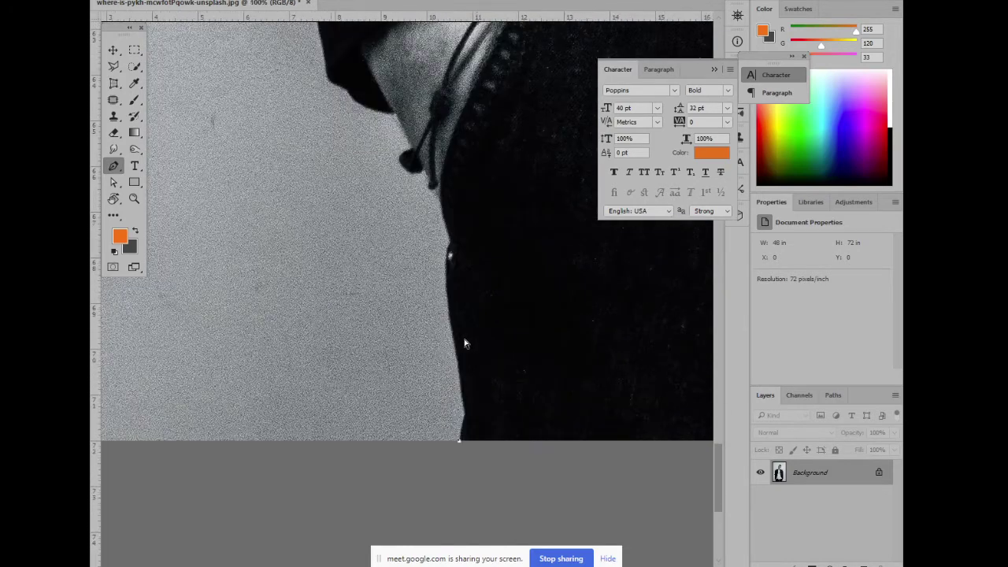
pyautogui.moveTo(432, 404); pyautogui.dragTo(457, 398)
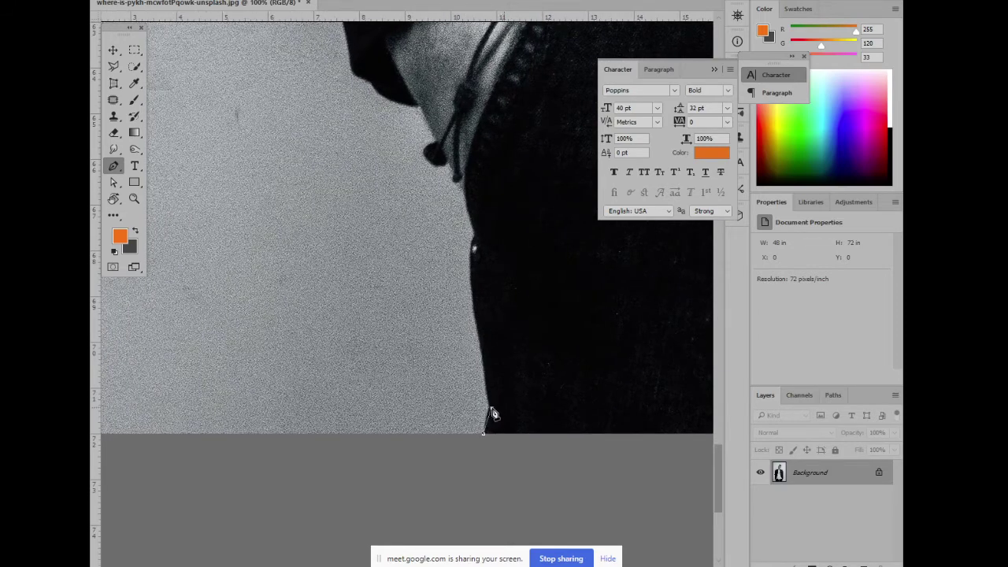
pyautogui.moveTo(490, 408); pyautogui.dragTo(499, 405)
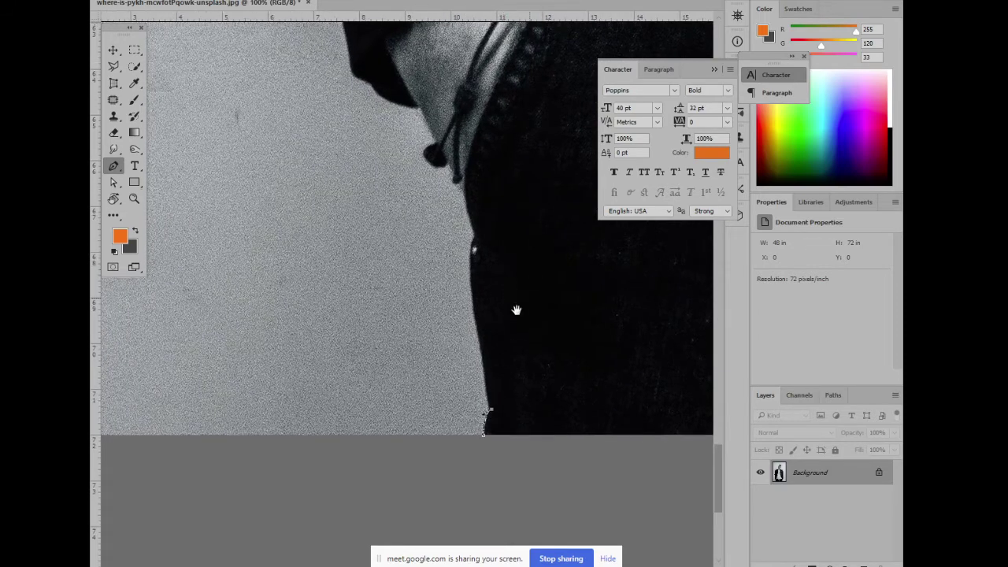
# Extend the path with curved points up the leg, around the hand and wrist, to the jacket hem
pyautogui.scroll(3, 489, 347)
pyautogui.moveTo(465, 342); pyautogui.dragTo(483, 323)
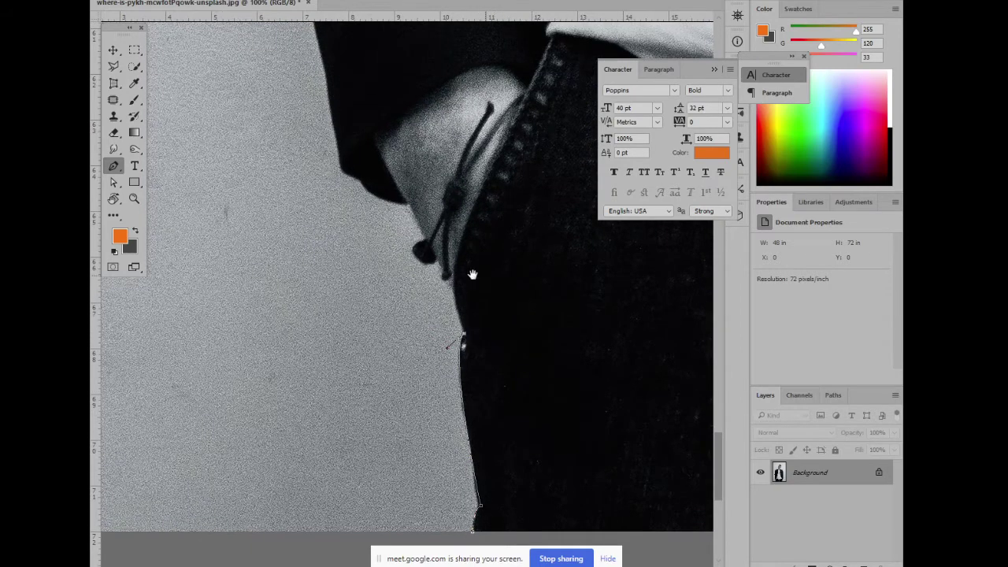
pyautogui.scroll(3, 473, 275)
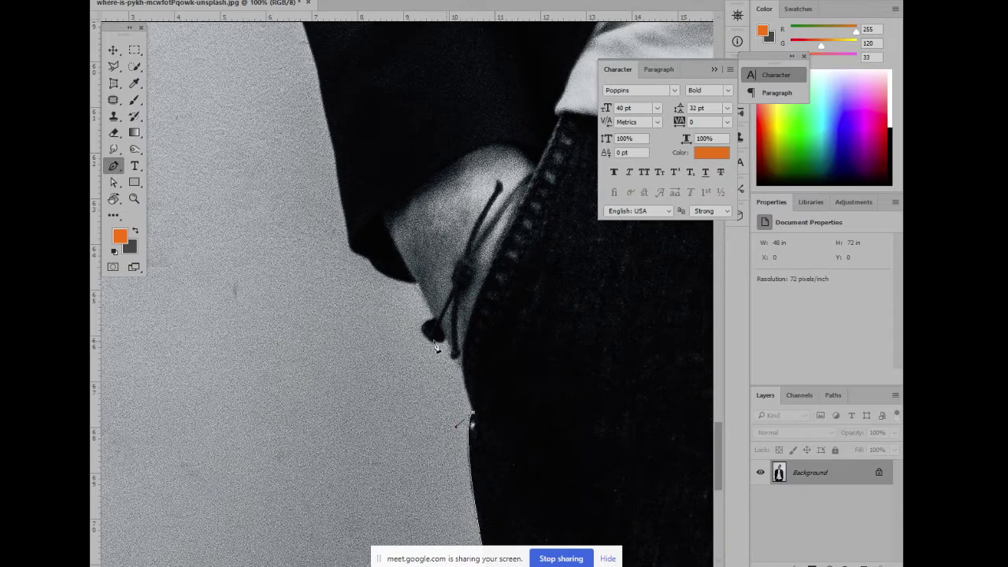
pyautogui.moveTo(455, 353); pyautogui.dragTo(430, 334)
pyautogui.scroll(3, 417, 337)
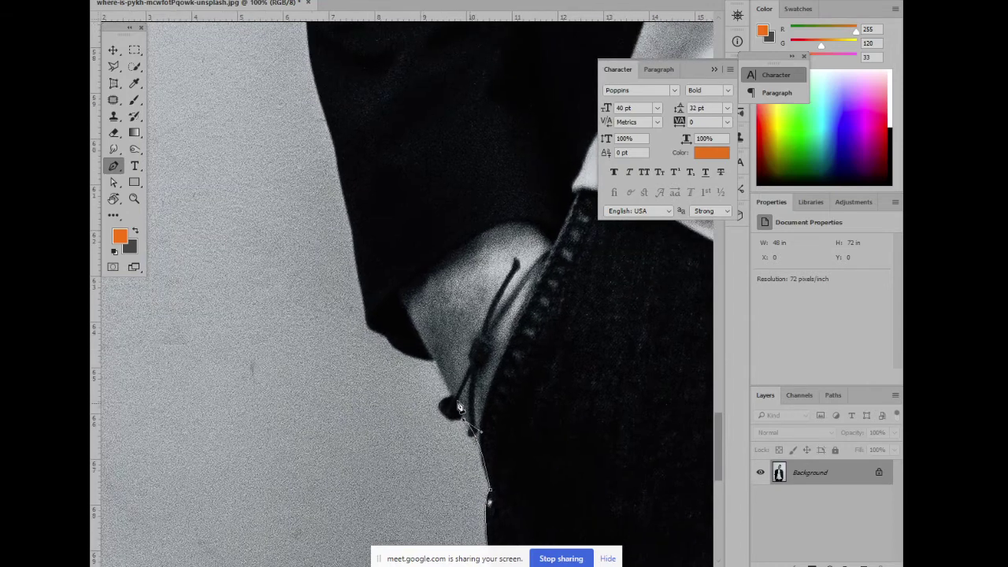
pyautogui.moveTo(396, 348); pyautogui.dragTo(434, 424)
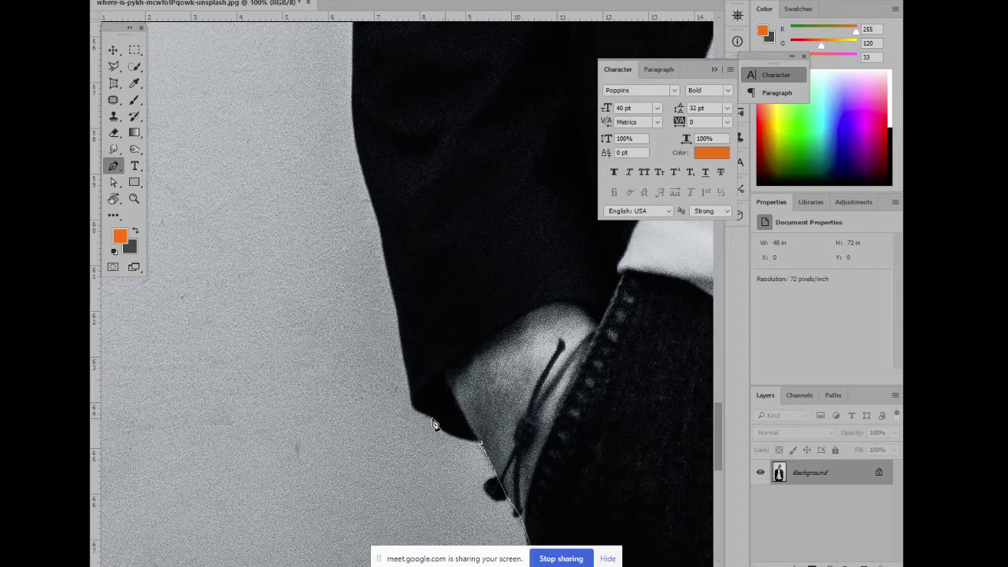
pyautogui.moveTo(433, 426); pyautogui.dragTo(423, 392)
pyautogui.scroll(1, 389, 386)
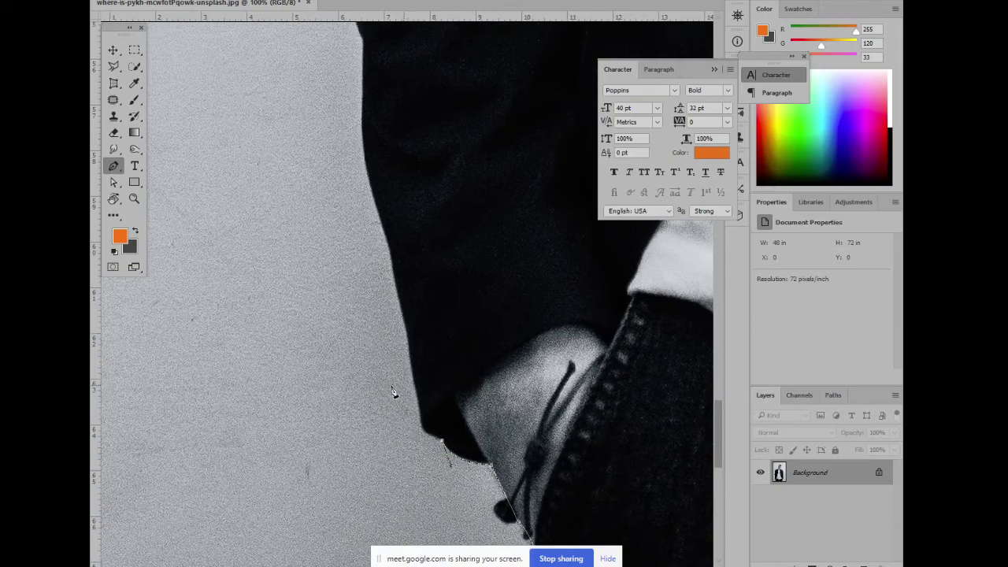
pyautogui.scroll(1, 402, 398)
pyautogui.scroll(1, 315, 197)
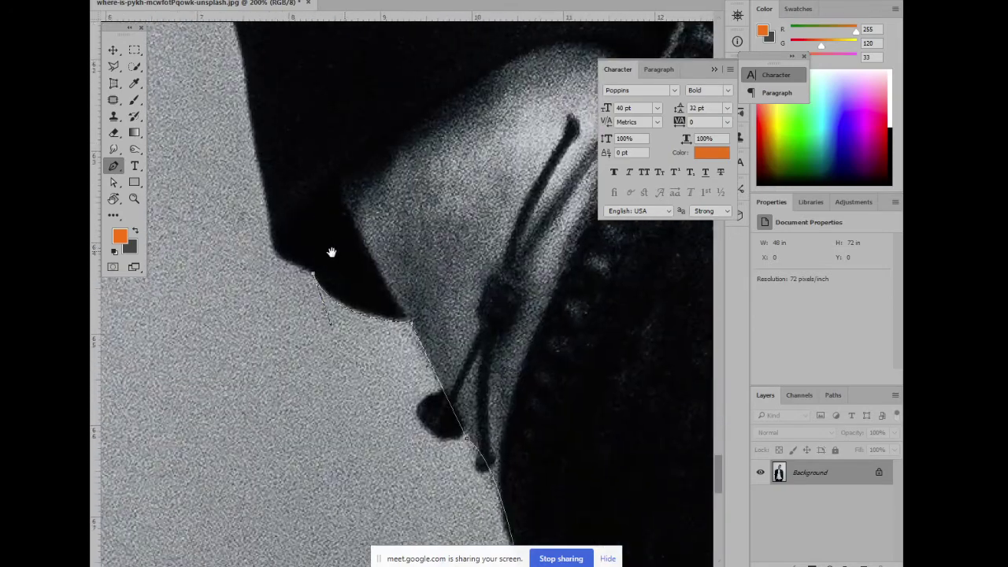
pyautogui.moveTo(333, 252); pyautogui.dragTo(366, 345)
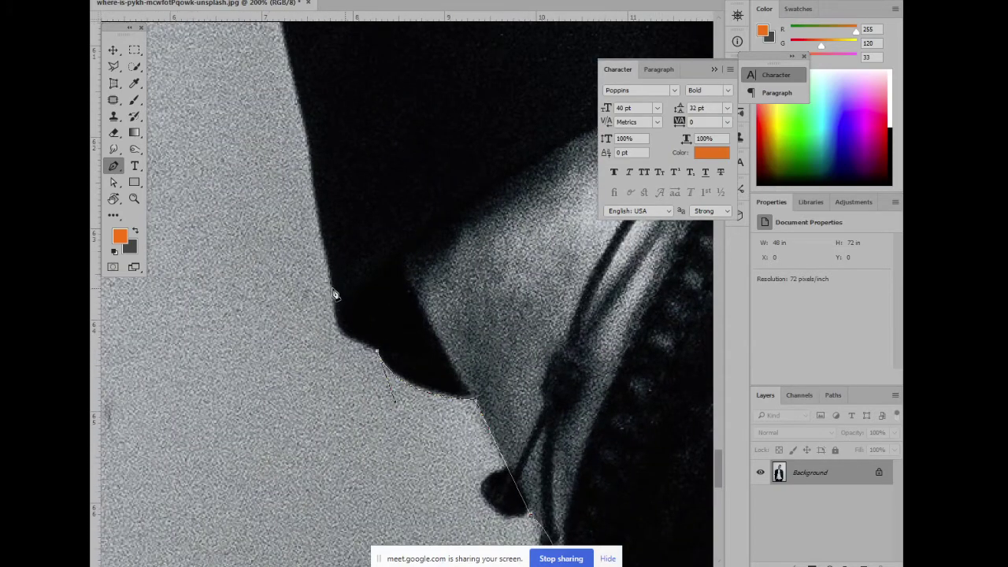
pyautogui.moveTo(332, 289); pyautogui.dragTo(335, 238)
pyautogui.moveTo(337, 157); pyautogui.dragTo(394, 315)
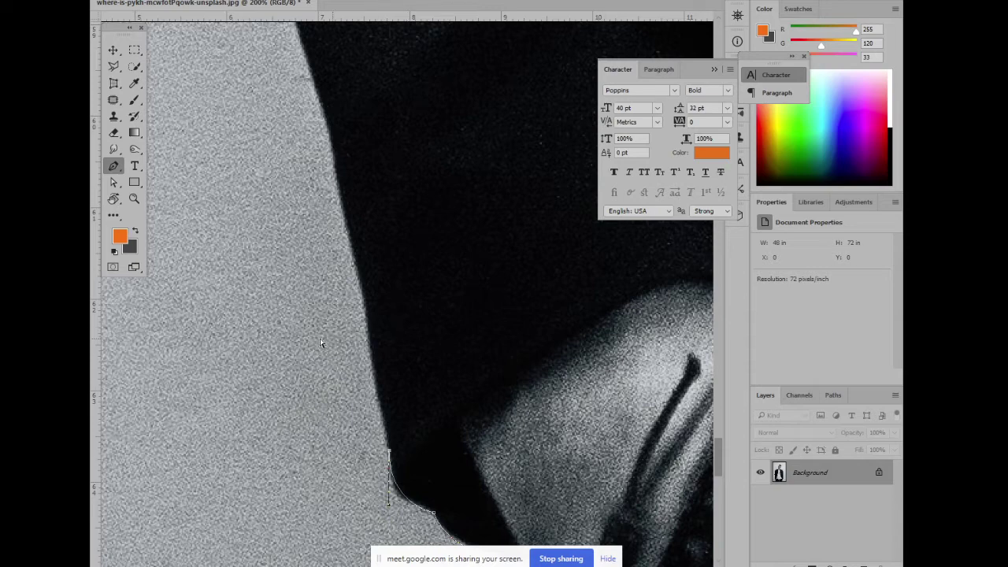
# Zoom out to the path's end and try anchors up the jacket edge, undoing the misplaced ones
pyautogui.hotkey('ctrl', '-')
pyautogui.moveTo(419, 326); pyautogui.dragTo(440, 375)
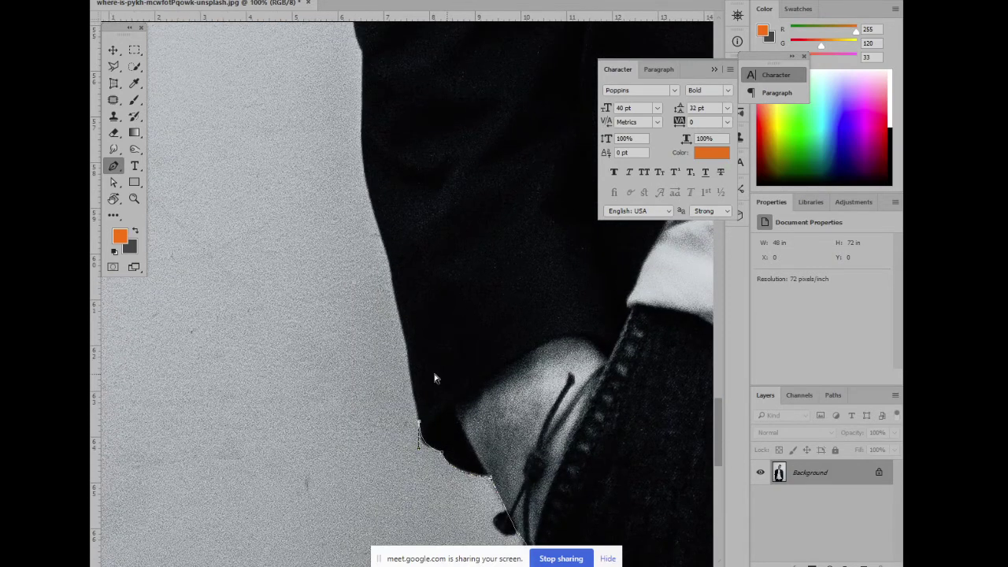
pyautogui.scroll(1, 434, 377)
pyautogui.scroll(1, 418, 443)
pyautogui.scroll(1, 401, 315)
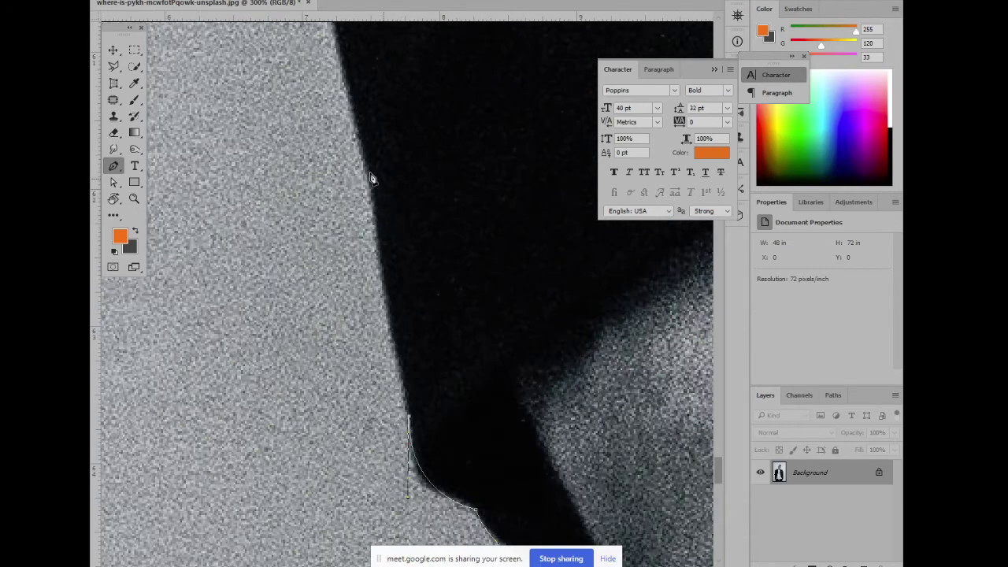
pyautogui.click(376, 207)
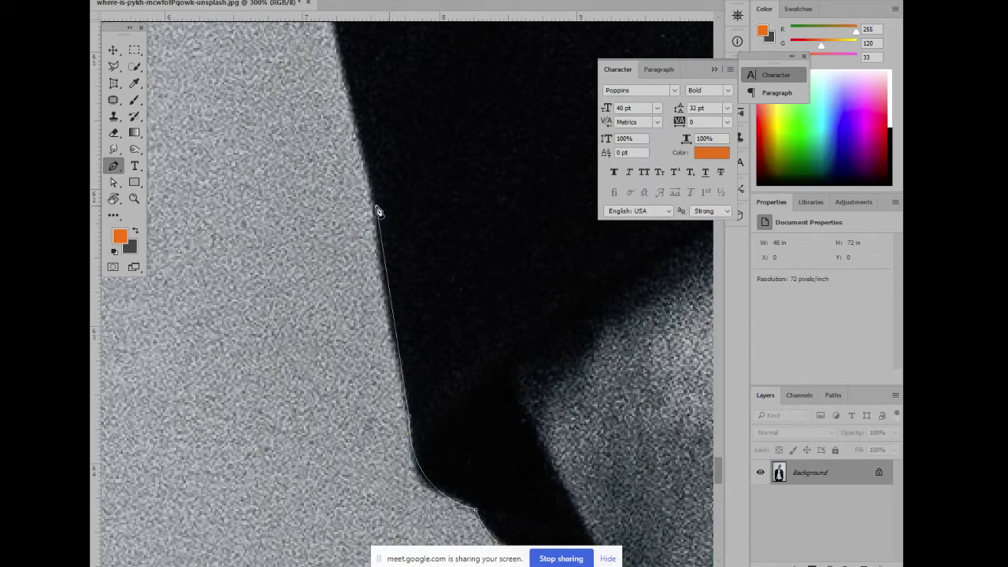
pyautogui.click(368, 138)
pyautogui.moveTo(367, 138); pyautogui.dragTo(378, 136)
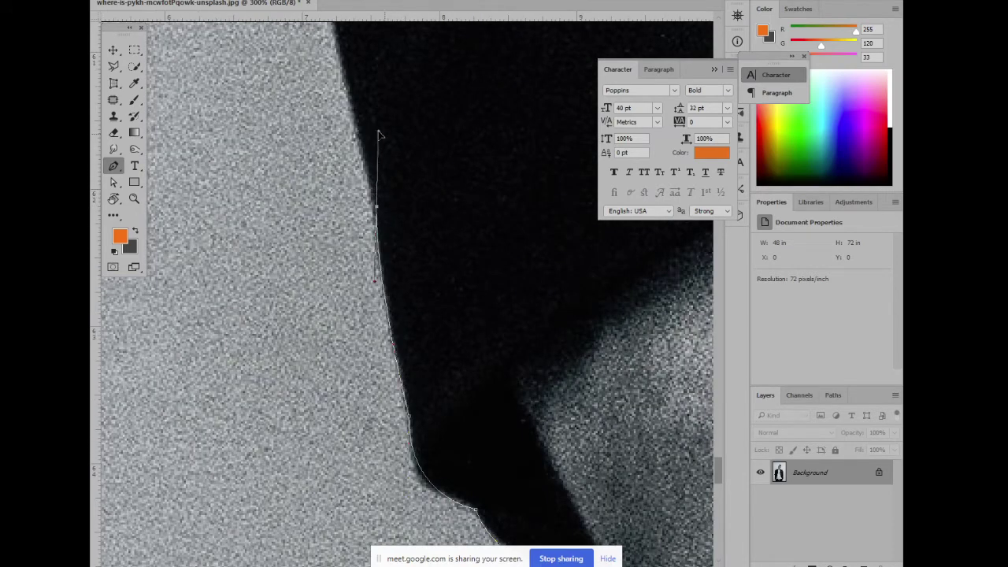
pyautogui.hotkey('ctrl', 'alt', 'z')
pyautogui.hotkey('ctrl', 'alt', 'z')
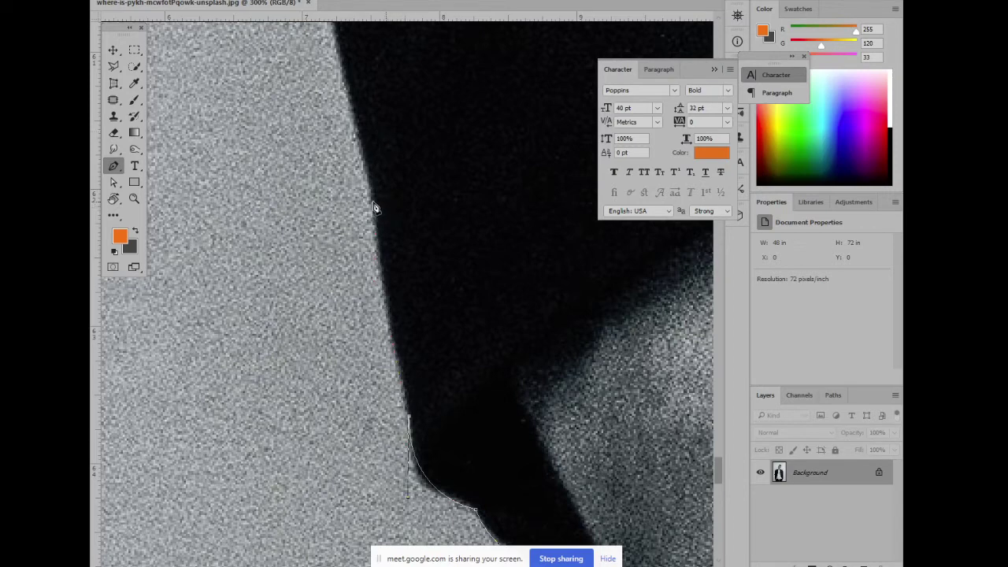
# Add curved anchors up the jacket's left edge, including a smooth one on its bulge
pyautogui.moveTo(374, 203)
pyautogui.mouseDown()
pyautogui.moveTo(372, 167)
pyautogui.moveTo(446, 360)
pyautogui.mouseUp()
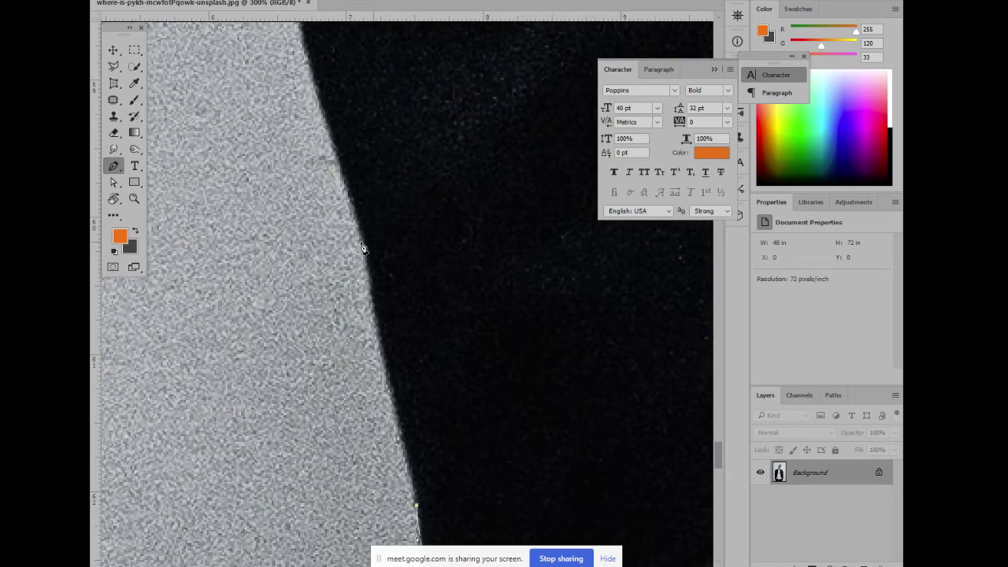
pyautogui.moveTo(361, 247); pyautogui.dragTo(355, 206)
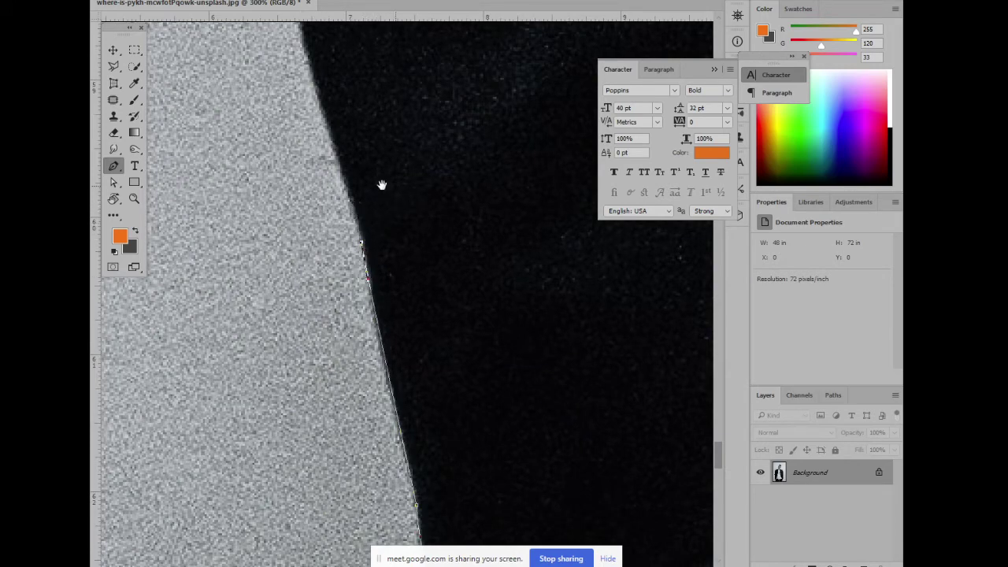
pyautogui.moveTo(383, 184)
pyautogui.mouseDown()
pyautogui.moveTo(448, 504)
pyautogui.moveTo(386, 303)
pyautogui.mouseUp()
pyautogui.scroll(-1, 386, 303)
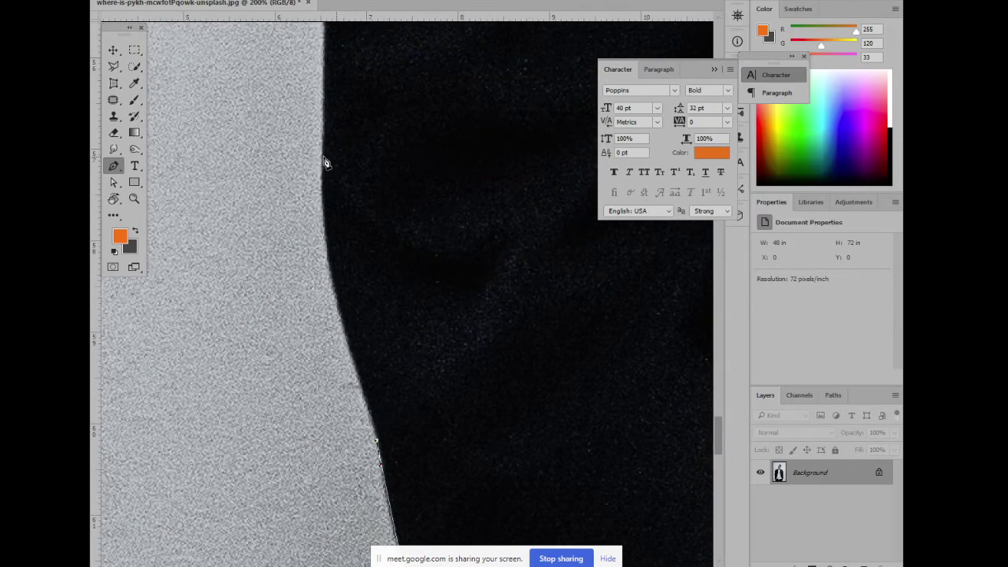
pyautogui.moveTo(323, 158); pyautogui.dragTo(329, 71)
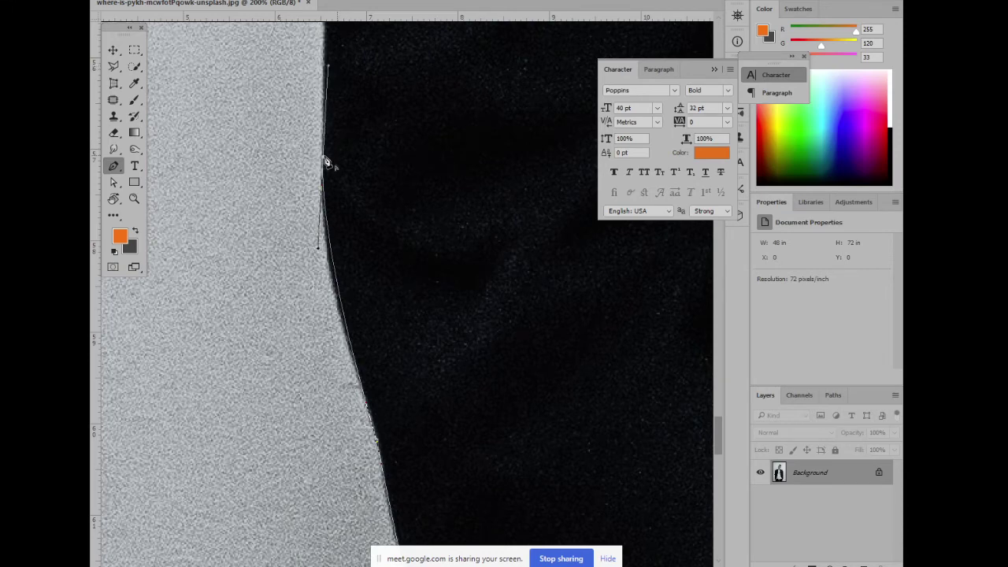
pyautogui.moveTo(371, 122); pyautogui.dragTo(360, 390)
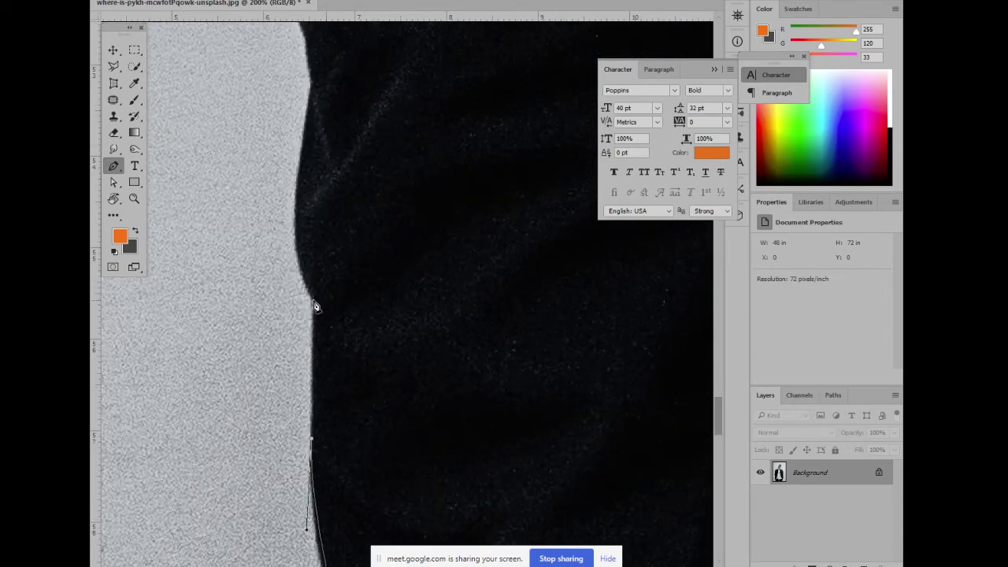
pyautogui.moveTo(346, 232); pyautogui.dragTo(305, 356)
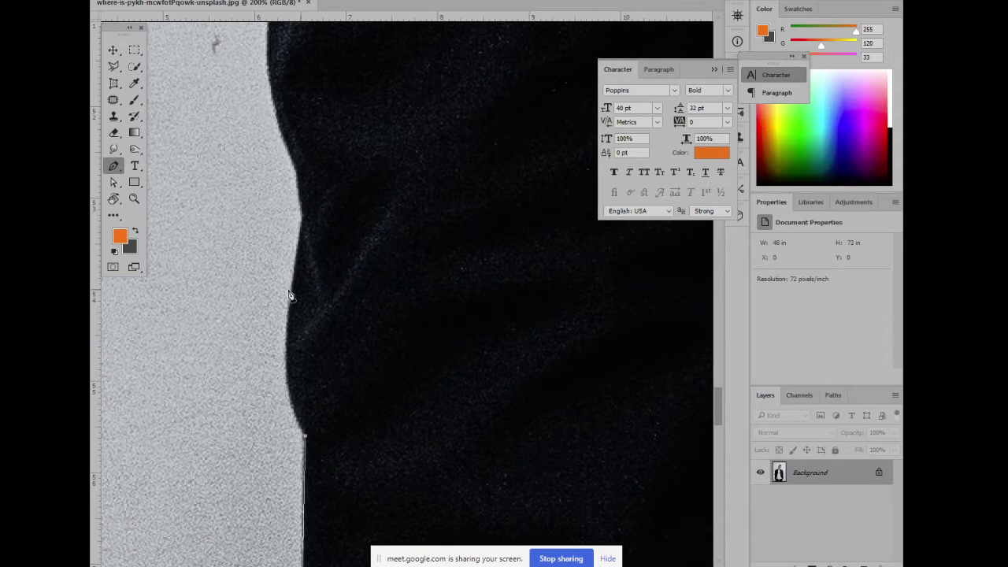
pyautogui.moveTo(293, 284); pyautogui.dragTo(313, 184)
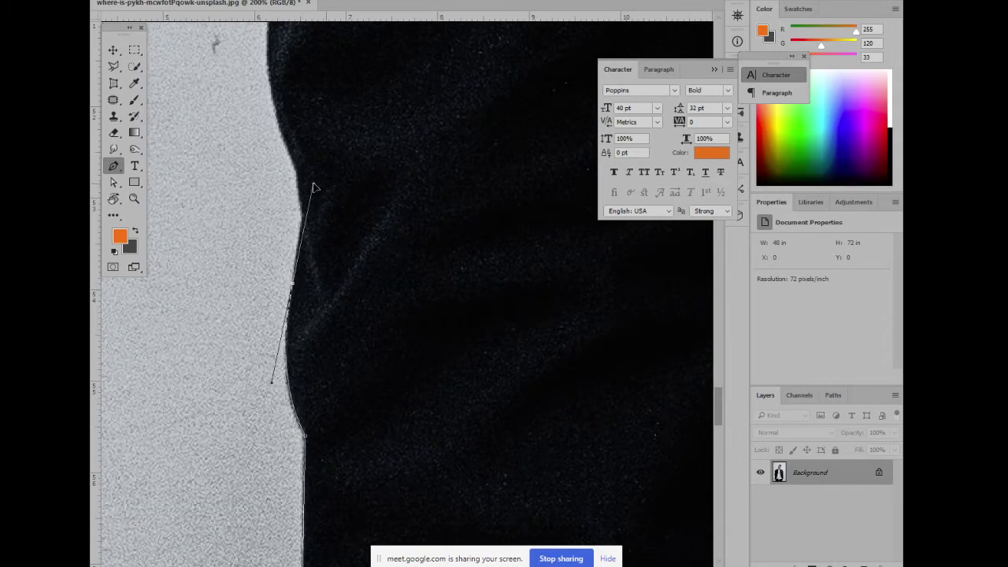
# Add anchors where the jacket edge bends and drop the top anchor's upward handle
pyautogui.moveTo(329, 235); pyautogui.dragTo(394, 327)
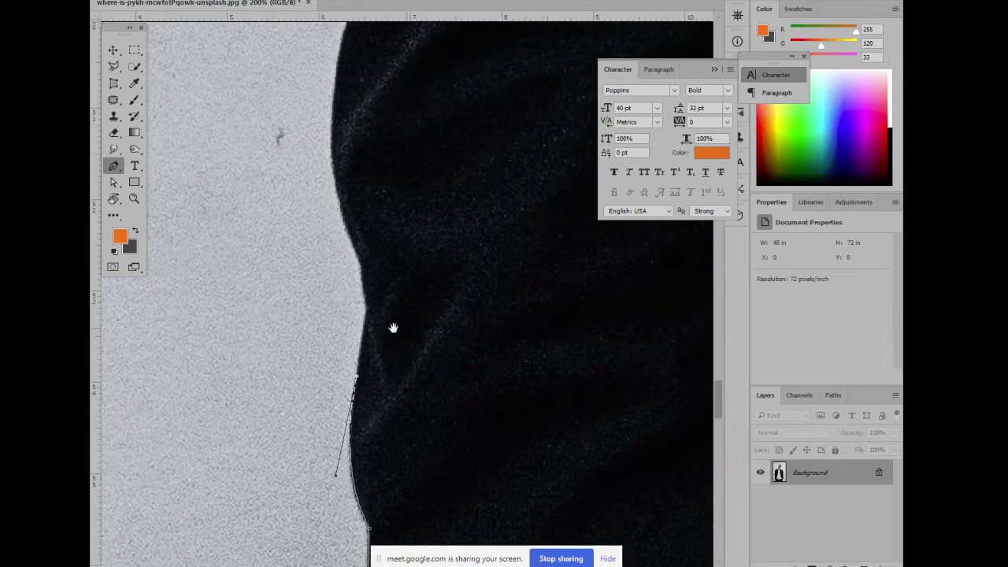
pyautogui.click(366, 311)
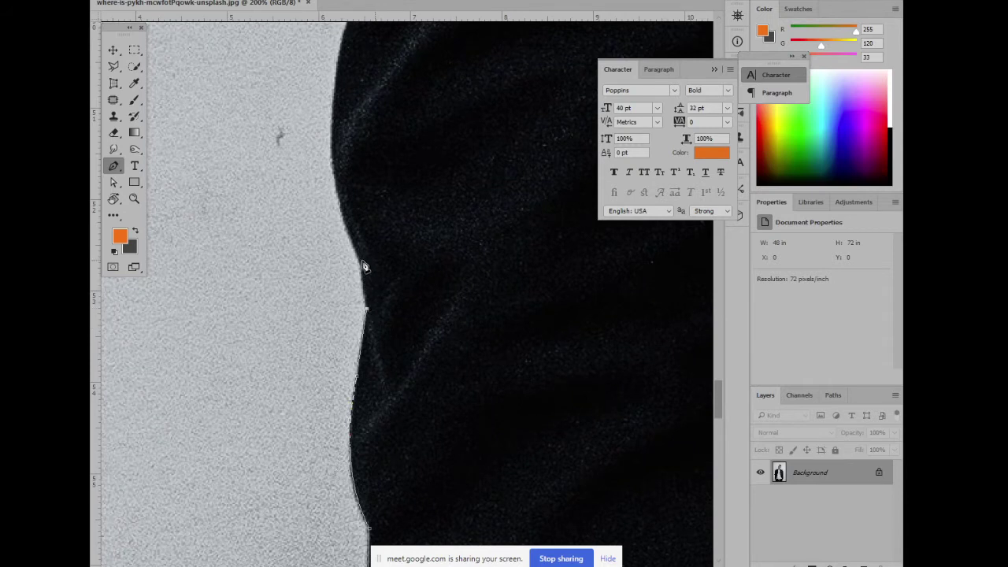
pyautogui.moveTo(363, 261); pyautogui.dragTo(366, 273)
pyautogui.moveTo(401, 241)
pyautogui.mouseDown()
pyautogui.moveTo(477, 354)
pyautogui.moveTo(432, 375)
pyautogui.mouseUp()
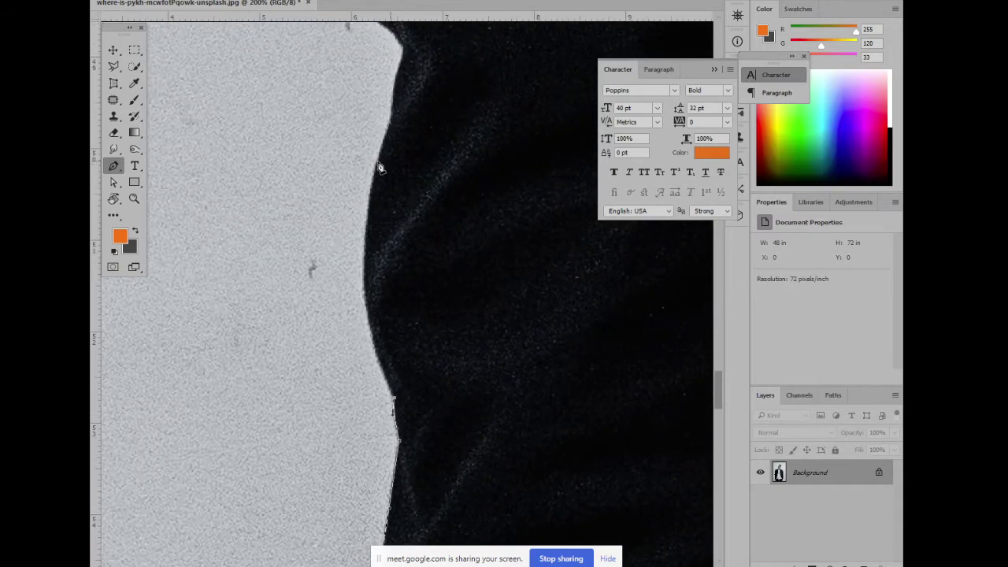
pyautogui.moveTo(377, 163)
pyautogui.mouseDown()
pyautogui.moveTo(415, 89)
pyautogui.moveTo(419, 29)
pyautogui.mouseUp()
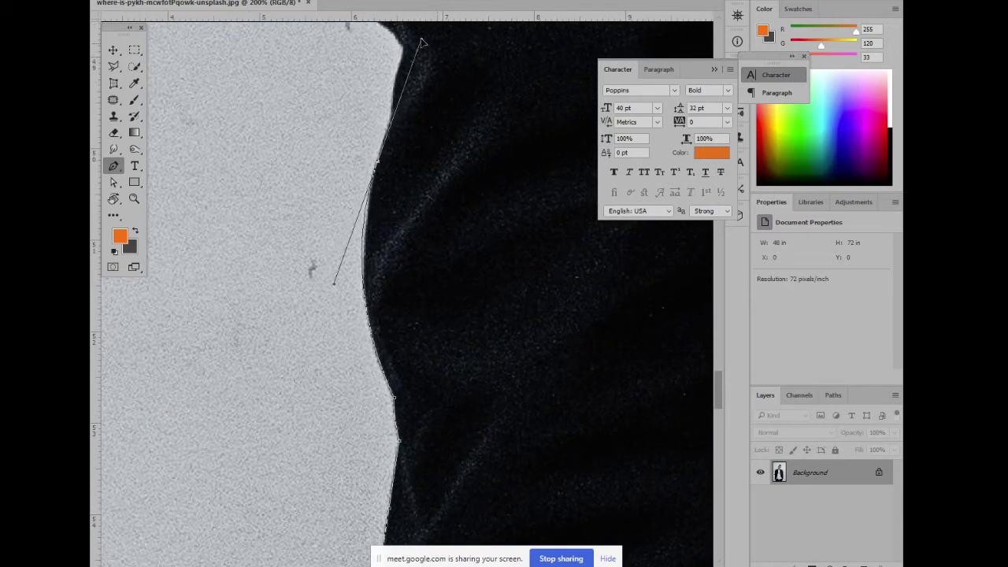
pyautogui.scroll(2, 428, 264)
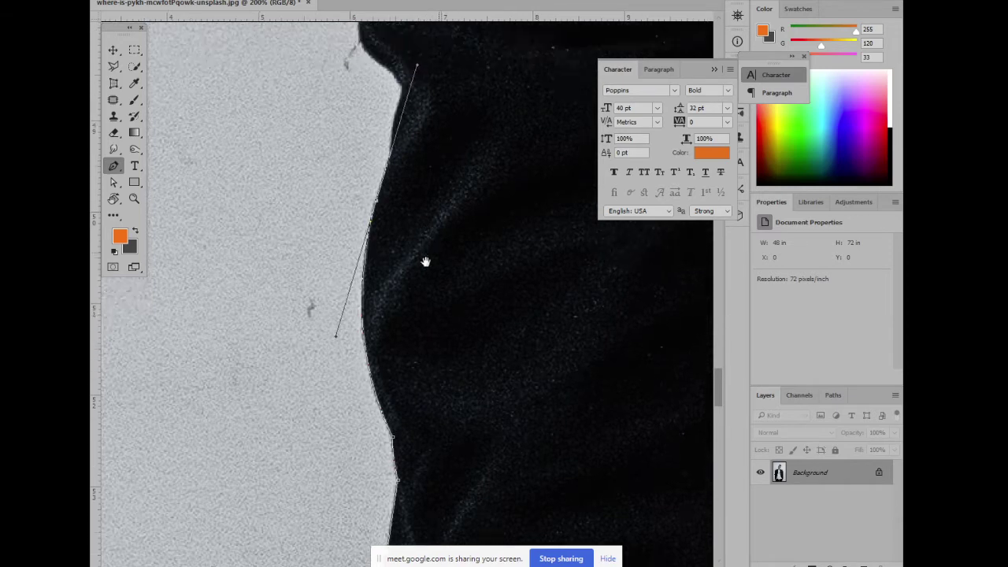
pyautogui.scroll(3, 421, 299)
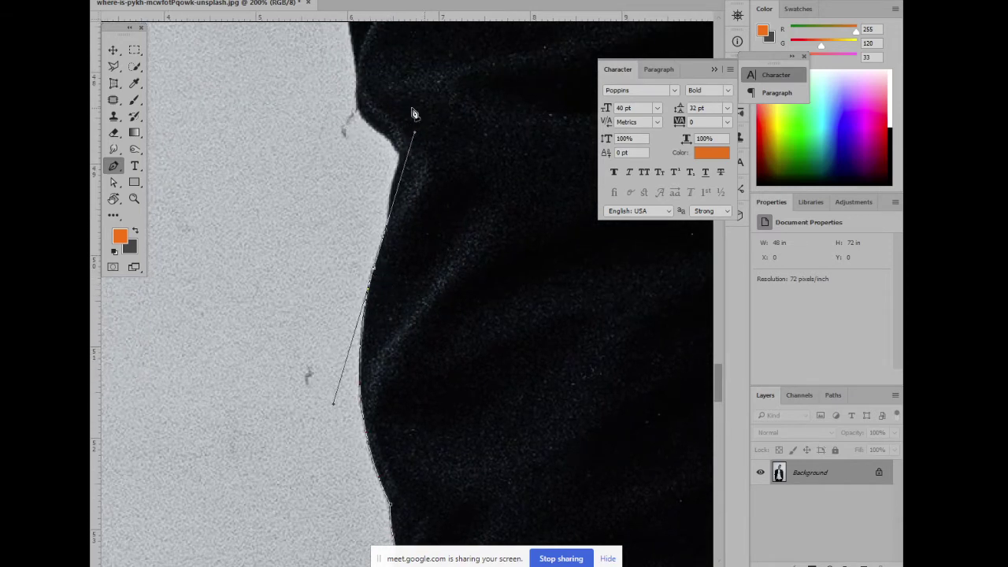
pyautogui.keyDown('alt'); pyautogui.click(375, 270); pyautogui.keyUp('alt')
# Place a curved anchor above the jacket notch and clear its direction handles
pyautogui.scroll(1, 394, 293)
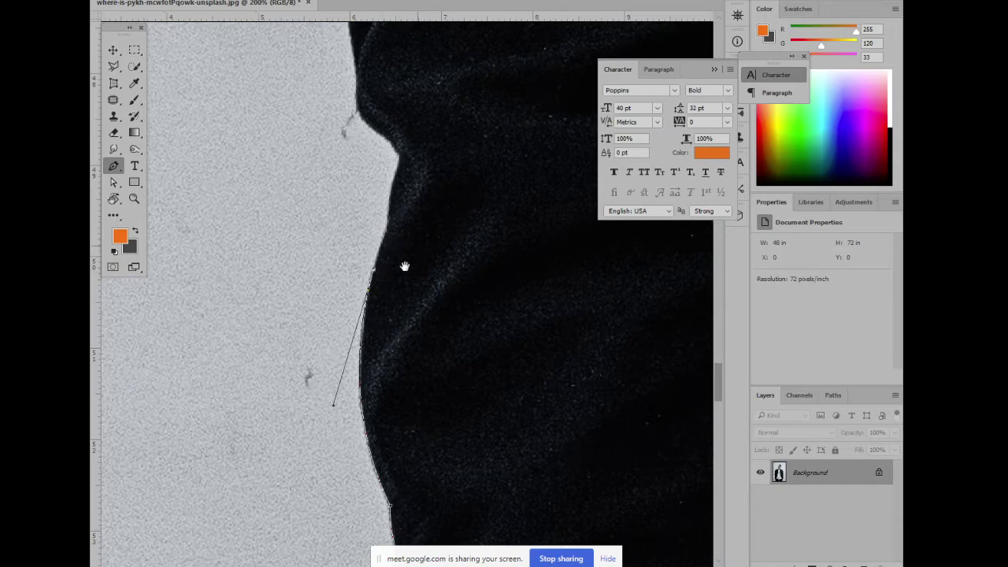
pyautogui.scroll(2, 383, 299)
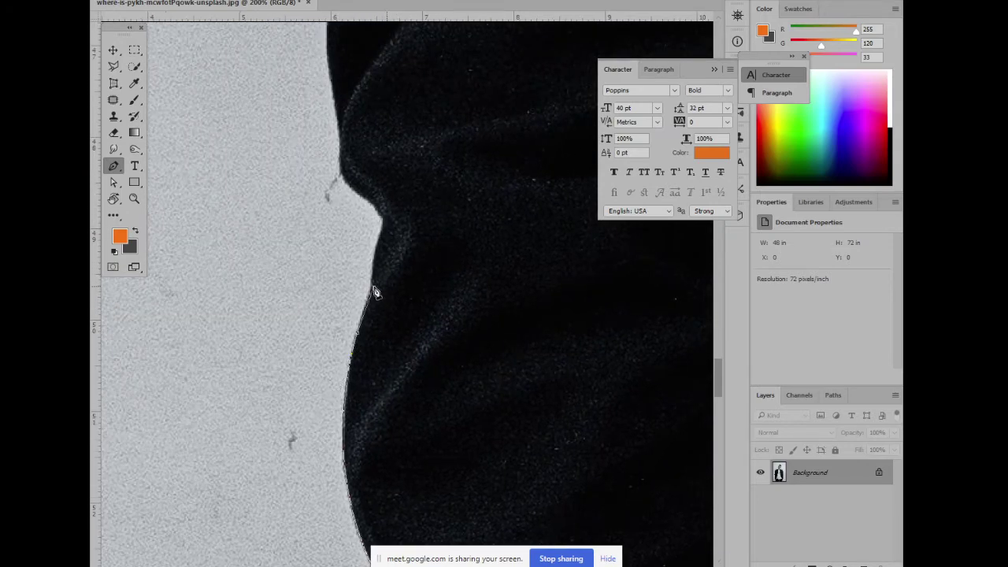
pyautogui.moveTo(391, 252)
pyautogui.mouseDown()
pyautogui.moveTo(410, 323)
pyautogui.moveTo(412, 284)
pyautogui.moveTo(414, 362)
pyautogui.moveTo(434, 377)
pyautogui.mouseUp()
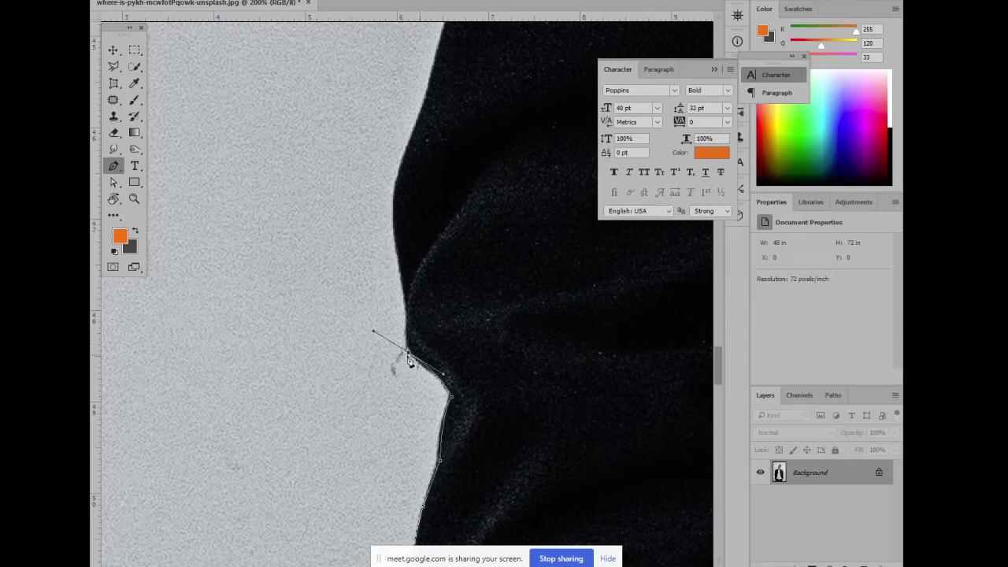
pyautogui.moveTo(461, 268); pyautogui.dragTo(378, 377)
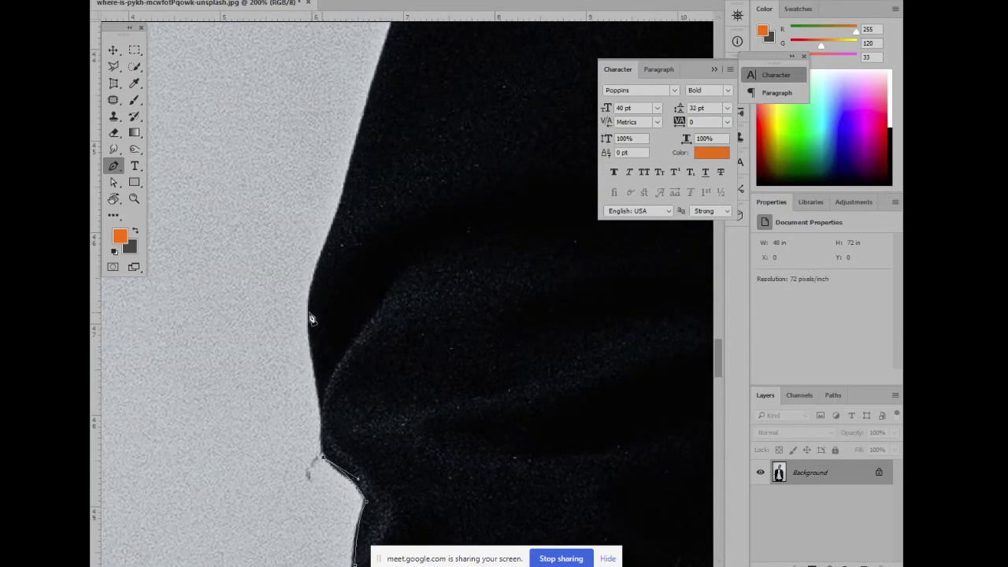
pyautogui.moveTo(309, 317); pyautogui.dragTo(304, 288)
pyautogui.keyDown('alt'); pyautogui.click(308, 315); pyautogui.keyUp('alt')
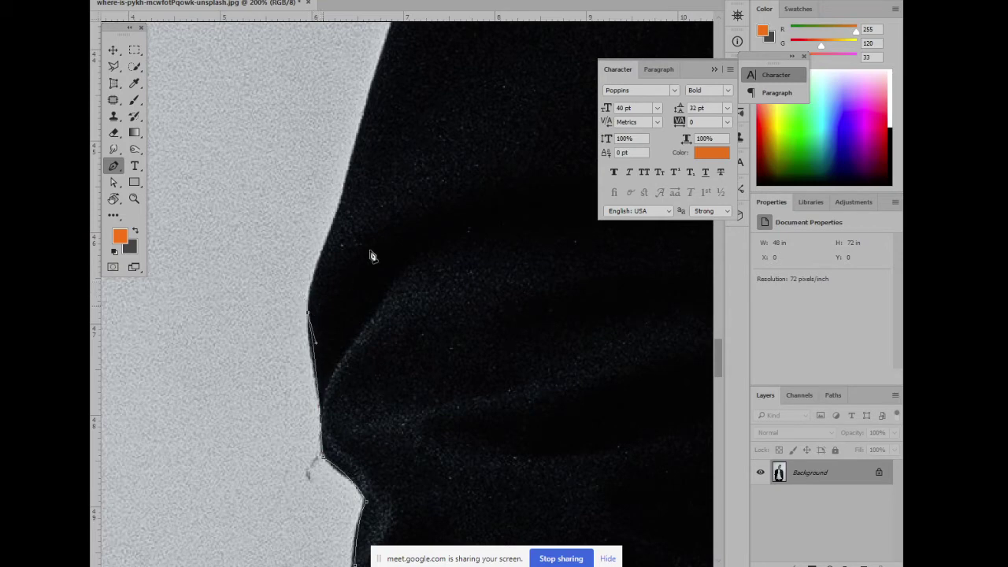
pyautogui.scroll(3, 362, 331)
pyautogui.moveTo(323, 361); pyautogui.dragTo(340, 333)
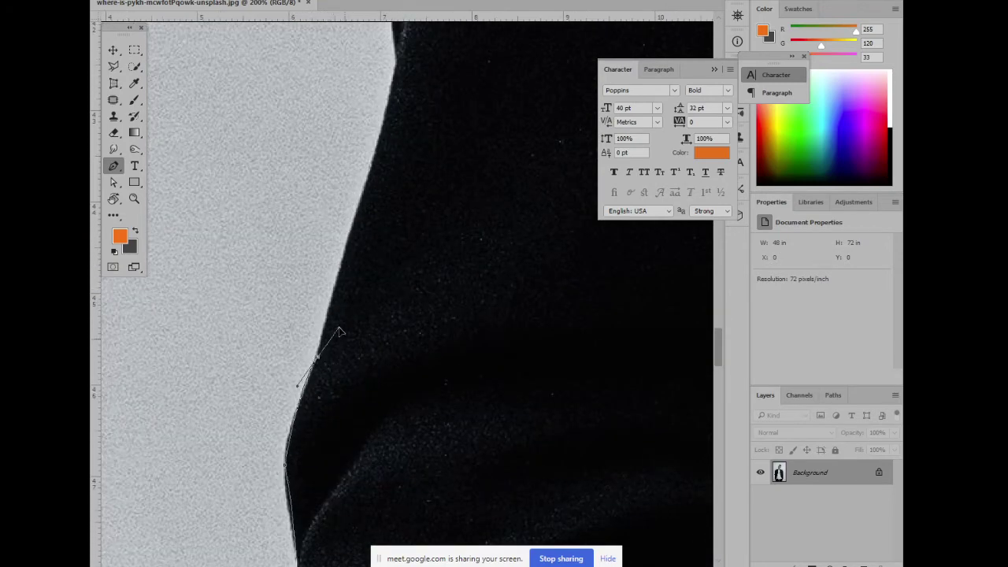
pyautogui.keyDown('alt'); pyautogui.click(318, 358); pyautogui.keyUp('alt')
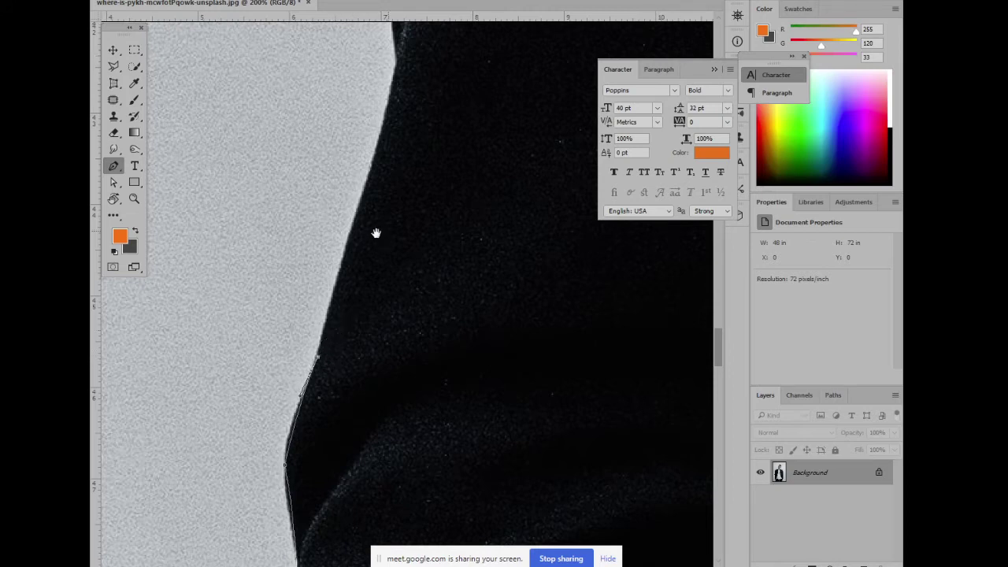
# Add another curved anchor further up the jacket's left edge
pyautogui.moveTo(376, 233); pyautogui.dragTo(383, 349)
pyautogui.click(403, 189)
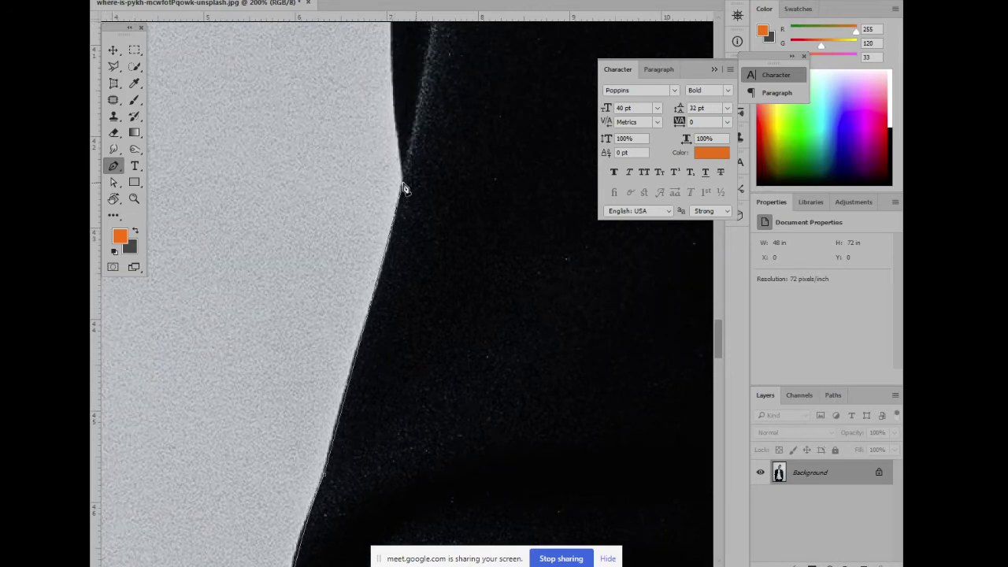
pyautogui.moveTo(403, 189); pyautogui.dragTo(402, 175)
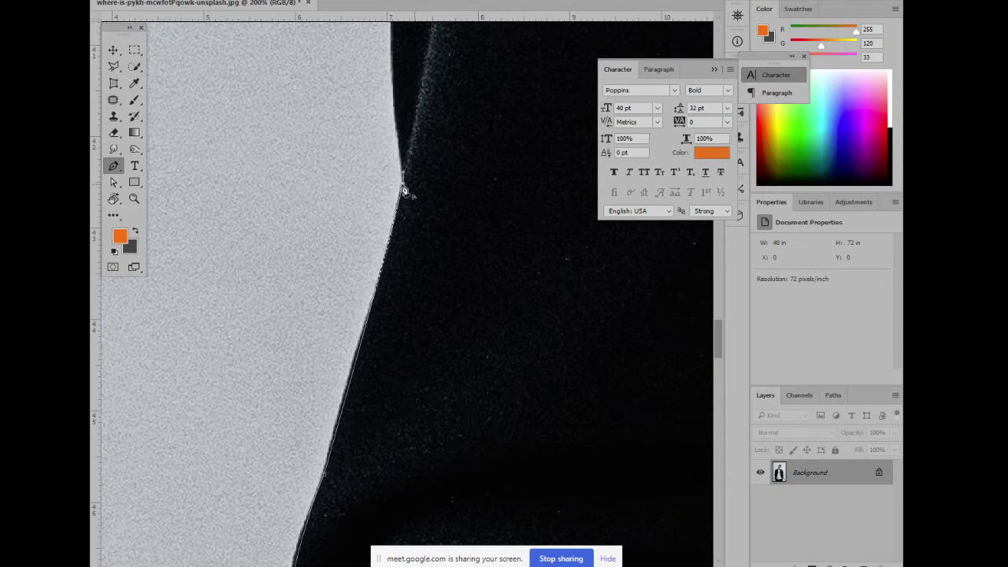
pyautogui.moveTo(418, 141); pyautogui.dragTo(381, 463)
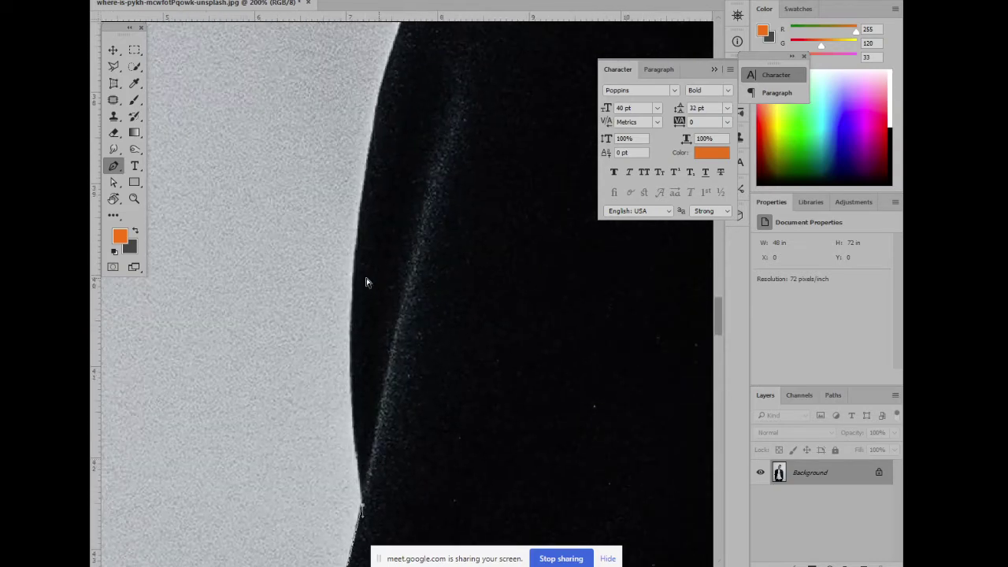
pyautogui.scroll(-2, 366, 282)
pyautogui.scroll(-1, 381, 294)
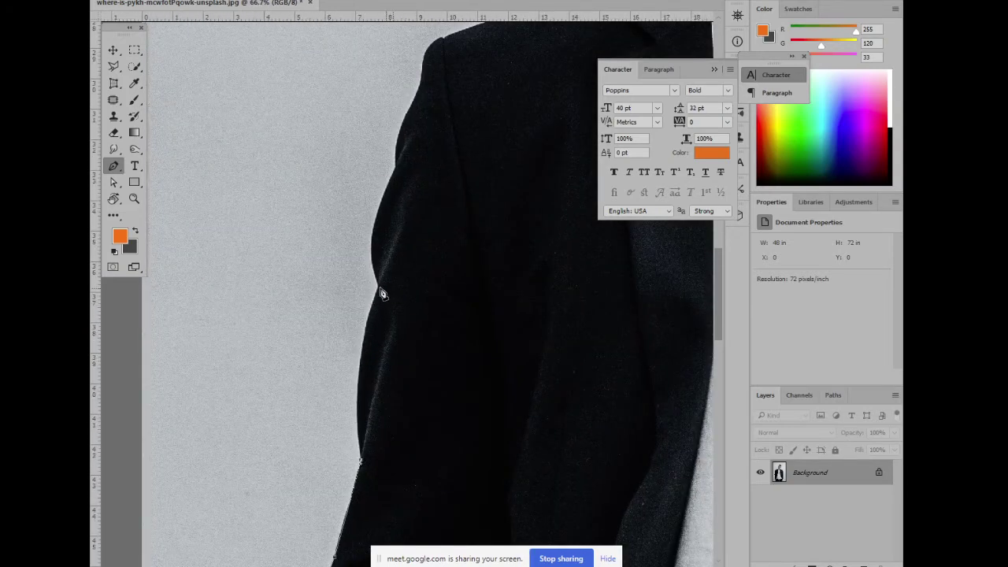
# Add curved anchors along the jacket's upper edge, making a corner at the bend
pyautogui.moveTo(379, 288); pyautogui.dragTo(411, 210)
pyautogui.moveTo(432, 226); pyautogui.dragTo(395, 333)
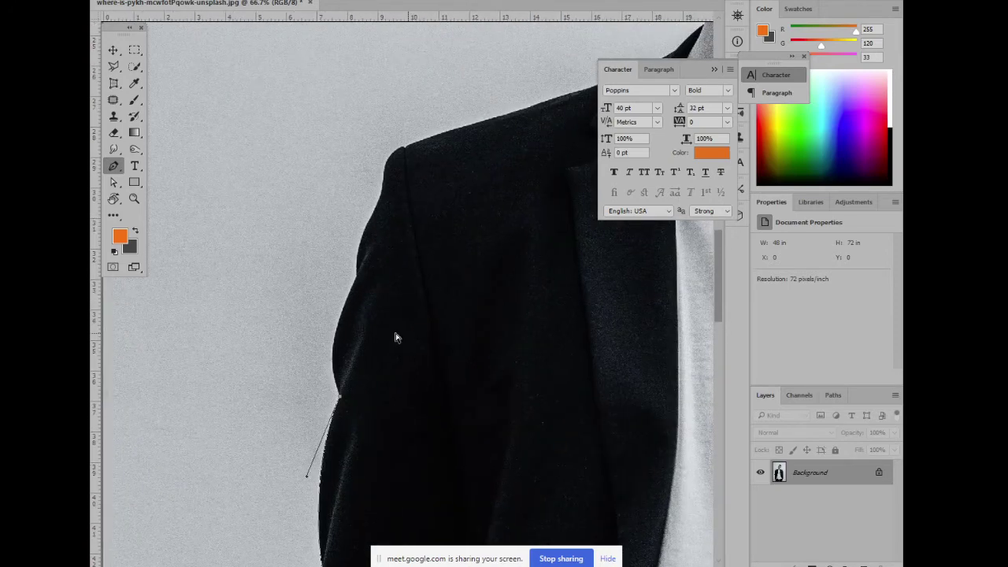
pyautogui.hotkey('ctrl', '+')
pyautogui.hotkey('ctrl', '+')
pyautogui.moveTo(254, 240); pyautogui.dragTo(372, 23)
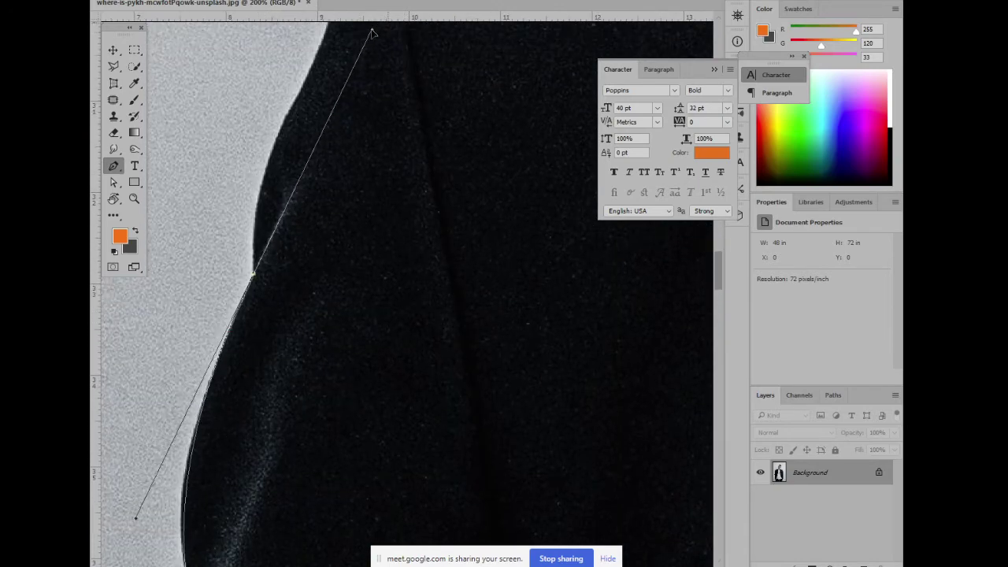
pyautogui.keyDown('alt'); pyautogui.click(256, 281); pyautogui.keyUp('alt')
pyautogui.scroll(-5, 315, 268)
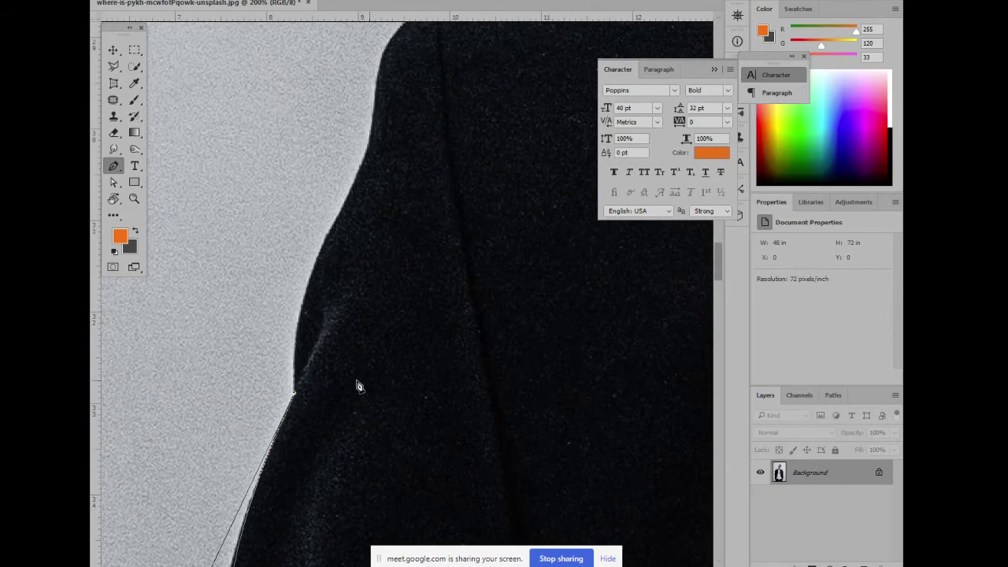
pyautogui.scroll(2, 370, 350)
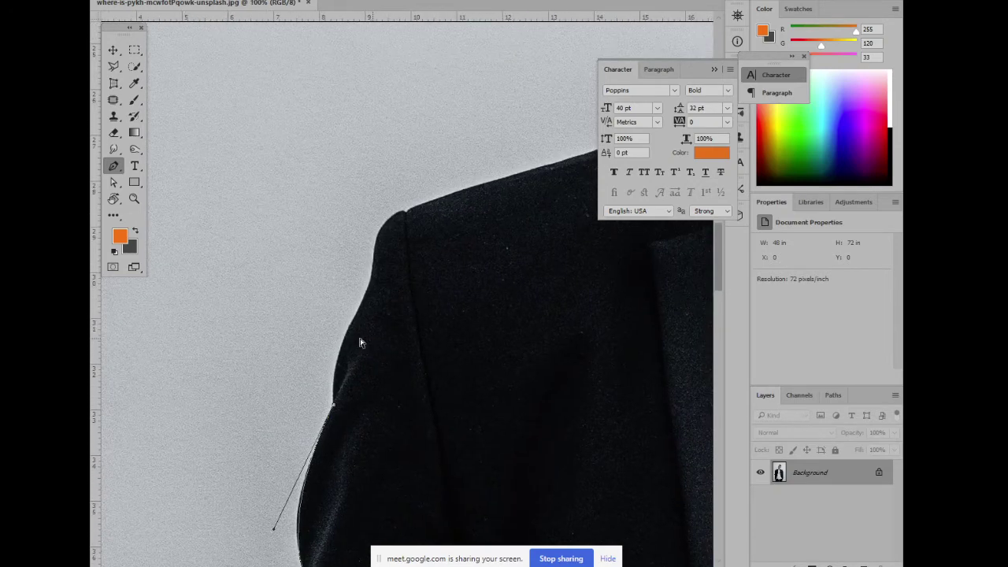
pyautogui.scroll(1, 354, 345)
# Add corner anchors up the sleeve edge and curve the path onto the shoulder
pyautogui.moveTo(353, 347); pyautogui.dragTo(349, 221)
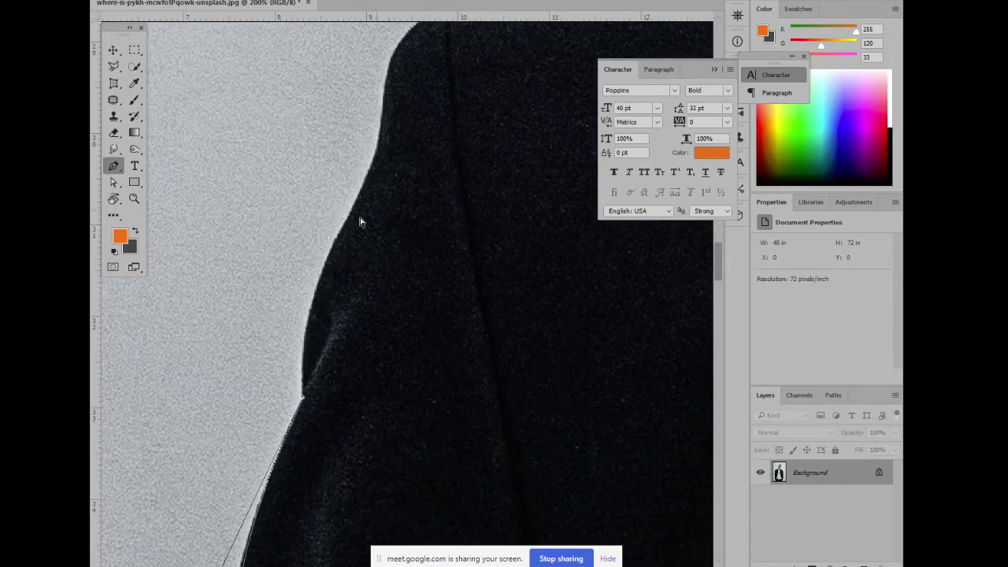
pyautogui.moveTo(343, 232); pyautogui.dragTo(394, 153)
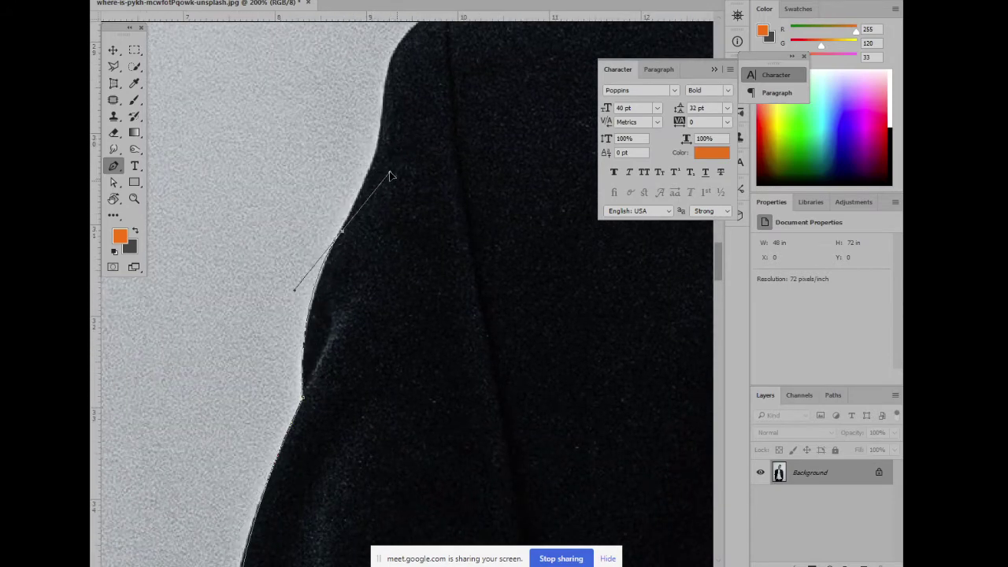
pyautogui.keyDown('alt'); pyautogui.click(342, 231); pyautogui.keyUp('alt')
pyautogui.scroll(3, 394, 333)
pyautogui.moveTo(359, 263); pyautogui.dragTo(367, 174)
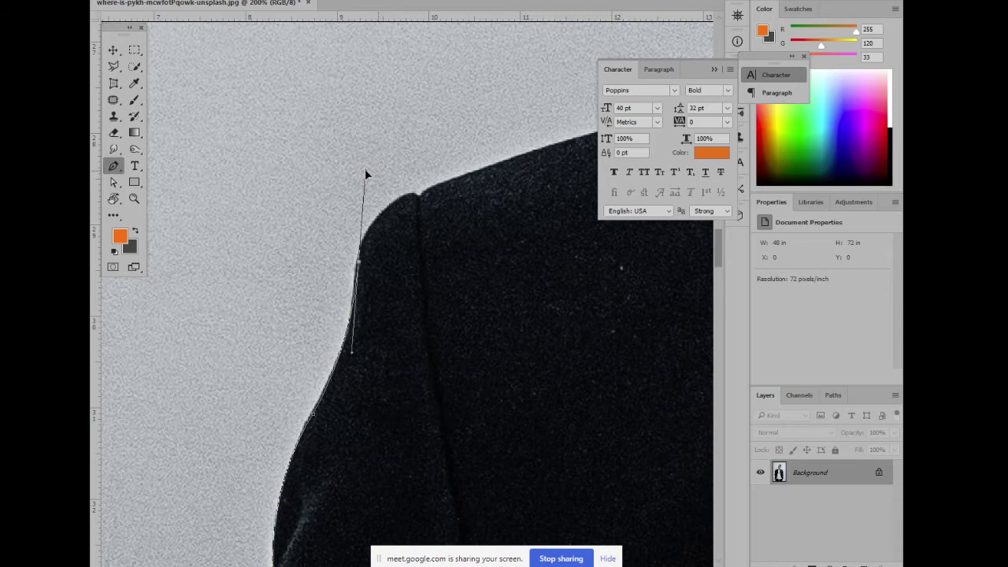
pyautogui.click(360, 265)
pyautogui.moveTo(373, 259); pyautogui.dragTo(295, 331)
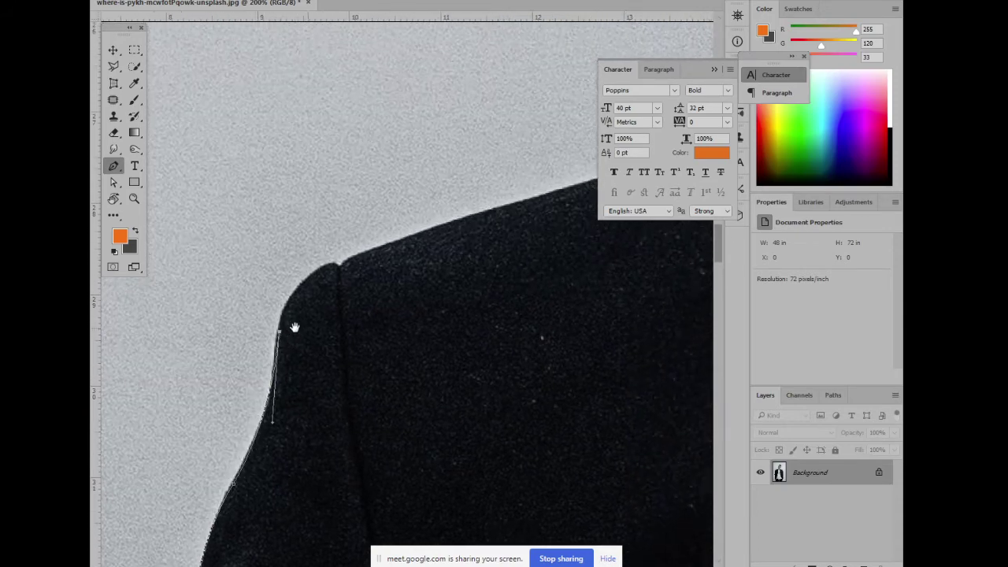
pyautogui.click(338, 264)
pyautogui.moveTo(341, 267)
pyautogui.mouseDown()
pyautogui.moveTo(393, 247)
pyautogui.moveTo(221, 358)
pyautogui.mouseUp()
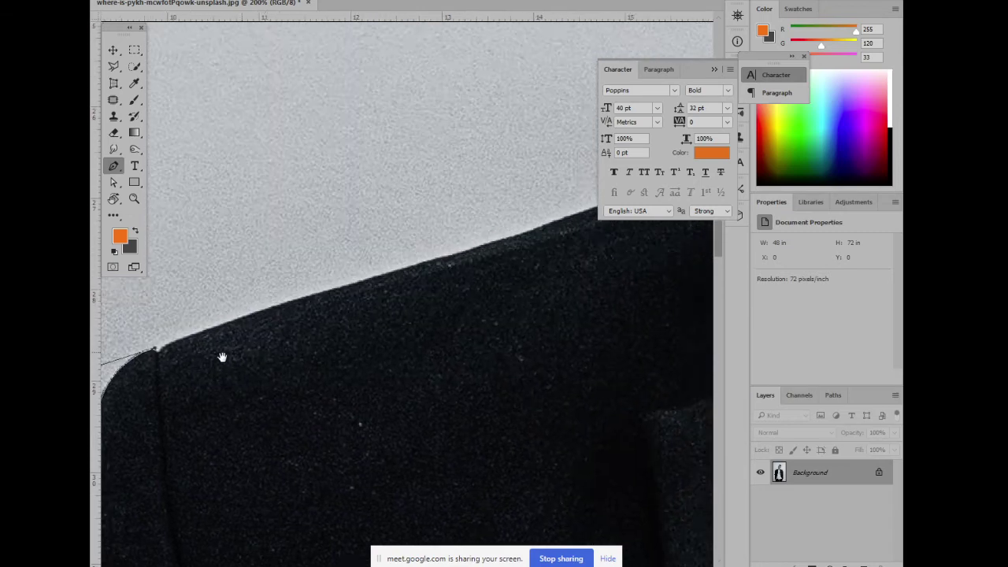
# Reshape the last anchor's handles to fit the curve and keep Path drawing mode
pyautogui.hotkey('ctrl', '-')
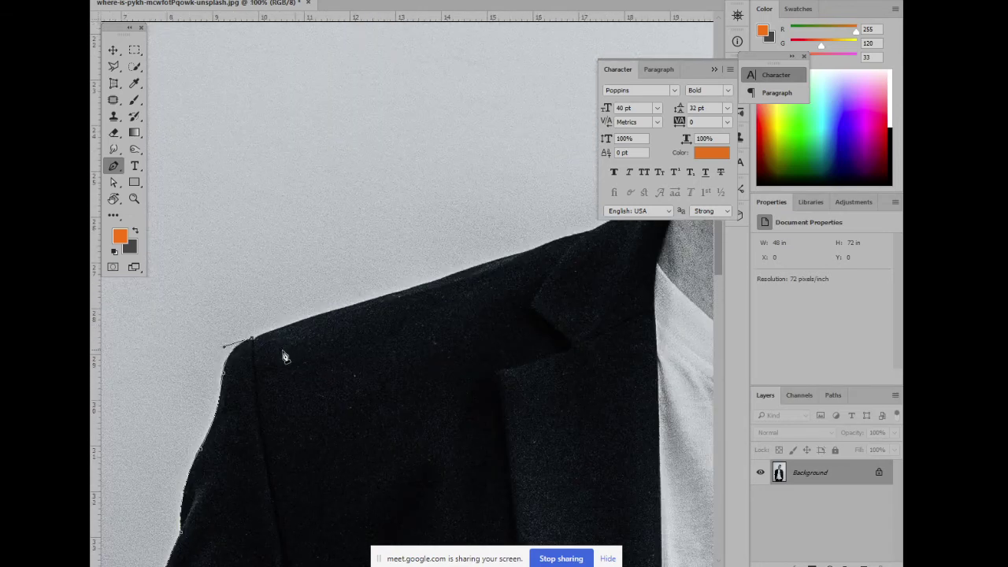
pyautogui.click(254, 345)
pyautogui.moveTo(253, 344)
pyautogui.mouseDown()
pyautogui.moveTo(276, 356)
pyautogui.moveTo(284, 336)
pyautogui.mouseUp()
pyautogui.moveTo(310, 261); pyautogui.dragTo(325, 267)
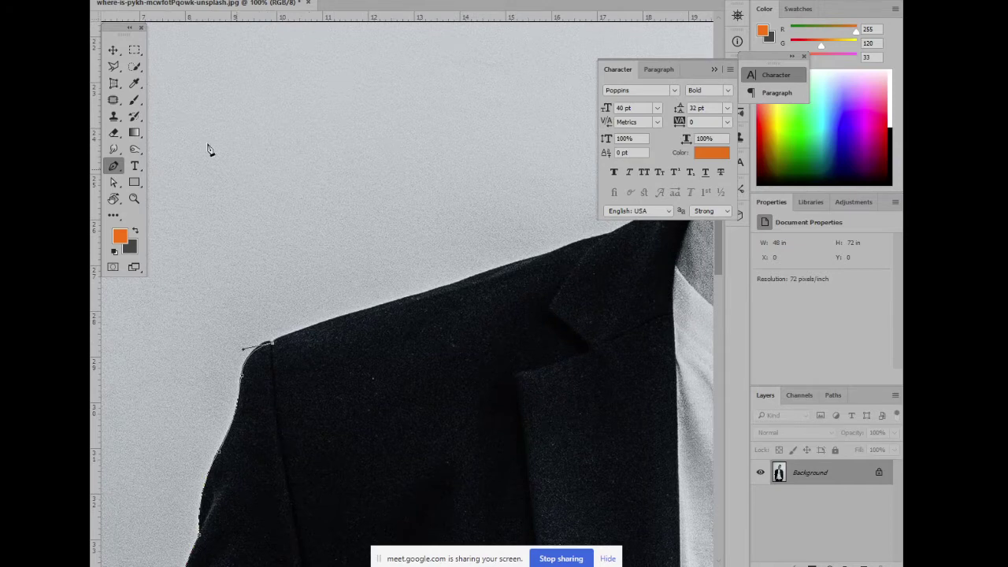
pyautogui.click(151, 4)
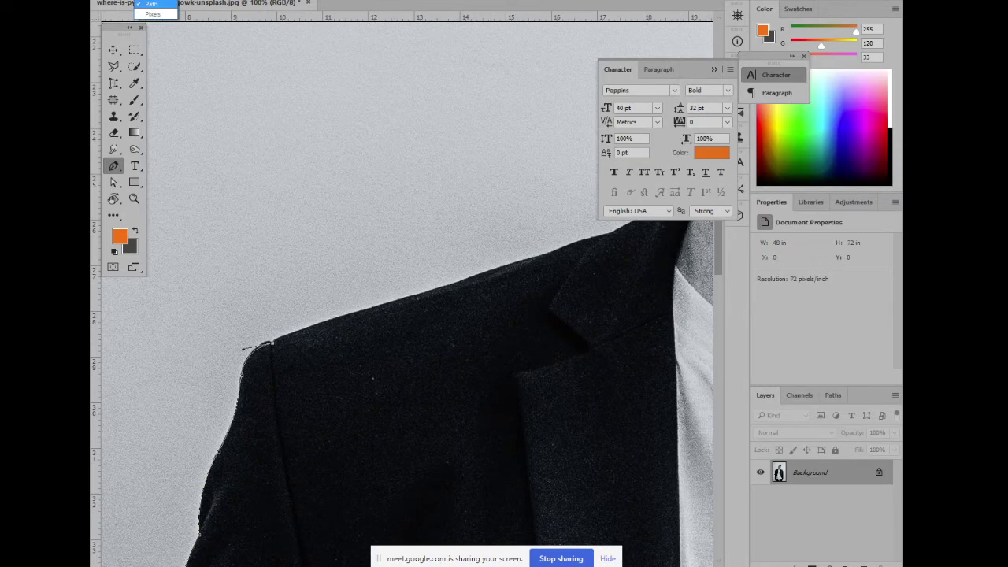
pyautogui.click(151, 4)
# Redo the anchors at the shoulder corner and along the top of the shoulder
pyautogui.moveTo(271, 363); pyautogui.dragTo(288, 271)
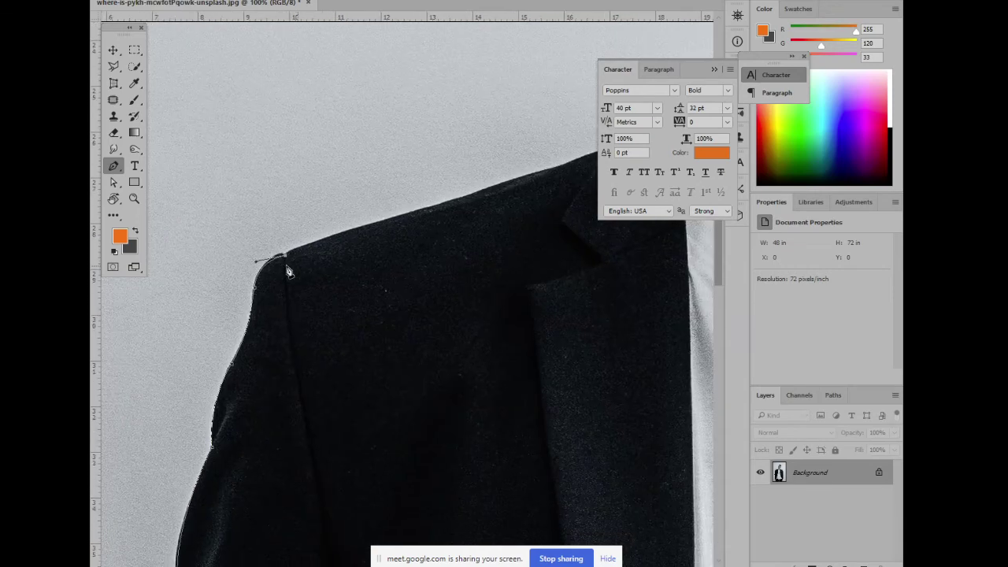
pyautogui.hotkey('ctrl', '+')
pyautogui.hotkey('ctrl', '+')
pyautogui.hotkey('ctrl', '-')
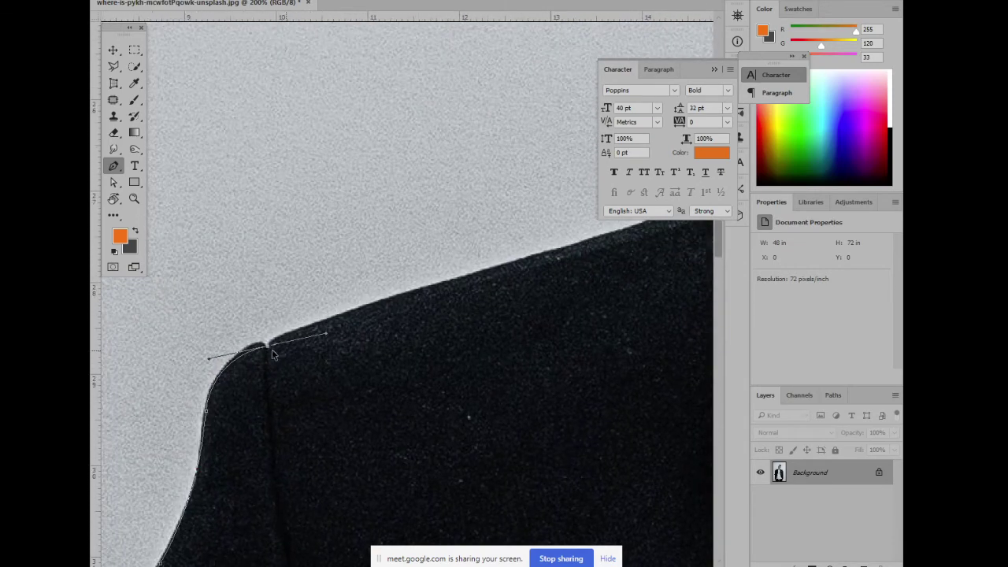
pyautogui.hotkey('ctrl', 'z')
pyautogui.moveTo(269, 347); pyautogui.dragTo(318, 347)
pyautogui.moveTo(434, 315); pyautogui.dragTo(312, 412)
pyautogui.moveTo(486, 340); pyautogui.dragTo(531, 326)
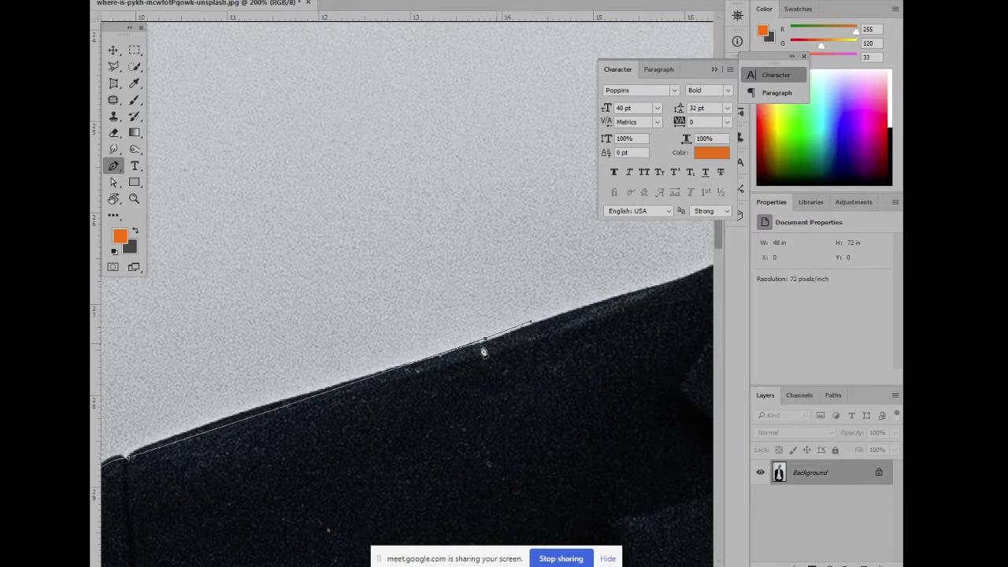
pyautogui.hotkey('ctrl', 'z')
pyautogui.moveTo(342, 388); pyautogui.dragTo(401, 369)
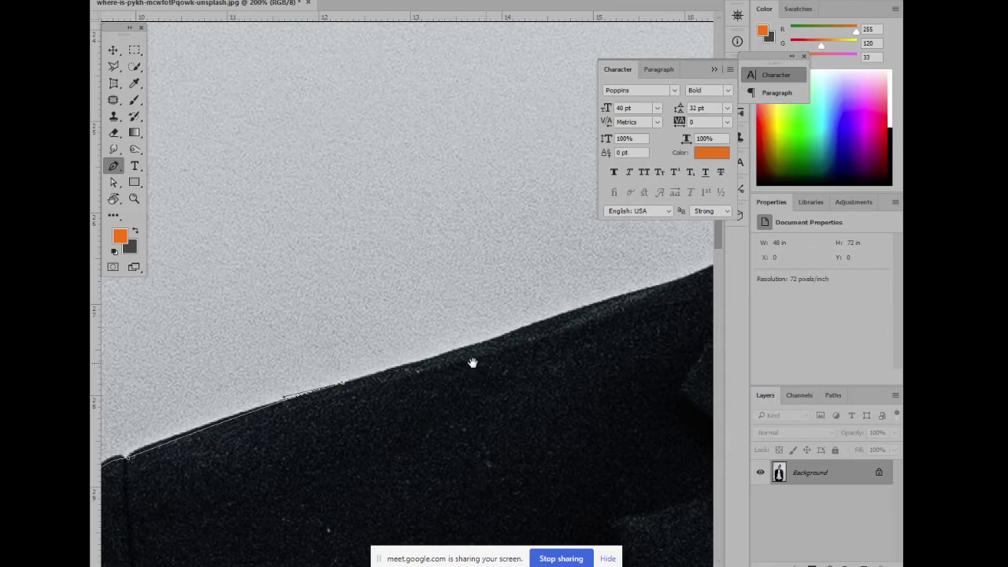
# Add anchors along the shoulder toward the collar, confirming Path mode
pyautogui.moveTo(473, 361); pyautogui.dragTo(318, 380)
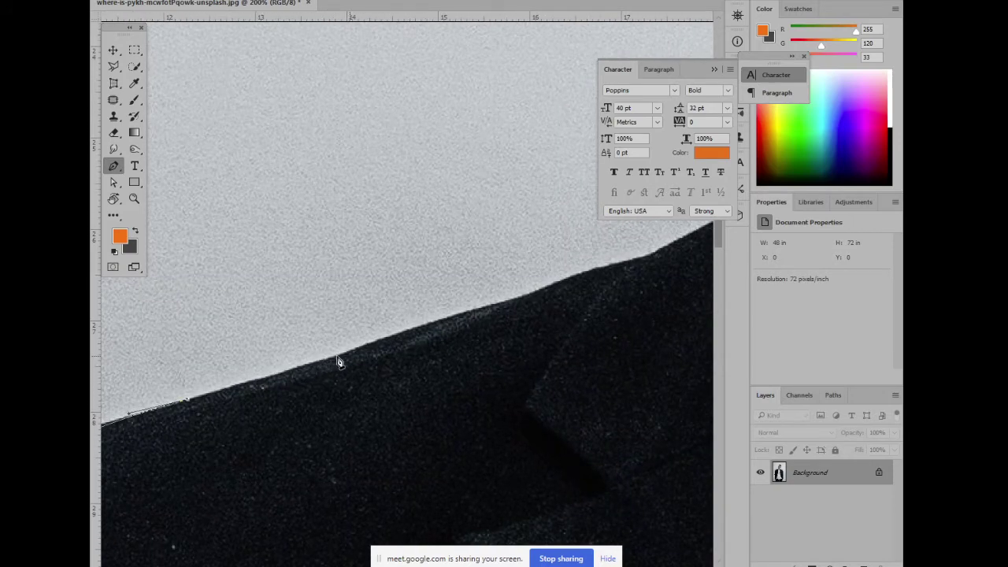
pyautogui.click(339, 362)
pyautogui.moveTo(400, 340); pyautogui.dragTo(238, 389)
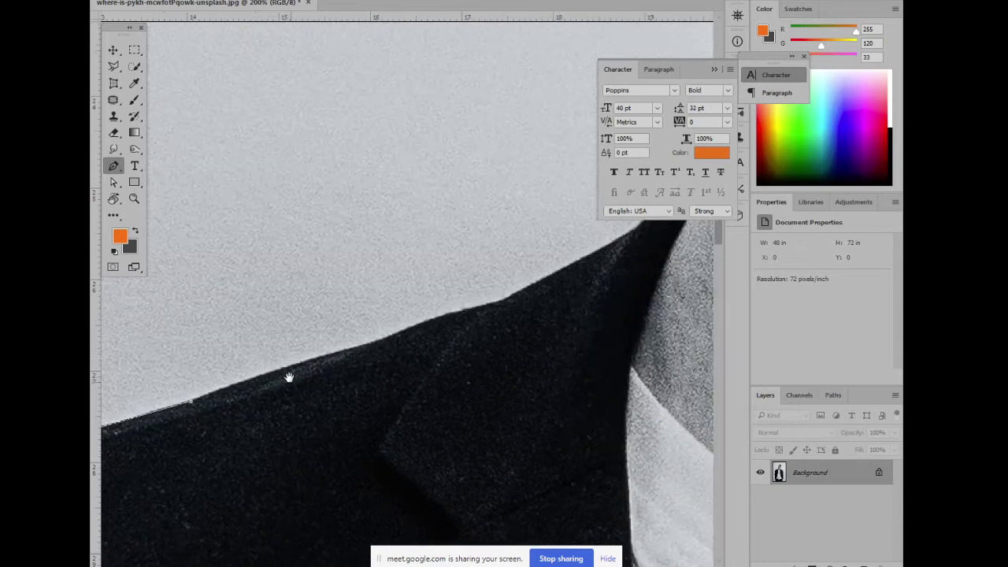
pyautogui.click(351, 358)
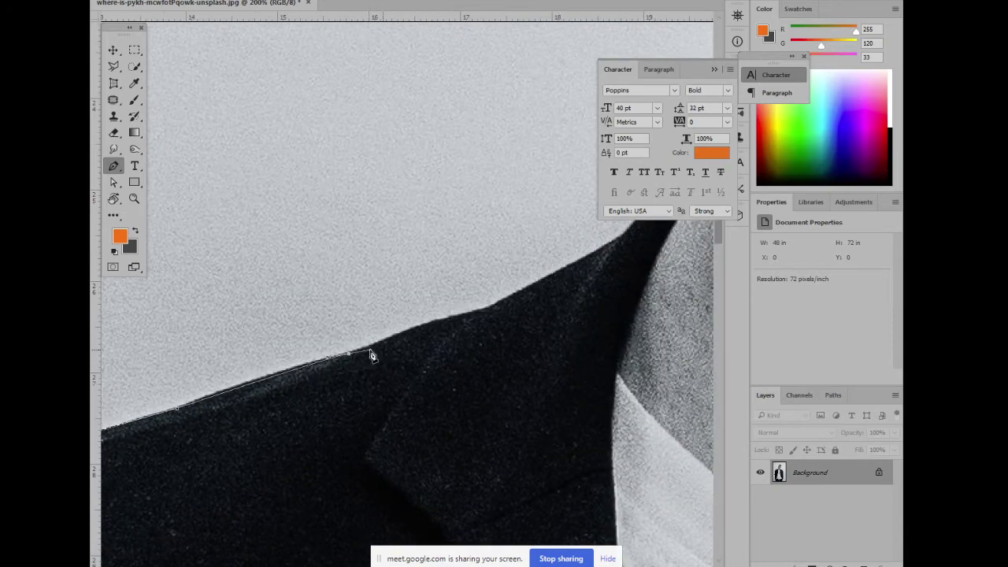
pyautogui.moveTo(417, 323); pyautogui.dragTo(386, 344)
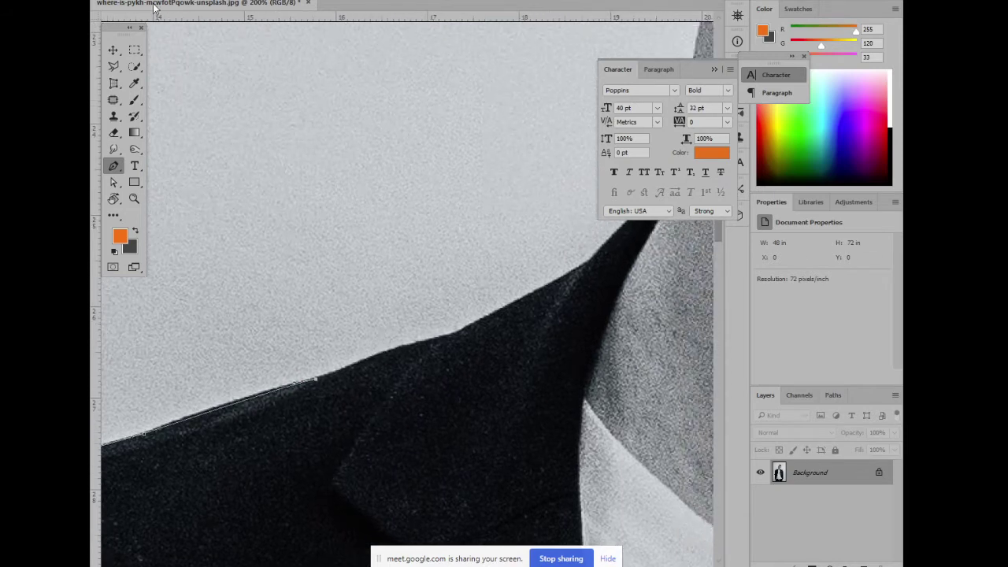
pyautogui.click(166, 2)
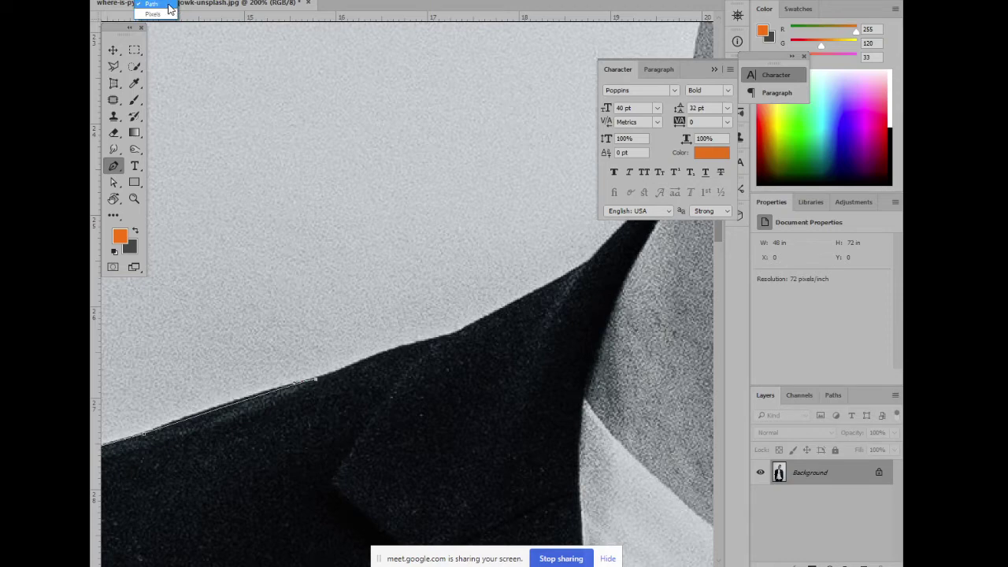
pyautogui.click(151, 4)
# Trace the collar edge with curved anchors, ending in a sharp corner at the neck
pyautogui.moveTo(405, 247); pyautogui.dragTo(322, 226)
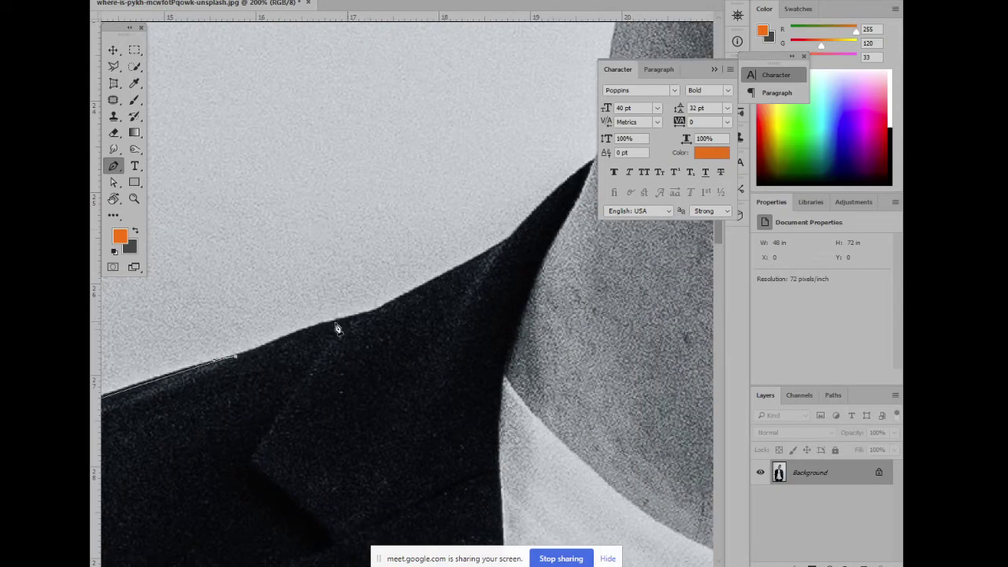
pyautogui.moveTo(360, 319); pyautogui.dragTo(394, 310)
pyautogui.moveTo(432, 268); pyautogui.dragTo(379, 341)
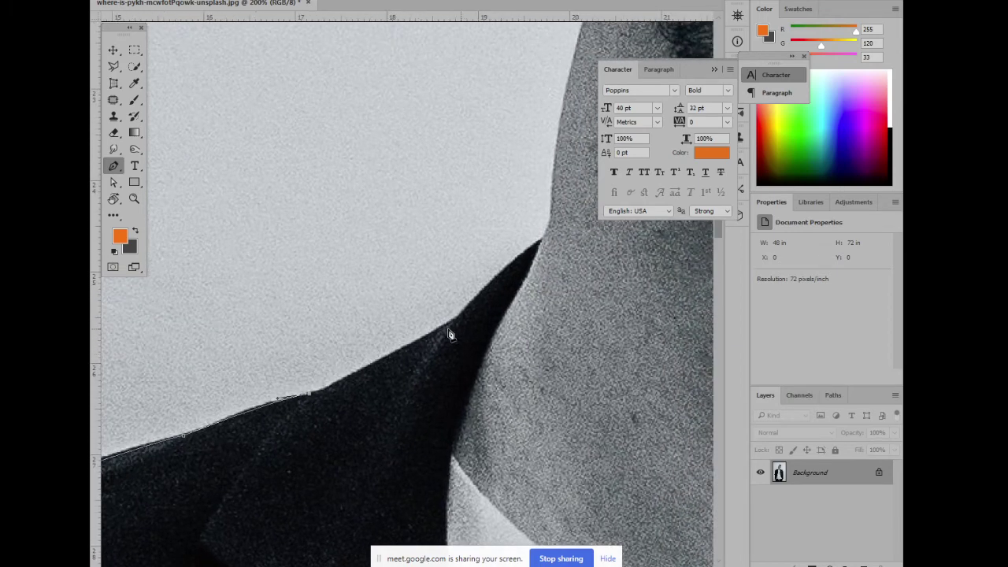
pyautogui.moveTo(457, 319)
pyautogui.mouseDown()
pyautogui.moveTo(472, 309)
pyautogui.moveTo(435, 397)
pyautogui.mouseUp()
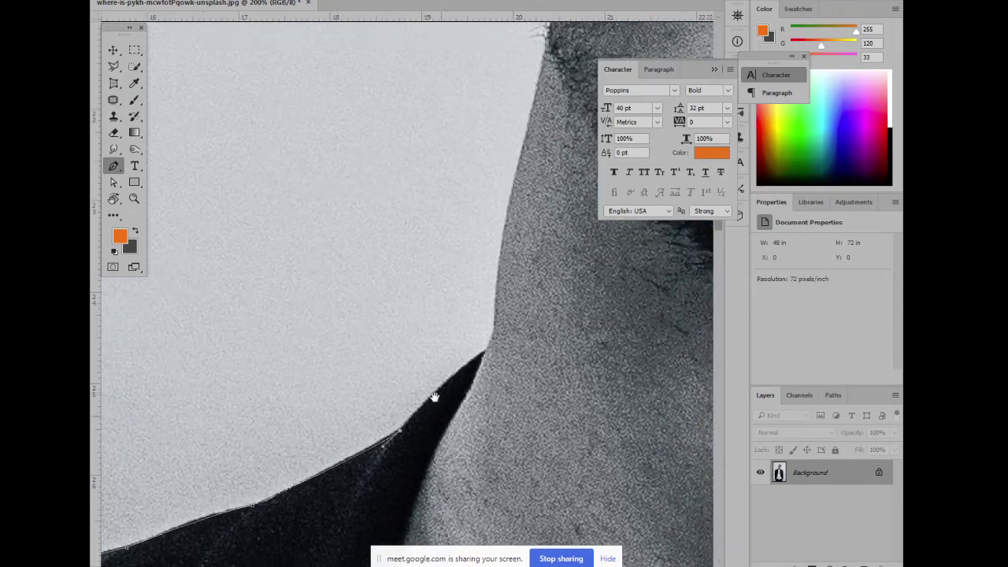
pyautogui.moveTo(486, 356); pyautogui.dragTo(515, 337)
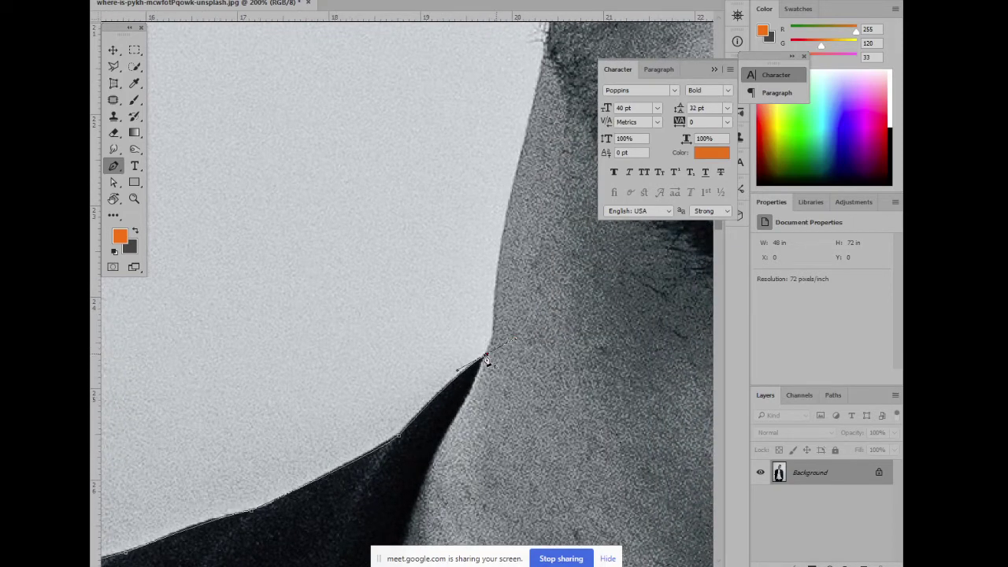
pyautogui.click(486, 356)
pyautogui.moveTo(542, 230)
pyautogui.mouseDown()
pyautogui.moveTo(441, 283)
pyautogui.moveTo(474, 201)
pyautogui.mouseUp()
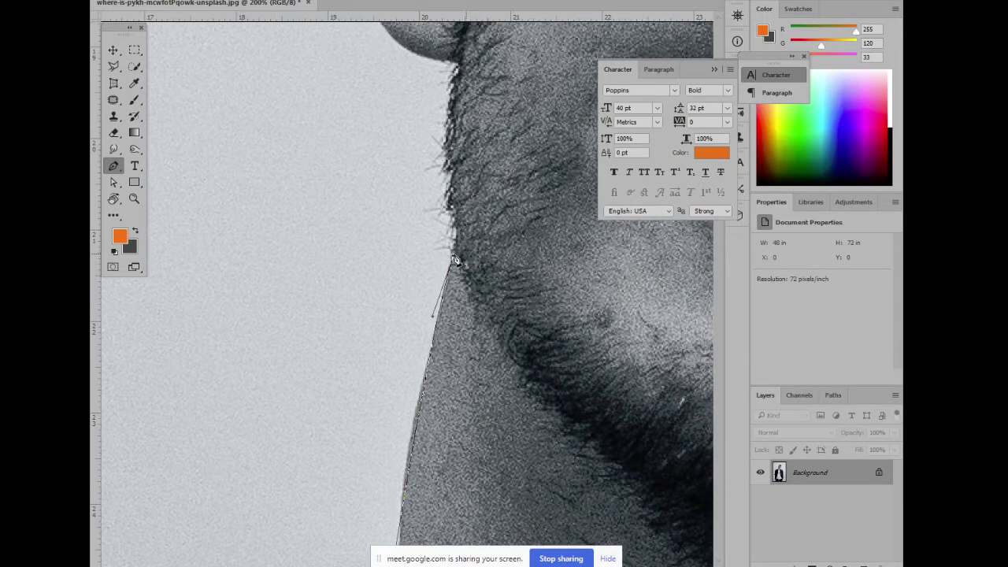
# Add smooth anchors up the neck edge and around the ear's outer rim
pyautogui.scroll(5, 412, 365)
pyautogui.scroll(2, 408, 291)
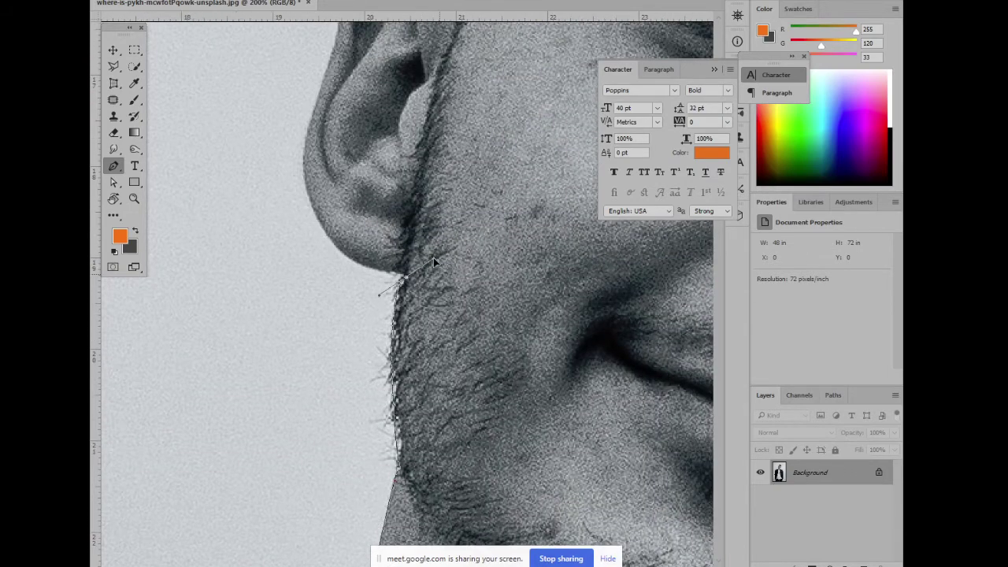
pyautogui.moveTo(407, 280)
pyautogui.mouseDown()
pyautogui.moveTo(431, 227)
pyautogui.moveTo(341, 383)
pyautogui.mouseUp()
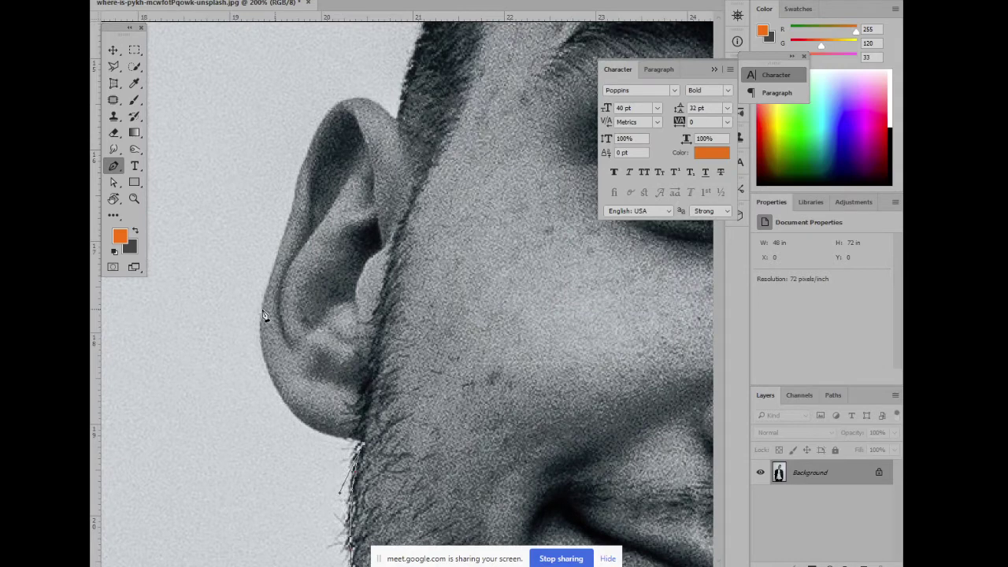
pyautogui.moveTo(263, 315); pyautogui.dragTo(275, 189)
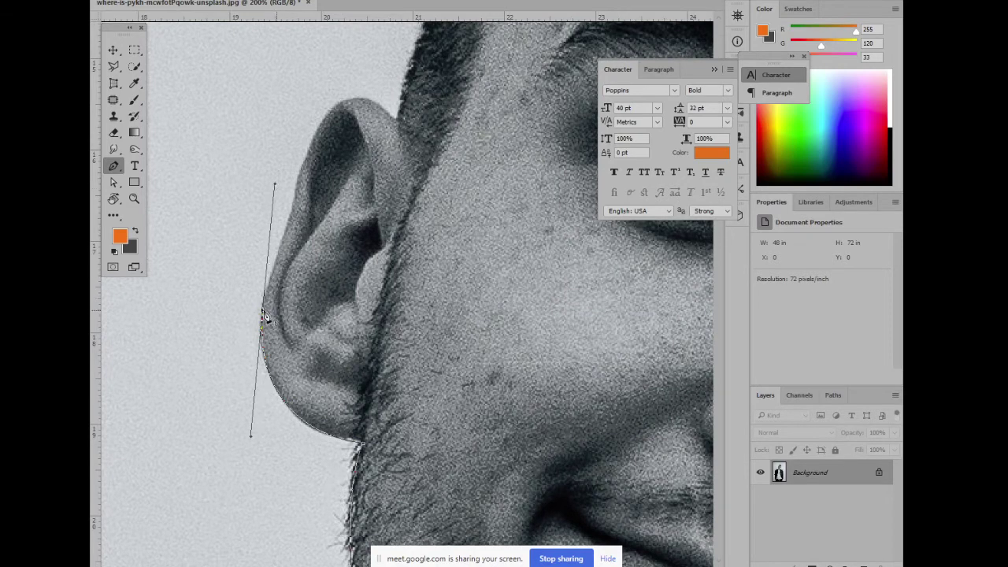
pyautogui.moveTo(278, 246); pyautogui.dragTo(261, 346)
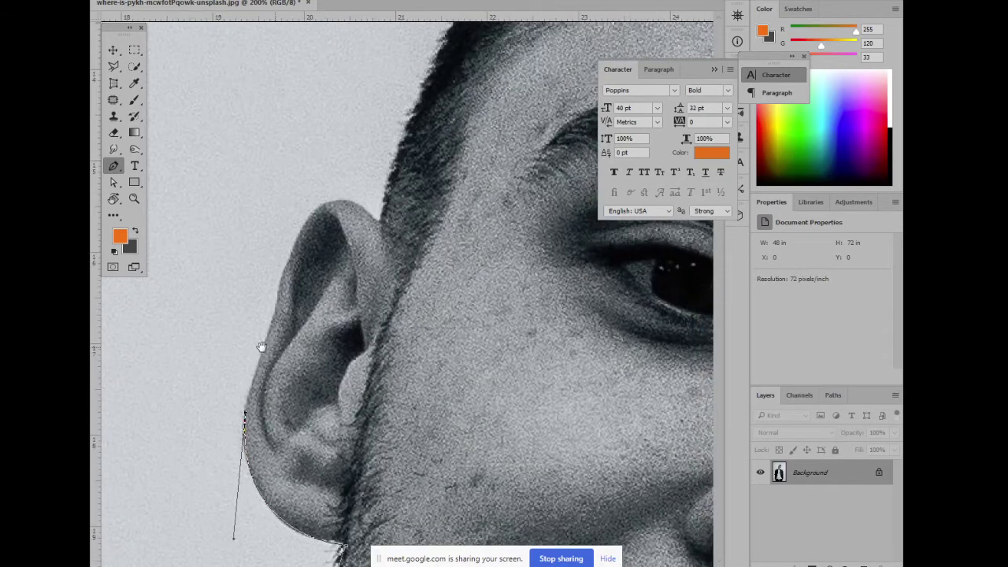
pyautogui.moveTo(302, 250); pyautogui.dragTo(263, 345)
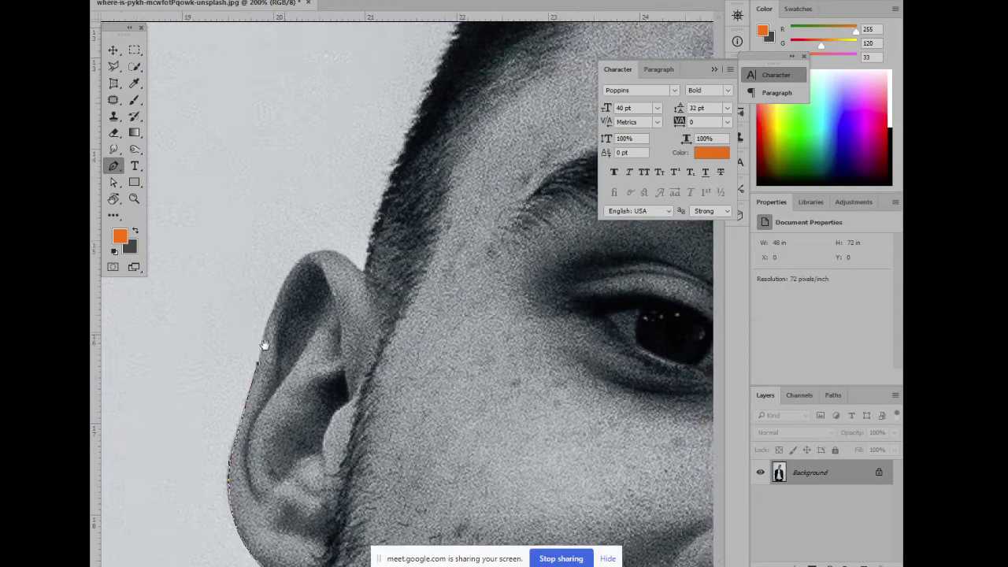
pyautogui.moveTo(338, 321); pyautogui.dragTo(410, 417)
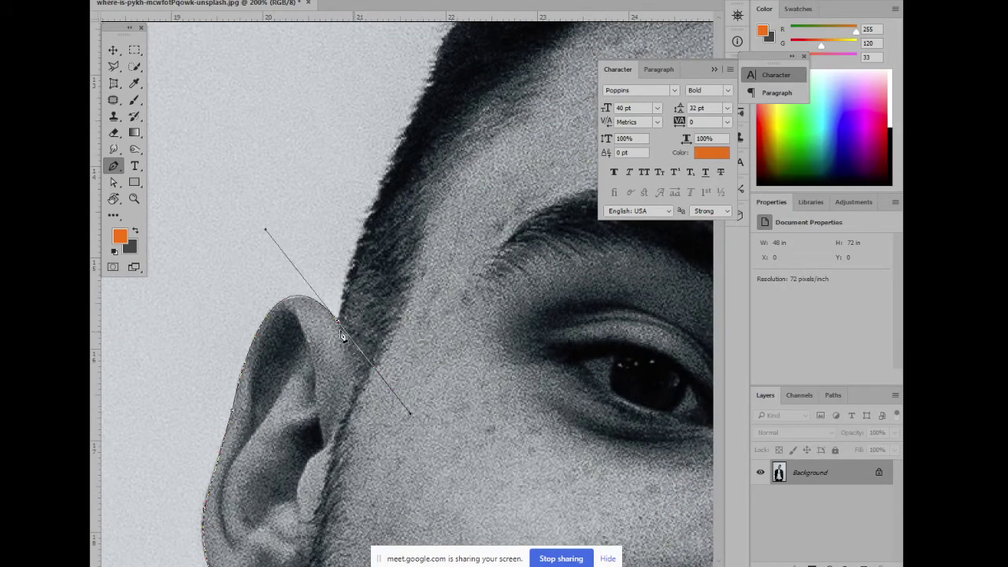
pyautogui.moveTo(378, 270); pyautogui.dragTo(273, 469)
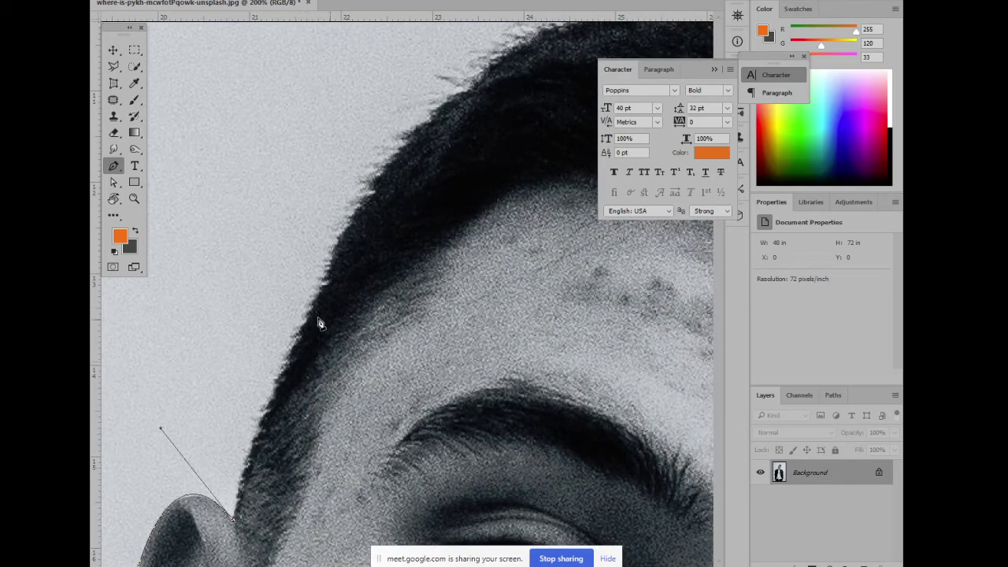
# Add anchors from the top of the ear up onto the hair outline
pyautogui.moveTo(329, 282); pyautogui.dragTo(375, 222)
pyautogui.scroll(5, 323, 351)
pyautogui.hscroll(3, 291, 360)
pyautogui.moveTo(354, 274); pyautogui.dragTo(465, 204)
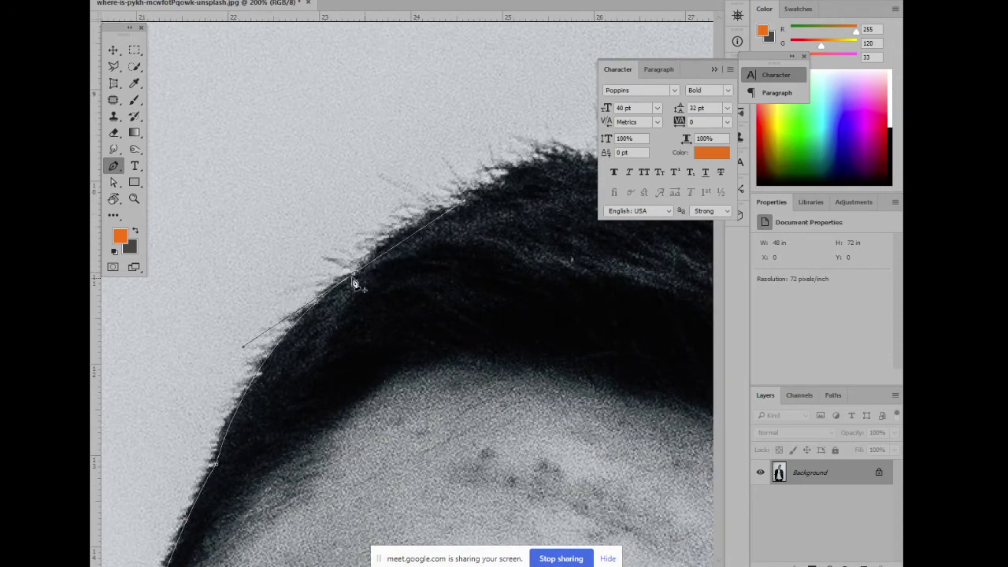
pyautogui.hscroll(5, 371, 299)
pyautogui.scroll(4, 295, 378)
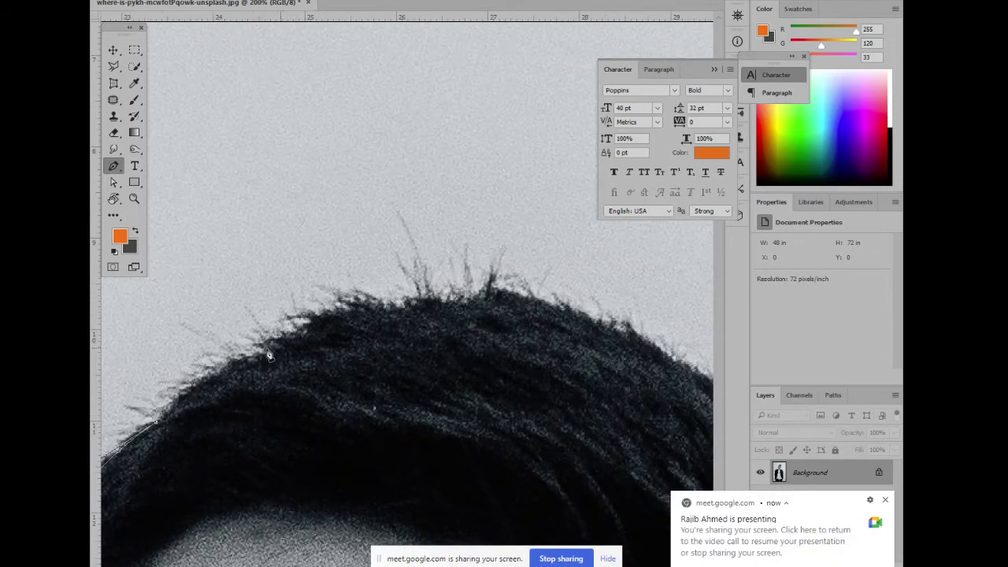
pyautogui.moveTo(260, 357); pyautogui.dragTo(318, 355)
pyautogui.moveTo(385, 304)
pyautogui.mouseDown()
pyautogui.moveTo(486, 313)
pyautogui.moveTo(297, 247)
pyautogui.mouseUp()
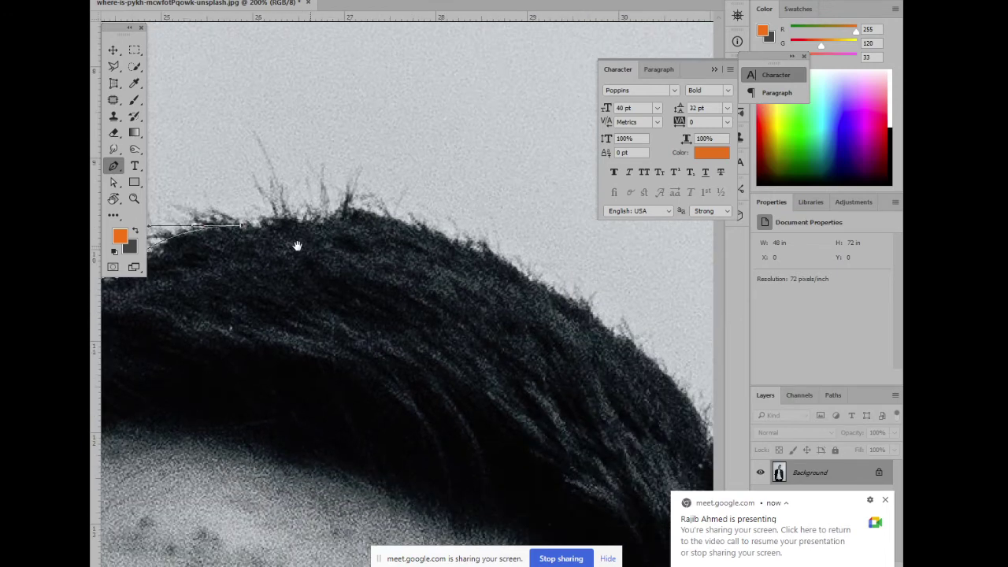
# Trace the hairline across the top of the head and down its right curve
pyautogui.moveTo(250, 268); pyautogui.dragTo(349, 288)
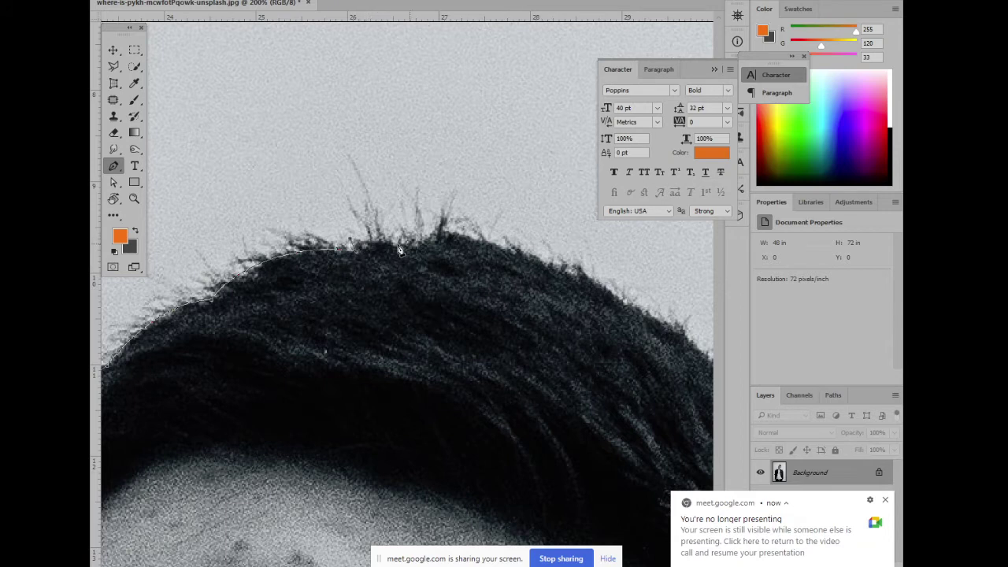
pyautogui.moveTo(408, 247); pyautogui.dragTo(419, 251)
pyautogui.hscroll(3, 400, 268)
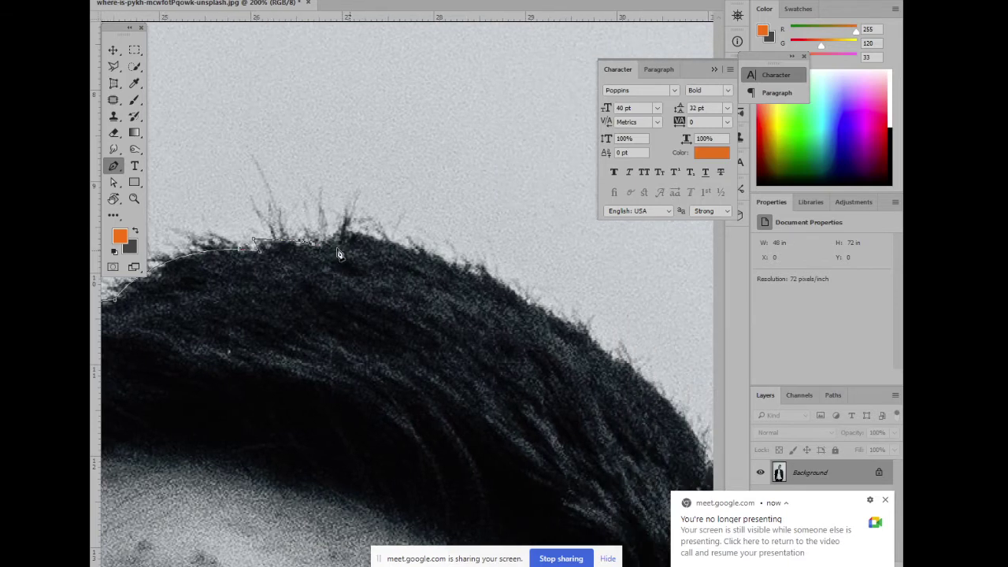
pyautogui.moveTo(356, 235); pyautogui.dragTo(375, 242)
pyautogui.moveTo(412, 294)
pyautogui.mouseDown()
pyautogui.moveTo(292, 176)
pyautogui.moveTo(379, 190)
pyautogui.mouseUp()
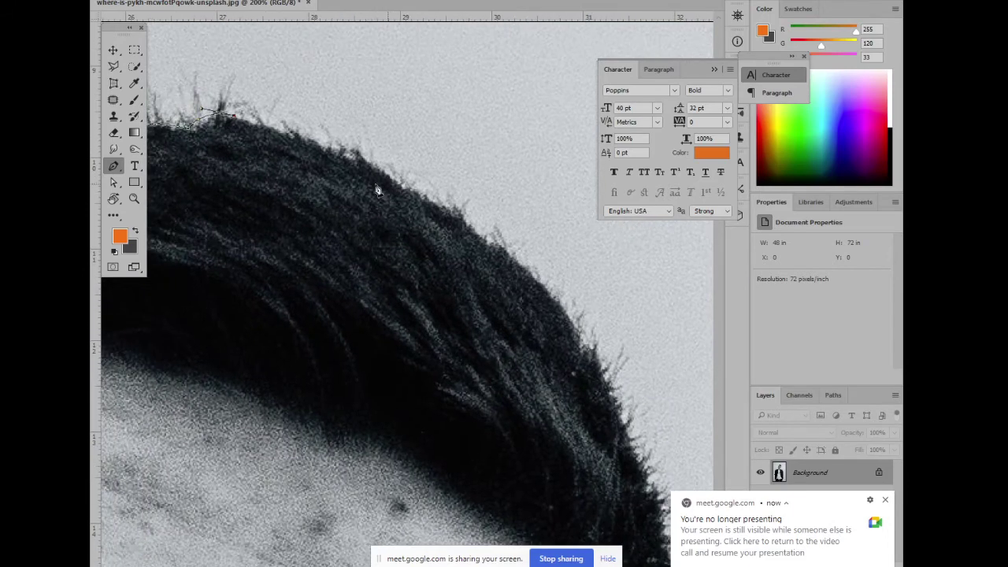
pyautogui.moveTo(355, 157); pyautogui.dragTo(376, 178)
pyautogui.scroll(-3, 354, 163)
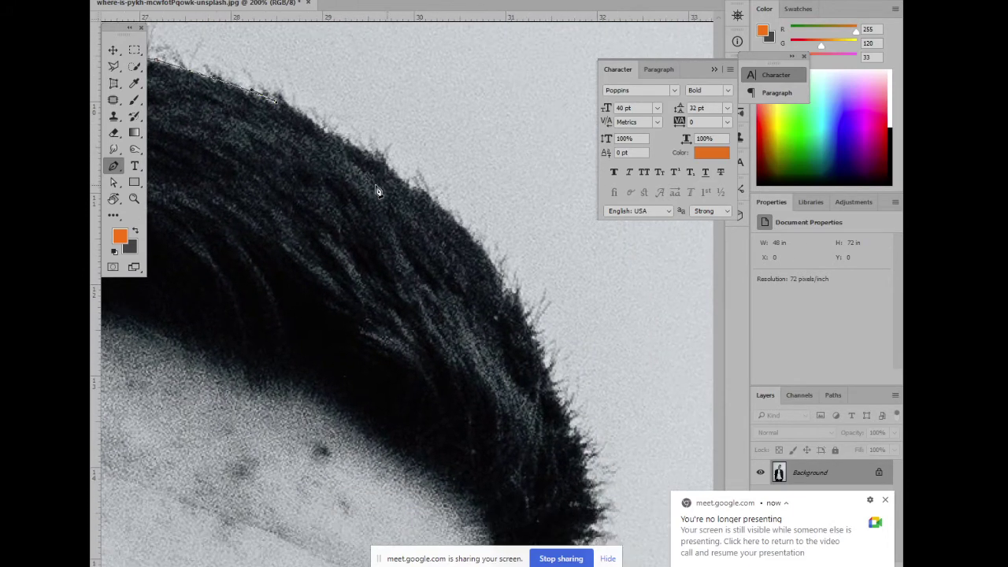
pyautogui.moveTo(371, 155); pyautogui.dragTo(392, 170)
pyautogui.scroll(-3, 366, 158)
pyautogui.moveTo(449, 233); pyautogui.dragTo(473, 291)
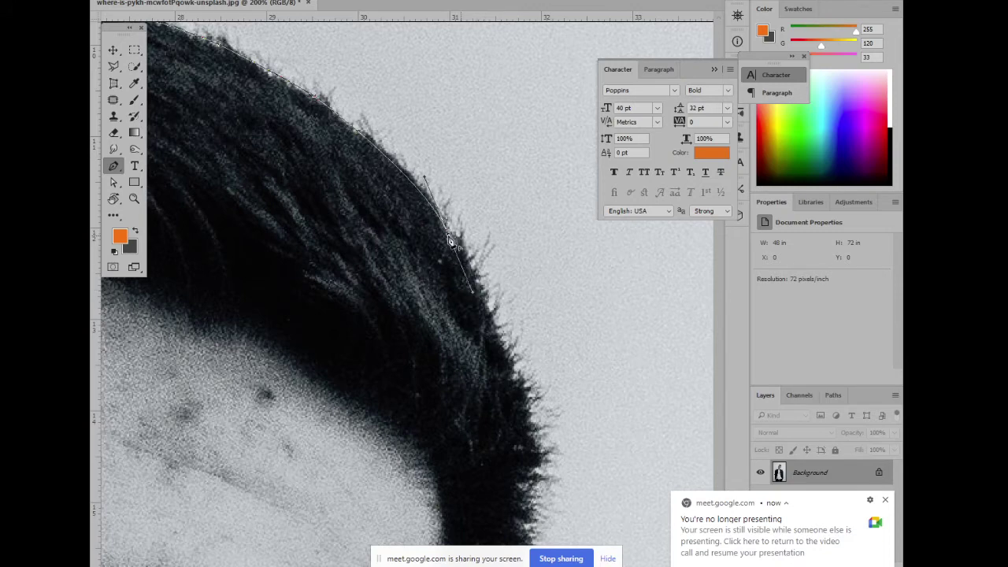
pyautogui.moveTo(470, 379); pyautogui.dragTo(386, 203)
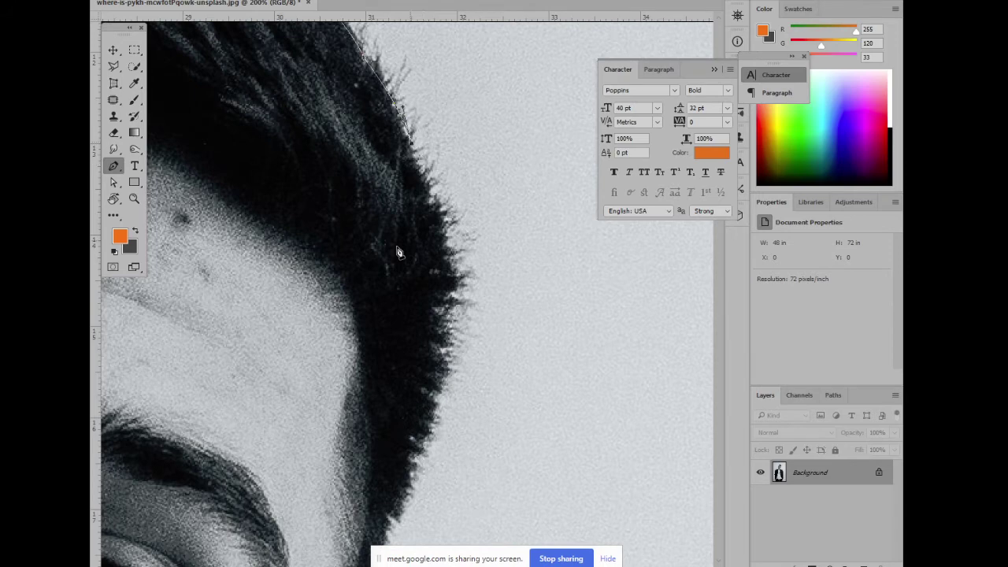
# Add anchors down the hair edge past the forehead to where it meets the ear
pyautogui.moveTo(401, 244)
pyautogui.mouseDown()
pyautogui.moveTo(405, 142)
pyautogui.moveTo(440, 228)
pyautogui.mouseUp()
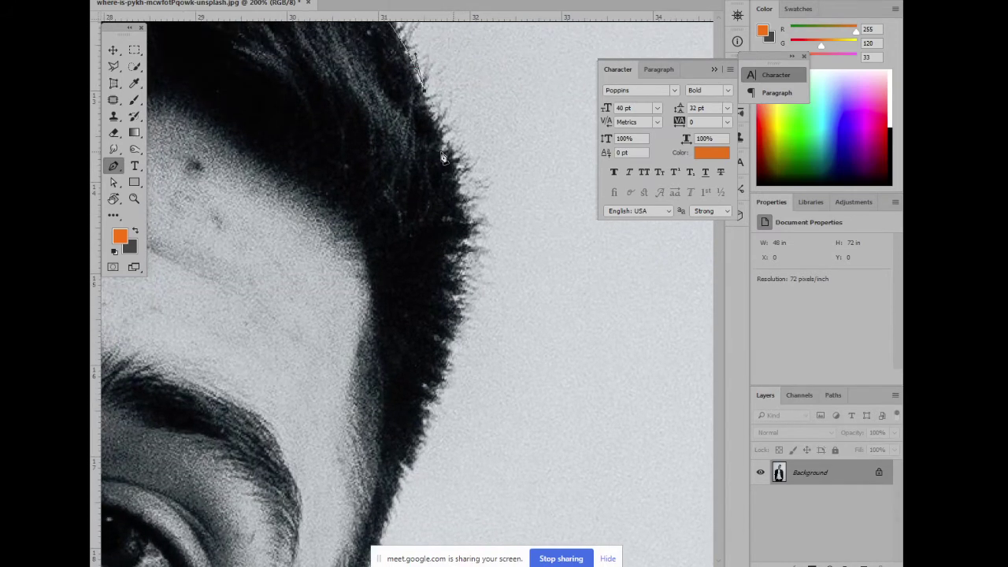
pyautogui.moveTo(442, 148); pyautogui.dragTo(443, 167)
pyautogui.moveTo(430, 221)
pyautogui.mouseDown()
pyautogui.moveTo(441, 157)
pyautogui.moveTo(478, 249)
pyautogui.mouseUp()
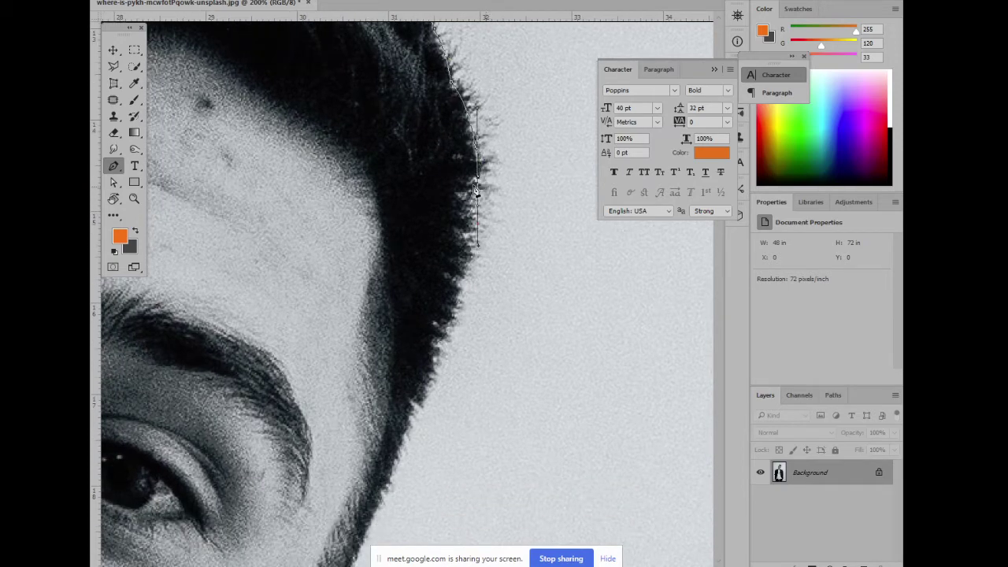
pyautogui.moveTo(454, 372); pyautogui.dragTo(475, 304)
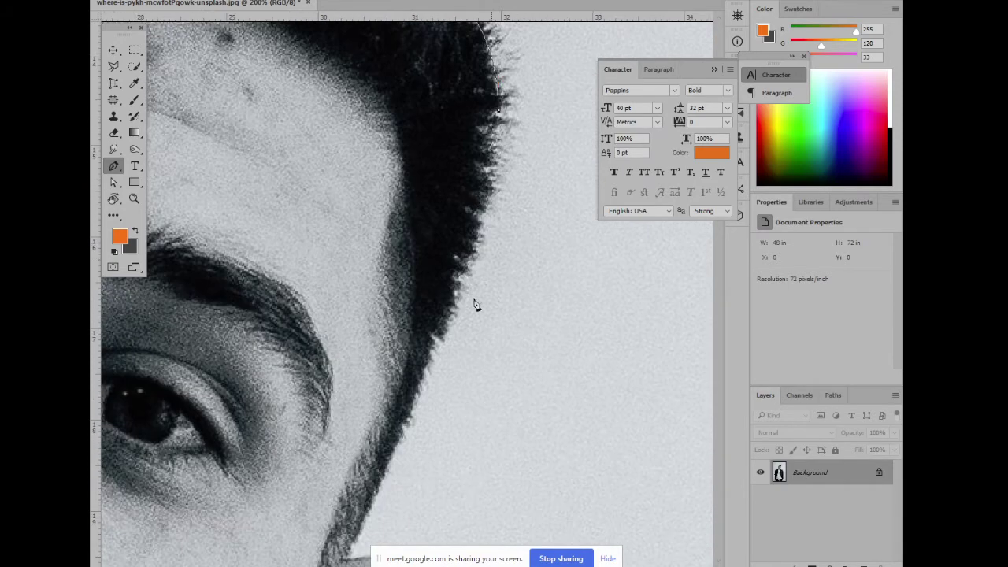
pyautogui.moveTo(435, 337)
pyautogui.mouseDown()
pyautogui.moveTo(401, 396)
pyautogui.moveTo(421, 266)
pyautogui.mouseUp()
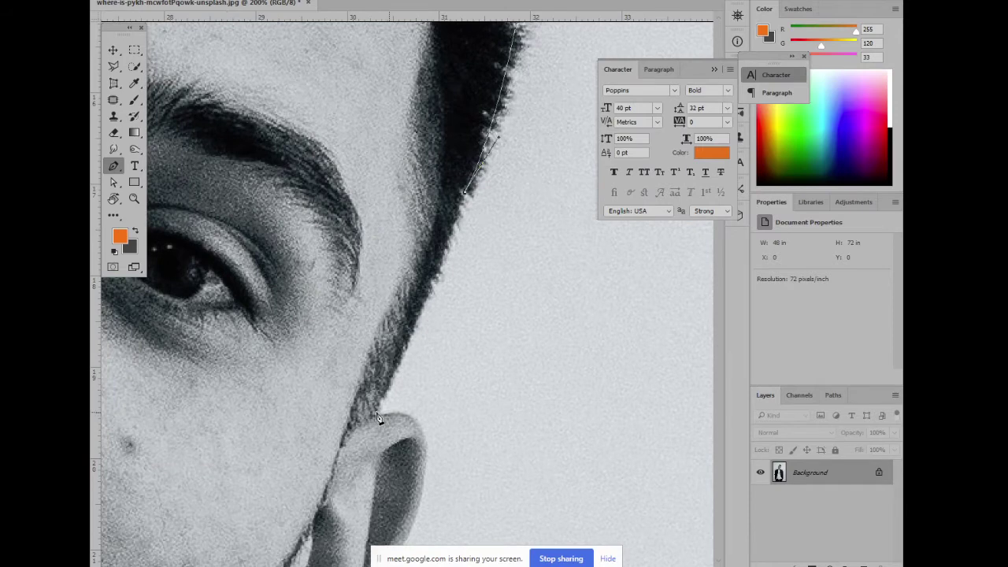
pyautogui.moveTo(377, 414); pyautogui.dragTo(351, 446)
# Curve the path over the top of the ear and down its outer rim
pyautogui.moveTo(378, 422); pyautogui.dragTo(376, 232)
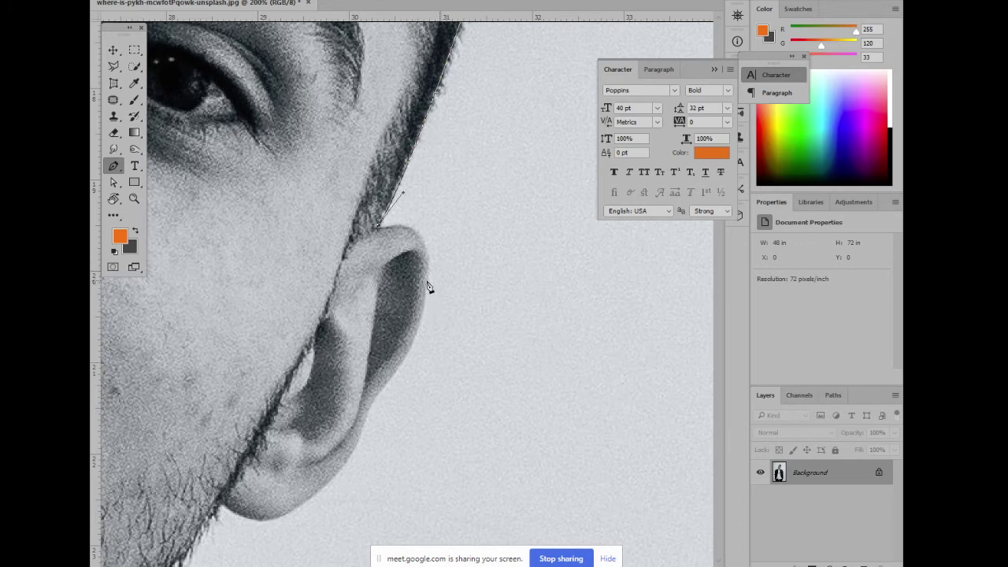
pyautogui.moveTo(426, 280); pyautogui.dragTo(416, 351)
pyautogui.moveTo(394, 376); pyautogui.dragTo(363, 413)
pyautogui.scroll(-3, 398, 385)
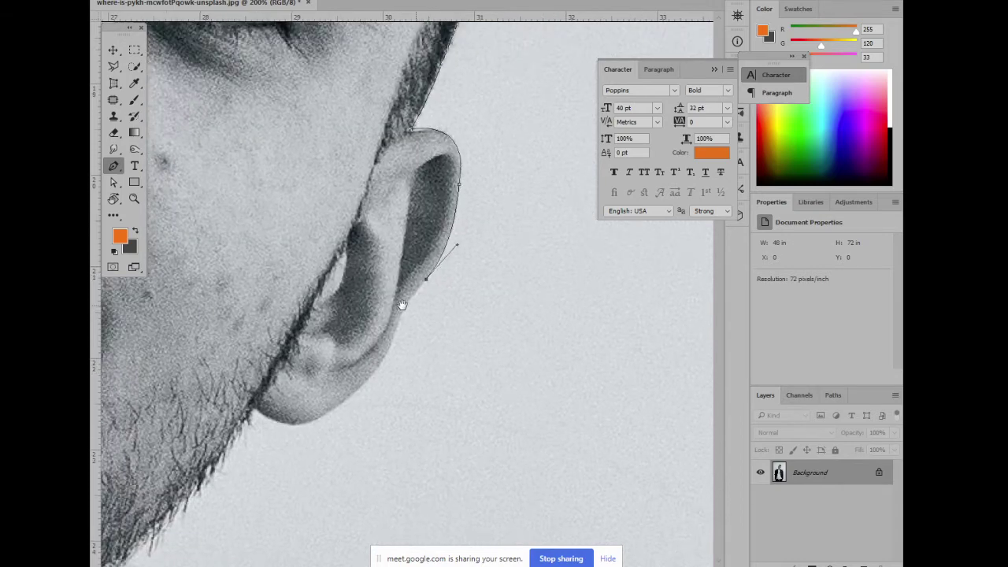
pyautogui.moveTo(393, 342)
pyautogui.mouseDown()
pyautogui.moveTo(384, 372)
pyautogui.moveTo(486, 319)
pyautogui.mouseUp()
# Add a corner anchor at the ear lobe, then anchors along the jaw and down the neck
pyautogui.moveTo(410, 341); pyautogui.dragTo(336, 289)
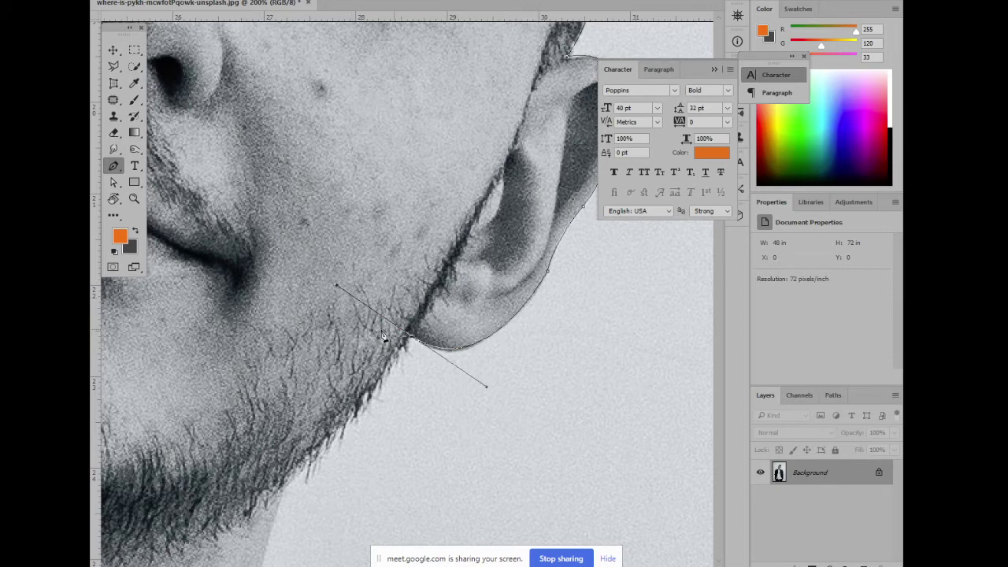
pyautogui.keyDown('alt'); pyautogui.click(409, 340); pyautogui.keyUp('alt')
pyautogui.moveTo(382, 381); pyautogui.dragTo(466, 270)
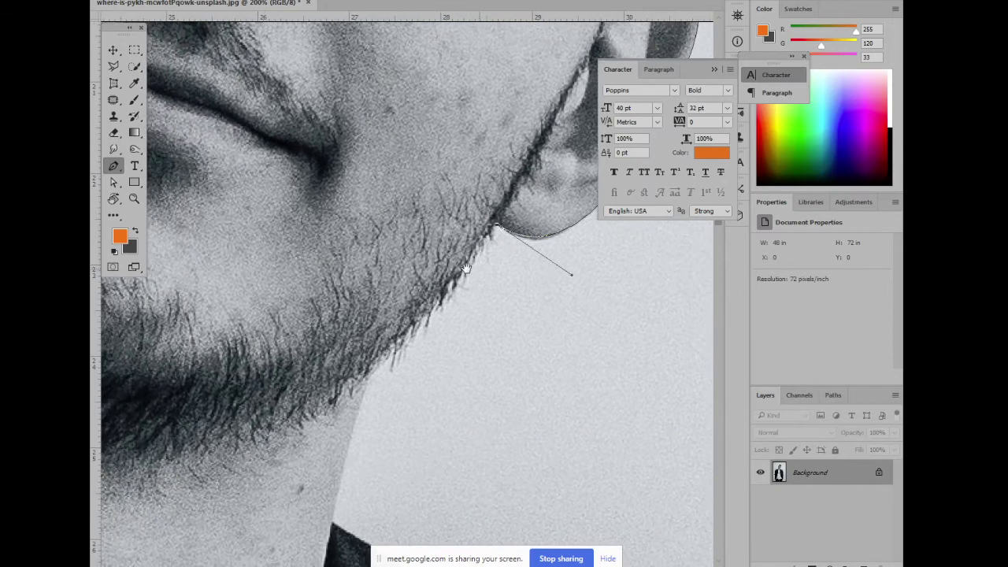
pyautogui.click(428, 323)
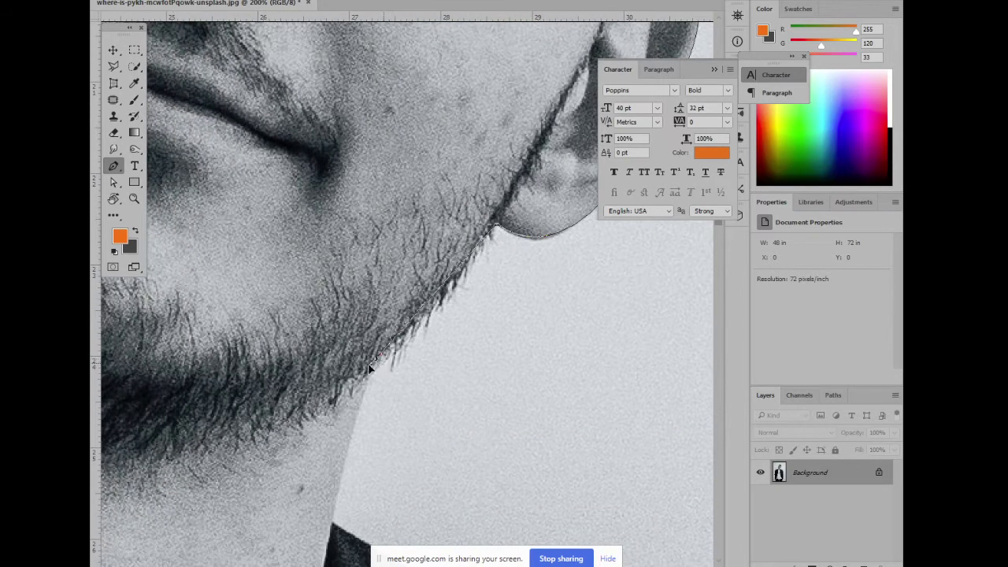
pyautogui.click(323, 392)
pyautogui.scroll(-1, 377, 364)
pyautogui.scroll(-4, 382, 316)
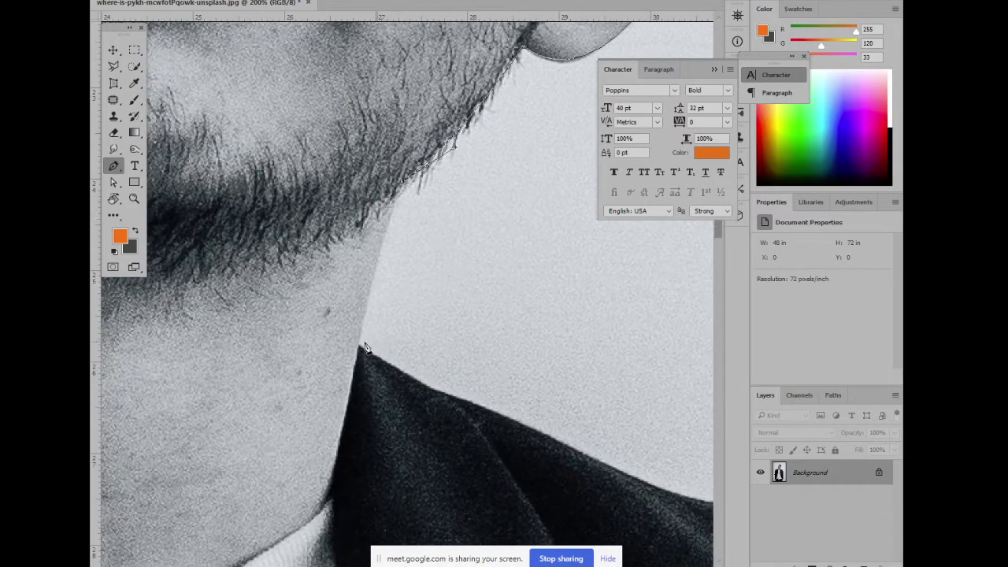
pyautogui.moveTo(359, 332); pyautogui.dragTo(365, 356)
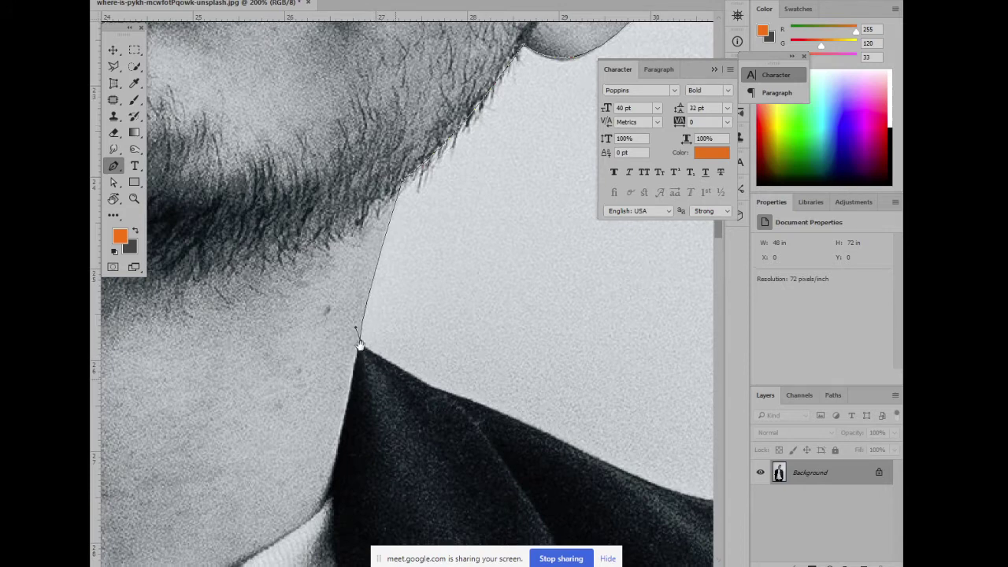
# Extend the path onto the collar edge, then switch back to the Google Meet window
pyautogui.scroll(-5, 363, 350)
pyautogui.hscroll(2, 362, 351)
pyautogui.click(346, 217)
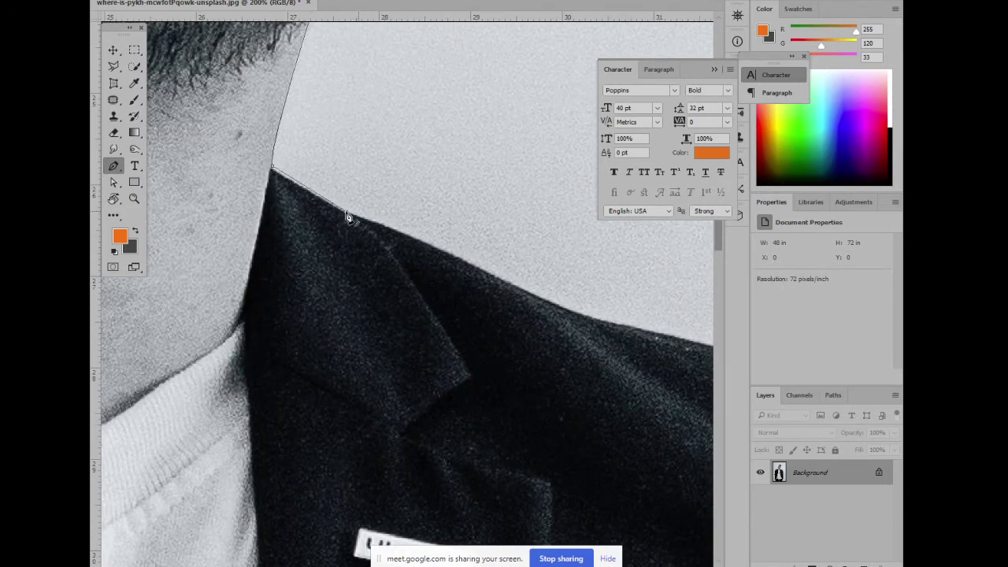
pyautogui.scroll(-1, 371, 244)
pyautogui.hscroll(3, 371, 244)
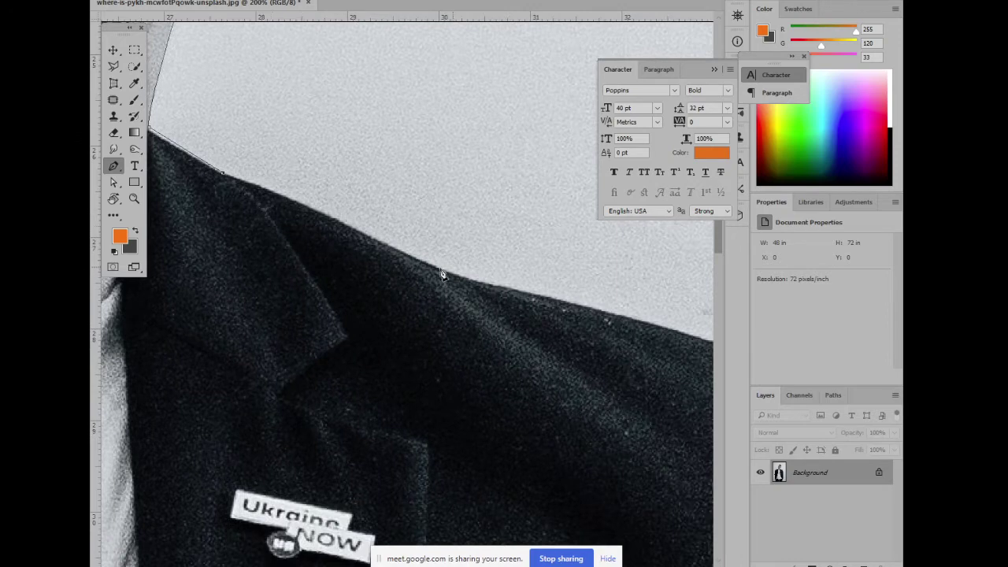
pyautogui.click(559, 562)
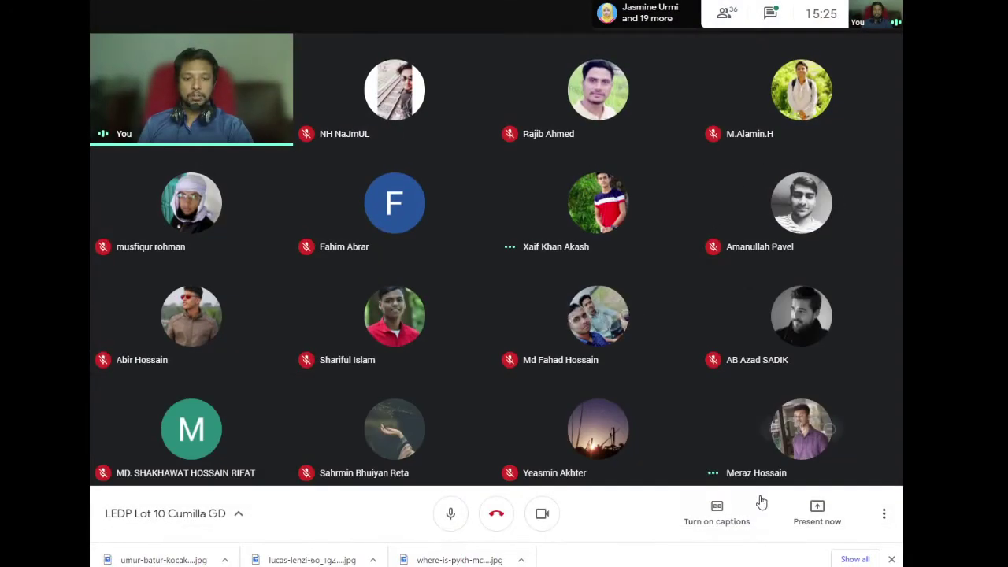
# Present the entire screen in Google Meet again, then return to Photoshop
pyautogui.click(816, 521)
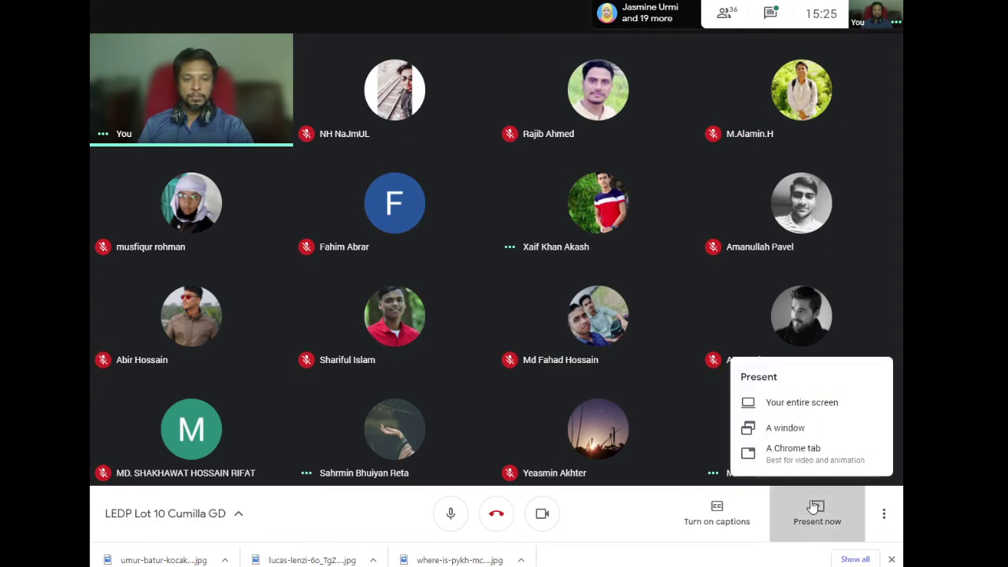
pyautogui.click(815, 417)
pyautogui.click(463, 130)
pyautogui.click(611, 261)
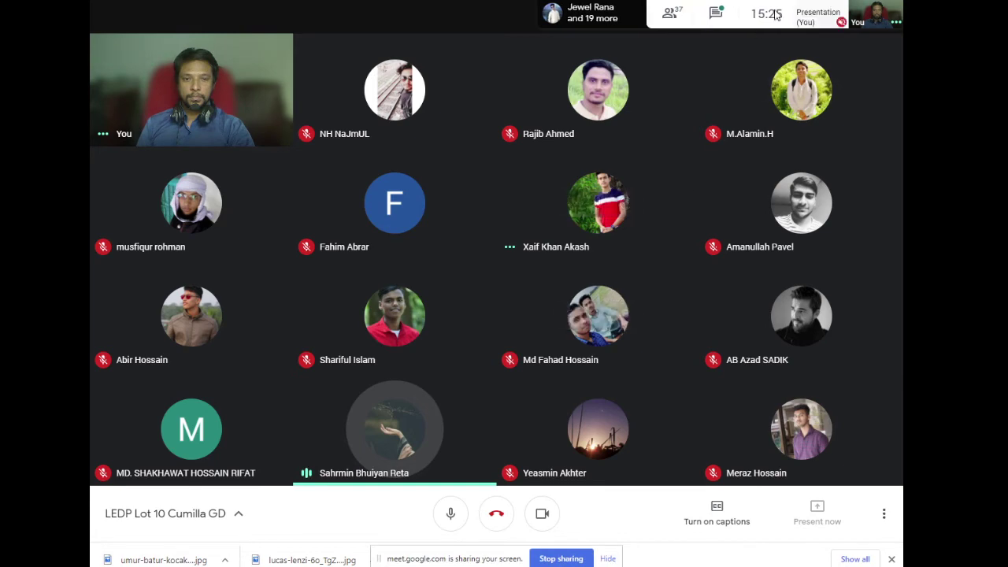
pyautogui.hotkey('alt', 'Tab')
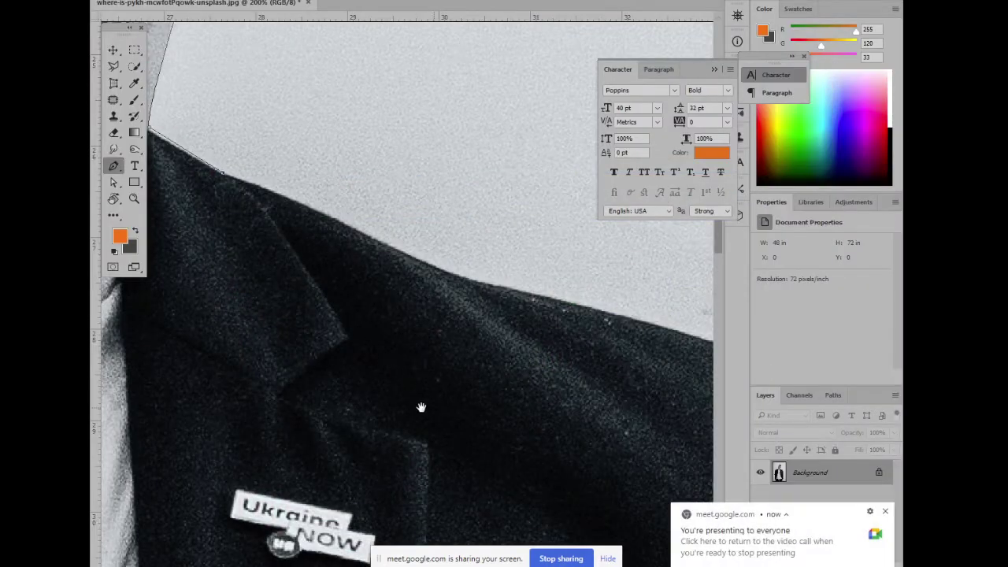
# Add a curved anchor along the jacket edge and drop its trailing handle
pyautogui.moveTo(434, 275)
pyautogui.mouseDown()
pyautogui.moveTo(412, 342)
pyautogui.moveTo(441, 315)
pyautogui.mouseUp()
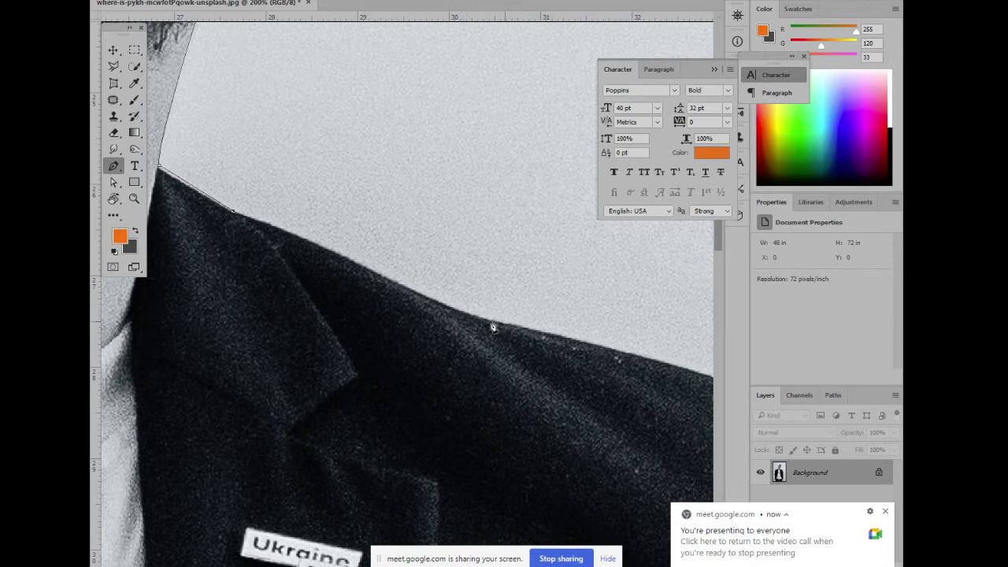
pyautogui.moveTo(433, 300)
pyautogui.mouseDown()
pyautogui.moveTo(459, 324)
pyautogui.moveTo(475, 323)
pyautogui.mouseUp()
pyautogui.keyDown('alt'); pyautogui.click(436, 305); pyautogui.keyUp('alt')
# Admit the waiting participant in the Google Meet window, then return to Photoshop
pyautogui.click(316, 504)
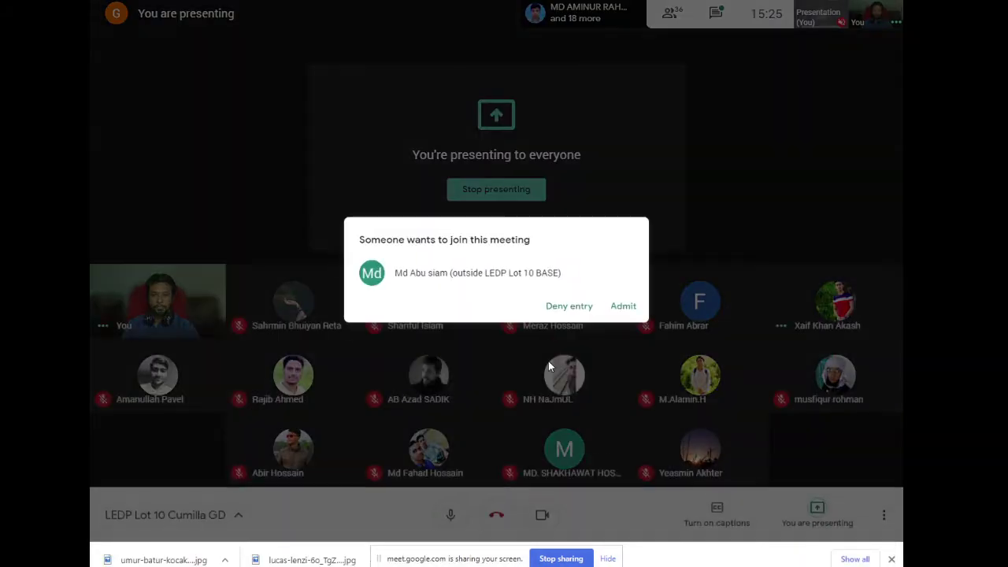
pyautogui.click(621, 306)
pyautogui.hotkey('alt', 'Tab')
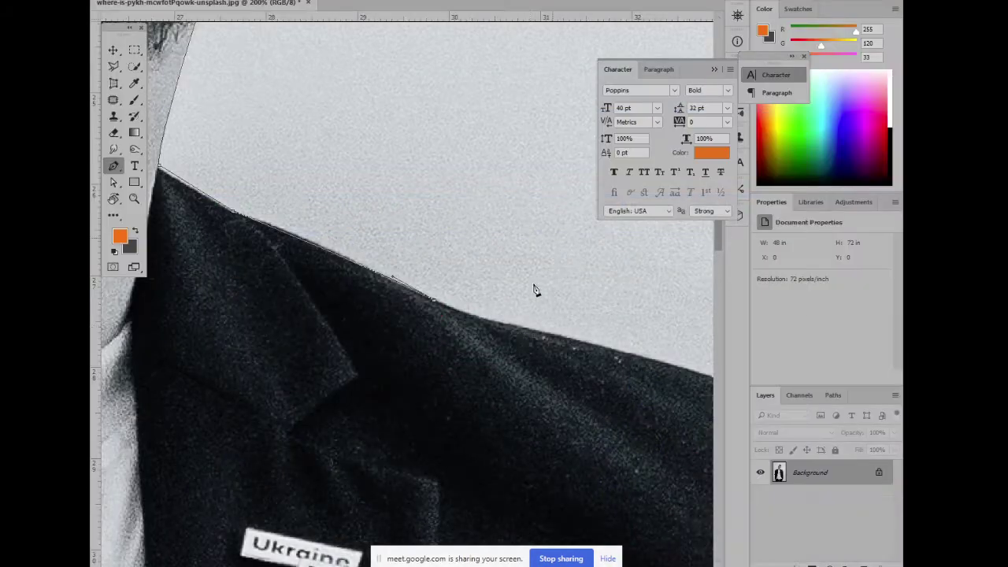
# Extend the path over the shoulder top and corner, curving down the sleeve
pyautogui.moveTo(495, 409); pyautogui.dragTo(368, 342)
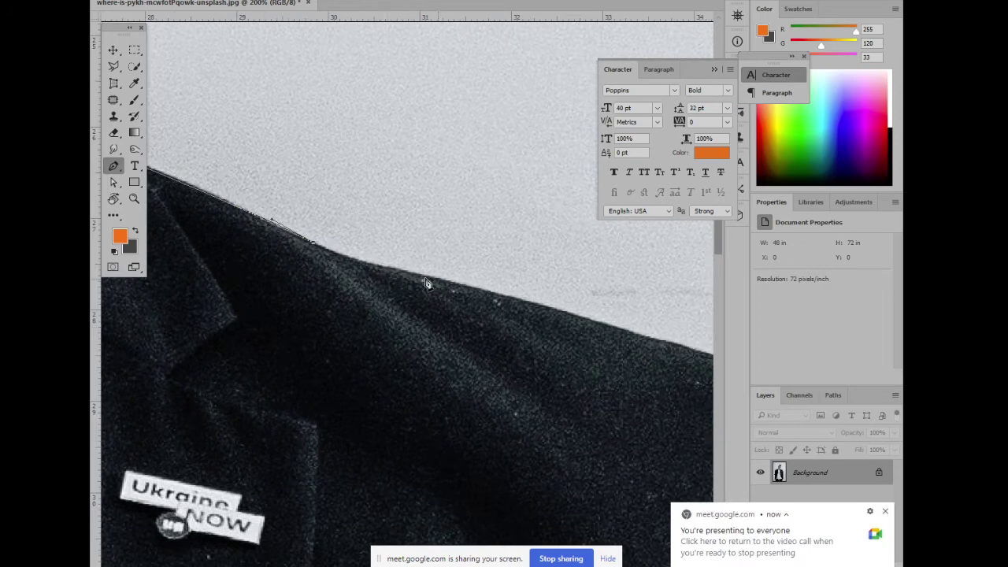
pyautogui.moveTo(432, 275); pyautogui.dragTo(482, 282)
pyautogui.moveTo(509, 351); pyautogui.dragTo(355, 292)
pyautogui.moveTo(572, 343); pyautogui.dragTo(605, 362)
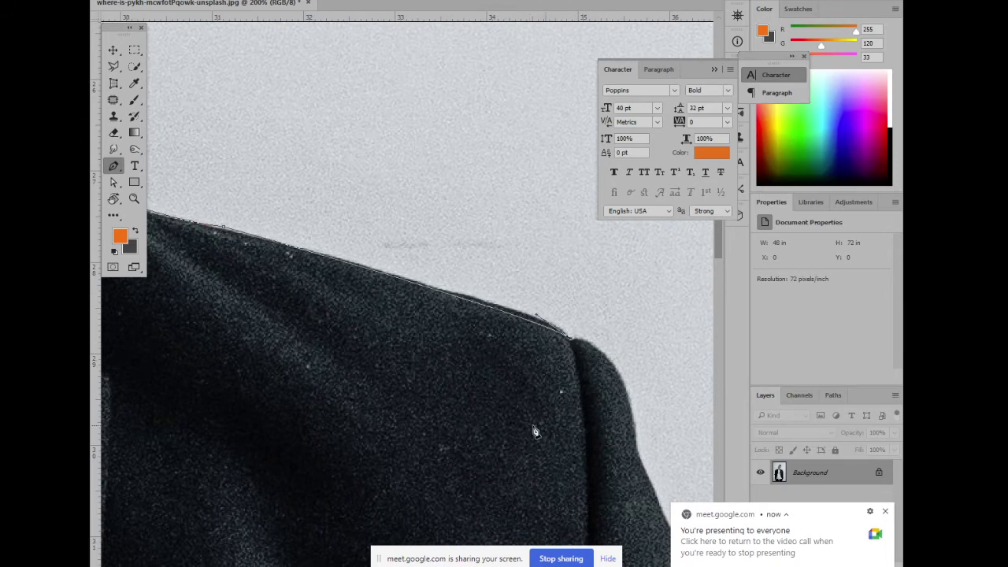
pyautogui.moveTo(536, 432); pyautogui.dragTo(394, 274)
pyautogui.moveTo(497, 296); pyautogui.dragTo(504, 400)
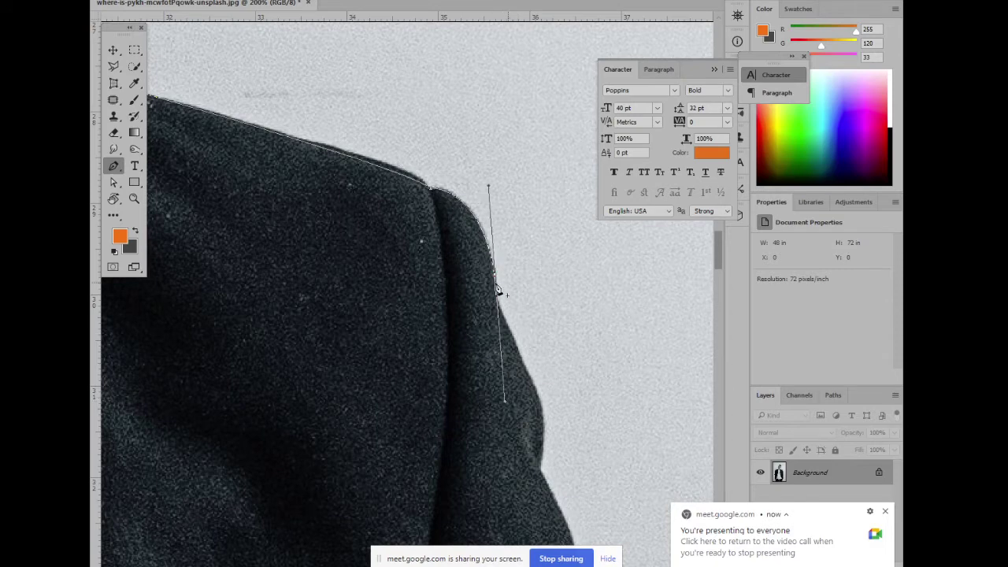
pyautogui.keyDown('alt'); pyautogui.click(497, 296); pyautogui.keyUp('alt')
pyautogui.scroll(-3, 488, 300)
pyautogui.hscroll(2, 481, 331)
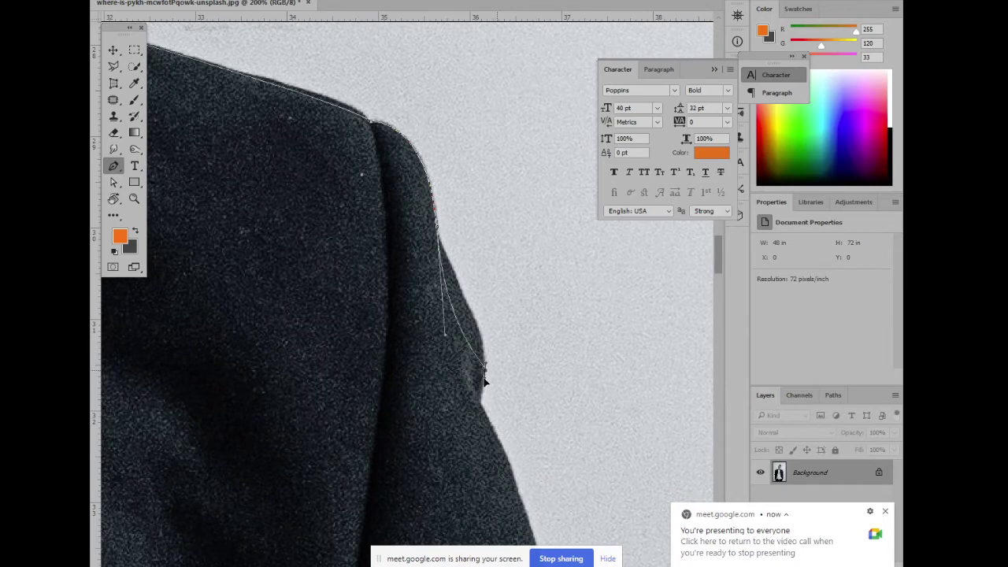
pyautogui.hotkey('ctrl', 'z')
# Zoom in to add curved anchors down the arm, then zoom out twice
pyautogui.hotkey('ctrl', '+')
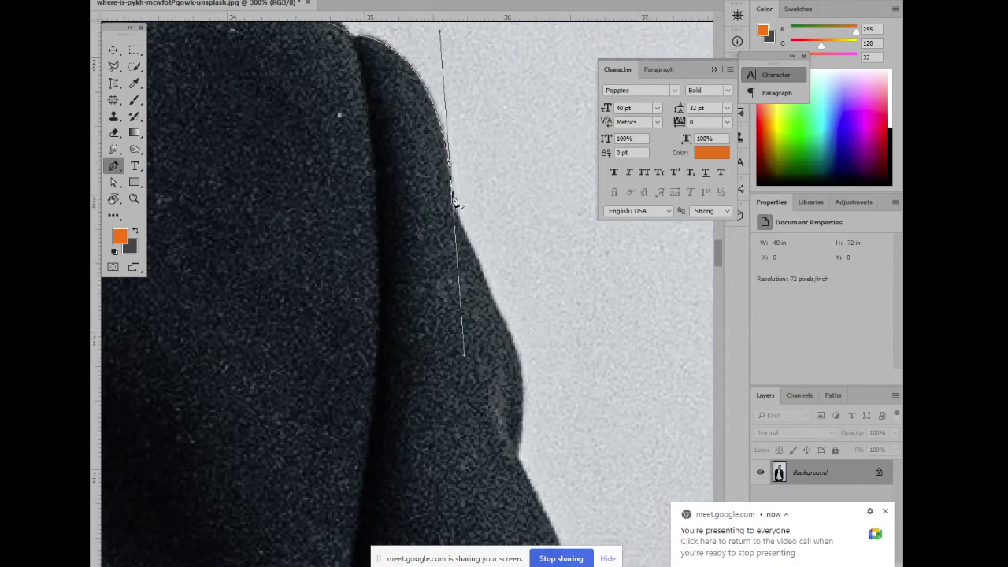
pyautogui.scroll(-3, 455, 203)
pyautogui.hscroll(2, 444, 304)
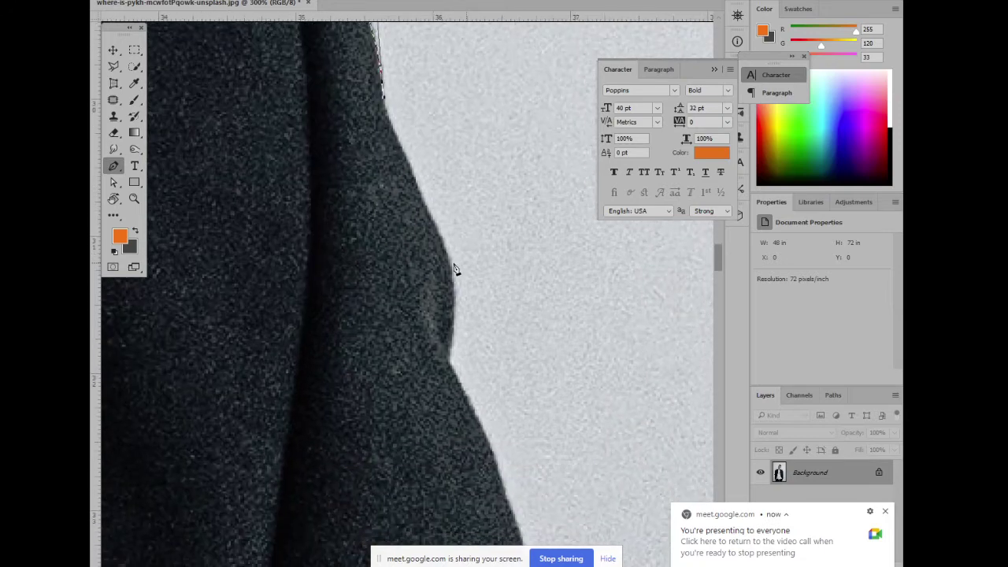
pyautogui.moveTo(451, 264); pyautogui.dragTo(476, 311)
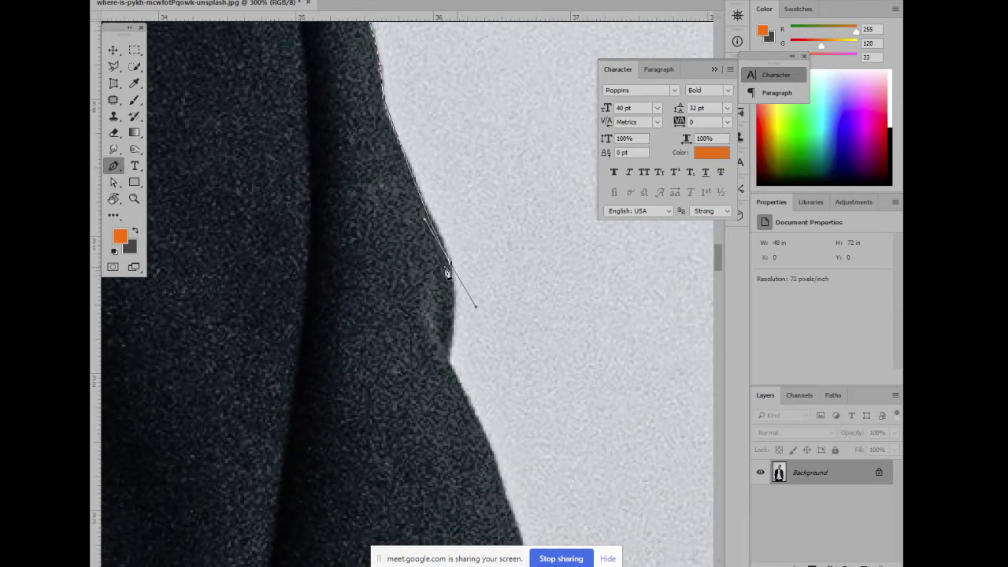
pyautogui.scroll(-2, 454, 284)
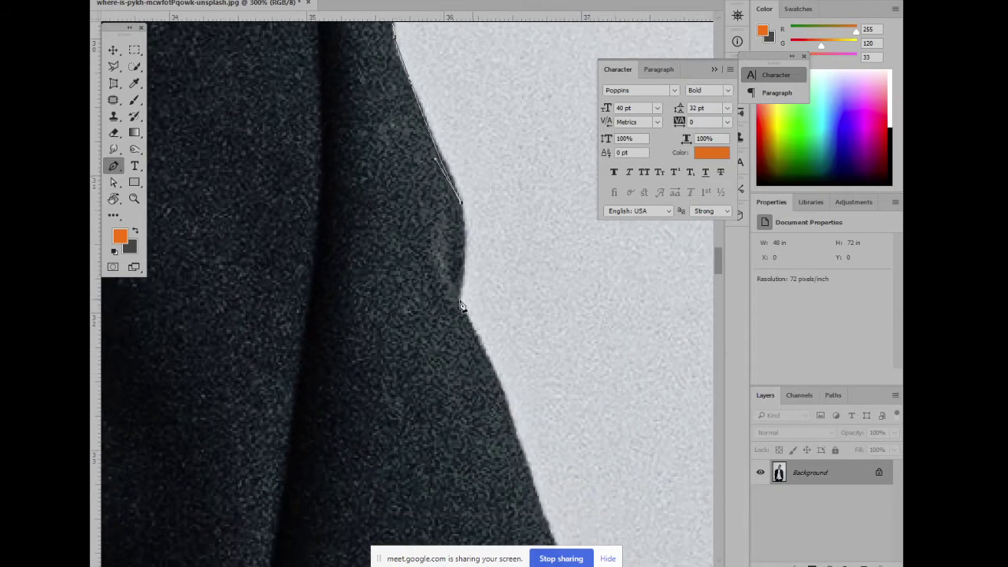
pyautogui.moveTo(459, 302); pyautogui.dragTo(447, 341)
pyautogui.hotkey('ctrl', '-')
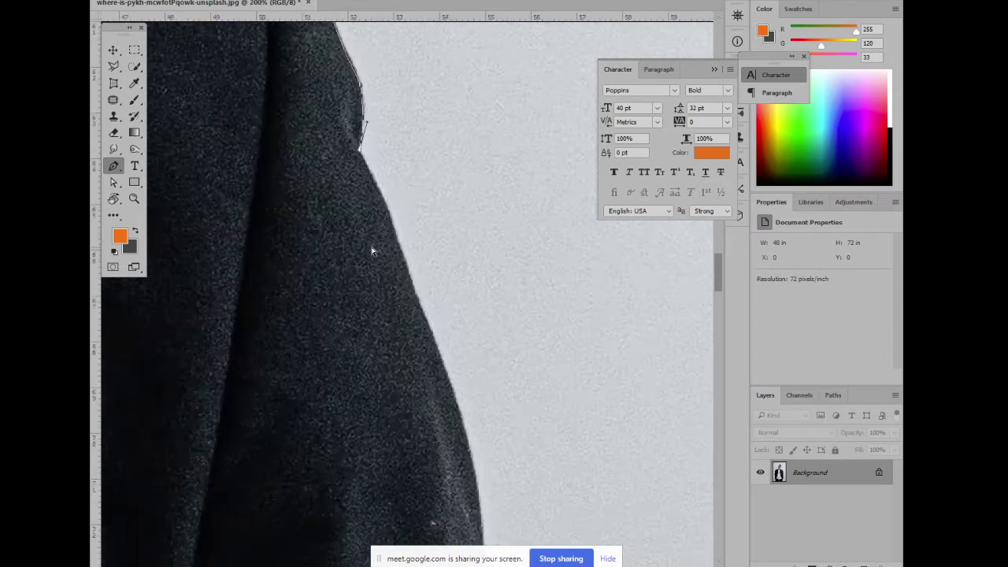
pyautogui.hotkey('ctrl', '-')
pyautogui.scroll(-3, 371, 261)
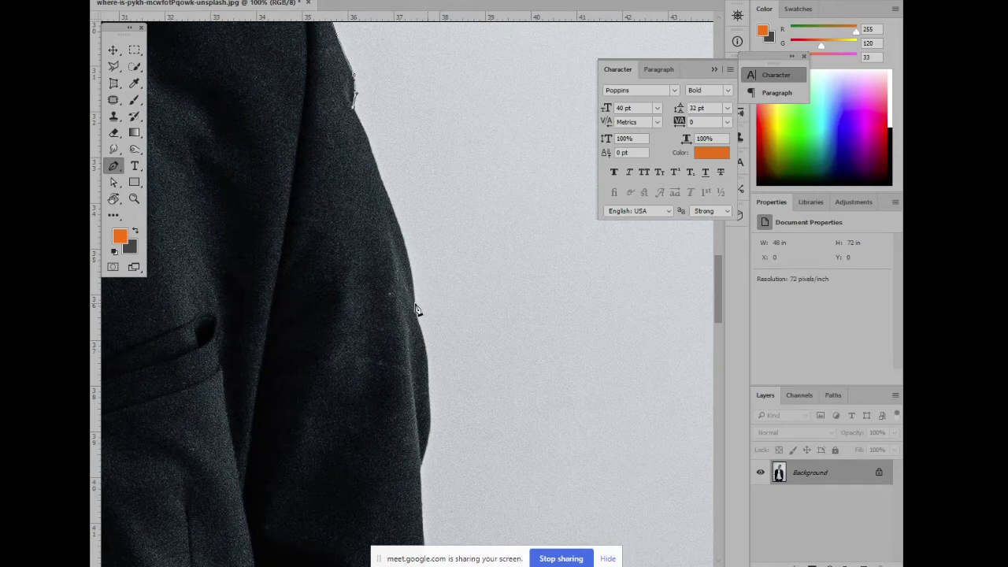
# Add two curved anchors and a corner anchor down the upper arm edge
pyautogui.moveTo(416, 306); pyautogui.dragTo(413, 358)
pyautogui.scroll(-2, 398, 315)
pyautogui.hscroll(1, 398, 316)
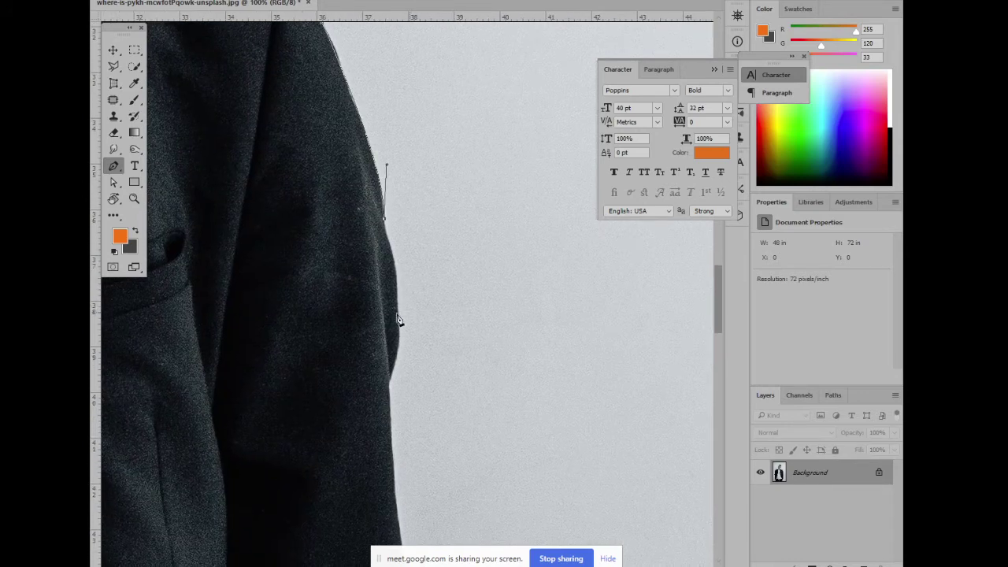
pyautogui.moveTo(399, 316); pyautogui.dragTo(395, 341)
pyautogui.keyDown('alt'); pyautogui.click(398, 316); pyautogui.keyUp('alt')
pyautogui.click(388, 347)
pyautogui.scroll(-2, 397, 275)
pyautogui.hscroll(-1, 408, 295)
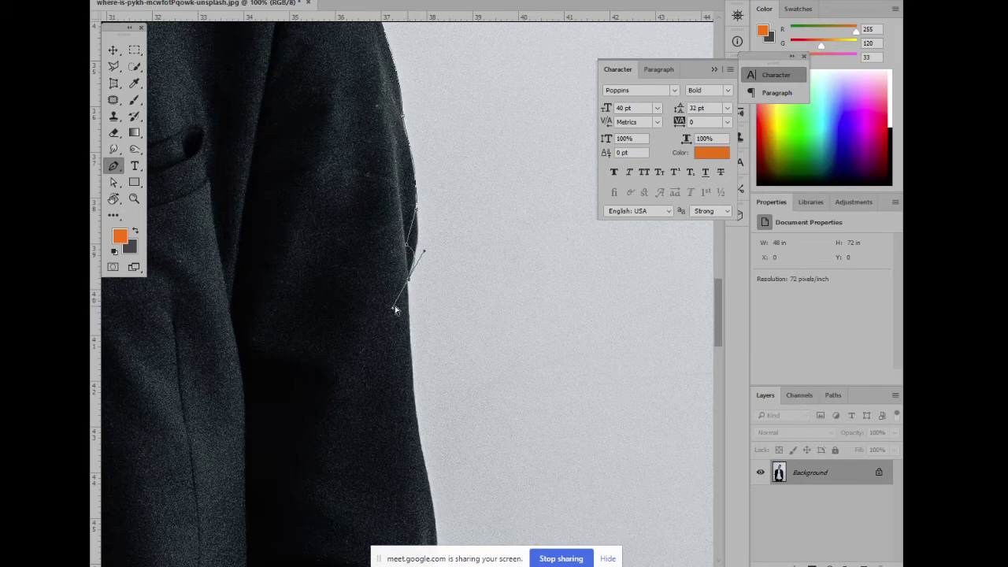
# Place a smooth anchor and a series of corner anchors further down the arm
pyautogui.moveTo(410, 277); pyautogui.dragTo(397, 300)
pyautogui.scroll(-3, 400, 266)
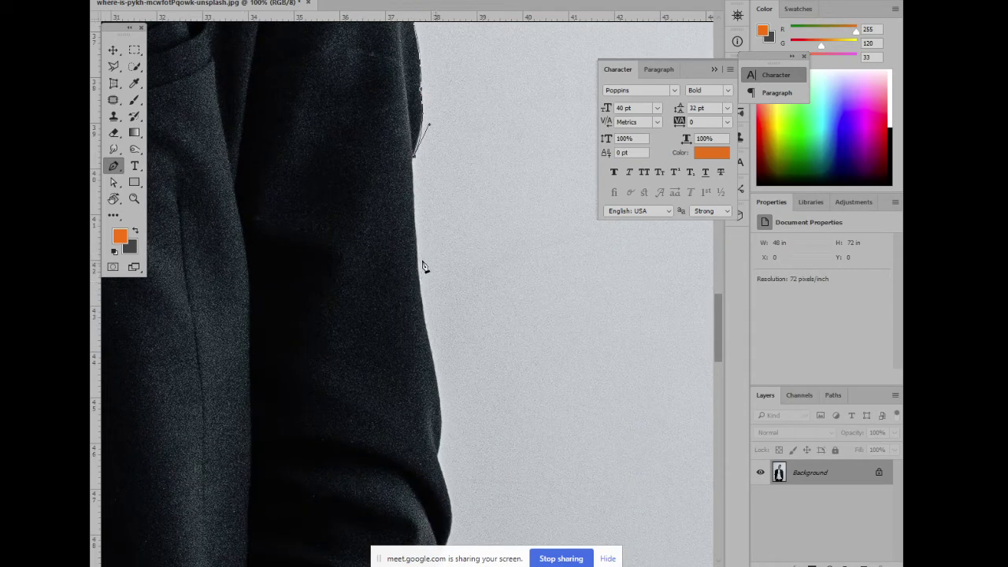
pyautogui.click(414, 223)
pyautogui.click(418, 252)
pyautogui.click(424, 290)
pyautogui.scroll(-3, 417, 284)
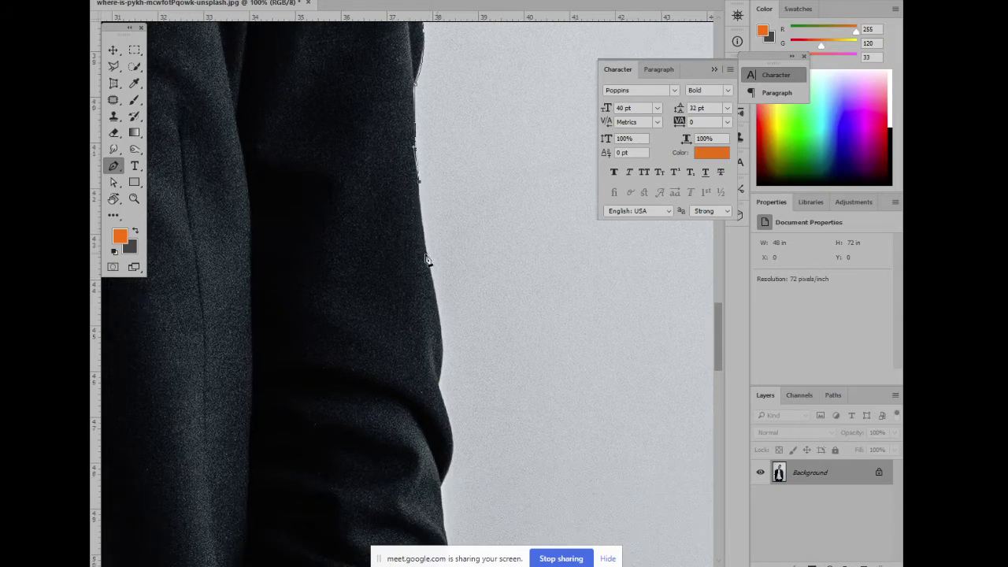
pyautogui.click(433, 275)
# Add curved anchors around the elbow and along the jacket edge
pyautogui.moveTo(420, 342); pyautogui.dragTo(443, 271)
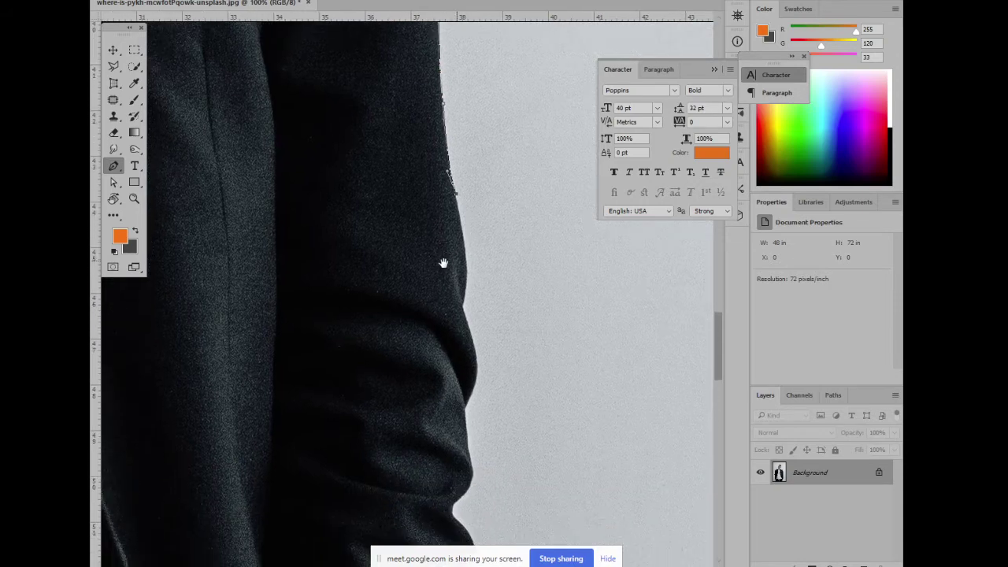
pyautogui.moveTo(464, 306)
pyautogui.mouseDown()
pyautogui.moveTo(452, 341)
pyautogui.moveTo(464, 308)
pyautogui.mouseUp()
pyautogui.scroll(-3, 319, 158)
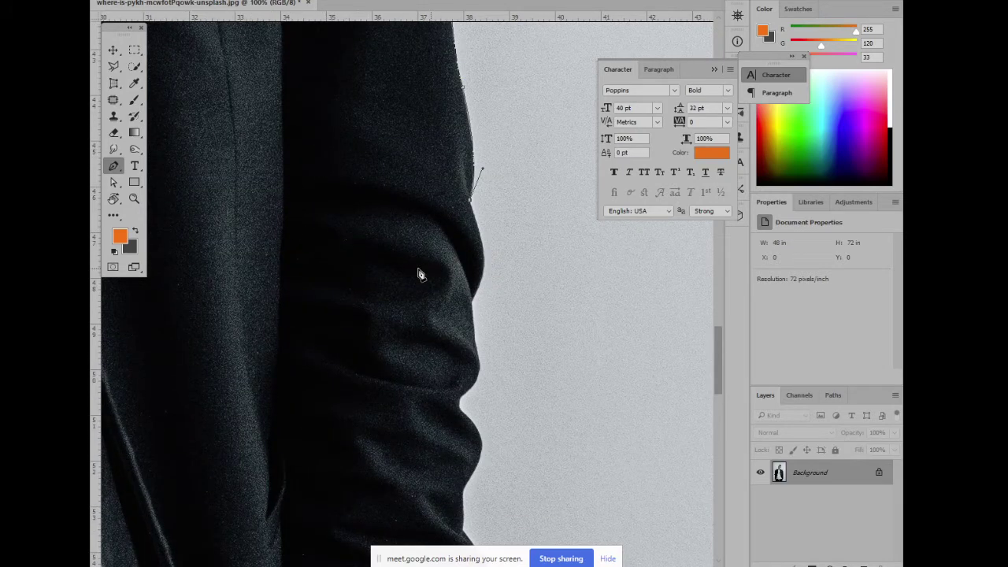
pyautogui.scroll(-1, 477, 254)
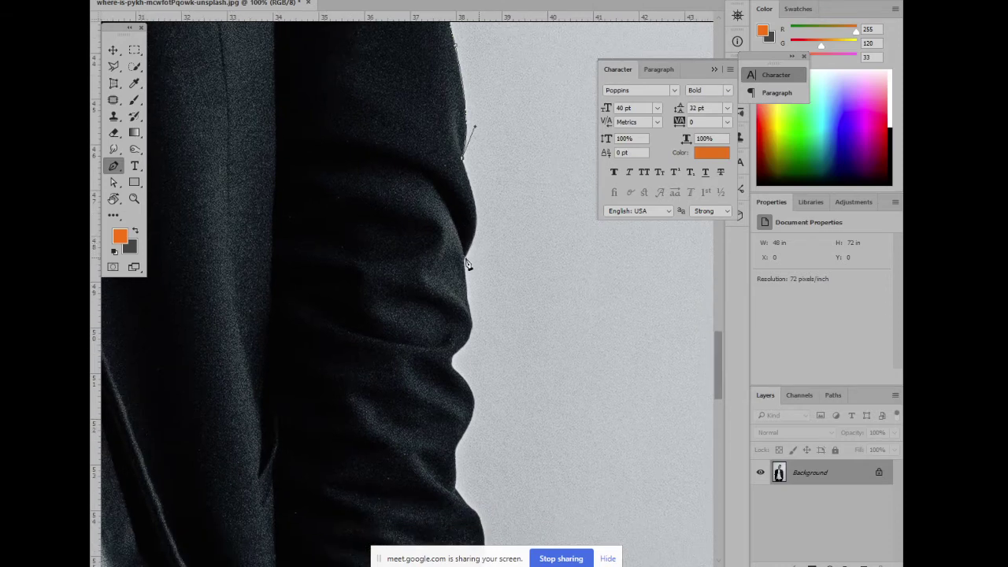
pyautogui.moveTo(466, 259); pyautogui.dragTo(439, 301)
pyautogui.scroll(-3, 429, 349)
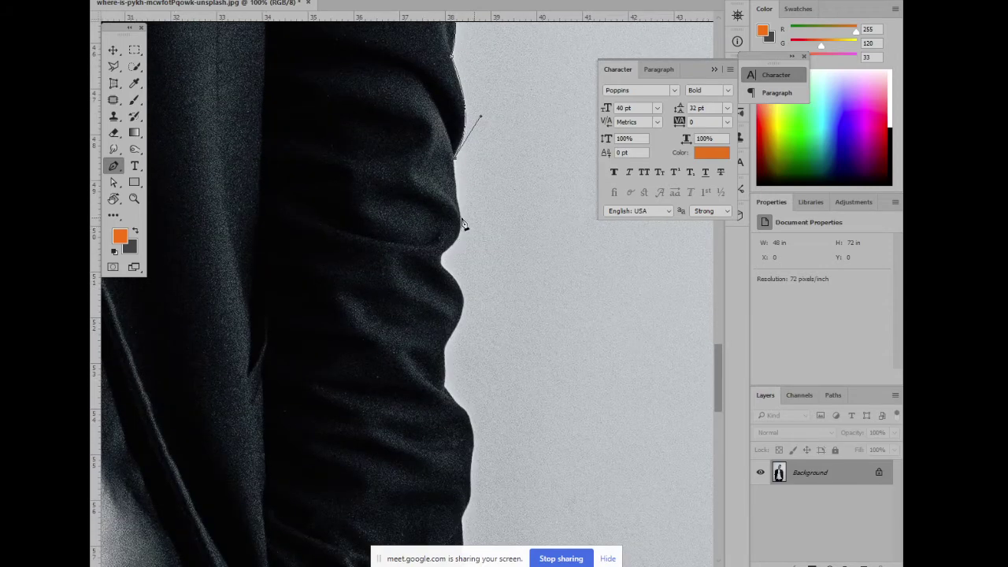
# Extend the path to a smooth anchor on the sleeve fold and pan to its end
pyautogui.moveTo(461, 220); pyautogui.dragTo(465, 230)
pyautogui.scroll(-1, 463, 226)
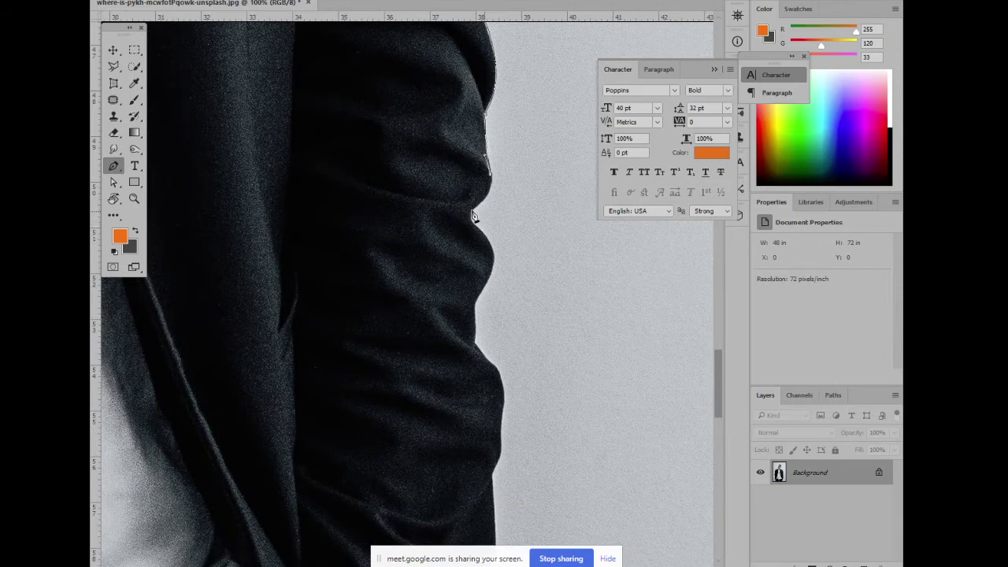
pyautogui.moveTo(474, 209); pyautogui.dragTo(453, 227)
pyautogui.moveTo(373, 164); pyautogui.dragTo(311, 184)
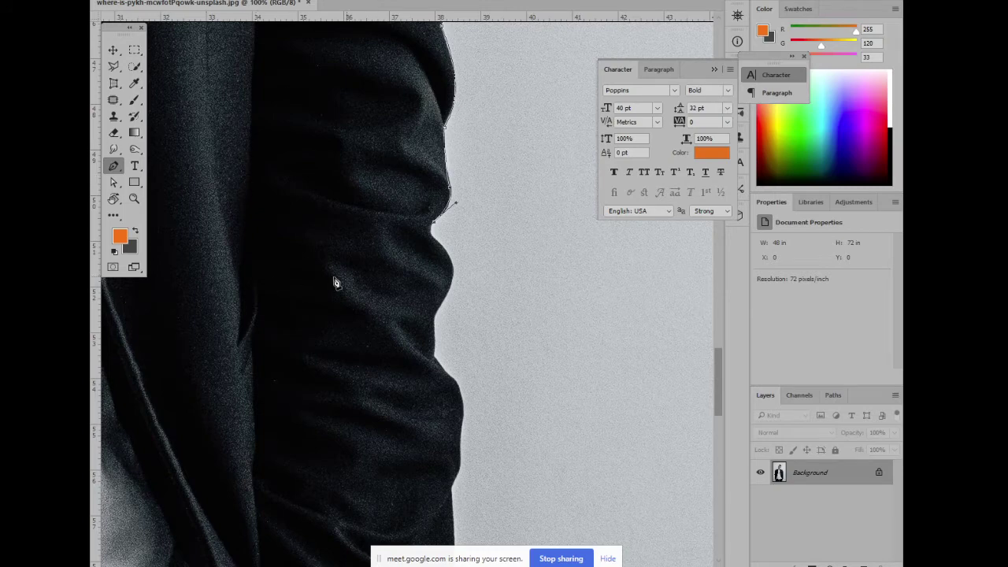
pyautogui.moveTo(425, 266); pyautogui.dragTo(399, 225)
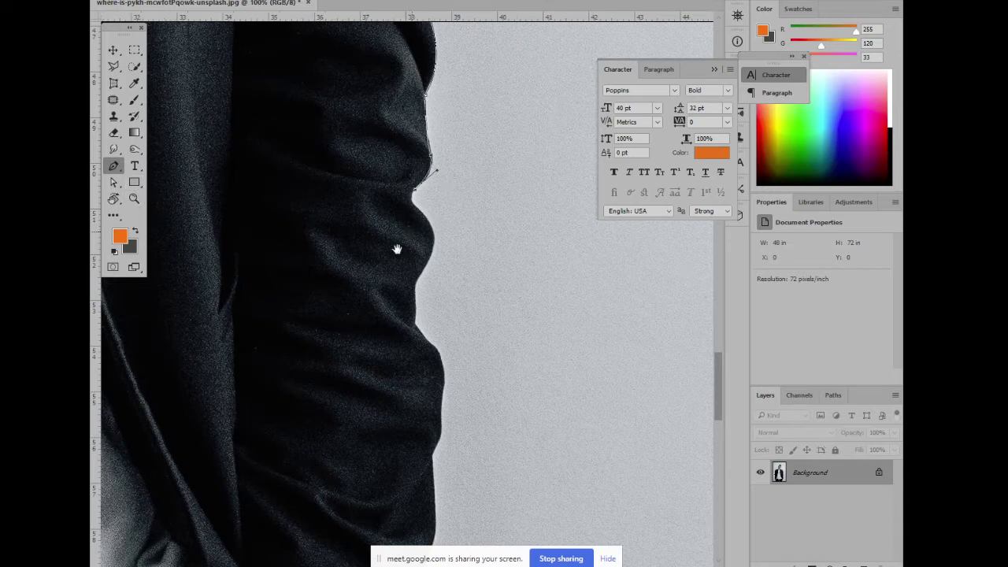
pyautogui.moveTo(410, 237); pyautogui.dragTo(396, 278)
# Lengthen the last anchor's handles, then add a curved and a corner anchor at the sleeve fold
pyautogui.scroll(2, 396, 277)
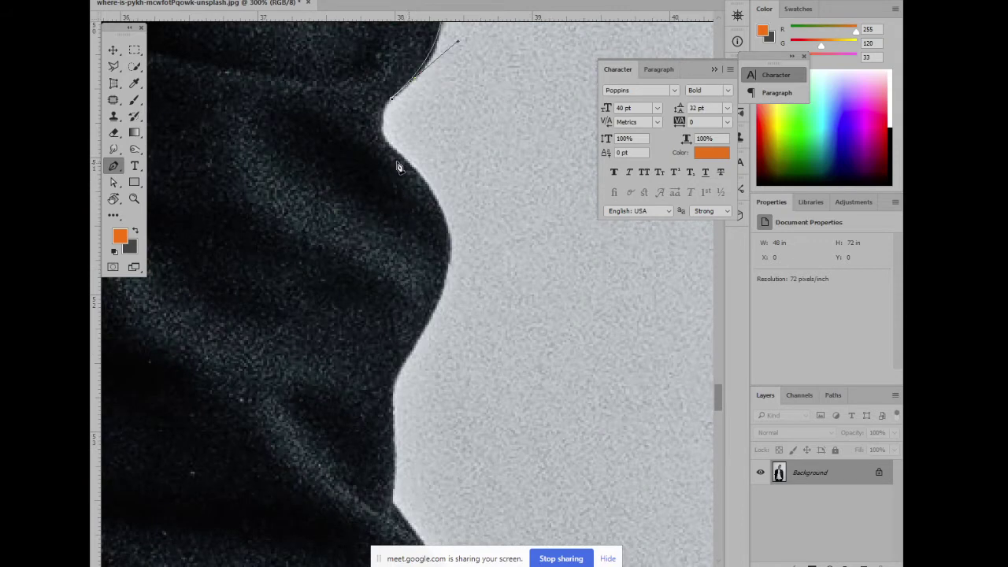
pyautogui.moveTo(412, 161); pyautogui.dragTo(416, 163)
pyautogui.moveTo(444, 290); pyautogui.dragTo(423, 364)
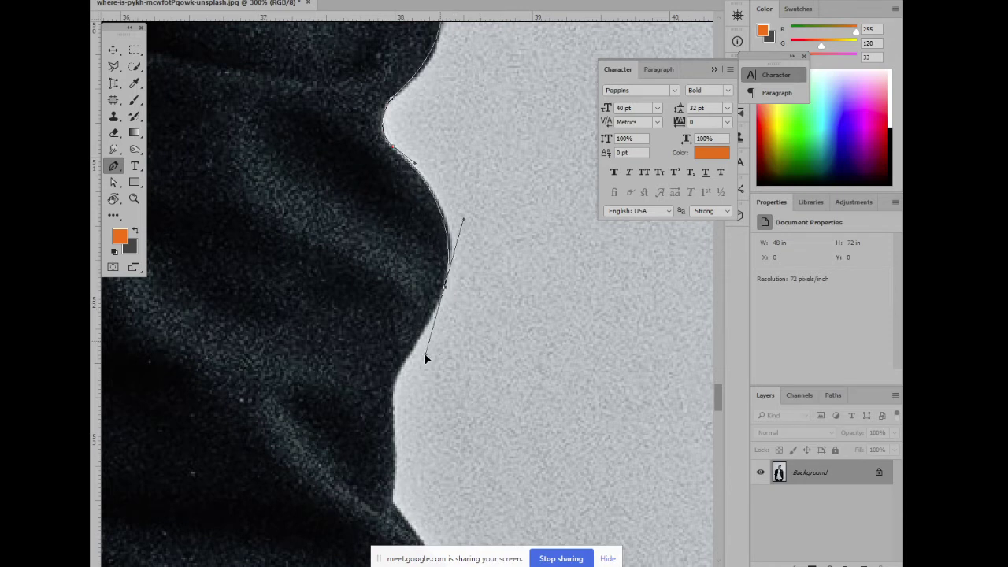
pyautogui.keyDown('alt'); pyautogui.click(445, 291); pyautogui.keyUp('alt')
pyautogui.click(395, 384)
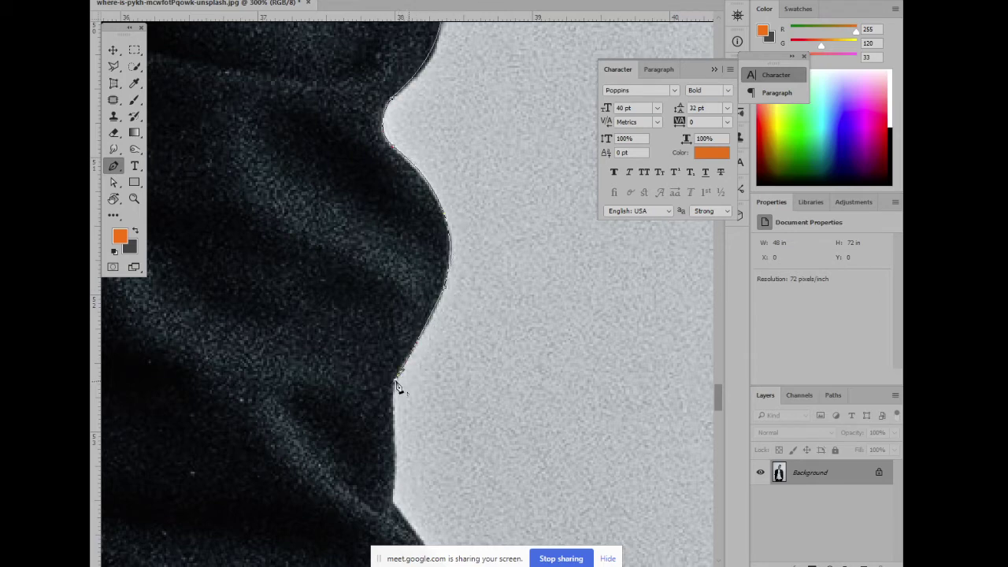
# Add smooth anchors on the sleeve bulge and lower sleeve, shortening the last handle
pyautogui.scroll(-2, 396, 386)
pyautogui.scroll(-2, 388, 297)
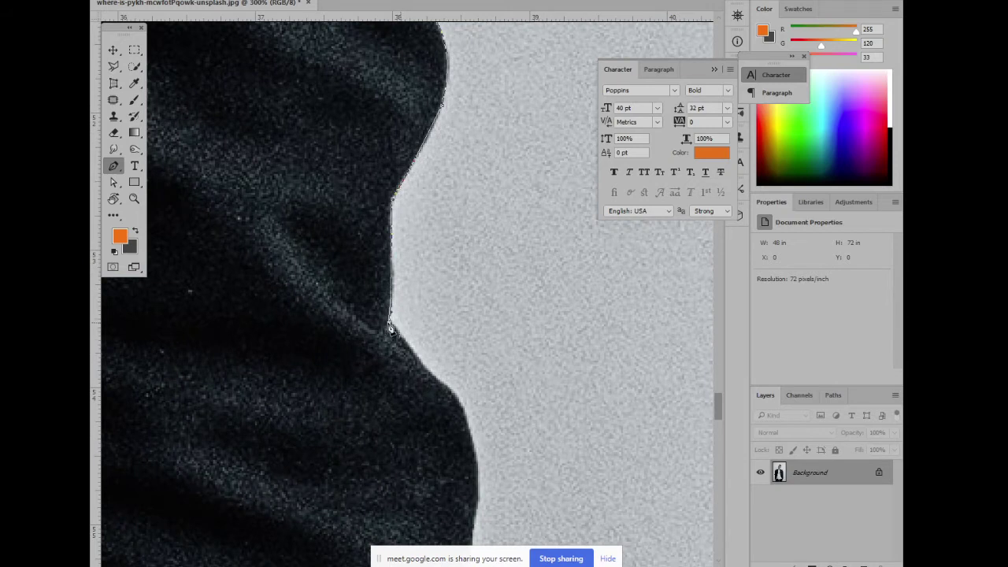
pyautogui.scroll(-2, 390, 327)
pyautogui.moveTo(437, 320); pyautogui.dragTo(462, 329)
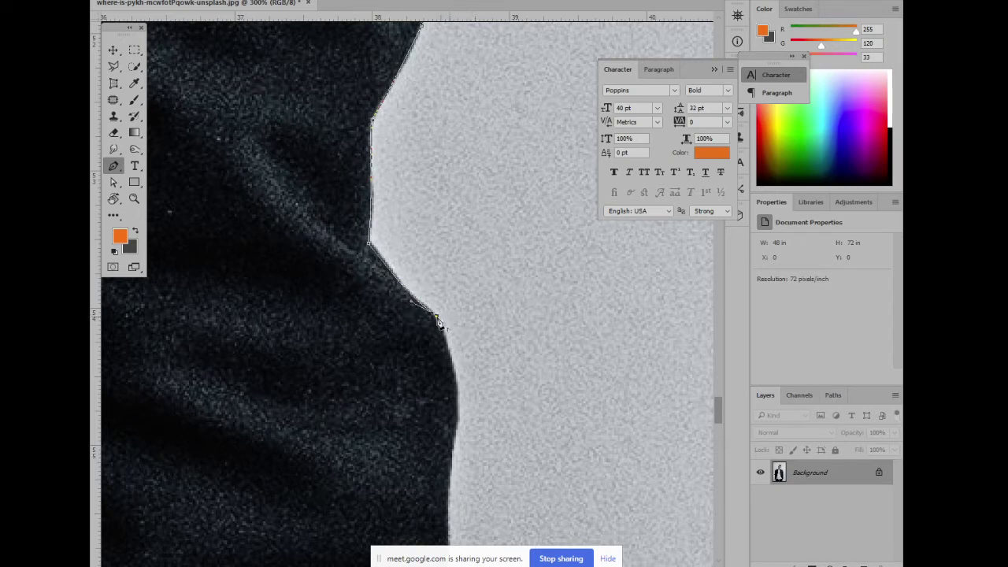
pyautogui.scroll(-3, 439, 325)
pyautogui.scroll(-1, 426, 237)
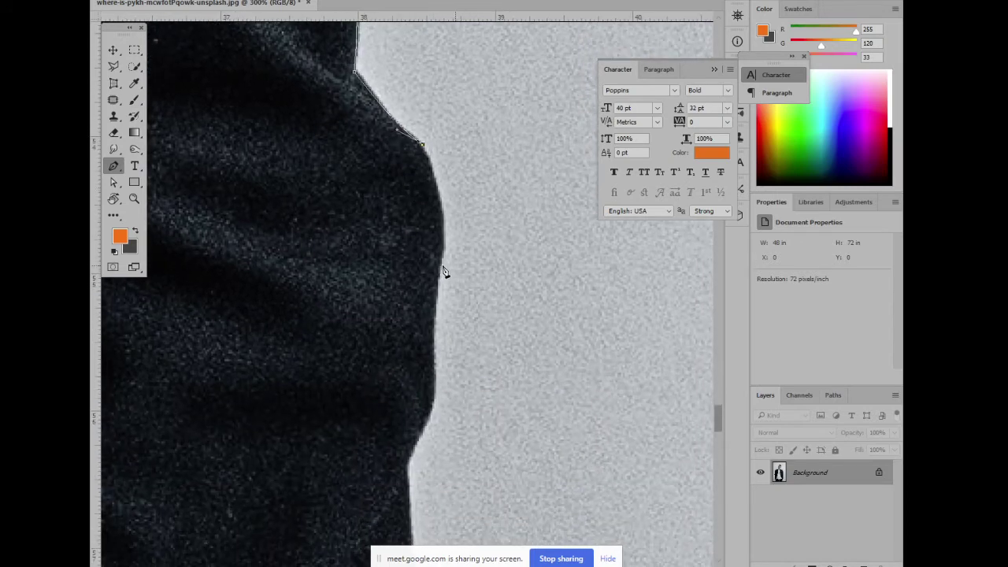
pyautogui.moveTo(440, 268); pyautogui.dragTo(427, 321)
pyautogui.moveTo(427, 321)
pyautogui.mouseDown()
pyautogui.moveTo(439, 275)
pyautogui.moveTo(427, 183)
pyautogui.mouseUp()
pyautogui.scroll(-1, 425, 289)
# Show the Pen Tool's flyout of alternative path tools, dismiss it, and show it again
pyautogui.rightClick(118, 165)
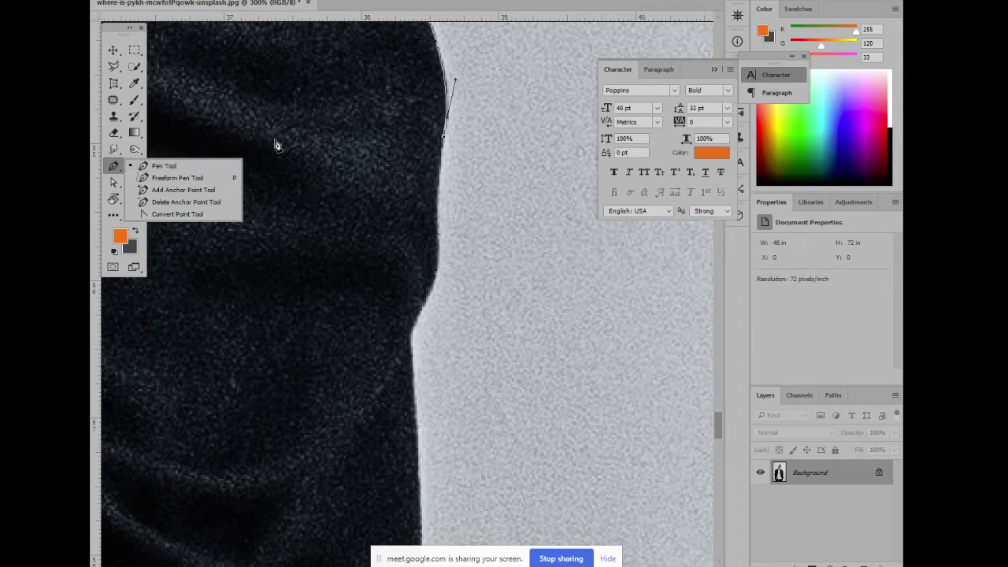
pyautogui.press('Escape')
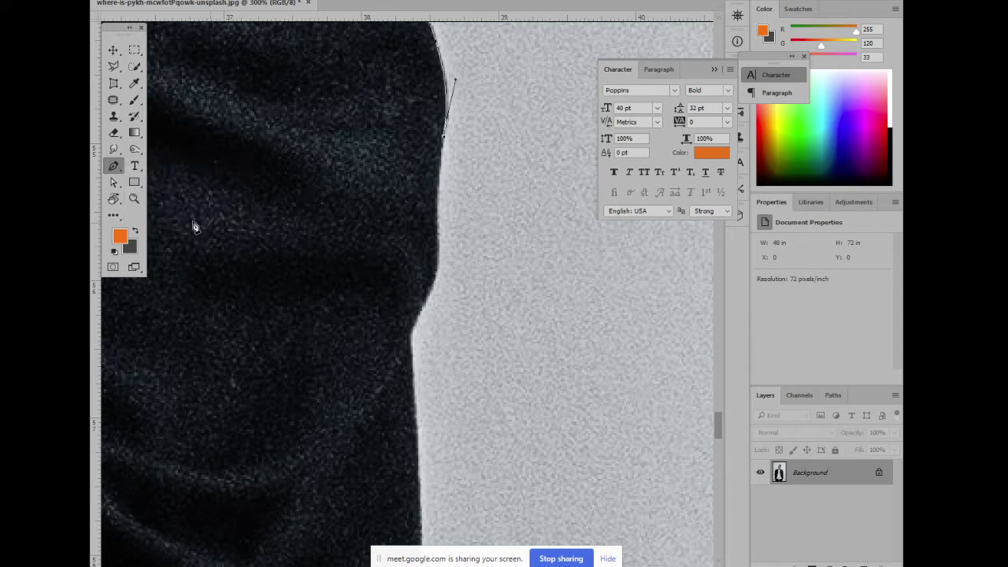
pyautogui.rightClick(117, 167)
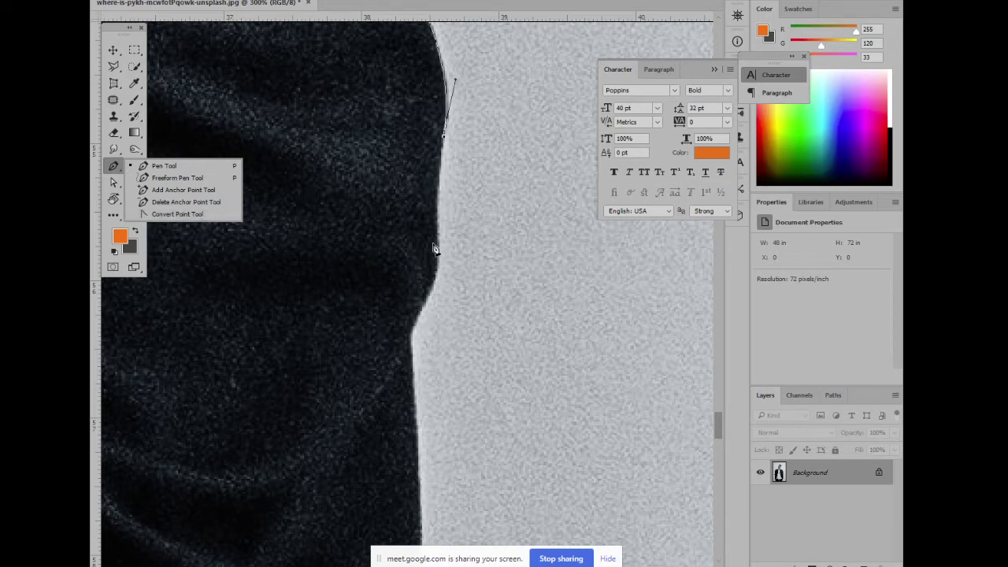
# Add a smooth anchor at the sleeve edge, dropping its lower handle
pyautogui.moveTo(439, 238); pyautogui.dragTo(445, 273)
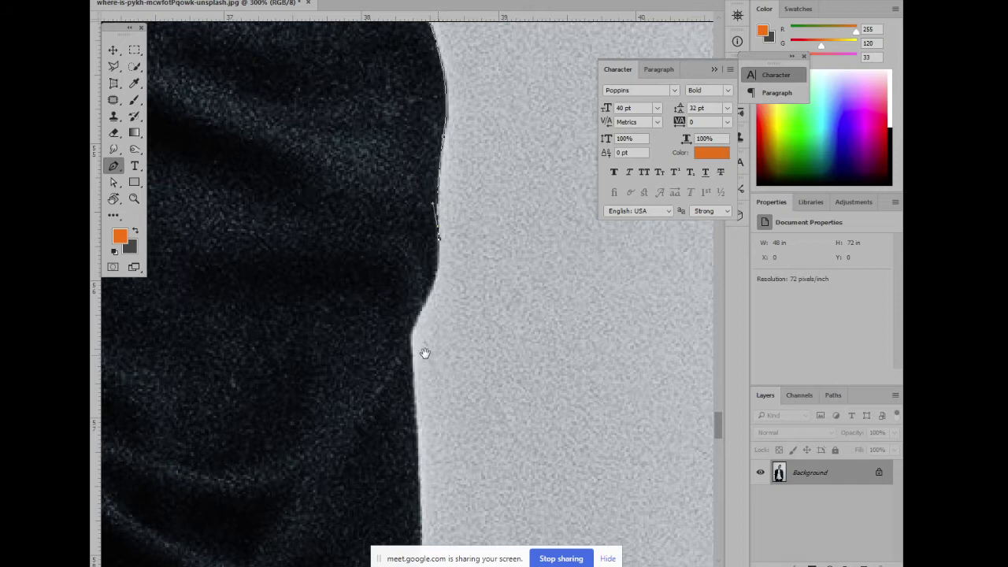
pyautogui.moveTo(423, 354)
pyautogui.mouseDown()
pyautogui.moveTo(462, 263)
pyautogui.moveTo(416, 298)
pyautogui.mouseUp()
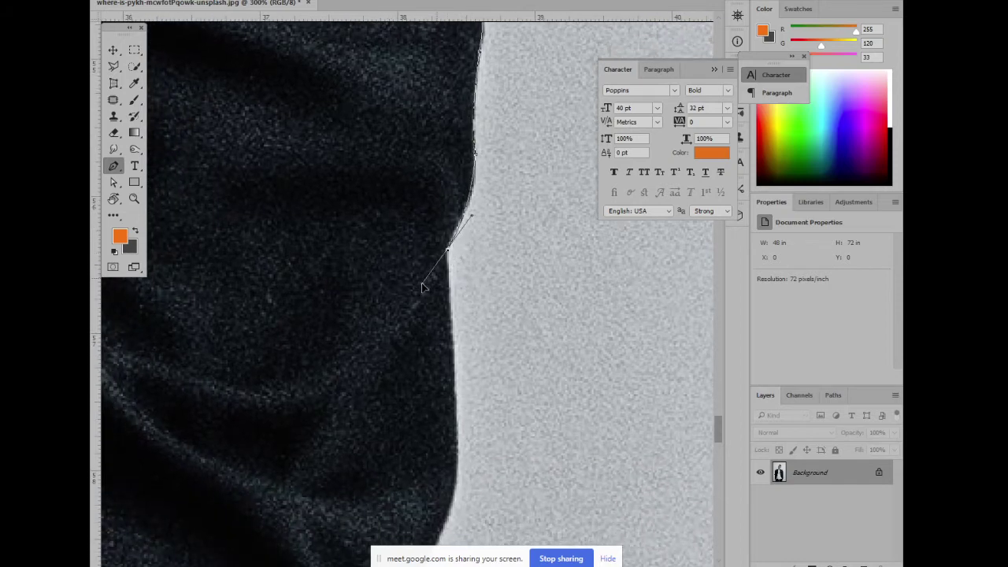
pyautogui.keyDown('alt'); pyautogui.click(448, 252); pyautogui.keyUp('alt')
pyautogui.moveTo(460, 365); pyautogui.dragTo(421, 247)
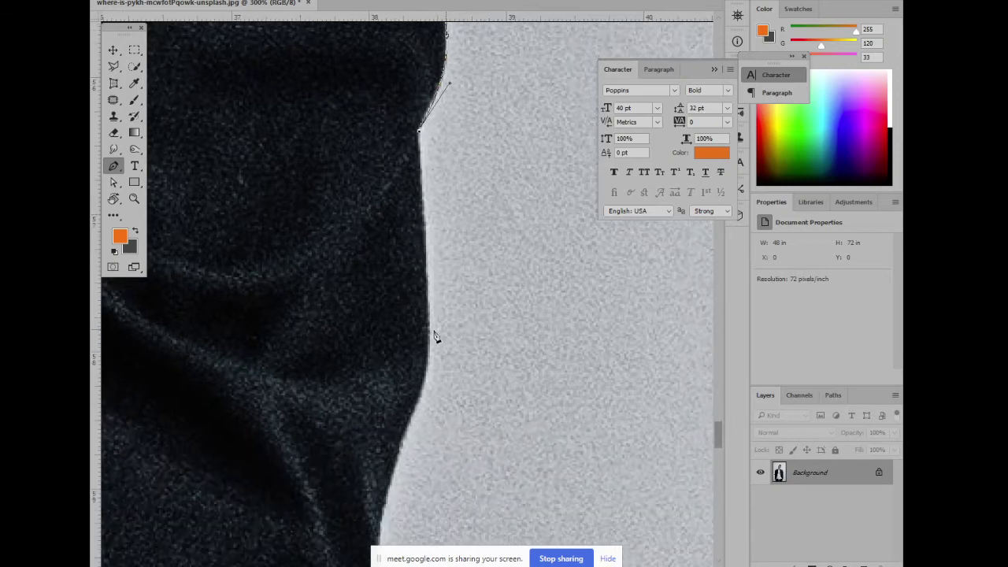
pyautogui.moveTo(433, 356); pyautogui.dragTo(470, 158)
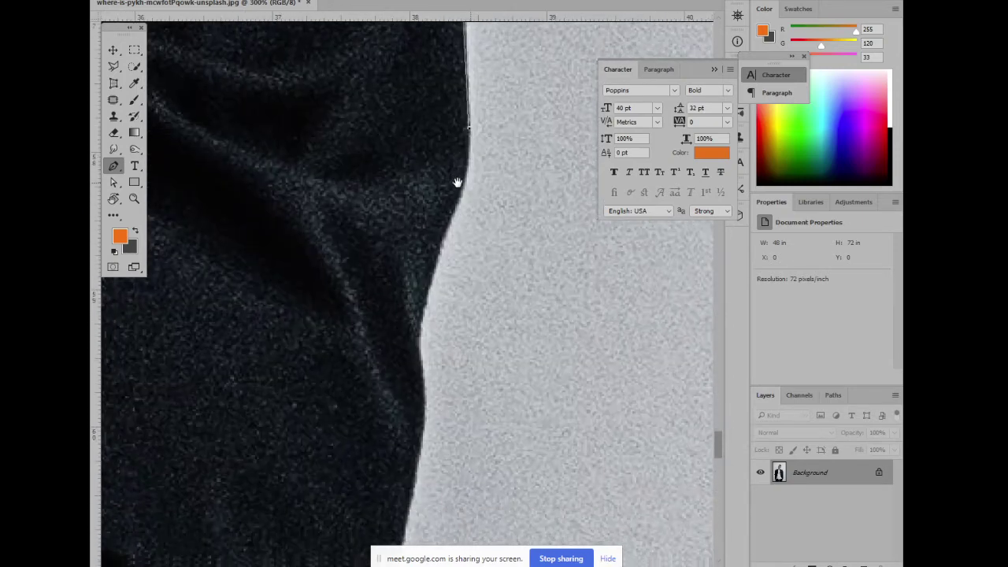
# Add a curved anchor lower on the sleeve, drop its handles, and pan to the path's end
pyautogui.moveTo(446, 230); pyautogui.dragTo(427, 272)
pyautogui.keyDown('alt'); pyautogui.click(447, 231); pyautogui.keyUp('alt')
pyautogui.moveTo(424, 315)
pyautogui.mouseDown()
pyautogui.moveTo(436, 225)
pyautogui.moveTo(438, 286)
pyautogui.mouseUp()
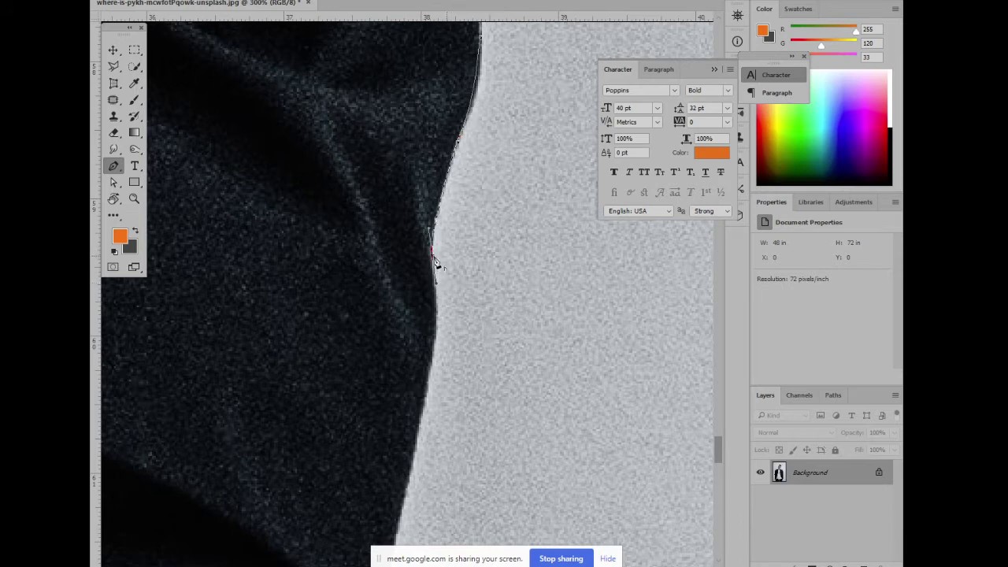
pyautogui.keyDown('alt'); pyautogui.click(432, 254); pyautogui.keyUp('alt')
pyautogui.moveTo(479, 295)
pyautogui.mouseDown()
pyautogui.moveTo(465, 209)
pyautogui.moveTo(481, 289)
pyautogui.mouseUp()
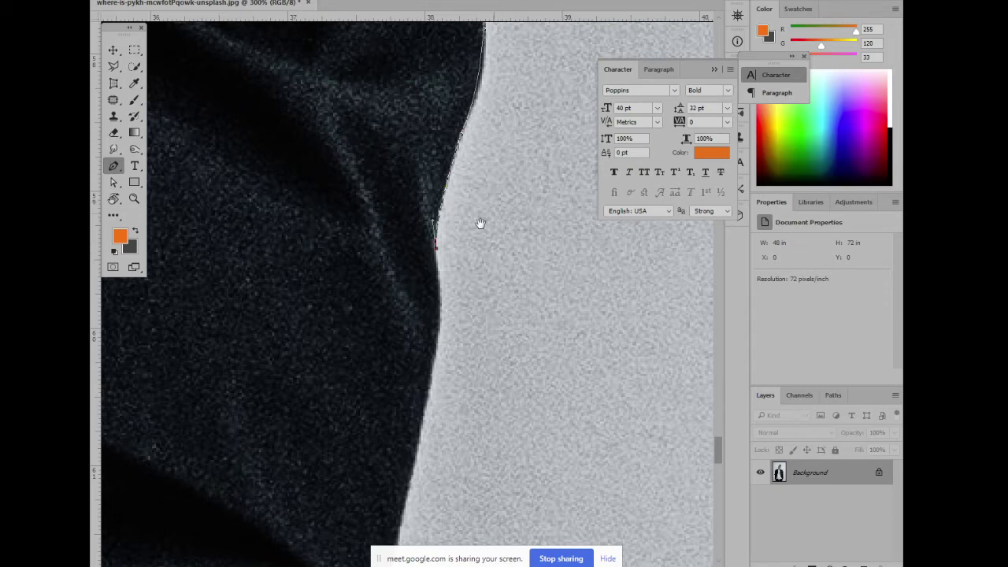
pyautogui.moveTo(477, 279)
pyautogui.mouseDown()
pyautogui.moveTo(476, 162)
pyautogui.moveTo(490, 367)
pyautogui.mouseUp()
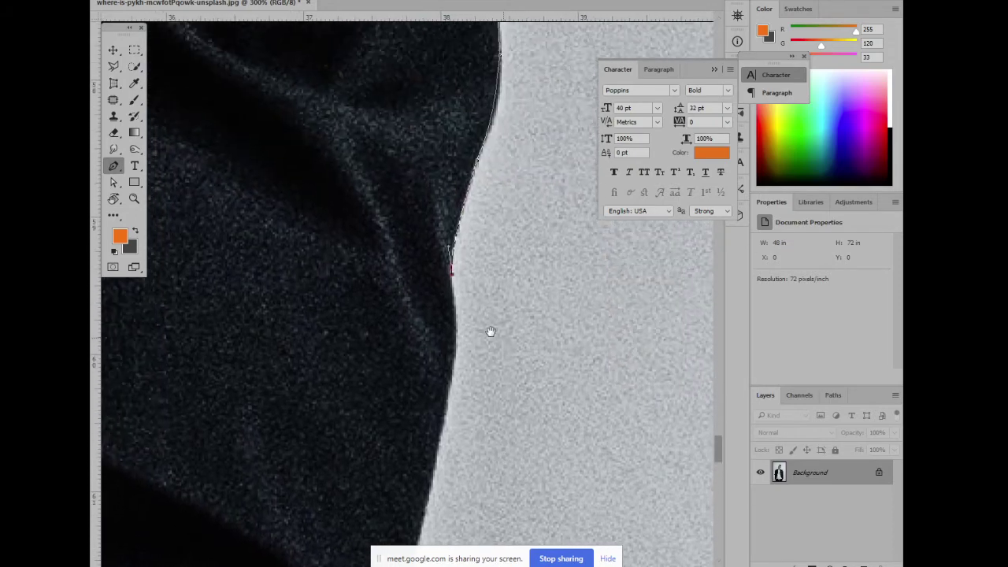
pyautogui.hotkey('ctrl', '+')
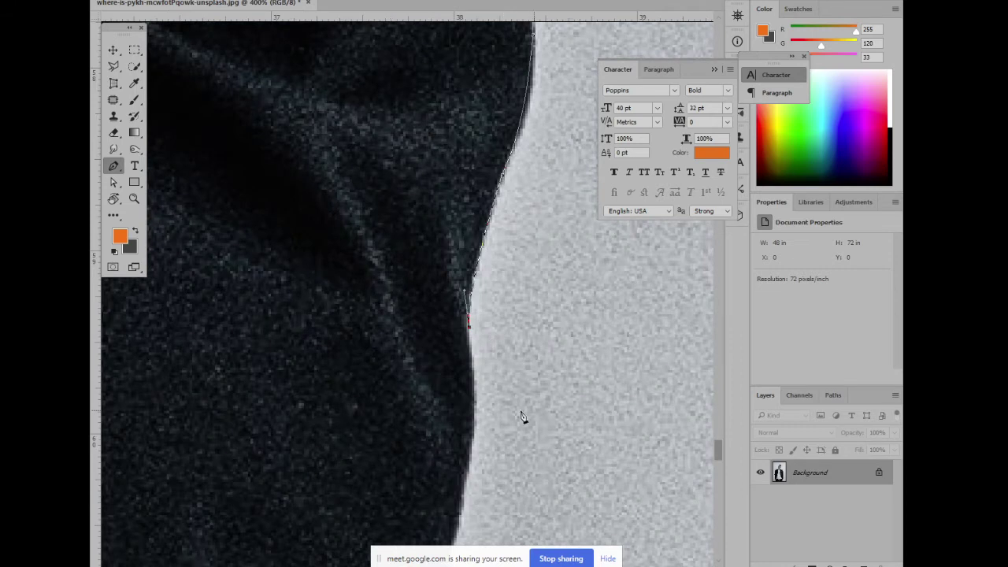
pyautogui.moveTo(509, 389); pyautogui.dragTo(491, 303)
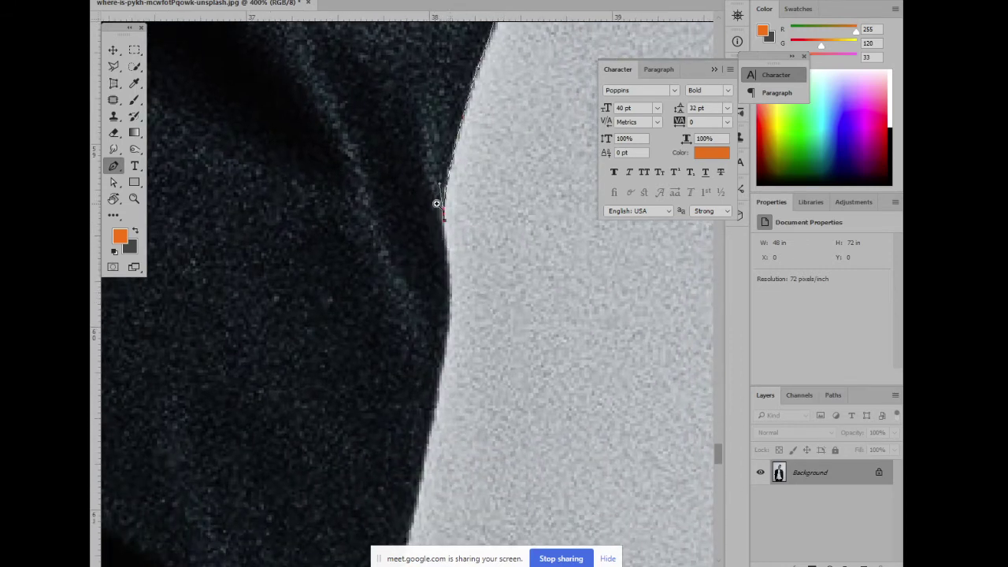
pyautogui.moveTo(475, 292); pyautogui.dragTo(471, 291)
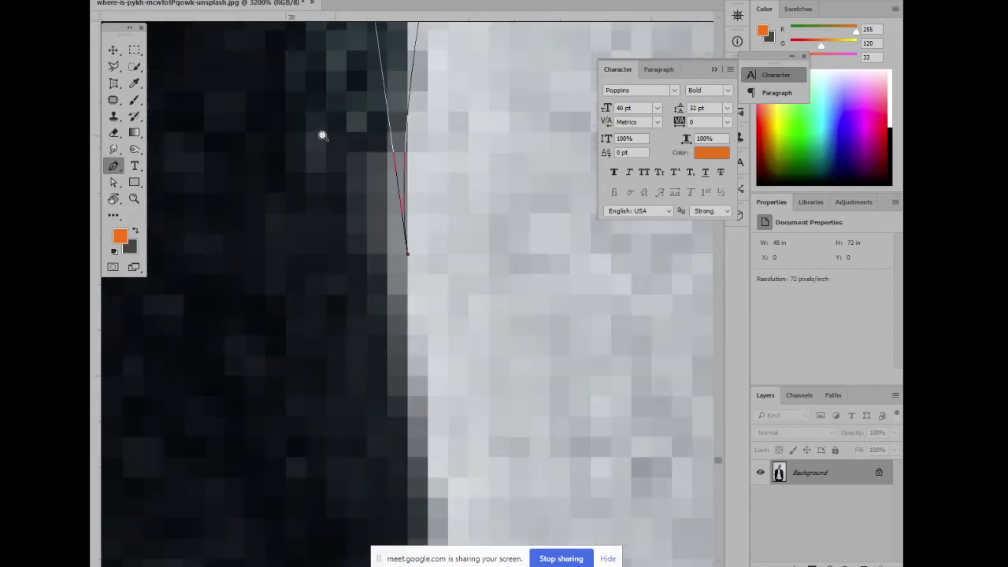
pyautogui.click(324, 136)
pyautogui.moveTo(387, 222); pyautogui.dragTo(407, 293)
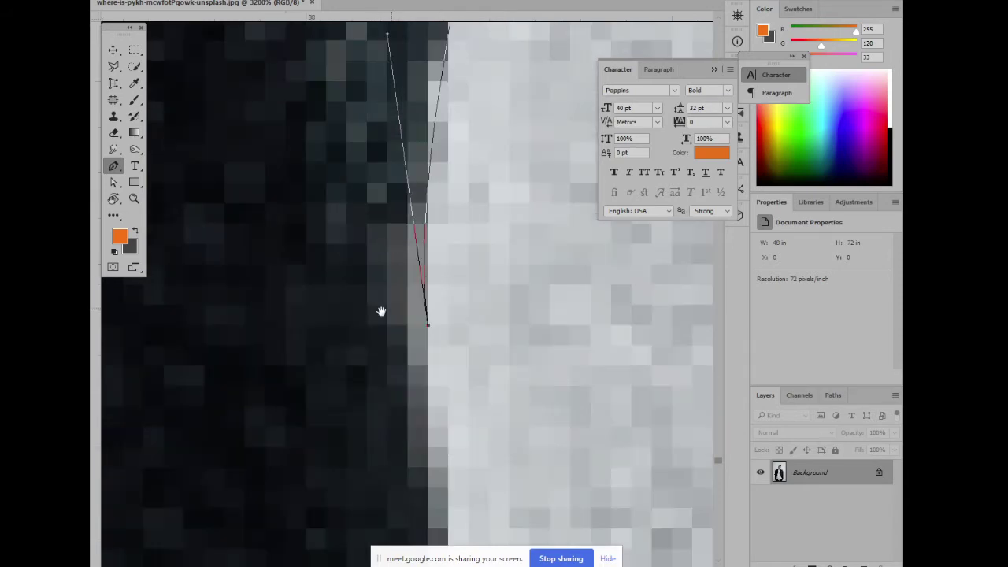
pyautogui.hotkey('ctrl', '-')
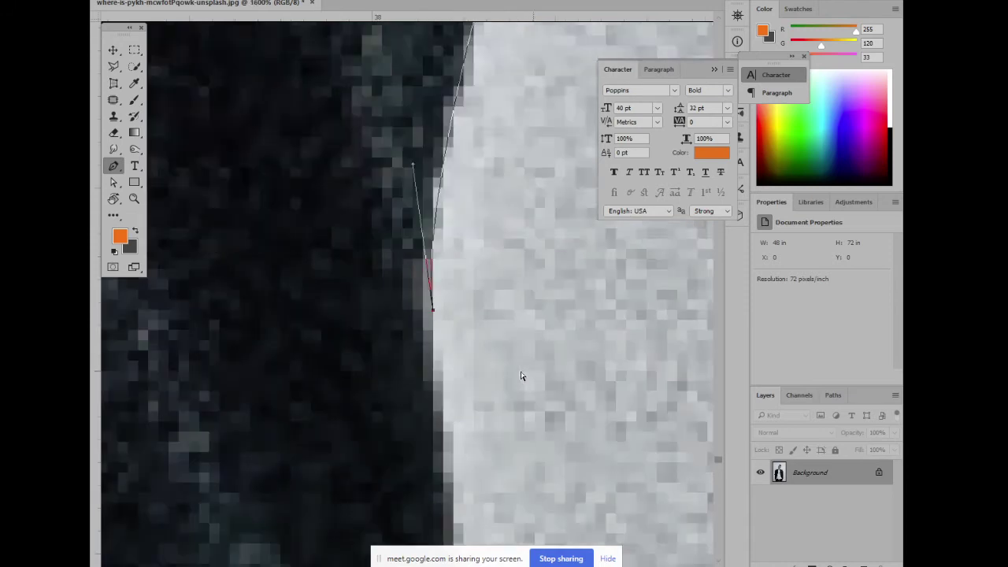
pyautogui.scroll(-3, 482, 357)
pyautogui.scroll(1, 455, 292)
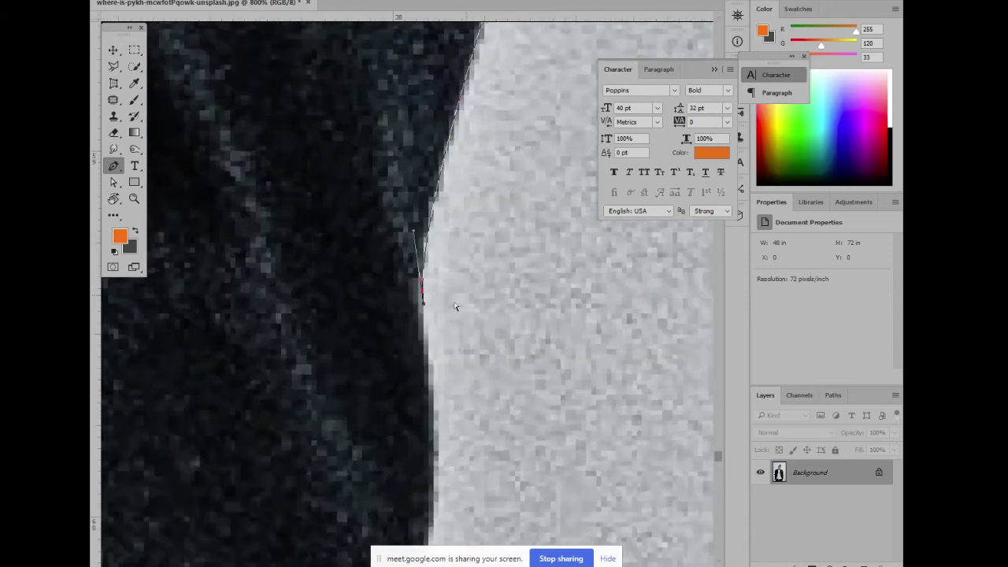
pyautogui.press('space')
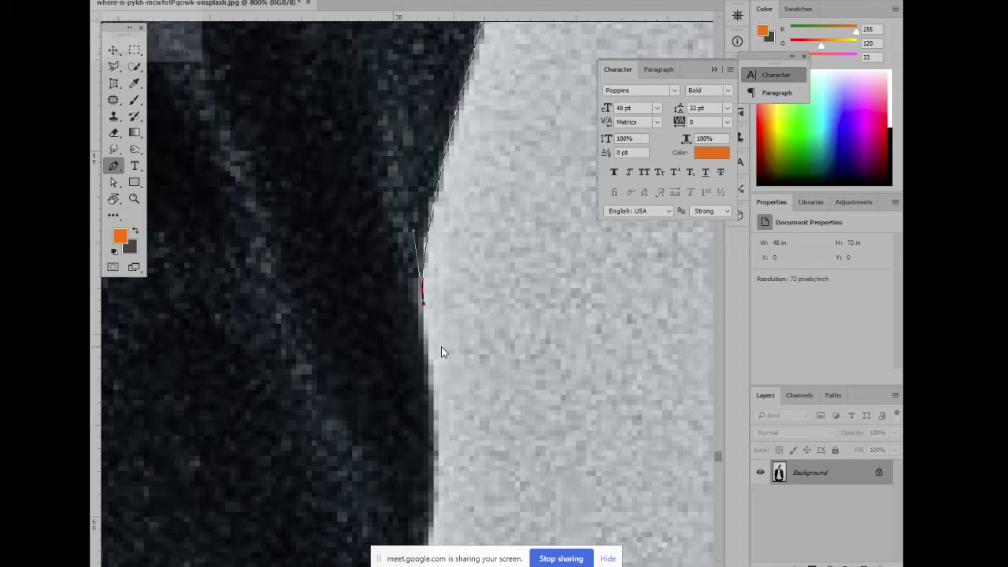
pyautogui.hotkey('alt', 'space')
pyautogui.press('Escape')
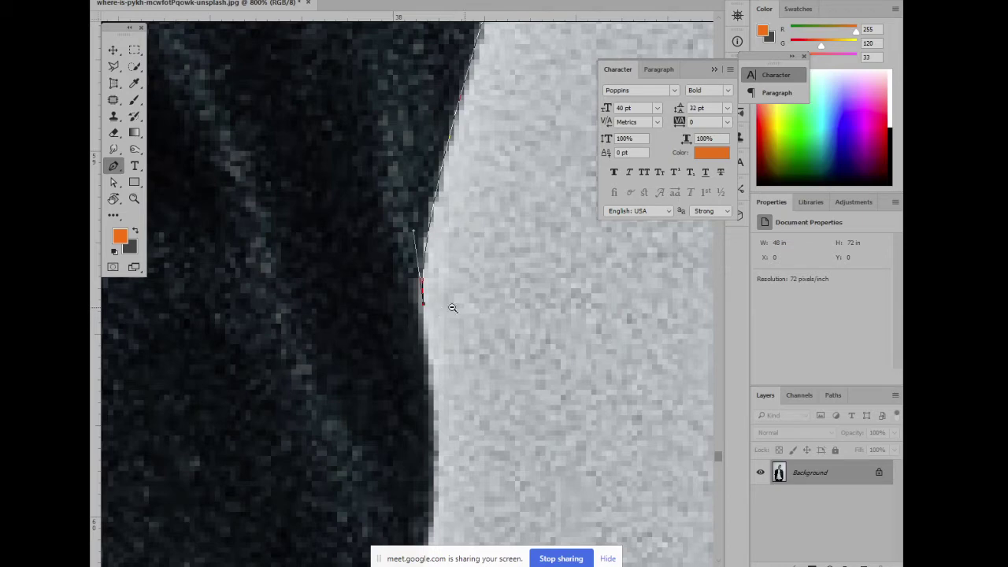
pyautogui.keyDown('alt'); pyautogui.click(470, 319); pyautogui.keyUp('alt')
pyautogui.click(466, 323)
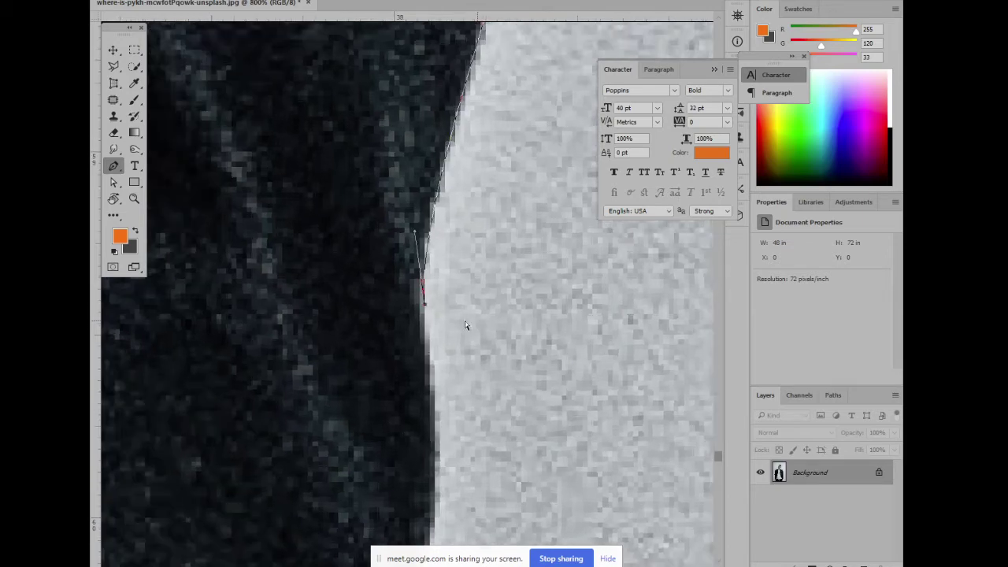
pyautogui.scroll(2, 465, 326)
pyautogui.scroll(-1, 461, 360)
pyautogui.scroll(1, 407, 259)
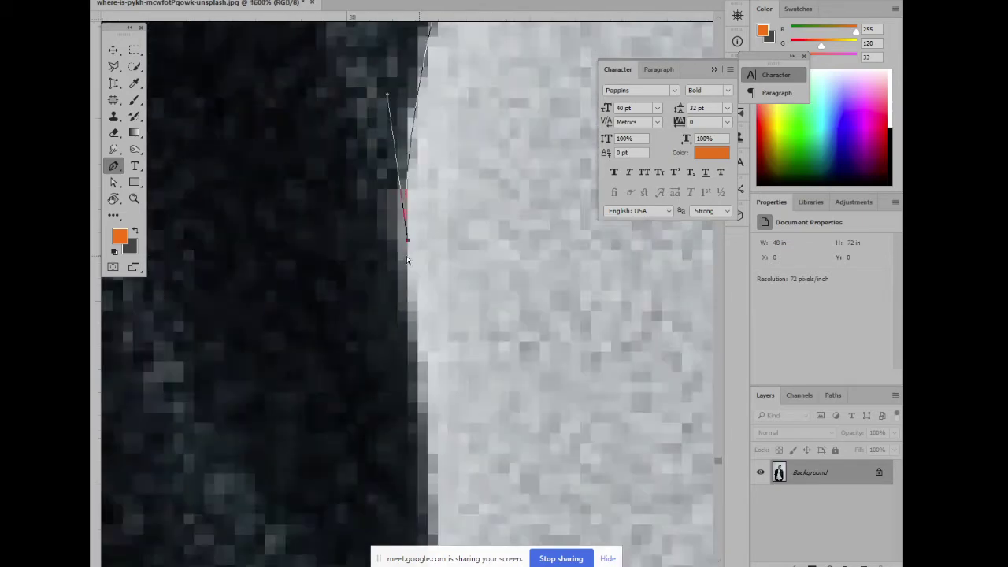
pyautogui.scroll(-1, 407, 257)
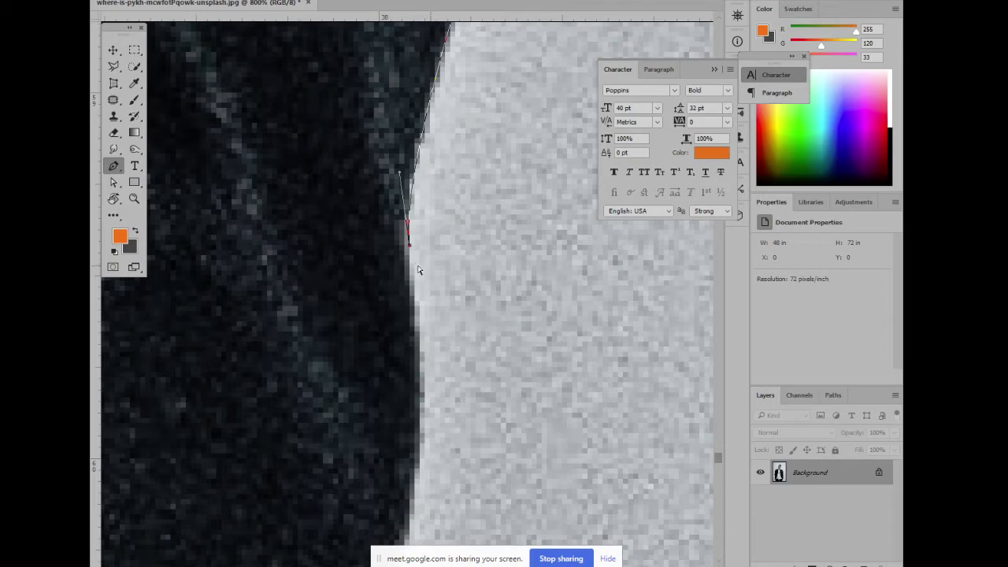
pyautogui.scroll(-1, 418, 270)
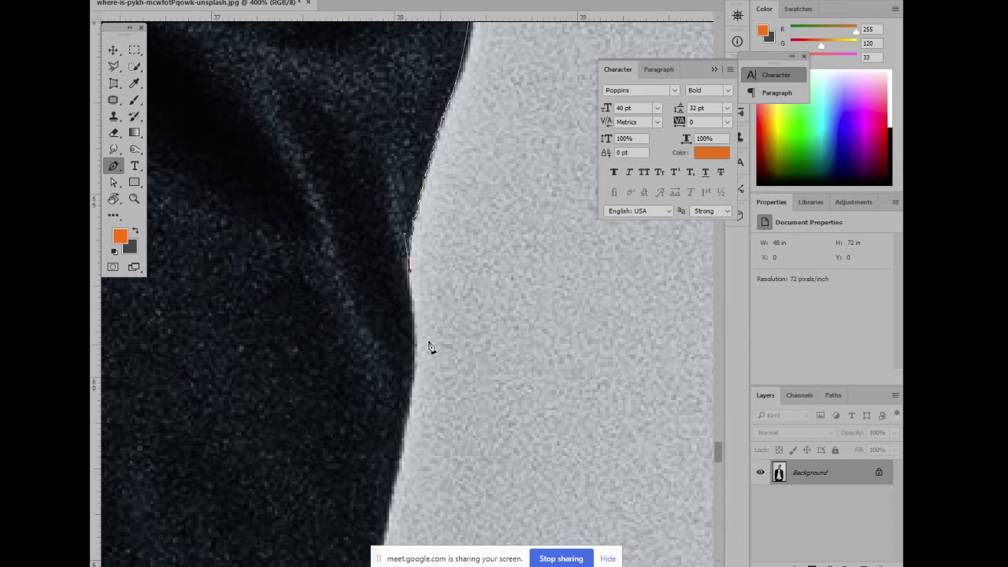
pyautogui.scroll(1, 426, 316)
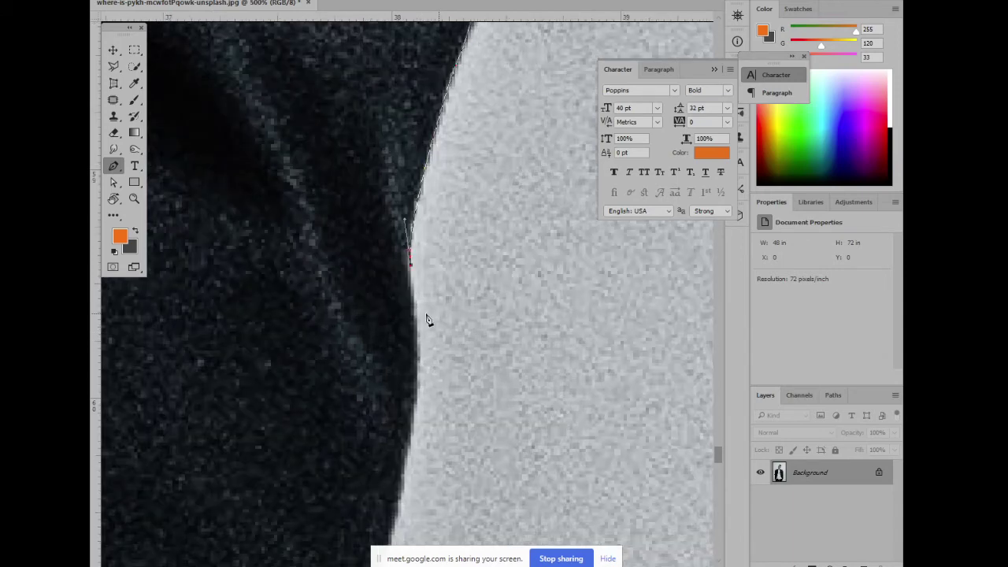
pyautogui.scroll(-1, 434, 323)
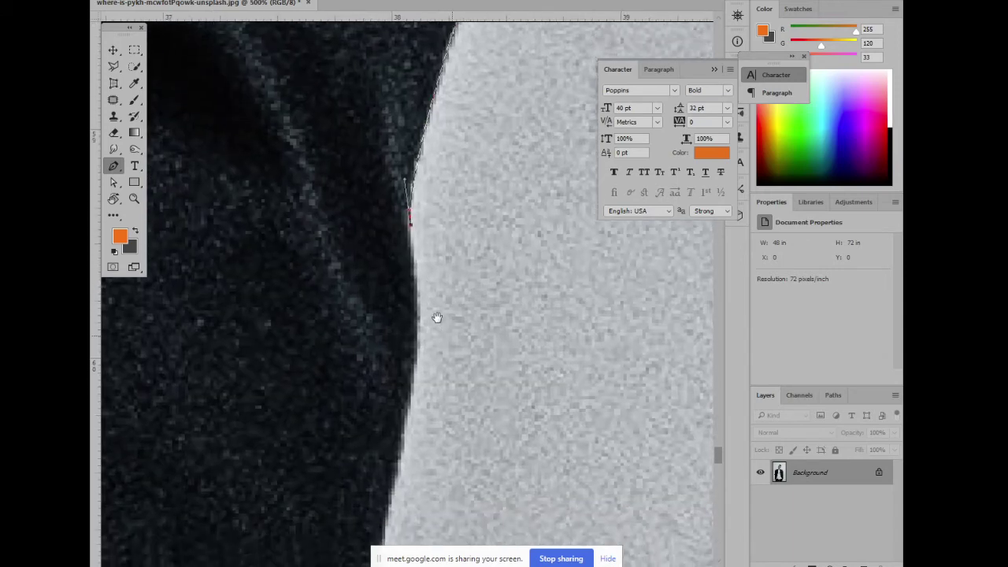
pyautogui.moveTo(438, 317)
pyautogui.mouseDown()
pyautogui.moveTo(444, 153)
pyautogui.moveTo(439, 327)
pyautogui.mouseUp()
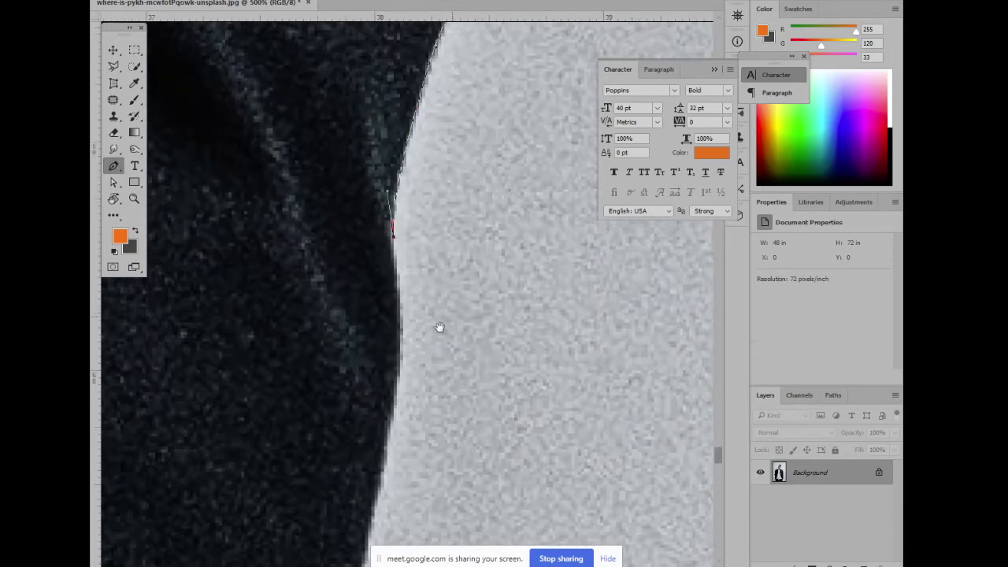
pyautogui.scroll(1, 430, 323)
pyautogui.scroll(-1, 422, 329)
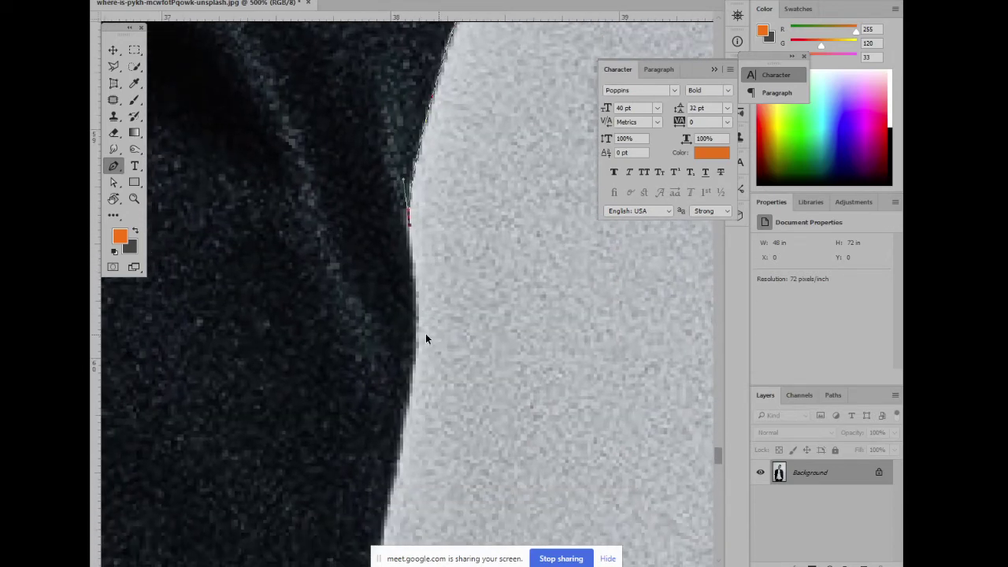
pyautogui.hotkey('ctrl', 'alt', 'c')
pyautogui.press('Escape')
pyautogui.click(372, 490)
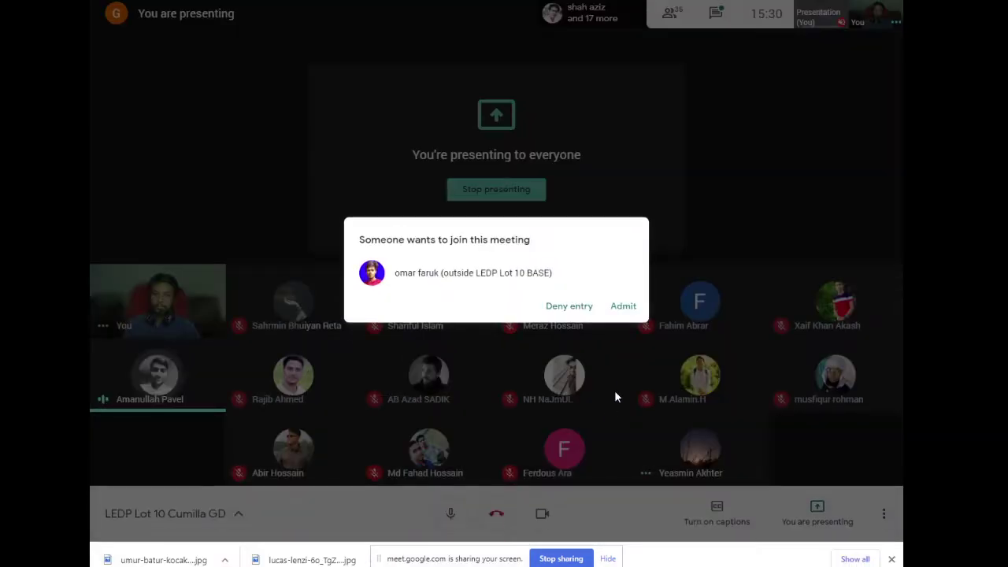
pyautogui.click(622, 304)
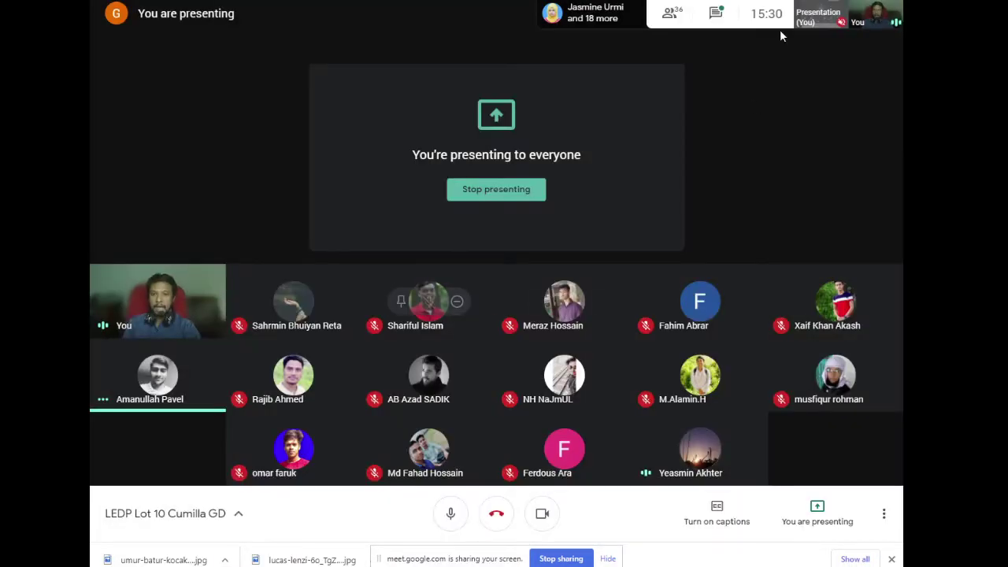
pyautogui.hotkey('alt', 'Tab')
pyautogui.moveTo(470, 241); pyautogui.dragTo(509, 253)
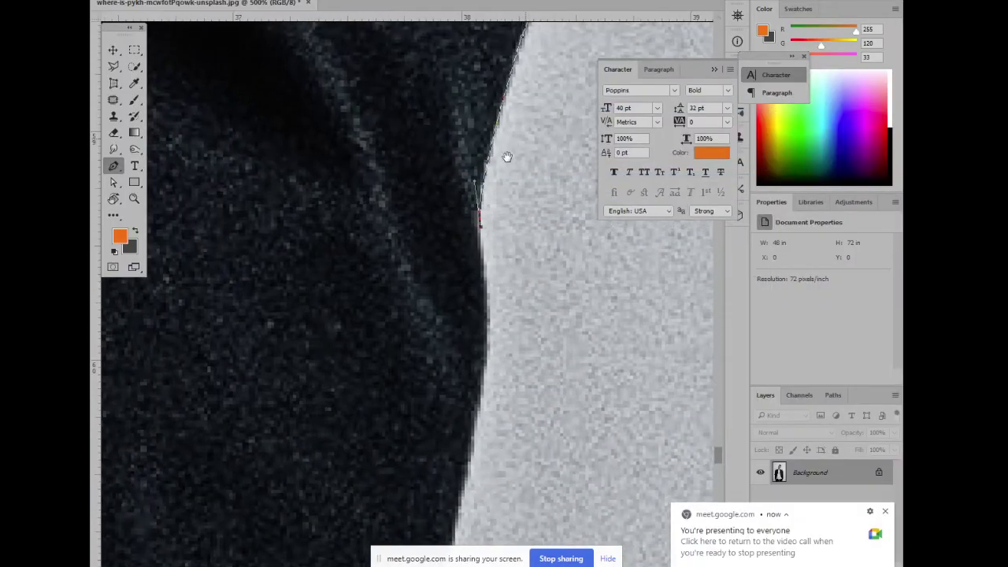
# Pan along the suit's right edge and add a curved anchor further down it
pyautogui.moveTo(507, 157); pyautogui.dragTo(400, 284)
pyautogui.moveTo(416, 348); pyautogui.dragTo(441, 232)
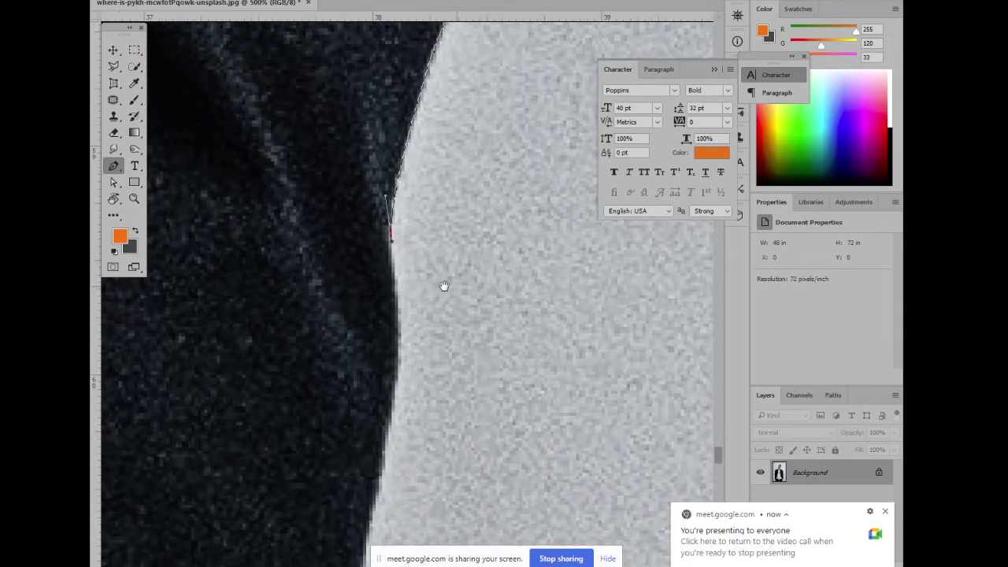
pyautogui.moveTo(515, 173)
pyautogui.mouseDown()
pyautogui.moveTo(443, 282)
pyautogui.moveTo(364, 191)
pyautogui.moveTo(412, 333)
pyautogui.mouseUp()
pyautogui.moveTo(410, 423)
pyautogui.mouseDown()
pyautogui.moveTo(380, 441)
pyautogui.moveTo(449, 181)
pyautogui.mouseUp()
pyautogui.moveTo(450, 218); pyautogui.dragTo(425, 374)
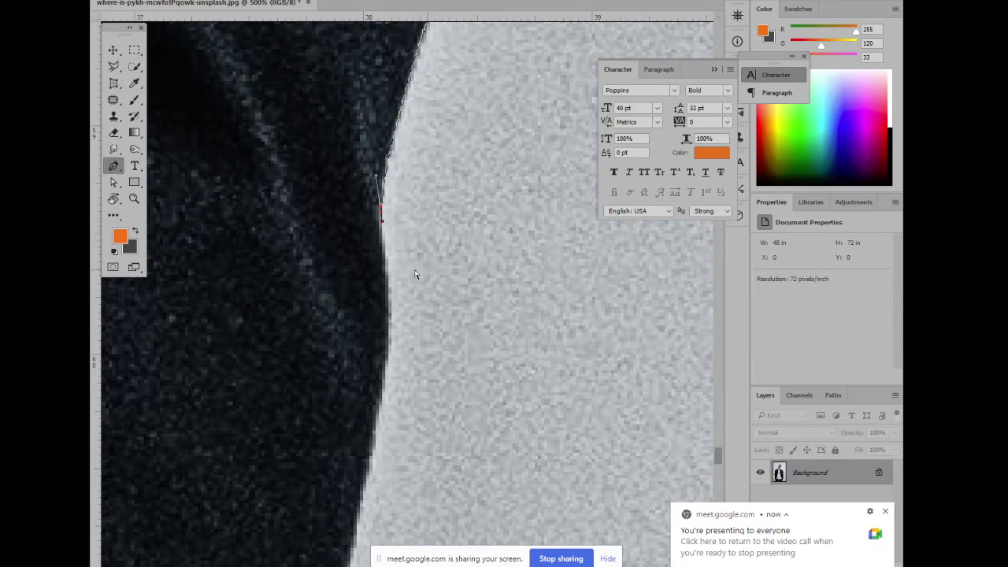
pyautogui.scroll(2, 416, 275)
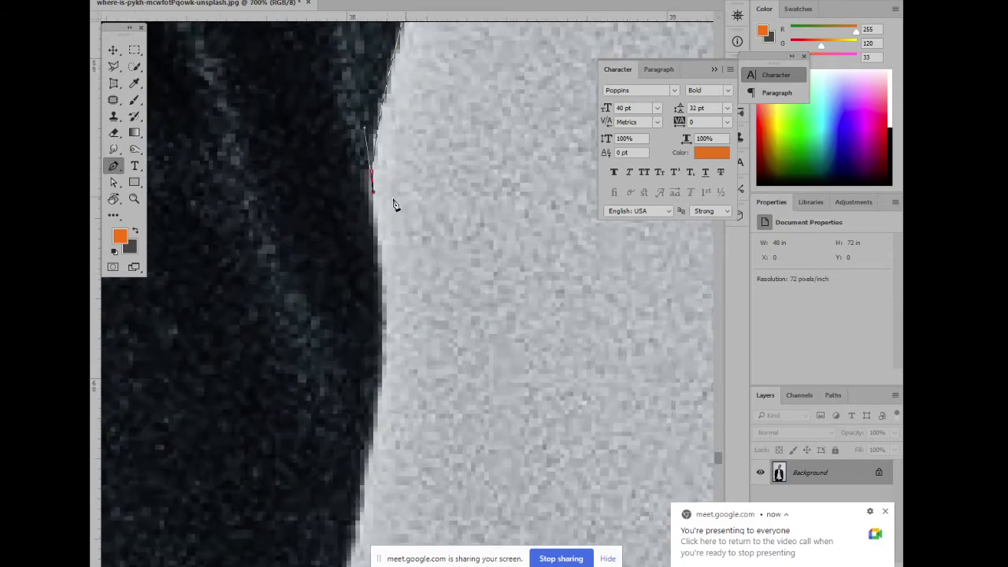
pyautogui.moveTo(382, 391); pyautogui.dragTo(375, 444)
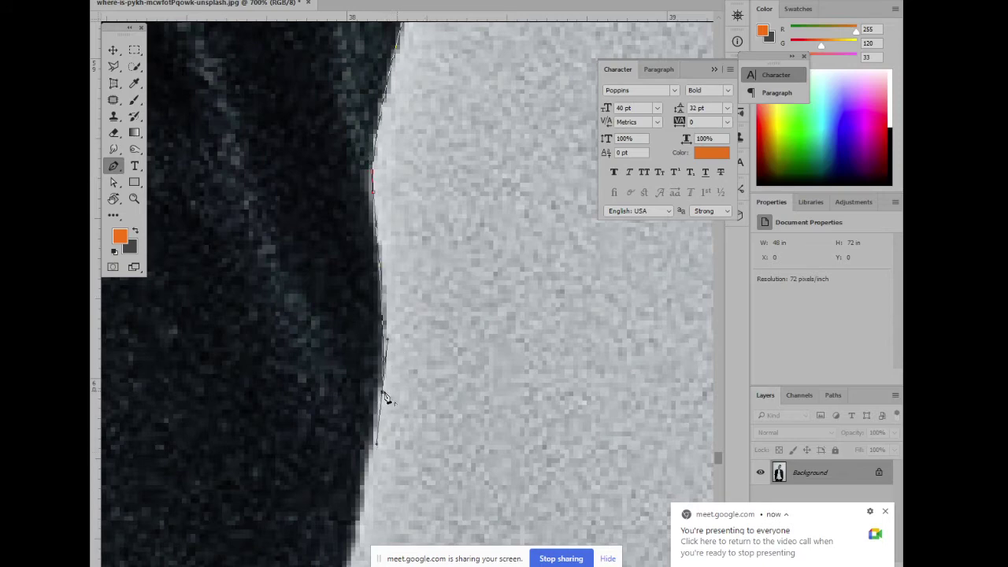
# Add another curved anchor, then a straight segment further down the suit edge
pyautogui.scroll(-5, 386, 398)
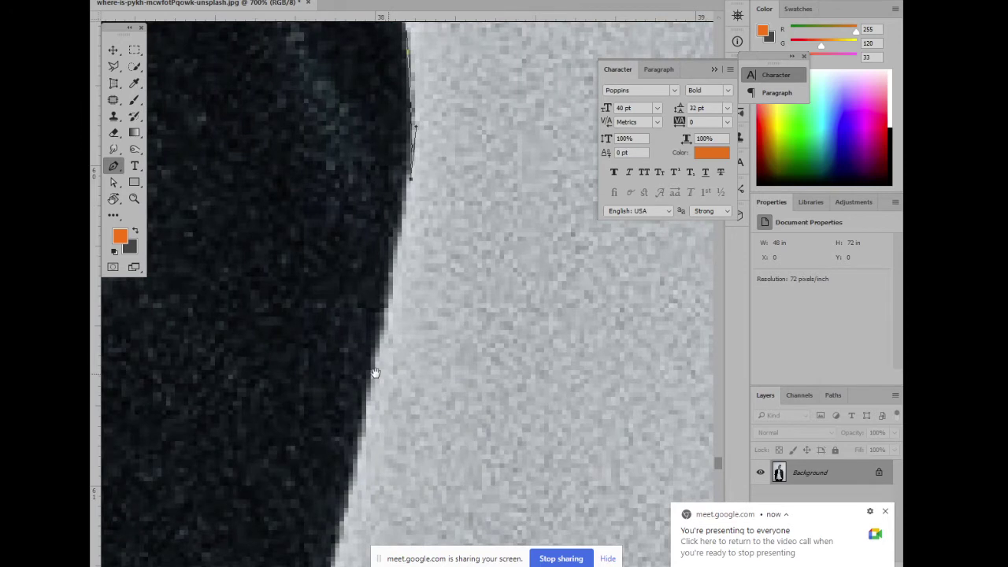
pyautogui.moveTo(376, 373); pyautogui.dragTo(378, 371)
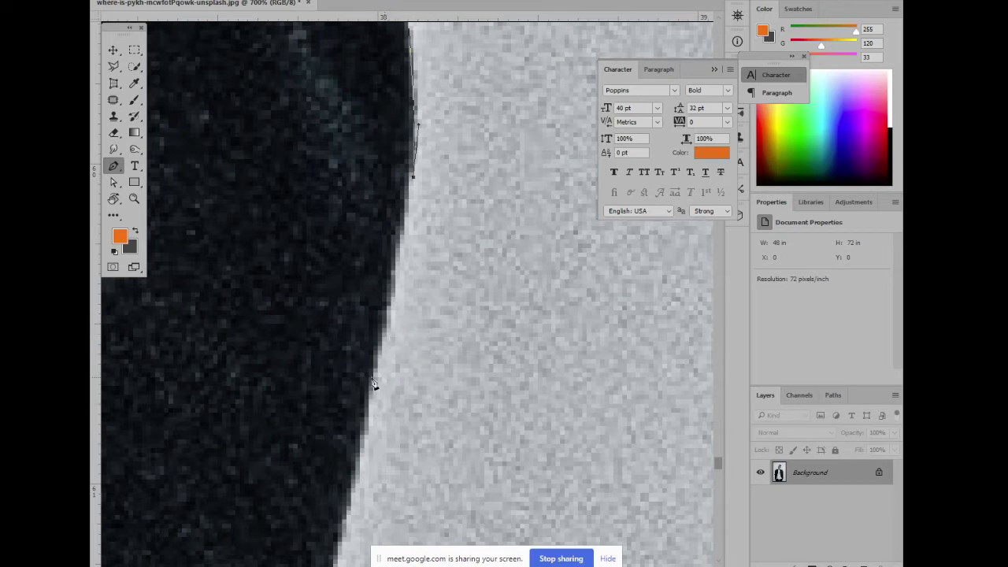
pyautogui.moveTo(379, 347); pyautogui.dragTo(359, 438)
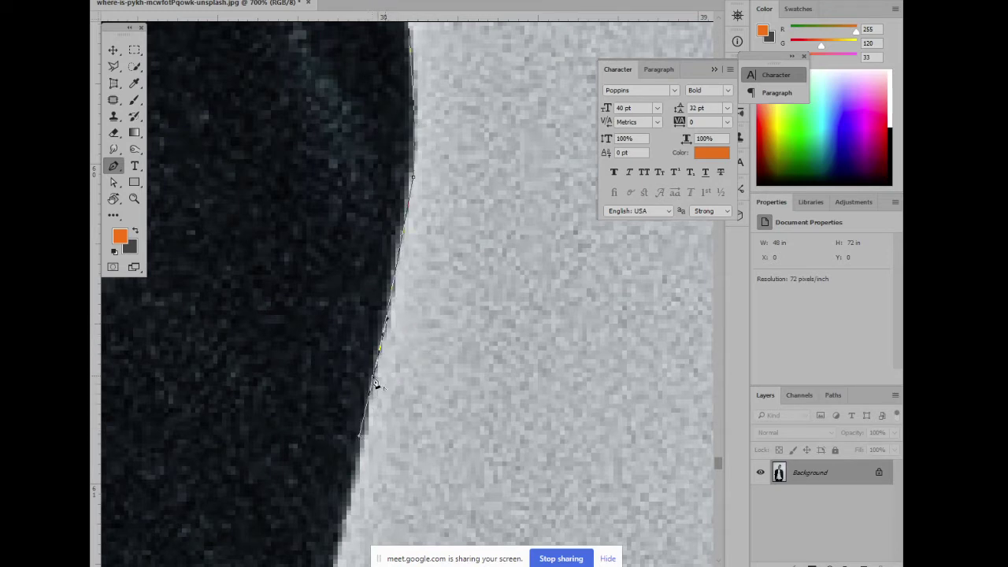
pyautogui.moveTo(418, 378); pyautogui.dragTo(432, 251)
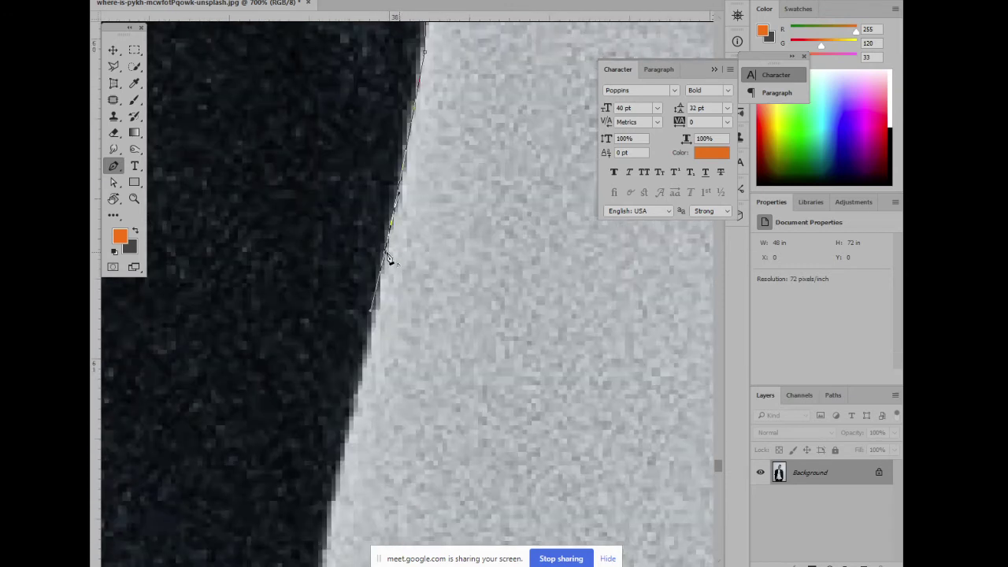
pyautogui.moveTo(382, 328); pyautogui.dragTo(473, 221)
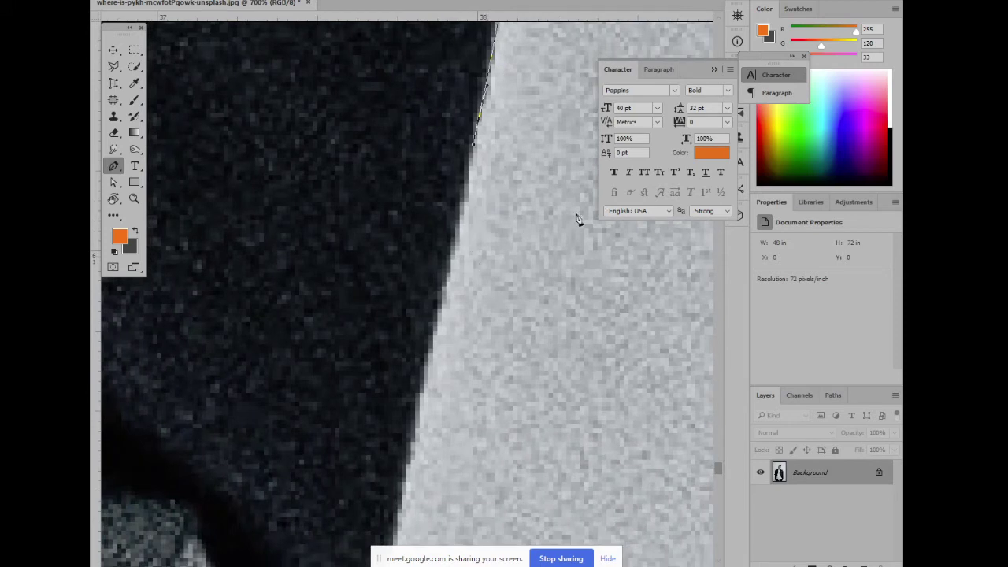
pyautogui.moveTo(461, 319); pyautogui.dragTo(460, 275)
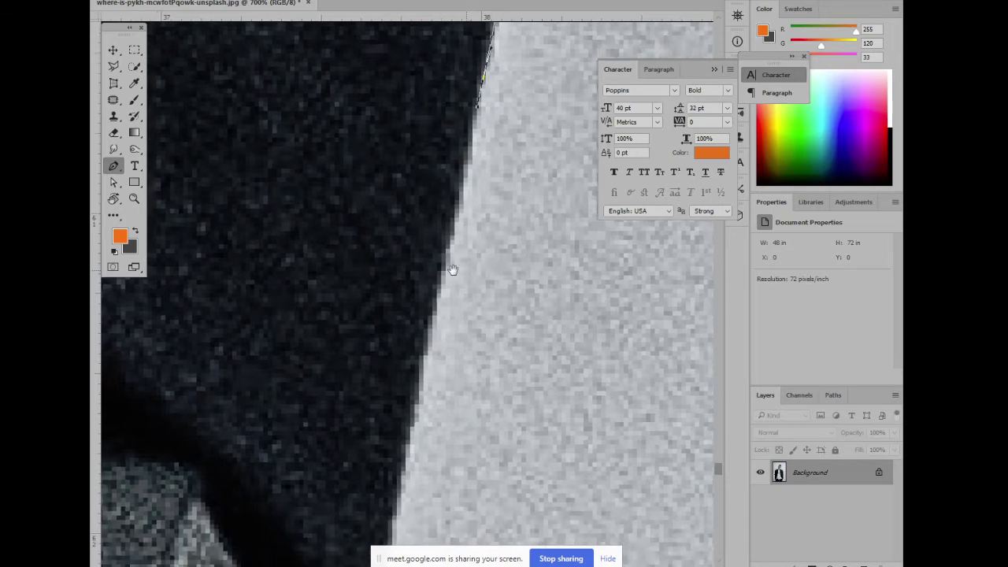
pyautogui.click(433, 318)
pyautogui.scroll(-5, 436, 391)
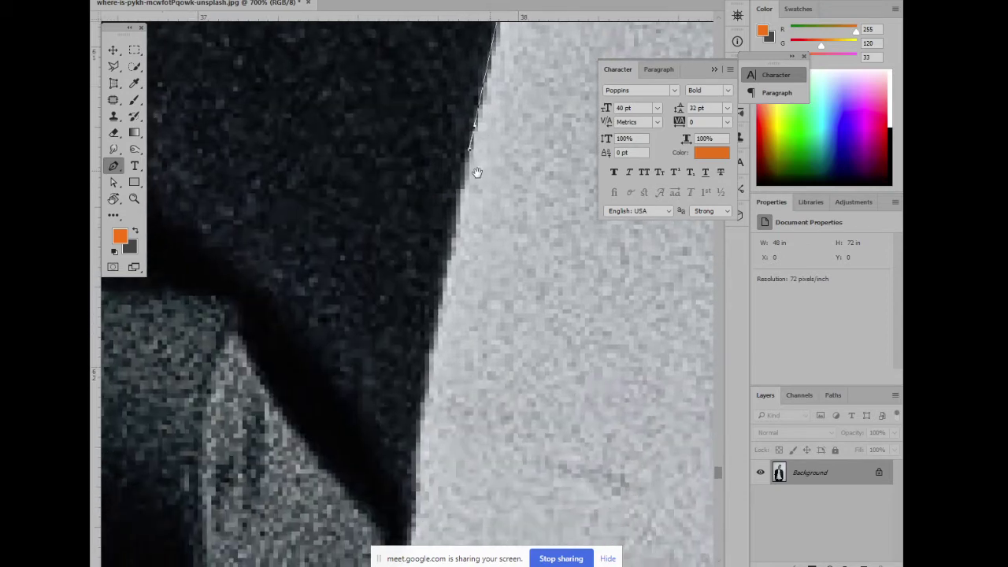
pyautogui.scroll(-2, 432, 421)
# Place a new anchor lower on the edge, curve its segment, and readjust the zoom
pyautogui.click(414, 438)
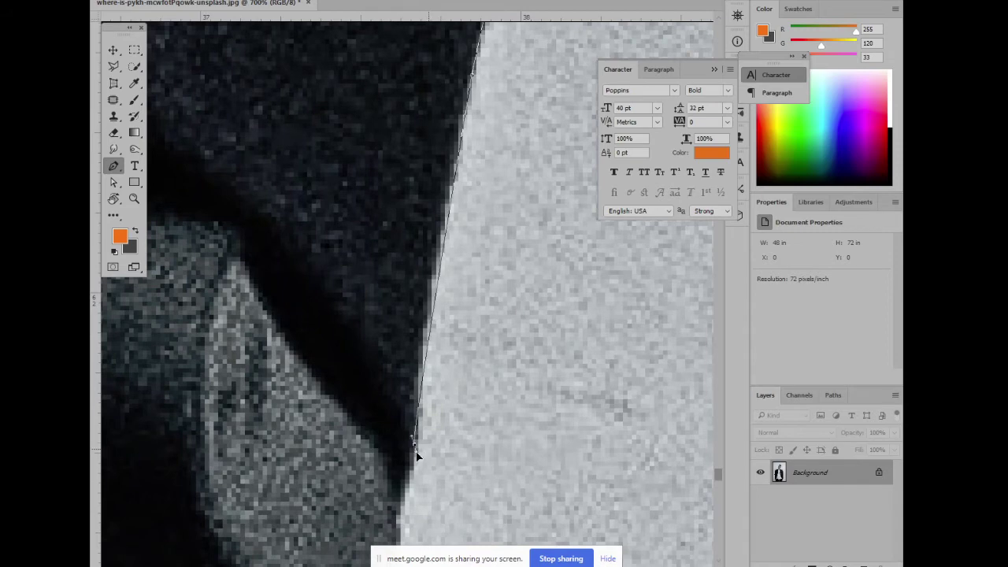
pyautogui.moveTo(416, 453)
pyautogui.mouseDown()
pyautogui.moveTo(422, 489)
pyautogui.moveTo(466, 318)
pyautogui.moveTo(471, 356)
pyautogui.mouseUp()
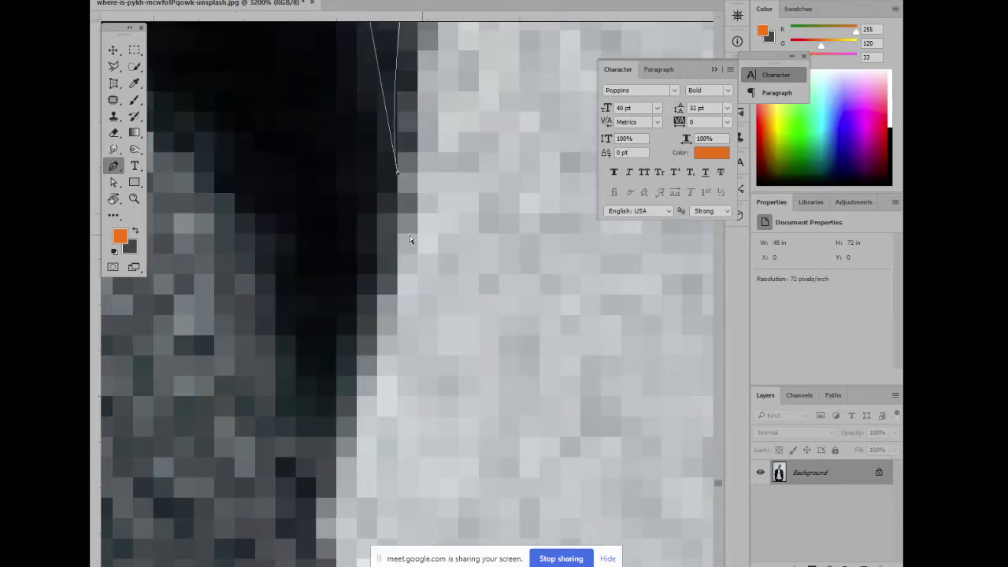
pyautogui.moveTo(389, 155); pyautogui.dragTo(423, 246)
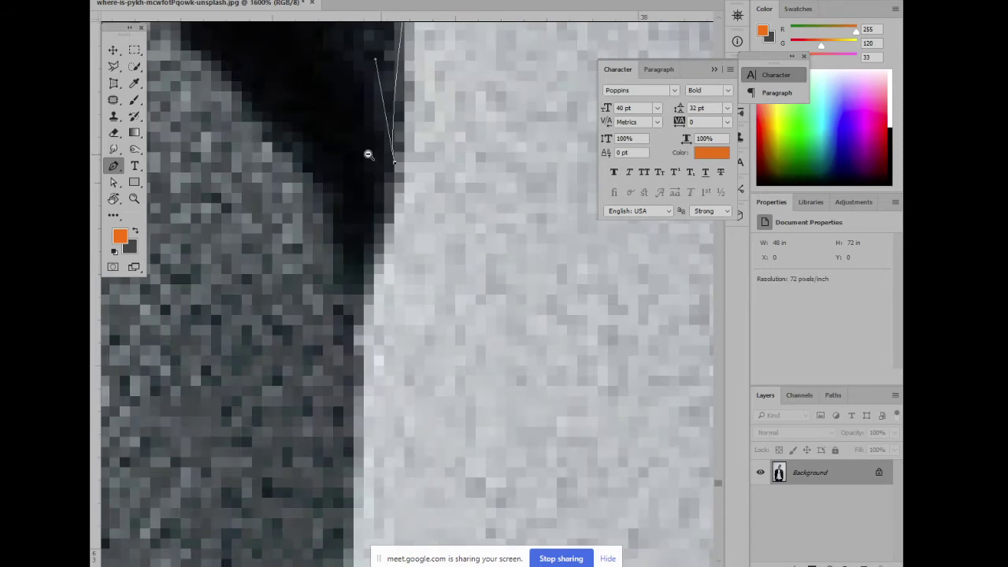
pyautogui.click(423, 242)
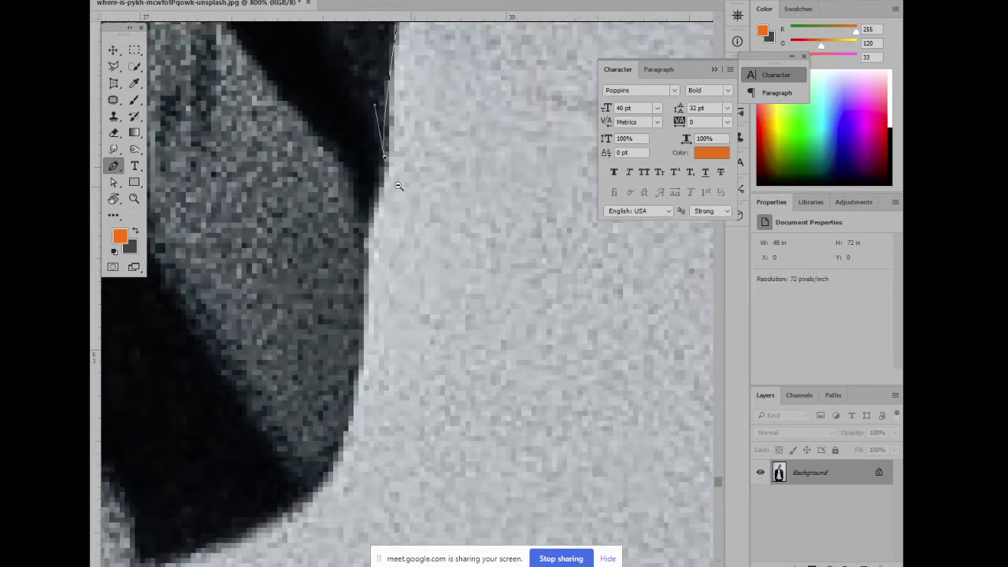
pyautogui.click(398, 189)
pyautogui.moveTo(402, 149); pyautogui.dragTo(434, 221)
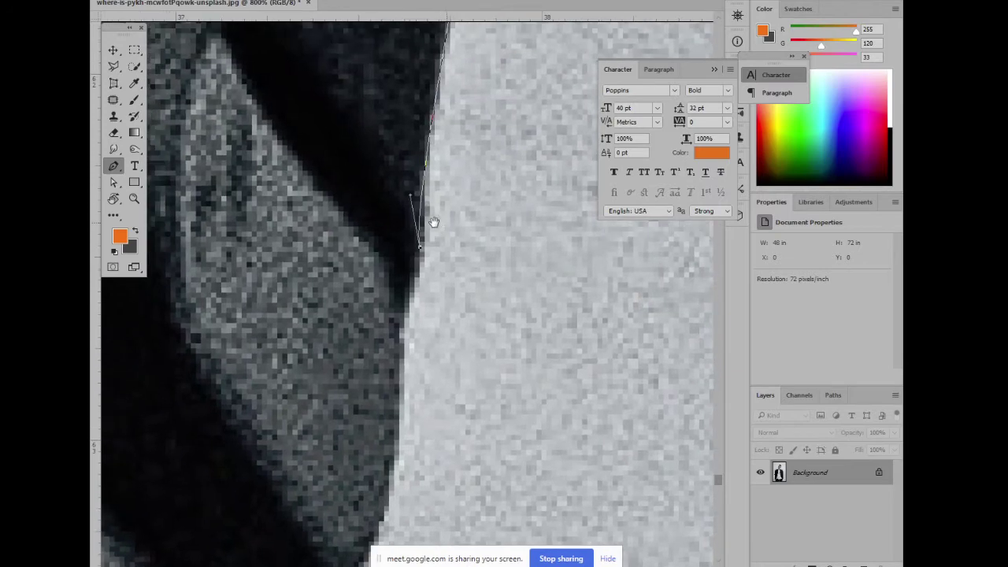
pyautogui.moveTo(423, 342)
pyautogui.mouseDown()
pyautogui.moveTo(439, 294)
pyautogui.moveTo(430, 304)
pyautogui.mouseUp()
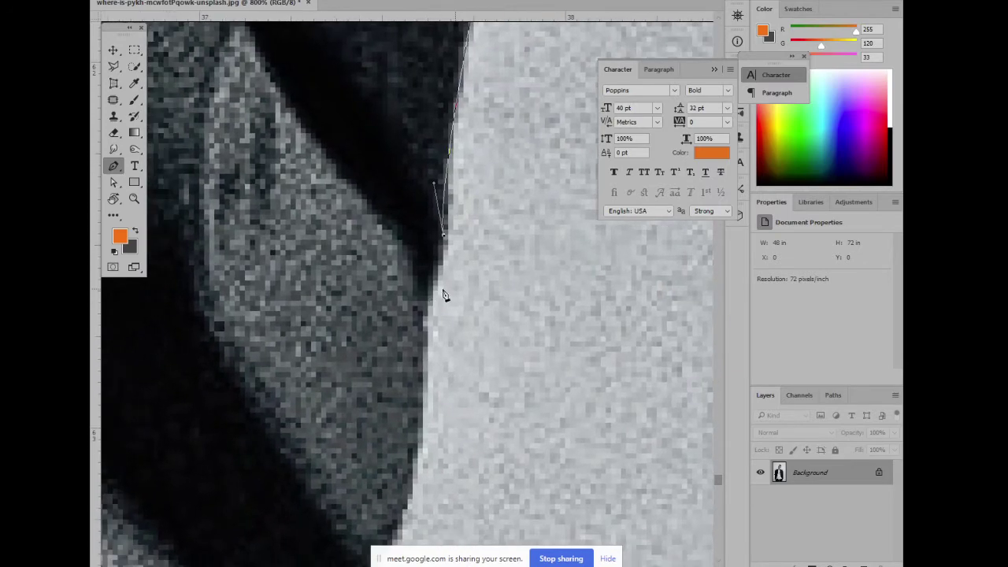
pyautogui.moveTo(445, 251)
pyautogui.mouseDown()
pyautogui.moveTo(441, 271)
pyautogui.moveTo(448, 224)
pyautogui.moveTo(446, 308)
pyautogui.moveTo(461, 270)
pyautogui.moveTo(440, 263)
pyautogui.mouseUp()
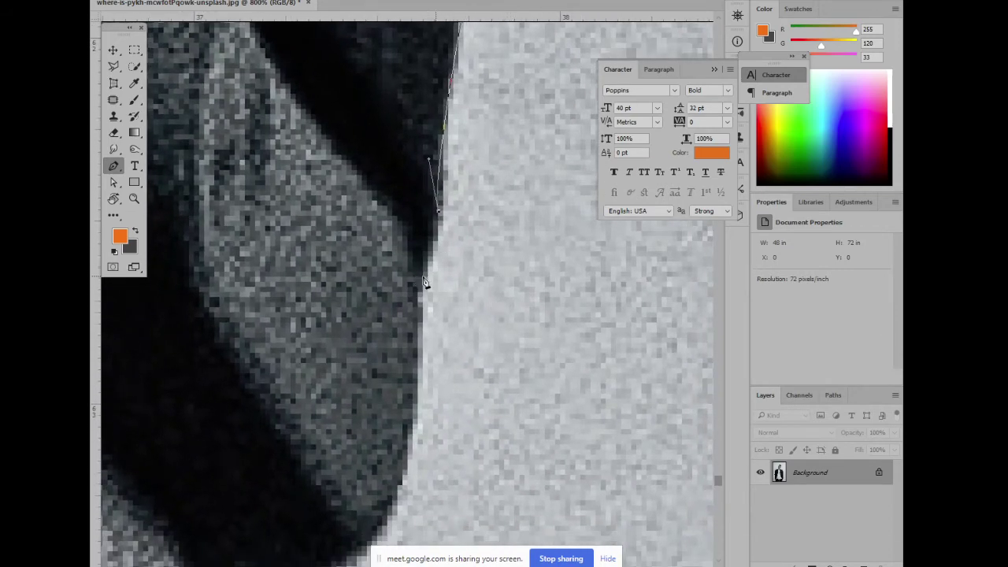
# Add a curved anchor further down, bending the segment to follow the jacket curve
pyautogui.moveTo(428, 276); pyautogui.dragTo(423, 282)
pyautogui.scroll(-2, 441, 260)
pyautogui.scroll(-1, 447, 291)
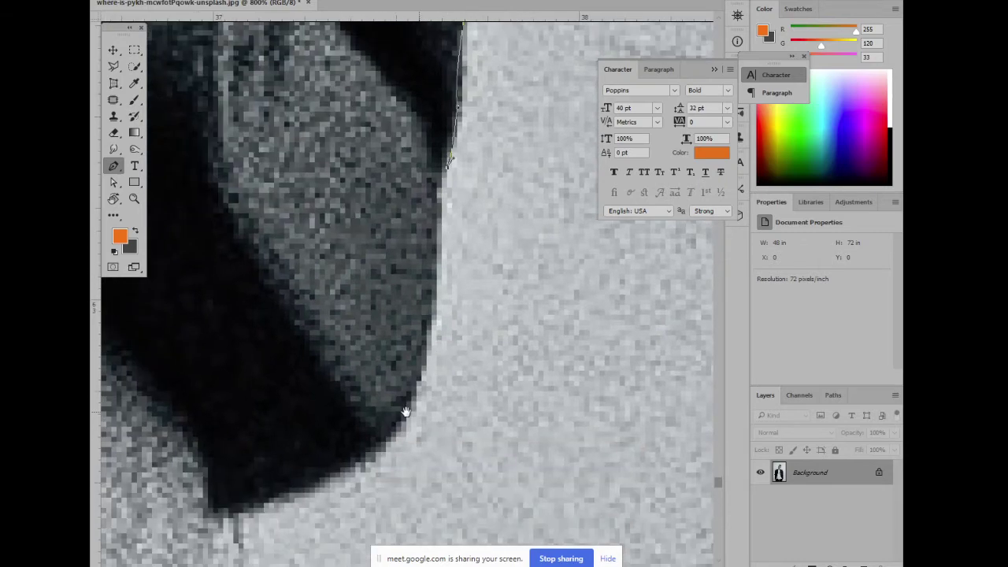
pyautogui.scroll(-2, 418, 394)
pyautogui.moveTo(396, 403); pyautogui.dragTo(386, 433)
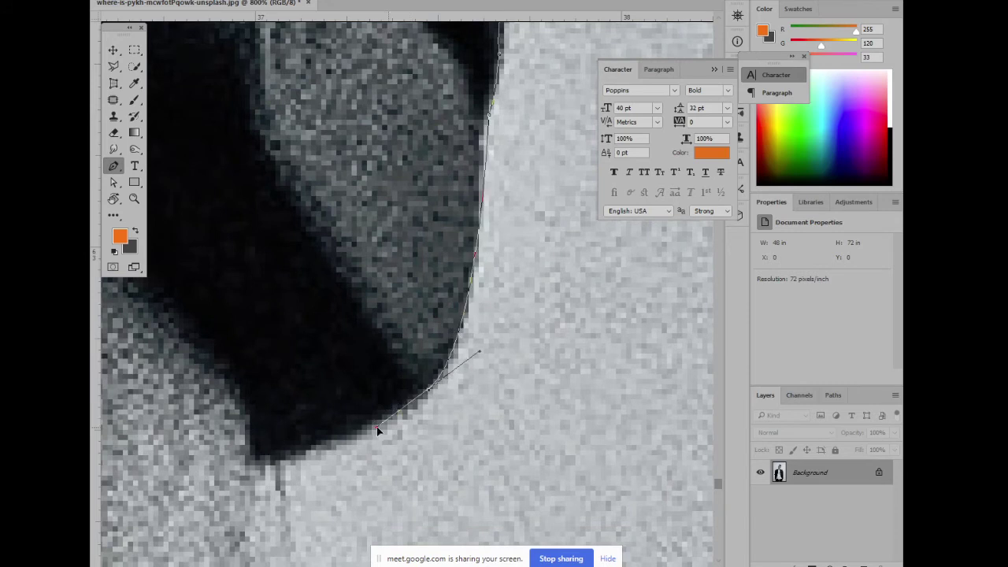
pyautogui.scroll(-4, 406, 394)
pyautogui.hscroll(-3, 405, 394)
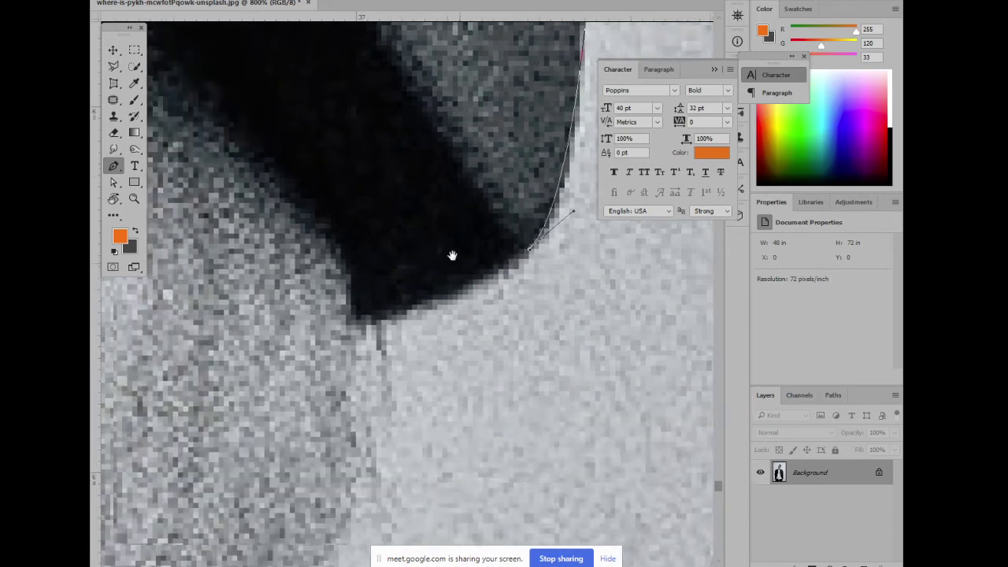
# Add a smooth anchor at the jacket's bottom corner and drop its outgoing handle
pyautogui.moveTo(355, 321); pyautogui.dragTo(367, 322)
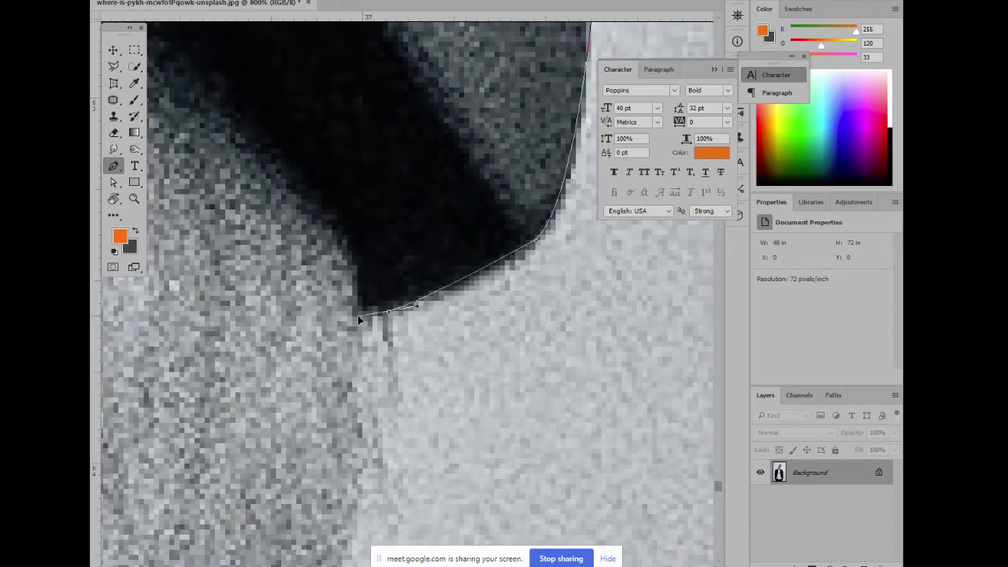
pyautogui.click(388, 313)
pyautogui.scroll(-1, 465, 364)
pyautogui.scroll(-1, 437, 367)
pyautogui.scroll(-2, 412, 279)
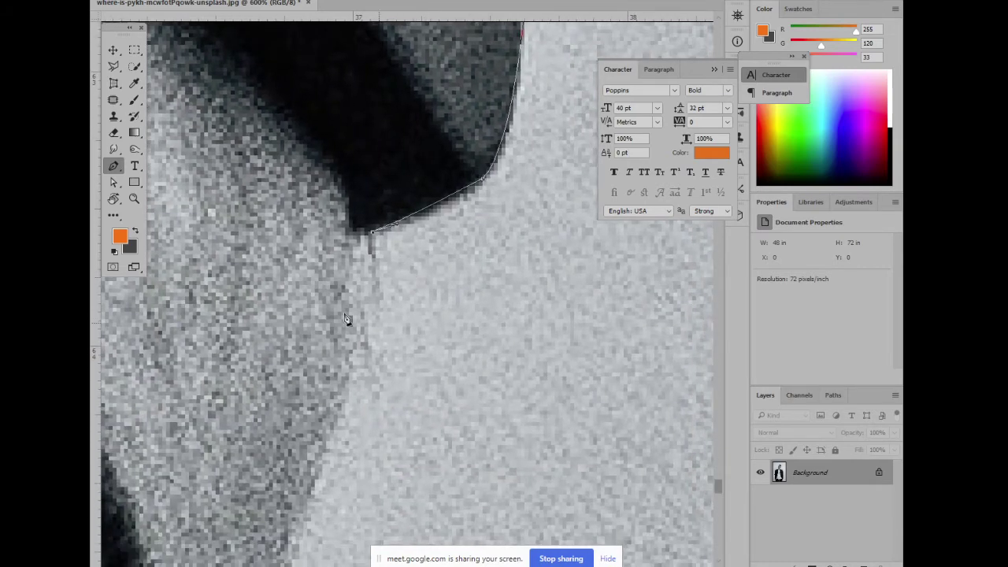
pyautogui.scroll(-2, 380, 328)
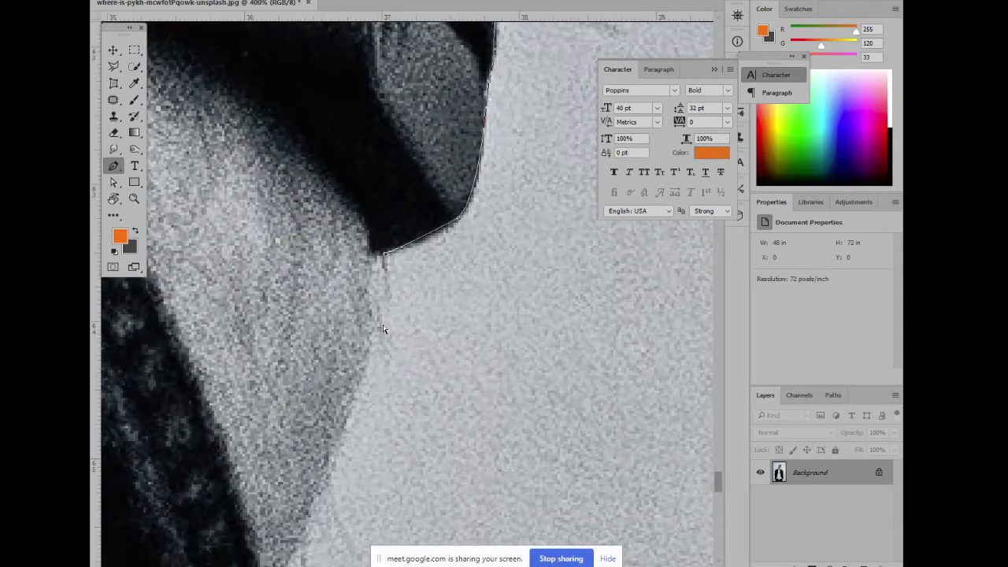
pyautogui.scroll(-1, 432, 368)
pyautogui.scroll(-1, 430, 365)
pyautogui.scroll(-2, 429, 365)
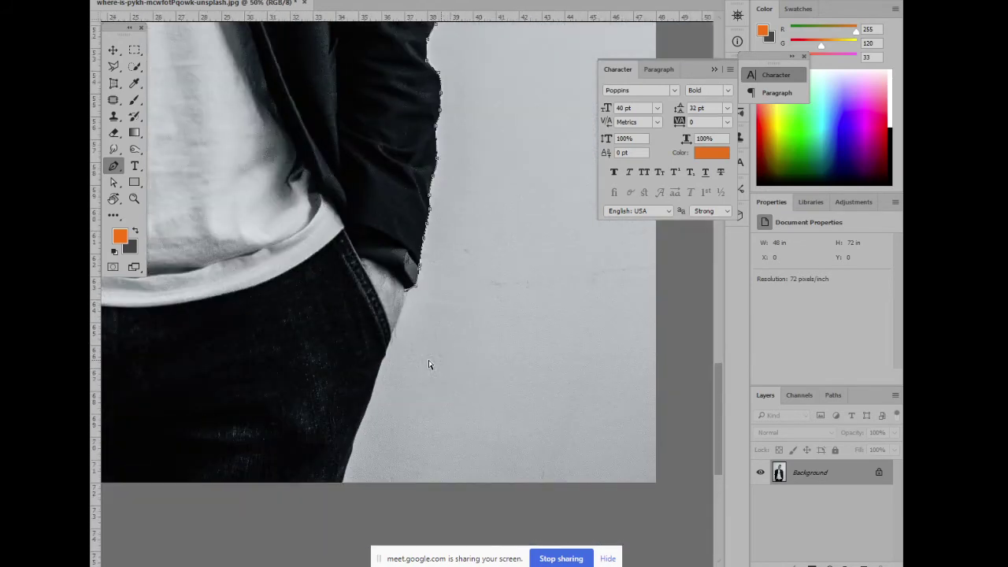
pyautogui.scroll(1, 429, 365)
pyautogui.scroll(1, 429, 365)
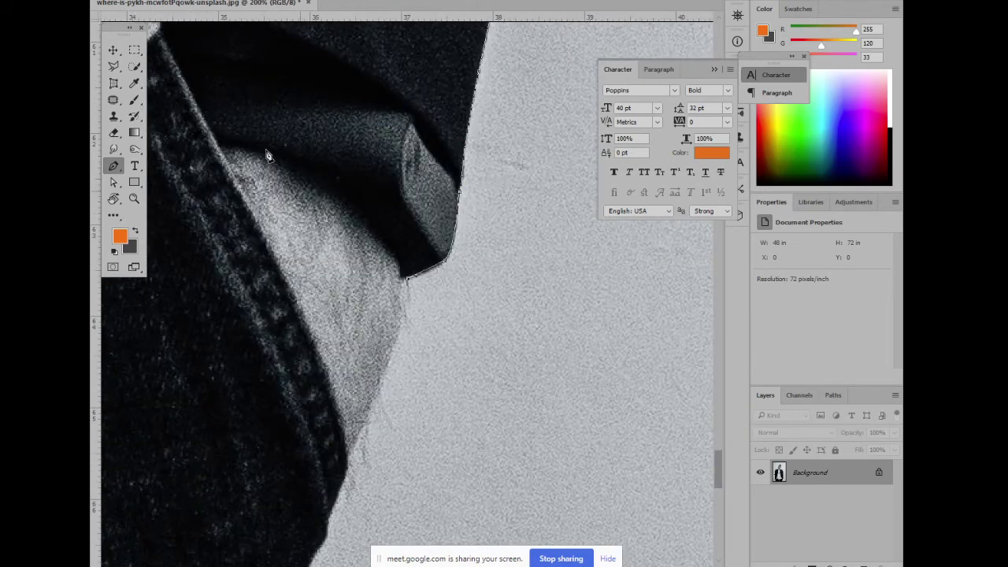
pyautogui.hotkey('alt', 'e')
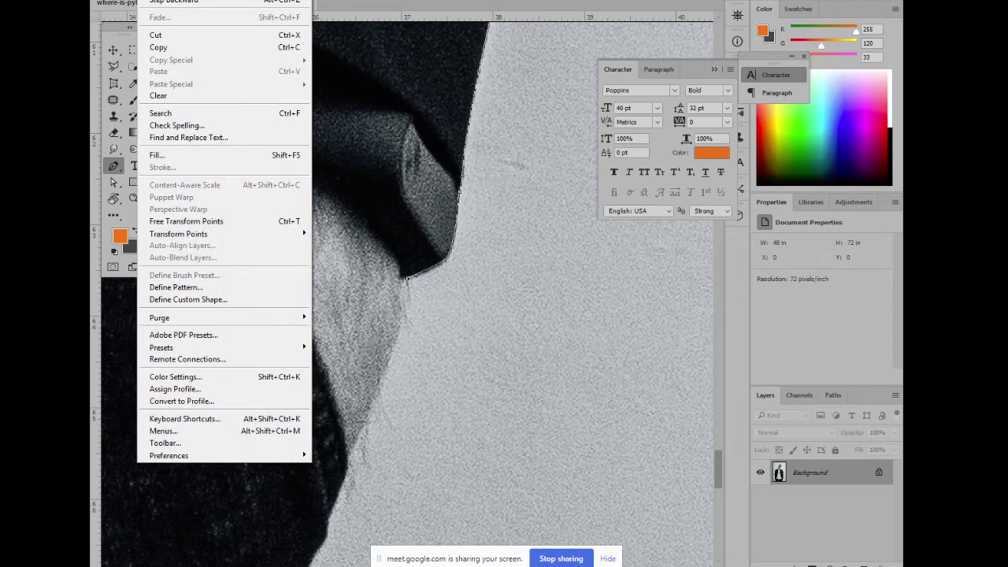
pyautogui.press('Left')
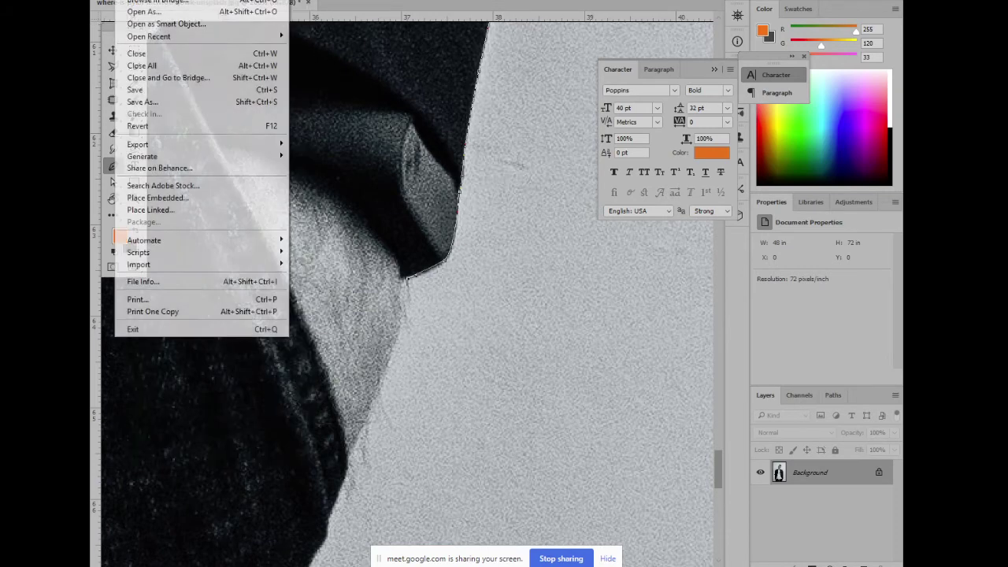
pyautogui.press('Right')
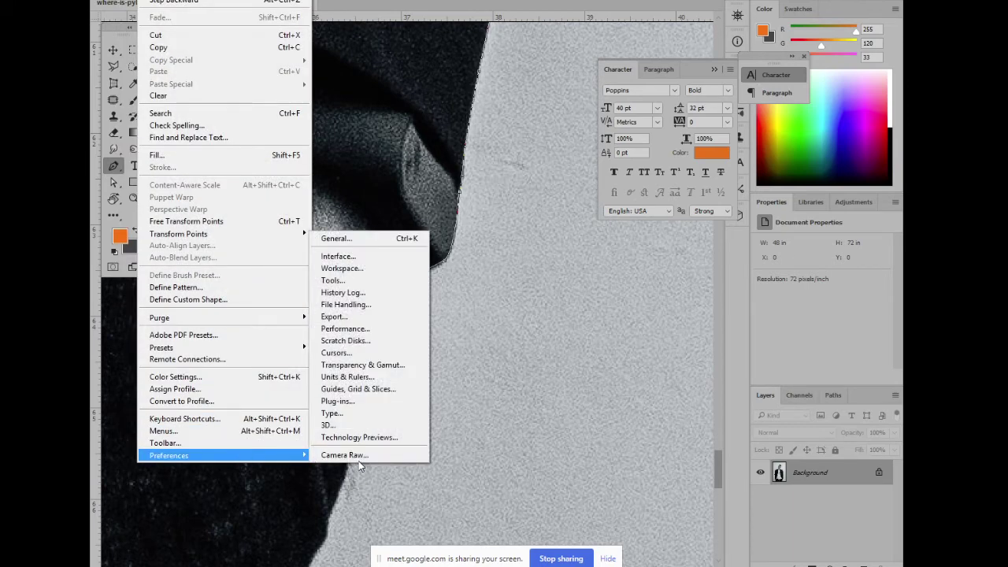
pyautogui.click(375, 237)
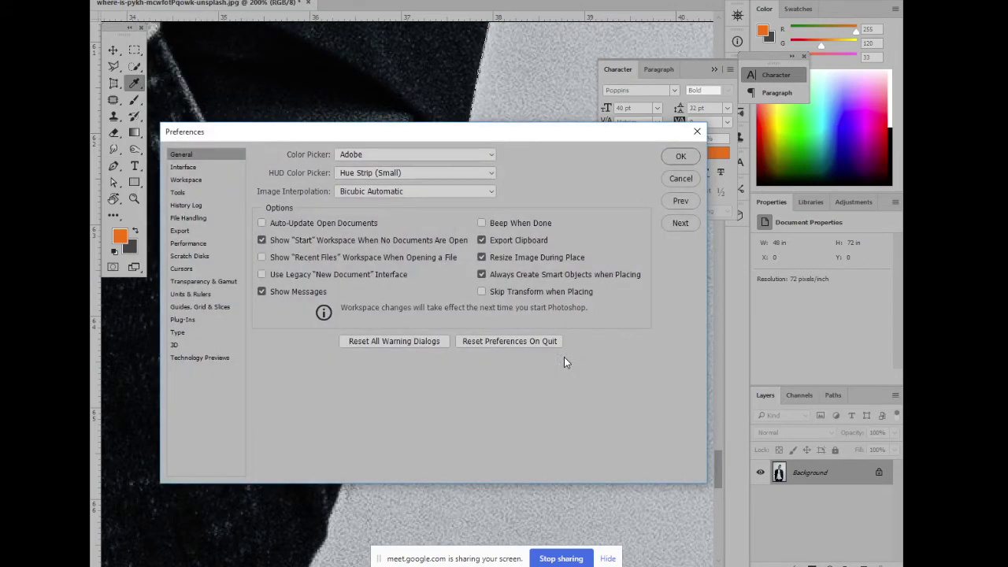
pyautogui.click(178, 194)
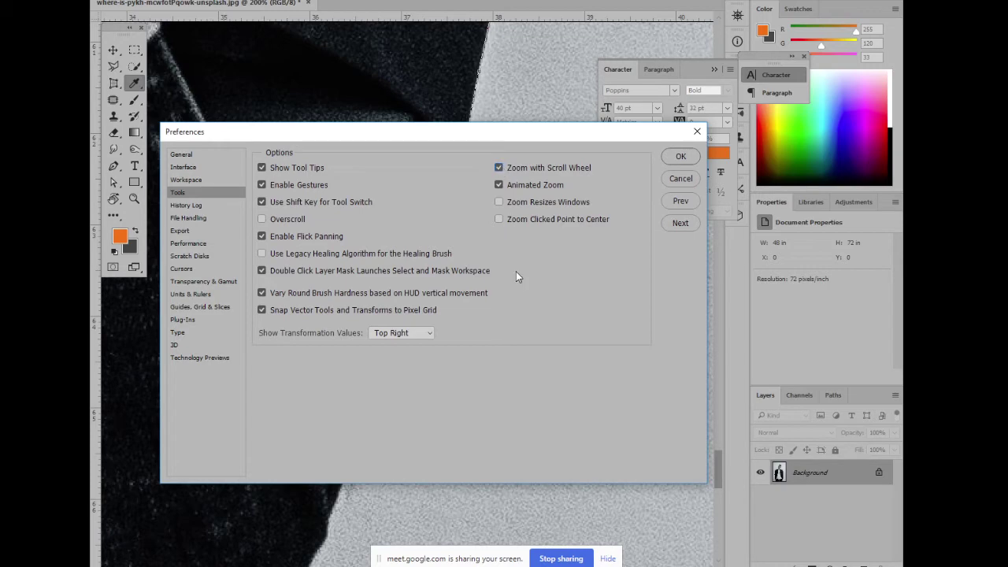
pyautogui.click(681, 156)
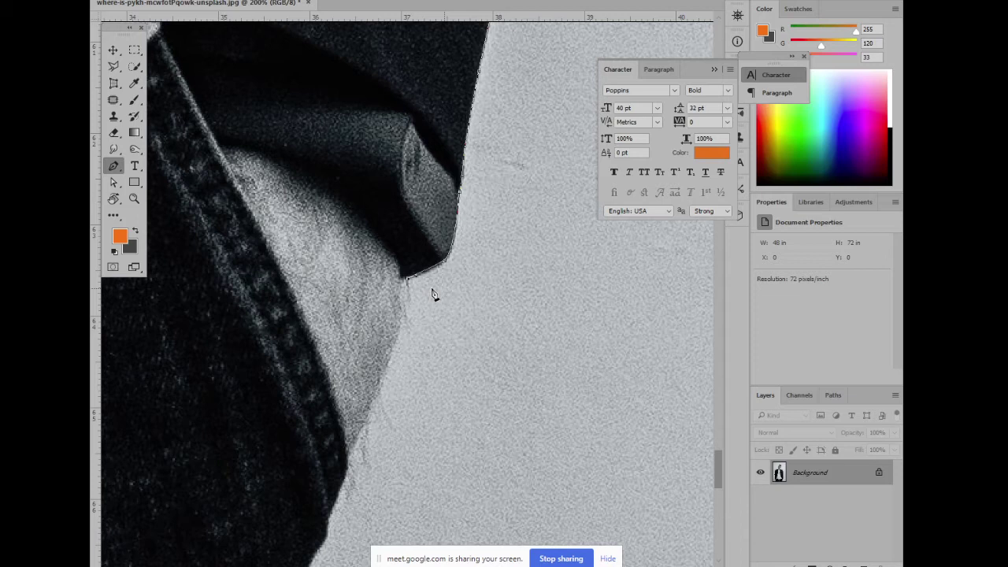
pyautogui.scroll(-2, 415, 371)
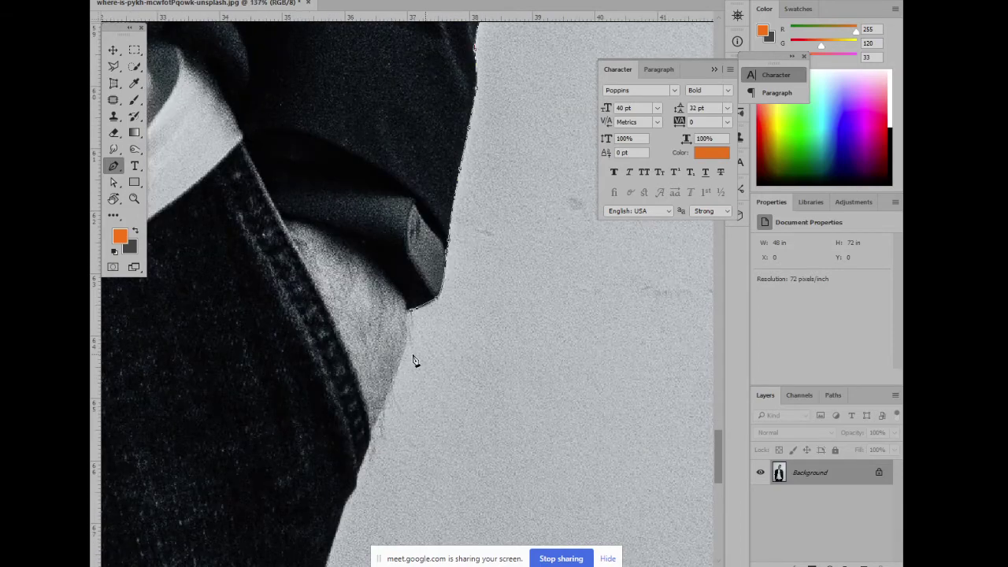
pyautogui.scroll(2, 415, 361)
pyautogui.scroll(2, 418, 360)
pyautogui.scroll(-2, 418, 360)
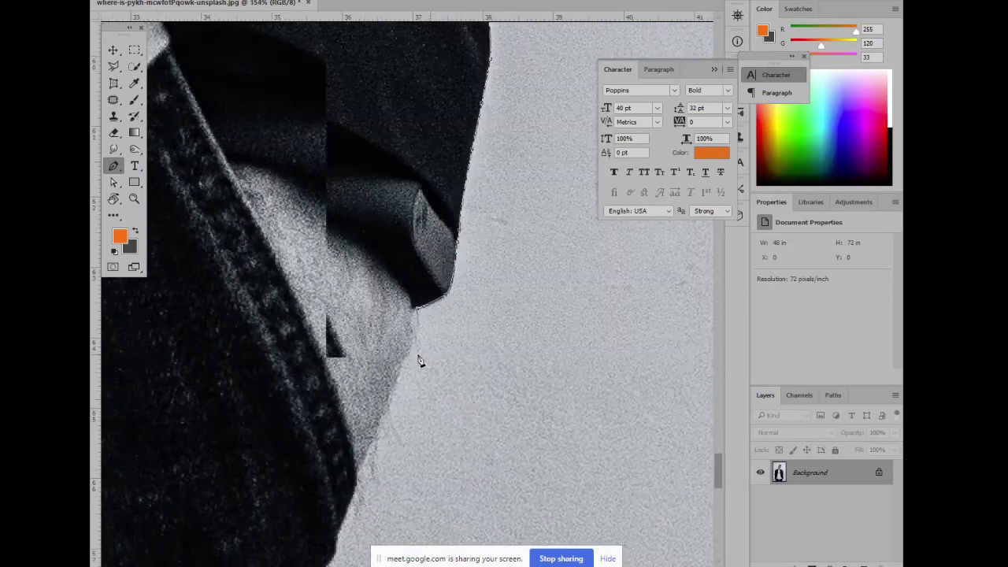
pyautogui.scroll(2, 418, 389)
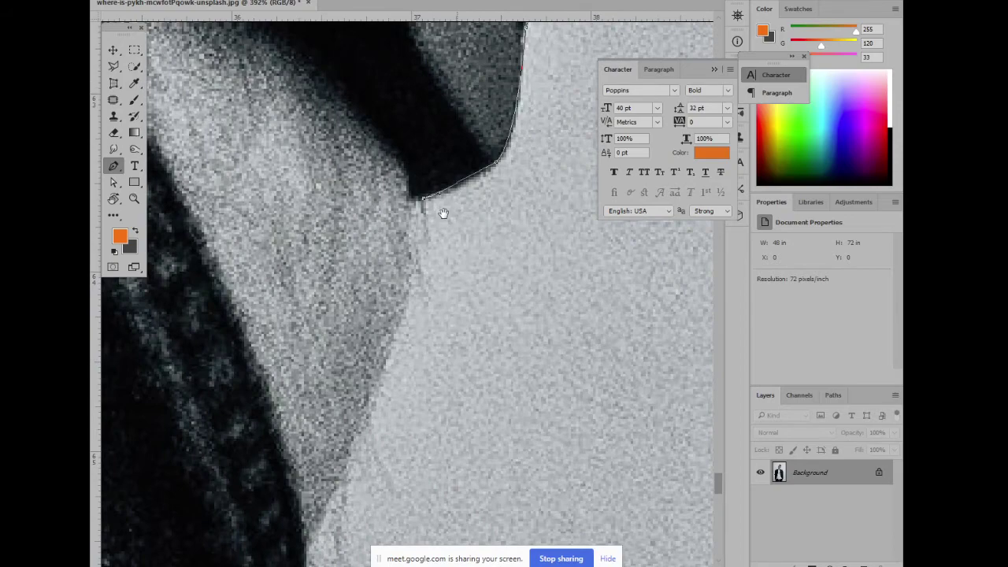
pyautogui.scroll(-2, 429, 347)
pyautogui.scroll(-1, 439, 363)
pyautogui.scroll(1, 439, 363)
pyautogui.scroll(1, 436, 371)
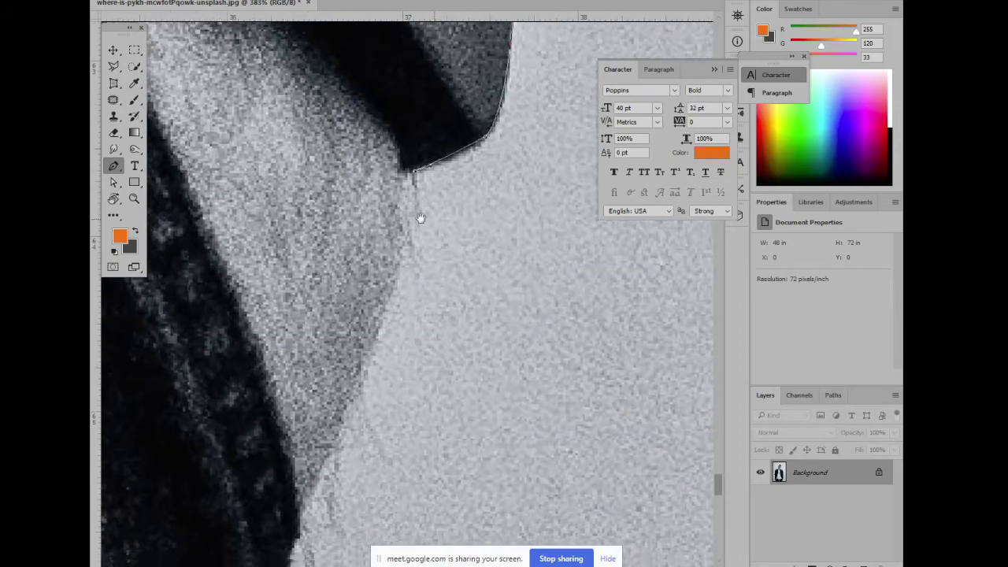
pyautogui.scroll(2, 418, 210)
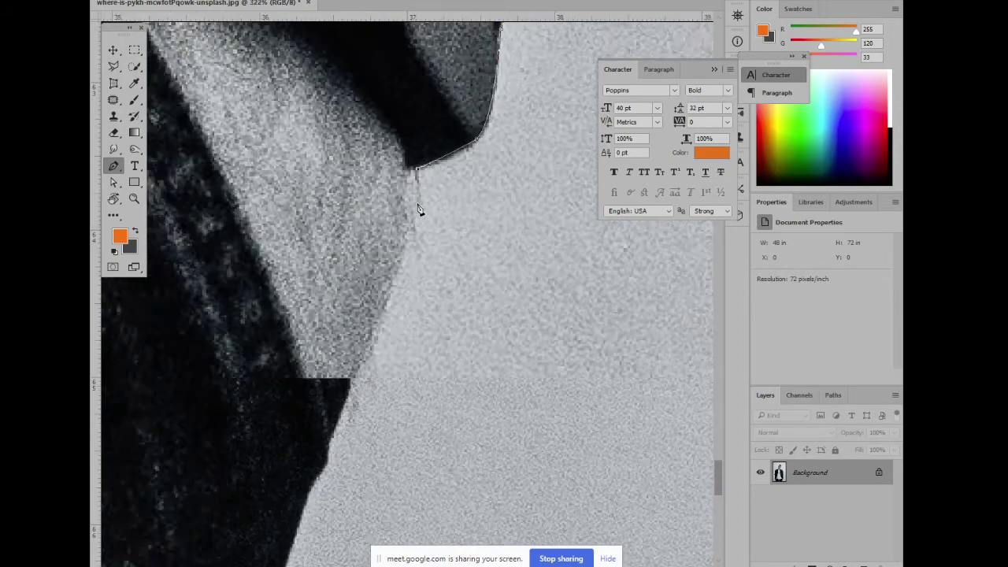
pyautogui.scroll(1, 421, 209)
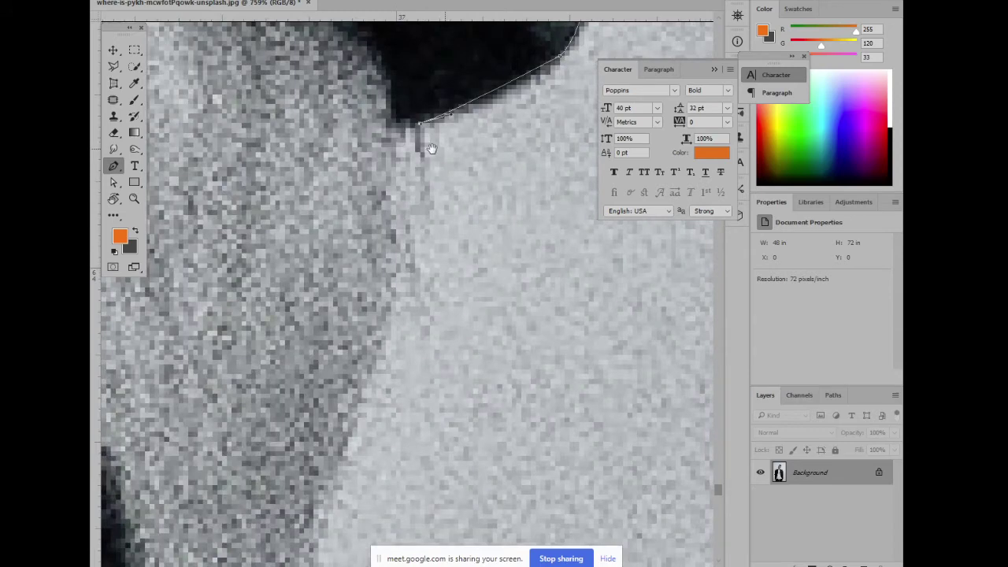
pyautogui.moveTo(432, 149); pyautogui.dragTo(426, 229)
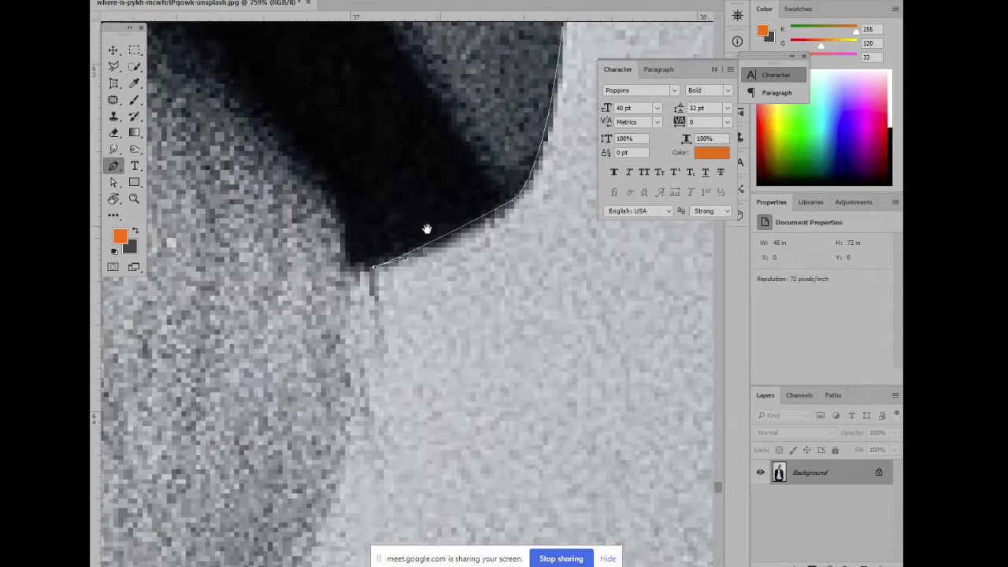
pyautogui.scroll(-2, 438, 358)
pyautogui.scroll(-1, 439, 349)
pyautogui.scroll(1, 439, 349)
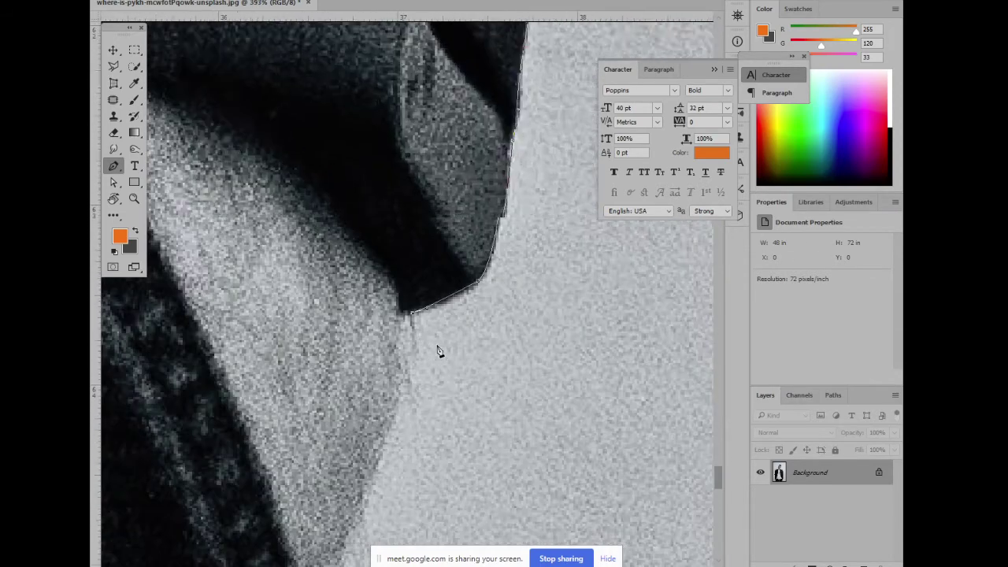
pyautogui.scroll(1, 434, 350)
pyautogui.scroll(1, 418, 350)
pyautogui.scroll(1, 410, 349)
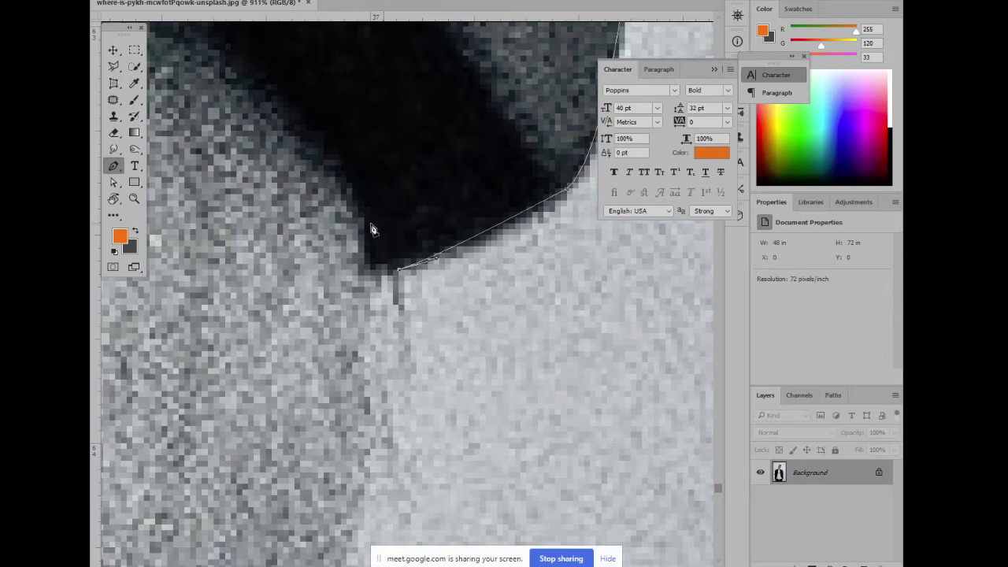
# Add curved pen anchors down the right edge of the man's jacket
pyautogui.scroll(-2, 374, 229)
pyautogui.scroll(-1, 373, 229)
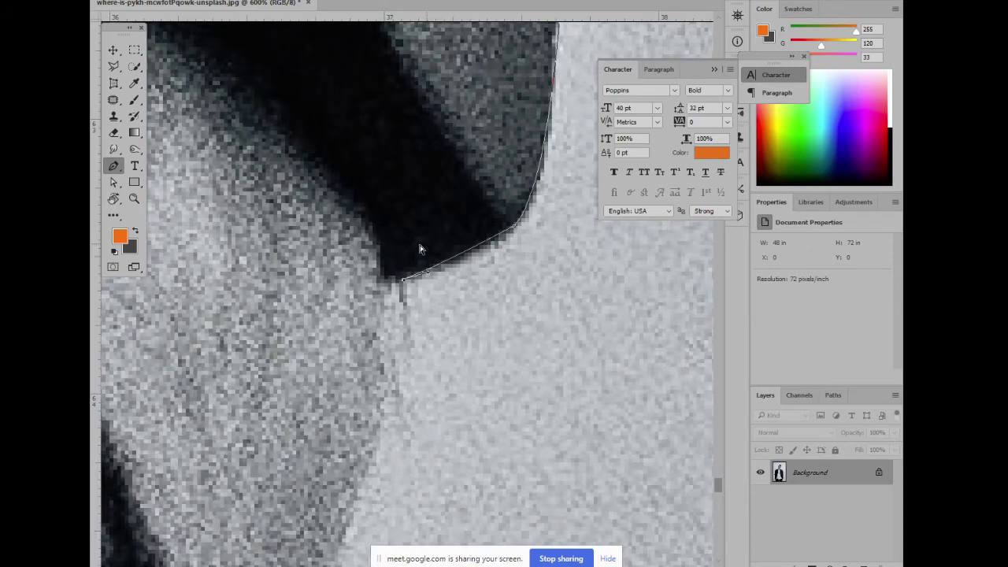
pyautogui.scroll(-2, 438, 287)
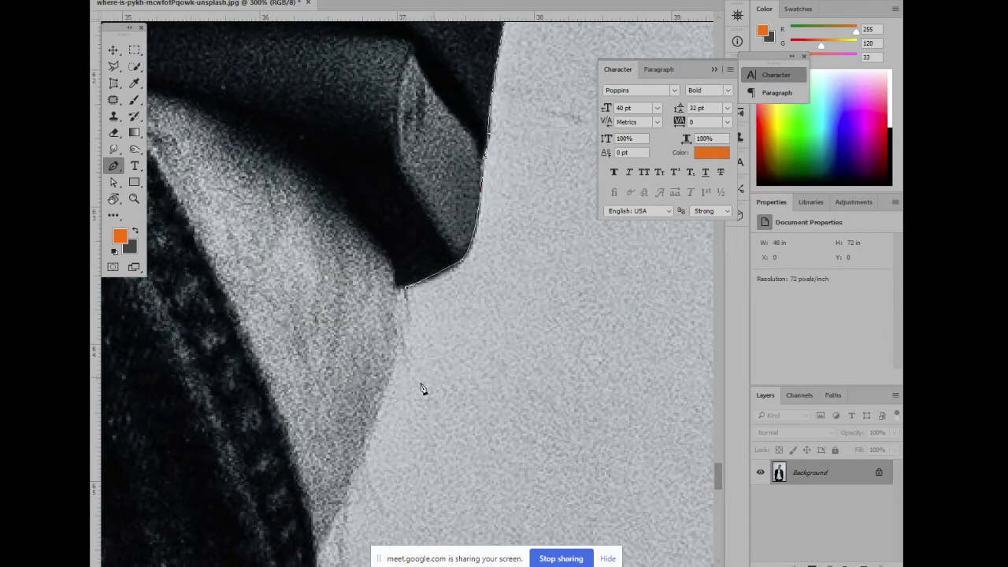
pyautogui.scroll(-1, 418, 243)
pyautogui.scroll(-2, 389, 366)
pyautogui.hscroll(-2, 450, 272)
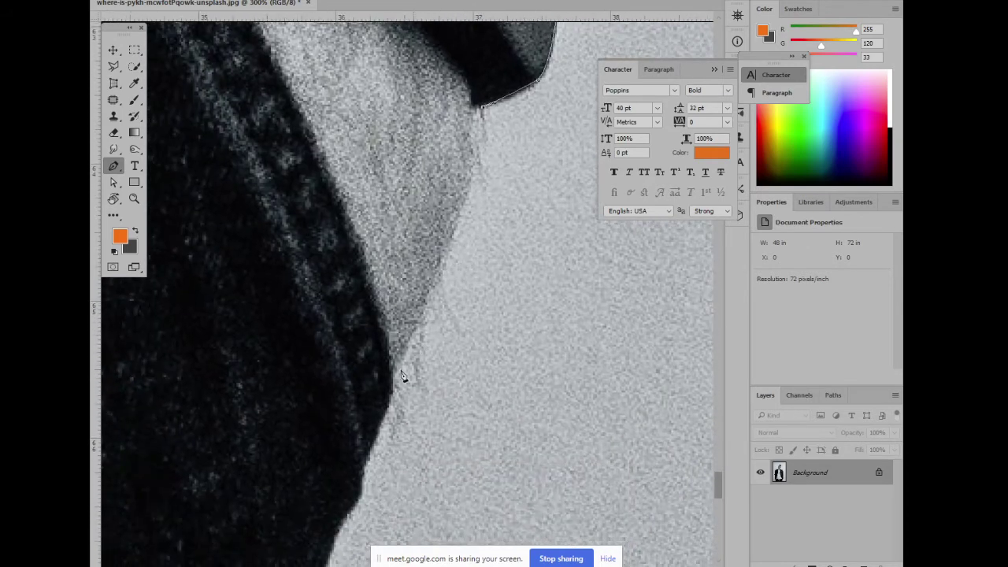
pyautogui.moveTo(394, 371); pyautogui.dragTo(355, 419)
pyautogui.scroll(-4, 398, 378)
pyautogui.hscroll(-2, 398, 378)
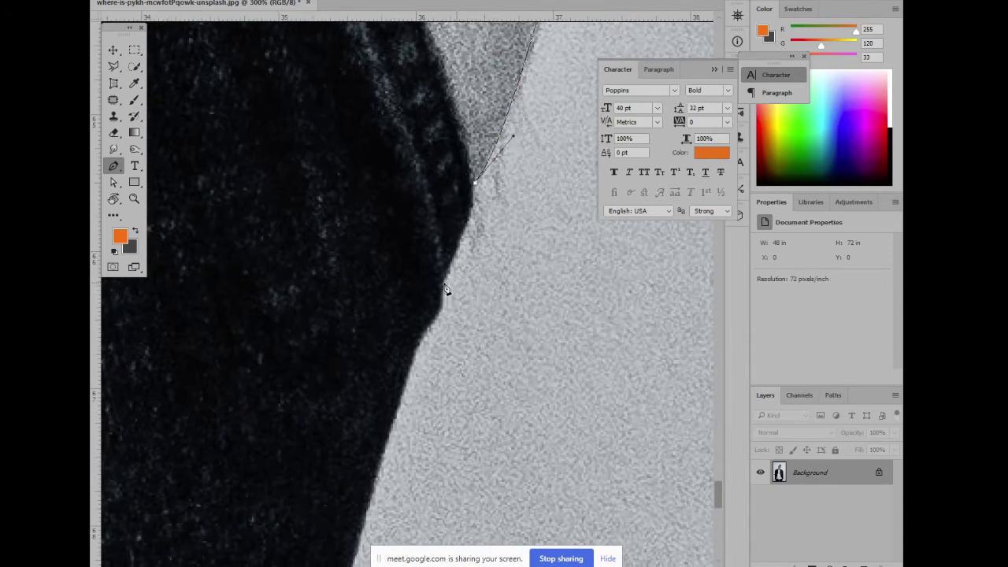
pyautogui.moveTo(446, 276)
pyautogui.mouseDown()
pyautogui.moveTo(439, 296)
pyautogui.moveTo(484, 237)
pyautogui.mouseUp()
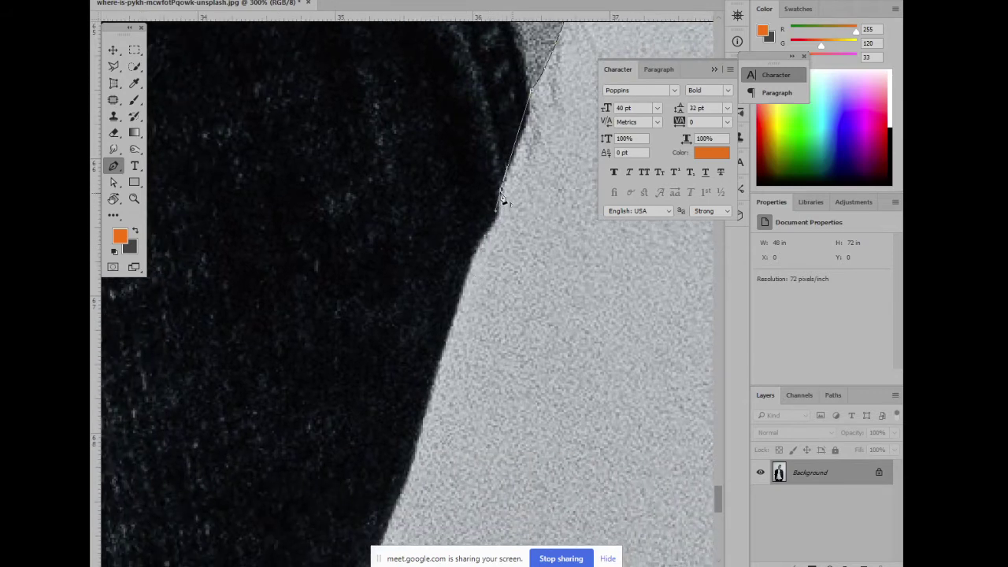
pyautogui.moveTo(464, 294); pyautogui.dragTo(473, 246)
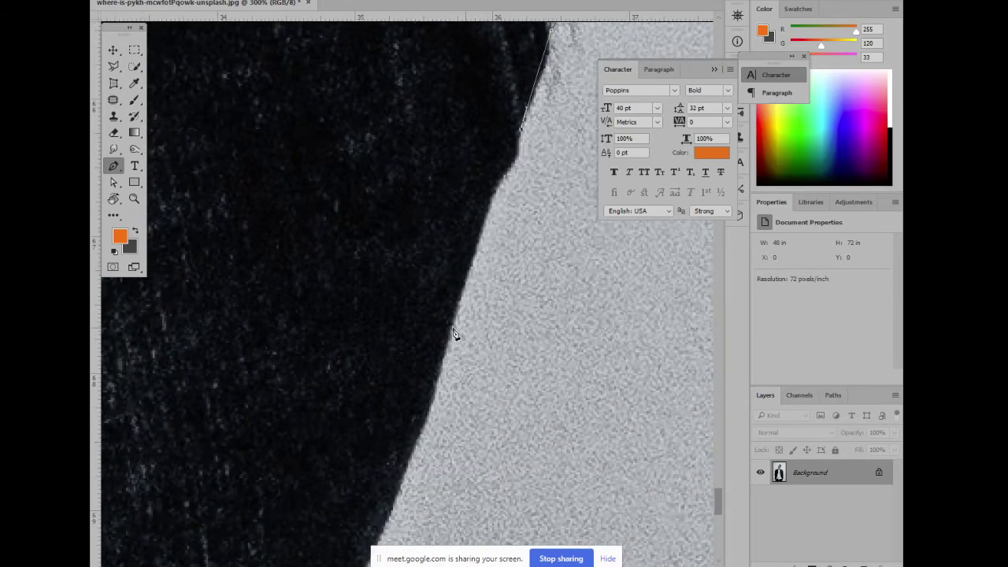
pyautogui.moveTo(453, 329); pyautogui.dragTo(443, 397)
# Continue the path with smooth anchors down to the photo's bottom edge
pyautogui.hotkey('ctrl', '-')
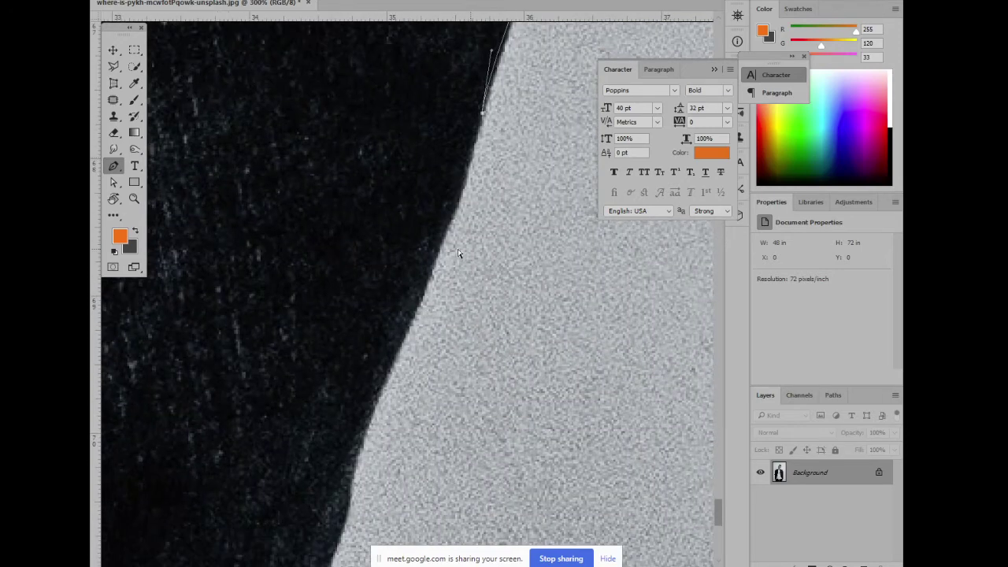
pyautogui.moveTo(461, 234); pyautogui.dragTo(493, 202)
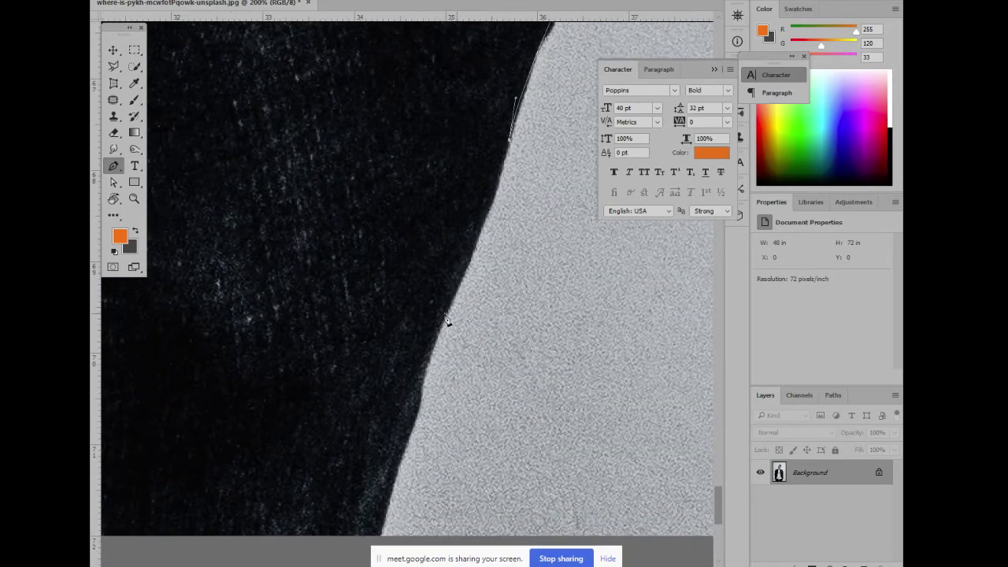
pyautogui.moveTo(446, 317)
pyautogui.mouseDown()
pyautogui.moveTo(429, 343)
pyautogui.moveTo(492, 170)
pyautogui.mouseUp()
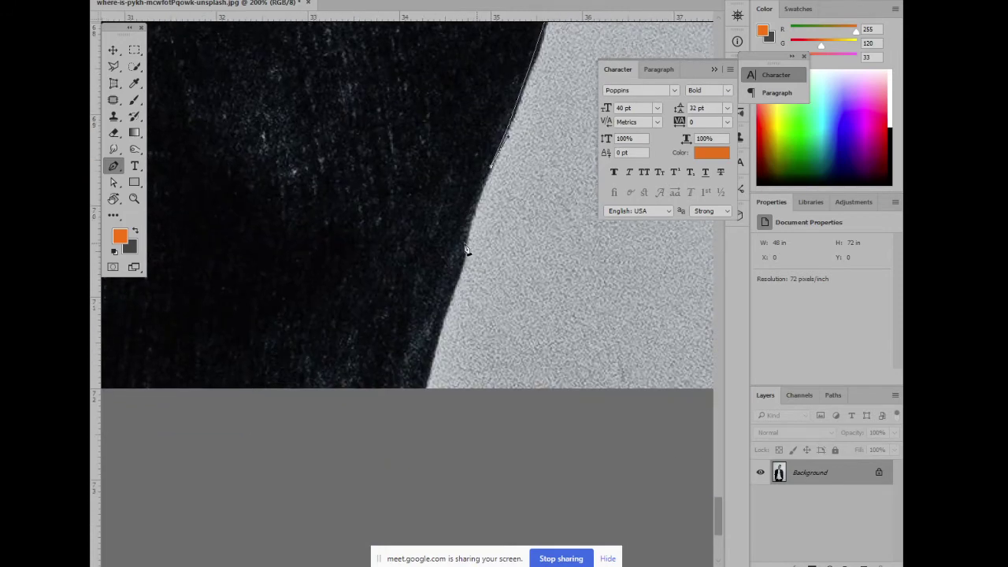
pyautogui.moveTo(465, 250)
pyautogui.mouseDown()
pyautogui.moveTo(466, 274)
pyautogui.moveTo(486, 228)
pyautogui.mouseUp()
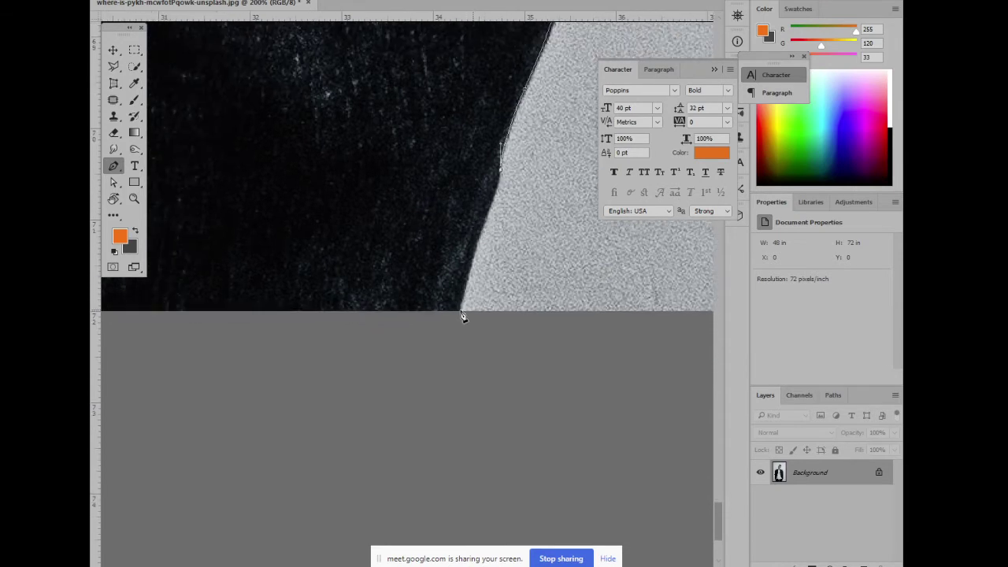
pyautogui.moveTo(460, 312); pyautogui.dragTo(454, 338)
pyautogui.moveTo(450, 233); pyautogui.dragTo(456, 326)
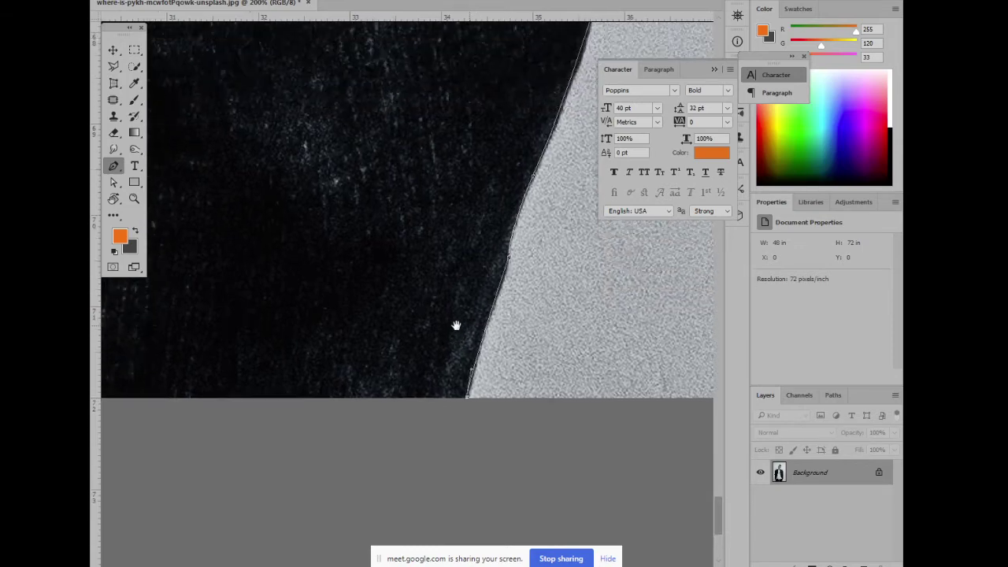
# Zoom in and out to inspect the traced edge along the jeans
pyautogui.hotkey('ctrl', '-')
pyautogui.hotkey('ctrl', '-')
pyautogui.hotkey('ctrl', '-')
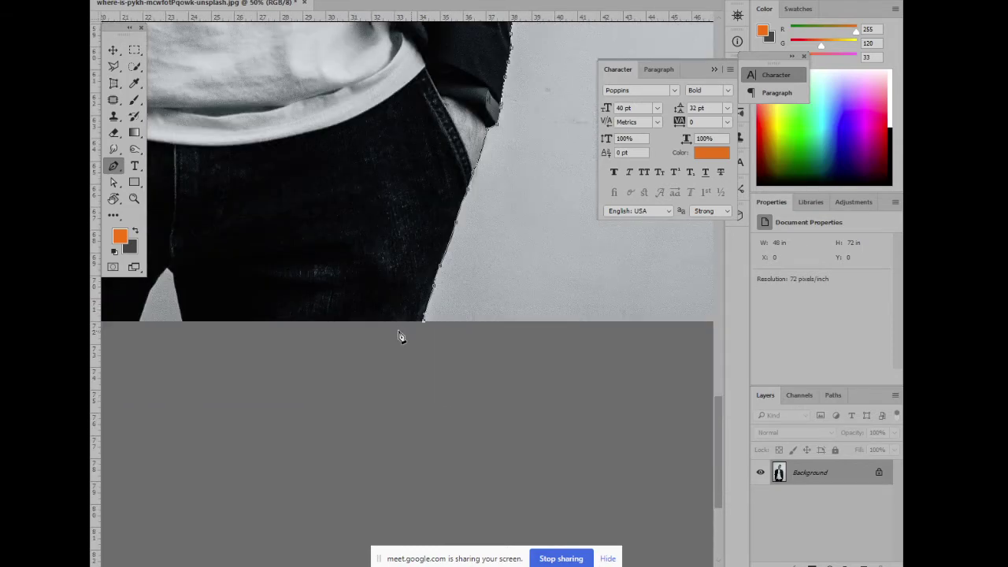
pyautogui.hotkey('ctrl', '+')
pyautogui.hotkey('ctrl', '+')
pyautogui.hotkey('ctrl', '+')
pyautogui.hotkey('ctrl', '+')
pyautogui.hotkey('ctrl', '+')
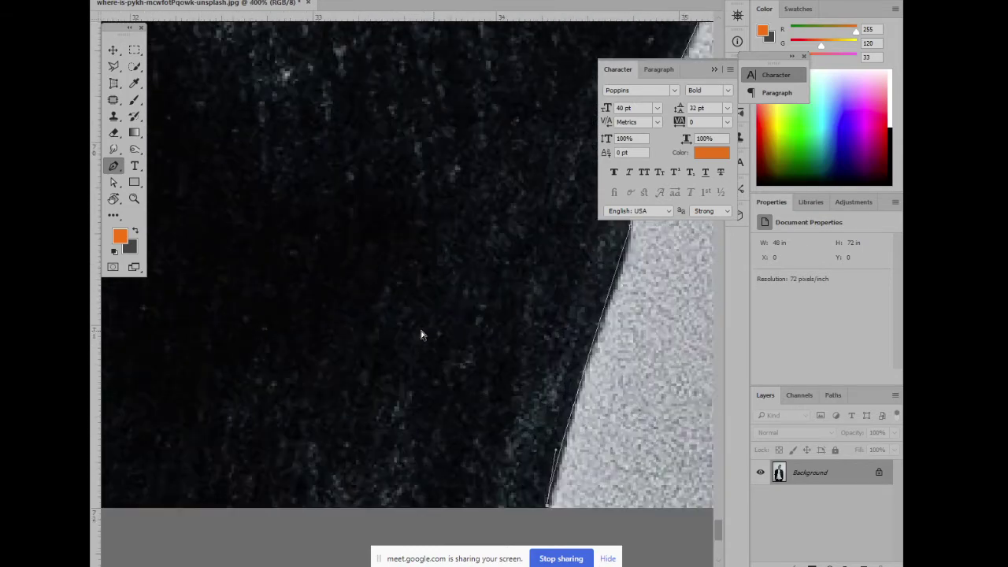
pyautogui.hotkey('ctrl', '-')
pyautogui.hotkey('ctrl', '-')
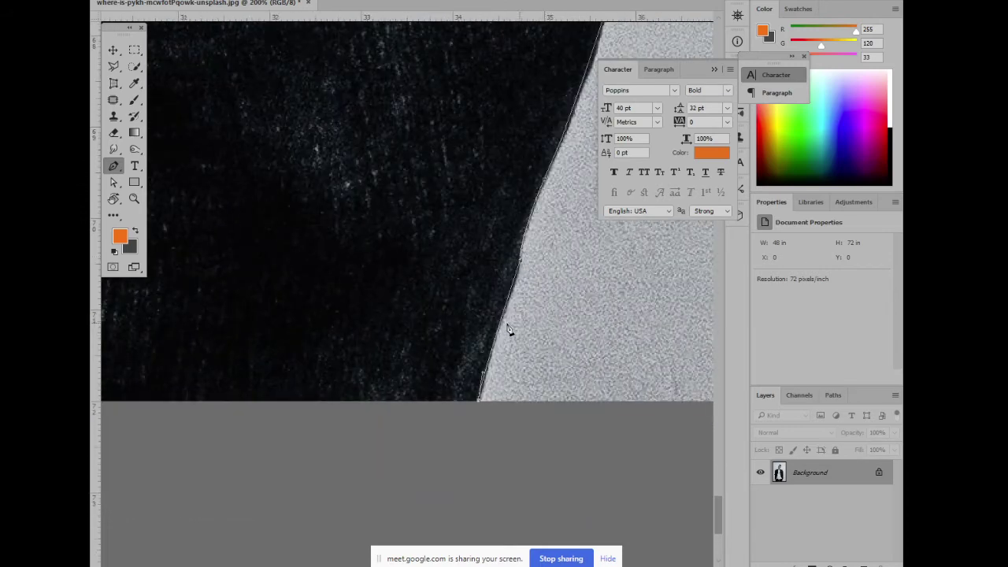
pyautogui.hotkey('ctrl', '+')
pyautogui.hotkey('ctrl', '-')
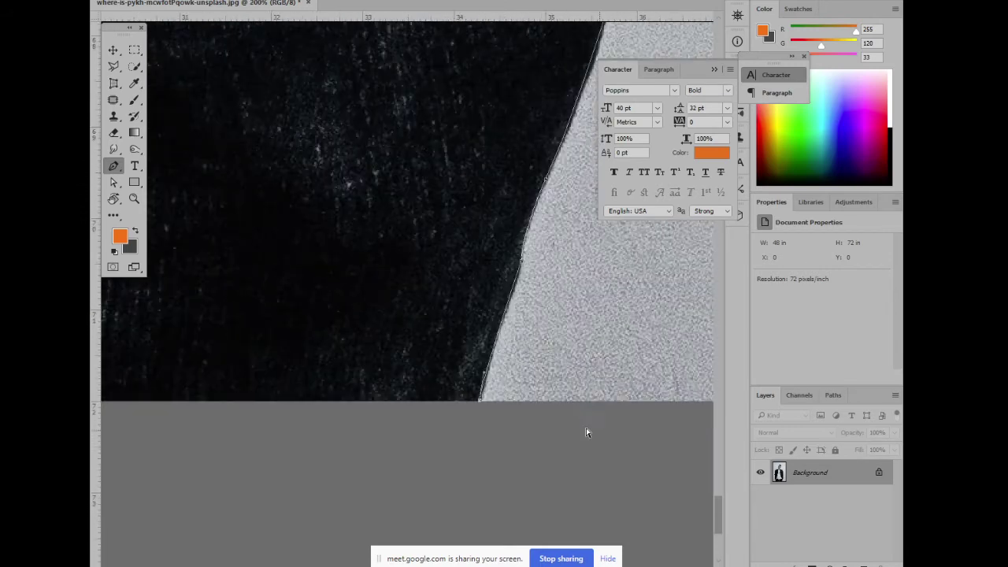
pyautogui.hotkey('ctrl', '+')
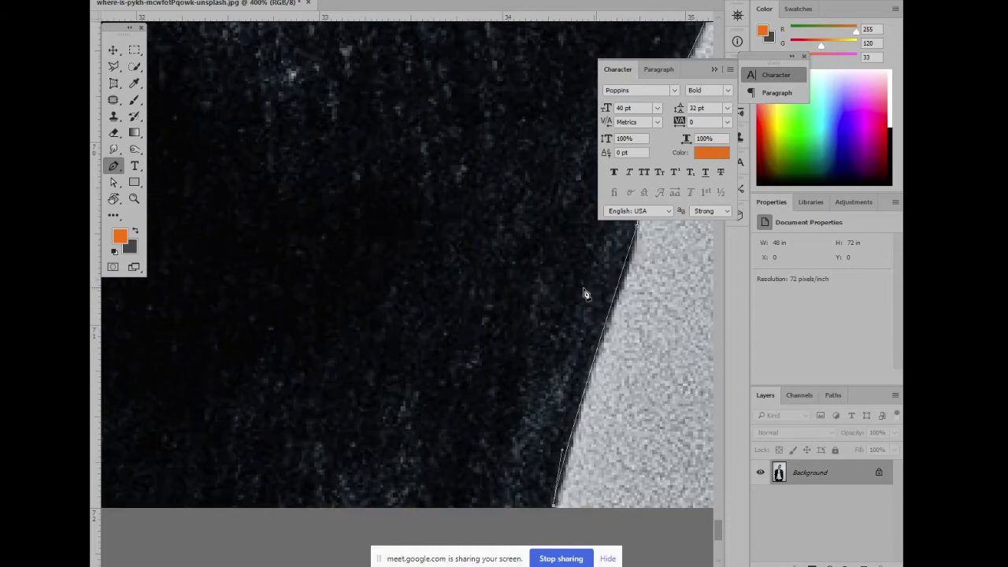
pyautogui.hotkey('ctrl', '-')
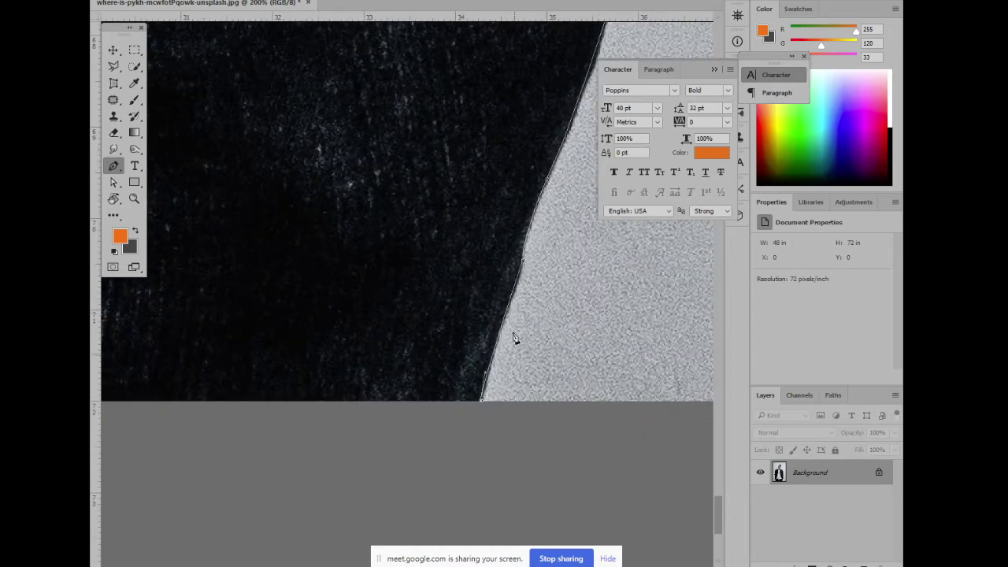
pyautogui.hotkey('ctrl', '+')
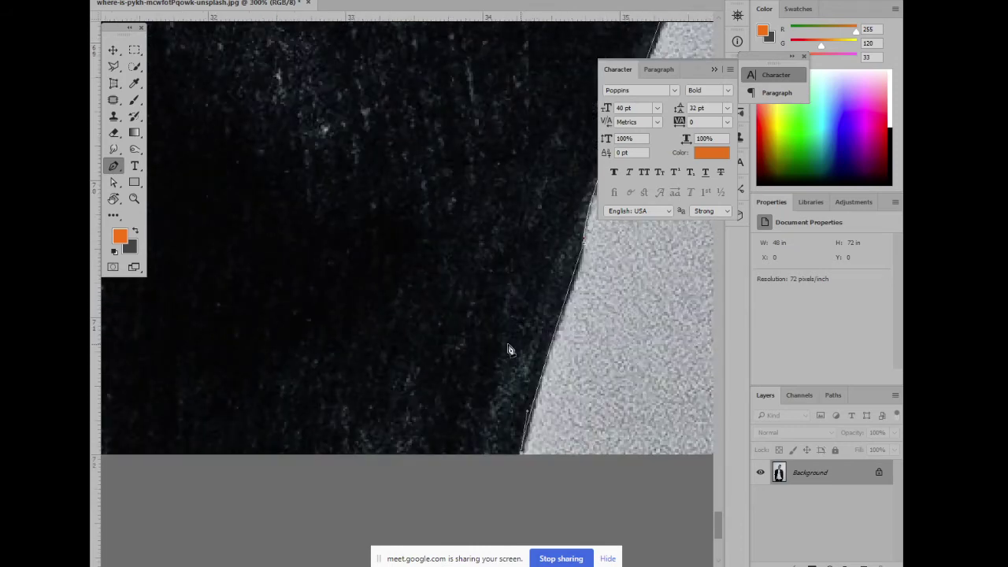
pyautogui.moveTo(542, 302); pyautogui.dragTo(431, 326)
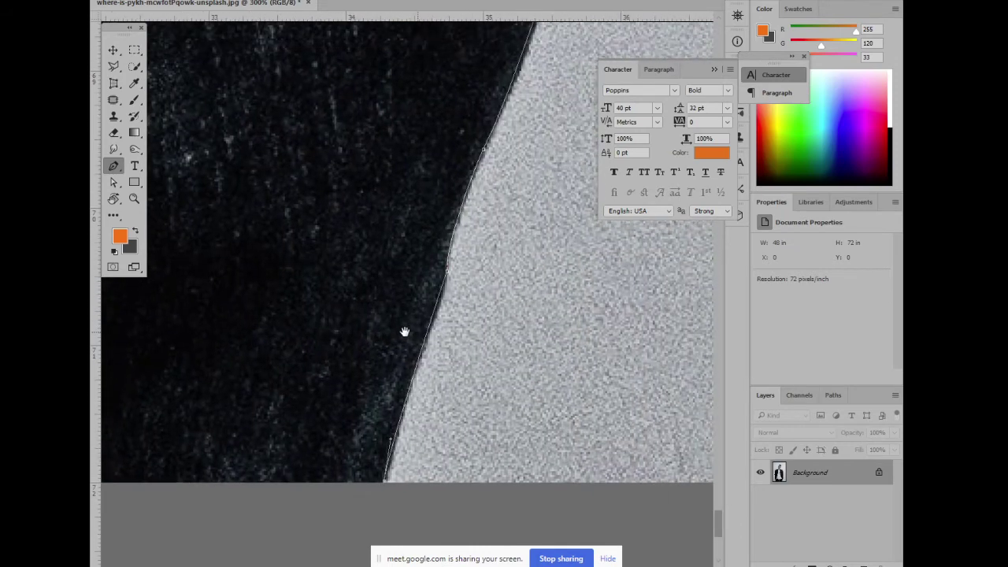
pyautogui.hotkey('ctrl', '-')
pyautogui.hotkey('ctrl', '-')
pyautogui.hotkey('ctrl', '-')
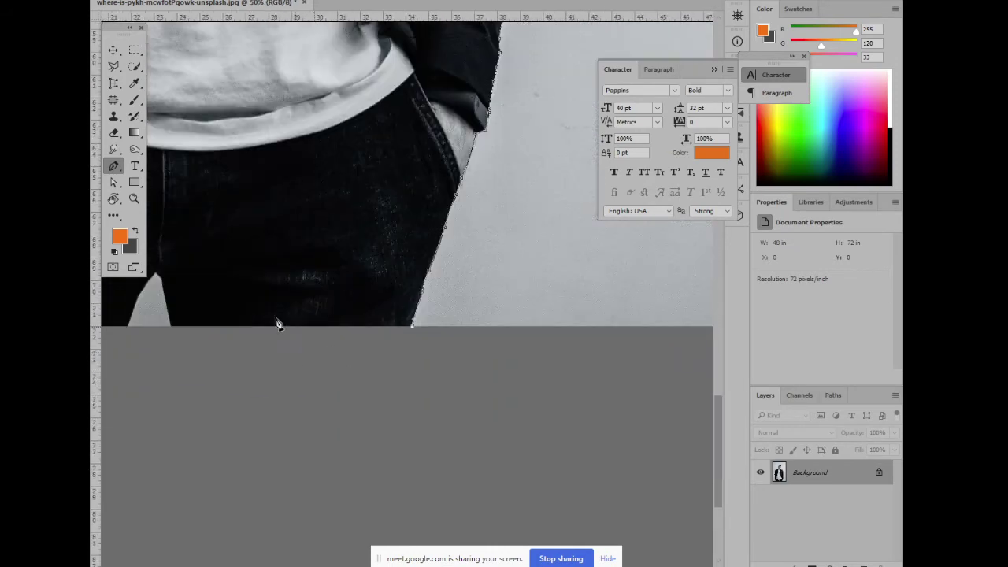
pyautogui.hotkey('ctrl', '-')
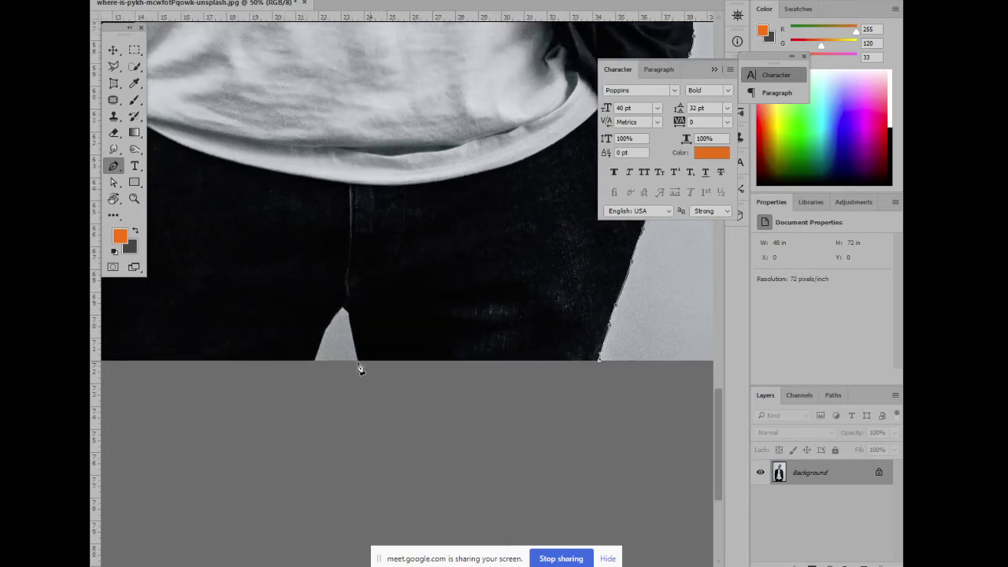
pyautogui.hotkey('ctrl', '+')
pyautogui.hotkey('ctrl', '+')
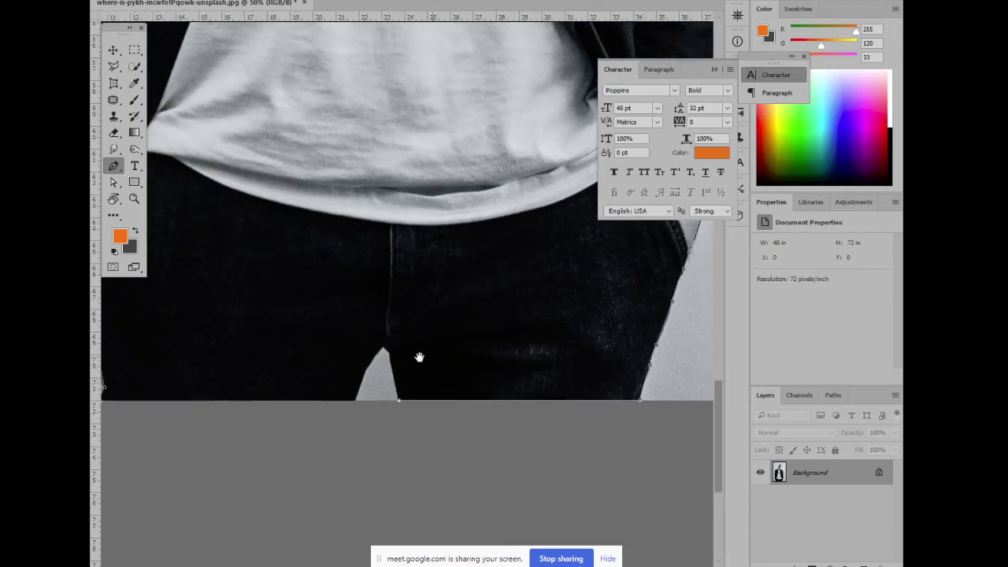
# Trace the gap between the legs with corner and curved anchors
pyautogui.hotkey('ctrl', '+')
pyautogui.moveTo(395, 370)
pyautogui.mouseDown()
pyautogui.moveTo(360, 428)
pyautogui.moveTo(383, 139)
pyautogui.mouseUp()
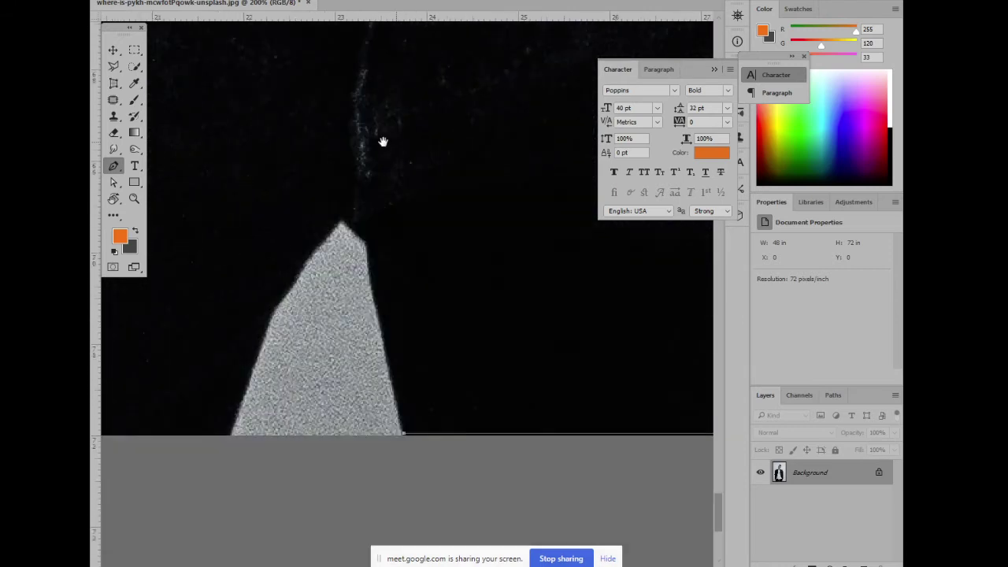
pyautogui.moveTo(366, 246); pyautogui.dragTo(372, 214)
pyautogui.keyDown('alt'); pyautogui.click(366, 245); pyautogui.keyUp('alt')
pyautogui.click(342, 224)
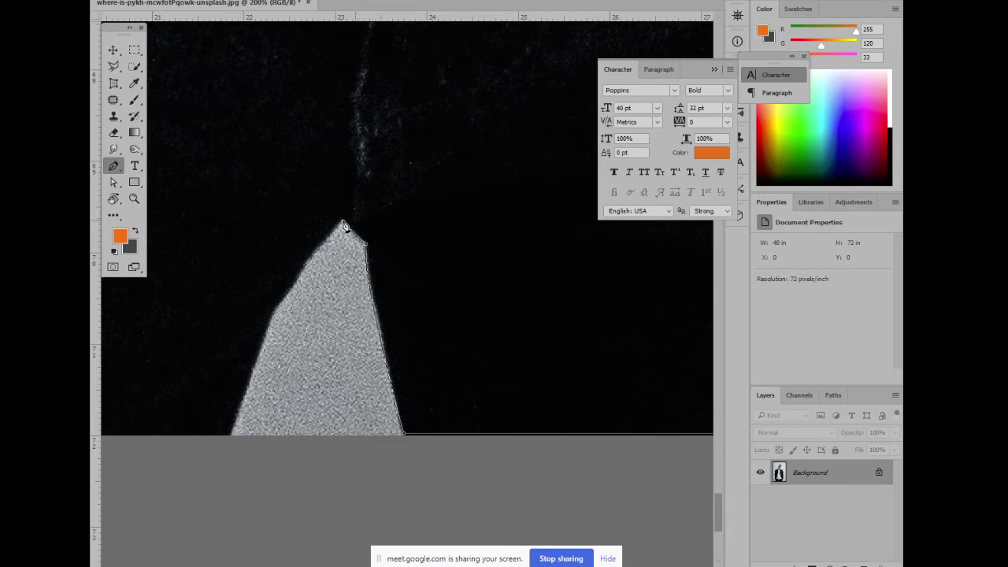
pyautogui.click(304, 268)
pyautogui.moveTo(320, 310); pyautogui.dragTo(417, 265)
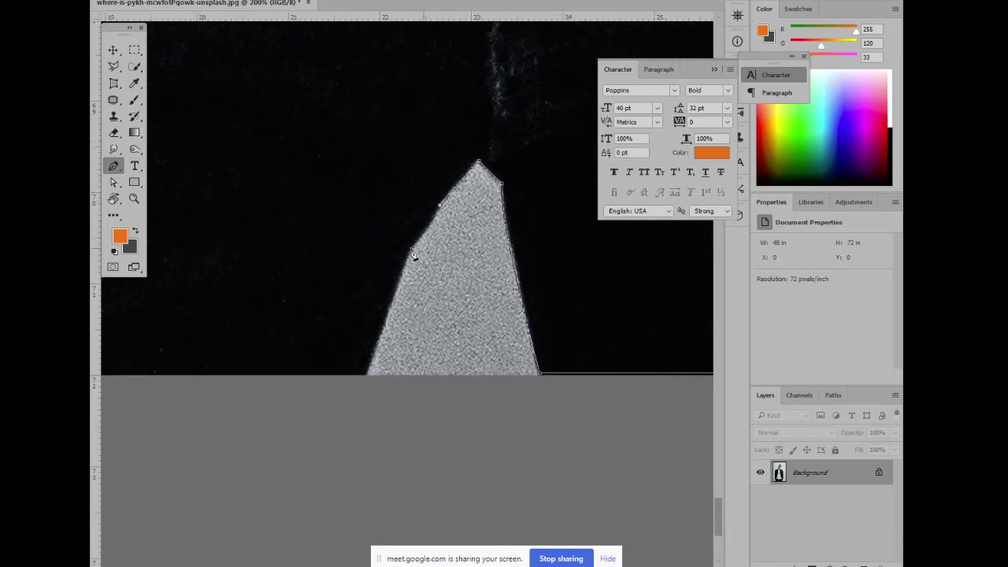
pyautogui.click(411, 249)
pyautogui.moveTo(387, 326); pyautogui.dragTo(414, 304)
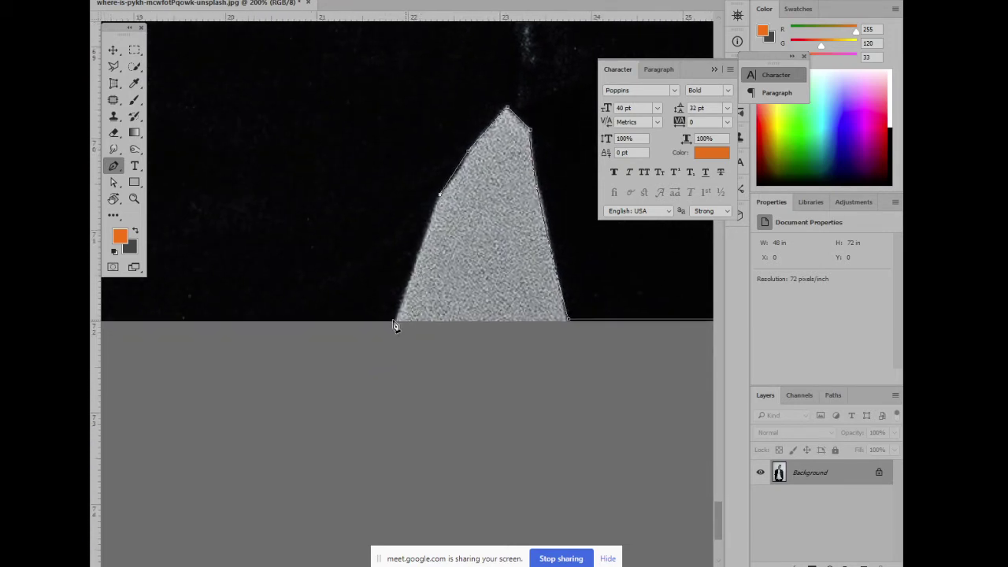
pyautogui.click(395, 322)
# Zoom out to 16.7% and pan to review the whole outlined figure
pyautogui.scroll(-1, 331, 347)
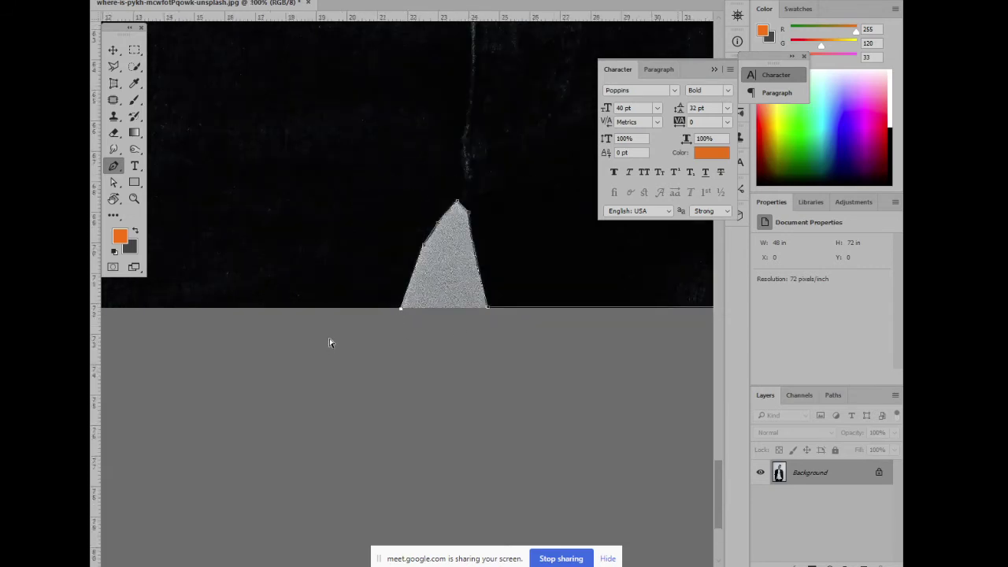
pyautogui.scroll(-2, 331, 346)
pyautogui.scroll(-1, 331, 346)
pyautogui.moveTo(342, 263); pyautogui.dragTo(423, 299)
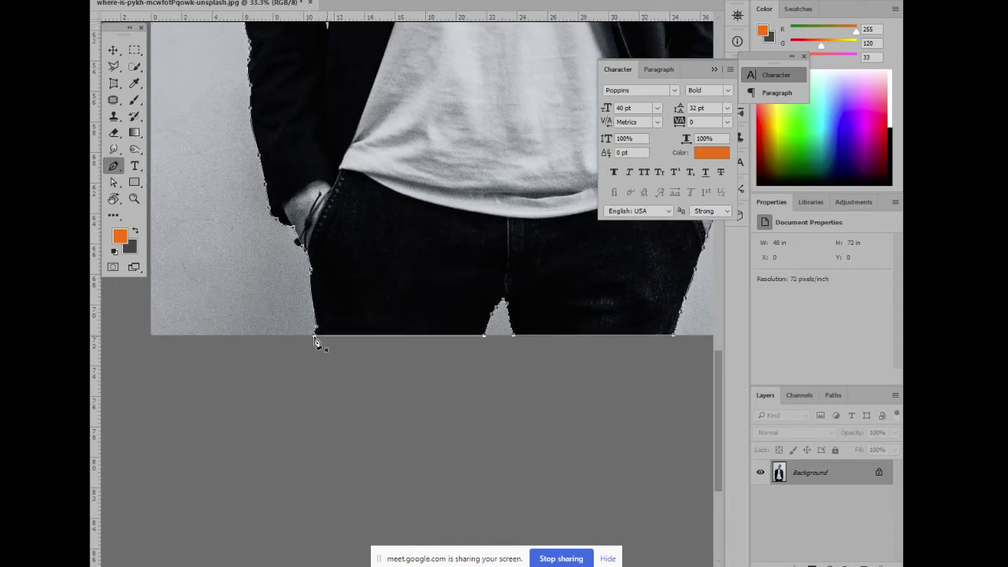
pyautogui.moveTo(346, 231); pyautogui.dragTo(335, 410)
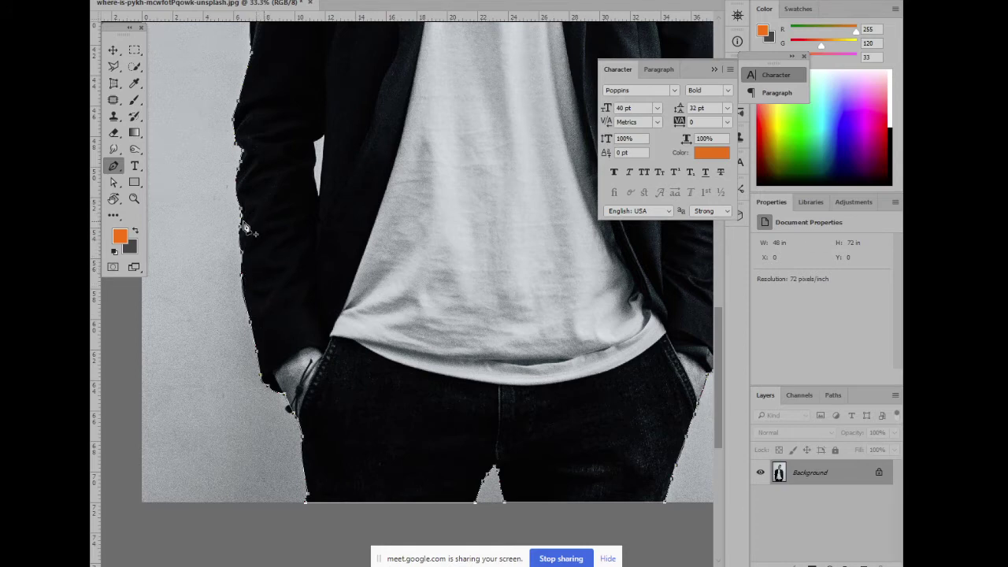
pyautogui.scroll(1, 276, 230)
pyautogui.scroll(1, 212, 218)
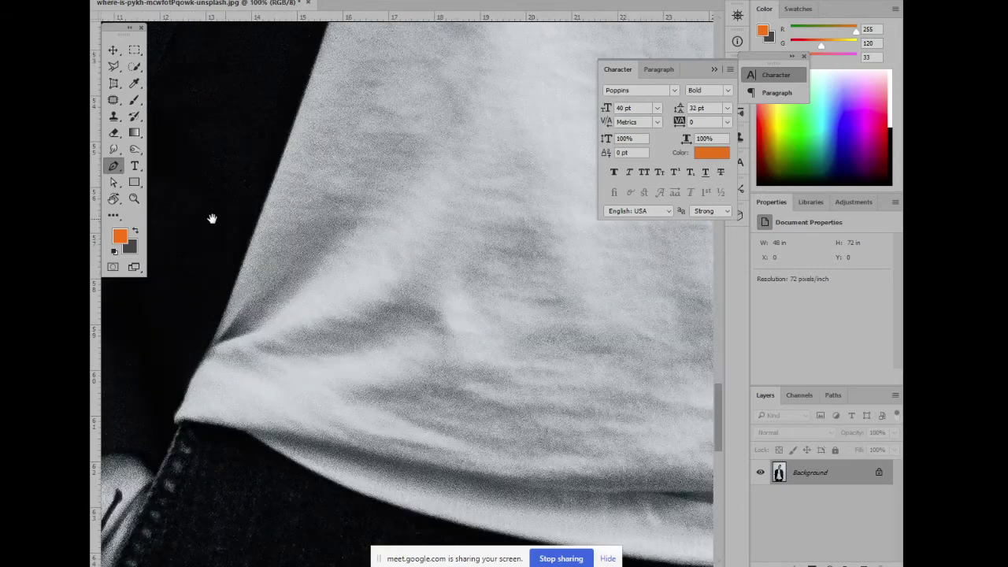
pyautogui.scroll(1, 460, 322)
pyautogui.moveTo(459, 322); pyautogui.dragTo(488, 272)
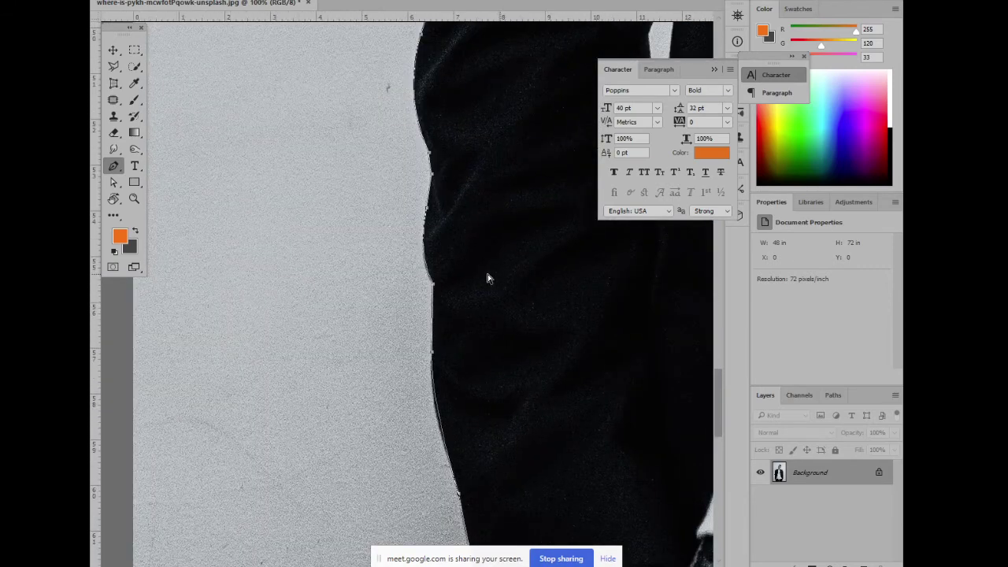
pyautogui.scroll(1, 487, 278)
pyautogui.scroll(1, 497, 187)
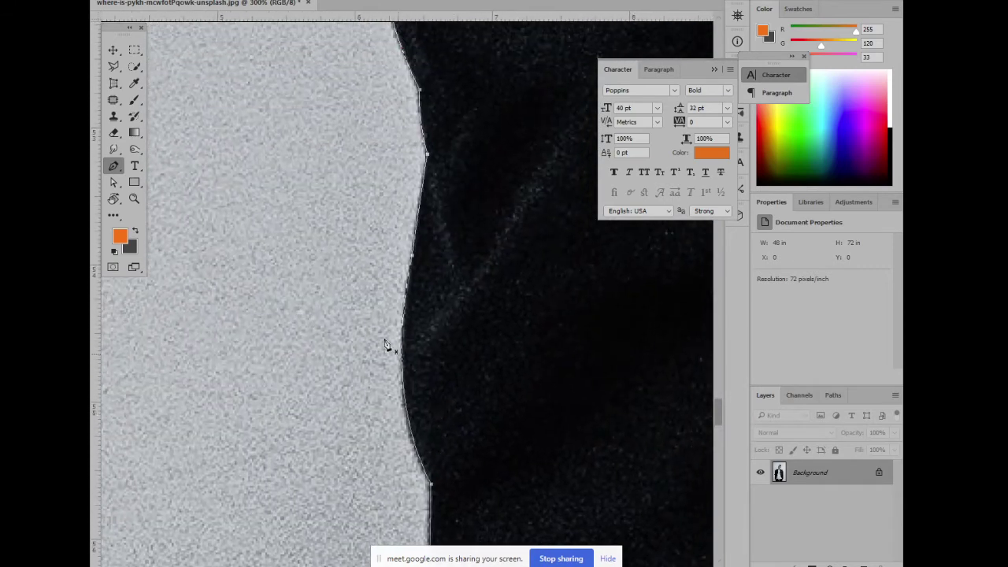
pyautogui.scroll(-1, 441, 181)
pyautogui.scroll(-1, 456, 225)
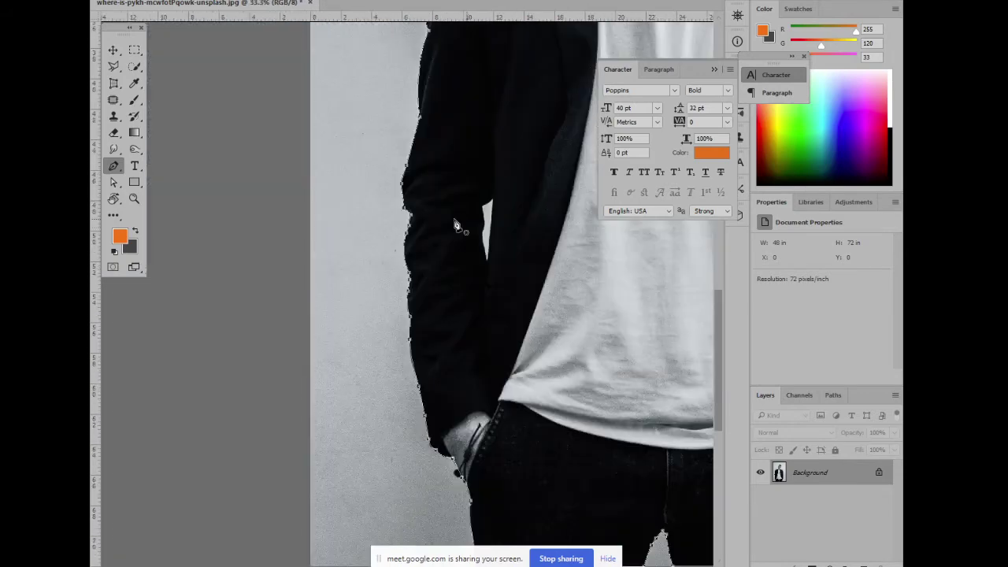
pyautogui.scroll(-1, 455, 226)
pyautogui.scroll(-1, 481, 264)
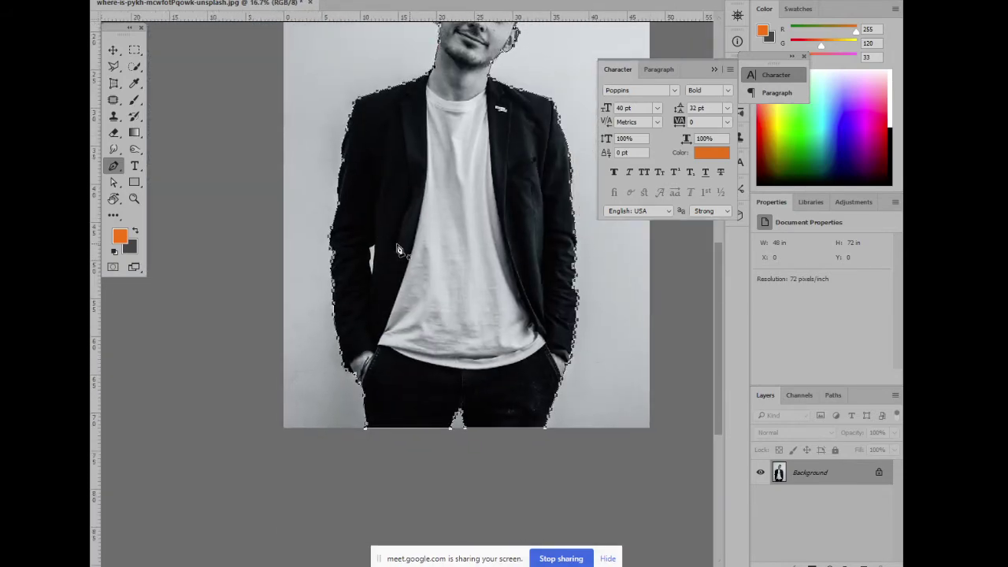
pyautogui.press('z')
pyautogui.moveTo(352, 235); pyautogui.dragTo(433, 255)
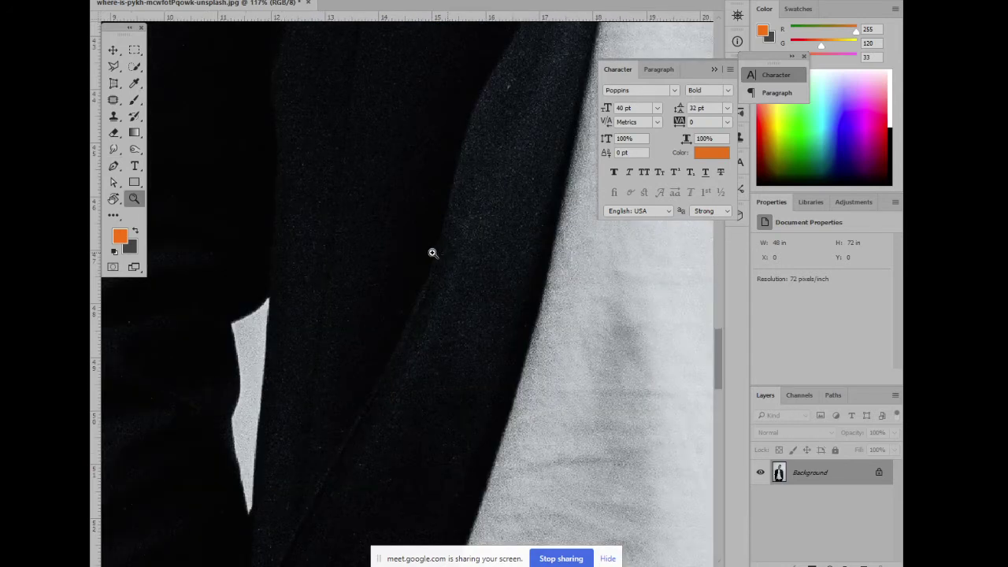
pyautogui.moveTo(488, 275); pyautogui.dragTo(442, 266)
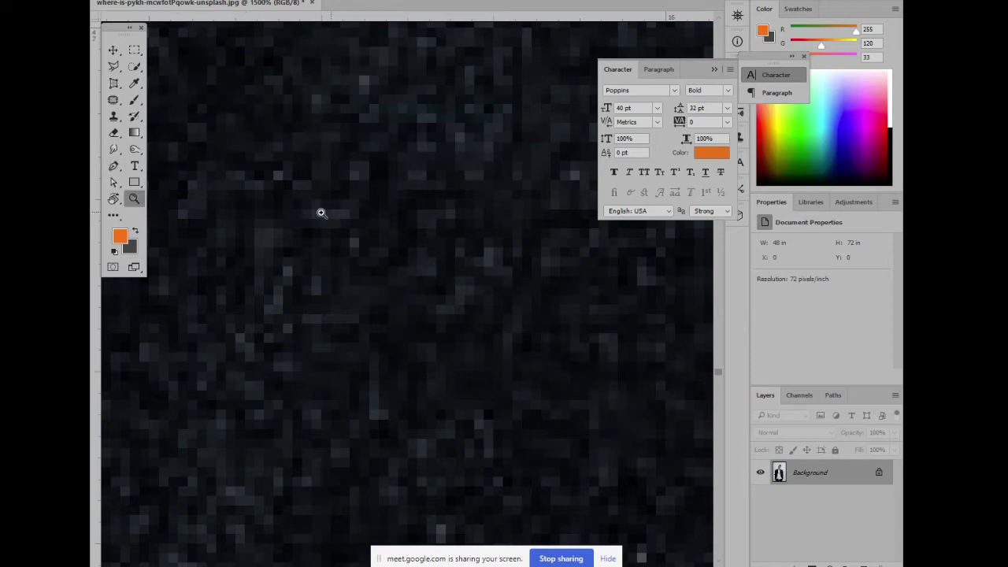
pyautogui.moveTo(374, 246)
pyautogui.mouseDown()
pyautogui.moveTo(386, 279)
pyautogui.moveTo(397, 181)
pyautogui.mouseUp()
pyautogui.click(391, 216)
pyautogui.keyDown('alt'); pyautogui.click(398, 181); pyautogui.keyUp('alt')
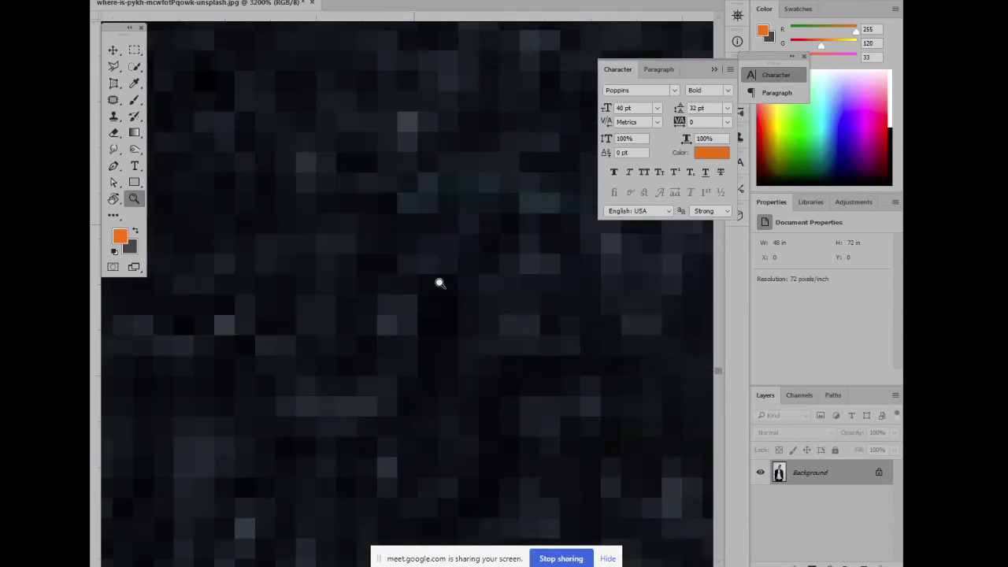
pyautogui.keyDown('alt'); pyautogui.click(439, 282); pyautogui.keyUp('alt')
pyautogui.rightClick(427, 336)
pyautogui.click(422, 268)
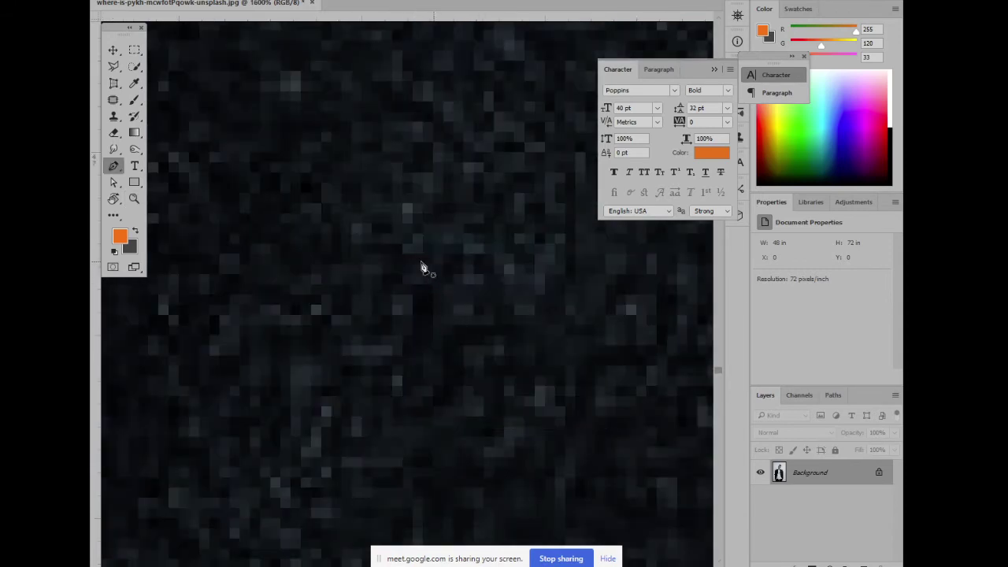
pyautogui.rightClick(408, 270)
pyautogui.rightClick(401, 233)
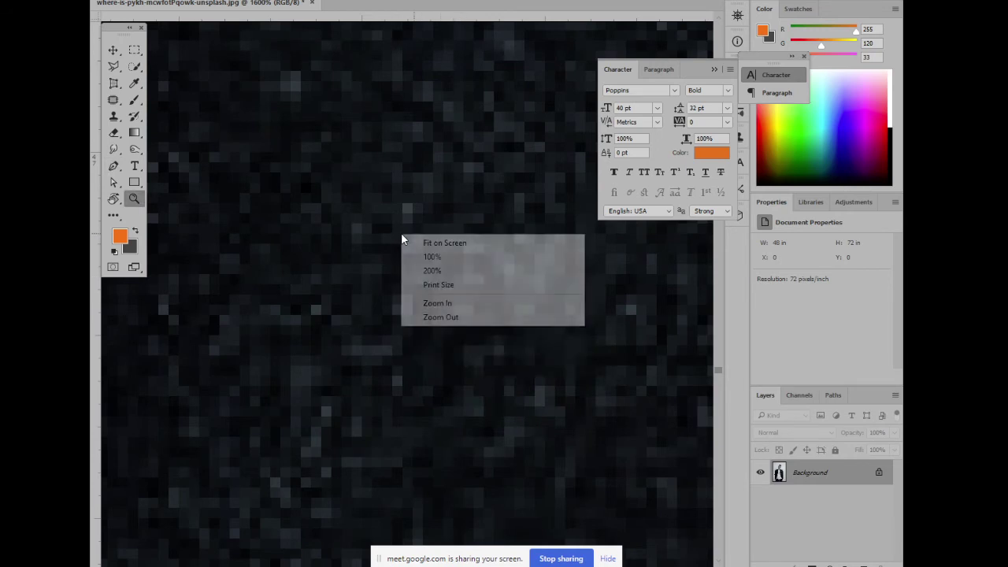
pyautogui.rightClick(329, 205)
pyautogui.click(420, 148)
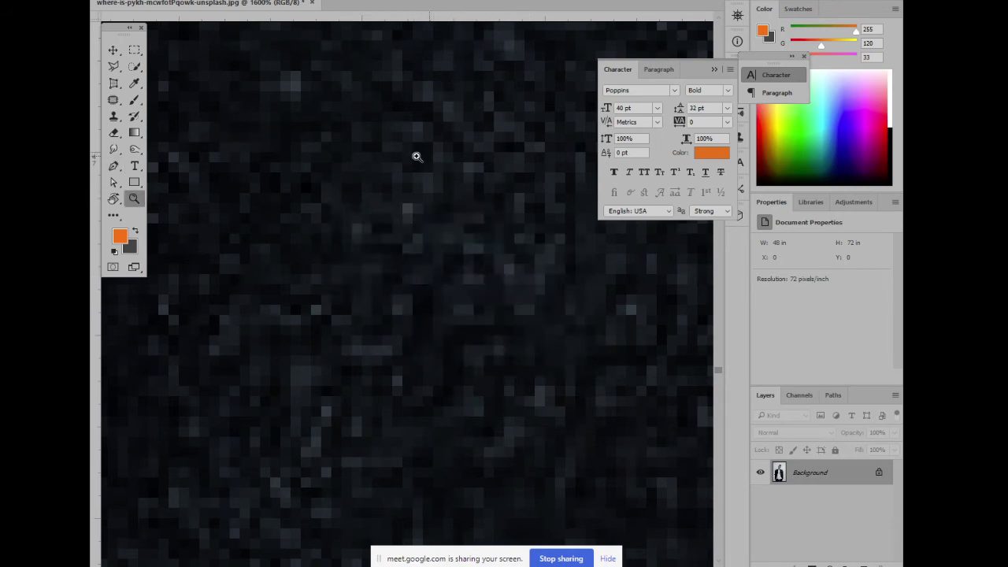
pyautogui.rightClick(422, 235)
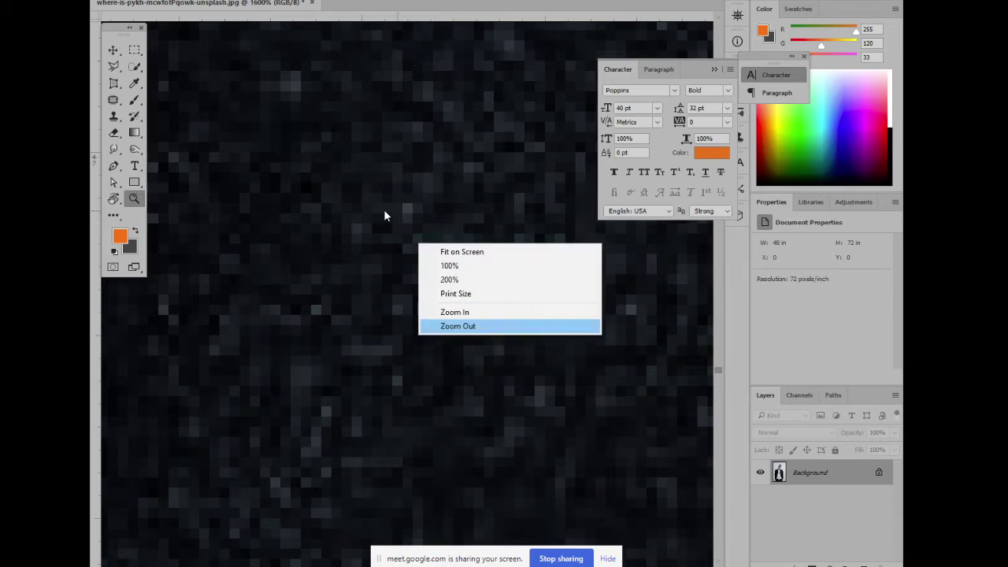
pyautogui.click(425, 150)
pyautogui.rightClick(412, 178)
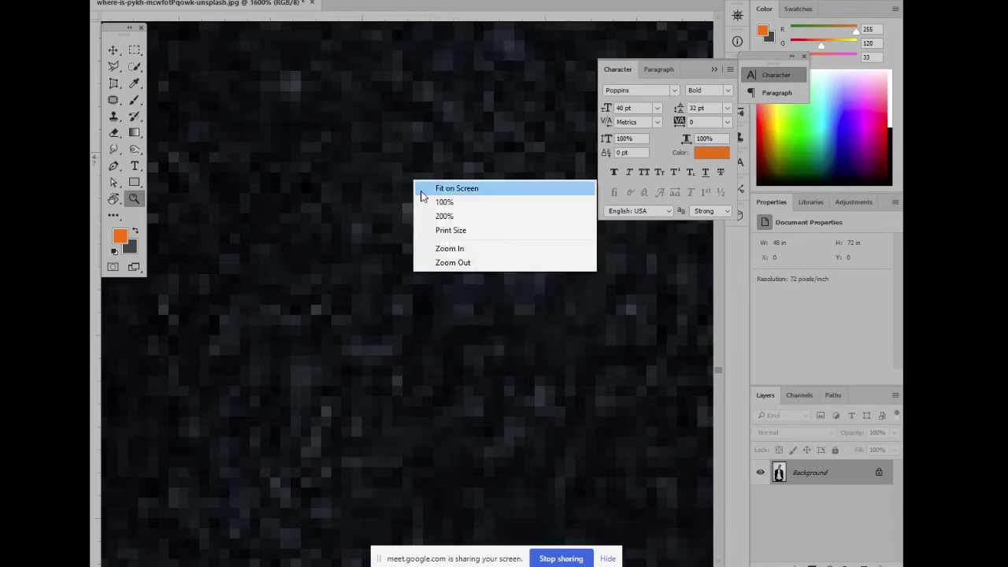
pyautogui.click(468, 263)
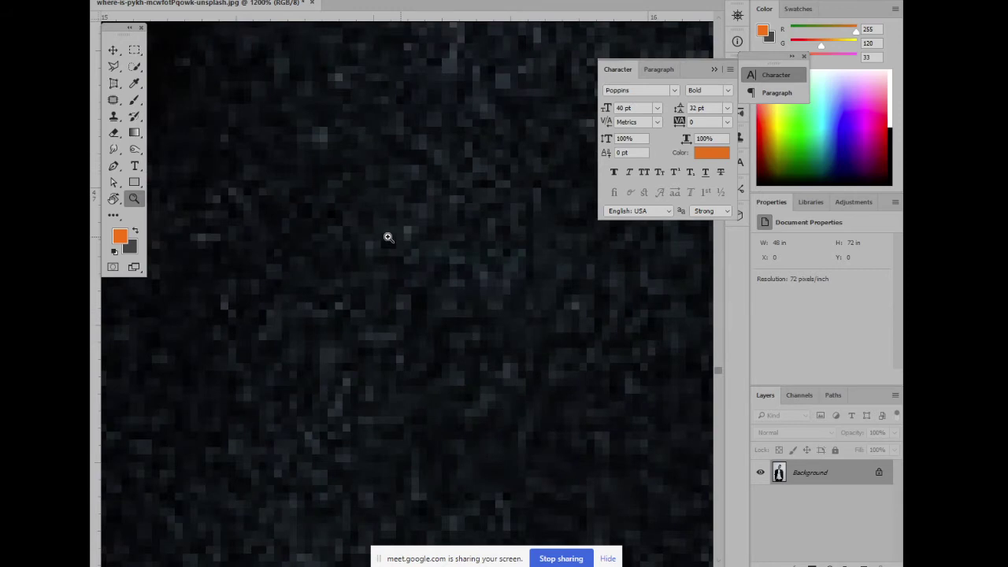
pyautogui.press('p')
pyautogui.scroll(-8, 385, 250)
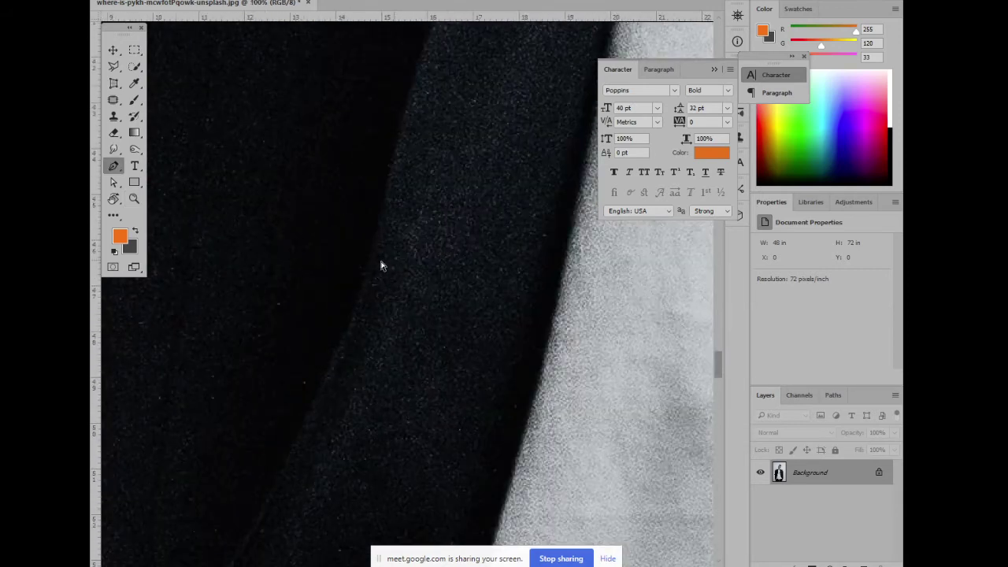
pyautogui.scroll(-2, 381, 265)
pyautogui.scroll(-2, 353, 275)
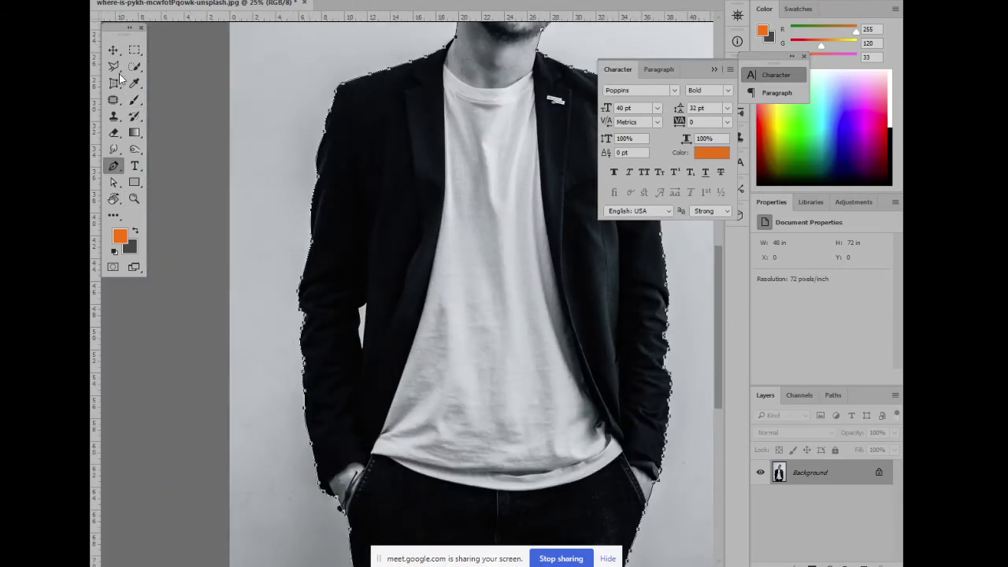
pyautogui.scroll(-1, 462, 292)
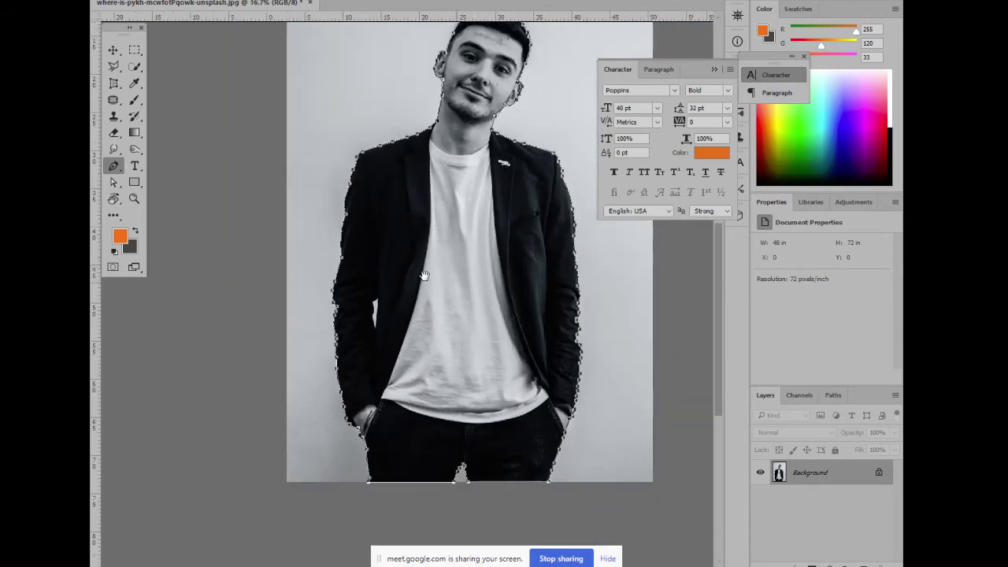
pyautogui.moveTo(424, 276); pyautogui.dragTo(362, 276)
pyautogui.scroll(1, 400, 282)
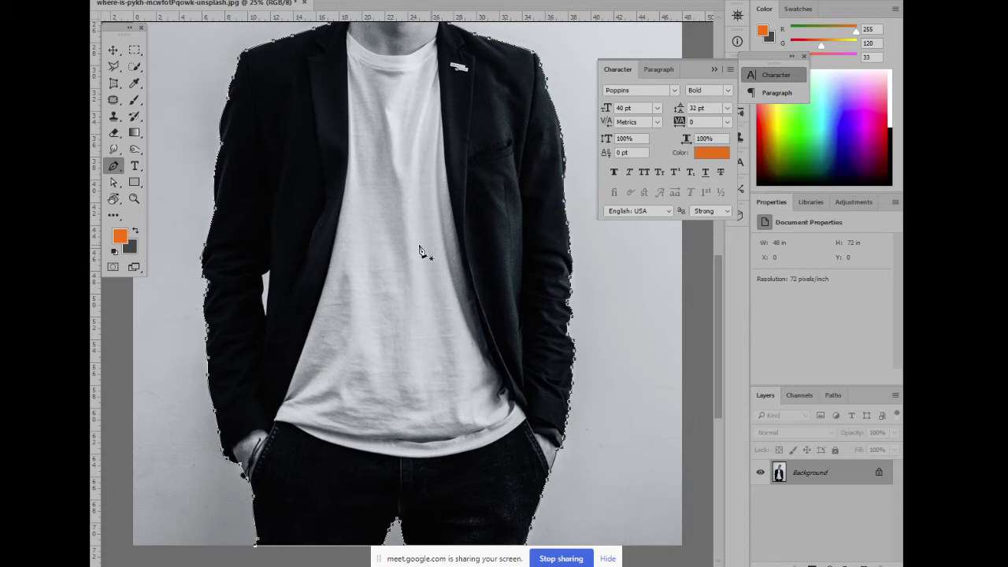
pyautogui.moveTo(412, 261); pyautogui.dragTo(446, 189)
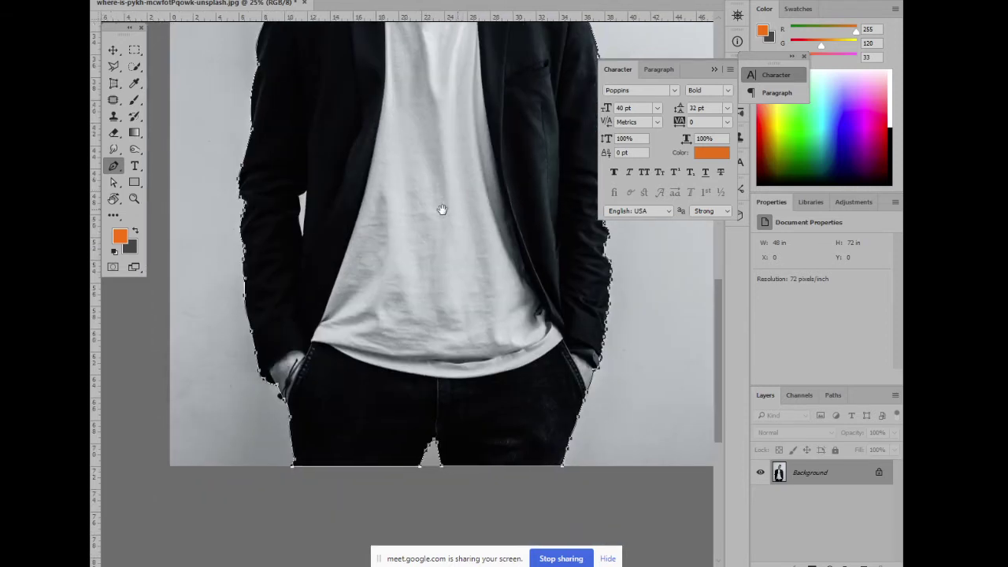
pyautogui.moveTo(416, 238); pyautogui.dragTo(415, 227)
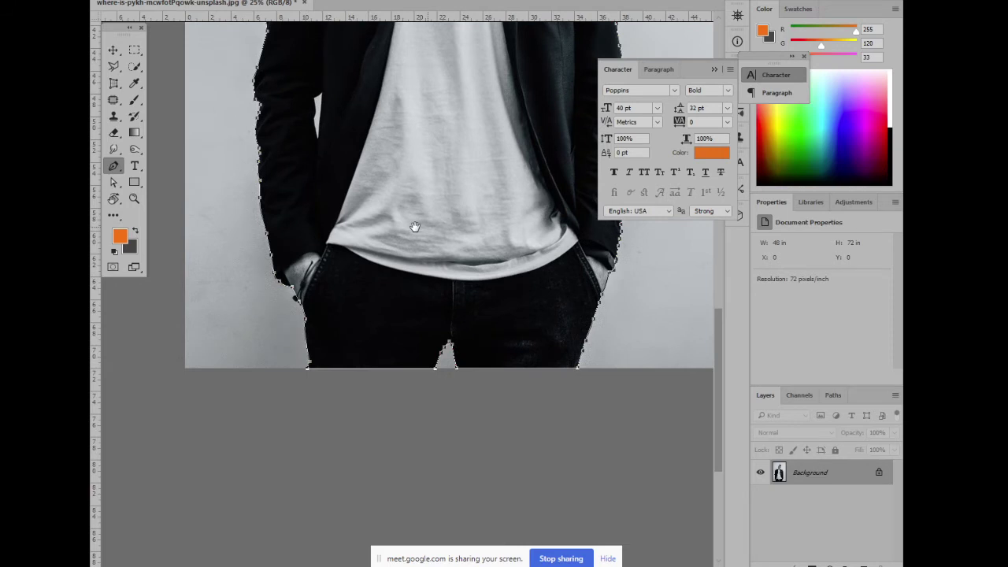
pyautogui.moveTo(405, 197); pyautogui.dragTo(378, 367)
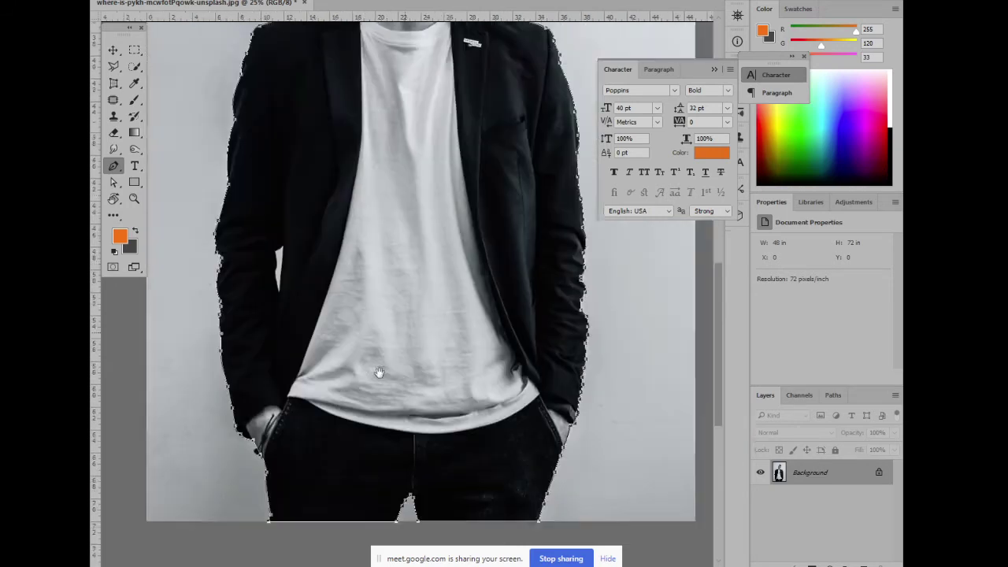
pyautogui.hotkey('ctrl', '+')
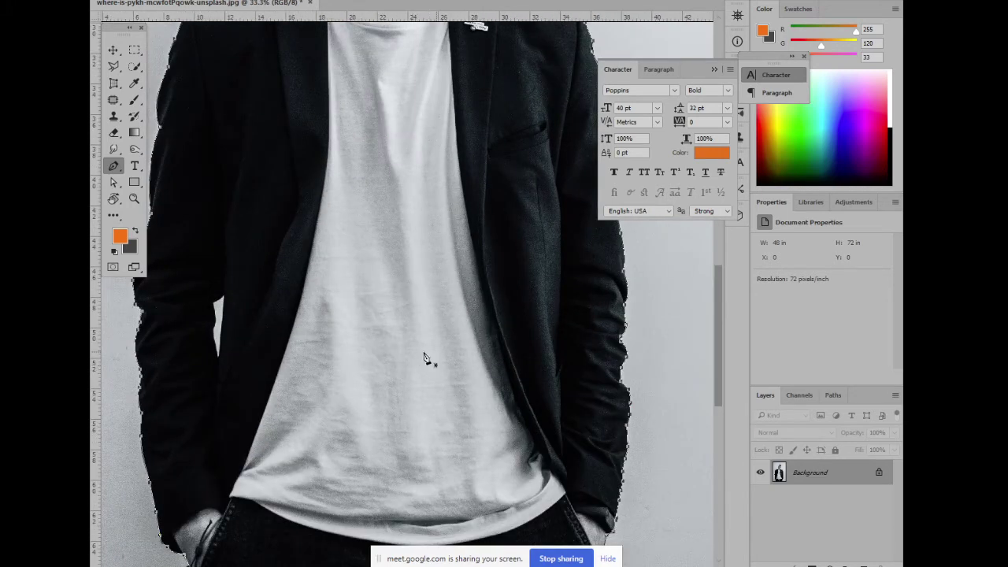
pyautogui.moveTo(410, 393); pyautogui.dragTo(430, 164)
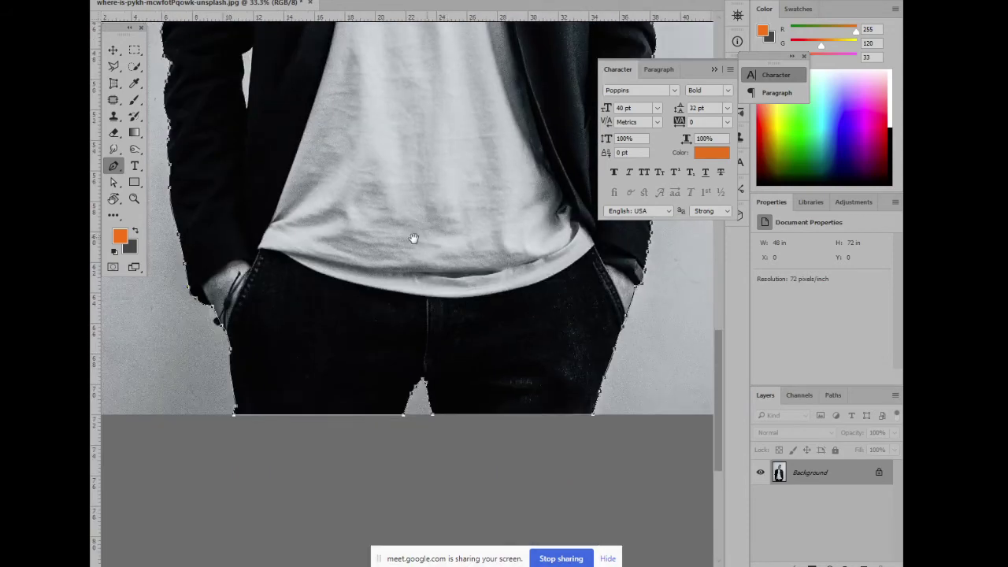
pyautogui.scroll(1, 410, 275)
pyautogui.scroll(1, 406, 315)
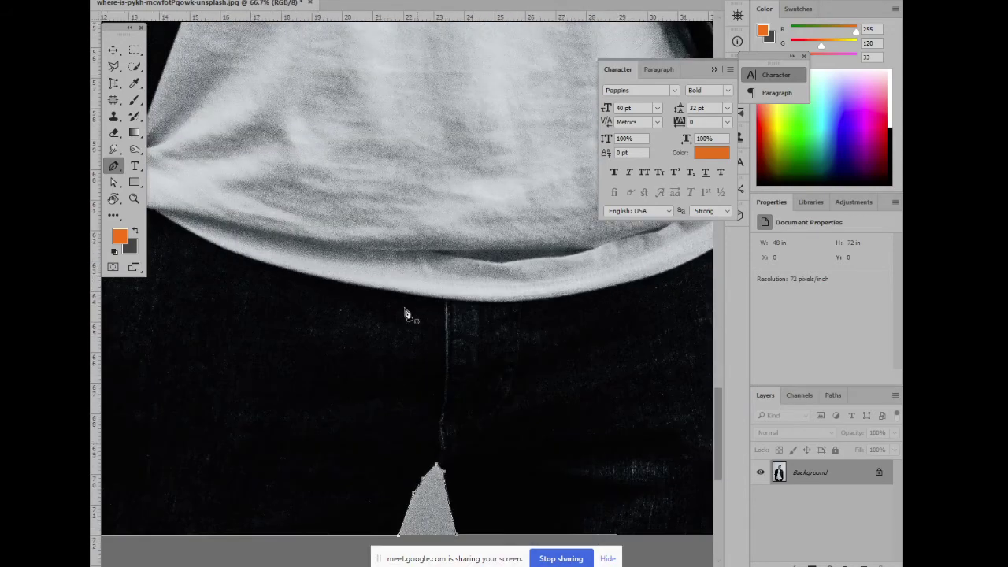
pyautogui.scroll(2, 405, 313)
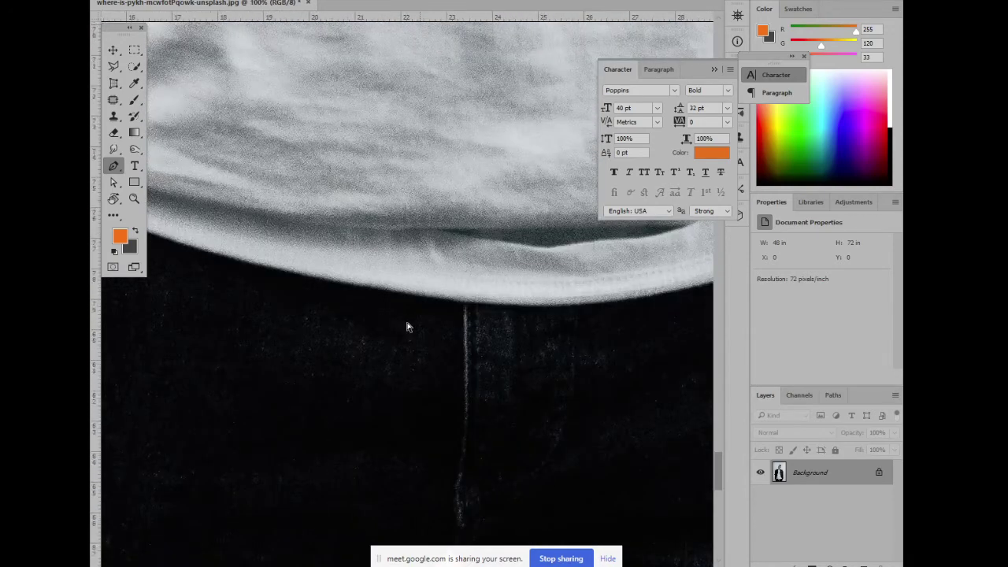
pyautogui.scroll(-1, 407, 326)
pyautogui.scroll(-4, 407, 326)
pyautogui.moveTo(396, 197)
pyautogui.mouseDown()
pyautogui.moveTo(415, 113)
pyautogui.moveTo(443, 412)
pyautogui.moveTo(423, 364)
pyautogui.moveTo(408, 268)
pyautogui.moveTo(579, 383)
pyautogui.moveTo(415, 445)
pyautogui.mouseUp()
pyautogui.scroll(2, 414, 445)
pyautogui.scroll(-1, 354, 234)
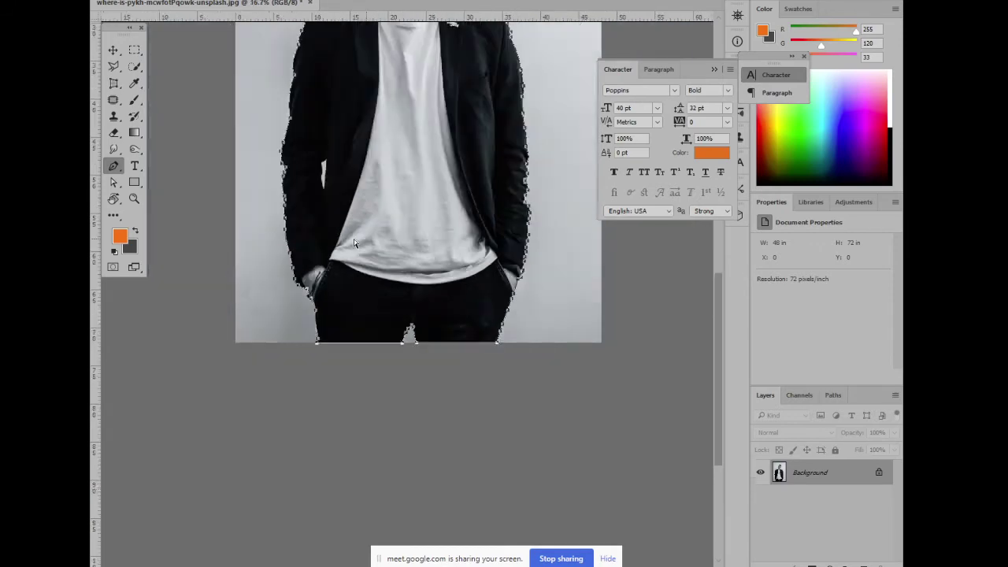
pyautogui.scroll(-2, 378, 181)
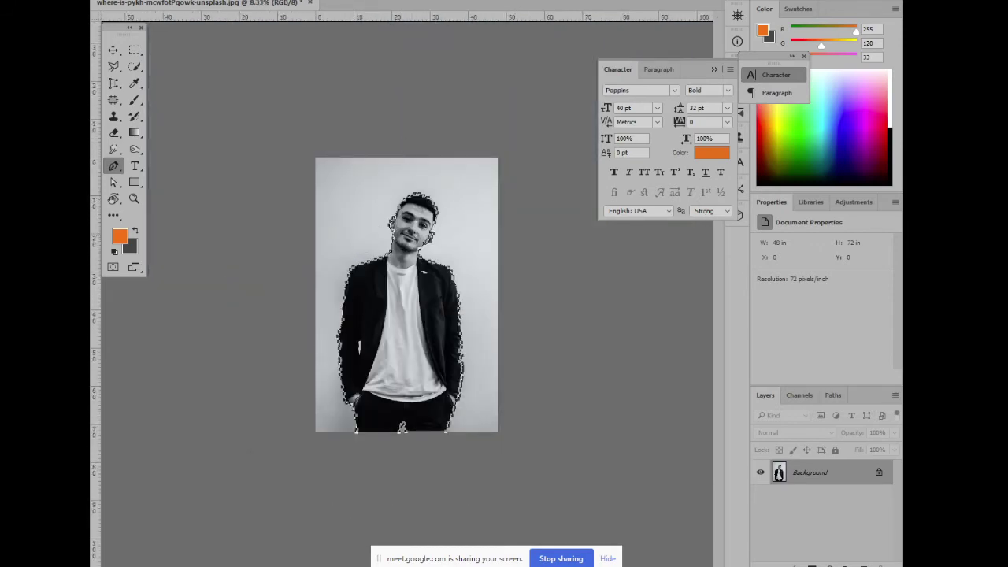
pyautogui.click(316, 504)
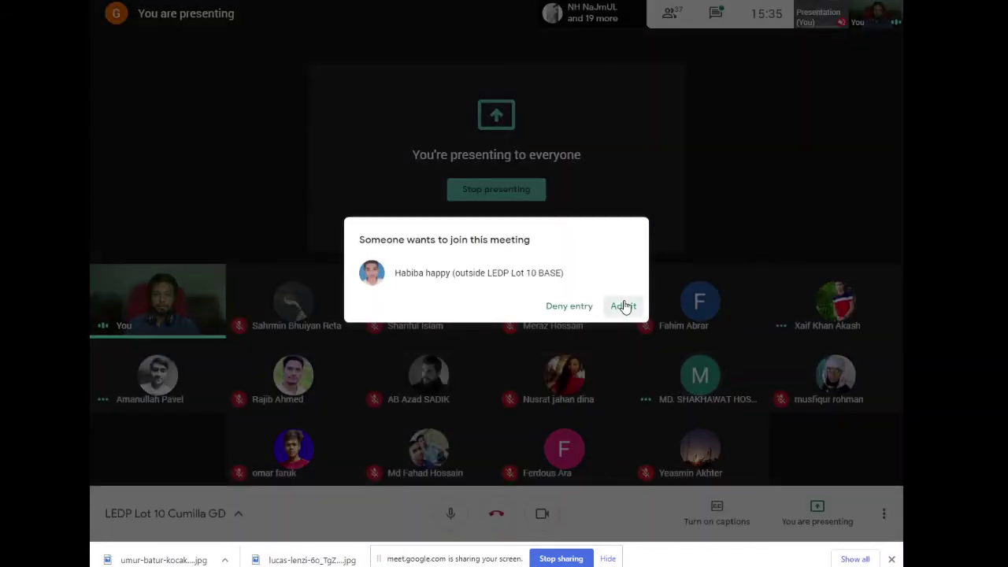
pyautogui.click(624, 307)
pyautogui.hotkey('alt', 'Tab')
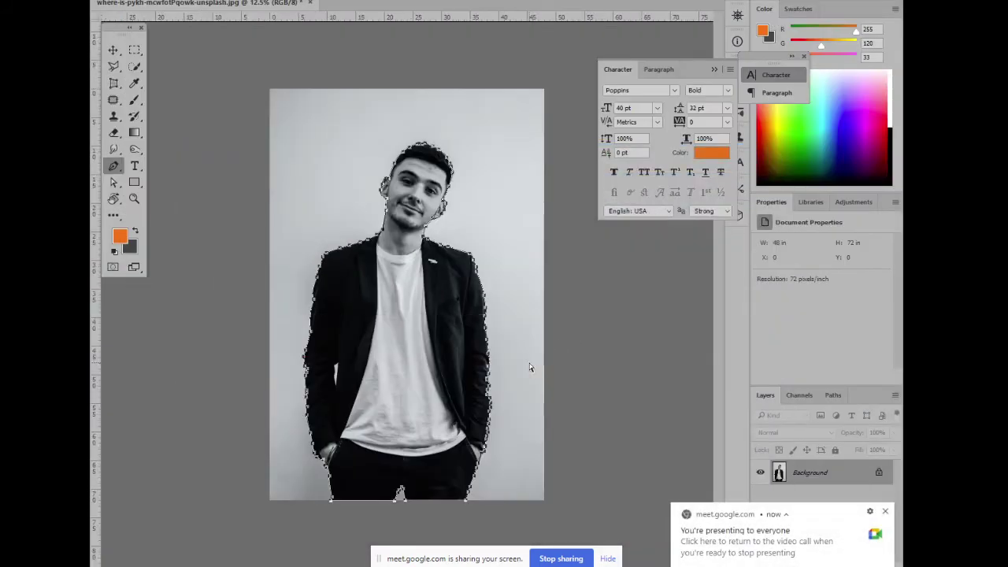
# Inspect the white shirt sliver in the arm-jacket gap up close
pyautogui.hotkey('ctrl', '+')
pyautogui.hotkey('ctrl', '+')
pyautogui.hotkey('ctrl', '+')
pyautogui.hotkey('ctrl', '-')
pyautogui.hotkey('ctrl', '-')
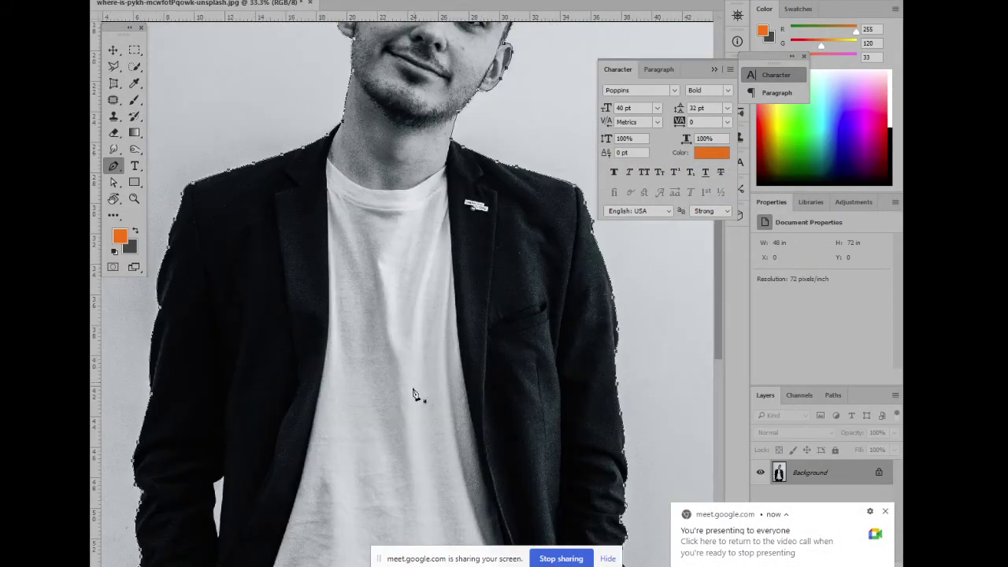
pyautogui.moveTo(382, 400); pyautogui.dragTo(565, 229)
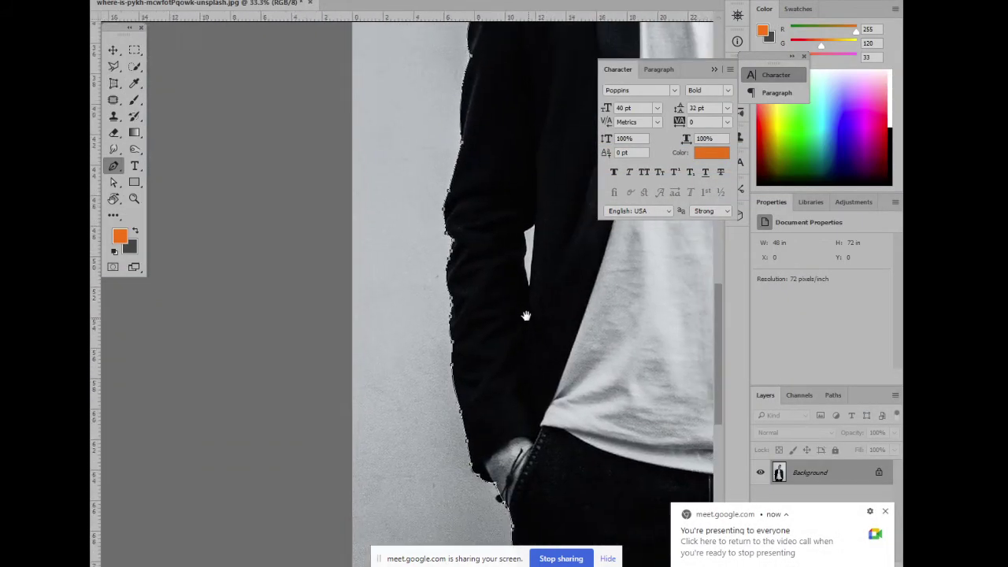
pyautogui.hotkey('ctrl', '+')
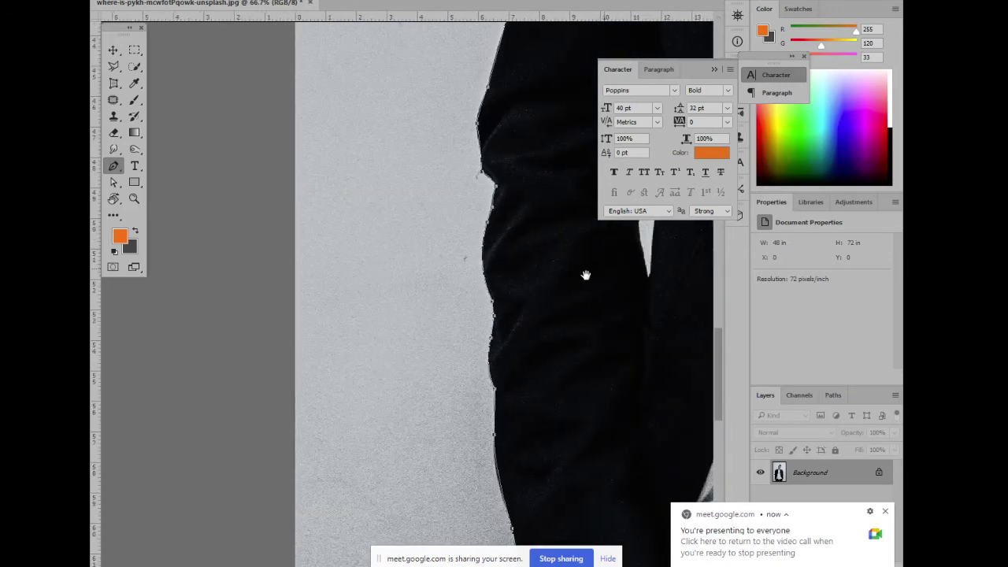
pyautogui.moveTo(585, 275); pyautogui.dragTo(417, 371)
pyautogui.hotkey('ctrl', '+')
pyautogui.hotkey('ctrl', '+')
pyautogui.moveTo(491, 304); pyautogui.dragTo(312, 281)
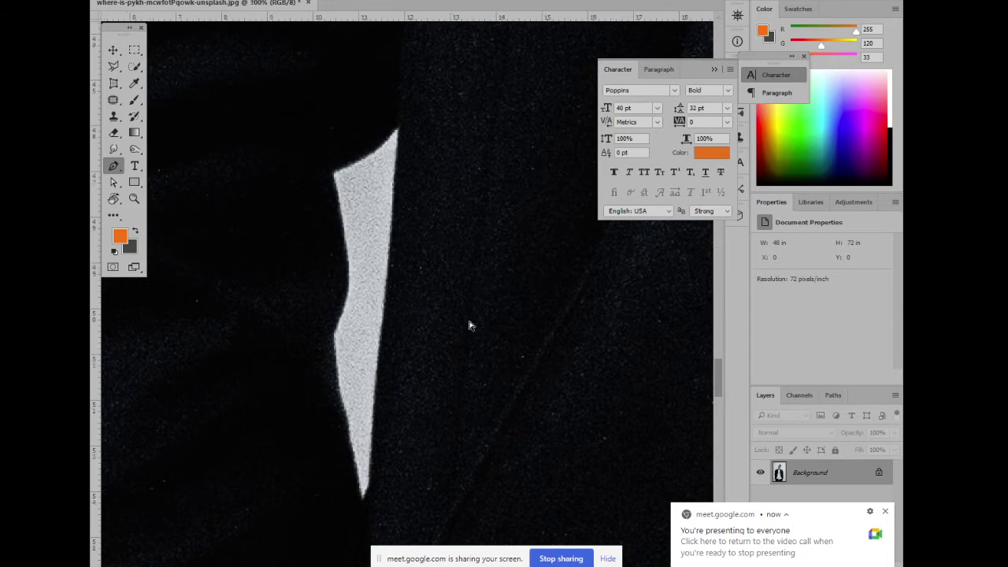
pyautogui.hotkey('ctrl', '-')
pyautogui.hotkey('ctrl', '-')
pyautogui.hotkey('ctrl', '-')
pyautogui.hotkey('ctrl', '-')
pyautogui.hotkey('ctrl', '-')
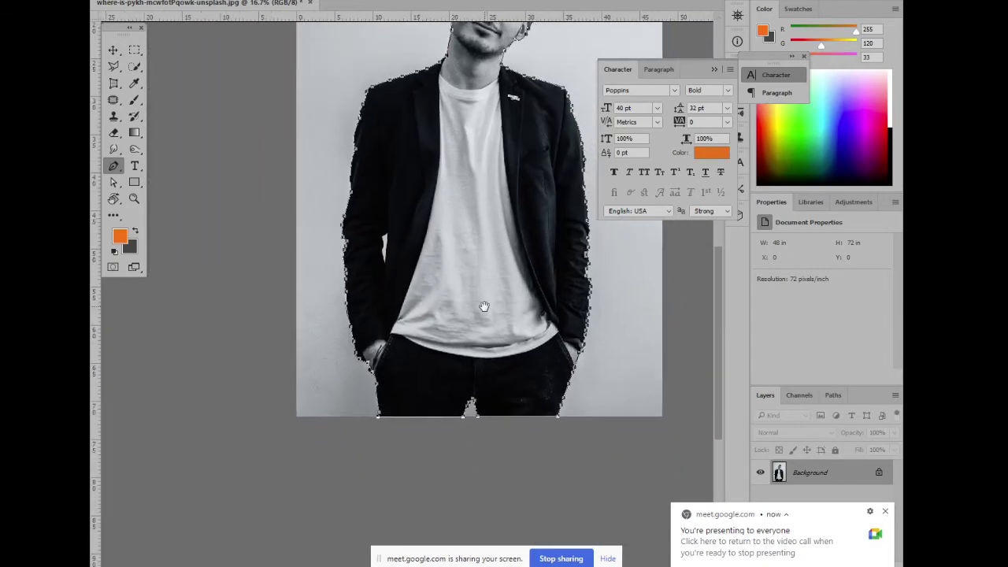
pyautogui.scroll(-2, 536, 374)
# Save Work Path as Path 1 in the Paths panel and deselect it
pyautogui.click(834, 396)
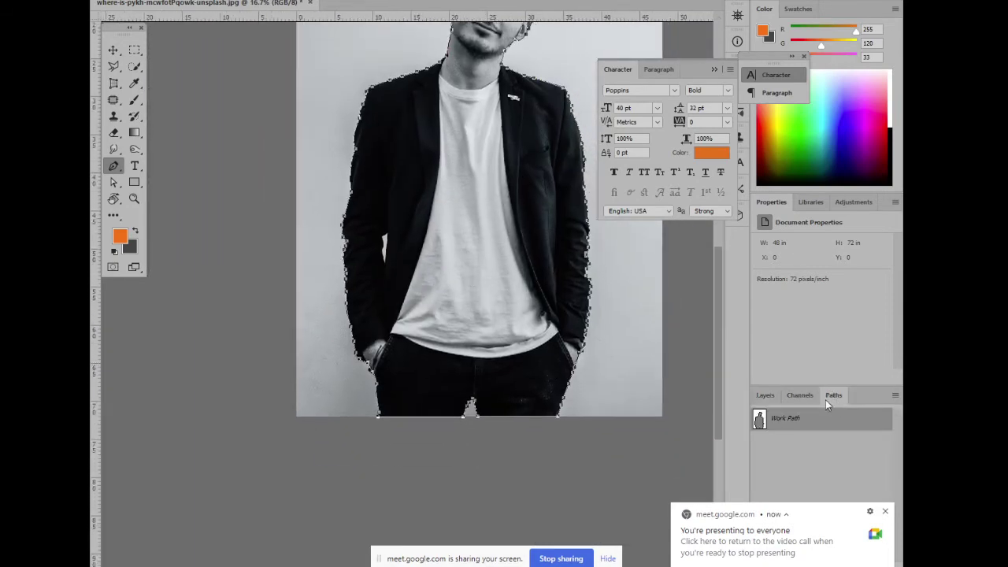
pyautogui.click(887, 512)
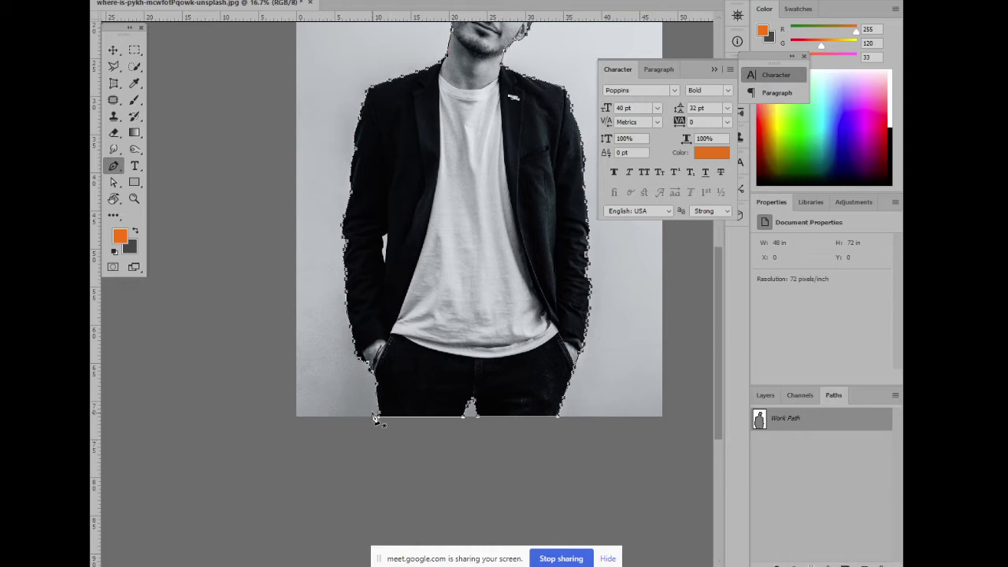
pyautogui.hotkey('ctrl', '+')
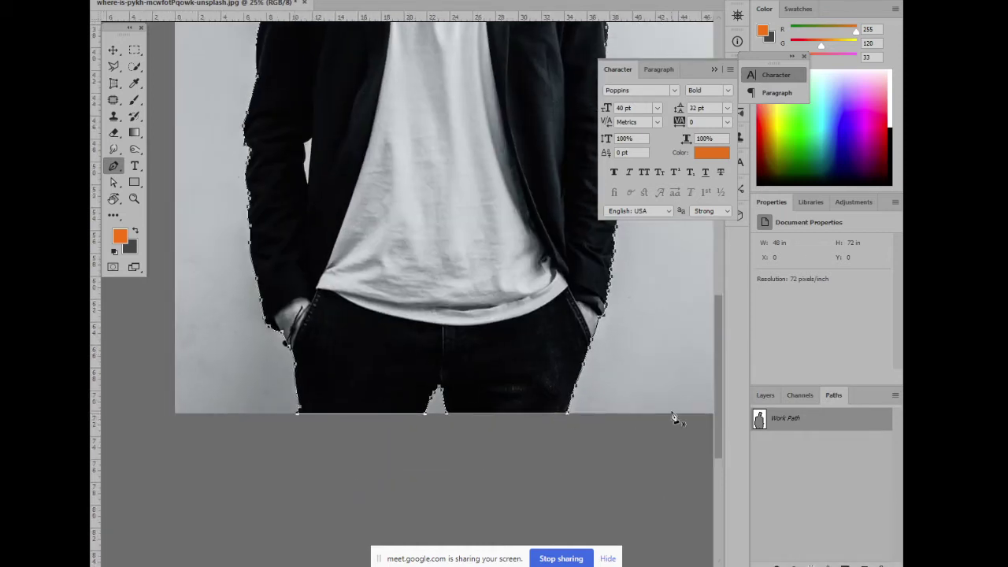
pyautogui.doubleClick(801, 427)
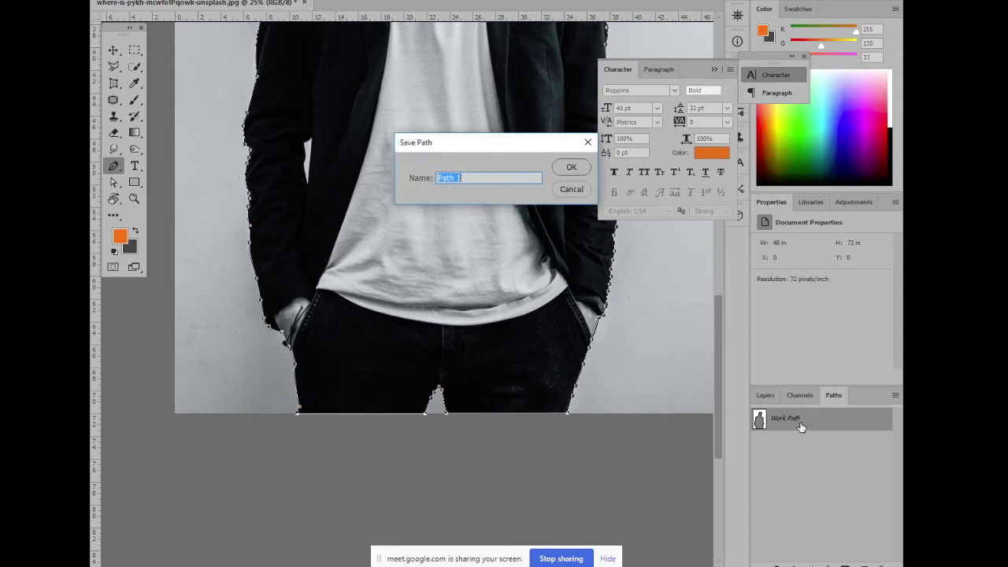
pyautogui.click(572, 169)
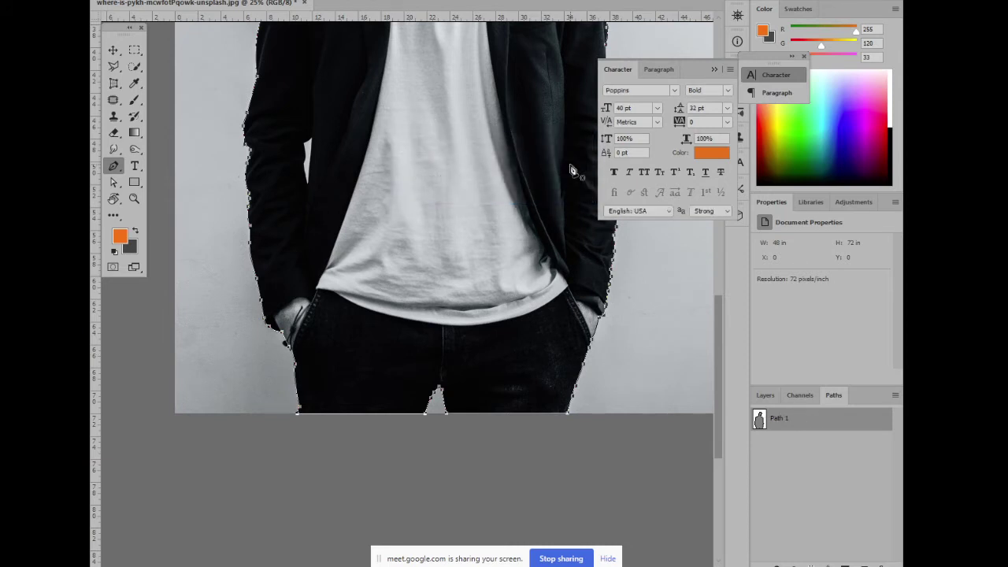
pyautogui.click(798, 463)
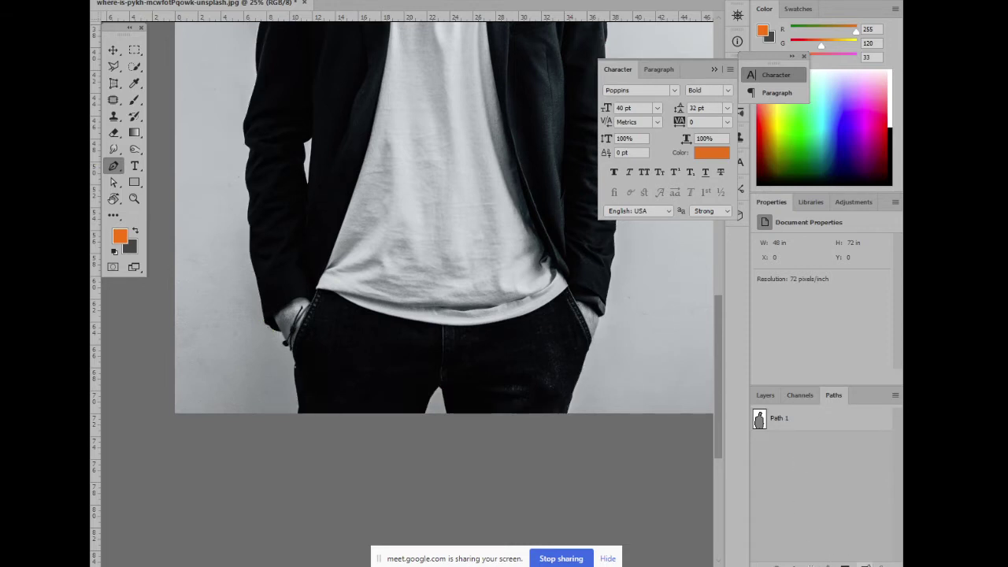
pyautogui.click(866, 565)
pyautogui.moveTo(801, 418); pyautogui.dragTo(802, 463)
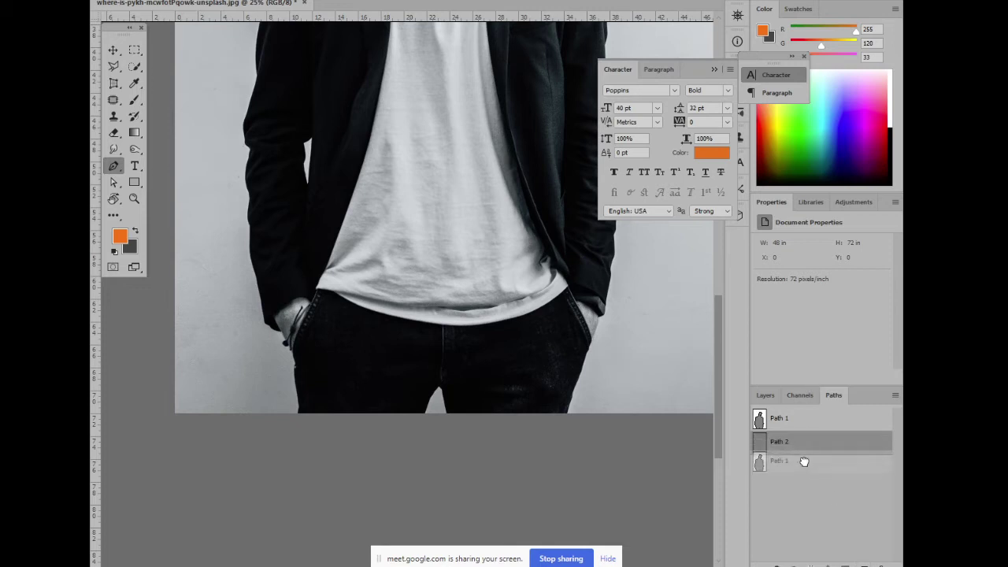
pyautogui.click(788, 418)
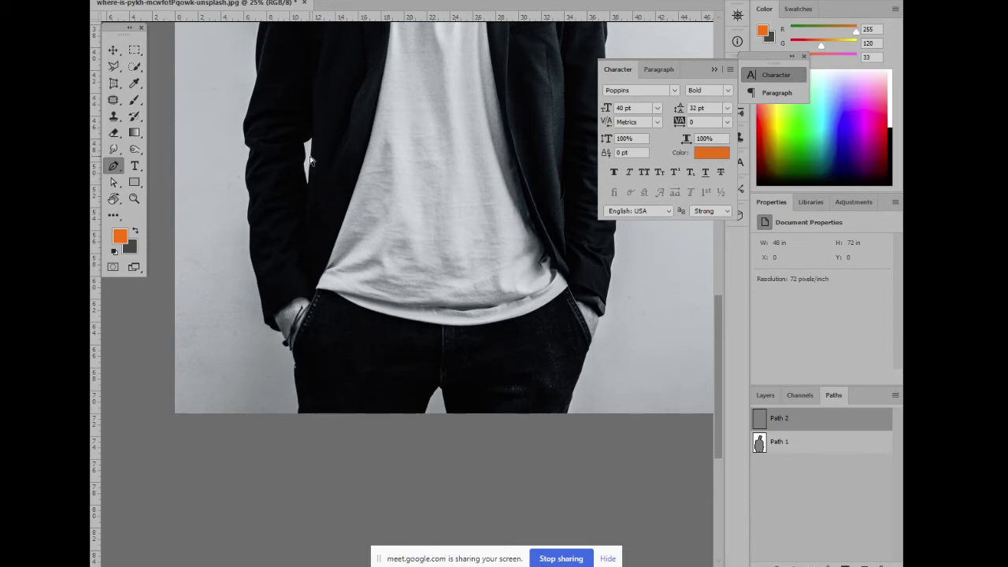
pyautogui.hotkey('ctrl', '+')
pyautogui.hotkey('ctrl', '+')
pyautogui.hotkey('ctrl', '+')
pyautogui.scroll(3, 450, 382)
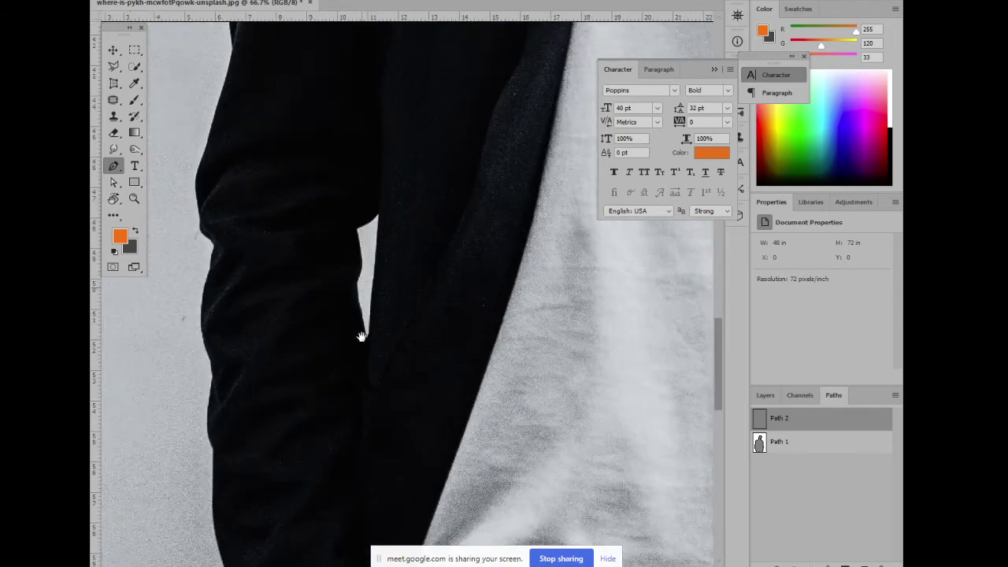
pyautogui.hotkey('ctrl', '+')
pyautogui.hotkey('ctrl', '+')
pyautogui.scroll(-3, 354, 450)
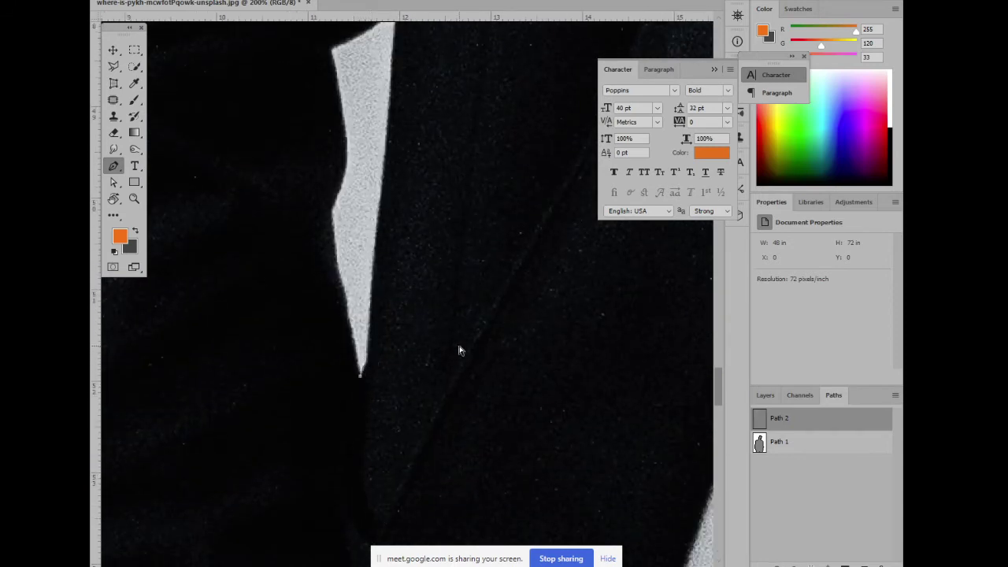
pyautogui.hotkey('ctrl', '-')
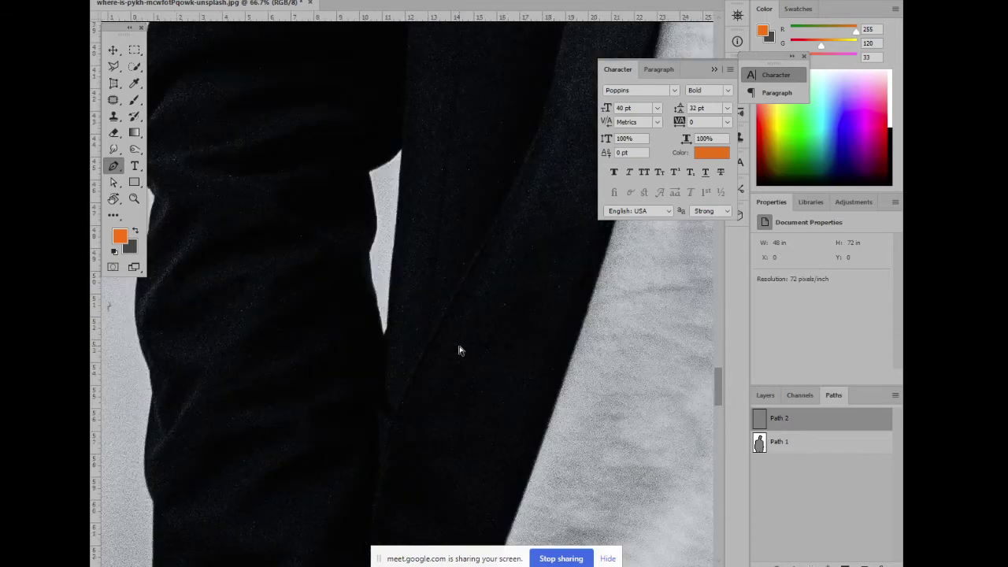
pyautogui.hotkey('ctrl', '-')
pyautogui.hotkey('ctrl', '-')
pyautogui.hotkey('ctrl', '-')
pyautogui.hotkey('ctrl', '-')
pyautogui.hotkey('ctrl', '-')
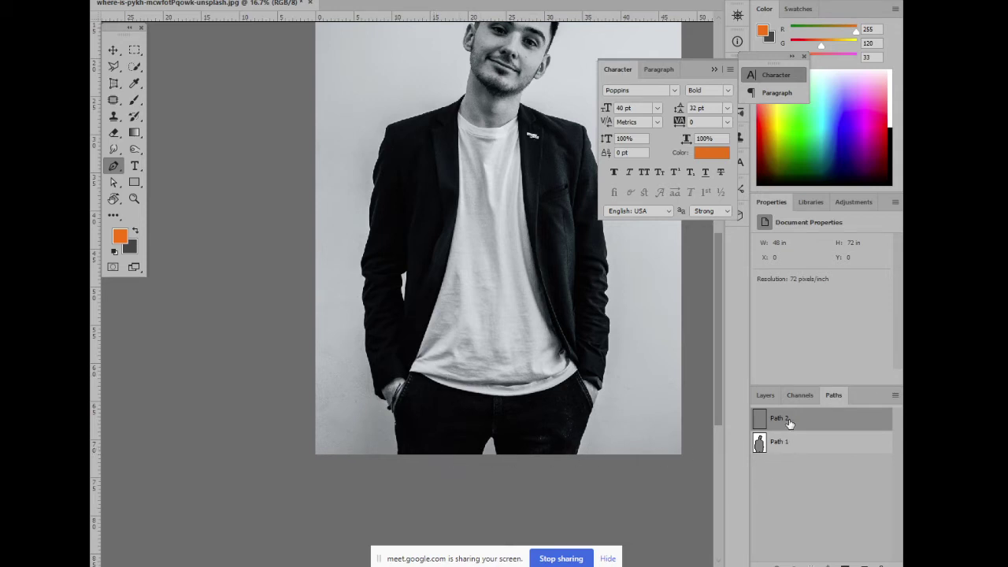
# Delete the existing Path 2 and deselect Path 1 in the Paths panel
pyautogui.moveTo(789, 423); pyautogui.dragTo(880, 564)
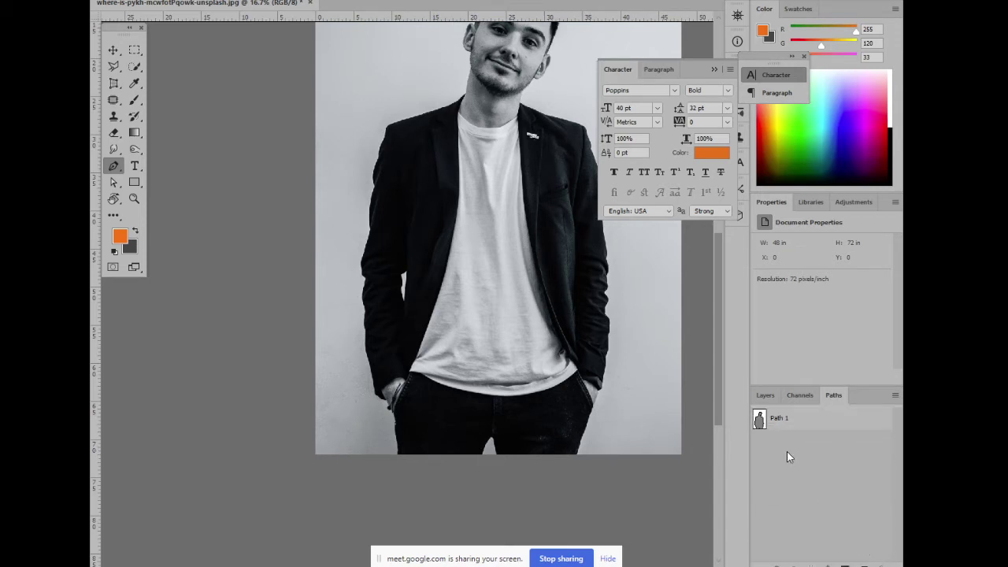
pyautogui.click(784, 423)
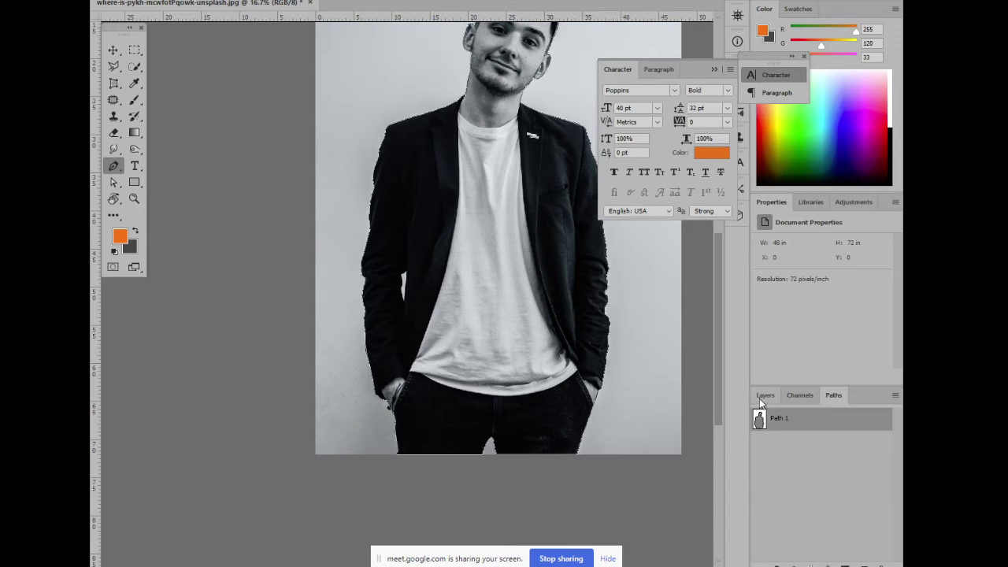
pyautogui.click(765, 395)
pyautogui.click(840, 396)
pyautogui.click(830, 482)
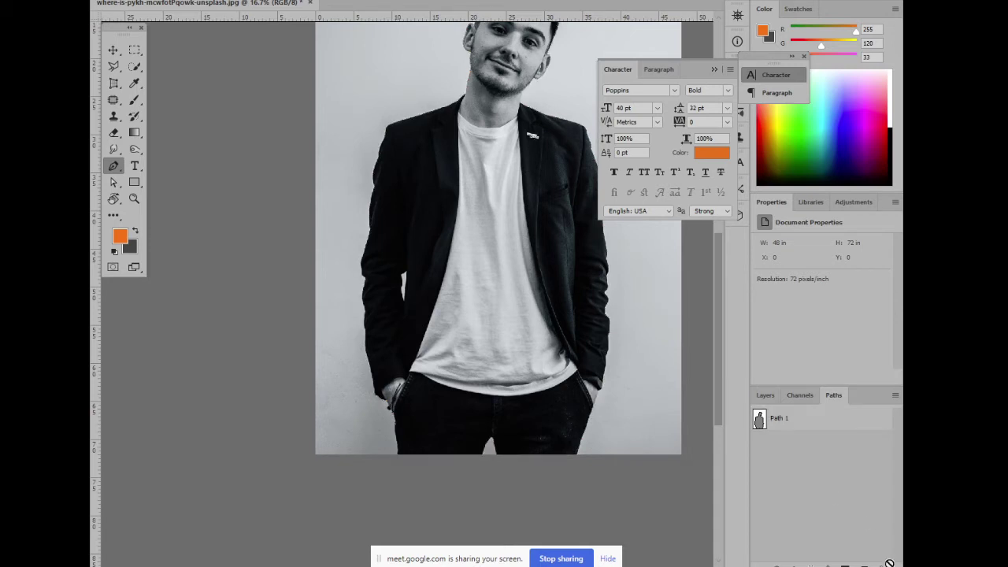
# Create a new Path 2 above Path 1 and make it active
pyautogui.click(867, 565)
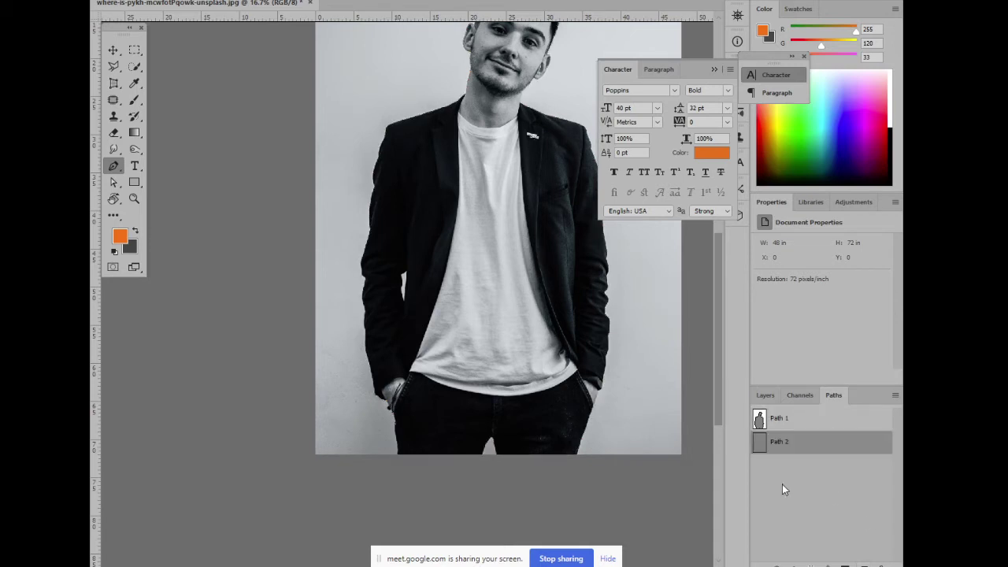
pyautogui.moveTo(811, 426); pyautogui.dragTo(815, 470)
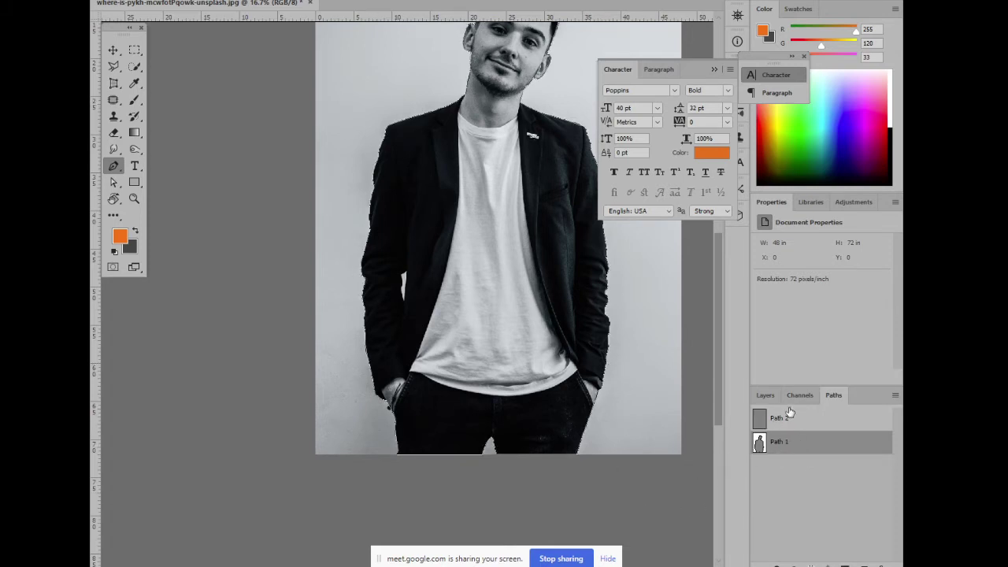
pyautogui.click(794, 423)
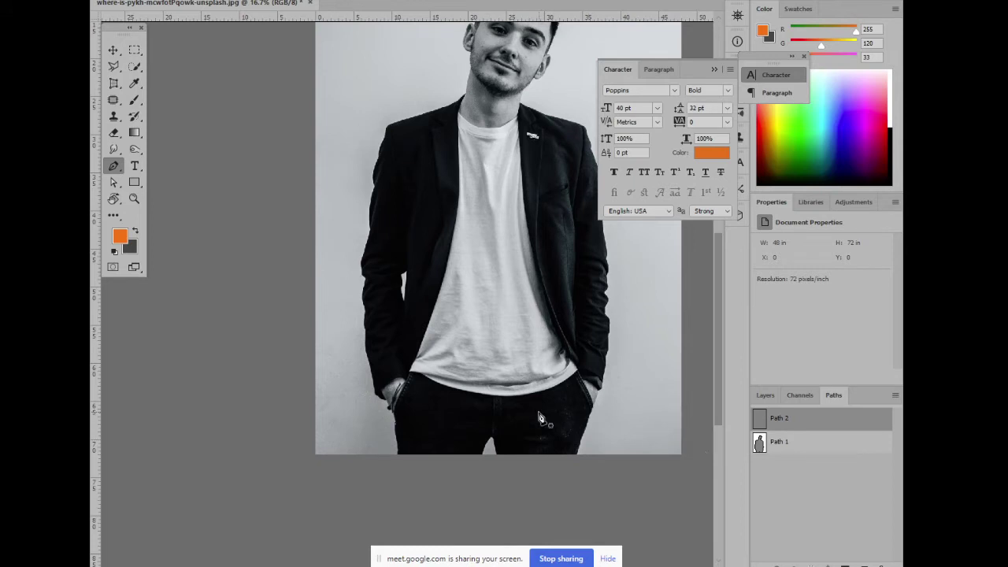
# Place curved pen anchors around the arm-jacket gap in Path 2
pyautogui.hotkey('ctrl', '+')
pyautogui.hotkey('ctrl', '+')
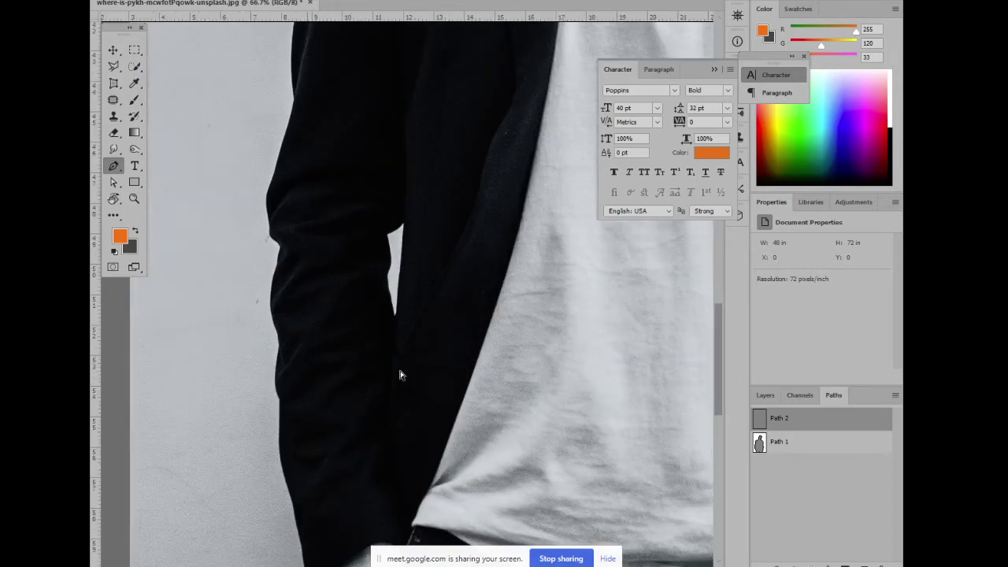
pyautogui.hotkey('ctrl', '+')
pyautogui.hotkey('ctrl', '+')
pyautogui.moveTo(426, 393); pyautogui.dragTo(426, 409)
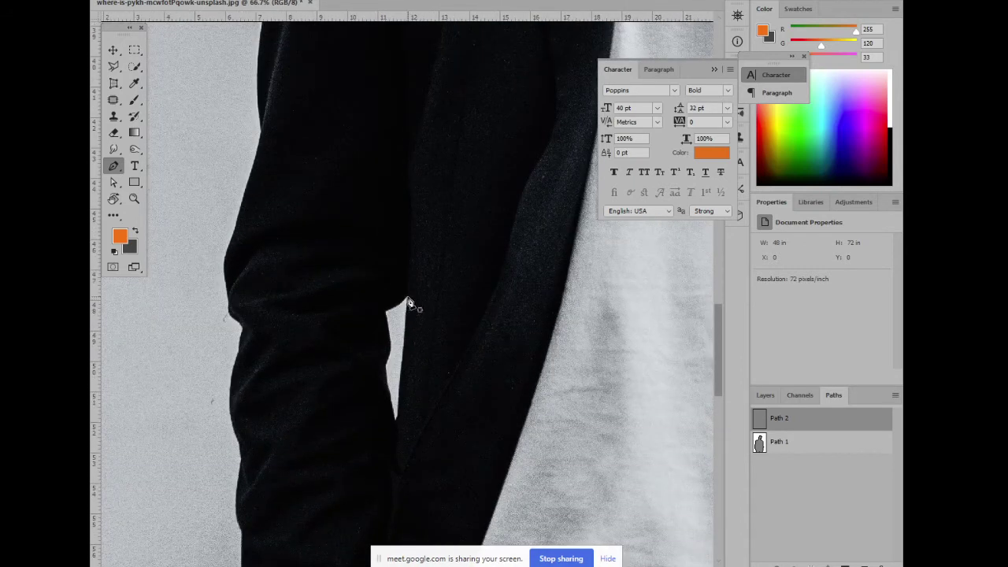
pyautogui.click(398, 409)
pyautogui.moveTo(407, 417); pyautogui.dragTo(443, 425)
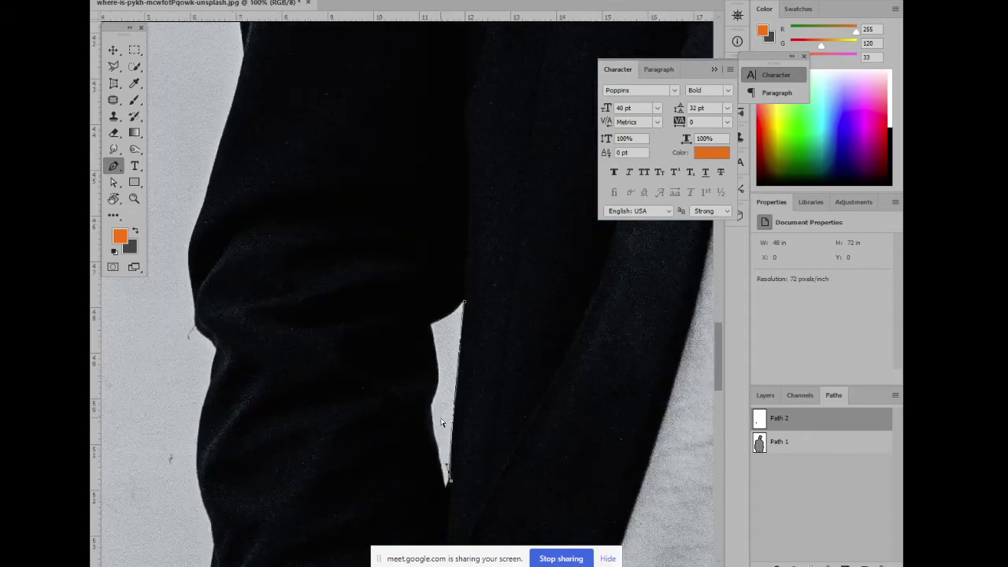
pyautogui.hotkey('ctrl', '+')
pyautogui.scroll(-3, 445, 393)
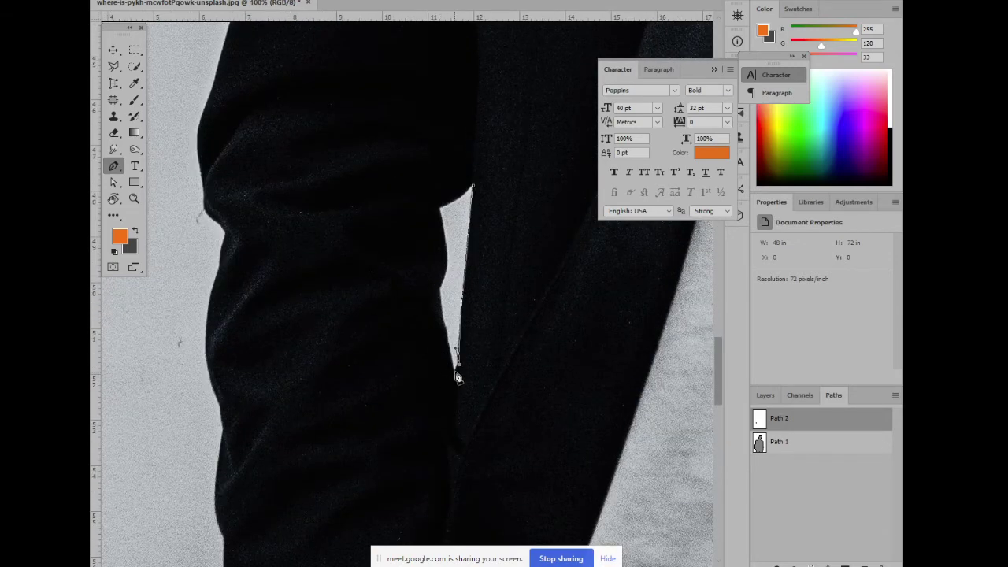
pyautogui.moveTo(450, 311); pyautogui.dragTo(472, 324)
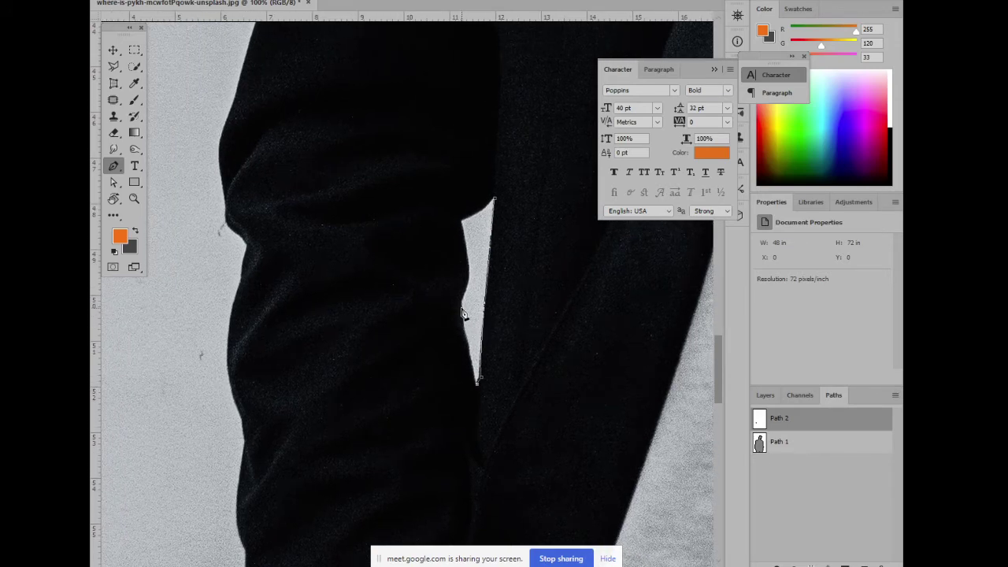
pyautogui.moveTo(463, 307); pyautogui.dragTo(464, 312)
pyautogui.moveTo(462, 221)
pyautogui.mouseDown()
pyautogui.moveTo(439, 182)
pyautogui.moveTo(445, 167)
pyautogui.mouseUp()
pyautogui.moveTo(462, 224); pyautogui.dragTo(446, 314)
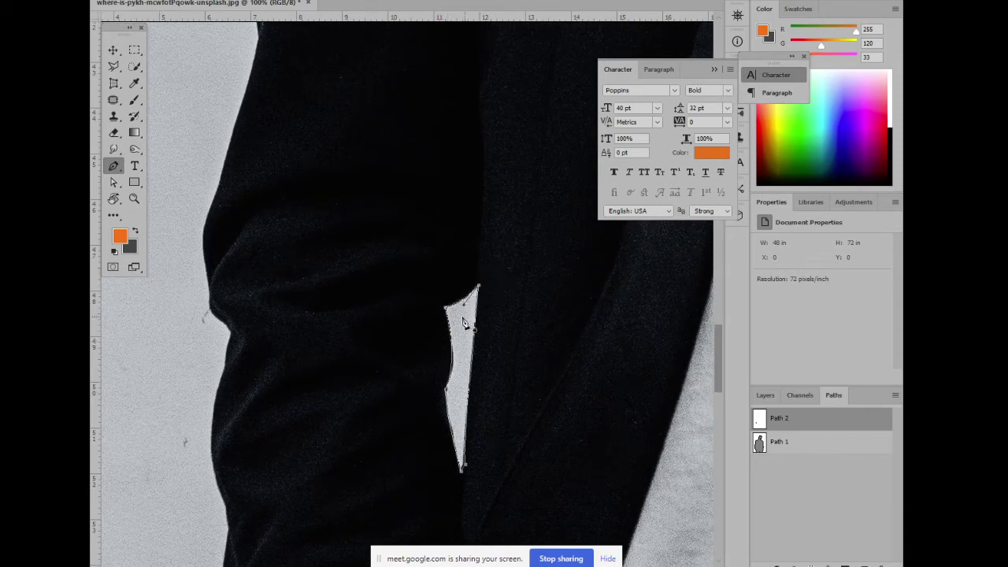
# Check the traced gap, then load Path 2 as a selection
pyautogui.hotkey('ctrl', '-')
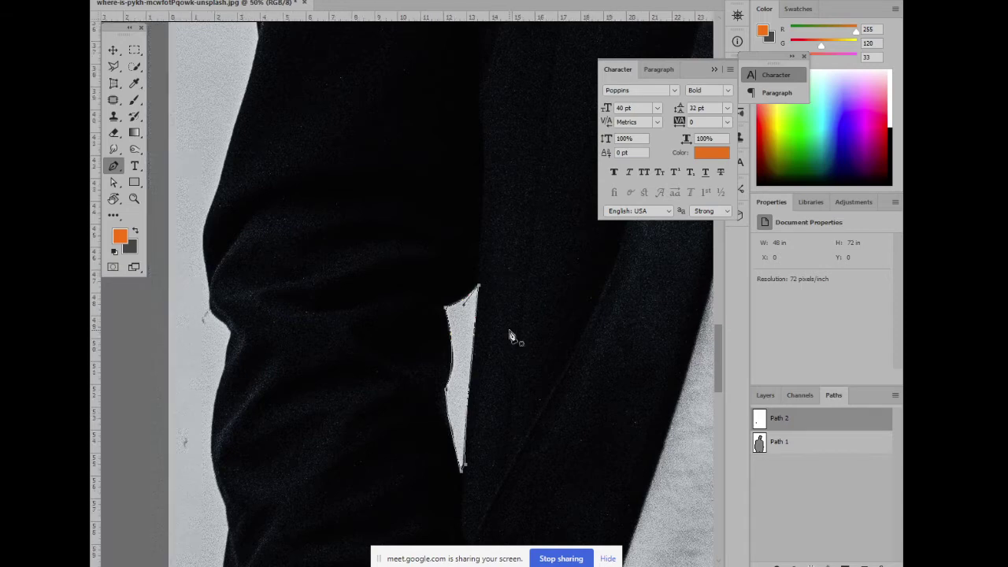
pyautogui.hotkey('ctrl', '-')
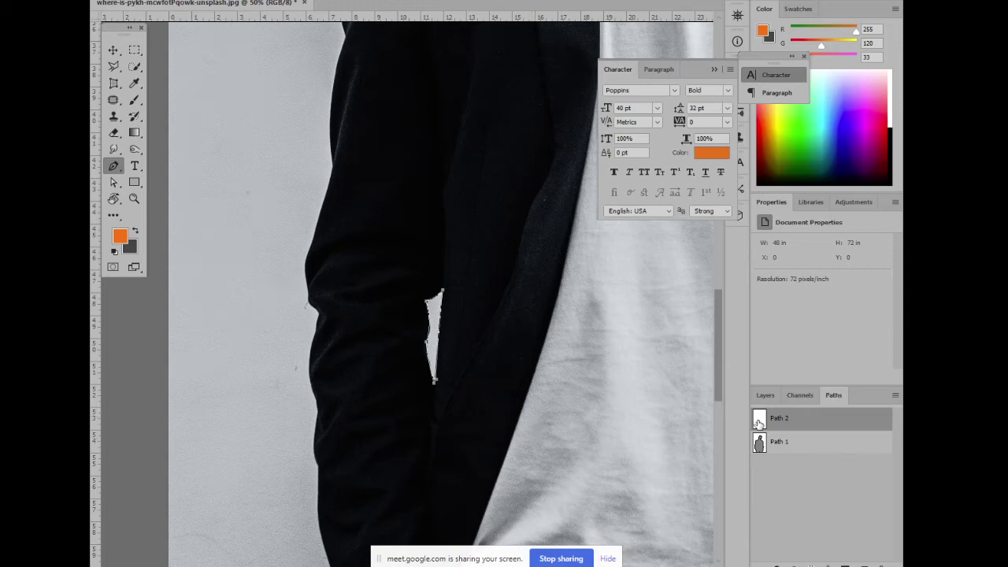
pyautogui.hotkey('ctrl', '+')
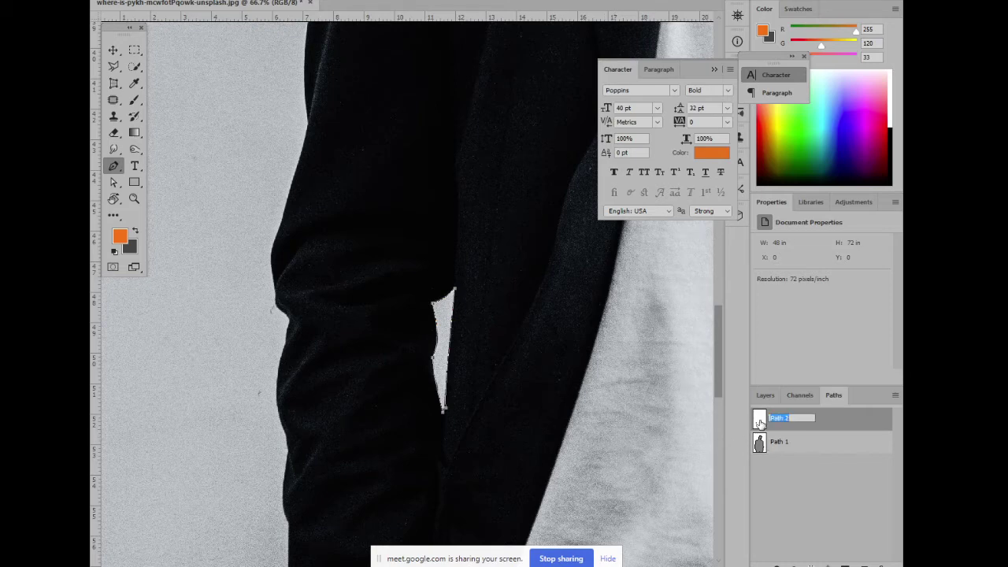
pyautogui.click(840, 453)
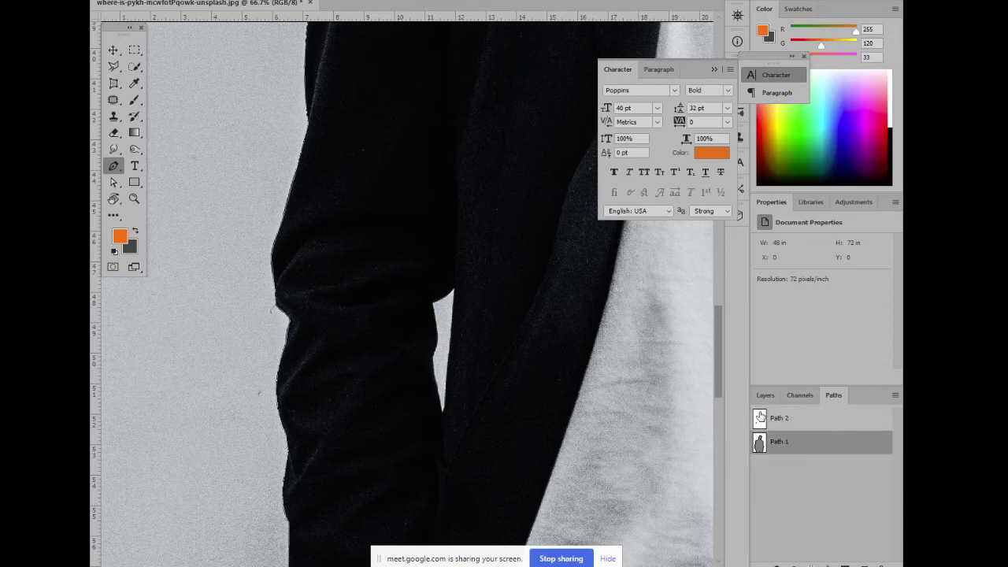
pyautogui.click(761, 417)
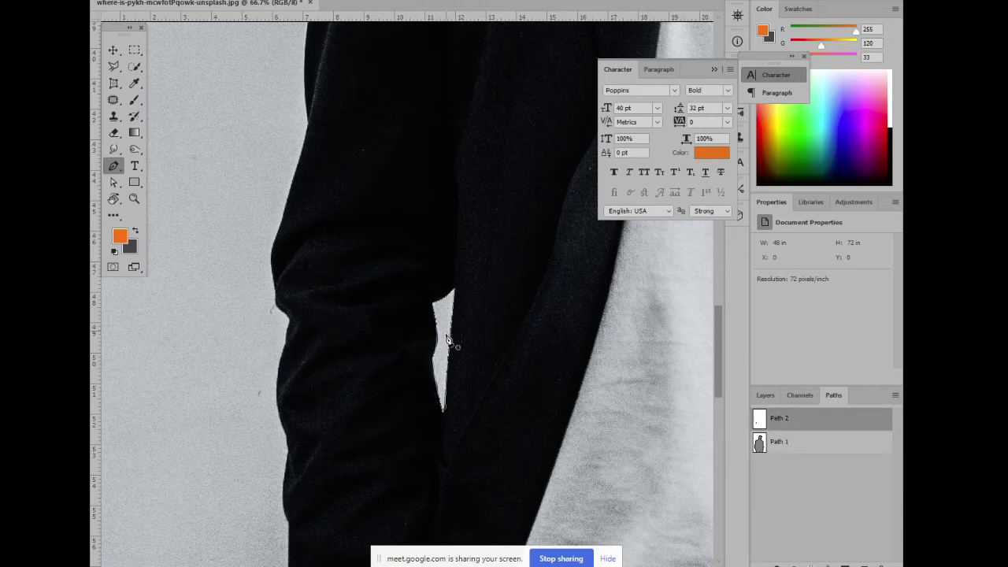
pyautogui.scroll(-1, 441, 362)
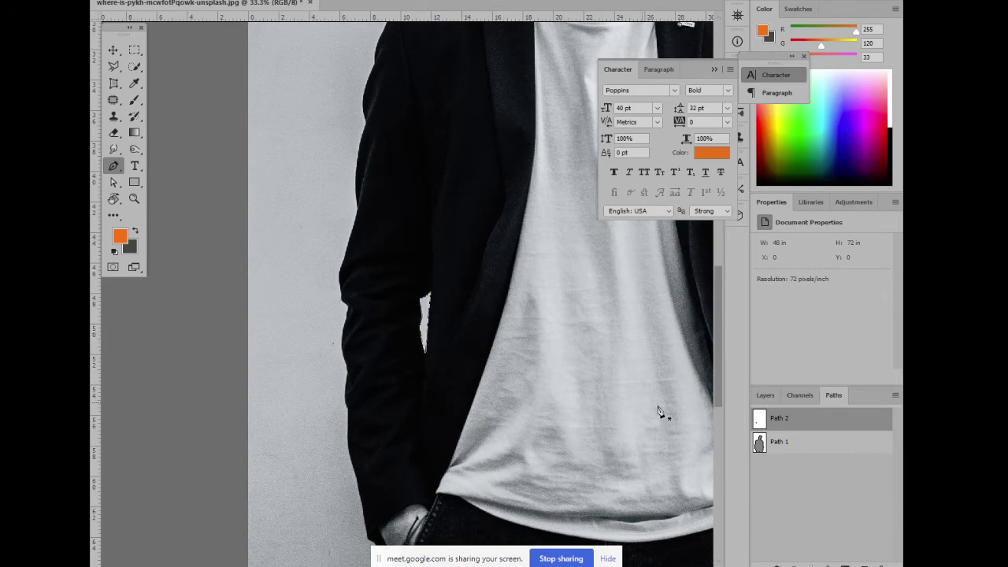
pyautogui.keyDown('ctrl'); pyautogui.click(759, 420); pyautogui.keyUp('ctrl')
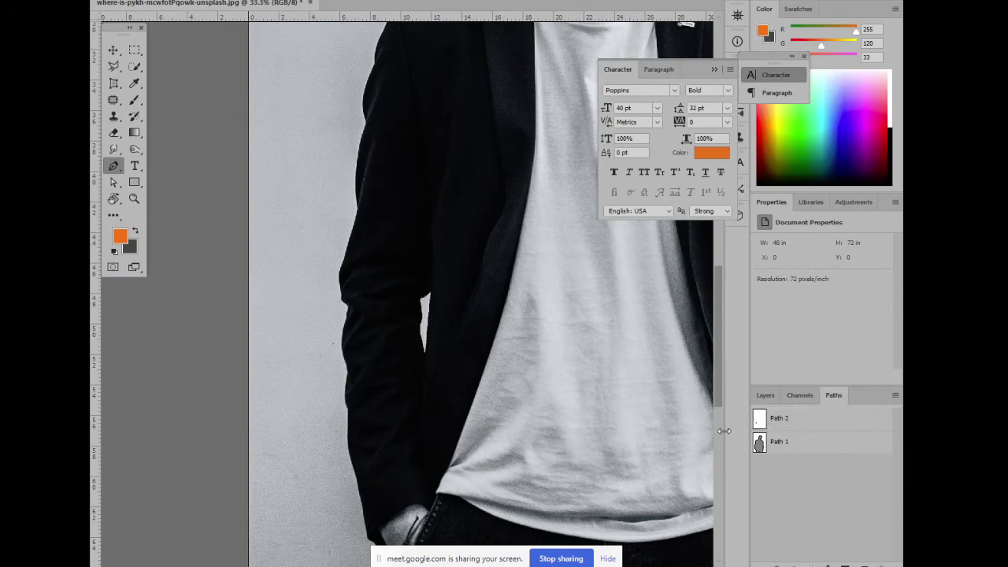
pyautogui.hotkey('ctrl', '-')
pyautogui.hotkey('ctrl', '-')
pyautogui.hotkey('ctrl', '-')
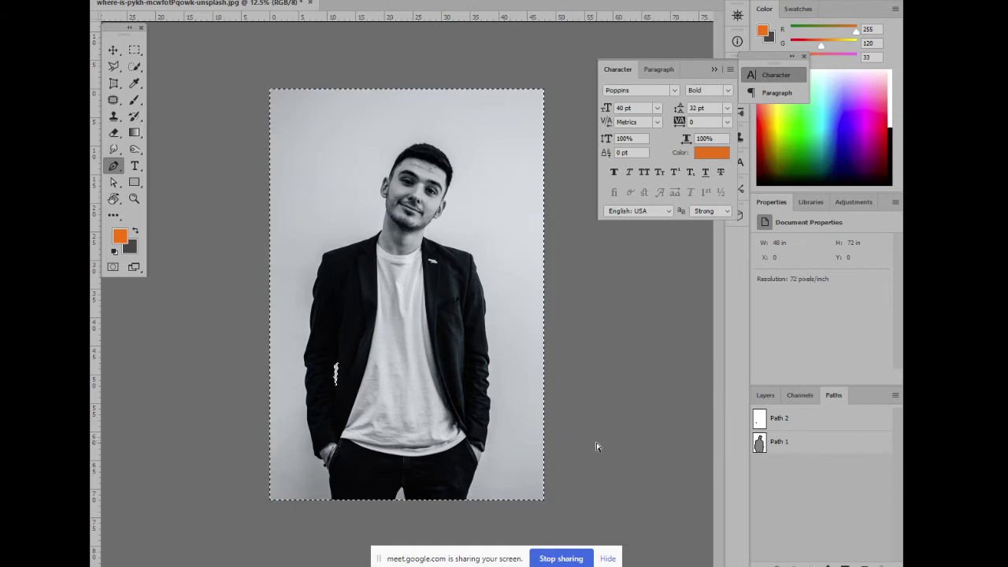
pyautogui.hotkey('ctrl', 'd')
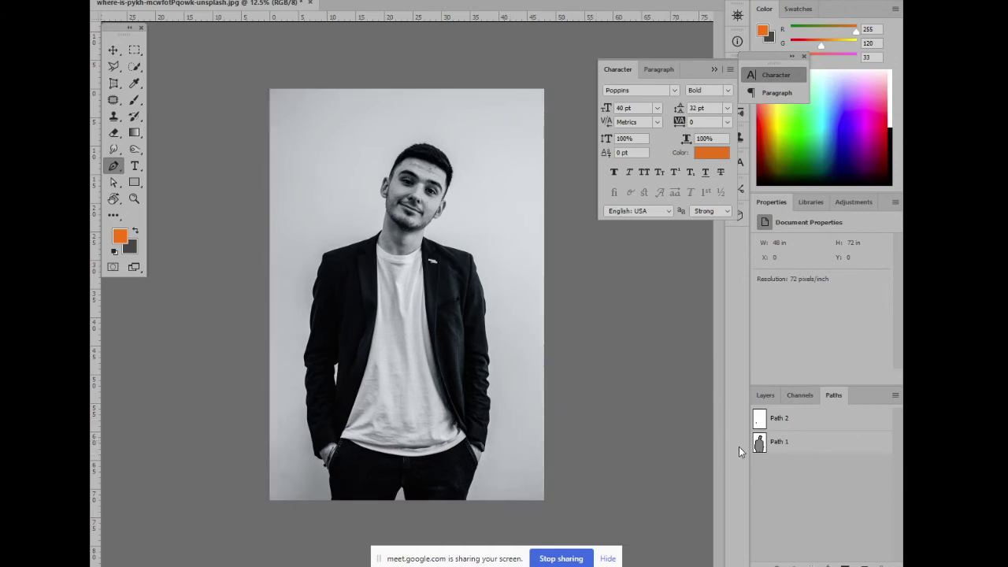
pyautogui.click(782, 424)
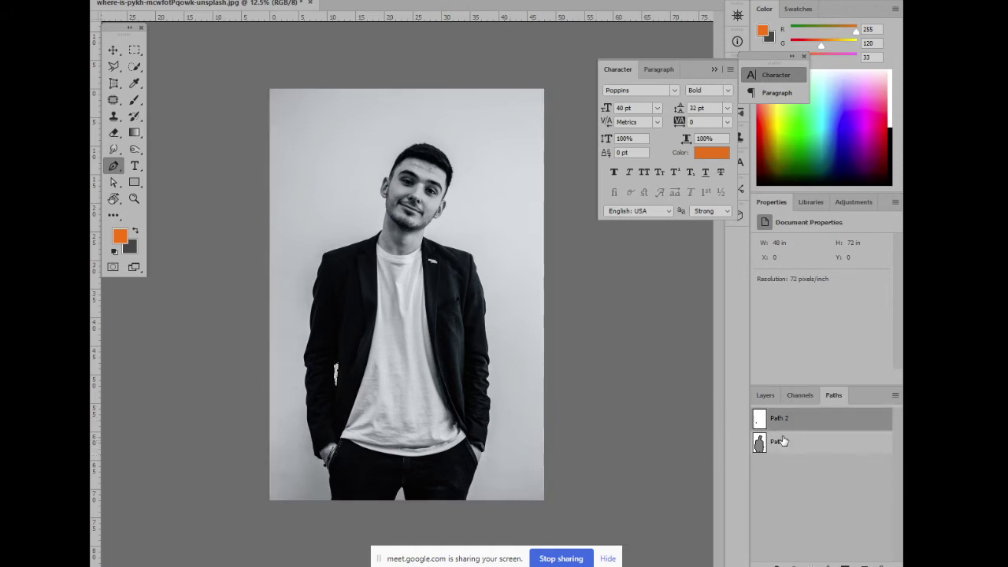
pyautogui.click(812, 564)
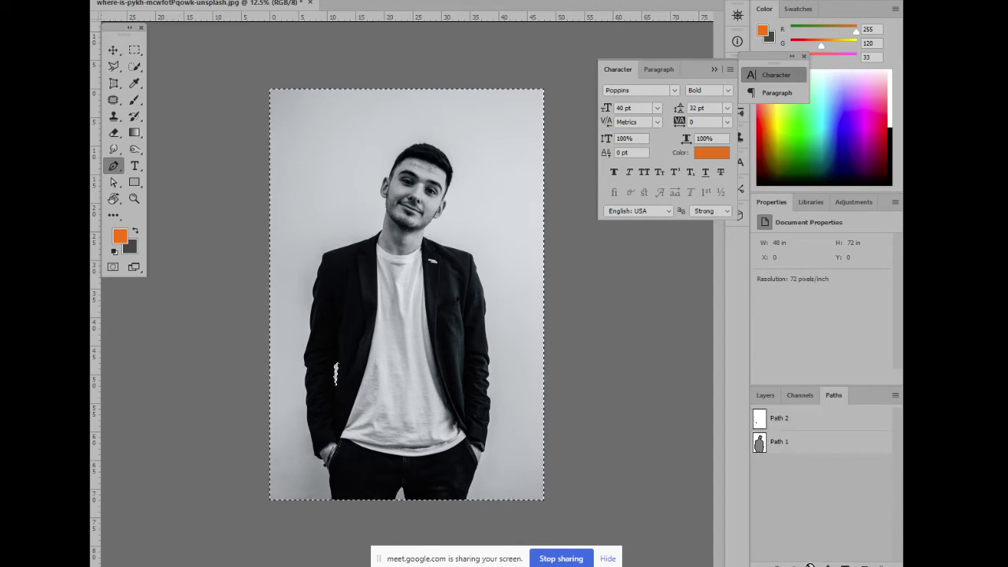
pyautogui.click(780, 421)
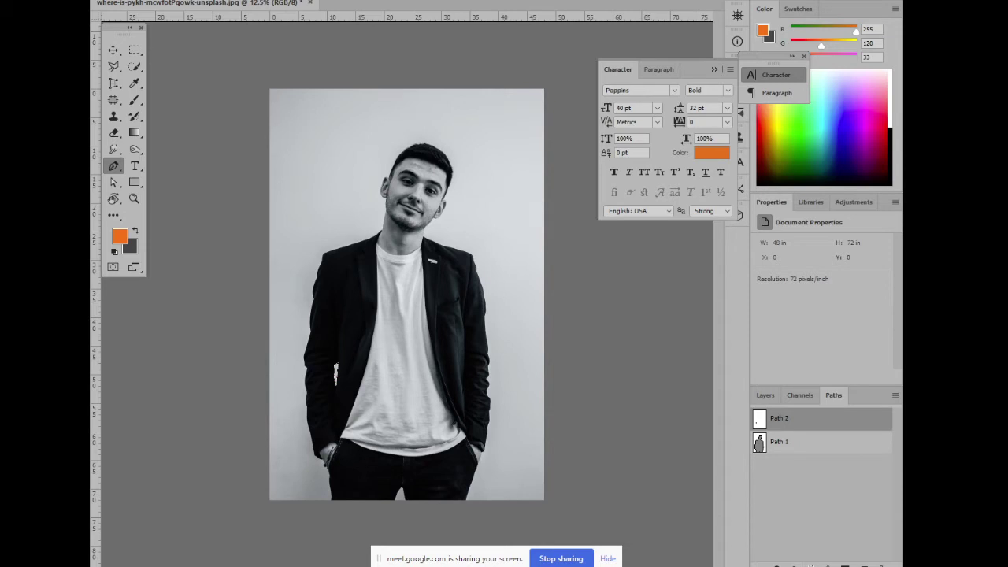
pyautogui.hotkey('alt', 'BackSpace')
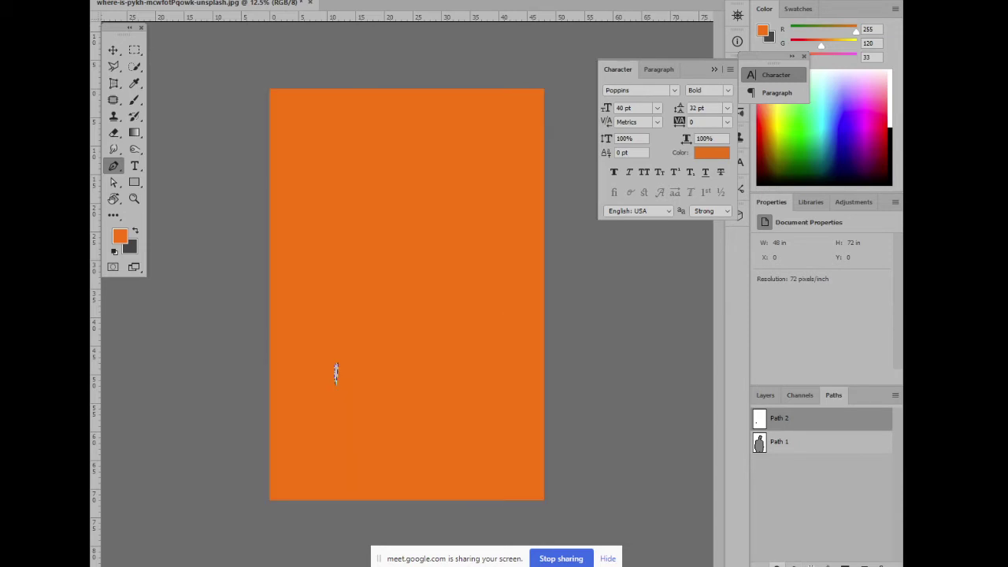
pyautogui.hotkey('ctrl', 'z')
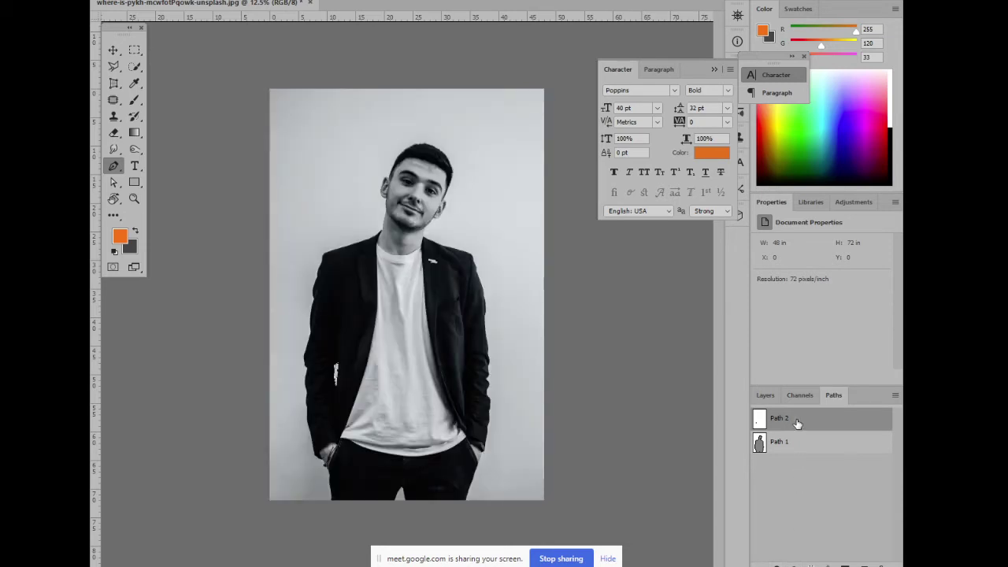
pyautogui.click(845, 564)
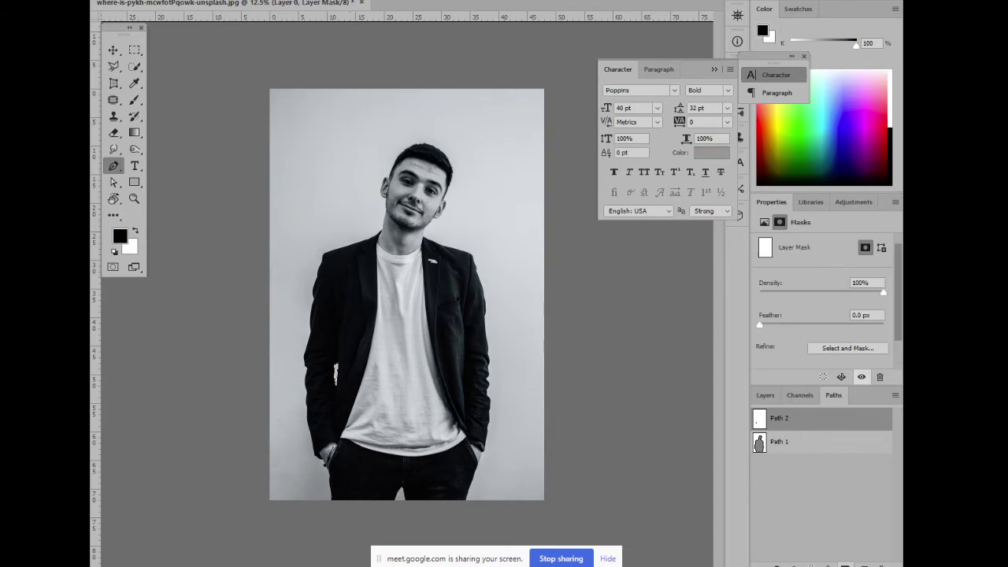
pyautogui.hotkey('ctrl', 'z')
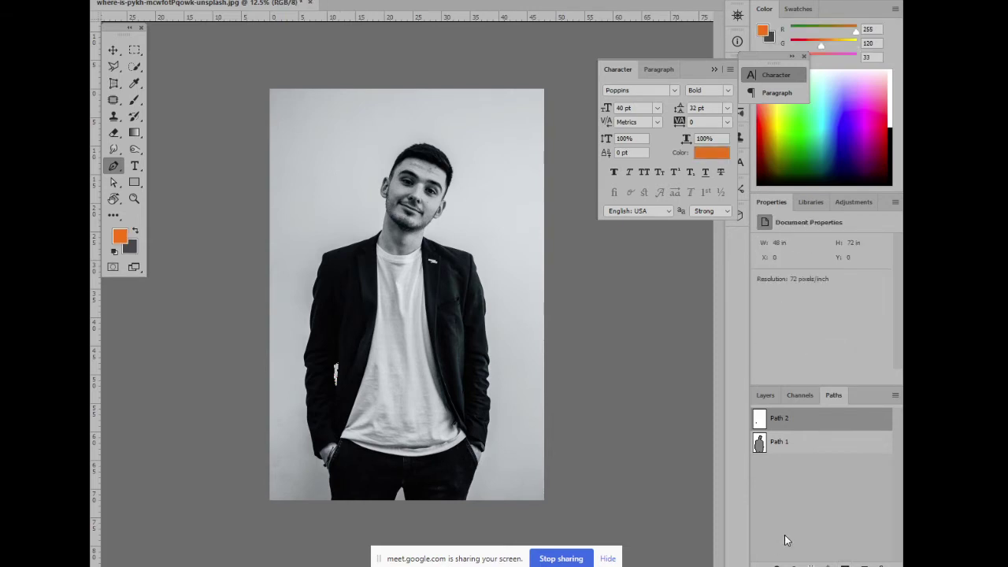
# Load Path 1's outline of the man as an active selection and review it
pyautogui.click(761, 445)
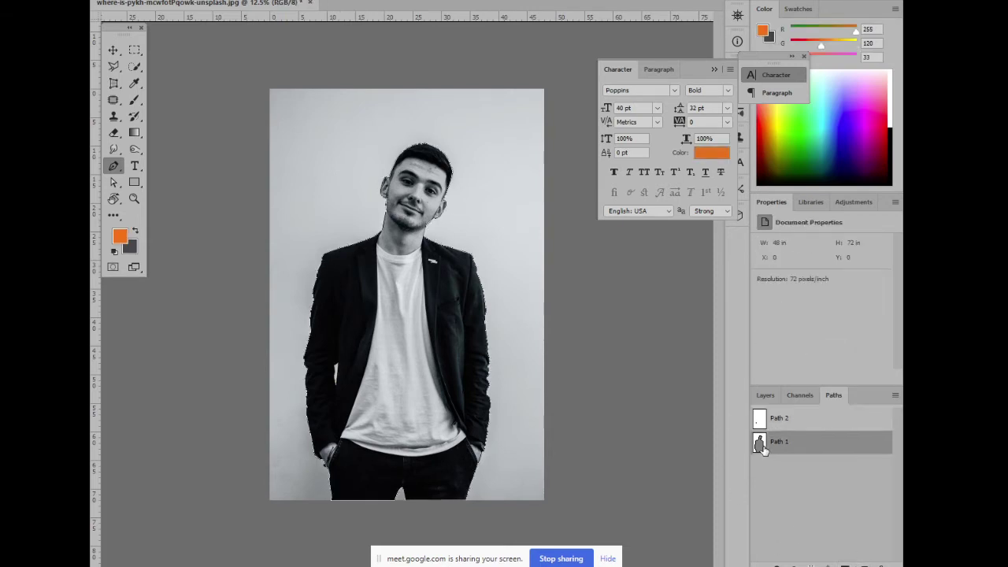
pyautogui.keyDown('ctrl'); pyautogui.click(761, 446); pyautogui.keyUp('ctrl')
pyautogui.hotkey('ctrl', '-')
pyautogui.hotkey('ctrl', '+')
pyautogui.hotkey('ctrl', '+')
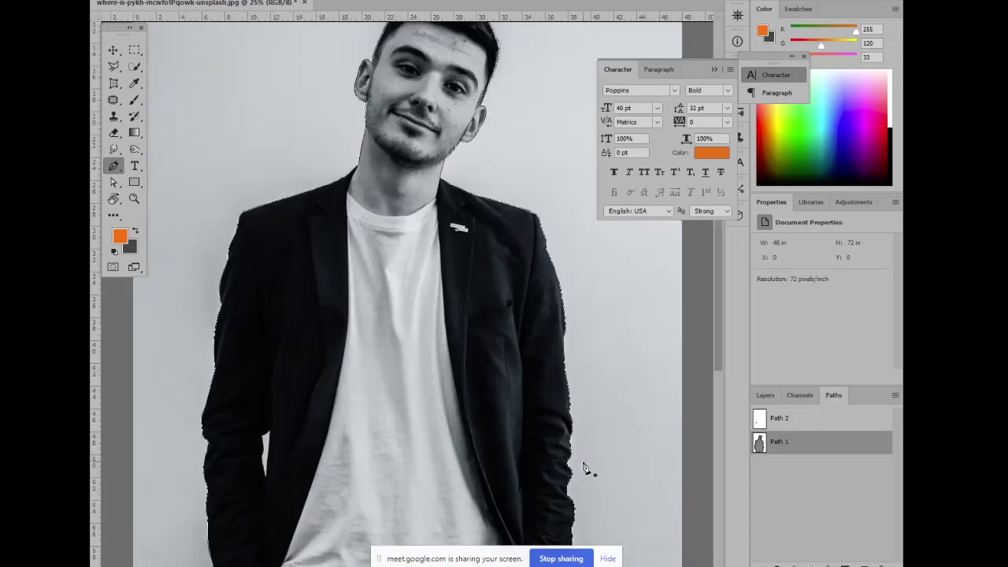
pyautogui.hotkey('ctrl', '-')
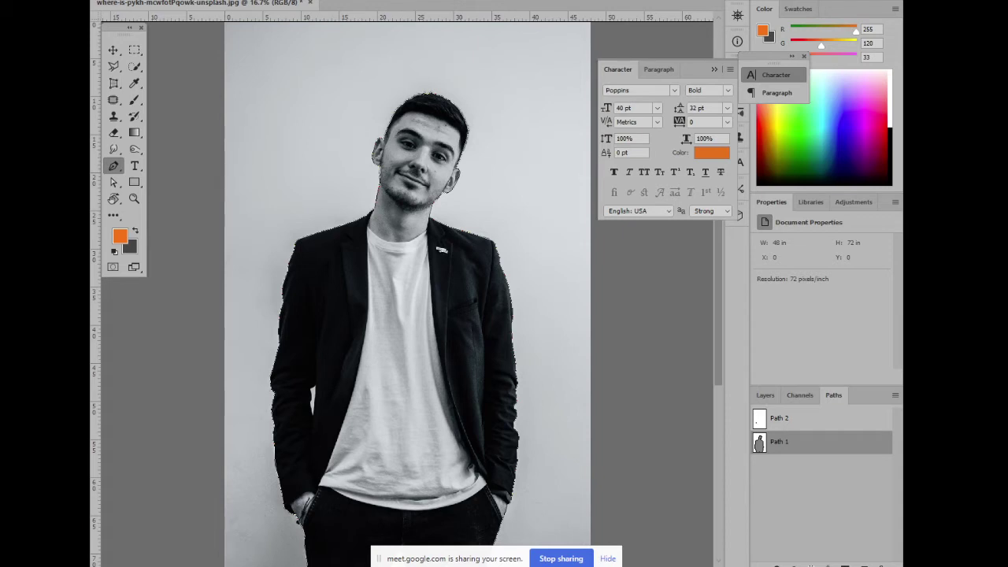
pyautogui.click(347, 1)
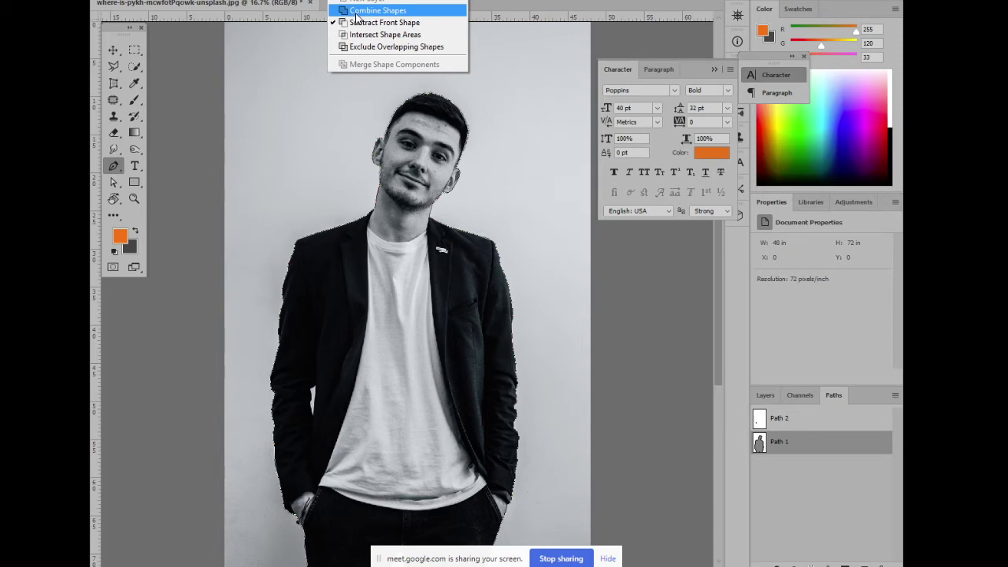
# Close the make-selection settings and keep the Pen tool in Paths mode
pyautogui.press('Escape')
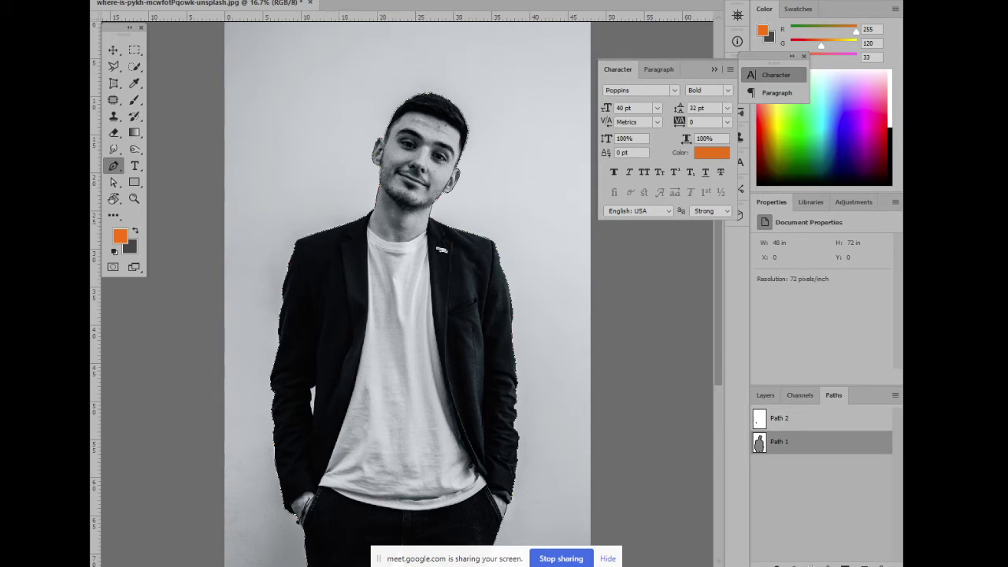
pyautogui.hotkey('ctrl', 'Return')
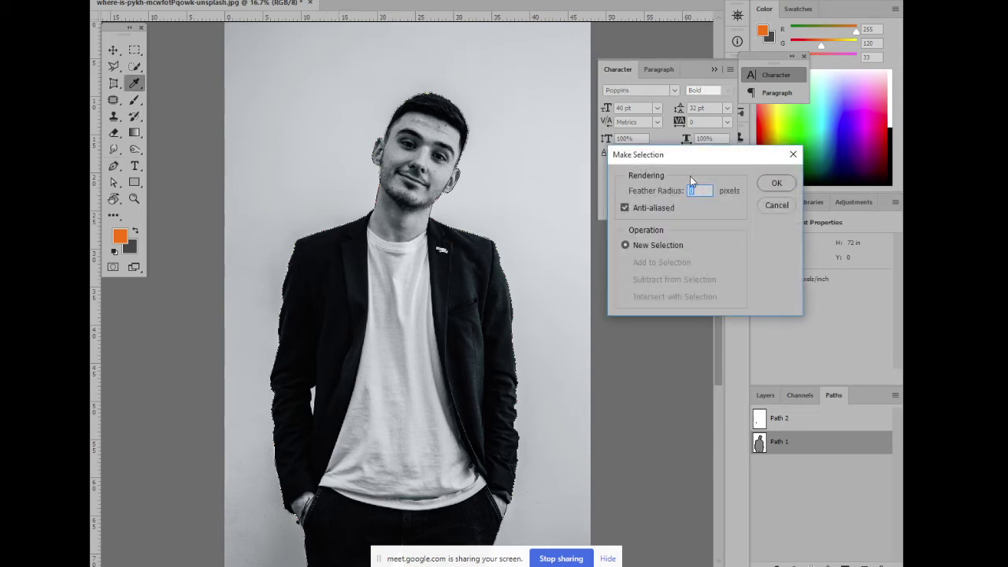
pyautogui.click(777, 205)
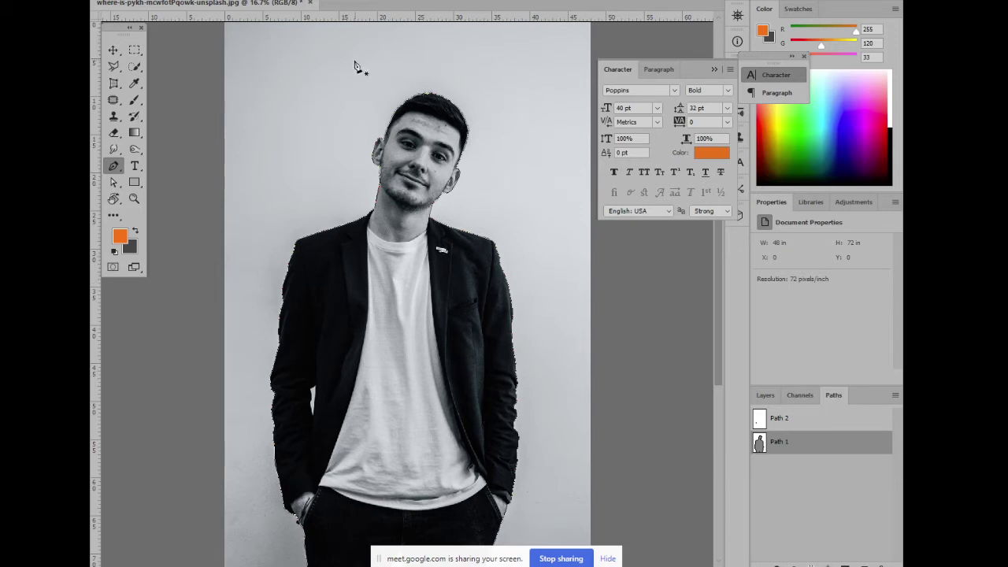
pyautogui.click(151, 4)
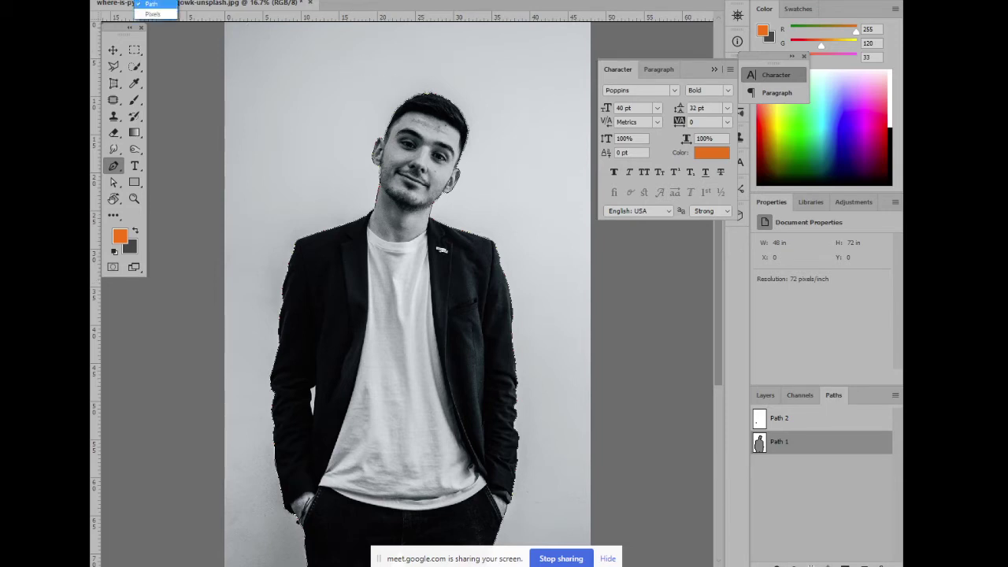
pyautogui.click(152, 4)
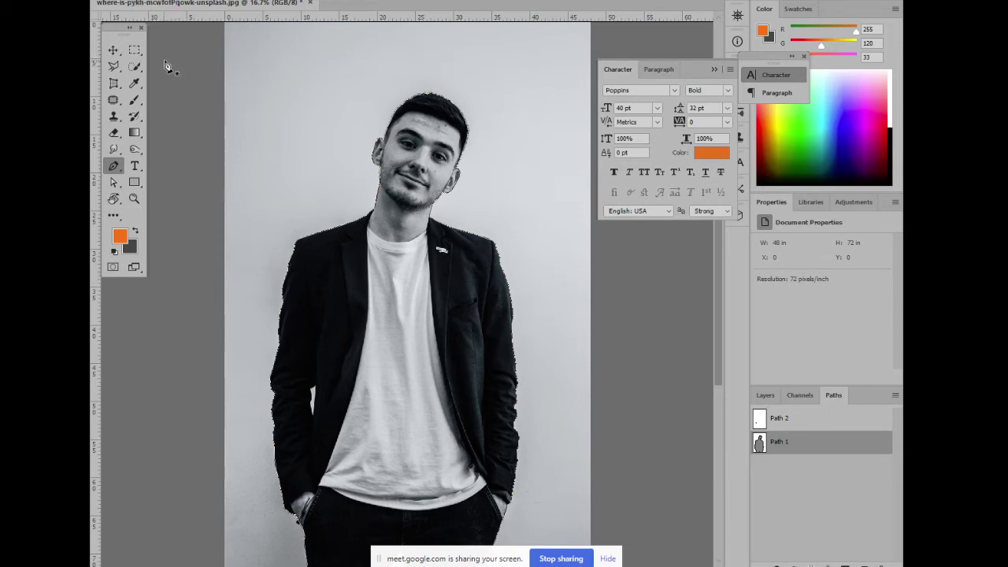
pyautogui.click(335, 3)
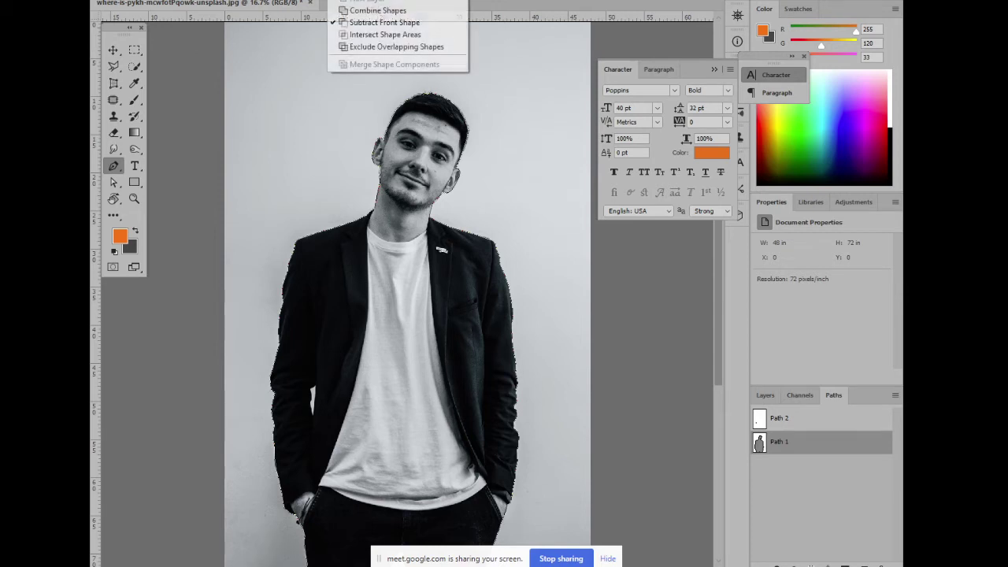
pyautogui.click(358, 10)
# Remove stray test anchors, choose Intersect Shape Areas, and make Path 2 active
pyautogui.click(536, 242)
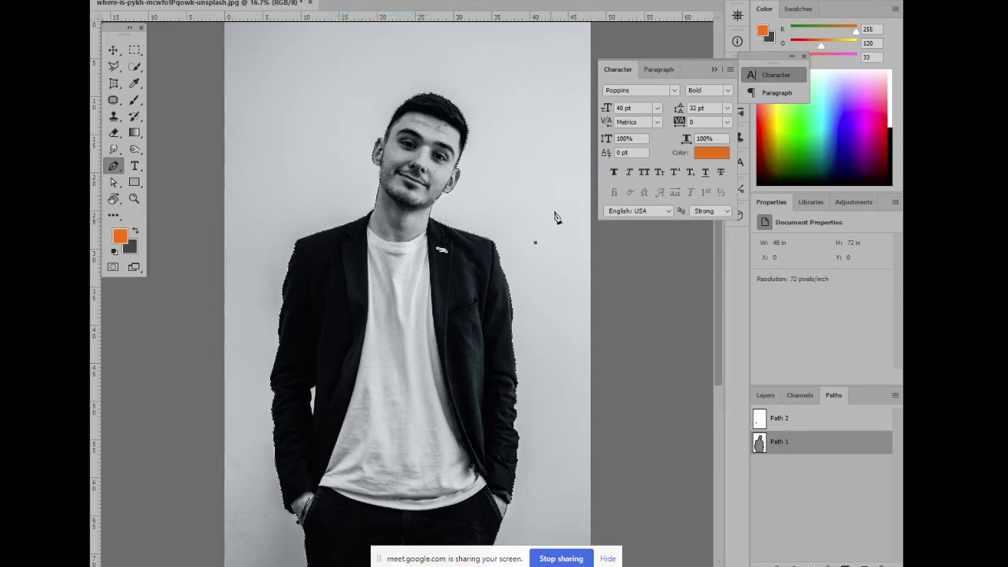
pyautogui.moveTo(563, 213); pyautogui.dragTo(580, 274)
pyautogui.click(554, 281)
pyautogui.click(522, 237)
pyautogui.hotkey('ctrl', 'z')
pyautogui.hotkey('ctrl', 'z')
pyautogui.hotkey('ctrl', 'z')
pyautogui.hotkey('ctrl', '-')
pyautogui.hotkey('ctrl', '+')
pyautogui.click(341, 2)
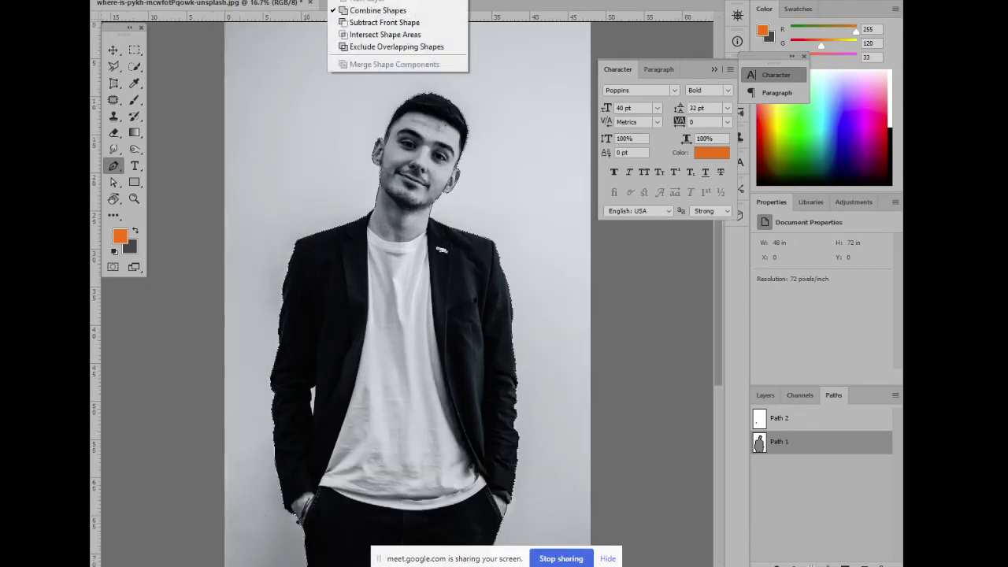
pyautogui.click(443, 36)
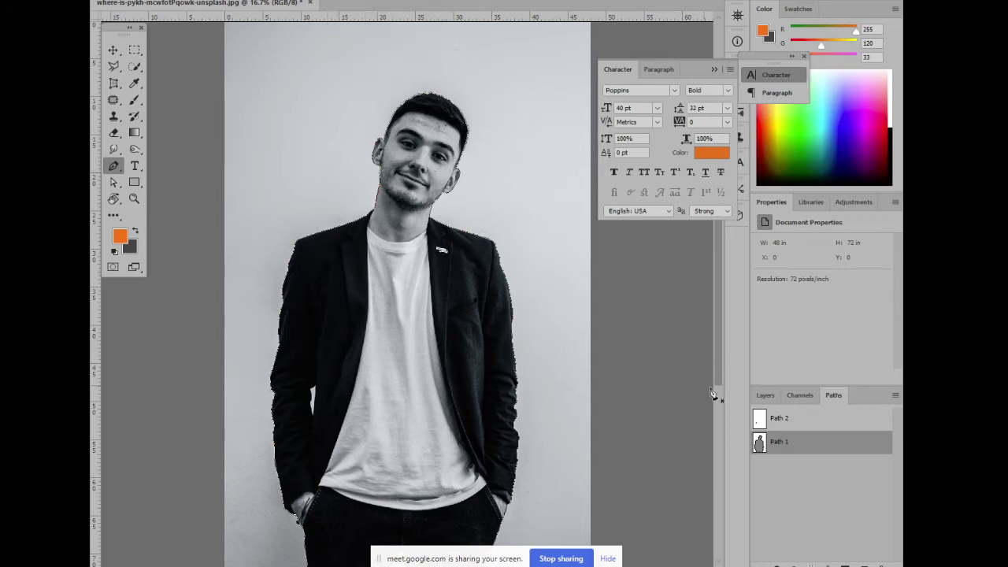
pyautogui.click(788, 425)
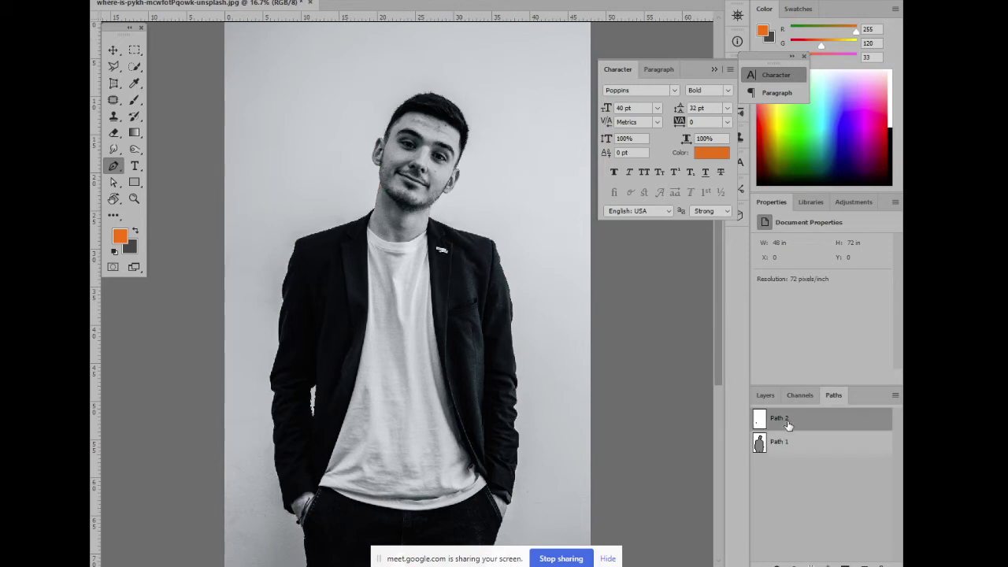
# Draw a closed four-anchor outline over the white shirt below the collar
pyautogui.click(367, 238)
pyautogui.click(386, 336)
pyautogui.click(430, 297)
pyautogui.click(409, 252)
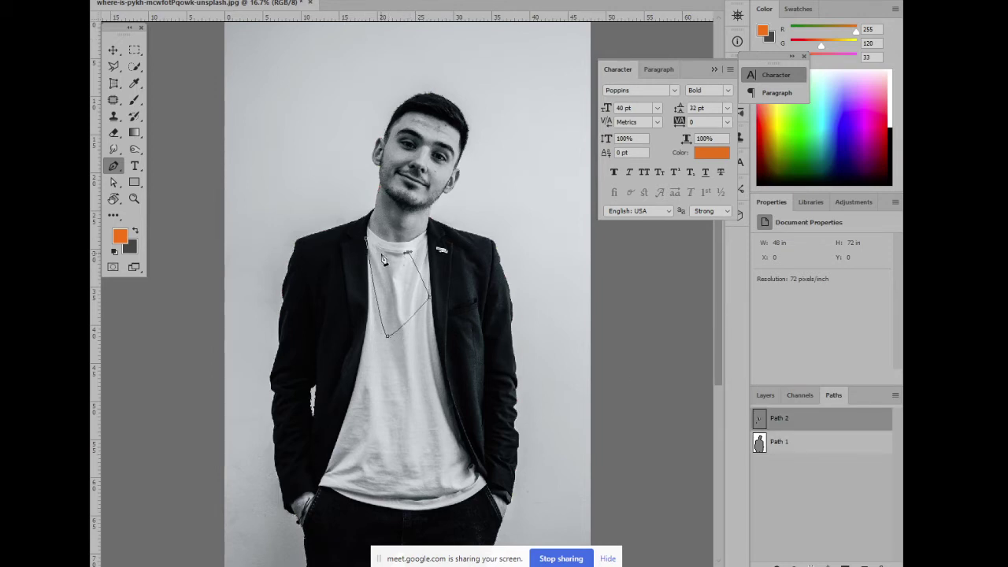
pyautogui.click(366, 238)
# Test the collar outline as a selection, undo it, and redisplay Path 2
pyautogui.hotkey('ctrl', '+')
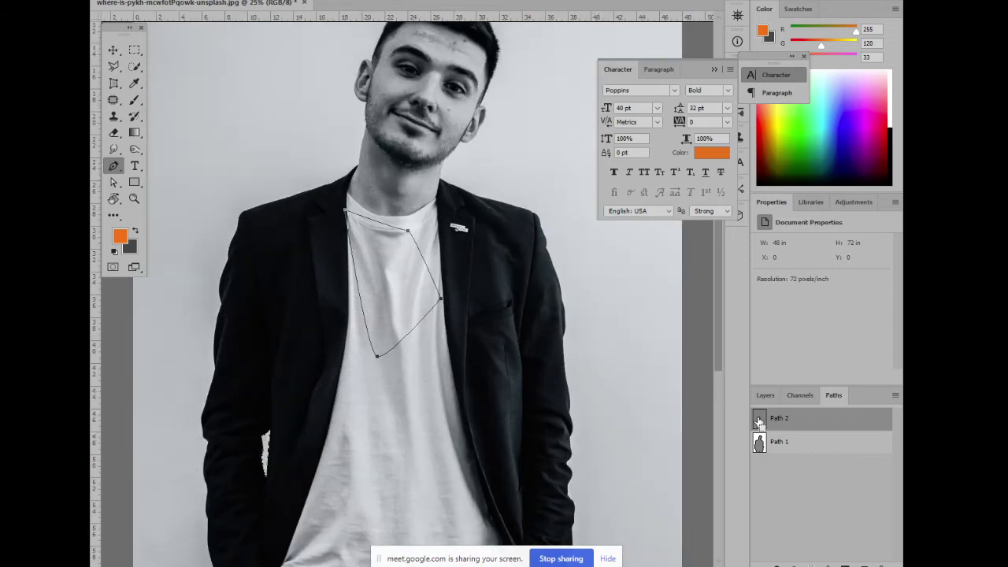
pyautogui.keyDown('ctrl'); pyautogui.click(759, 419); pyautogui.keyUp('ctrl')
pyautogui.hotkey('ctrl', '-')
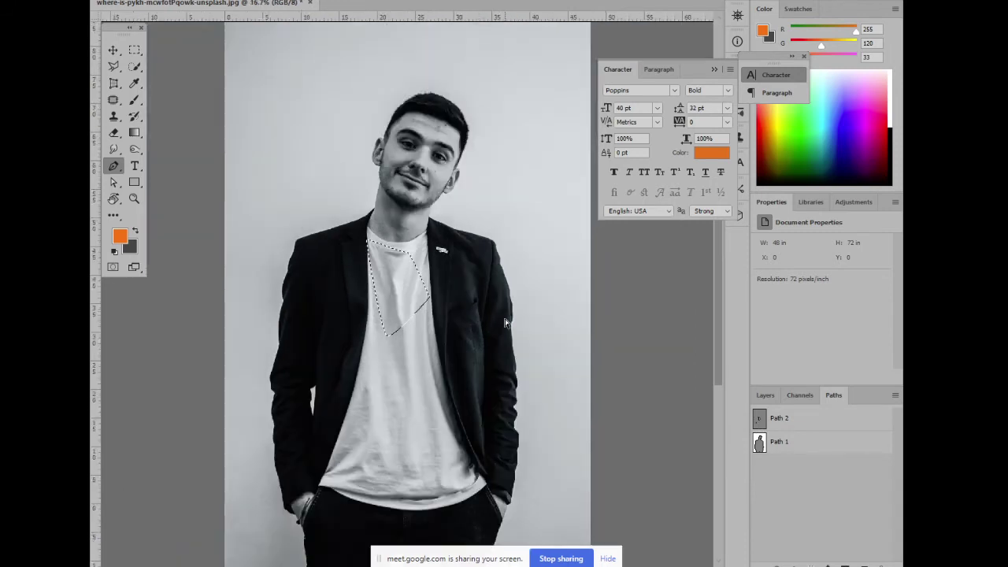
pyautogui.hotkey('ctrl', '-')
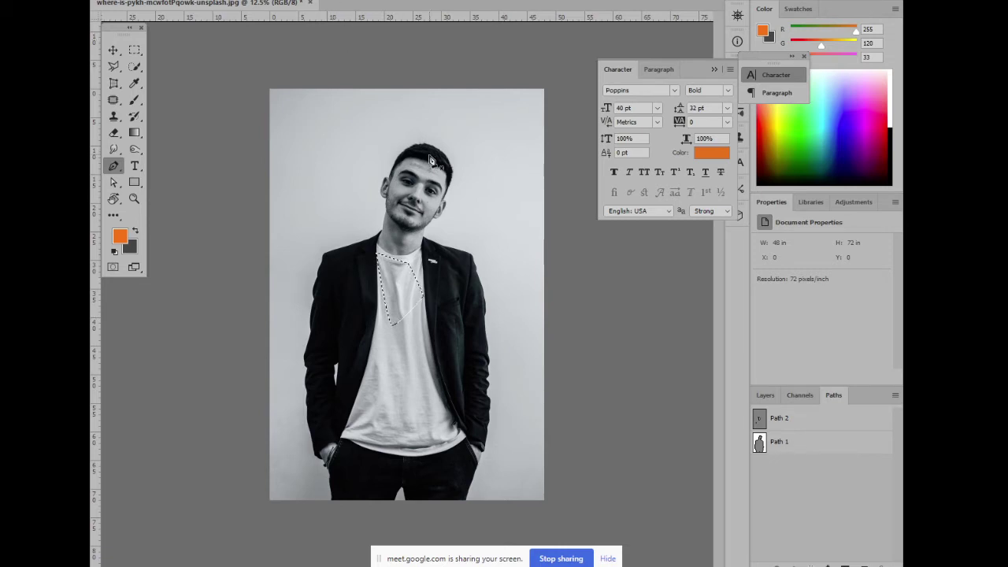
pyautogui.hotkey('ctrl', 'z')
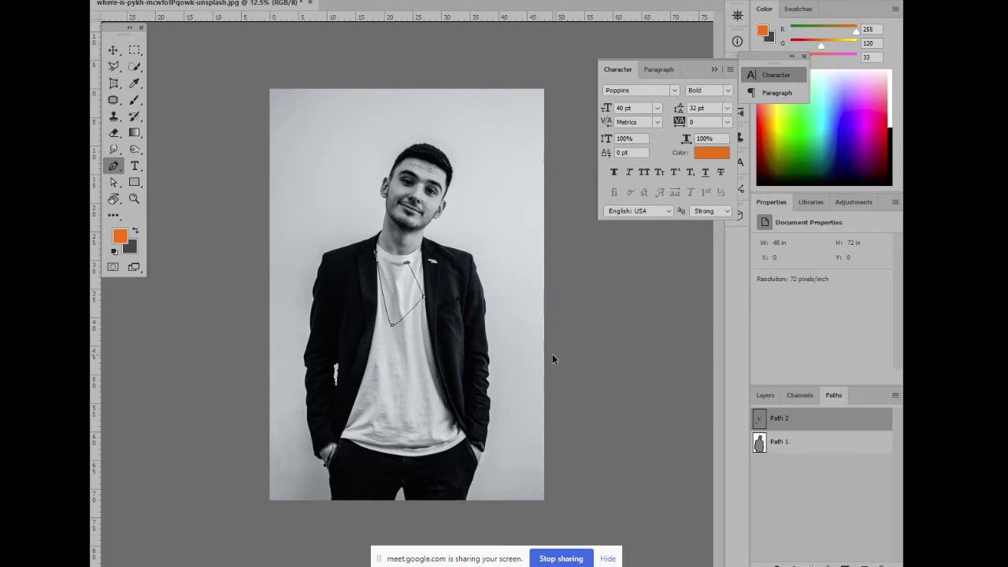
pyautogui.hotkey('ctrl', 'z')
pyautogui.hotkey('ctrl', 'z')
pyautogui.hotkey('ctrl', 'z')
pyautogui.hotkey('ctrl', 'shift', 'z')
pyautogui.hotkey('ctrl', 'shift', 'z')
pyautogui.hotkey('ctrl', 'shift', 'z')
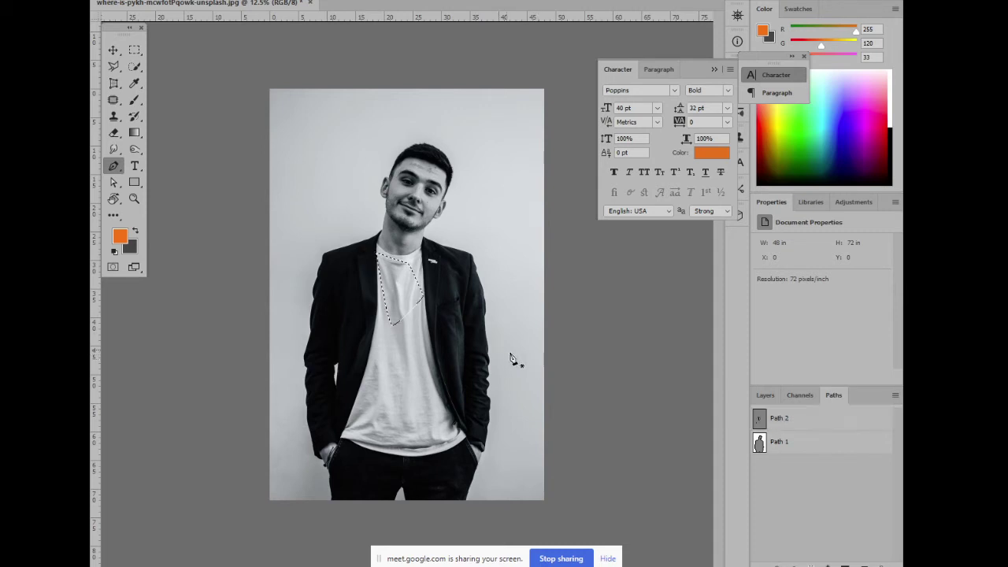
pyautogui.press('Escape')
pyautogui.click(776, 420)
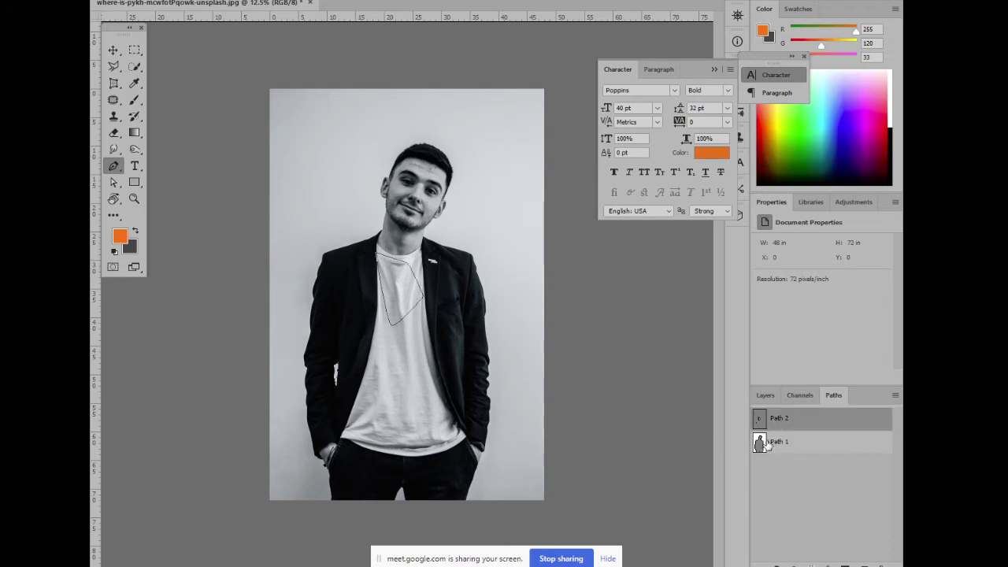
# Make Path 1 active and undo the Shape 1 vector-mask layer, leaving path operations unchanged
pyautogui.click(794, 448)
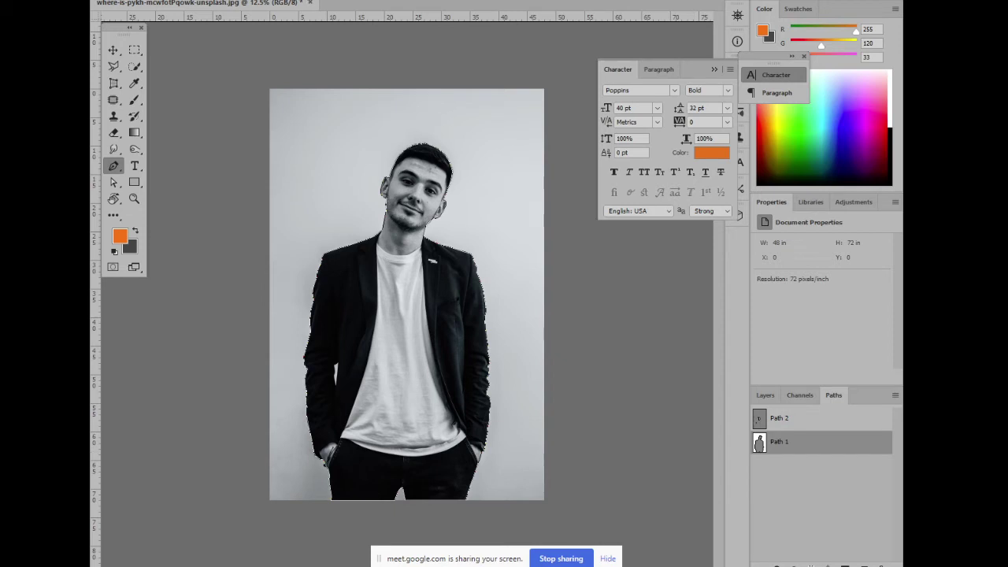
pyautogui.hotkey('ctrl', 'z')
pyautogui.click(339, 0)
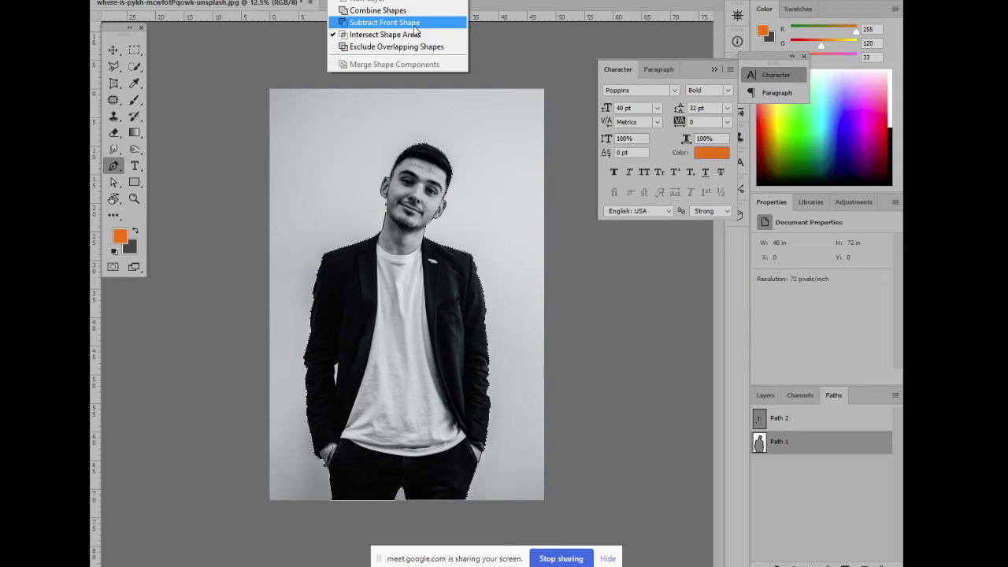
pyautogui.click(433, 21)
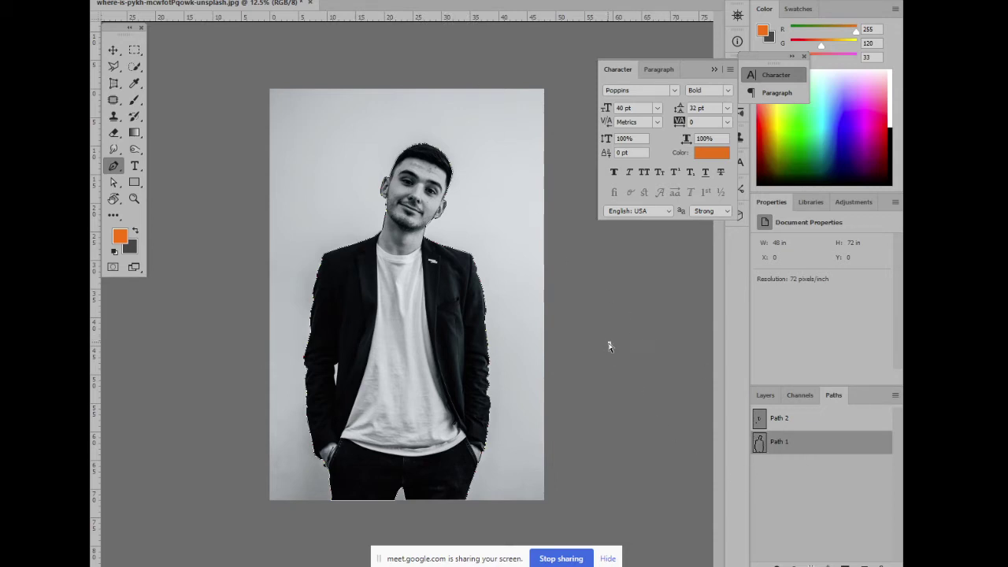
# Hide the path outlines, show Path 1 around the man, and keep Path 2 active
pyautogui.click(768, 419)
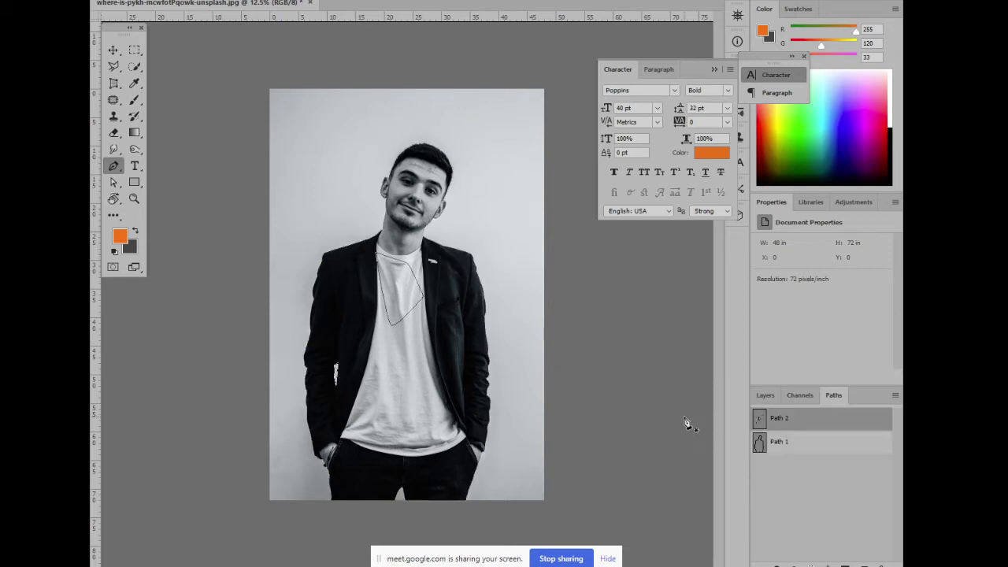
pyautogui.click(627, 384)
pyautogui.press('Return')
pyautogui.click(780, 440)
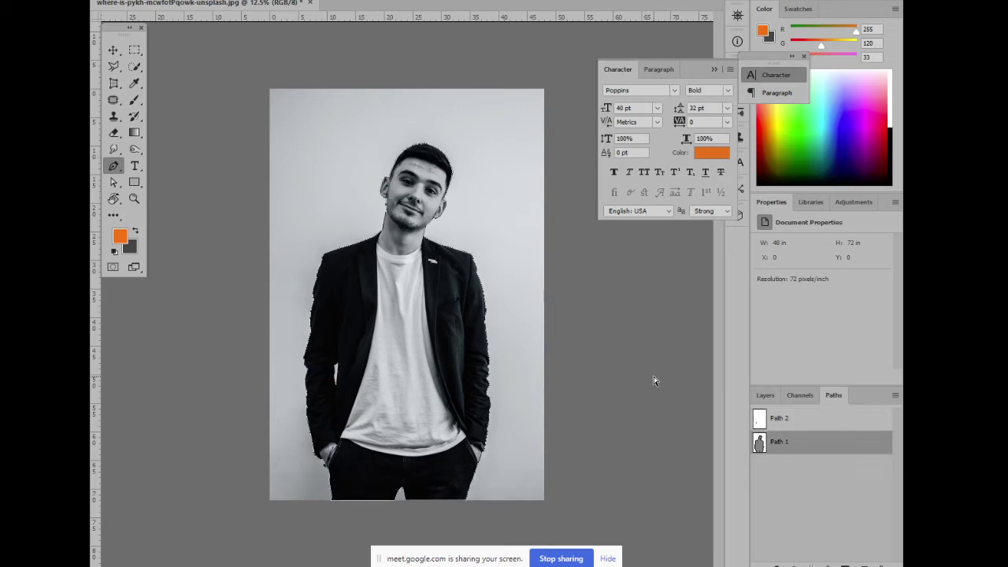
pyautogui.click(787, 425)
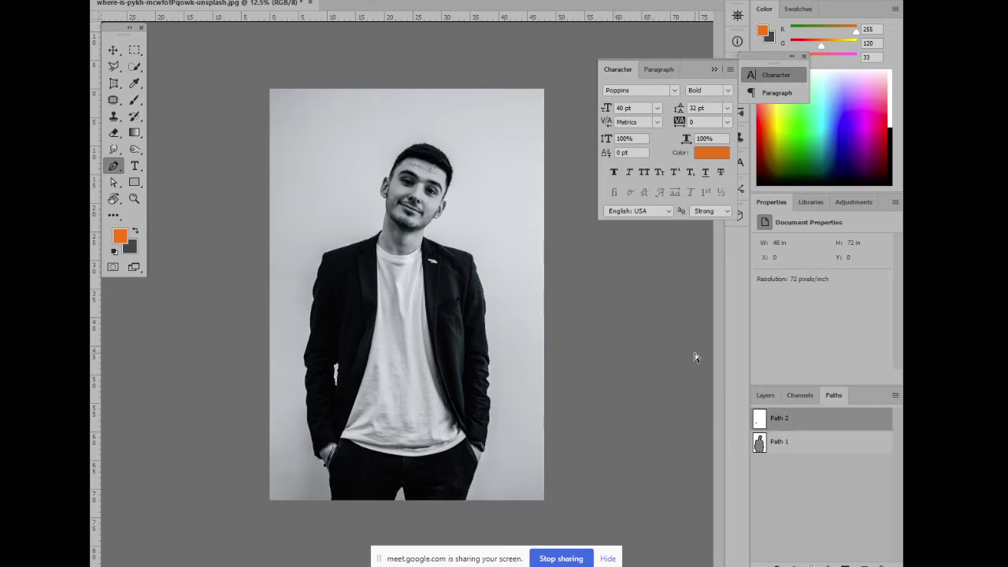
# Save the photo as a Quality 12 Maximum JPEG and close the document
pyautogui.hotkey('ctrl', 's')
pyautogui.press('Return')
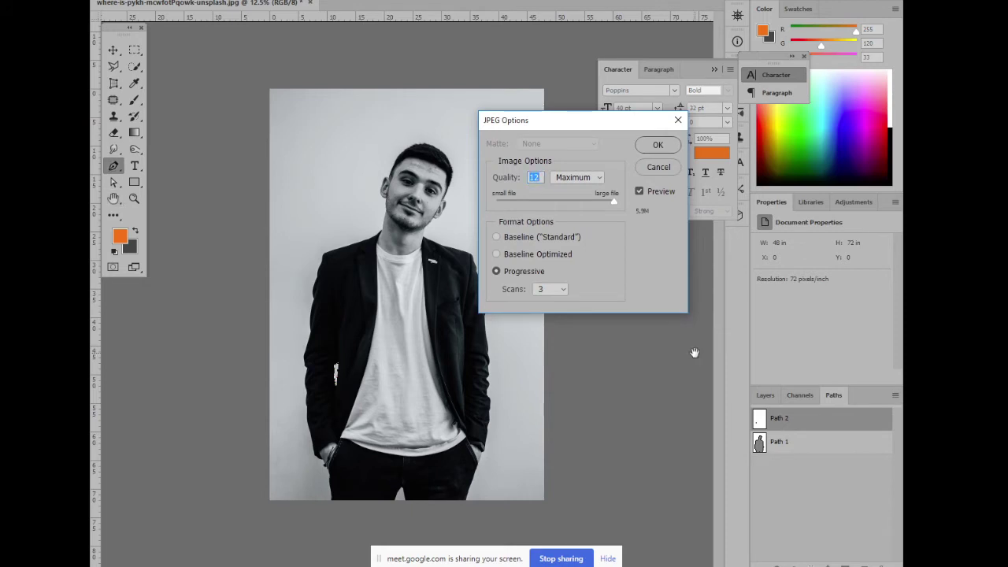
pyautogui.click(834, 395)
pyautogui.click(764, 397)
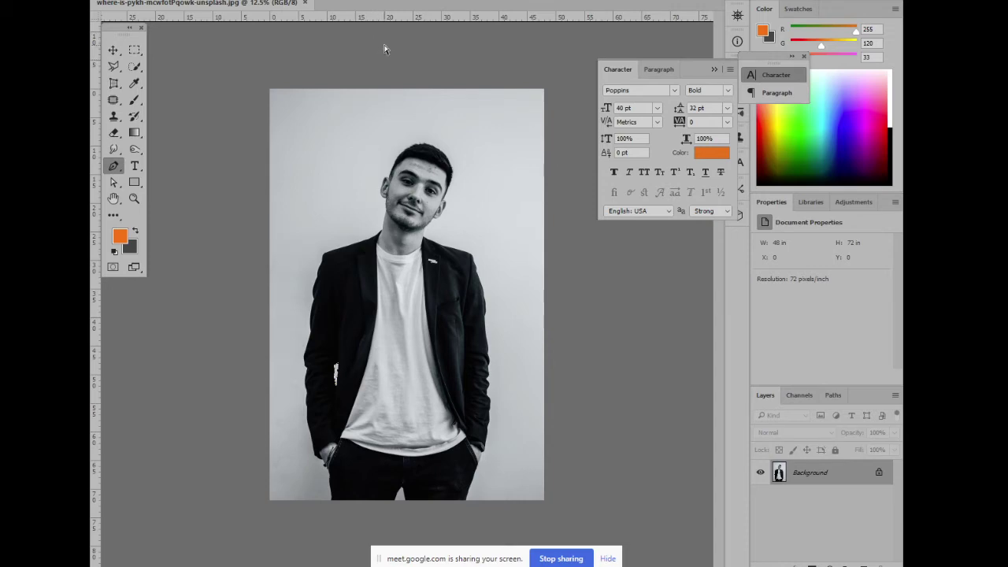
pyautogui.hotkey('ctrl', 'w')
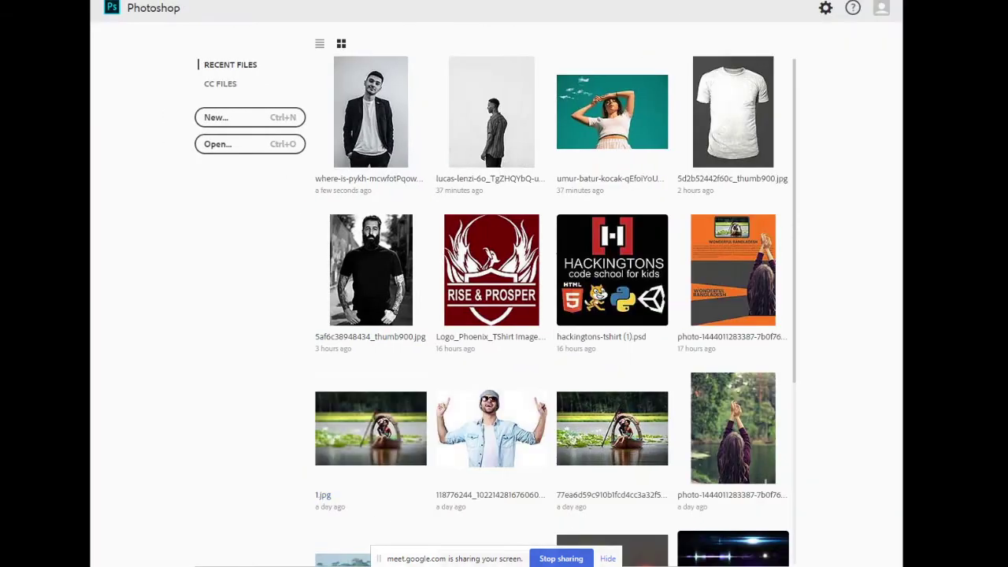
# Drag the where-is-pykh JPG from the Downloads folder onto Photoshop to reopen it
pyautogui.click(843, 524)
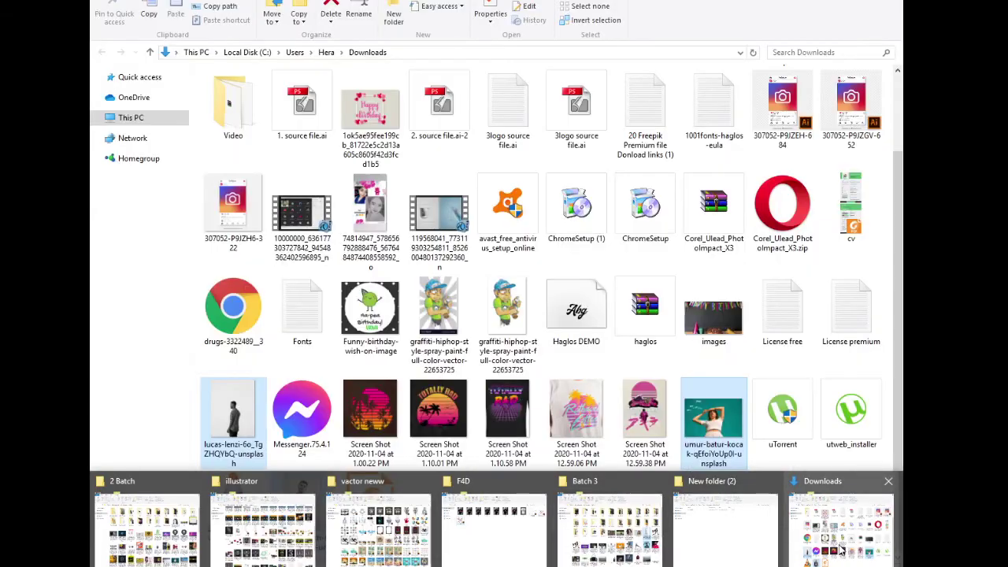
pyautogui.click(307, 508)
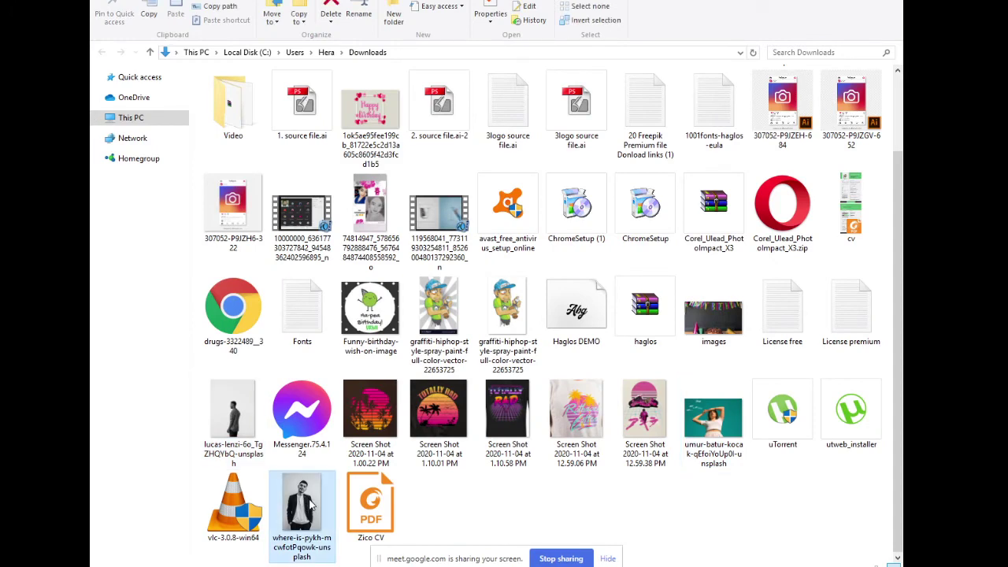
pyautogui.moveTo(311, 508); pyautogui.dragTo(262, 165)
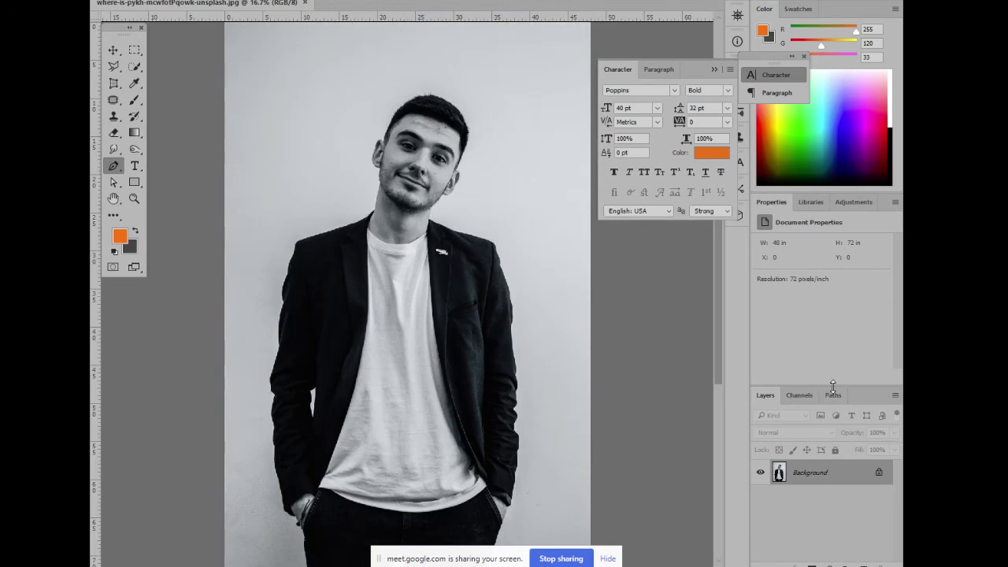
# Zoom out to the whole photo and make Path 1 active with its outline around the man
pyautogui.click(833, 397)
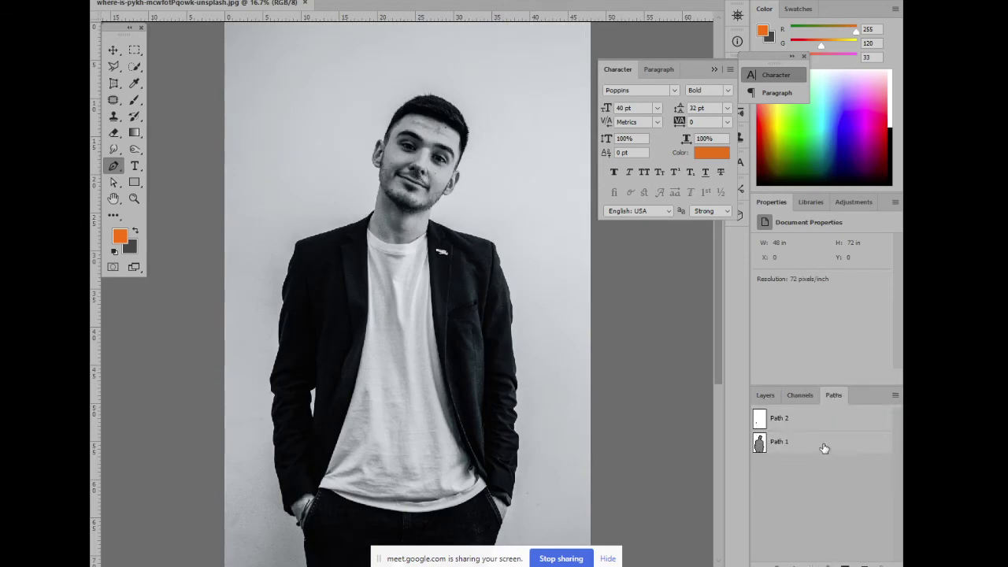
pyautogui.click(774, 398)
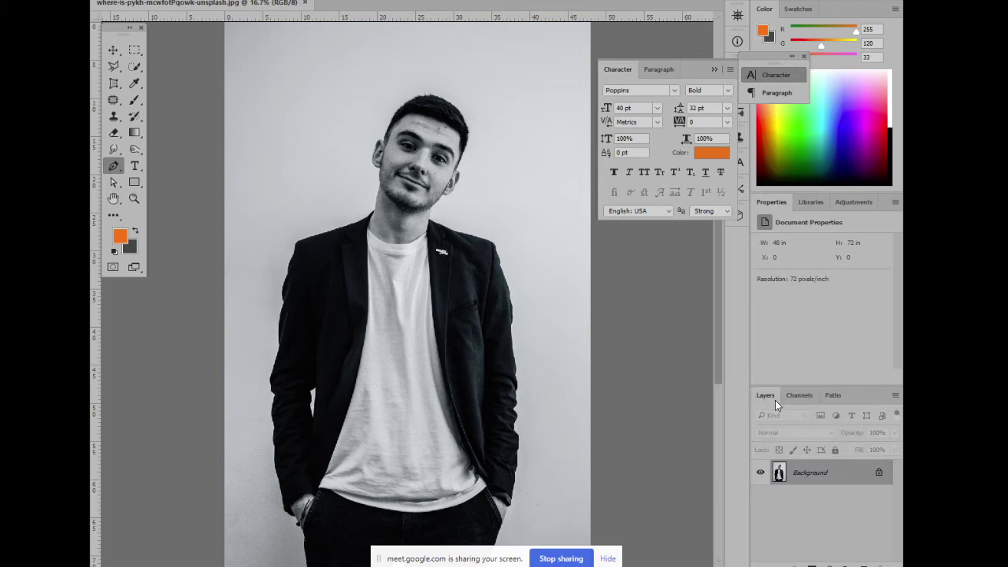
pyautogui.click(830, 396)
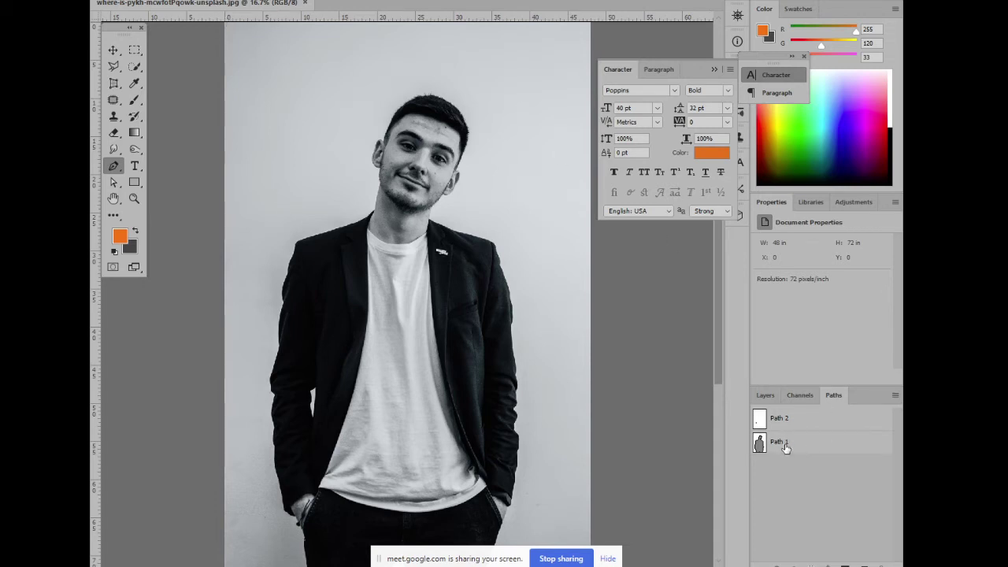
pyautogui.hotkey('ctrl', '-')
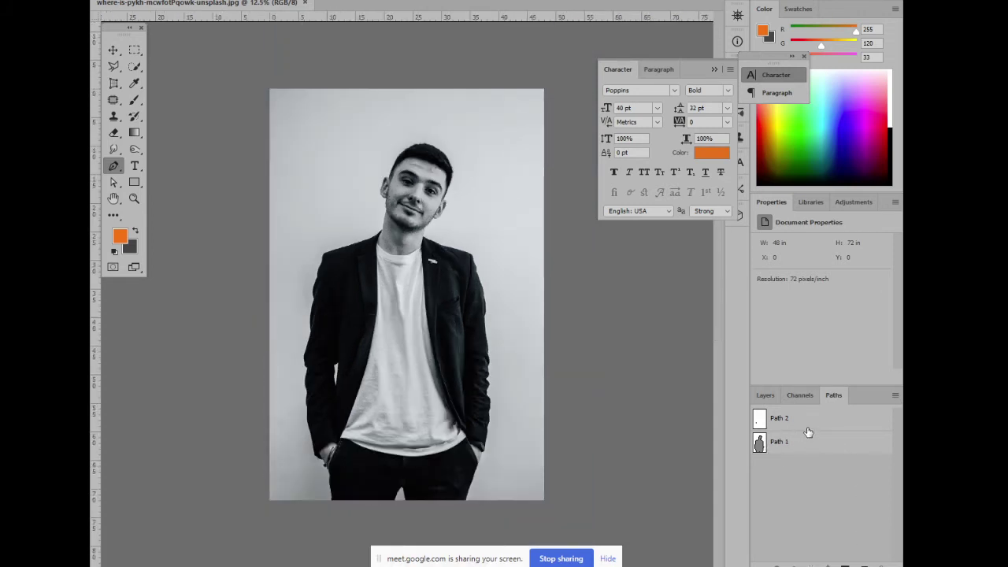
pyautogui.click(779, 397)
pyautogui.click(837, 396)
pyautogui.click(782, 446)
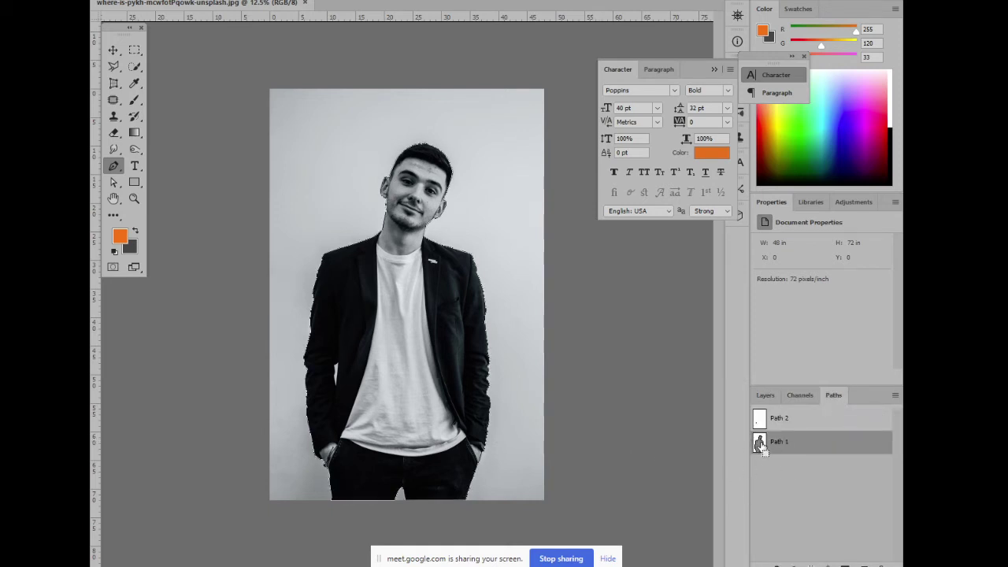
# Load Path 1 as a selection with Intersect Shape Areas set
pyautogui.keyDown('ctrl'); pyautogui.click(760, 443); pyautogui.keyUp('ctrl')
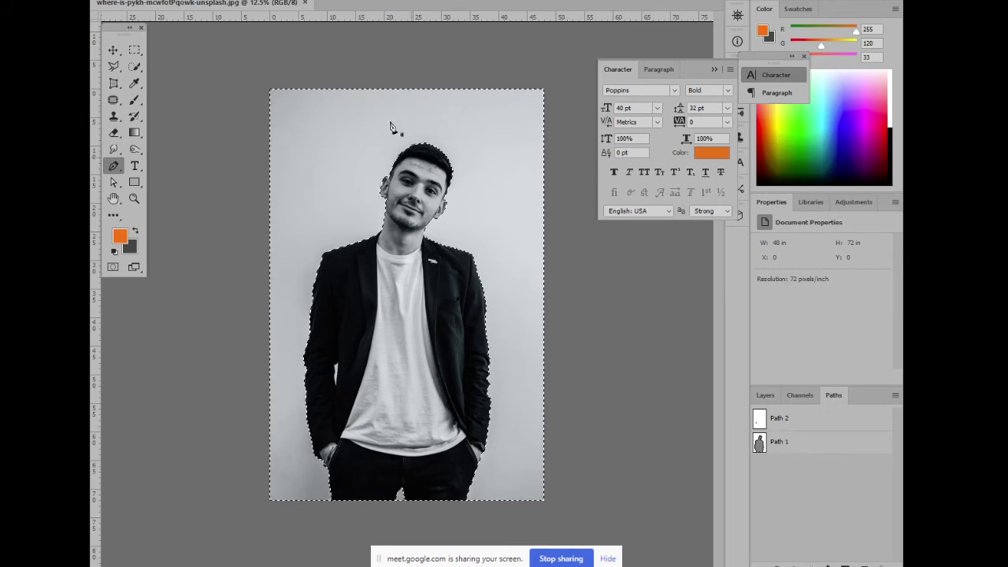
pyautogui.click(347, 3)
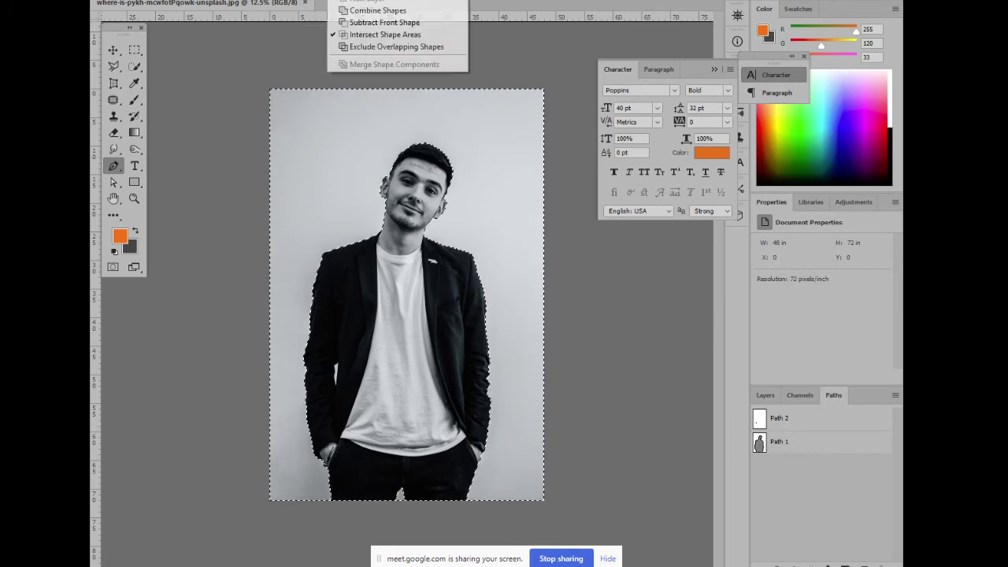
pyautogui.click(369, 37)
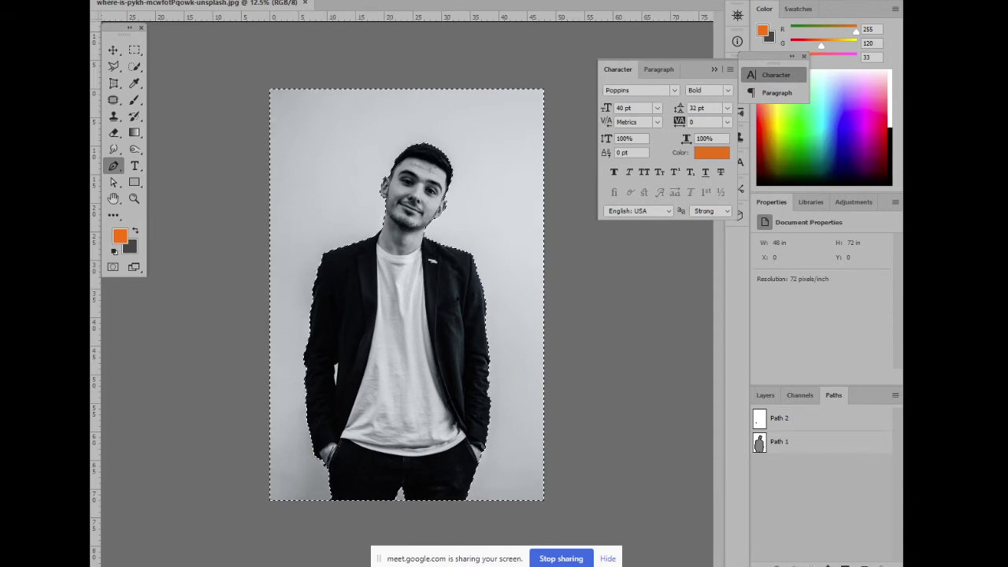
pyautogui.hotkey('ctrl', '+')
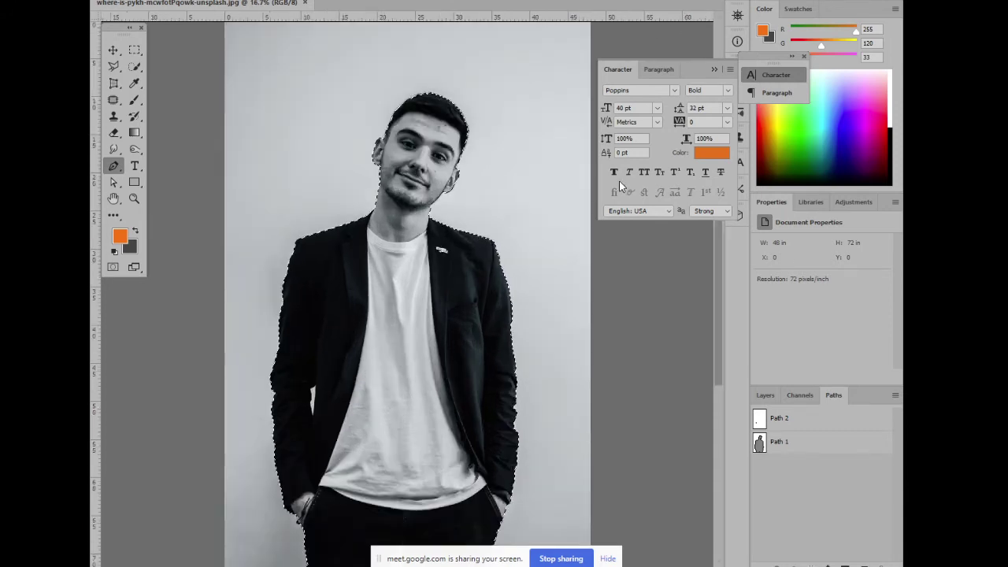
pyautogui.hotkey('ctrl', '-')
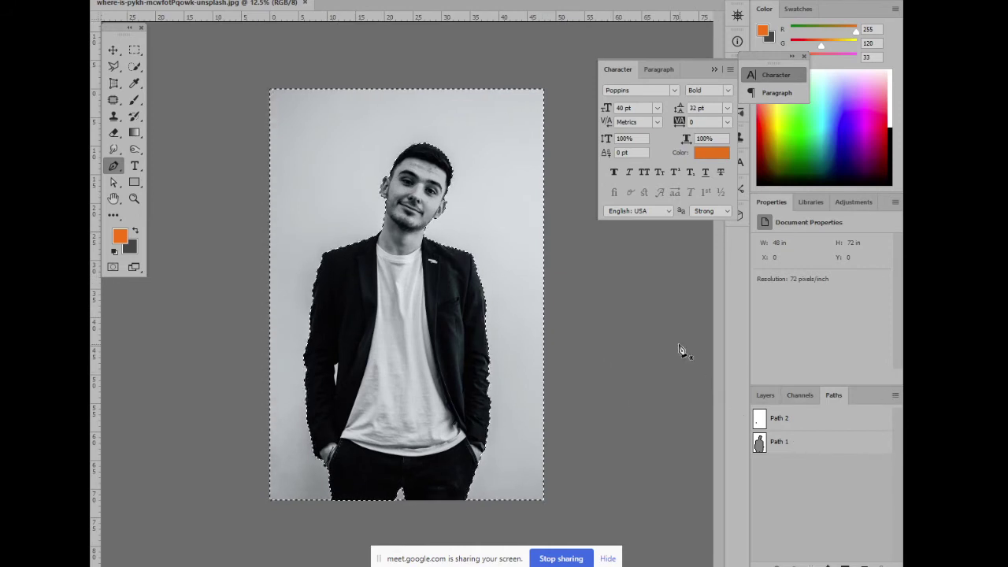
# Fill the backdrop around the man with the dark grey Background Color, then activate Path 2
pyautogui.hotkey('shift', 'F5')
pyautogui.press('Return')
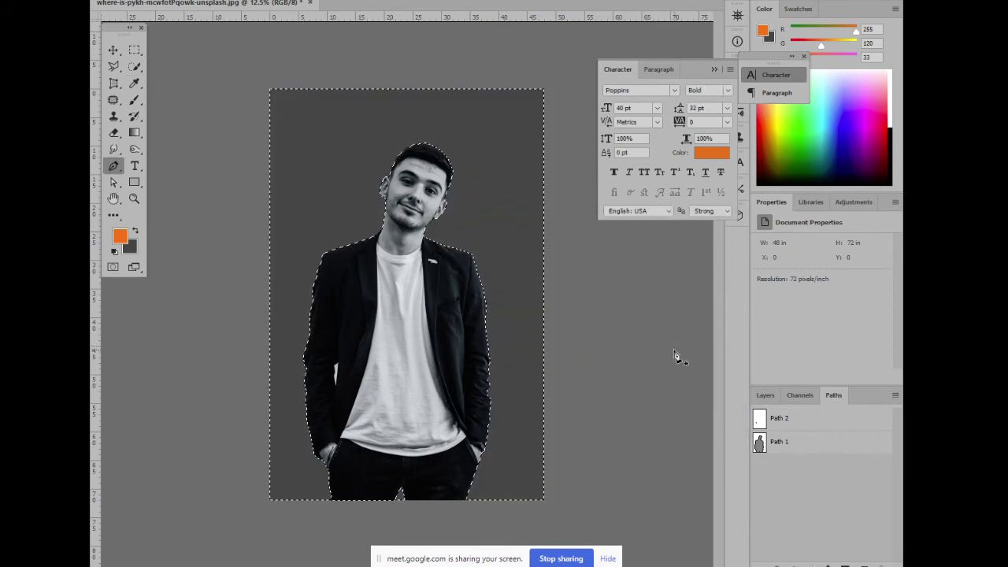
pyautogui.click(797, 426)
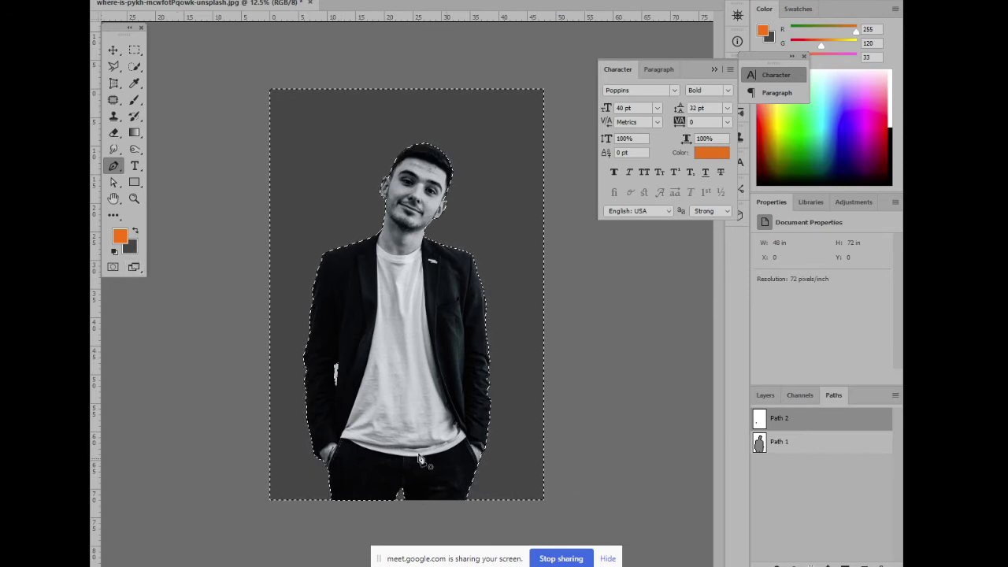
pyautogui.keyDown('ctrl'); pyautogui.click(756, 445); pyautogui.keyUp('ctrl')
pyautogui.hotkey('ctrl', 'f')
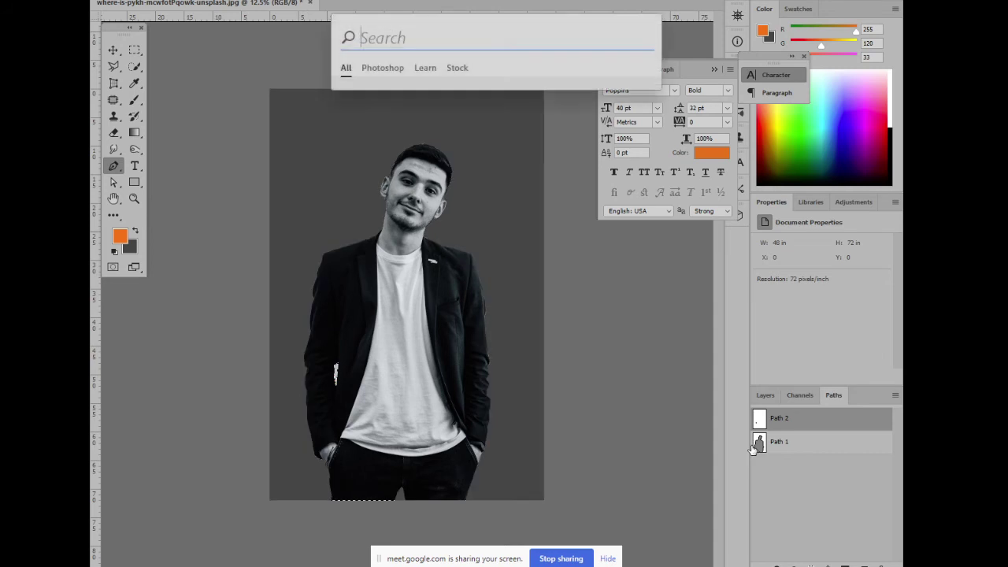
pyautogui.click(624, 358)
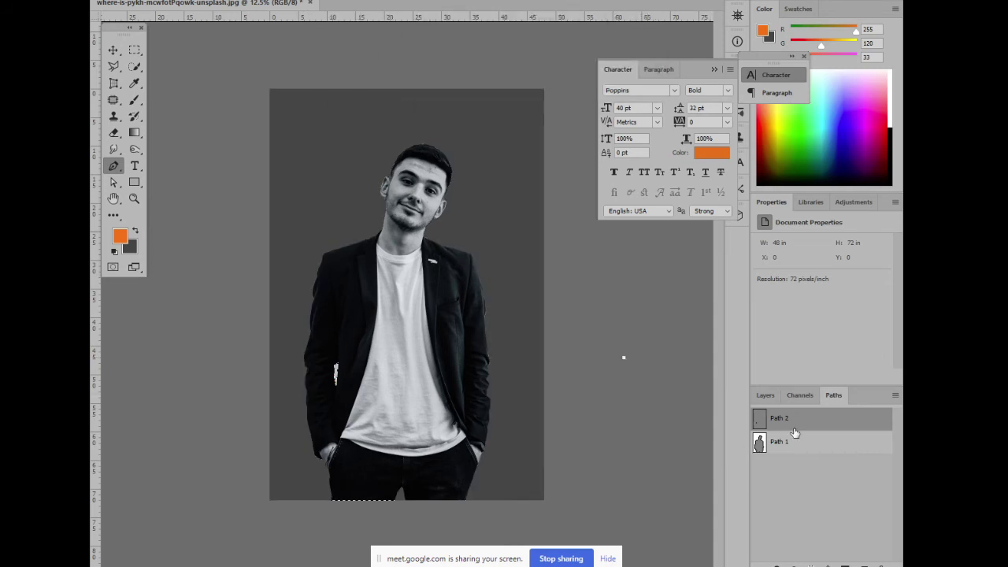
pyautogui.keyDown('ctrl'); pyautogui.click(768, 424); pyautogui.keyUp('ctrl')
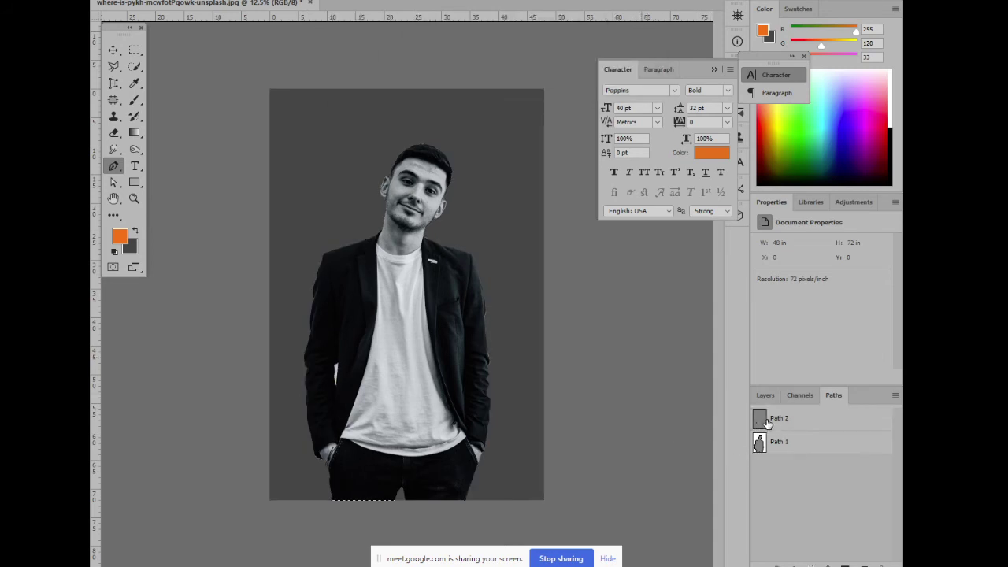
pyautogui.click(761, 424)
pyautogui.keyDown('ctrl'); pyautogui.click(761, 424); pyautogui.keyUp('ctrl')
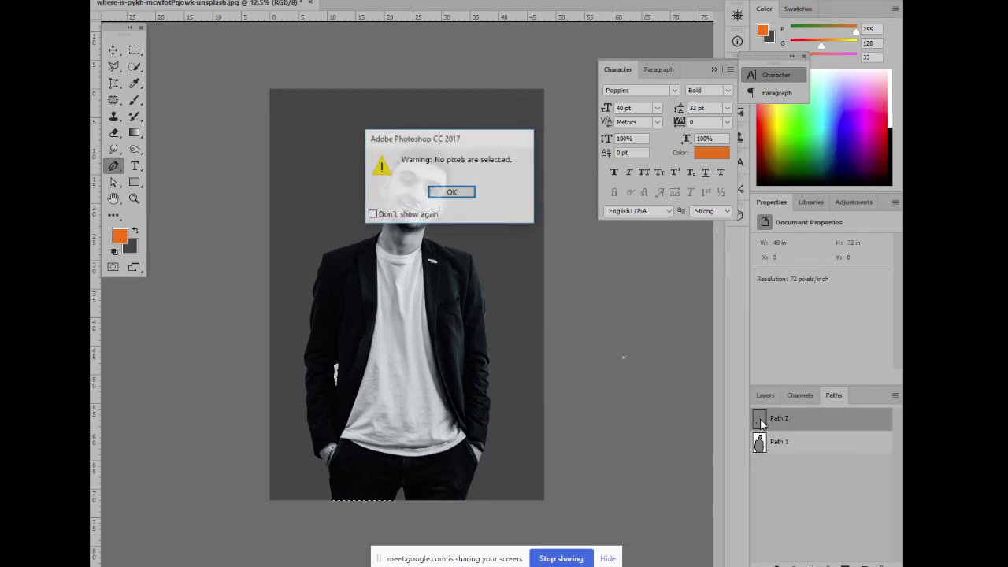
pyautogui.press('Return')
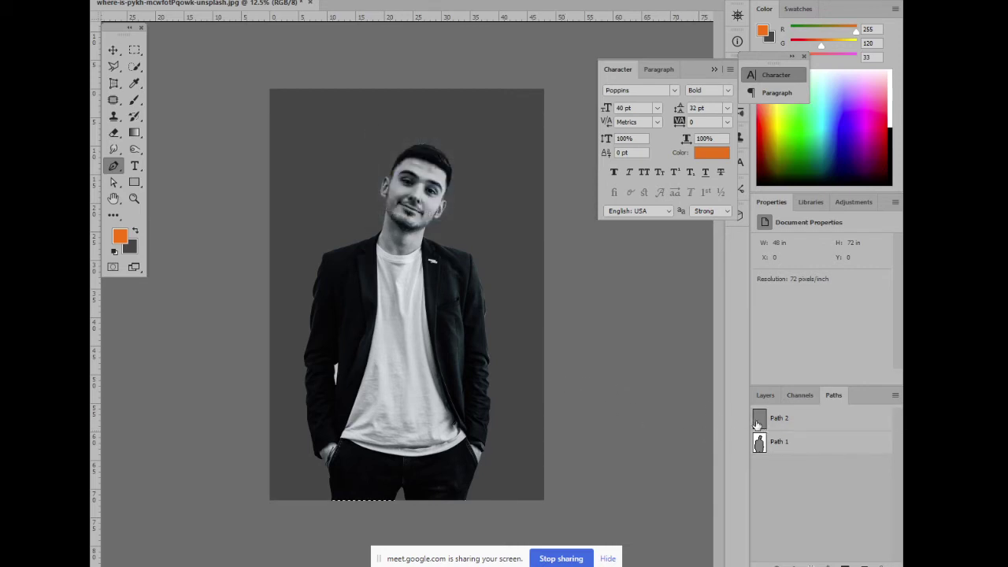
pyautogui.click(761, 423)
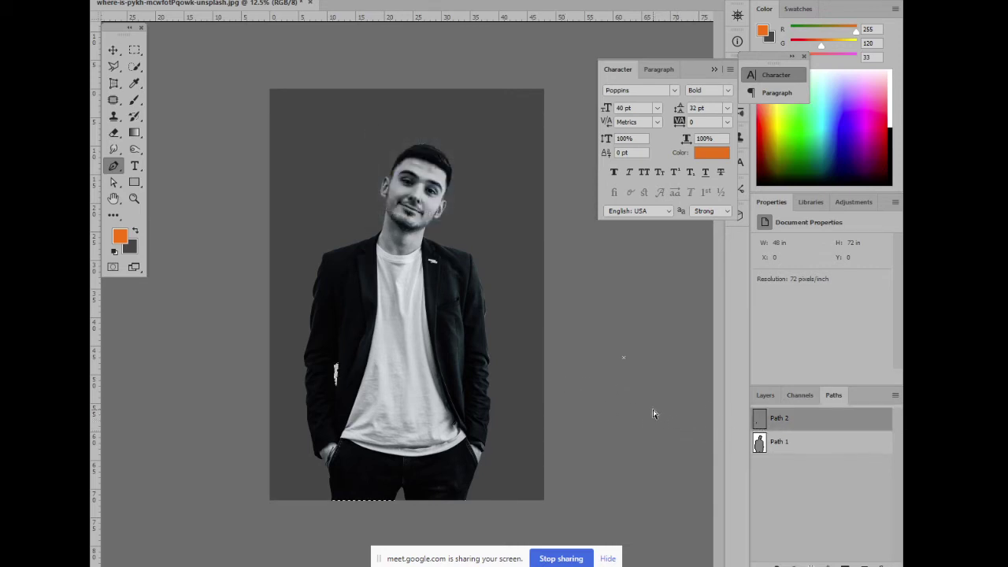
pyautogui.scroll(-3, 652, 413)
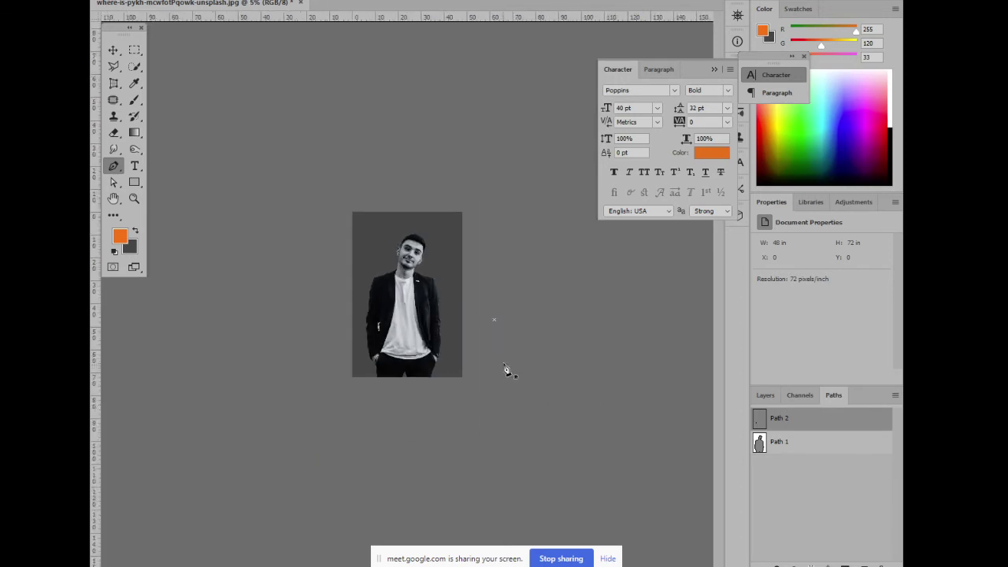
pyautogui.click(114, 49)
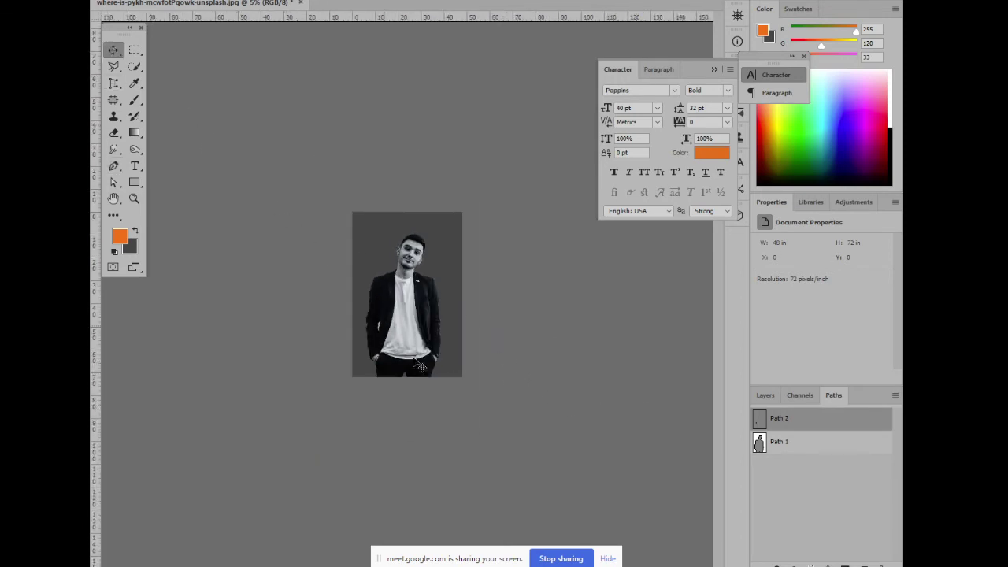
pyautogui.scroll(3, 515, 399)
pyautogui.scroll(2, 622, 355)
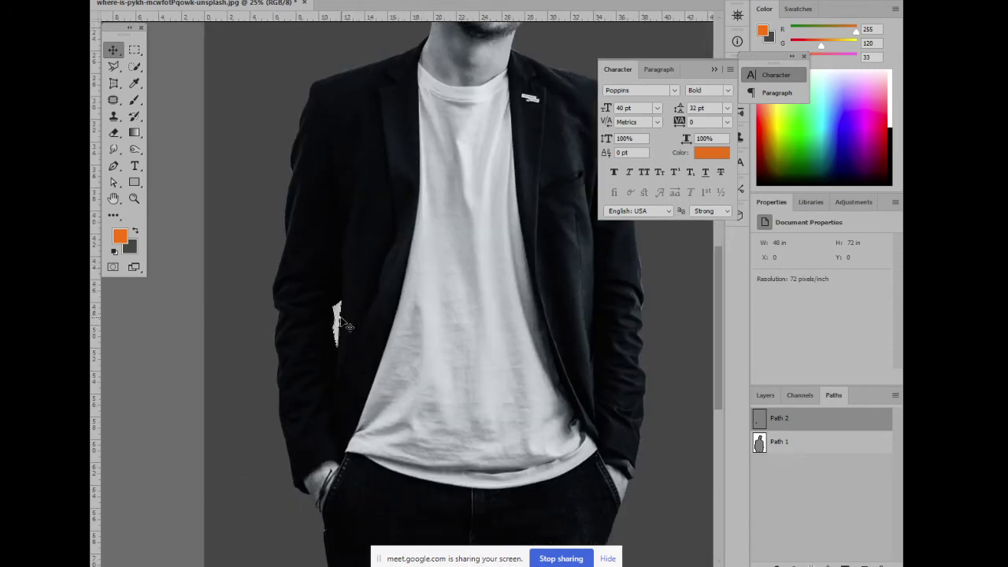
pyautogui.keyDown('ctrl'); pyautogui.click(762, 420); pyautogui.keyUp('ctrl')
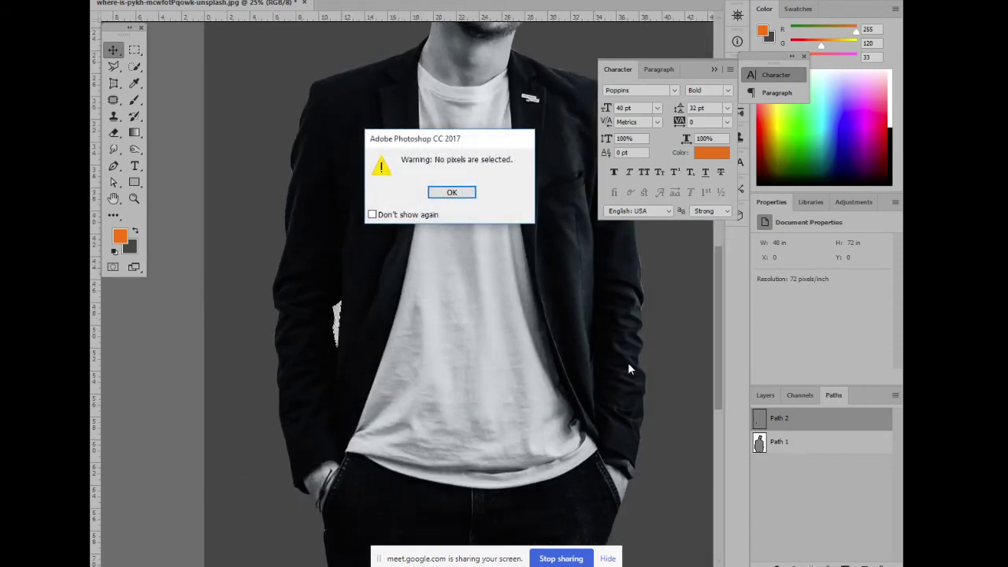
pyautogui.click(454, 195)
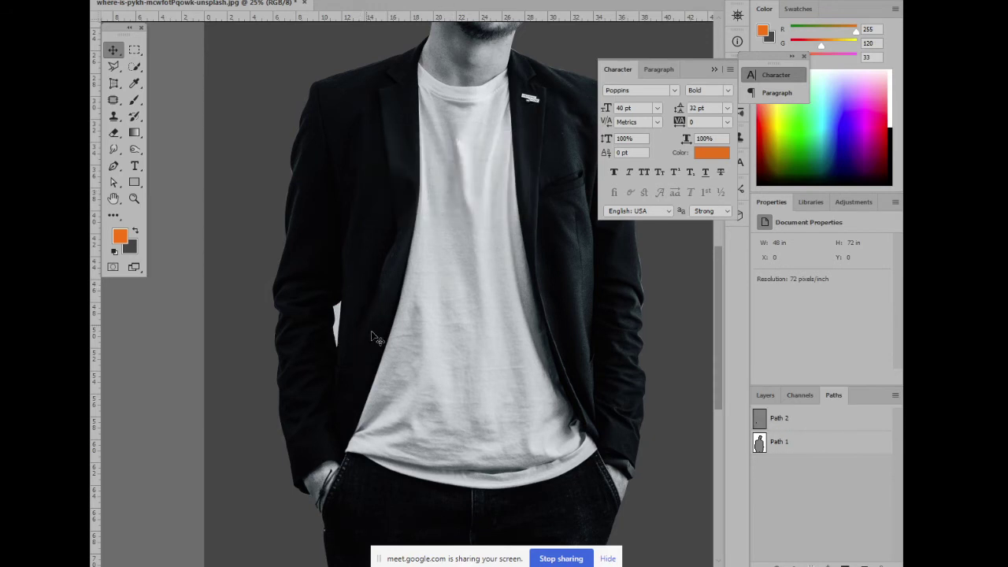
pyautogui.click(760, 420)
pyautogui.keyDown('ctrl'); pyautogui.click(757, 420); pyautogui.keyUp('ctrl')
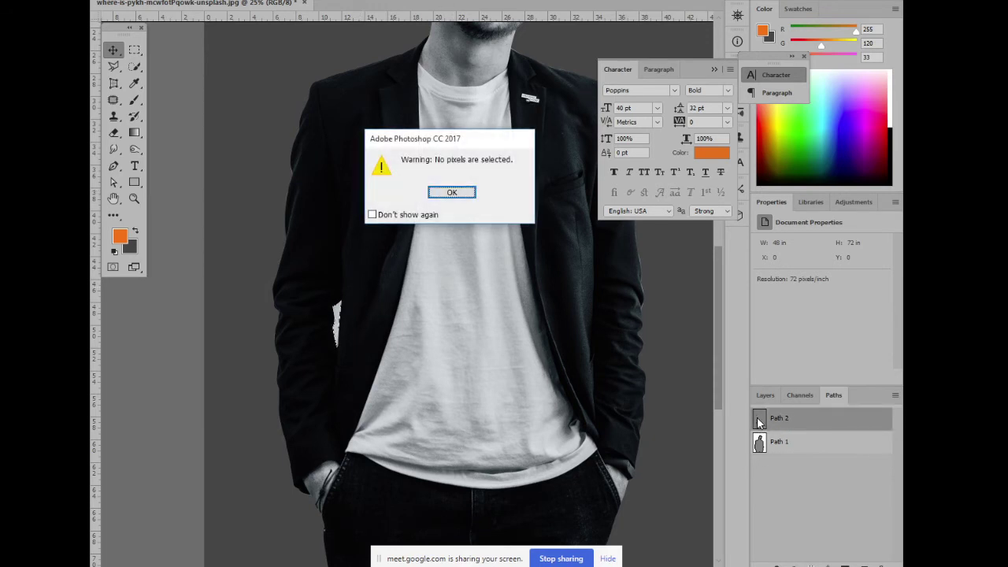
pyautogui.press('Return')
pyautogui.hotkey('ctrl', '-')
pyautogui.hotkey('ctrl', '-')
pyautogui.hotkey('ctrl', '-')
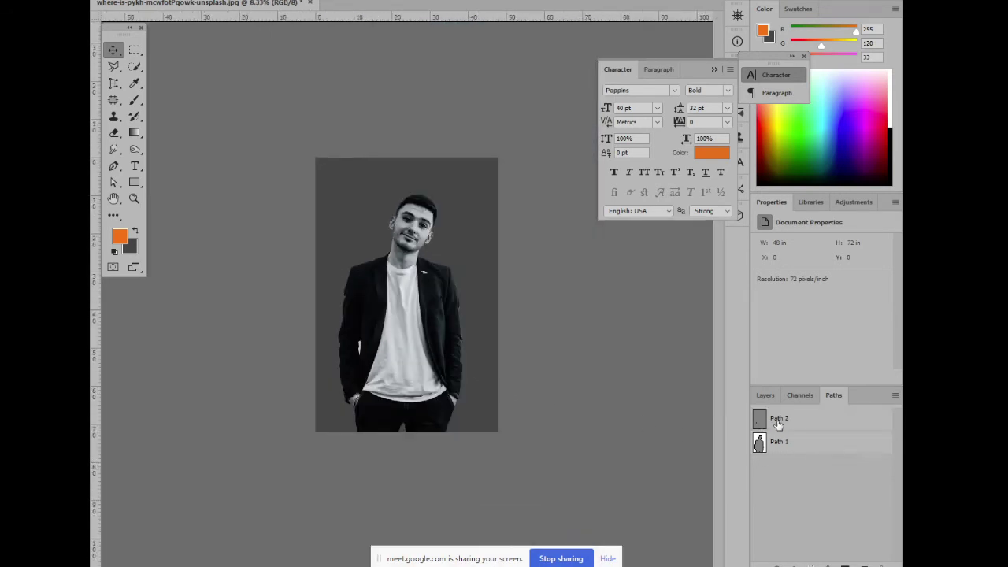
pyautogui.moveTo(759, 418); pyautogui.dragTo(882, 563)
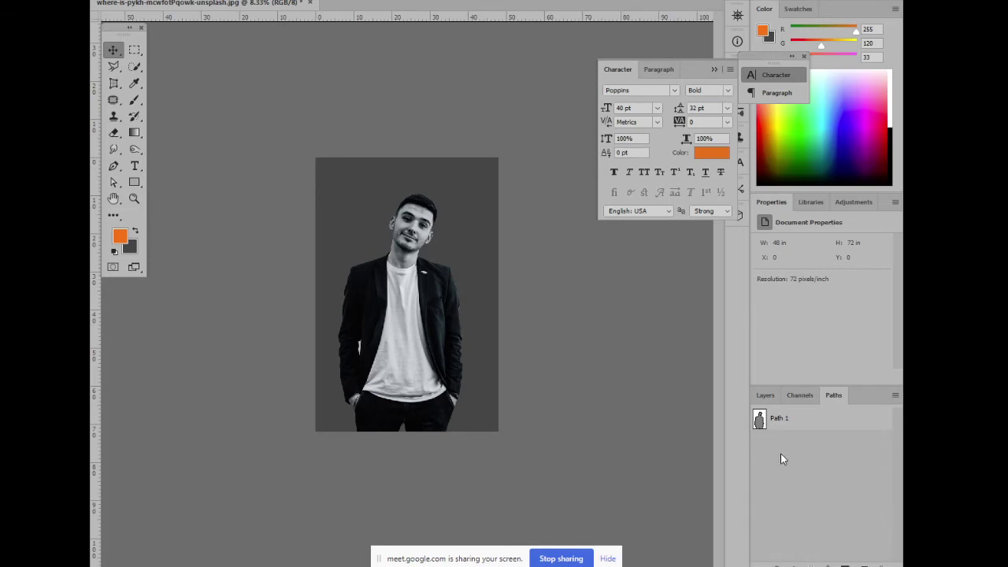
pyautogui.hotkey('ctrl', 'z')
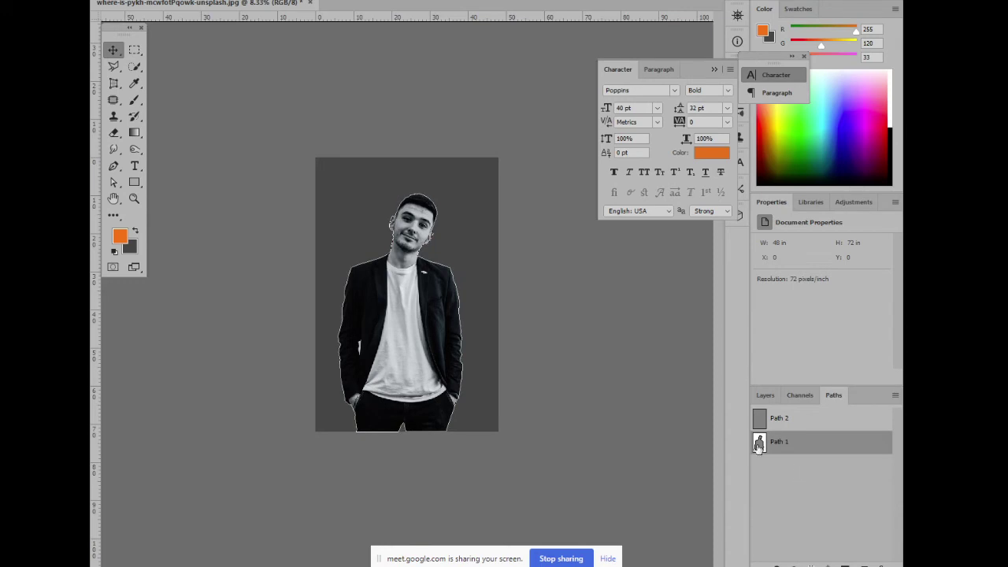
# Zoom in on the gap beside the man's arm with the Pen tool ready
pyautogui.moveTo(758, 443); pyautogui.dragTo(792, 420)
pyautogui.hotkey('ctrl', '+')
pyautogui.hotkey('ctrl', '+')
pyautogui.hotkey('ctrl', '+')
pyautogui.hotkey('ctrl', '+')
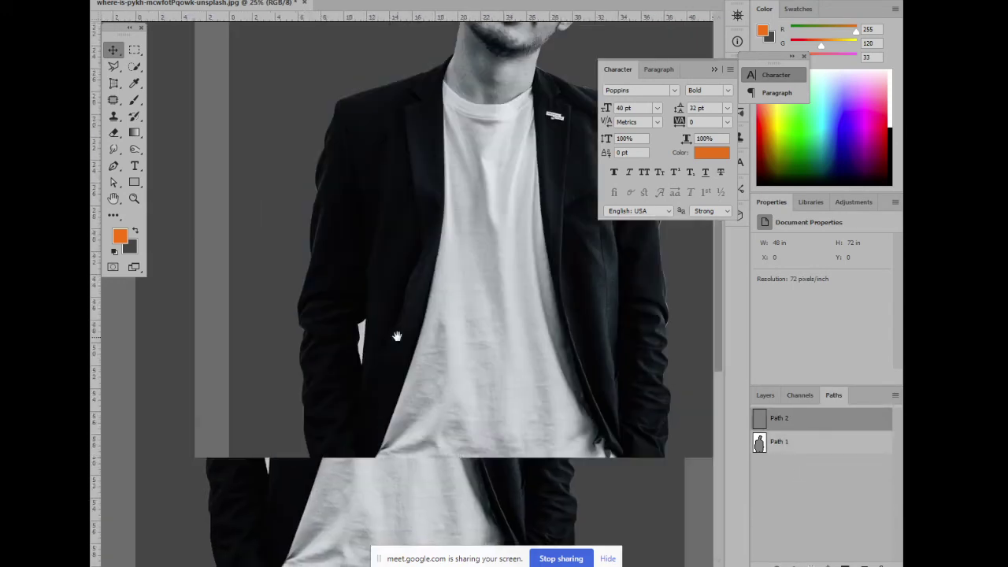
pyautogui.press('p')
pyautogui.hotkey('ctrl', '+')
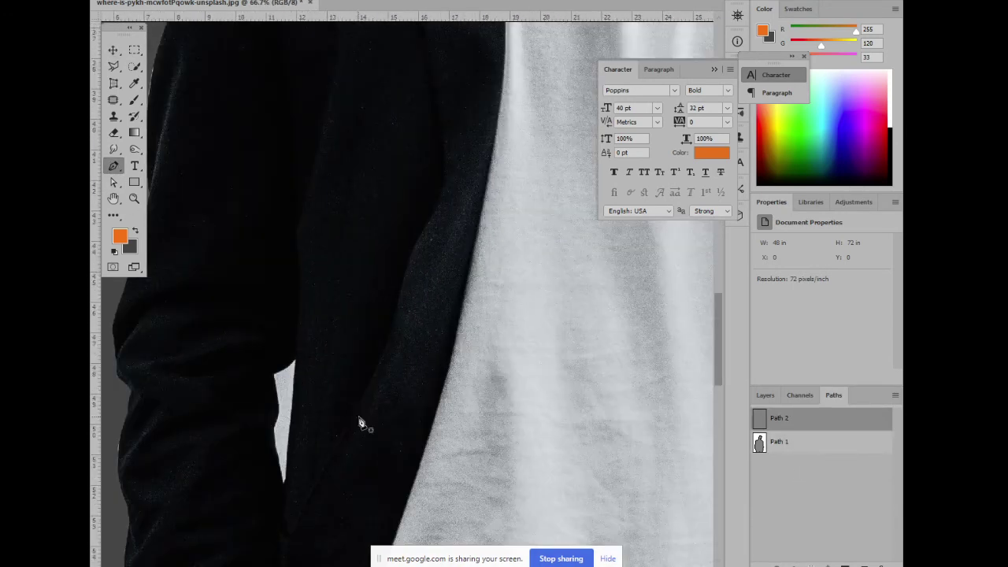
pyautogui.hotkey('ctrl', '+')
# Outline the white arm-jacket gap as a closed pen path
pyautogui.click(369, 398)
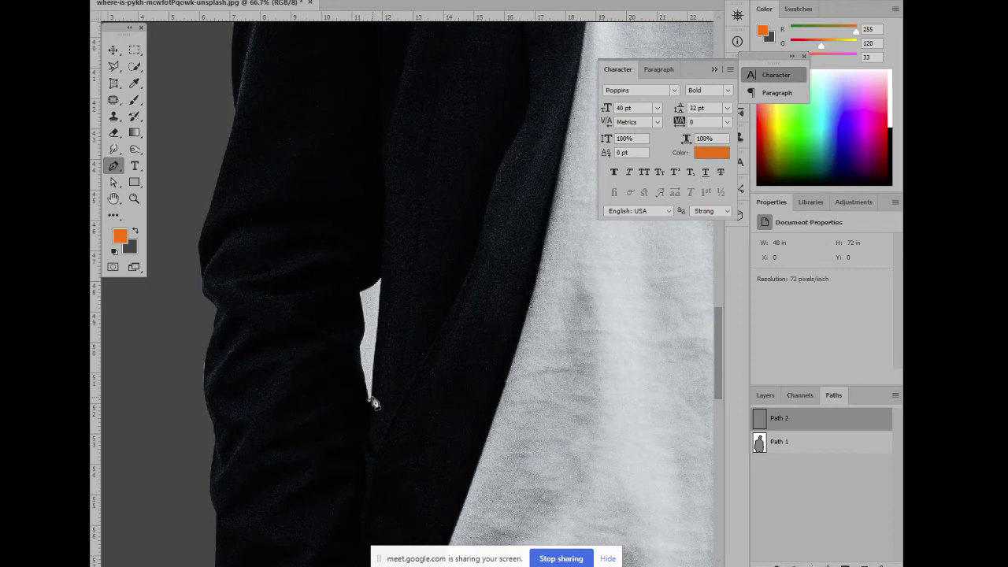
pyautogui.click(381, 278)
pyautogui.click(359, 292)
pyautogui.click(356, 343)
pyautogui.click(368, 399)
# Load the gap path as a selection and bring up the Fill settings
pyautogui.rightClick(375, 320)
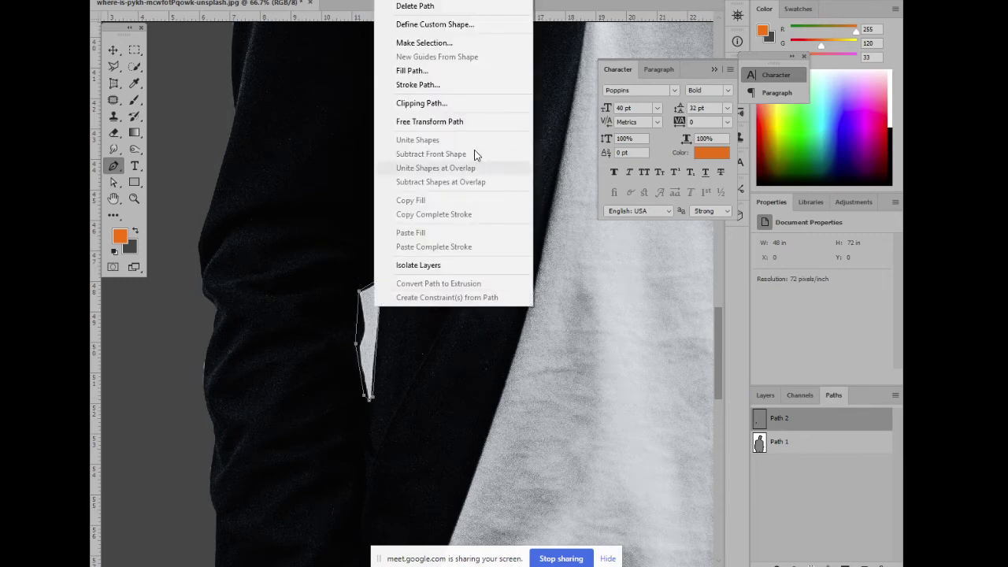
pyautogui.press('Escape')
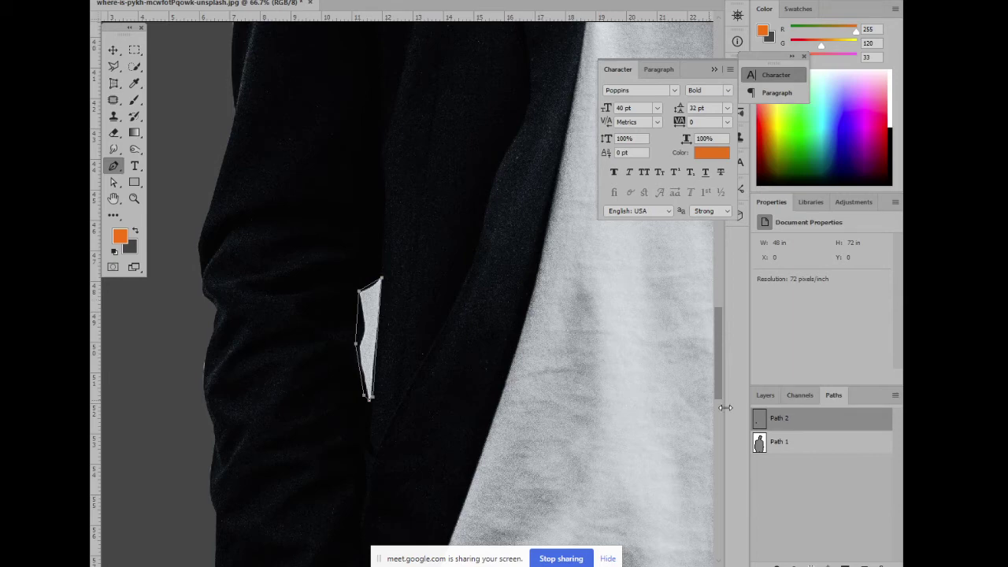
pyautogui.keyDown('ctrl'); pyautogui.click(761, 423); pyautogui.keyUp('ctrl')
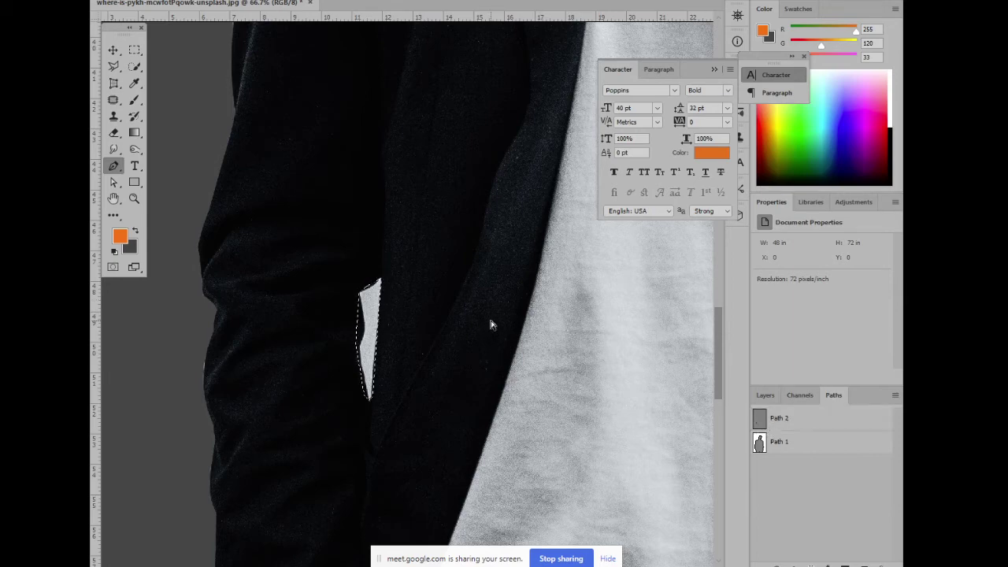
pyautogui.hotkey('ctrl', '-')
pyautogui.hotkey('ctrl', '-')
pyautogui.hotkey('ctrl', '-')
pyautogui.hotkey('shift', 'BackSpace')
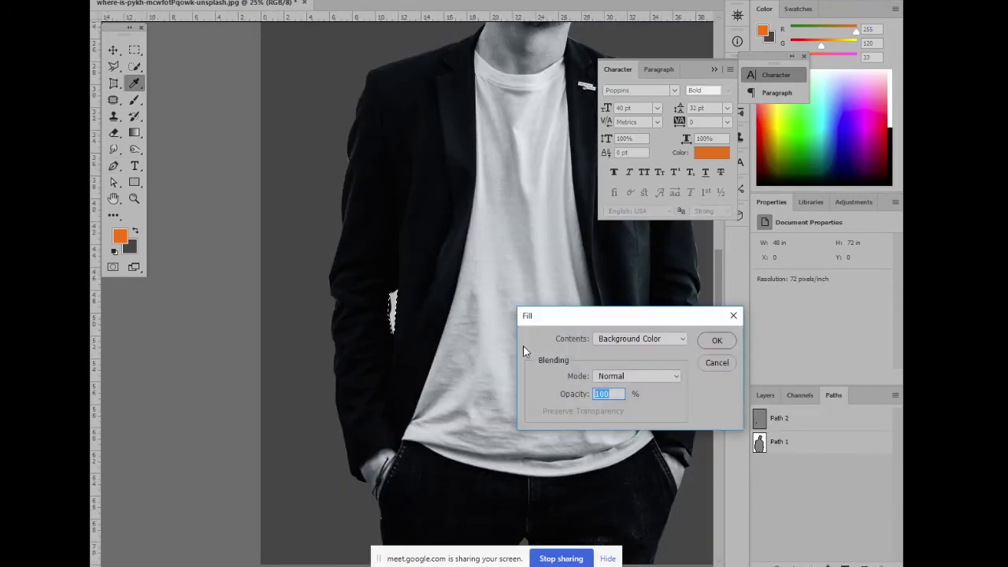
# Cancel the fill, dismiss the locked Background layer warning, and show the Layers list
pyautogui.press('Return')
pyautogui.hotkey('ctrl', '-')
pyautogui.hotkey('ctrl', '-')
pyautogui.hotkey('ctrl', '-')
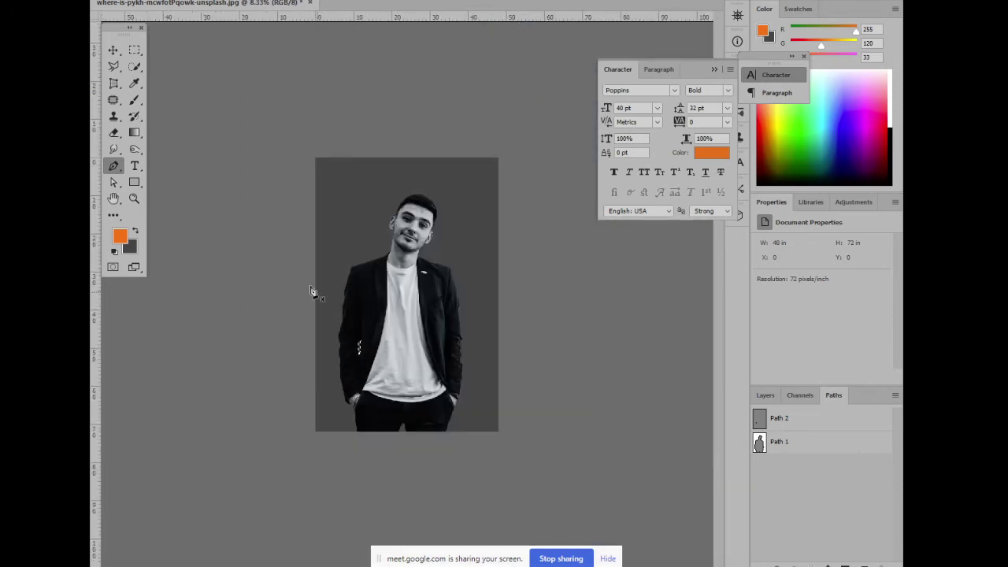
pyautogui.press('v')
pyautogui.moveTo(293, 89); pyautogui.dragTo(542, 272)
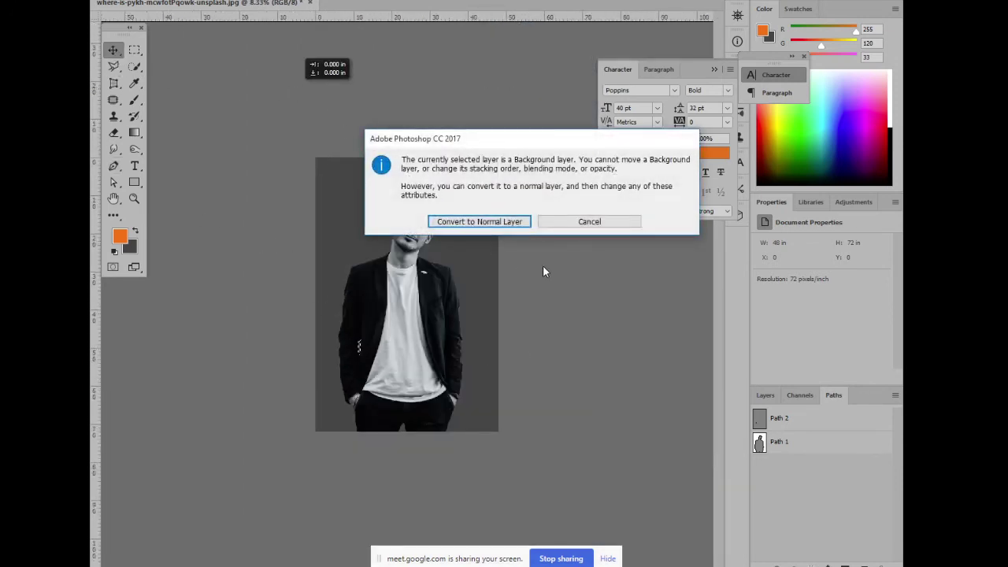
pyautogui.click(575, 223)
pyautogui.click(765, 395)
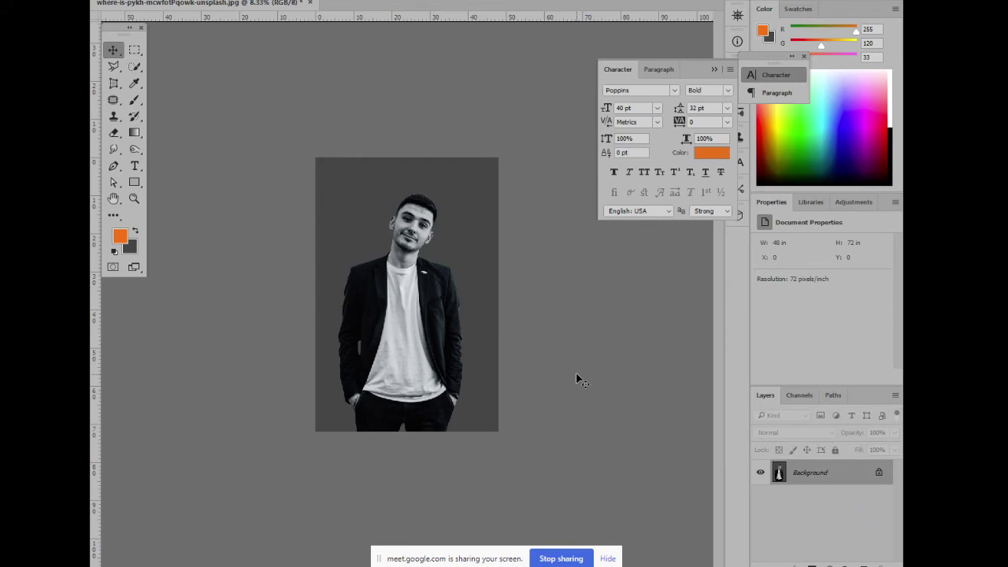
pyautogui.hotkey('ctrl', '+')
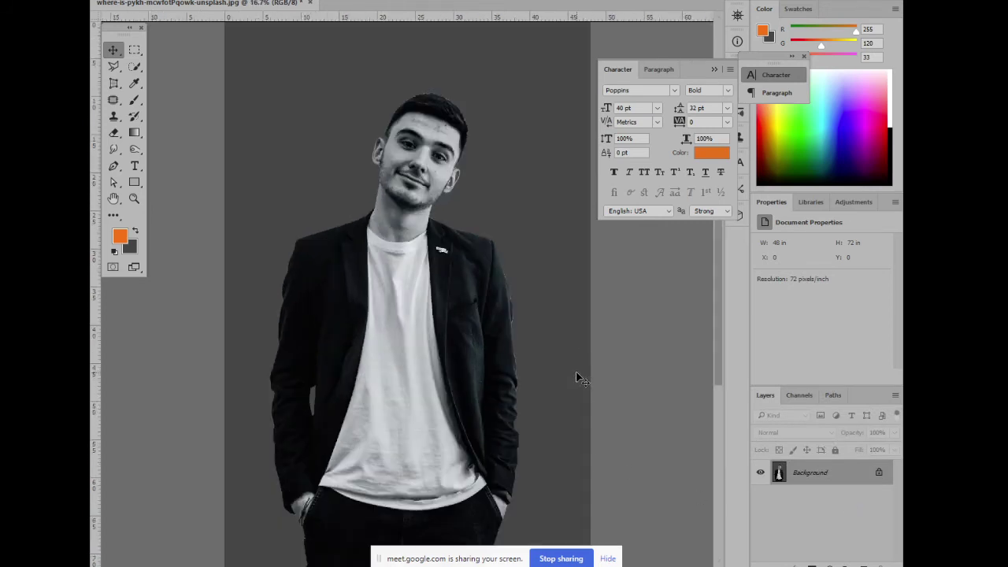
pyautogui.hotkey('ctrl', '+')
pyautogui.hotkey('ctrl', '+')
pyautogui.hotkey('ctrl', '-')
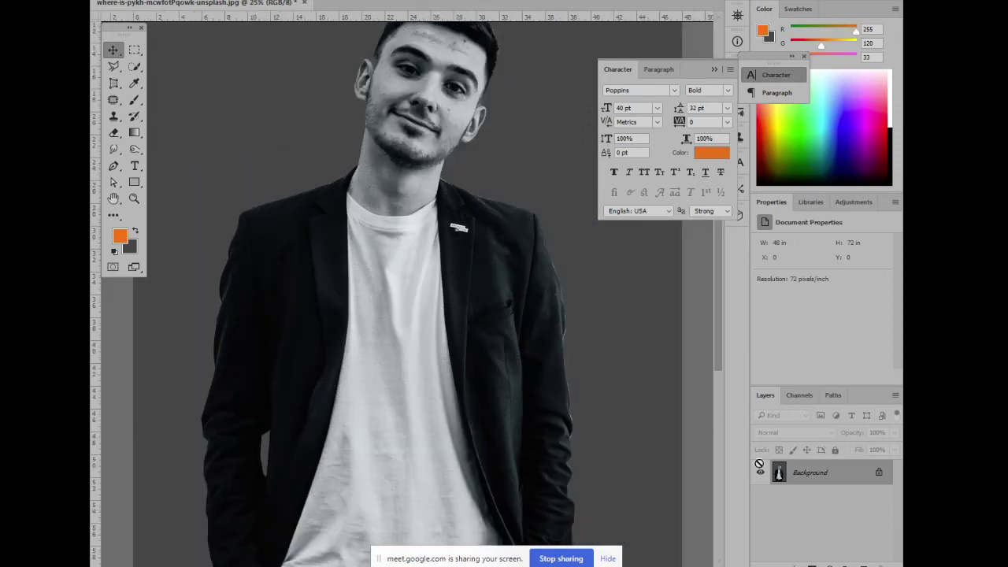
pyautogui.hotkey('ctrl', '-')
pyautogui.hotkey('ctrl', '-')
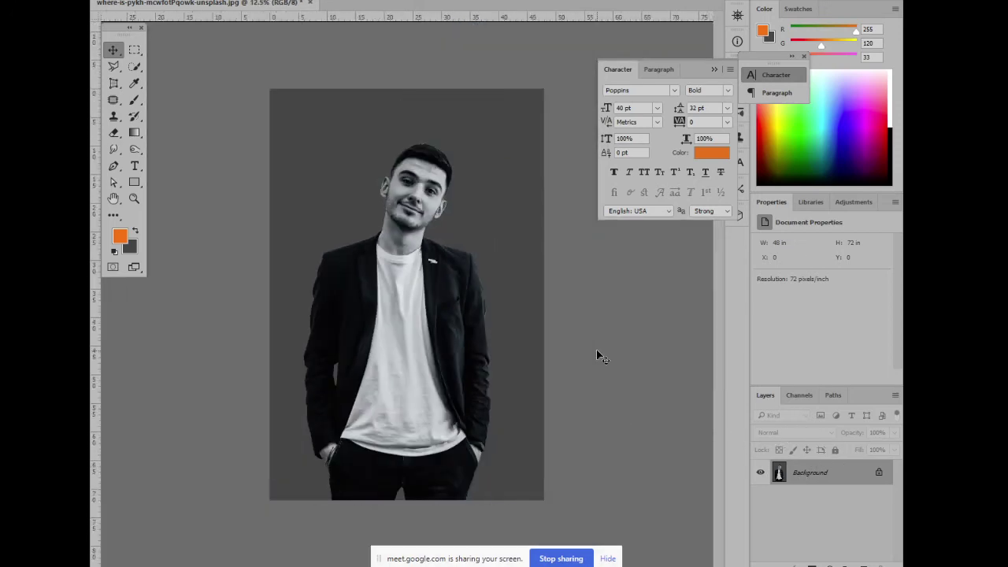
pyautogui.hotkey('ctrl', '+')
pyautogui.hotkey('ctrl', '+')
pyautogui.hotkey('ctrl', '+')
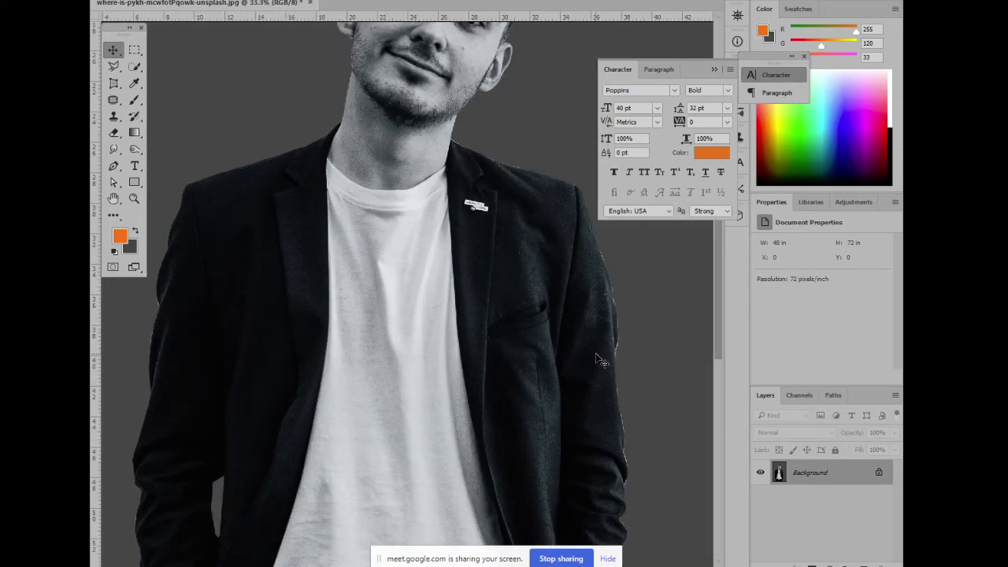
# Load Path 1 as a selection and fill the backdrop around the man with solid orange
pyautogui.hotkey('ctrl', '-')
pyautogui.hotkey('ctrl', '-')
pyautogui.hotkey('ctrl', '-')
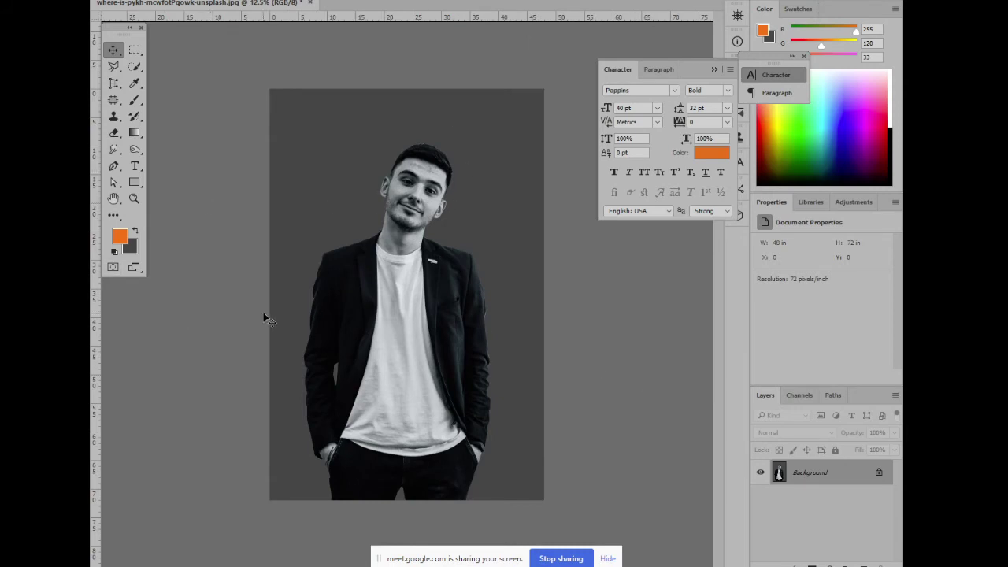
pyautogui.click(833, 396)
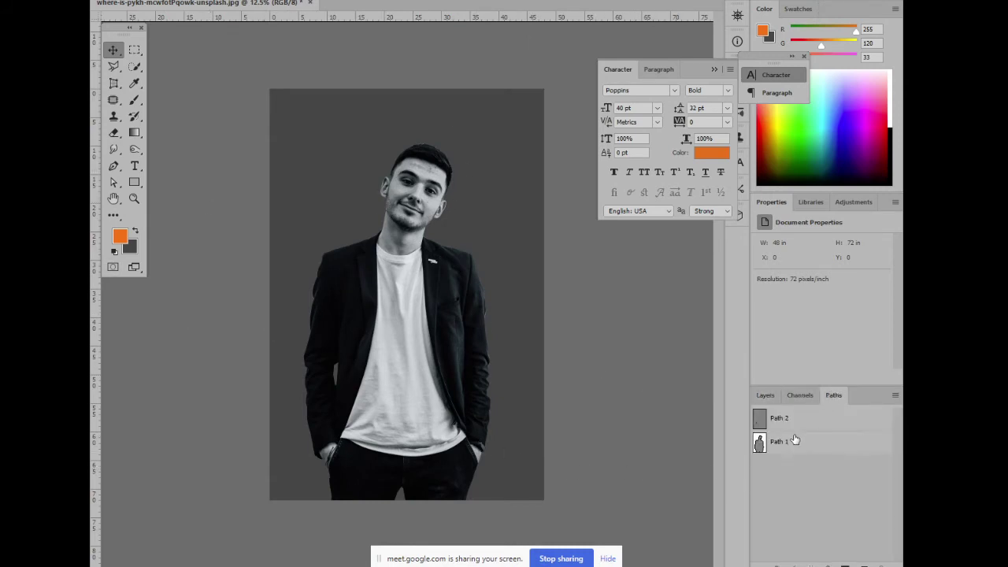
pyautogui.click(768, 443)
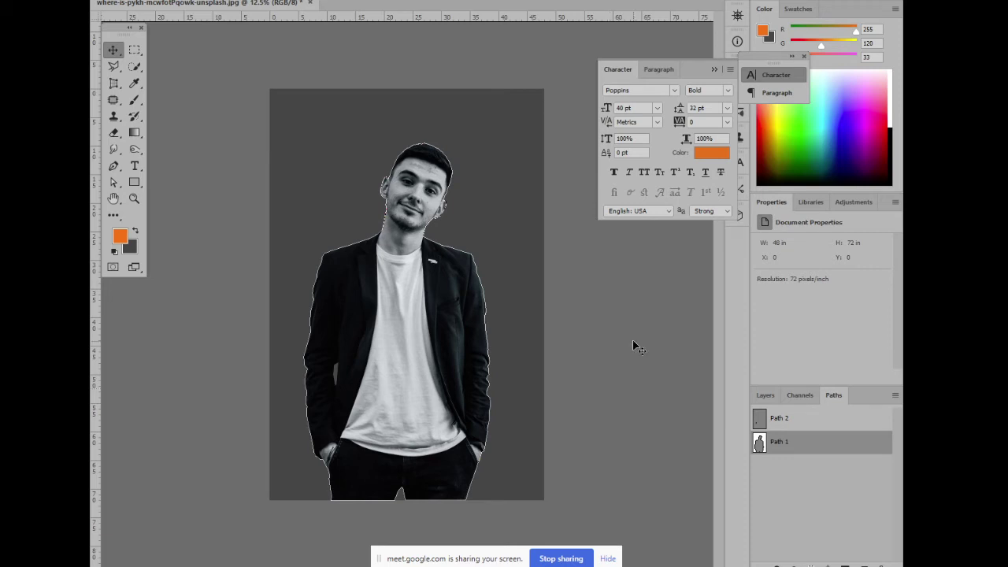
pyautogui.keyDown('ctrl'); pyautogui.click(748, 444); pyautogui.keyUp('ctrl')
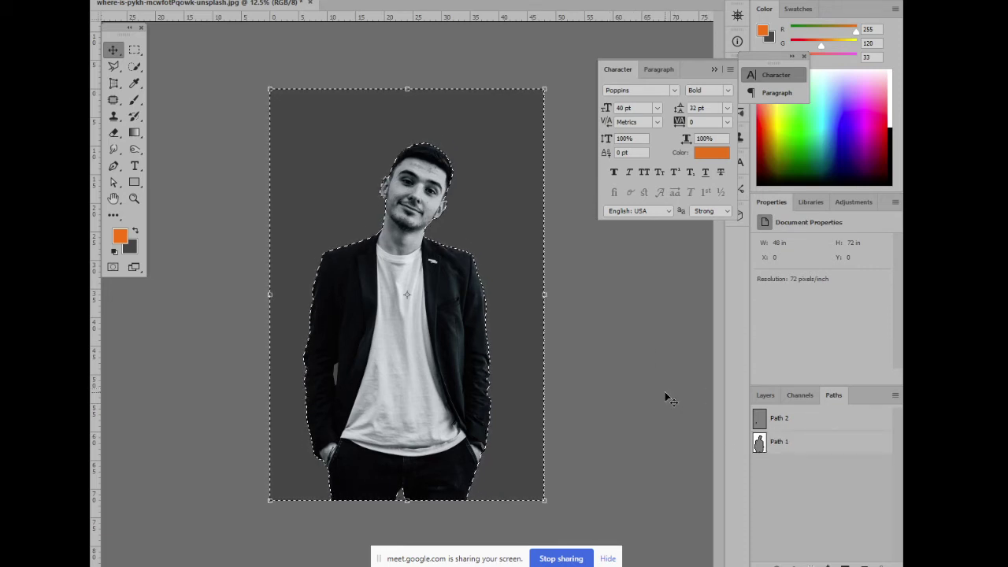
pyautogui.hotkey('alt', 'BackSpace')
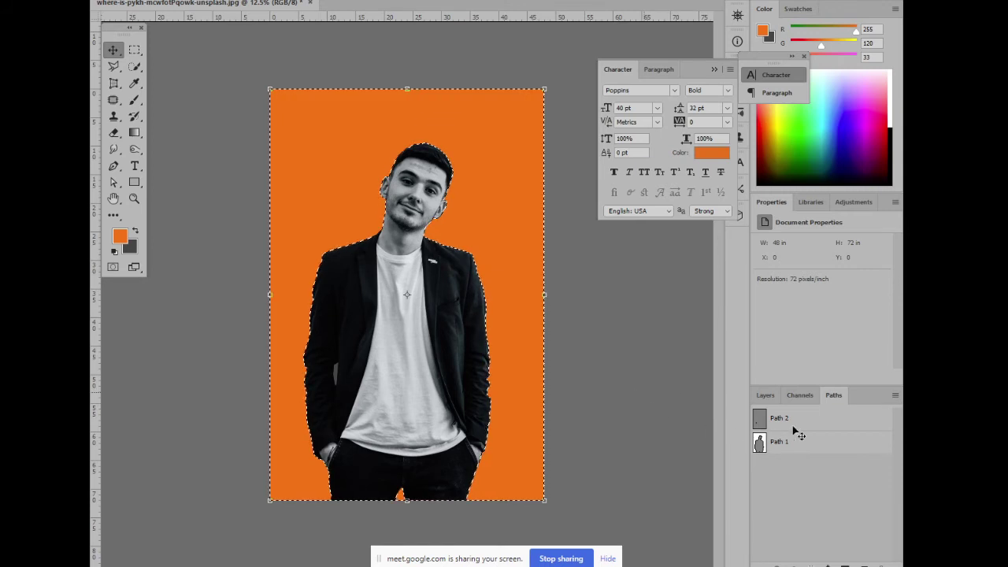
# Deselect, load the Path 2 arm-gap outline as a selection, and open the Fill settings
pyautogui.click(761, 421)
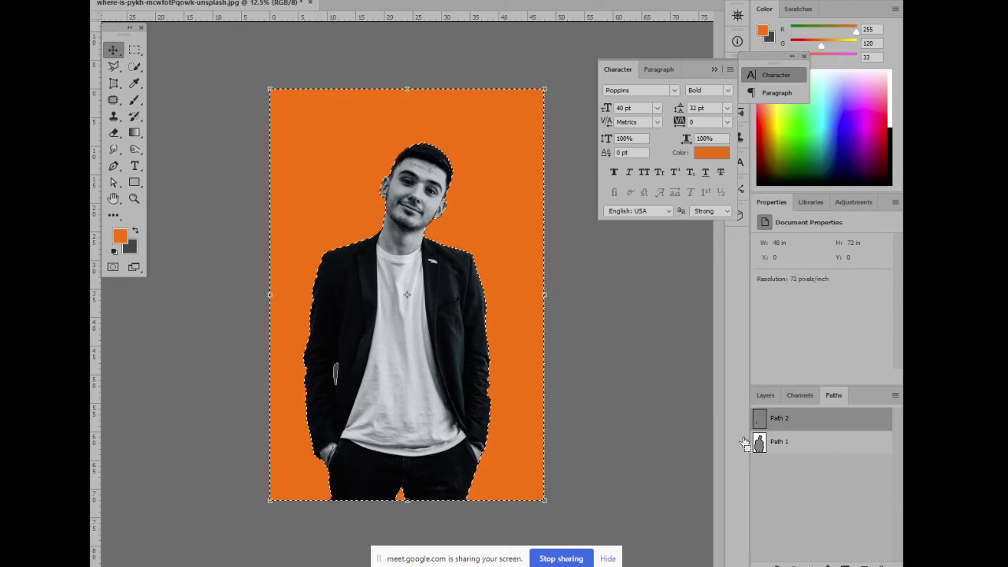
pyautogui.hotkey('ctrl', 'd')
pyautogui.click(758, 435)
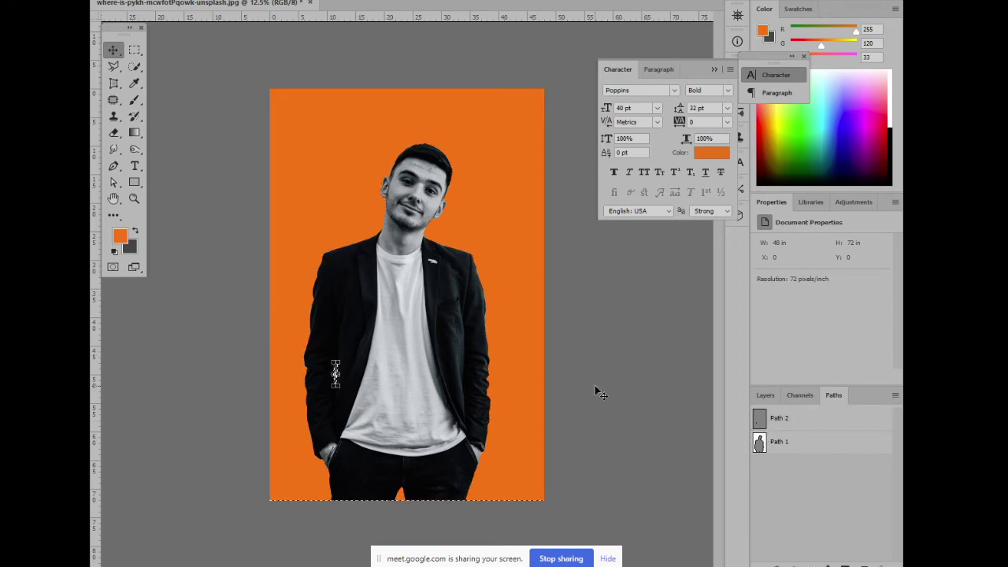
pyautogui.hotkey('shift', 'F5')
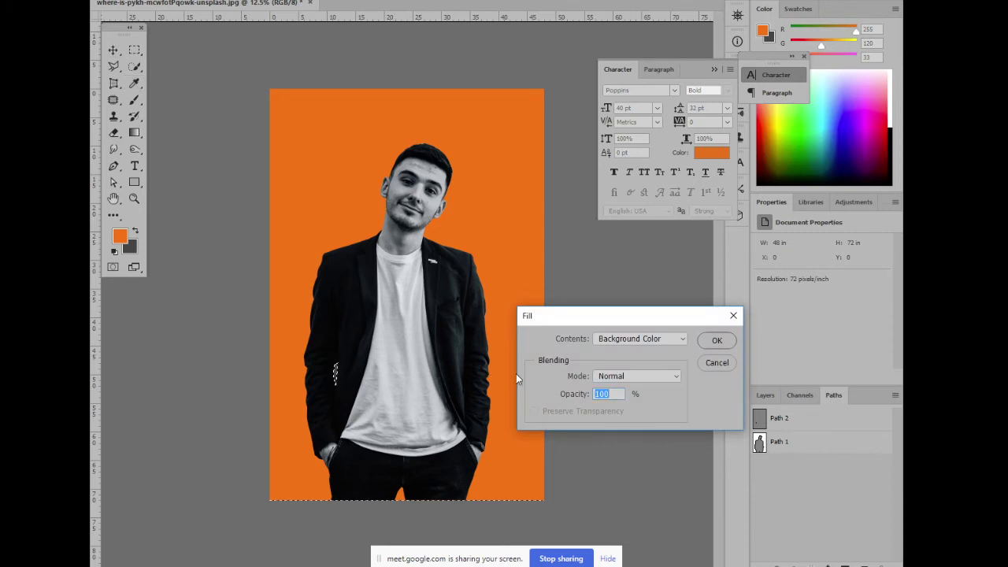
pyautogui.press('Escape')
pyautogui.hotkey('shift', 'F5')
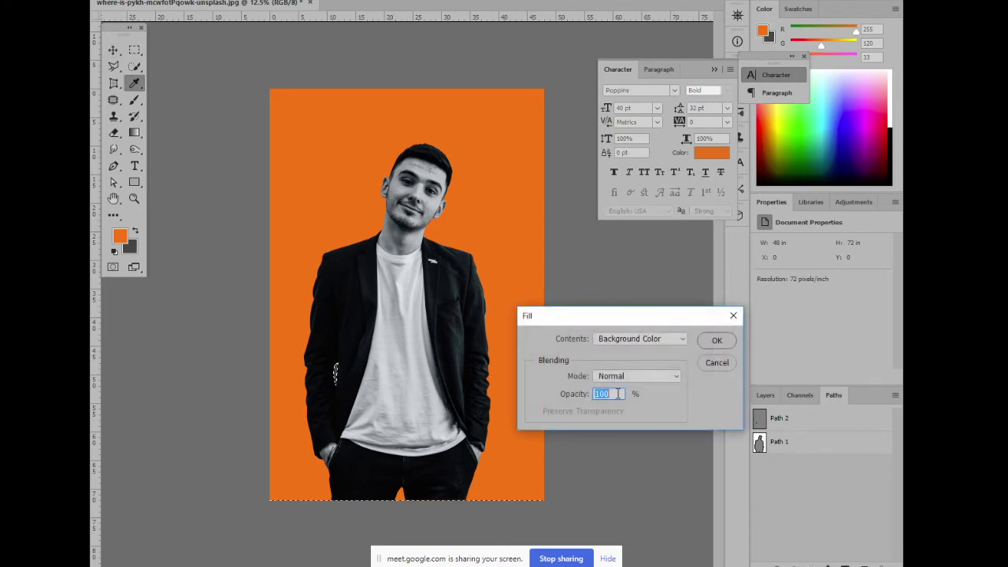
pyautogui.click(679, 340)
pyautogui.click(664, 351)
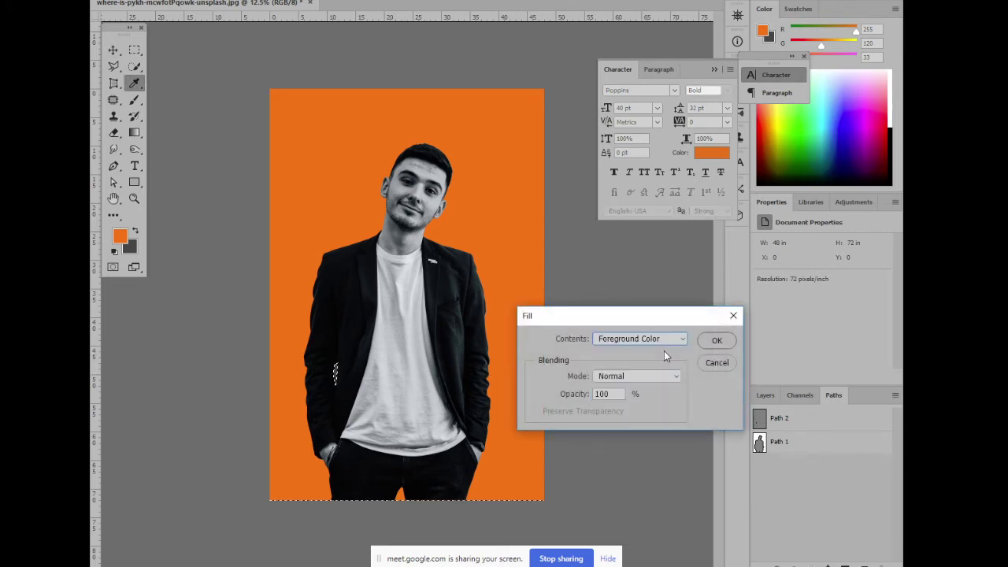
pyautogui.press('Return')
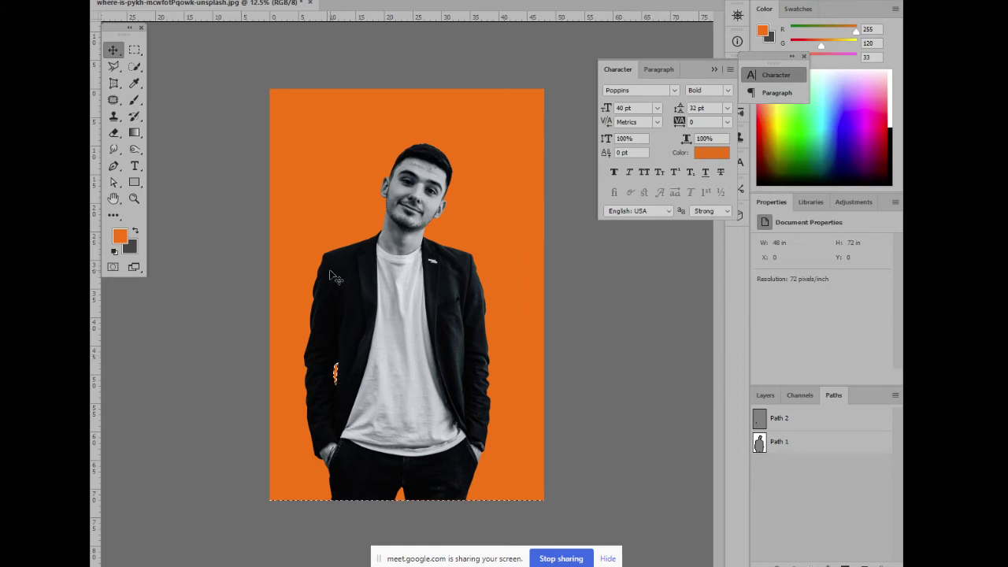
pyautogui.hotkey('ctrl', 'd')
pyautogui.hotkey('ctrl', '+')
pyautogui.hotkey('ctrl', '+')
pyautogui.hotkey('ctrl', '+')
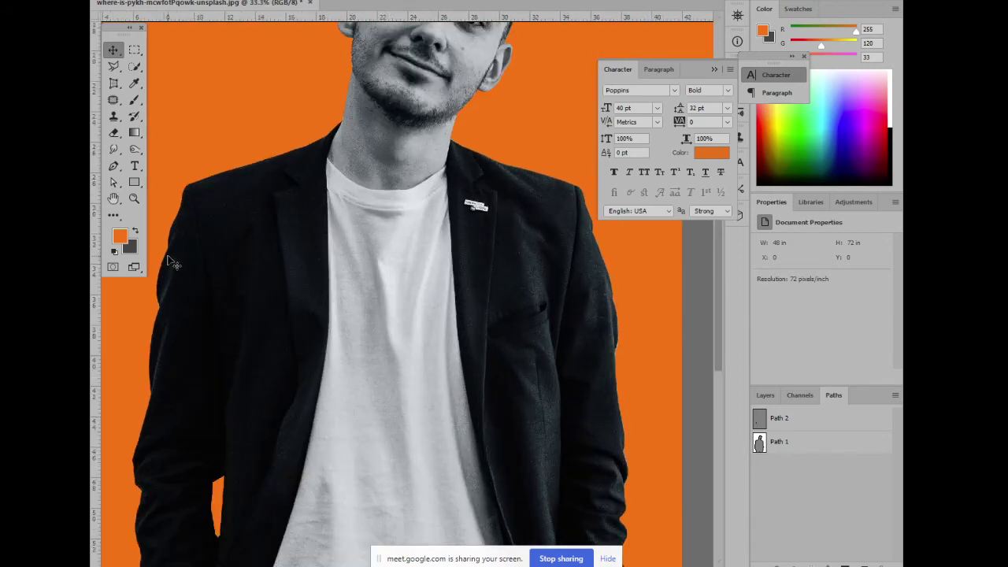
pyautogui.hotkey('ctrl', '+')
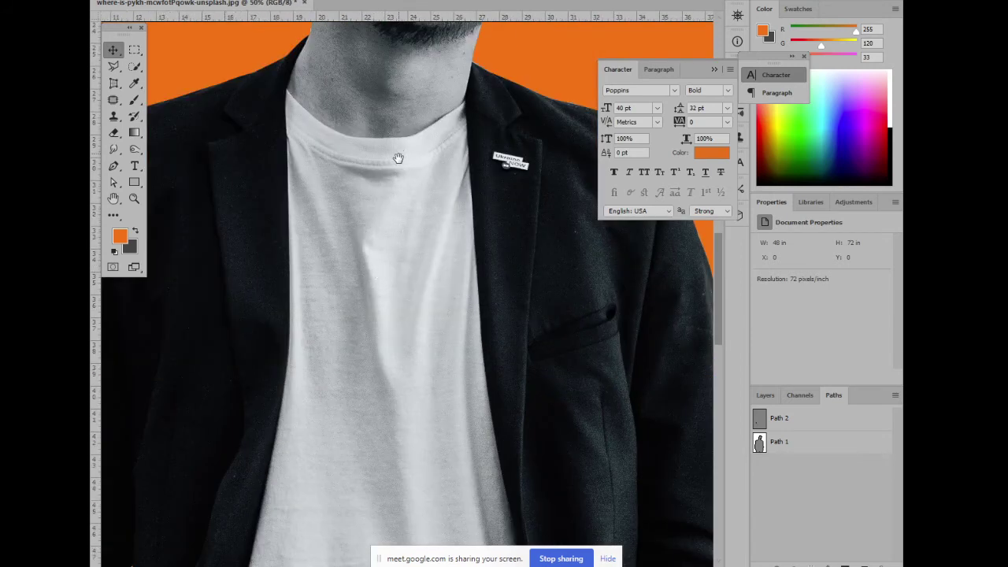
pyautogui.moveTo(396, 158); pyautogui.dragTo(383, 405)
pyautogui.moveTo(405, 194)
pyautogui.mouseDown()
pyautogui.moveTo(349, 257)
pyautogui.moveTo(367, 330)
pyautogui.moveTo(373, 119)
pyautogui.mouseUp()
pyautogui.hotkey('ctrl', '-')
pyautogui.hotkey('ctrl', '-')
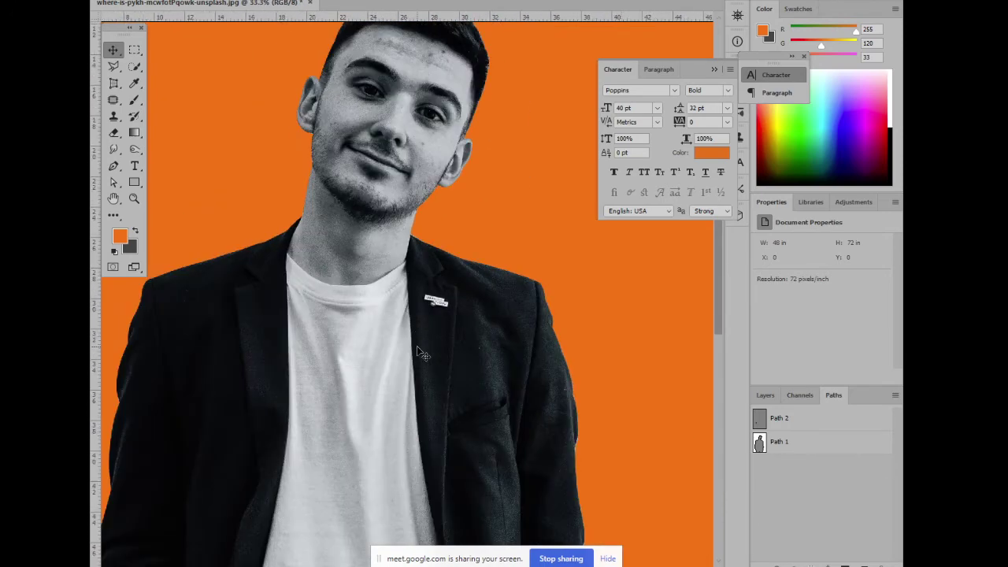
pyautogui.hotkey('ctrl', '-')
pyautogui.hotkey('ctrl', '-')
pyautogui.hotkey('ctrl', '-')
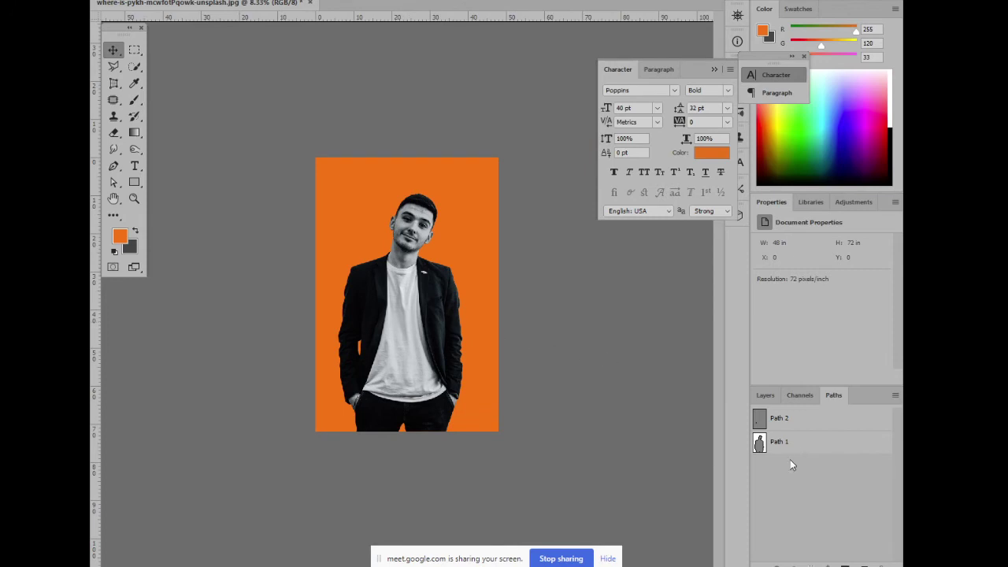
pyautogui.click(761, 399)
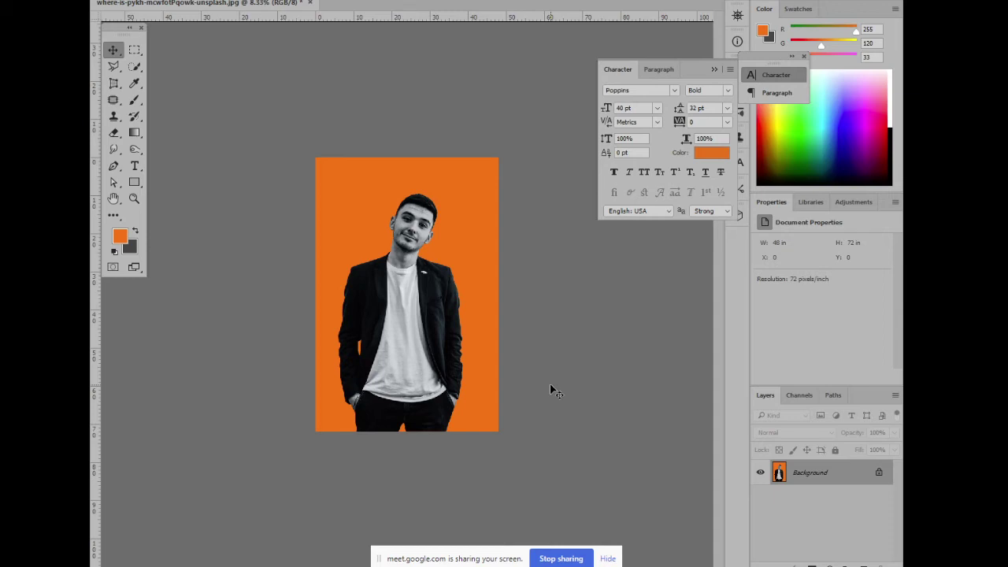
pyautogui.click(832, 396)
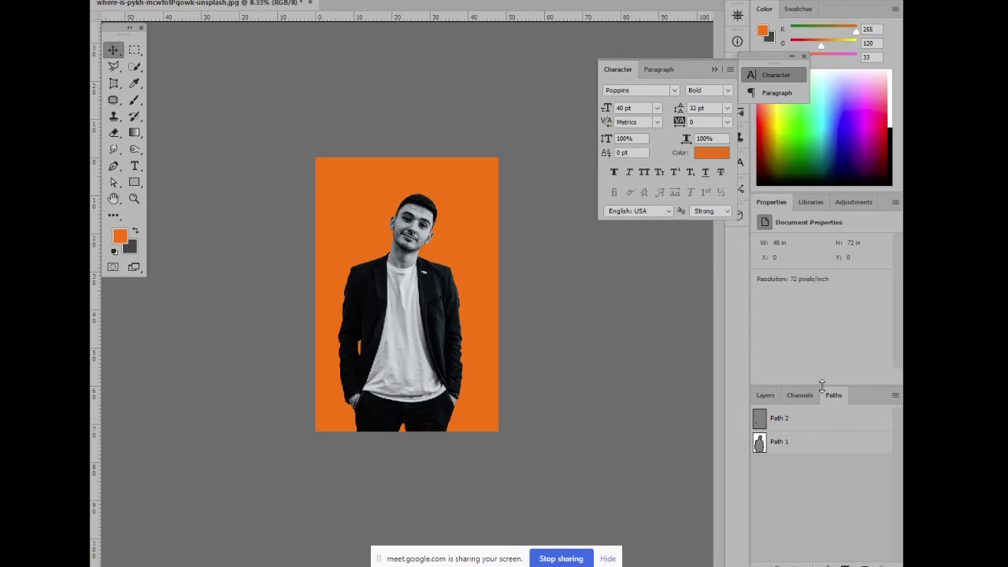
pyautogui.click(761, 400)
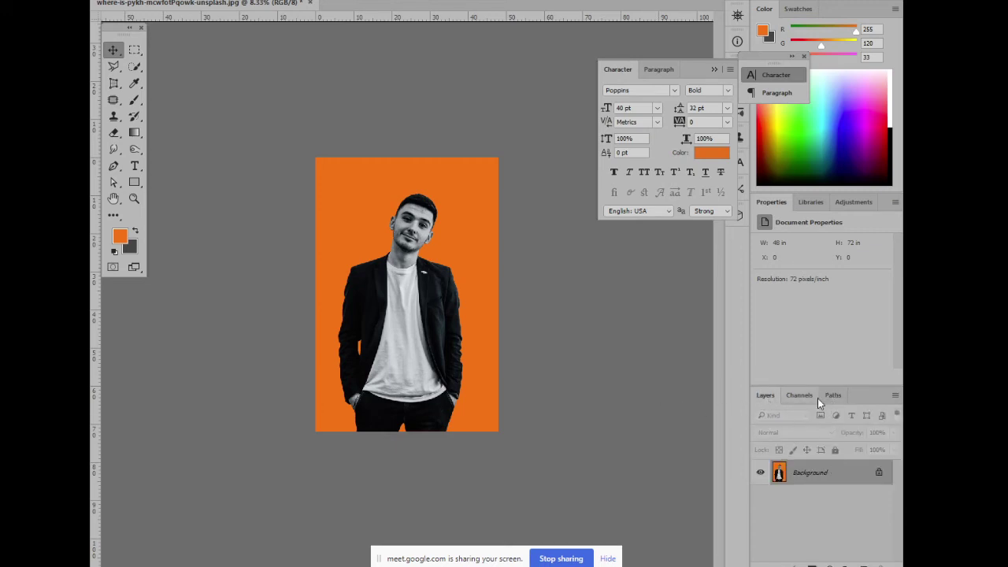
pyautogui.hotkey('ctrl', '+')
pyautogui.hotkey('ctrl', '+')
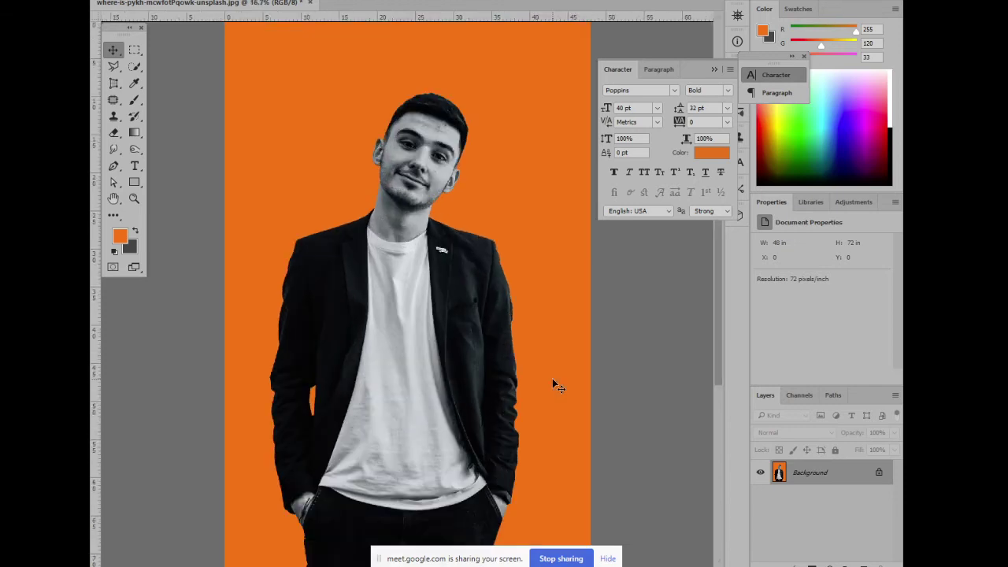
pyautogui.hotkey('ctrl', '-')
pyautogui.hotkey('ctrl', '-')
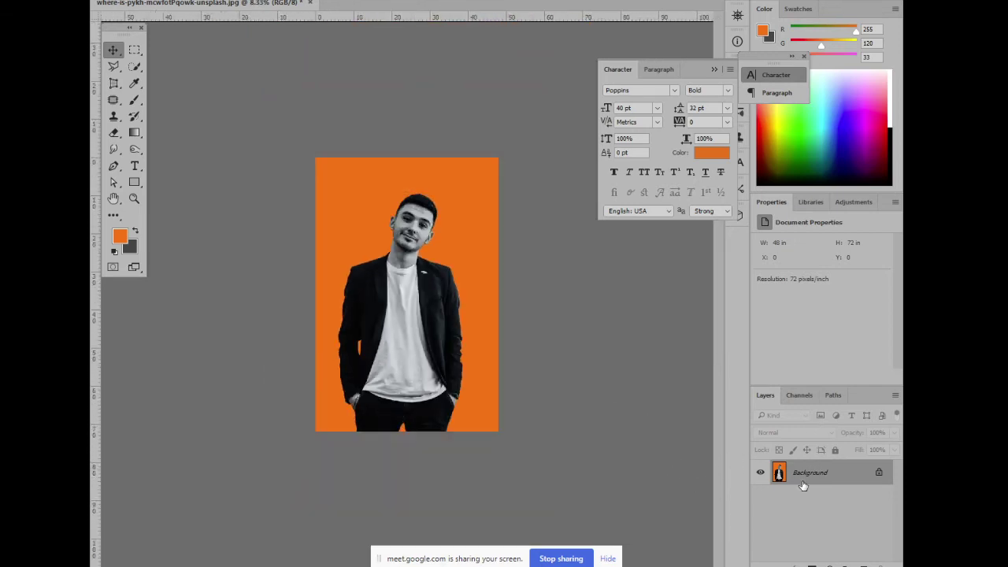
# Convert the Background into Layer 0, check Path 1, then undo the conversion and save
pyautogui.doubleClick(807, 473)
pyautogui.press('Return')
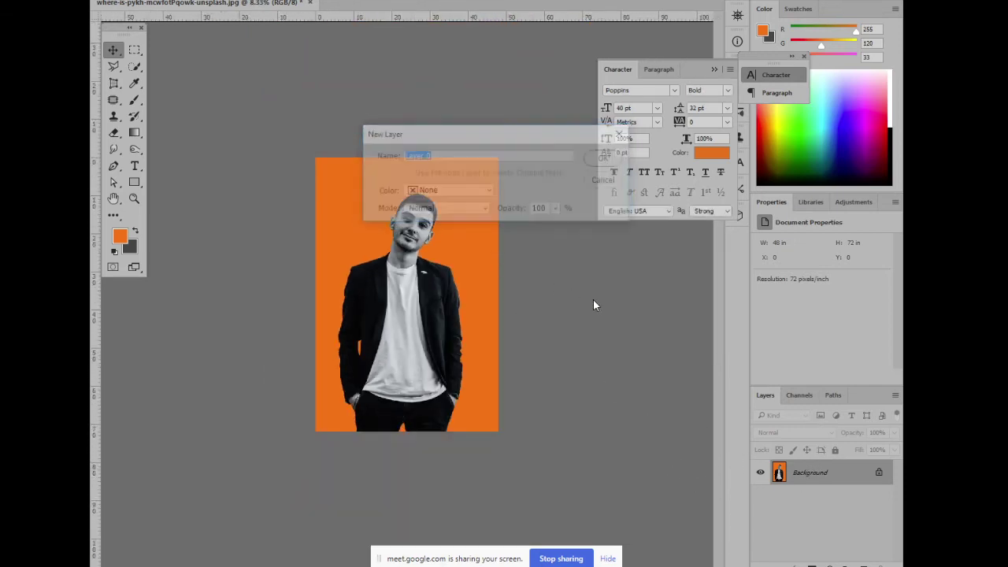
pyautogui.click(829, 395)
pyautogui.click(769, 454)
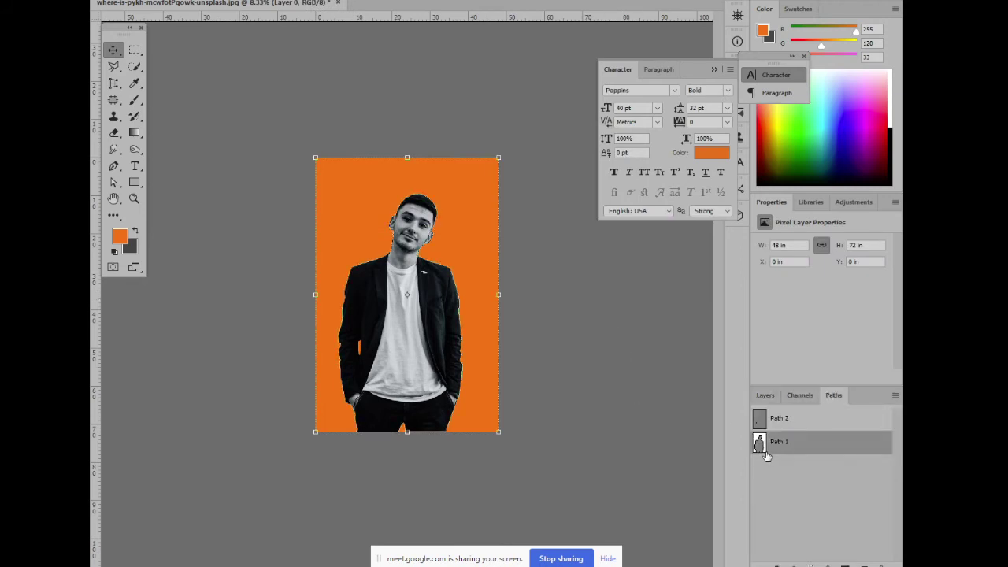
pyautogui.click(561, 381)
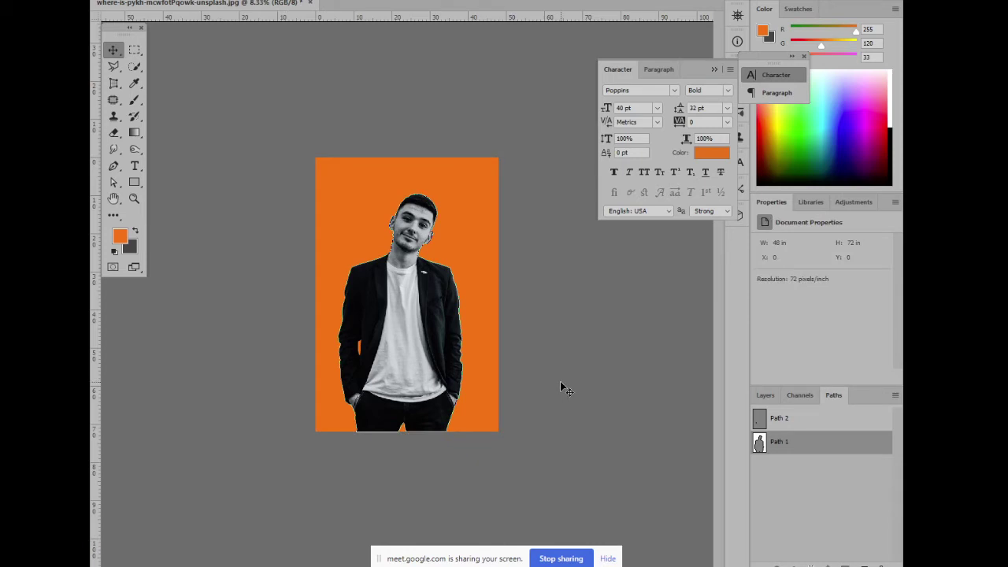
pyautogui.click(755, 396)
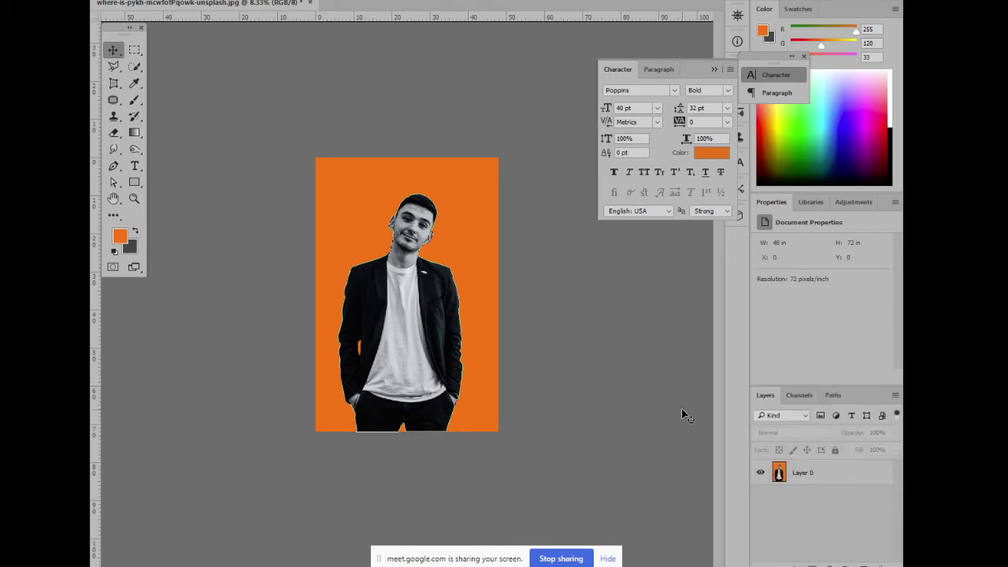
pyautogui.hotkey('ctrl', 'z')
pyautogui.hotkey('ctrl', 's')
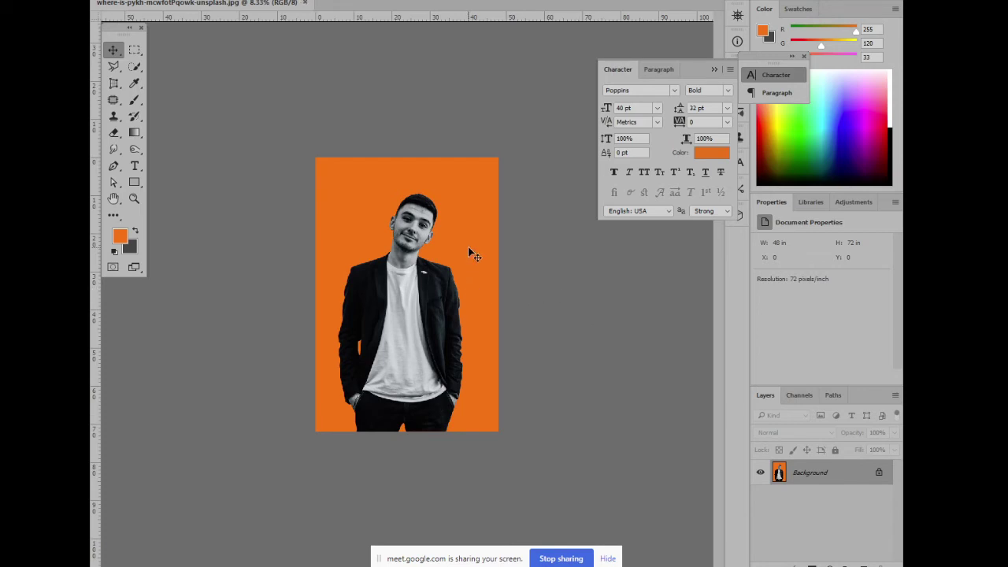
# Zoom and pan around the portrait to inspect the cut-out edges of the head and torso
pyautogui.hotkey('ctrl', '+')
pyautogui.hotkey('ctrl', '+')
pyautogui.hotkey('ctrl', '+')
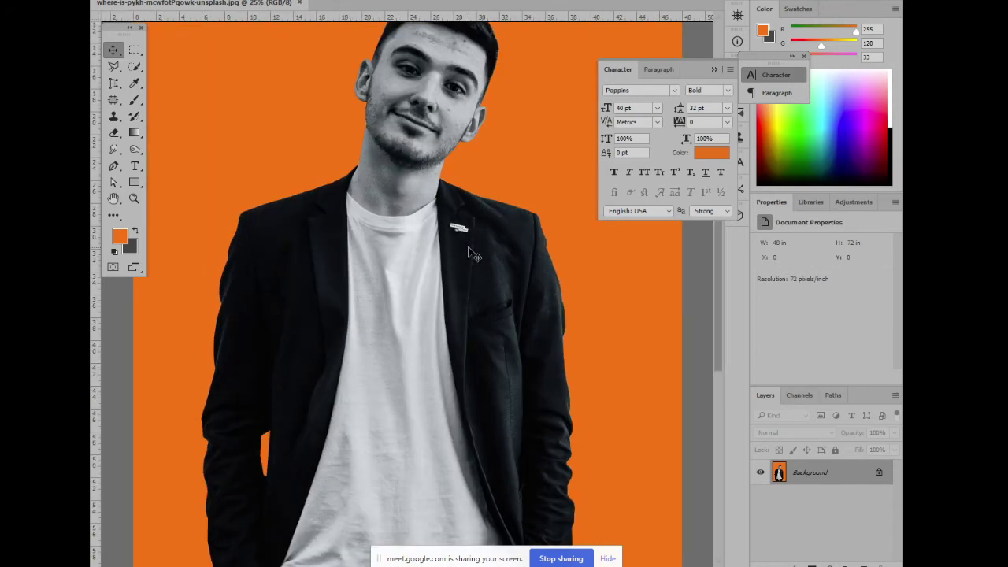
pyautogui.moveTo(471, 253)
pyautogui.mouseDown()
pyautogui.moveTo(437, 270)
pyautogui.moveTo(424, 334)
pyautogui.mouseUp()
pyautogui.hotkey('ctrl', '+')
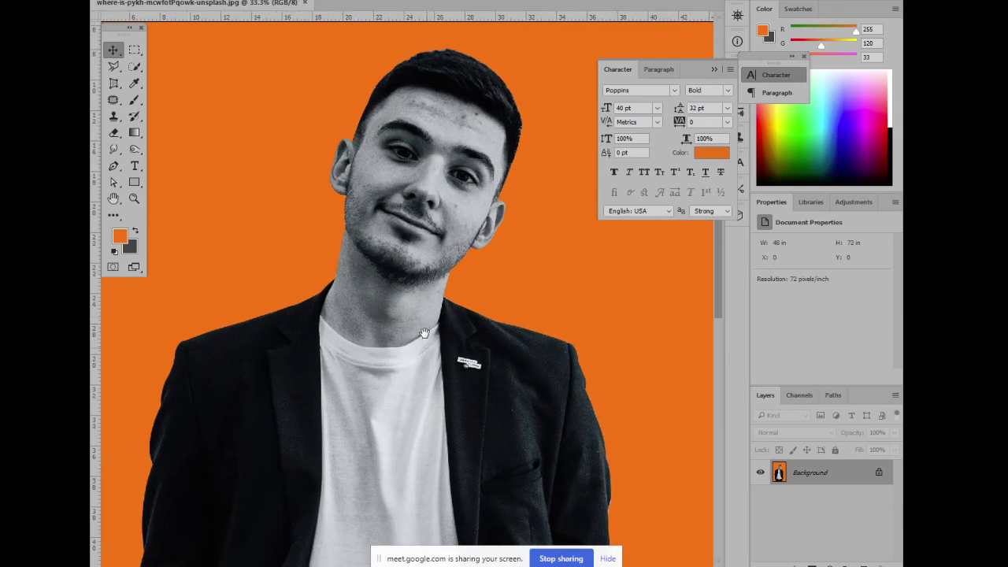
pyautogui.scroll(-3, 430, 367)
pyautogui.moveTo(442, 369); pyautogui.dragTo(439, 218)
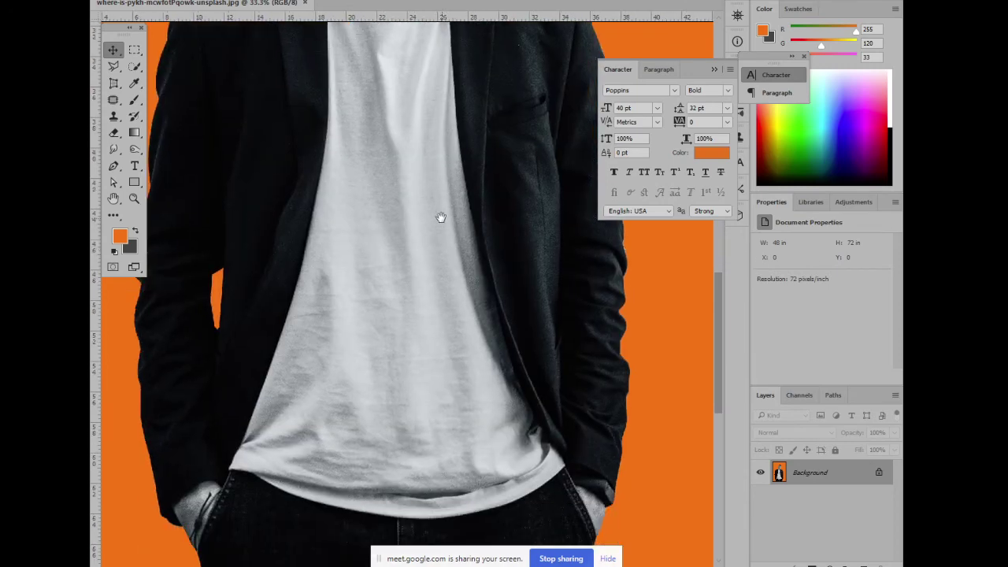
pyautogui.hotkey('ctrl', '-')
pyautogui.moveTo(431, 396); pyautogui.dragTo(431, 372)
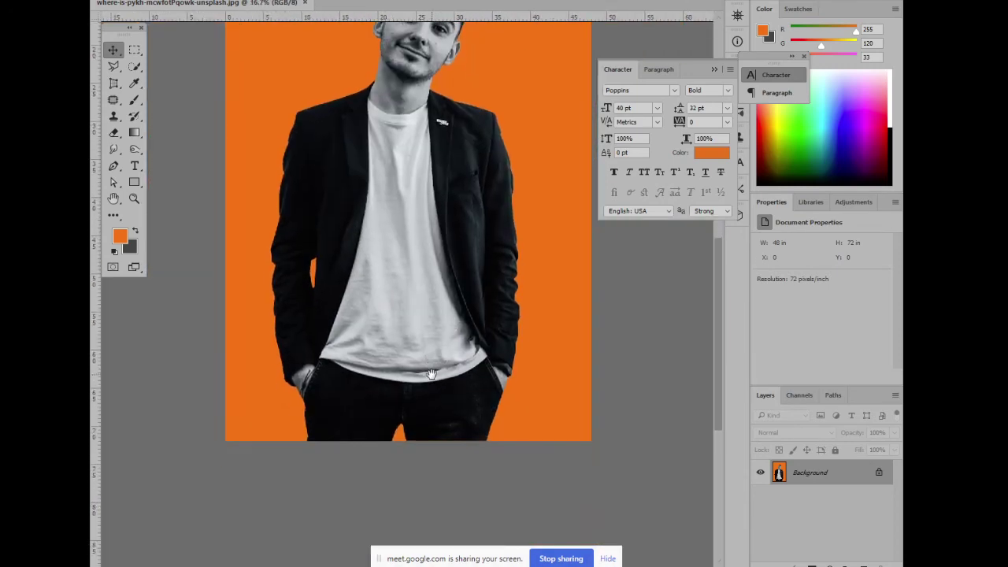
pyautogui.hotkey('ctrl', '+')
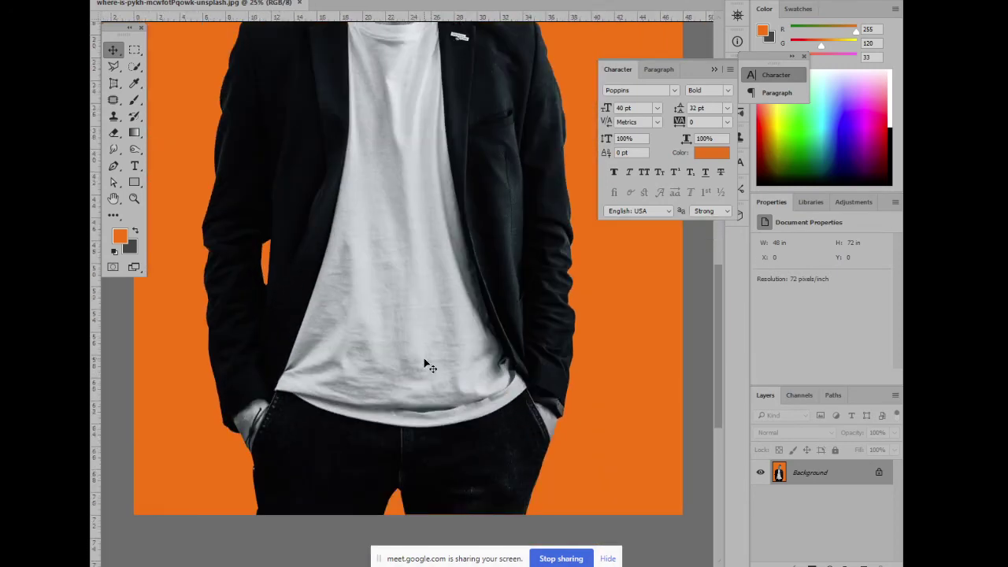
pyautogui.hotkey('ctrl', '-')
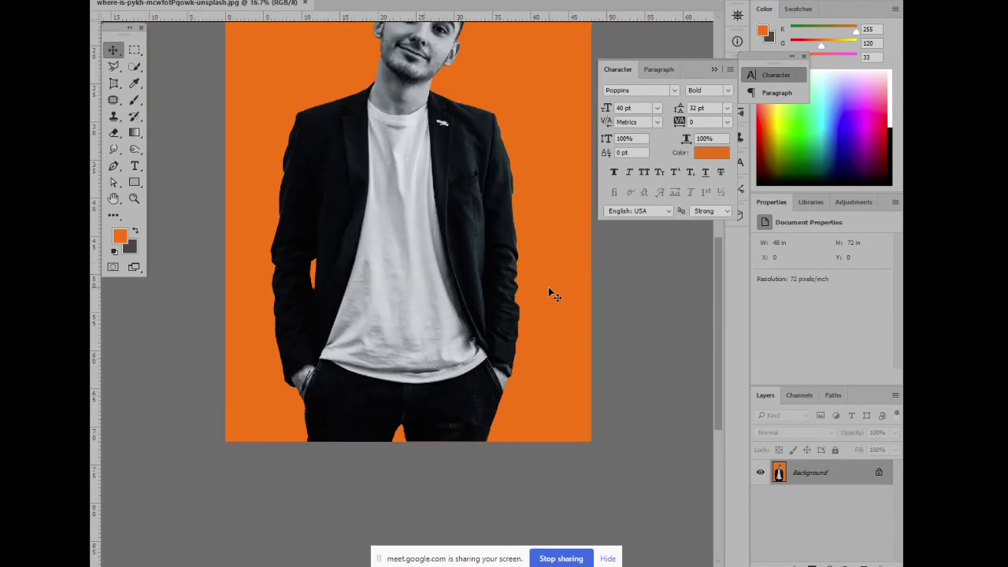
pyautogui.hotkey('ctrl', '-')
pyautogui.hotkey('ctrl', '+')
pyautogui.hotkey('ctrl', '+')
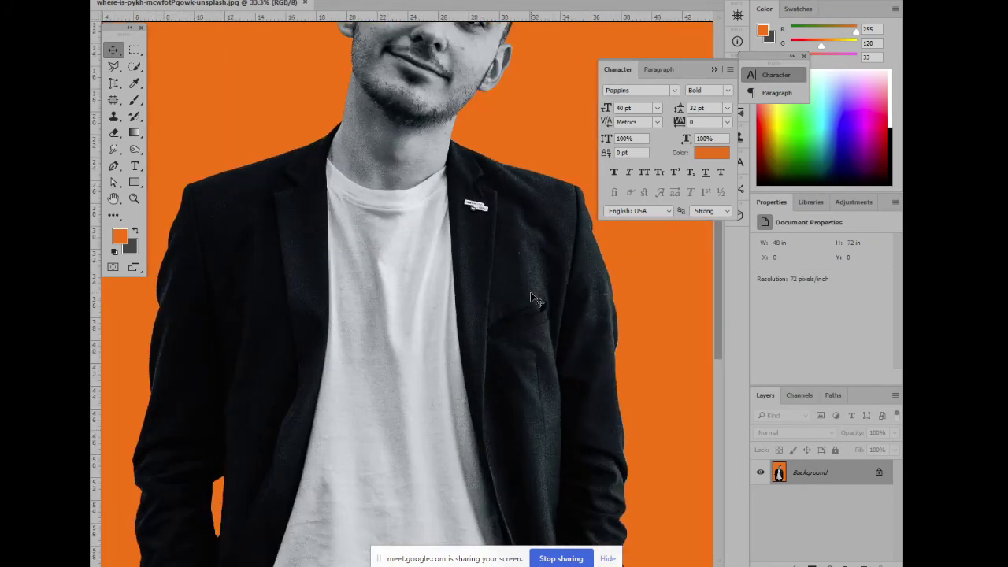
pyautogui.hotkey('ctrl', '-')
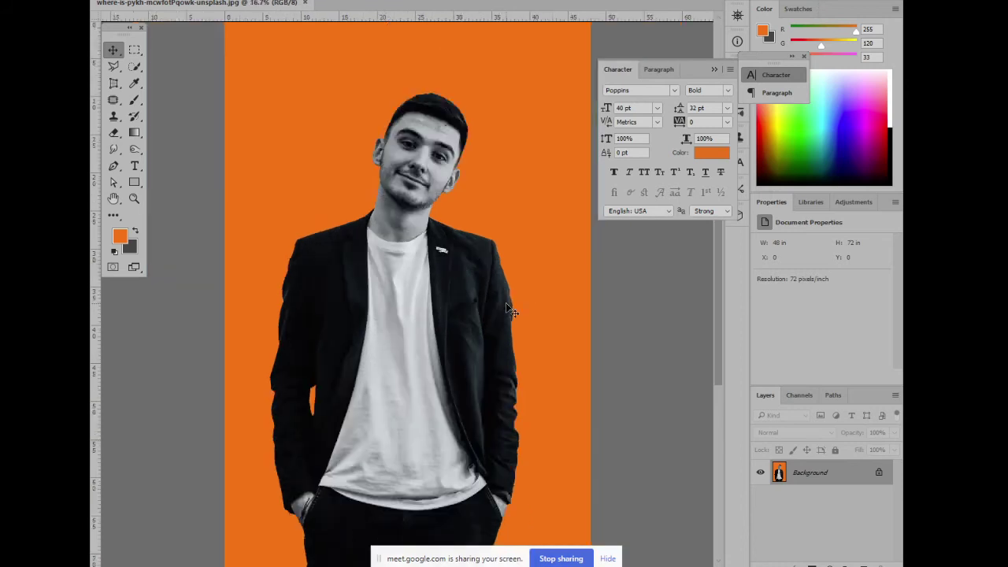
pyautogui.hotkey('ctrl', '-')
# Load the Path 2 arm-gap outline as a selection and open Fill, checking the Contents list
pyautogui.click(833, 396)
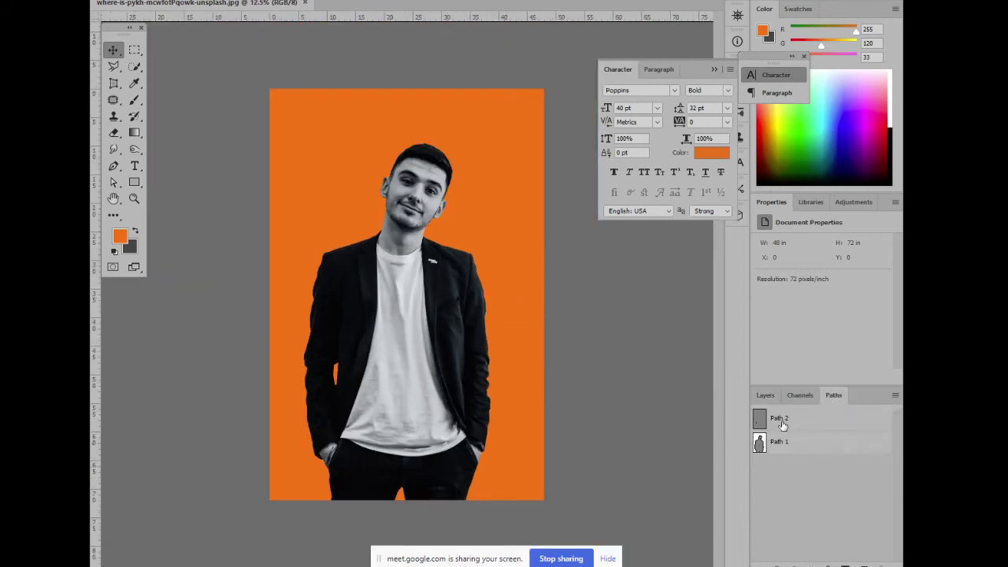
pyautogui.click(778, 424)
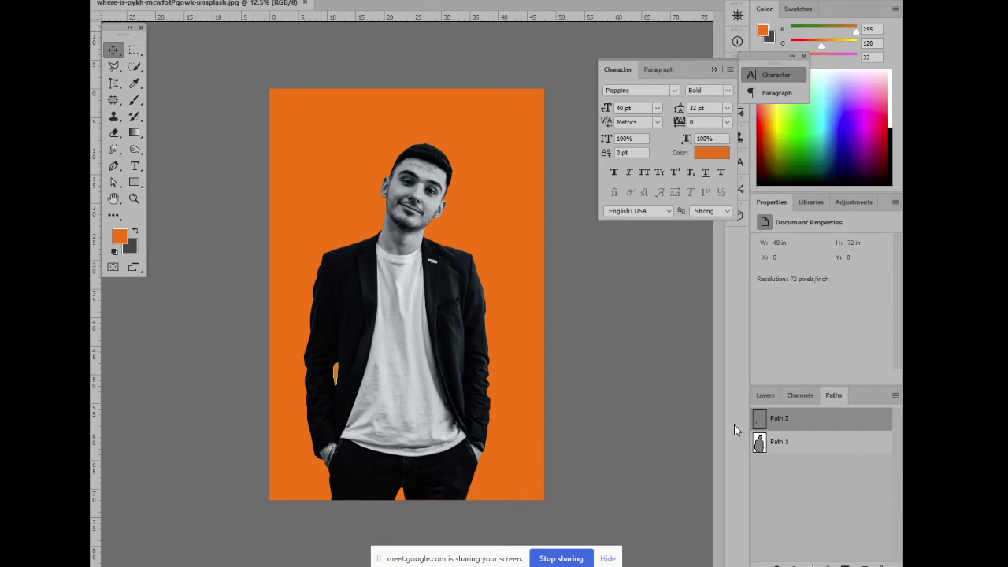
pyautogui.hotkey('ctrl', 'z')
pyautogui.hotkey('ctrl', 'shift', 'z')
pyautogui.keyDown('ctrl'); pyautogui.click(761, 420); pyautogui.keyUp('ctrl')
pyautogui.hotkey('shift', 'F5')
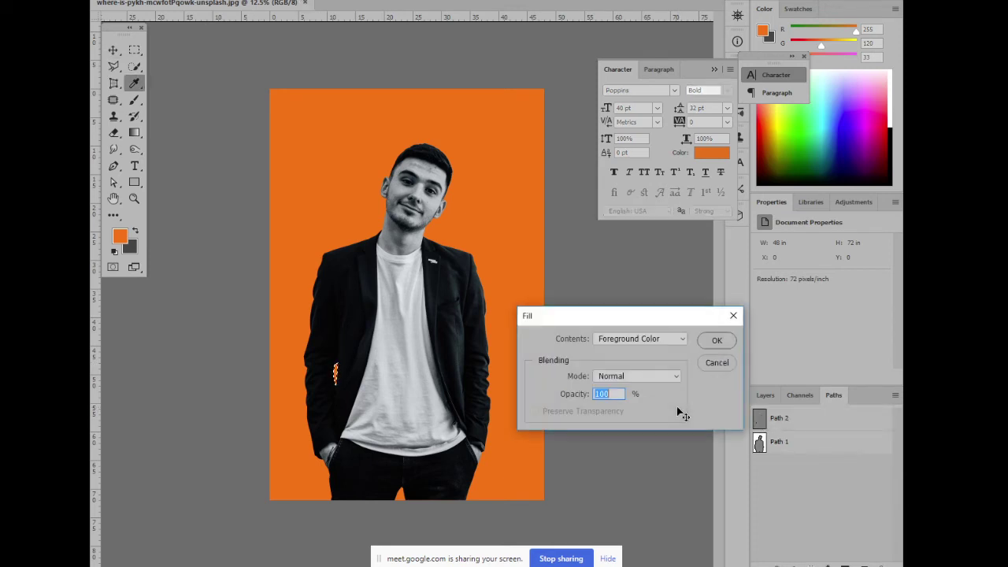
pyautogui.click(674, 339)
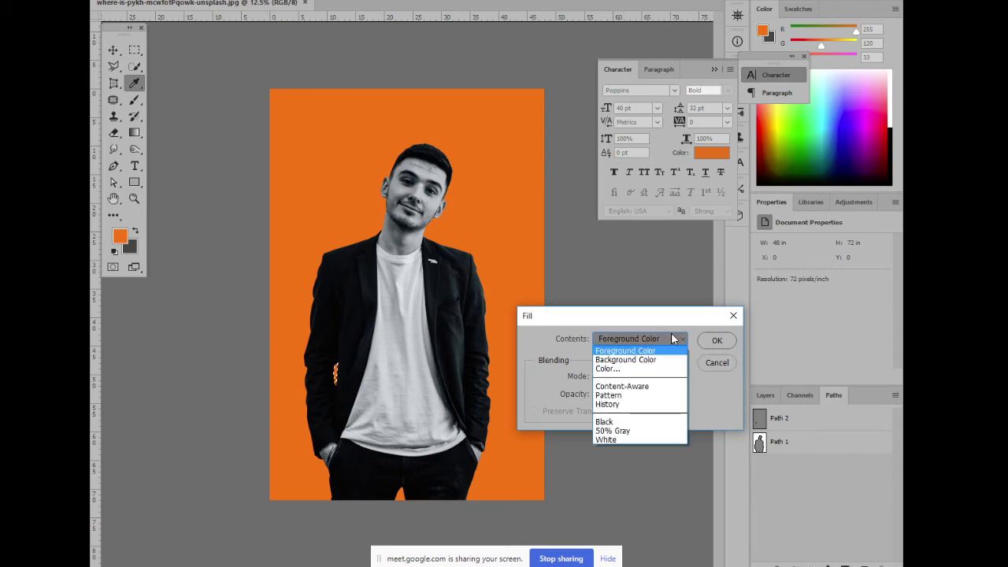
pyautogui.click(674, 339)
pyautogui.click(308, 530)
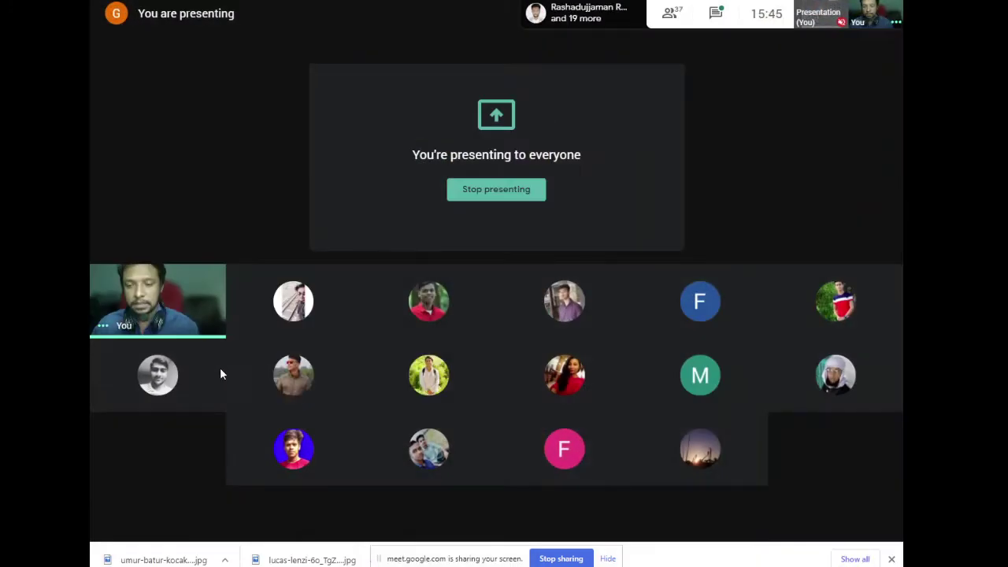
pyautogui.hotkey('alt', 'Tab')
pyautogui.rightClick(720, 135)
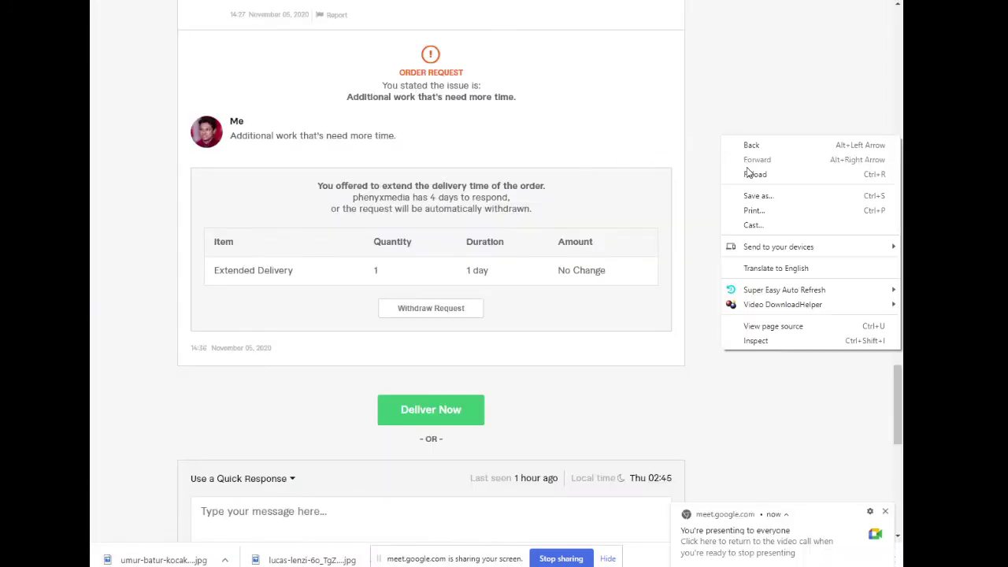
pyautogui.click(751, 175)
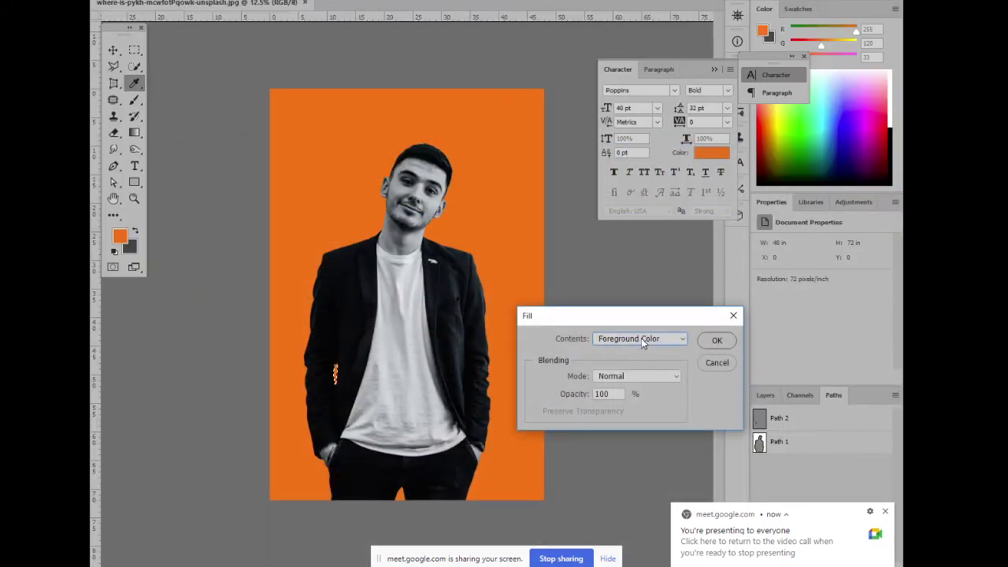
pyautogui.click(642, 341)
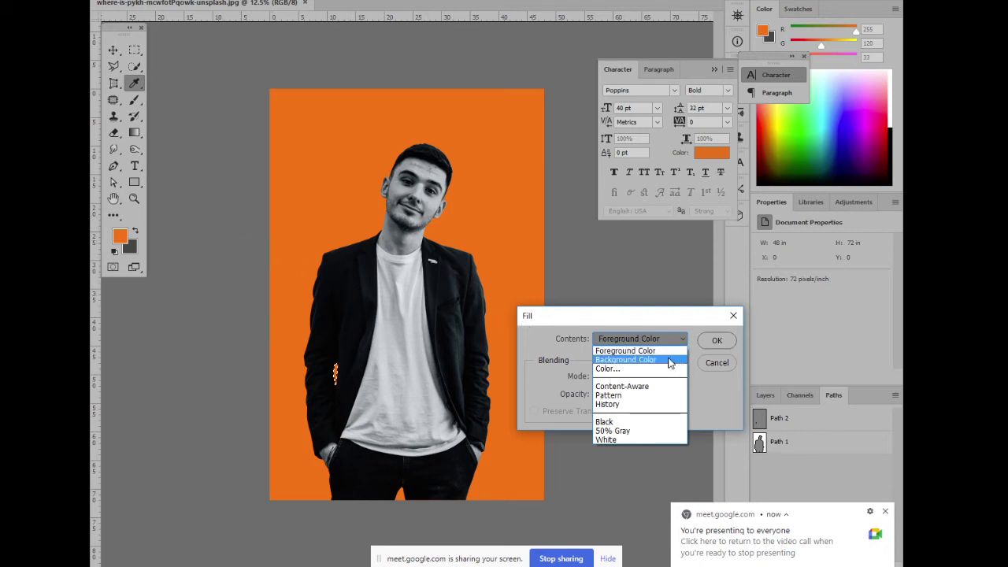
# Close the Fill dialog with Contents left on Foreground Color, returning to the Background layer list
pyautogui.click(662, 315)
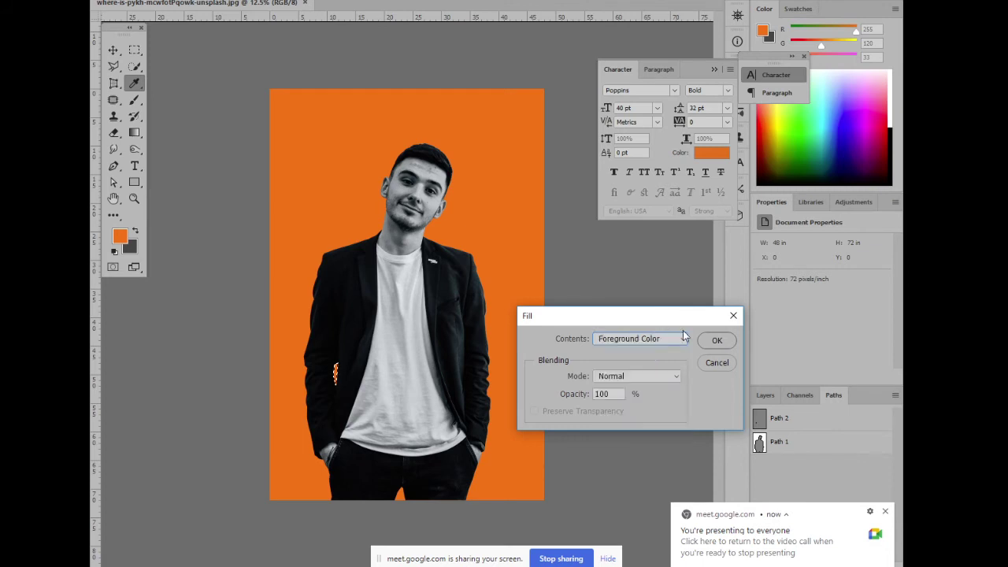
pyautogui.click(721, 363)
pyautogui.press('v')
pyautogui.click(761, 395)
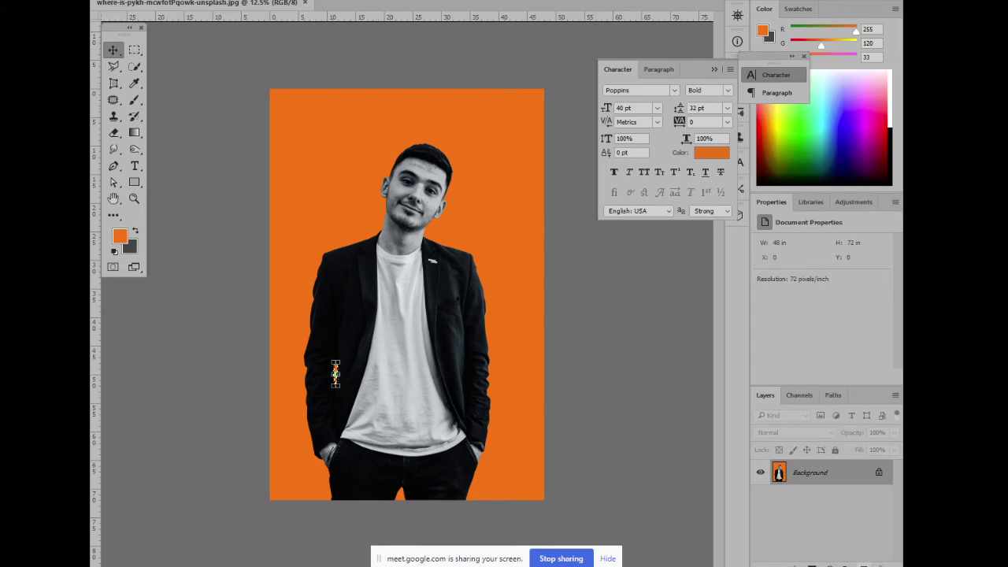
# Create a new empty Layer 1 above the orange photo
pyautogui.click(864, 564)
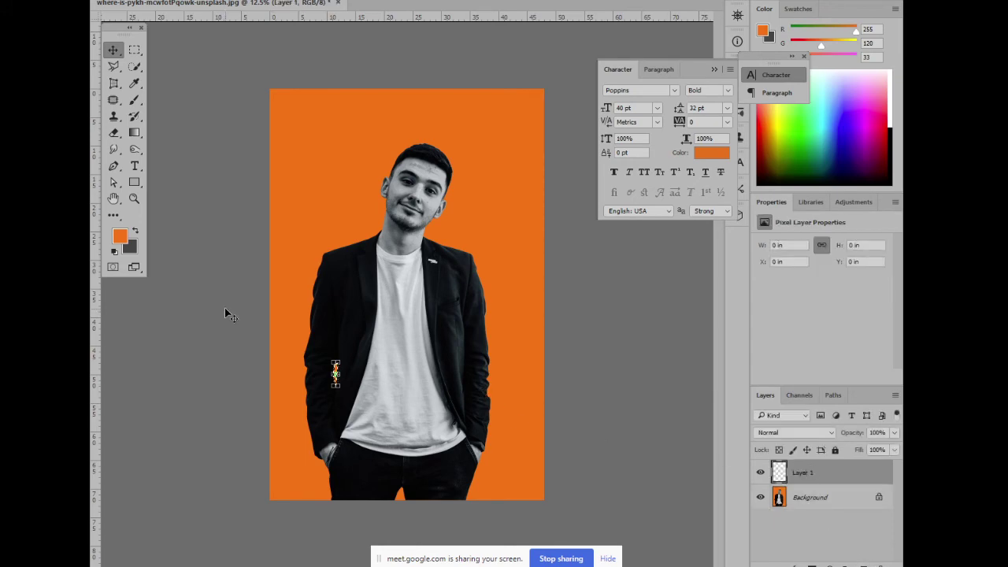
pyautogui.hotkey('ctrl', 'shift', 's')
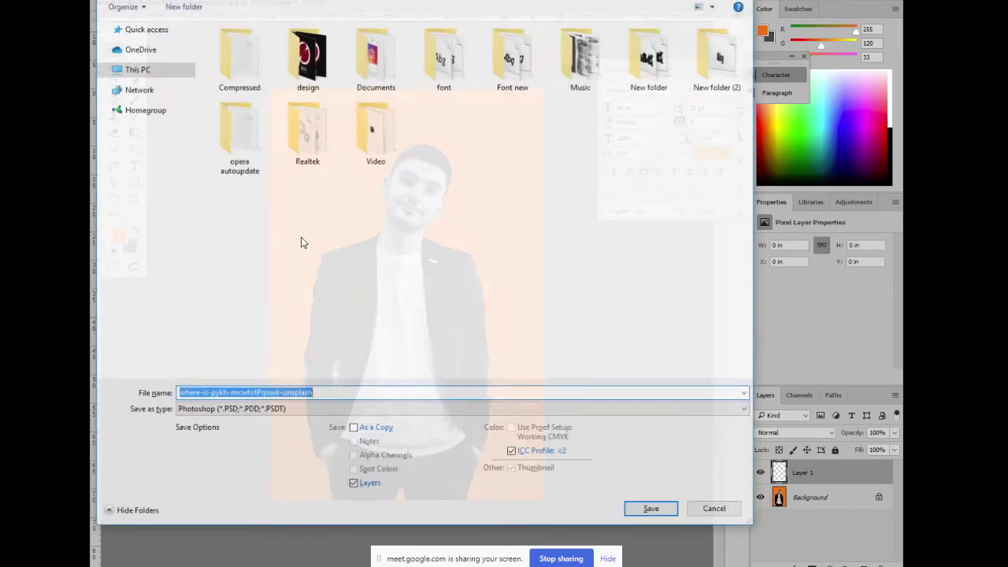
pyautogui.press('Escape')
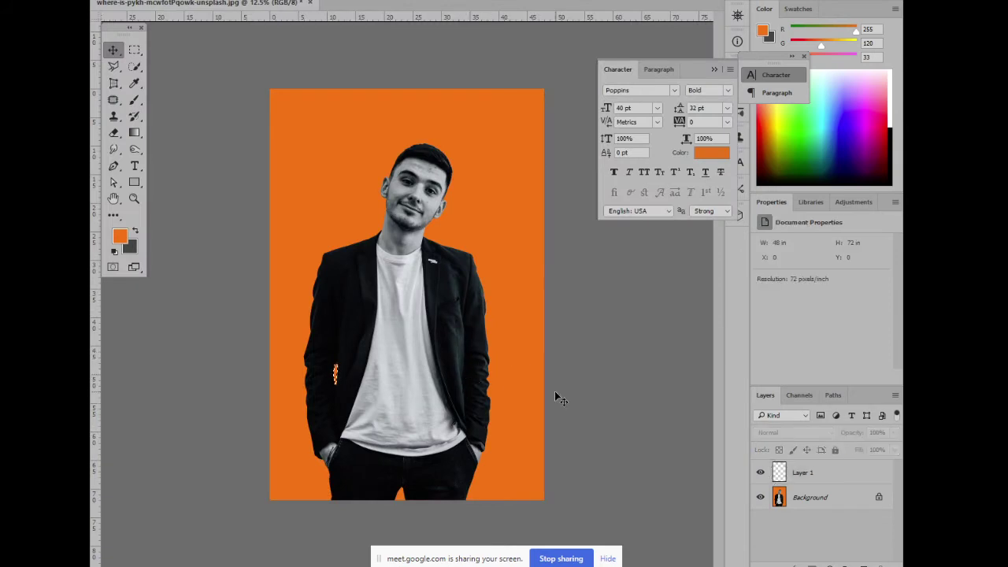
pyautogui.click(806, 467)
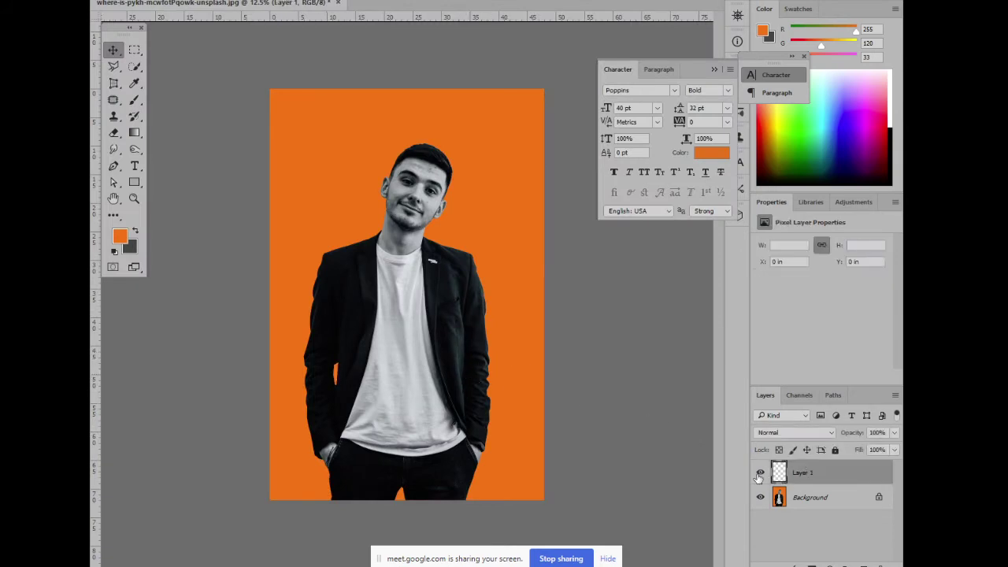
# Fill Layer 1 with dark grey and shrink it to a band across the top
pyautogui.hotkey('ctrl', 't')
pyautogui.hotkey('alt', 'BackSpace')
pyautogui.hotkey('ctrl', 'z')
pyautogui.hotkey('ctrl', 't')
pyautogui.hotkey('ctrl', 'BackSpace')
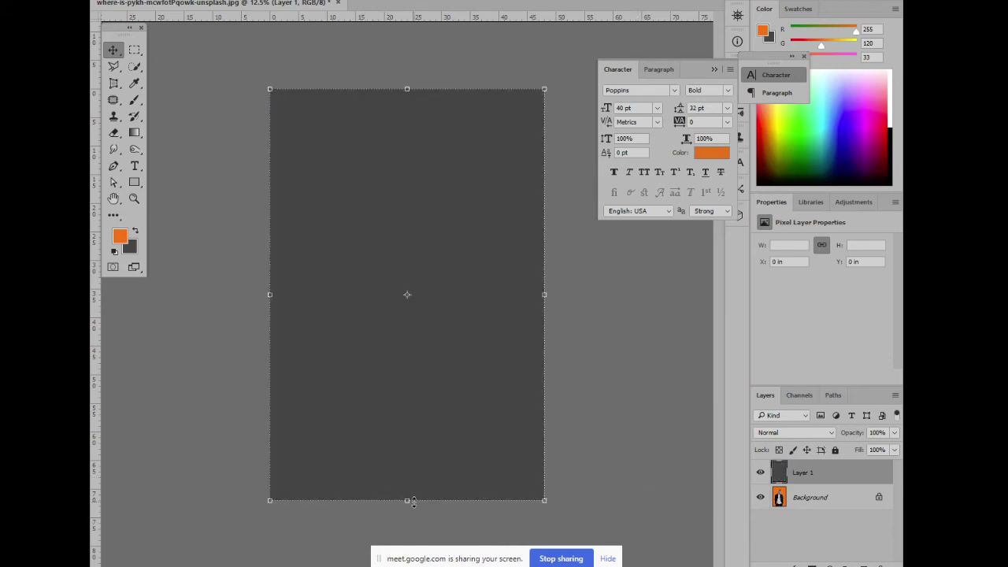
pyautogui.moveTo(414, 502); pyautogui.dragTo(407, 205)
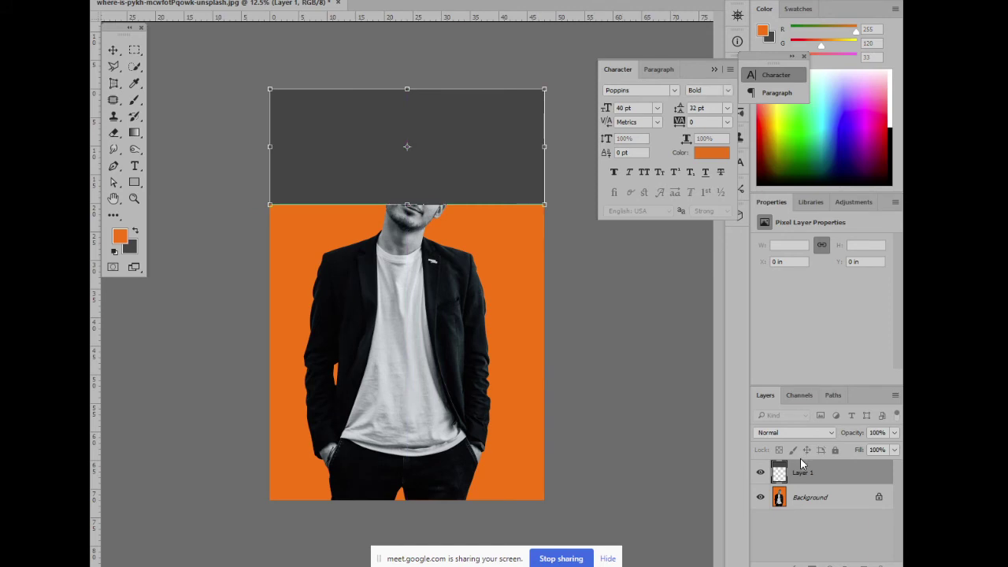
pyautogui.press('Return')
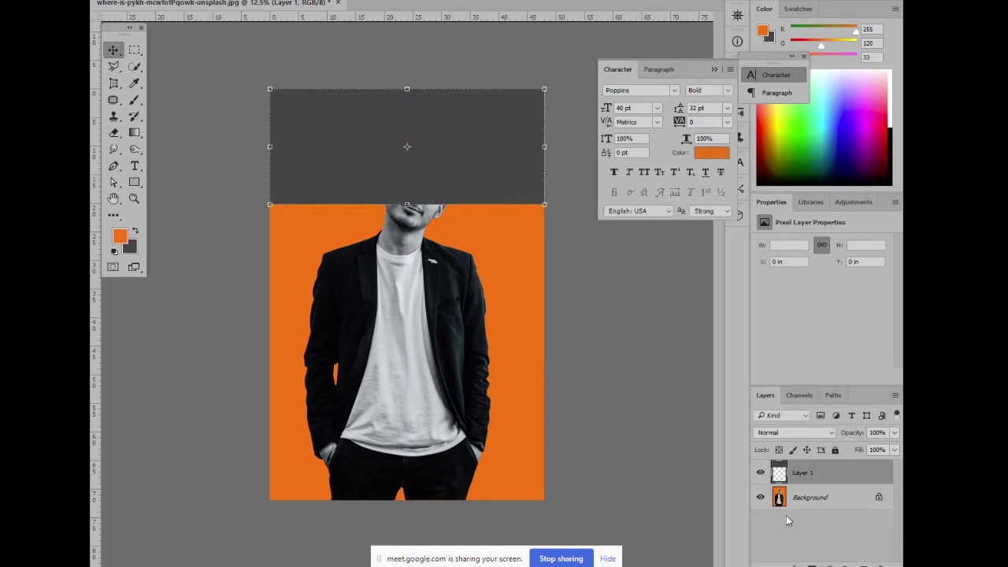
# Load Path 1, copy the man onto Layer 2, and stack it above Layer 1
pyautogui.click(779, 504)
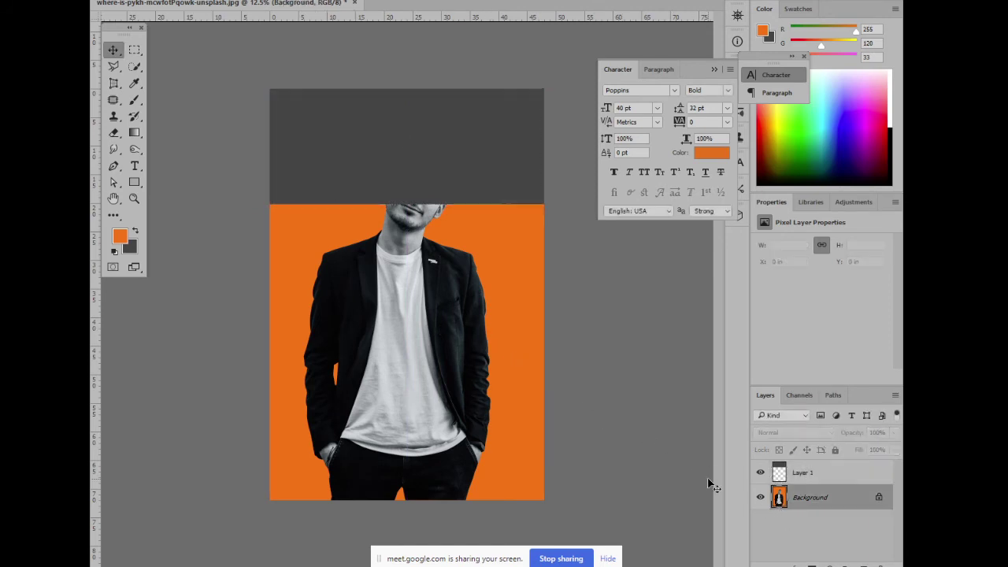
pyautogui.click(833, 395)
pyautogui.keyDown('ctrl'); pyautogui.click(759, 442); pyautogui.keyUp('ctrl')
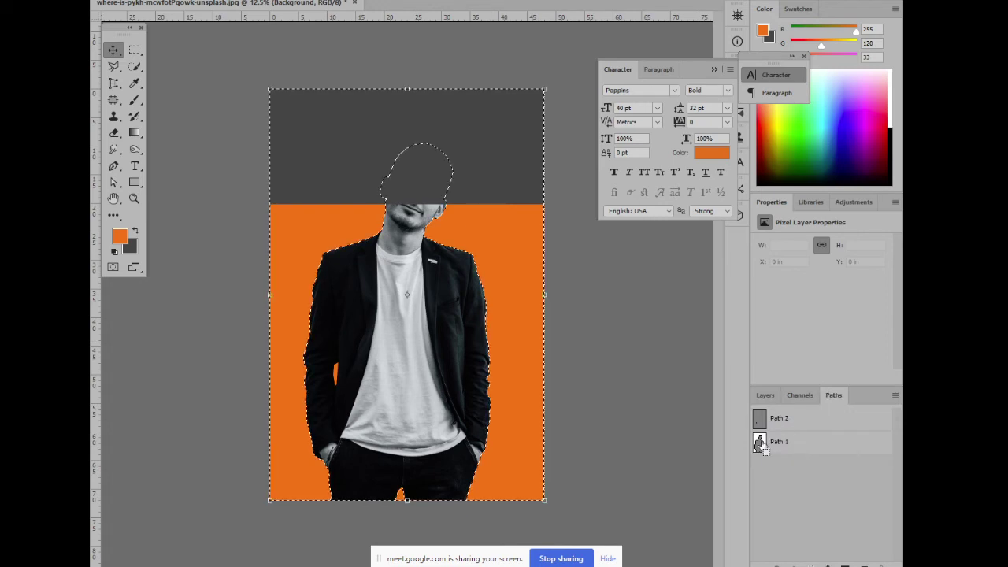
pyautogui.hotkey('ctrl', 'shift', 'i')
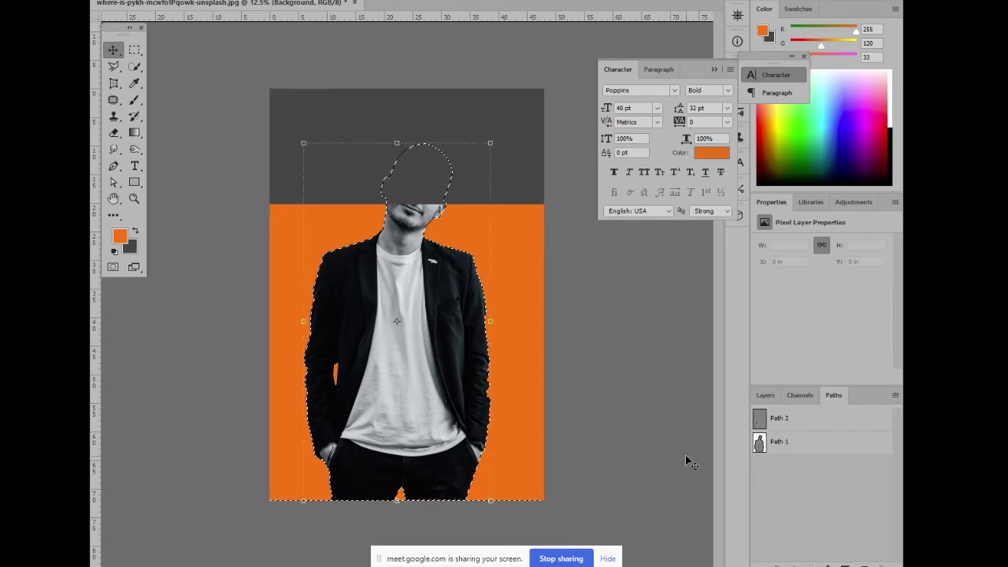
pyautogui.hotkey('ctrl', 'j')
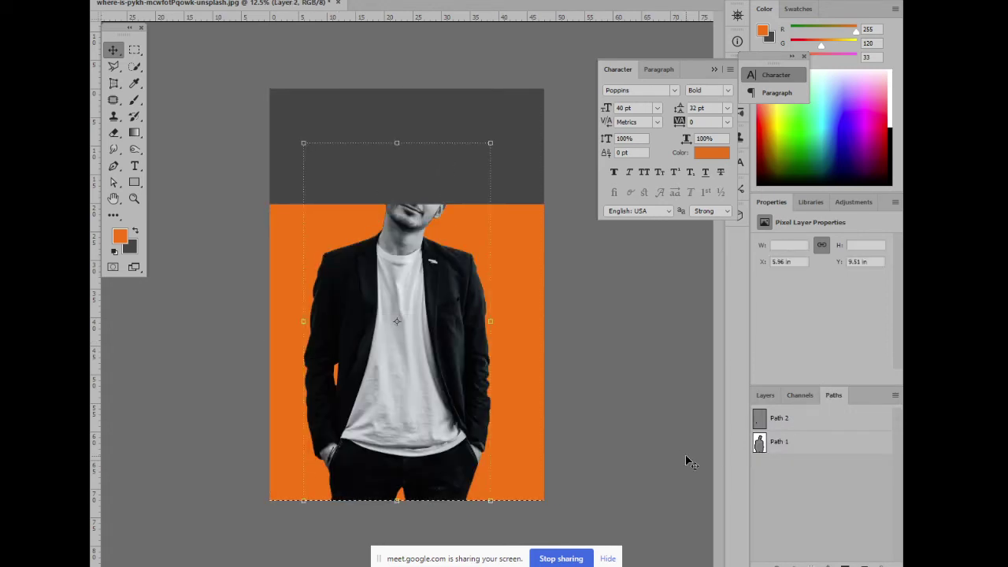
pyautogui.click(770, 395)
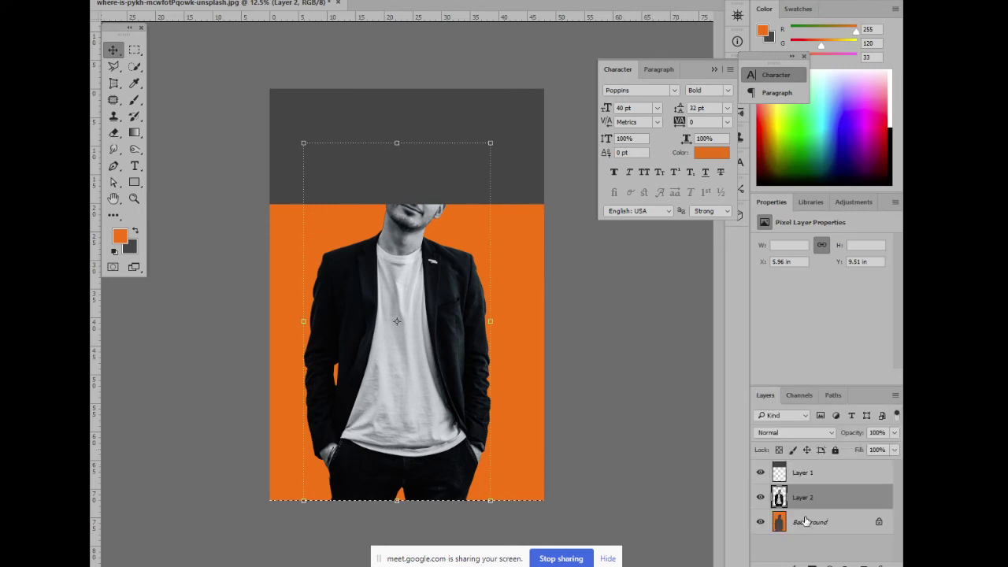
pyautogui.moveTo(814, 506); pyautogui.dragTo(819, 464)
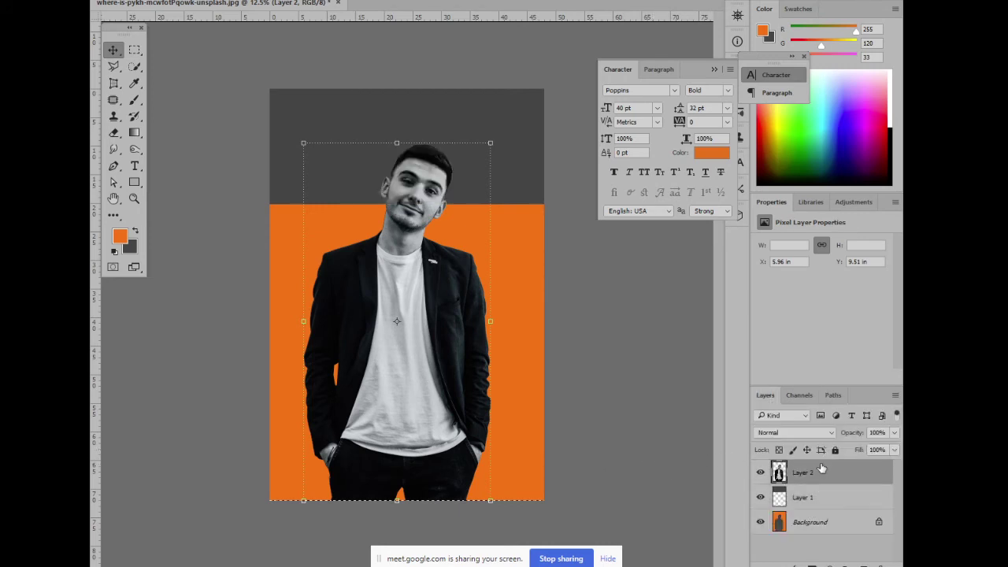
pyautogui.click(579, 408)
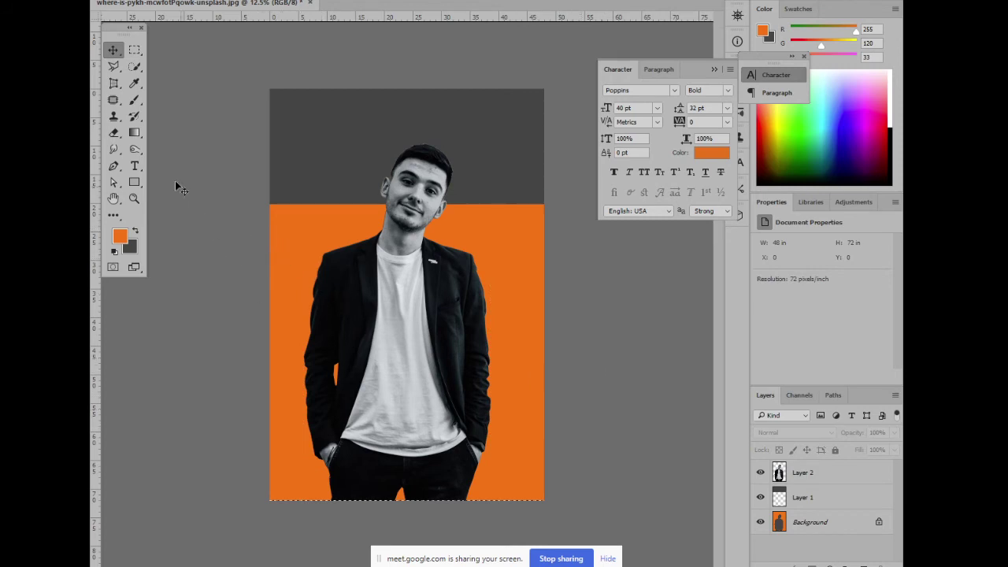
# Draw a horizontal rectangle band, fill it orange, and move it toward the canvas bottom
pyautogui.click(134, 182)
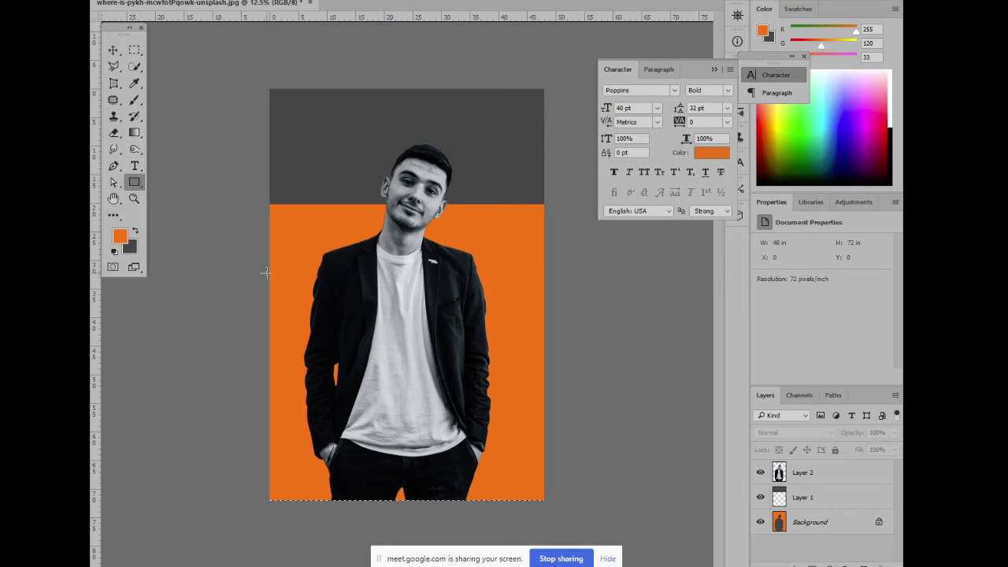
pyautogui.moveTo(265, 273); pyautogui.dragTo(472, 292)
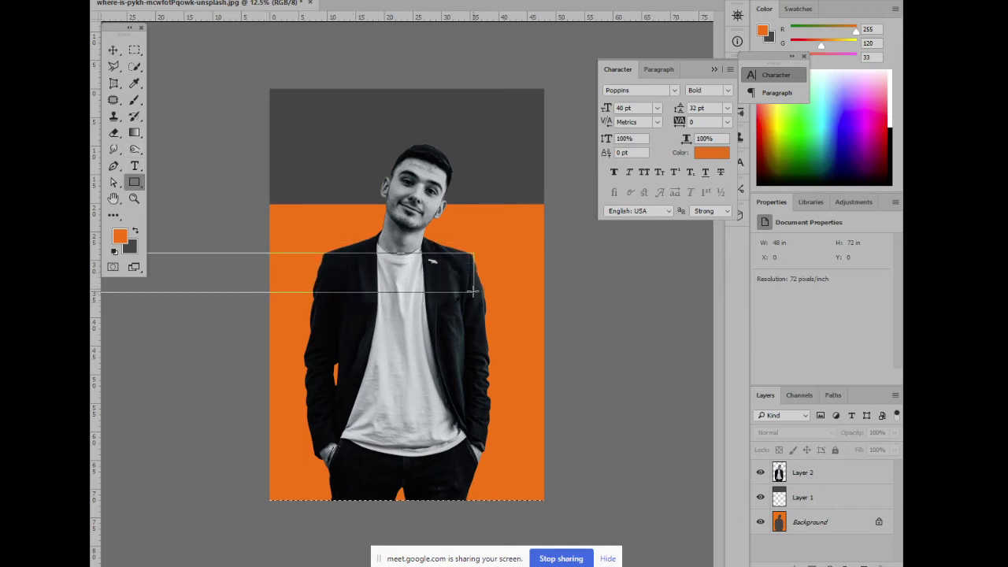
pyautogui.click(113, 50)
pyautogui.moveTo(299, 276); pyautogui.dragTo(409, 274)
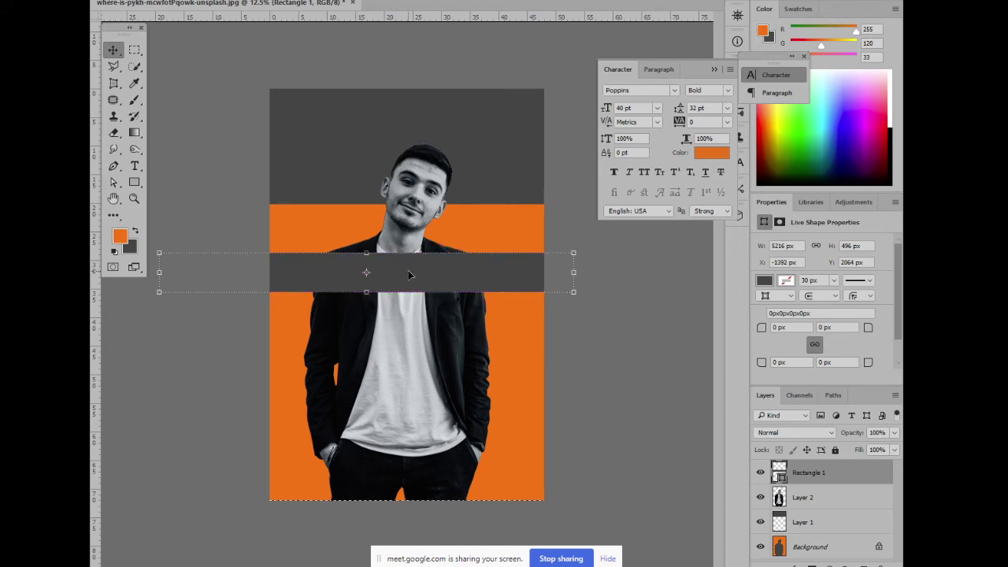
pyautogui.hotkey('alt', 'BackSpace')
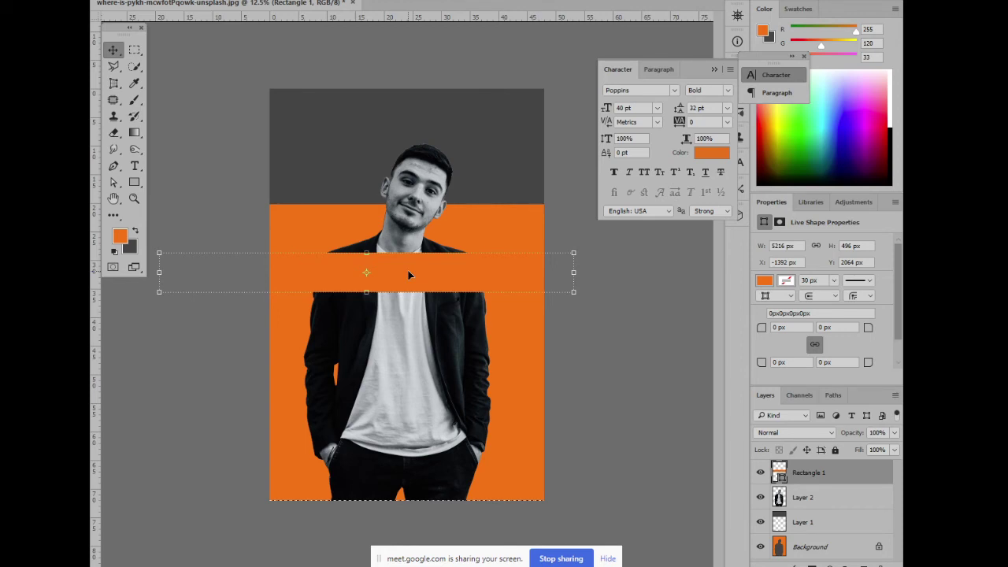
pyautogui.moveTo(408, 273)
pyautogui.mouseDown()
pyautogui.moveTo(411, 479)
pyautogui.moveTo(412, 457)
pyautogui.mouseUp()
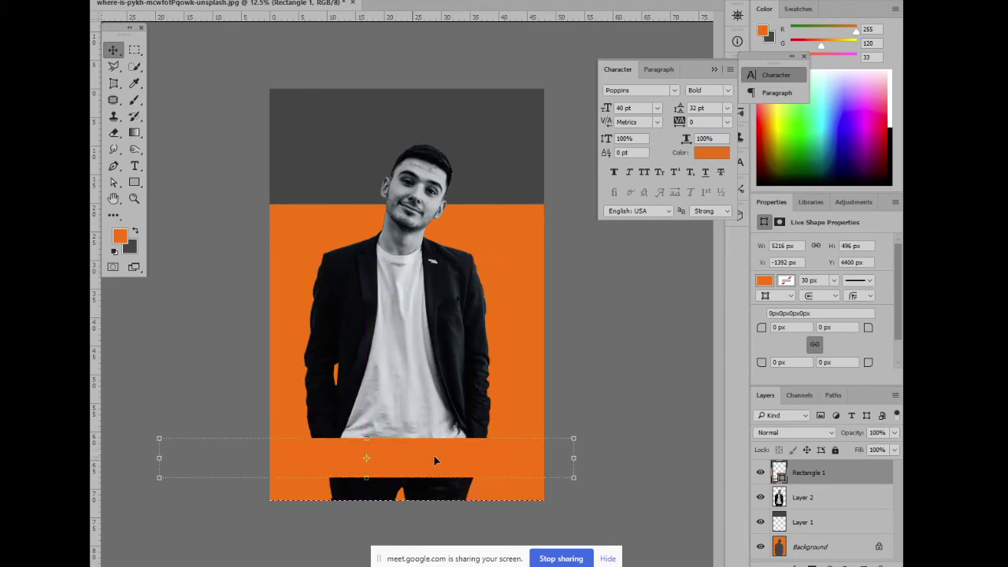
# Fine-tune the orange band's position so it covers the man's hips and hands
pyautogui.click(601, 380)
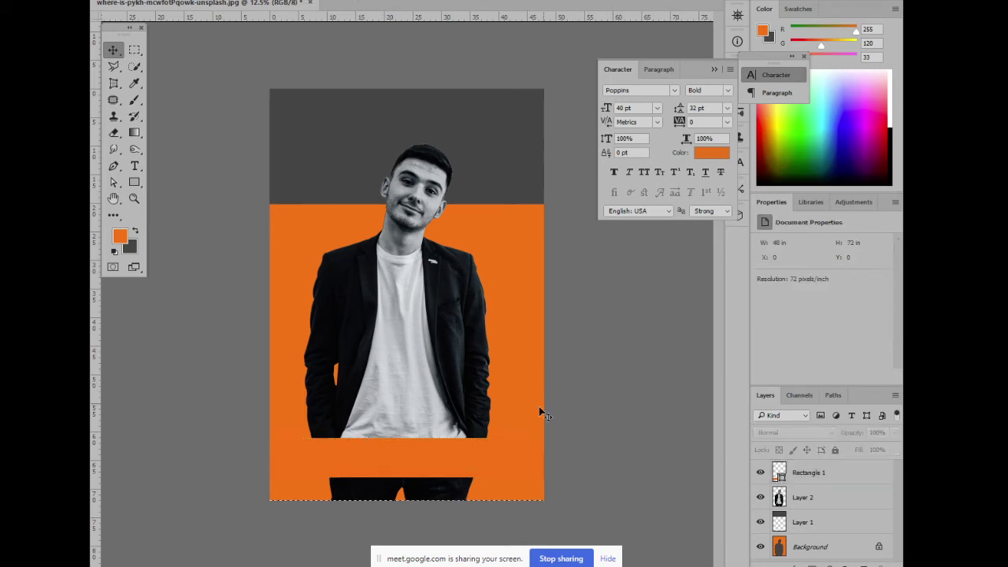
pyautogui.click(528, 461)
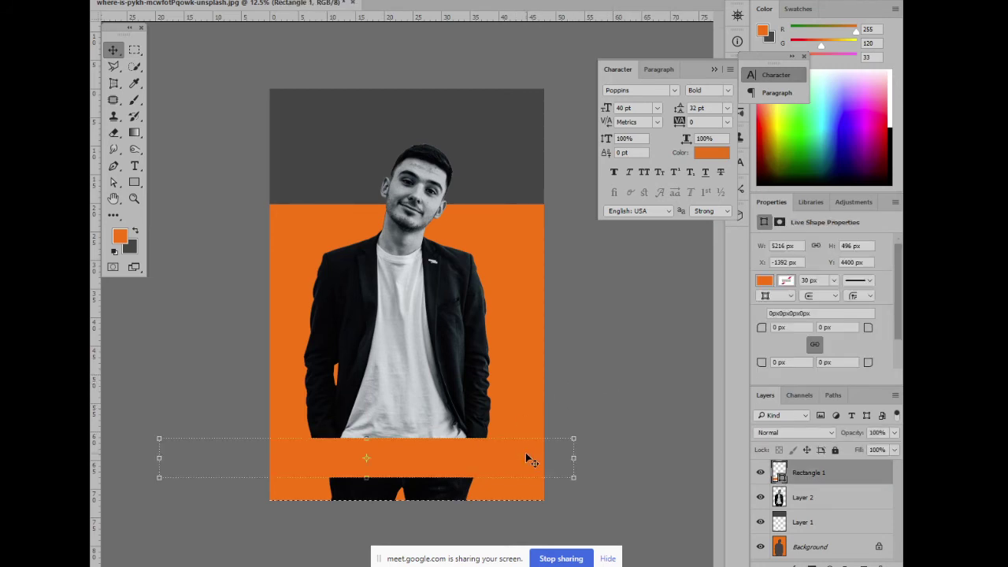
pyautogui.moveTo(527, 455); pyautogui.dragTo(527, 415)
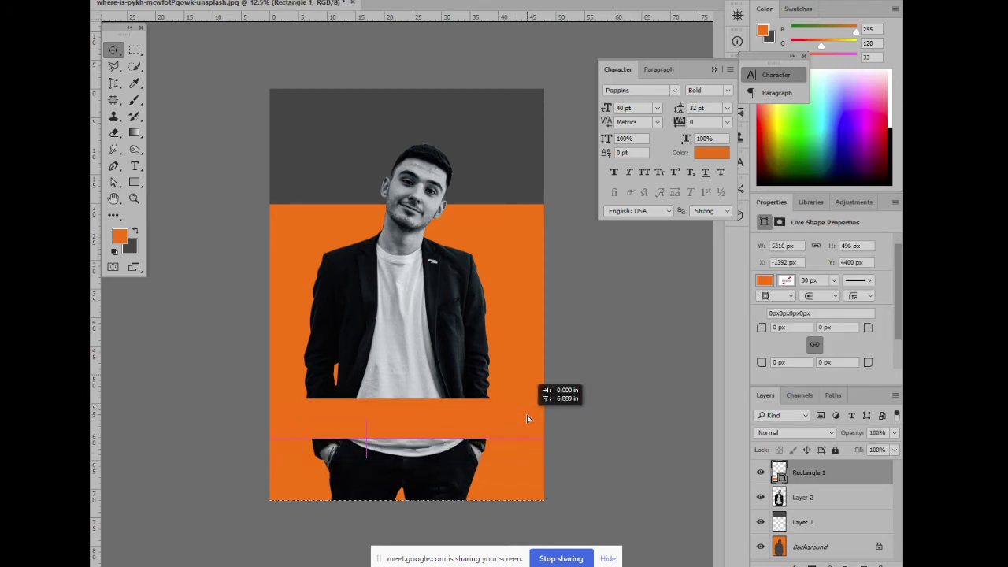
pyautogui.click(598, 342)
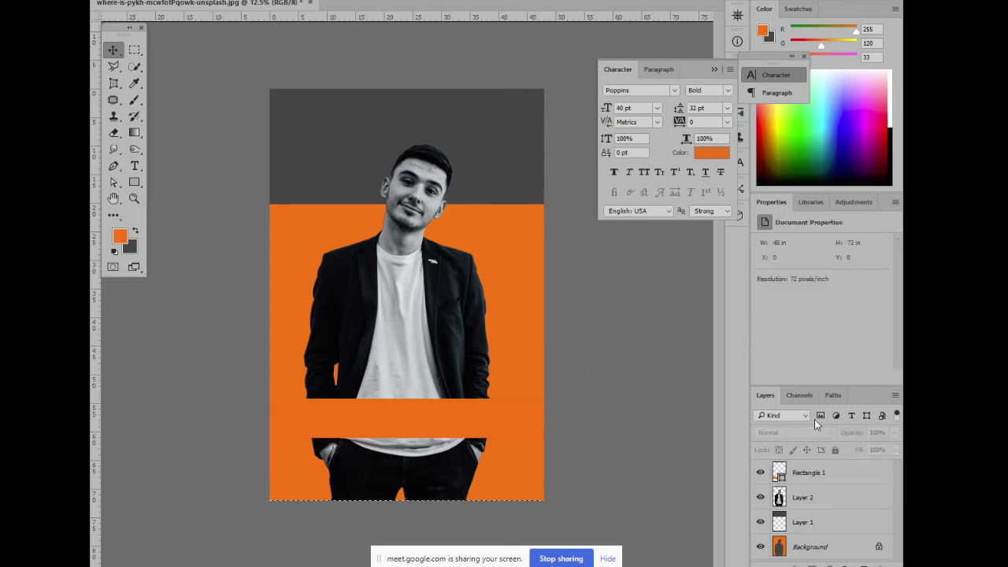
pyautogui.click(829, 395)
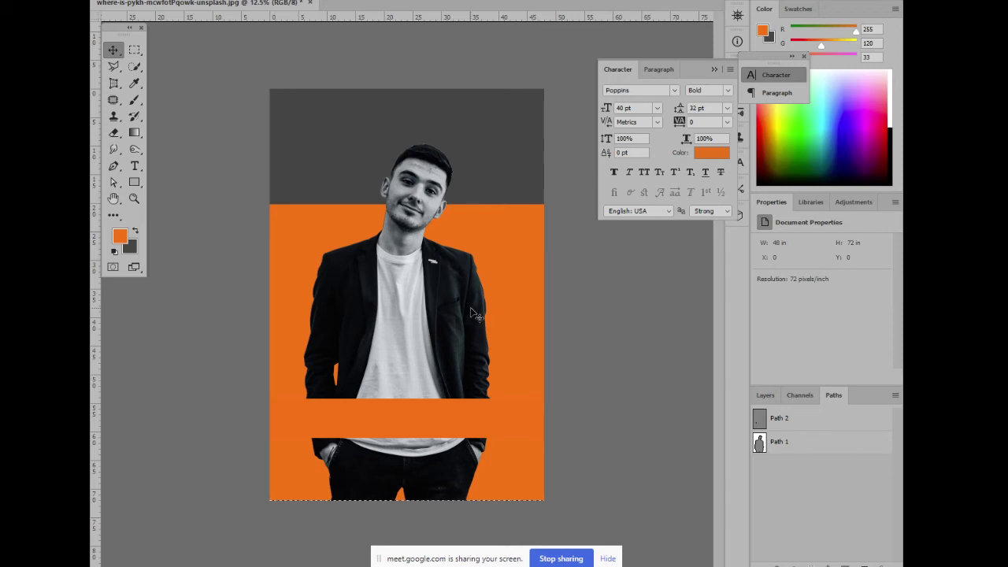
pyautogui.moveTo(431, 425); pyautogui.dragTo(433, 458)
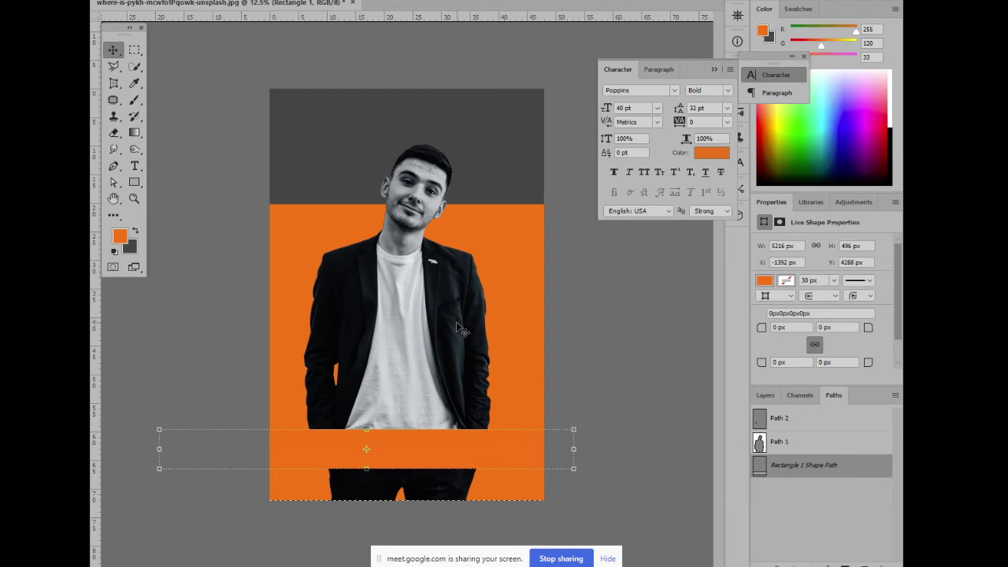
pyautogui.click(760, 397)
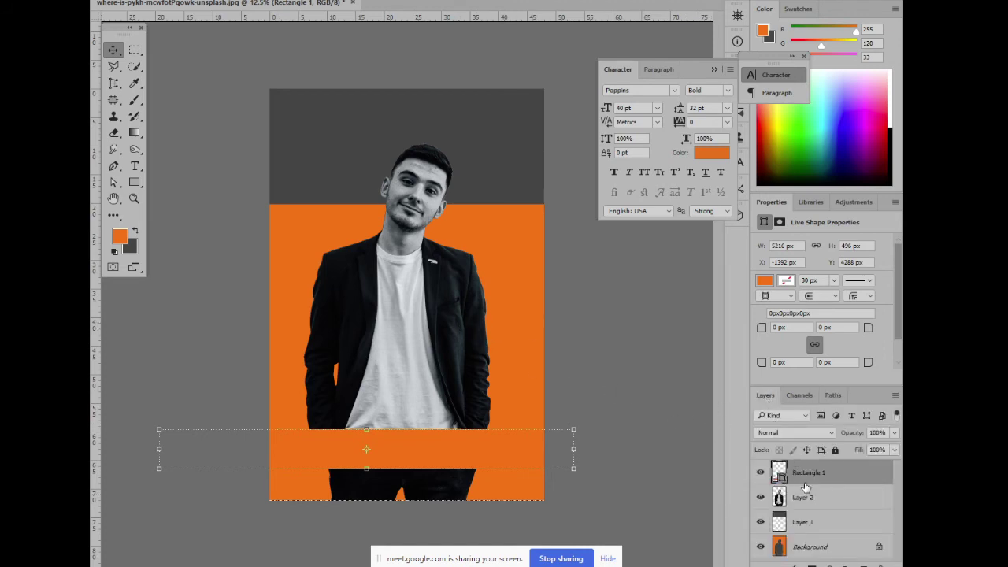
pyautogui.click(778, 498)
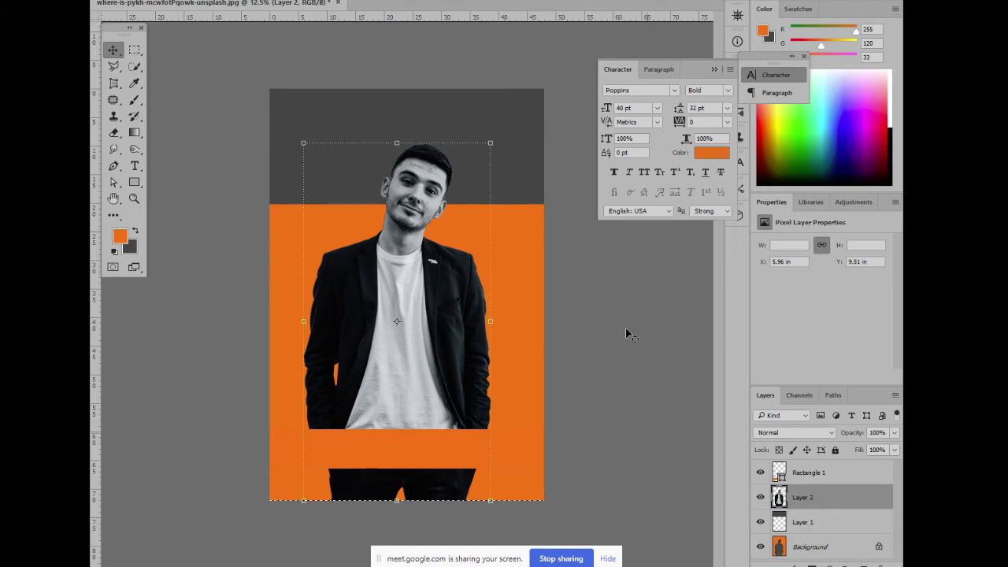
pyautogui.click(613, 286)
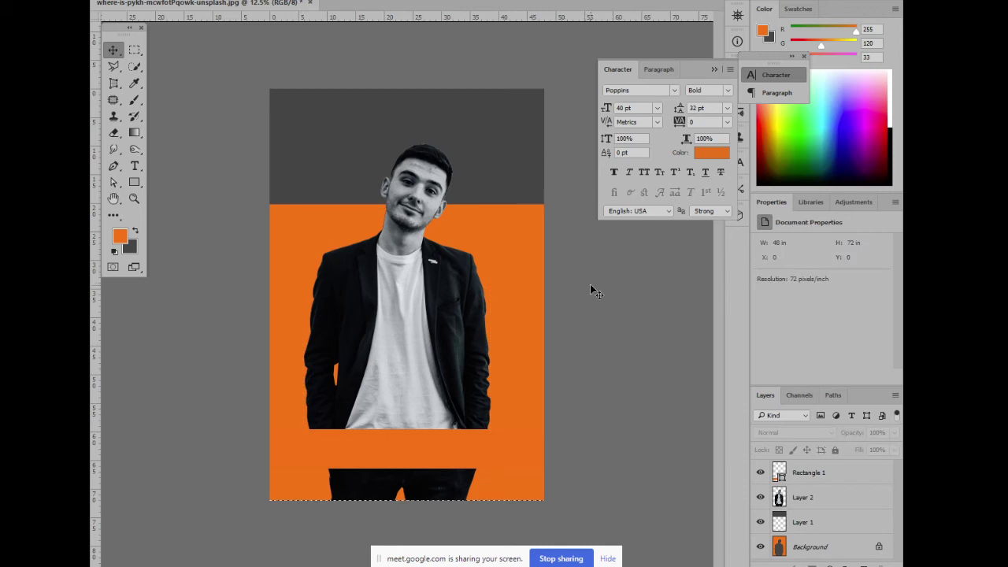
# Draw a second rectangle and place it as a grey band at chest height
pyautogui.click(132, 182)
pyautogui.moveTo(266, 325); pyautogui.dragTo(435, 352)
pyautogui.click(113, 50)
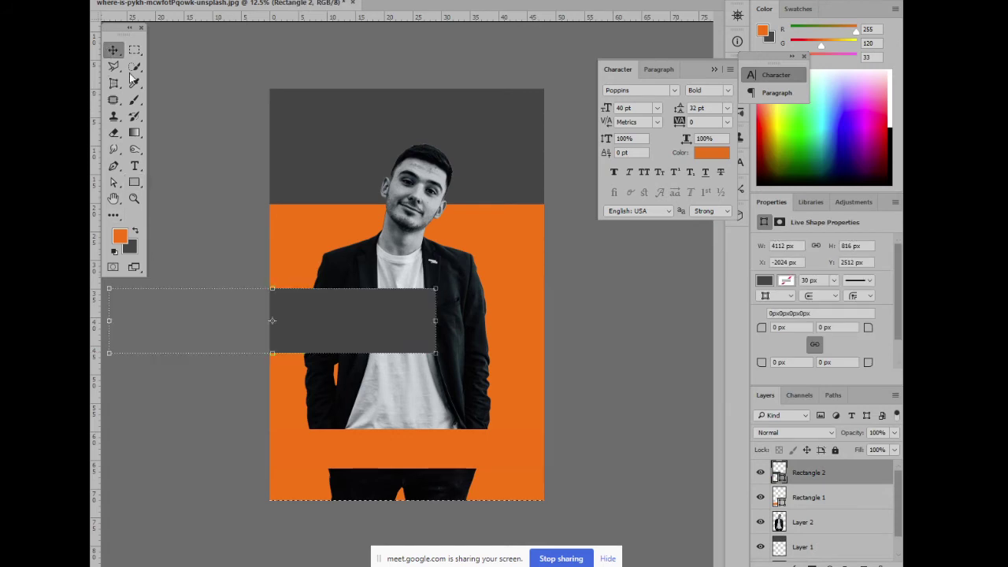
pyautogui.moveTo(272, 353)
pyautogui.mouseDown()
pyautogui.moveTo(379, 330)
pyautogui.moveTo(434, 291)
pyautogui.mouseUp()
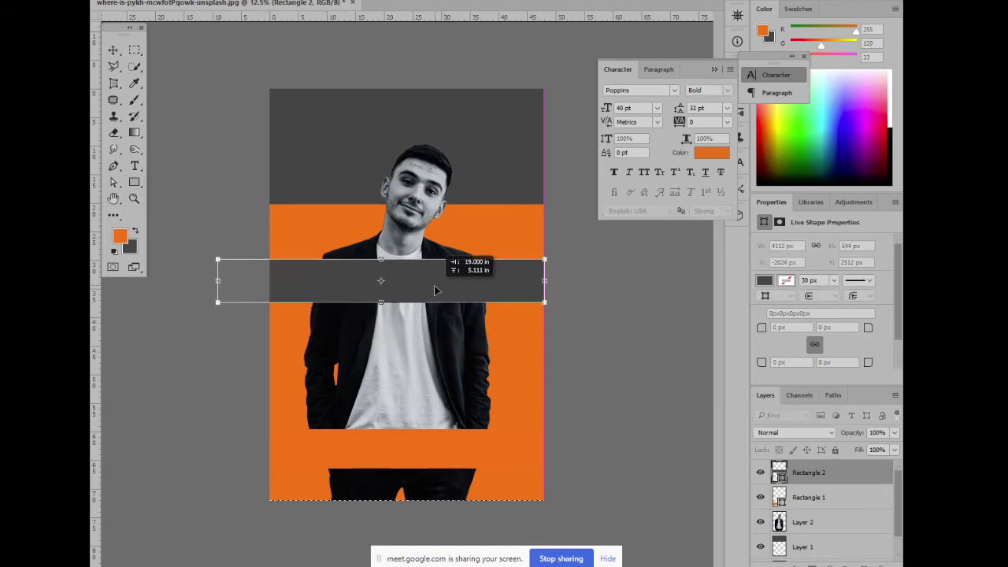
pyautogui.moveTo(434, 288); pyautogui.dragTo(442, 317)
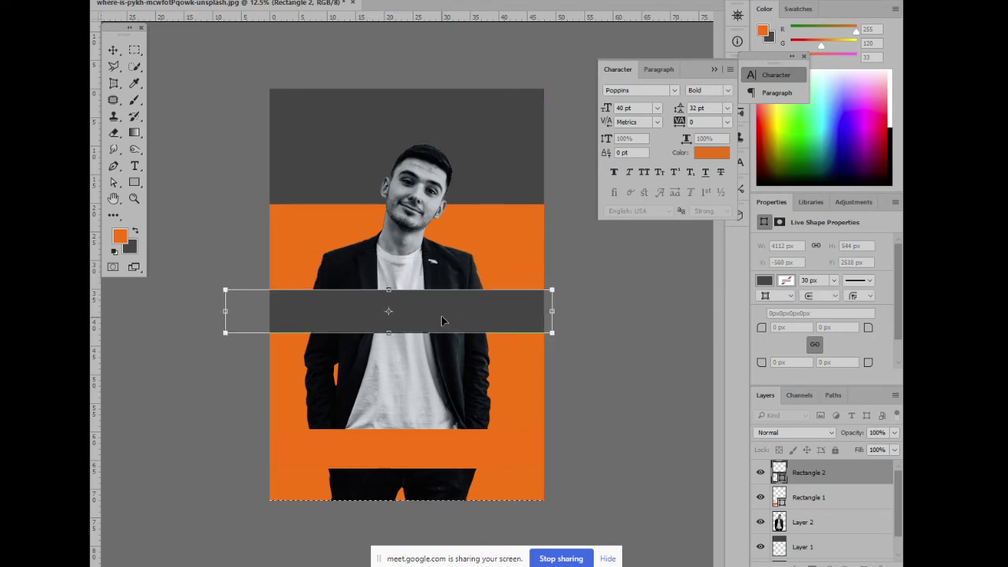
pyautogui.press('Return')
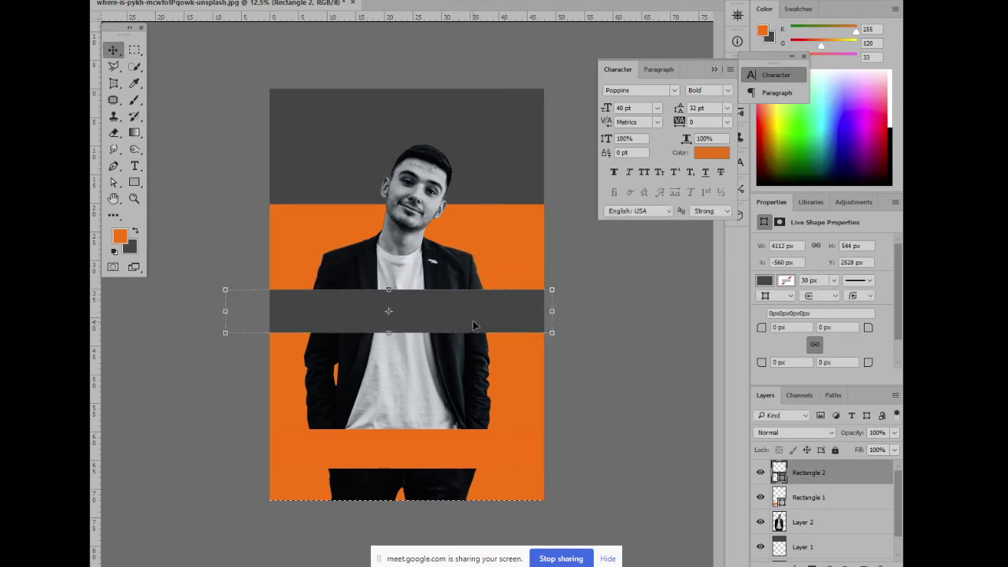
# Remove the grey middle band and lower the orange stripe across the man's upper legs
pyautogui.click(459, 256)
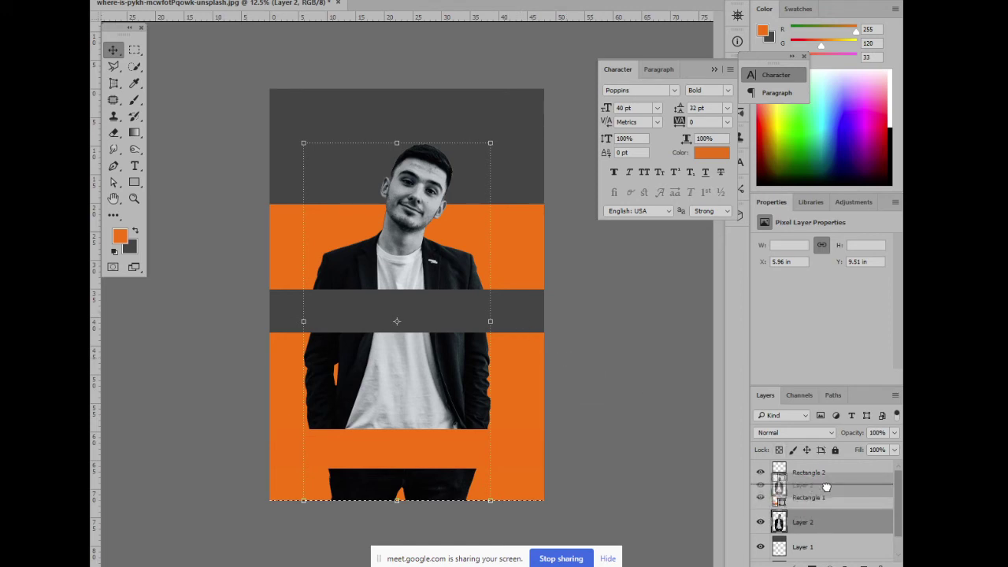
pyautogui.moveTo(822, 521); pyautogui.dragTo(822, 484)
pyautogui.hotkey('ctrl', '[')
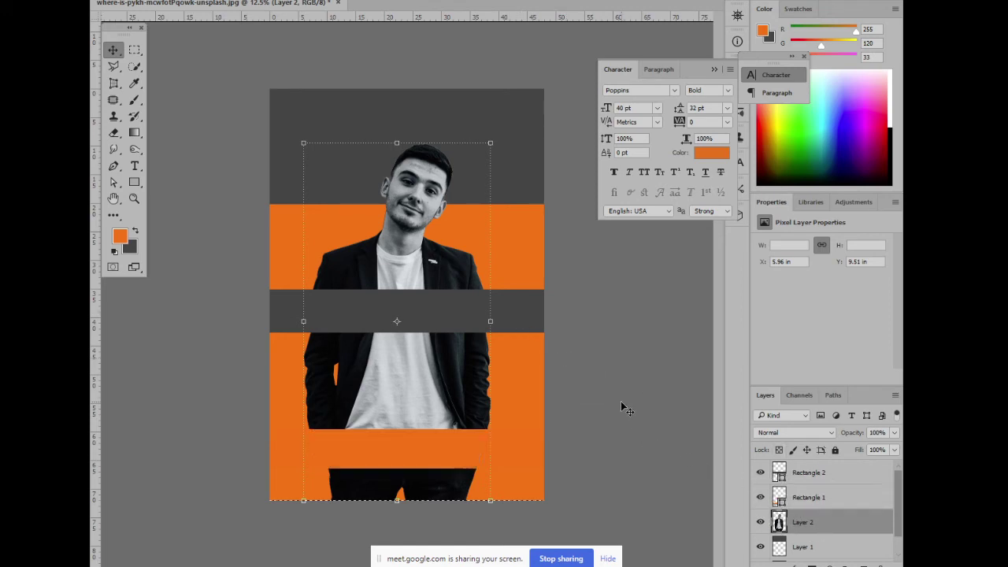
pyautogui.hotkey('ctrl', 'alt', 'z')
pyautogui.hotkey('ctrl', 'alt', 'z')
pyautogui.hotkey('ctrl', 'alt', 'z')
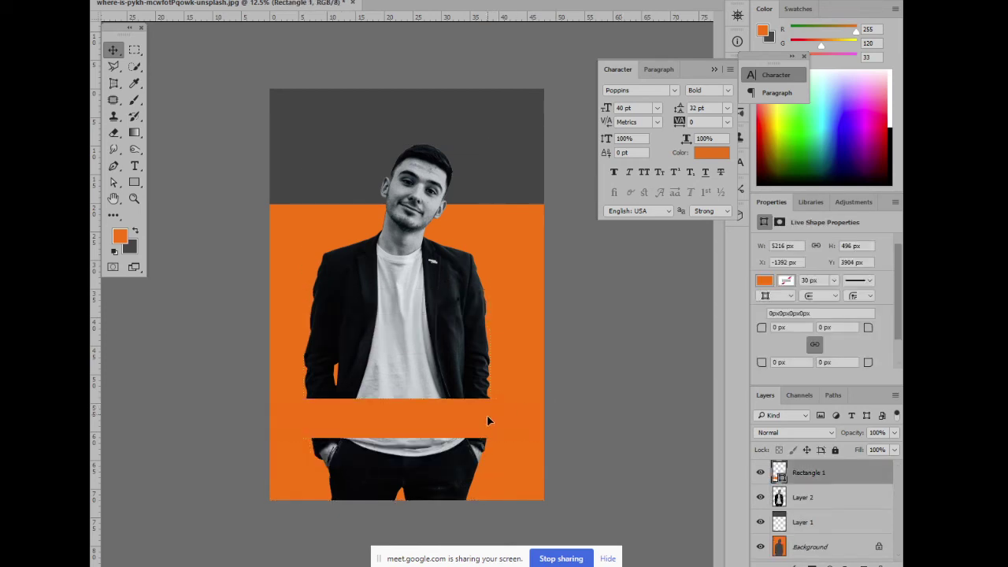
pyautogui.moveTo(488, 417); pyautogui.dragTo(492, 457)
pyautogui.click(592, 375)
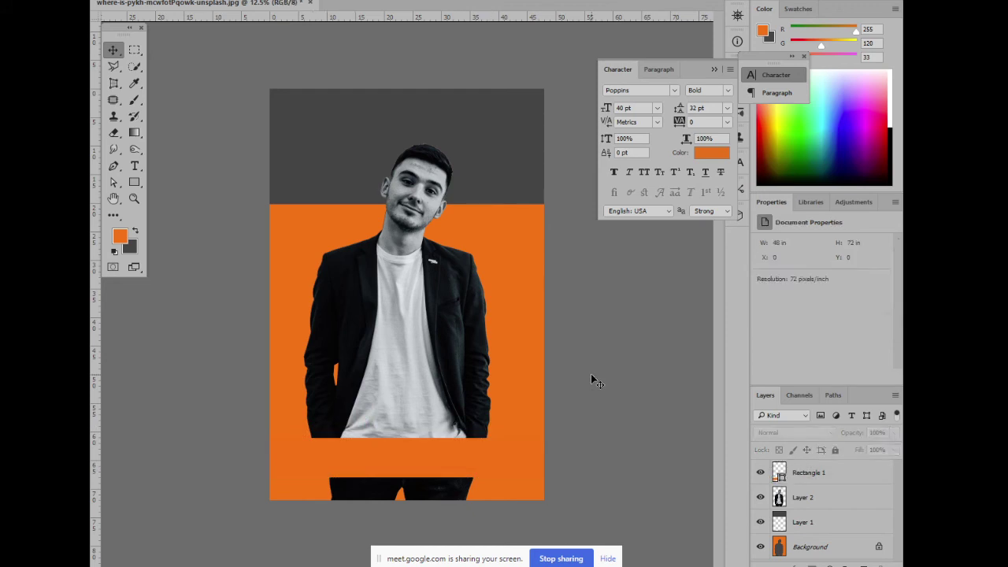
# Zoom and pan in to inspect the man's torso and jacket cutout
pyautogui.keyDown('ctrl'); pyautogui.click(406, 263); pyautogui.keyUp('ctrl')
pyautogui.keyDown('ctrl'); pyautogui.click(370, 235); pyautogui.keyUp('ctrl')
pyautogui.scroll(-1, 367, 229)
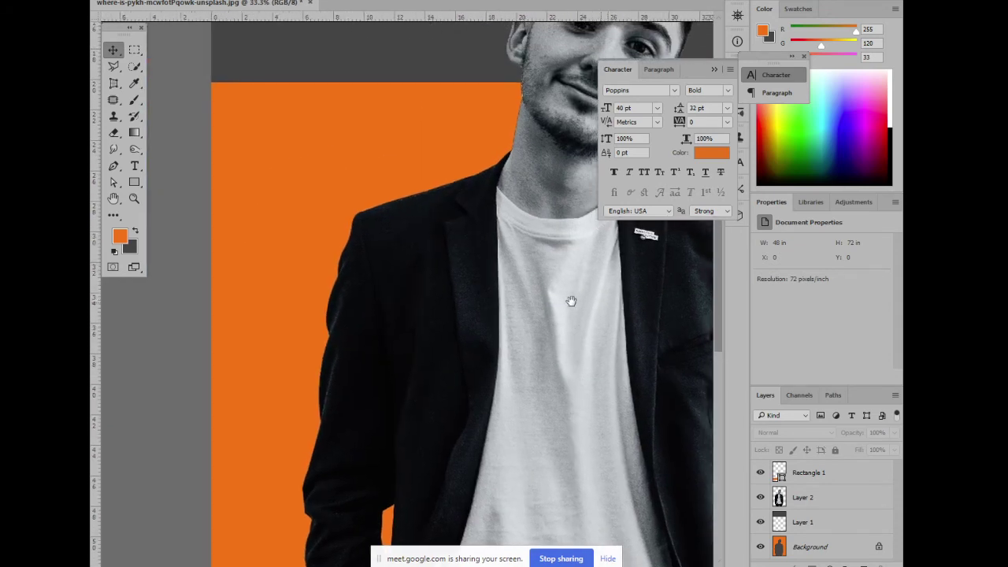
pyautogui.moveTo(427, 270); pyautogui.dragTo(563, 304)
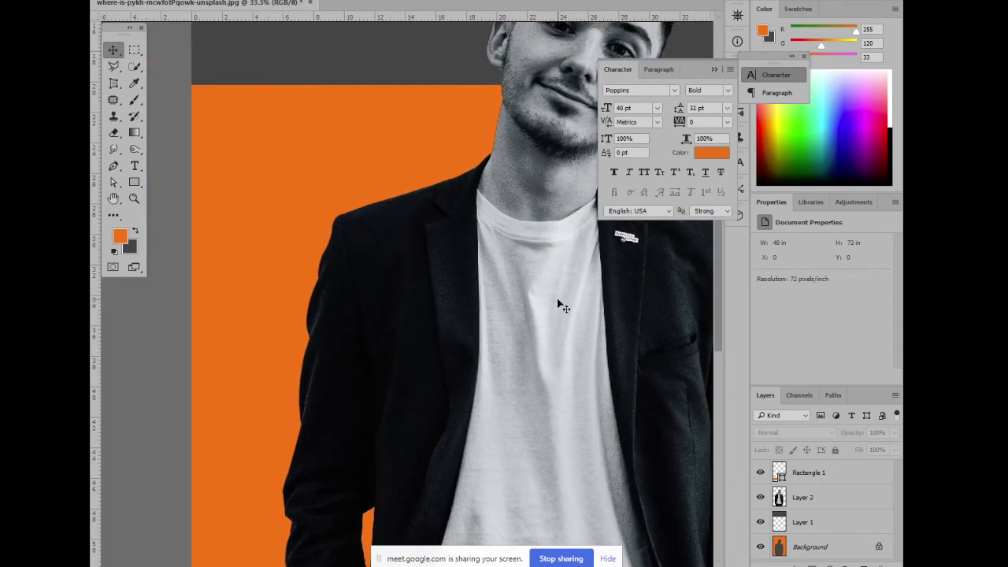
pyautogui.hotkey('ctrl', '-')
pyautogui.hotkey('ctrl', '-')
pyautogui.hotkey('ctrl', '+')
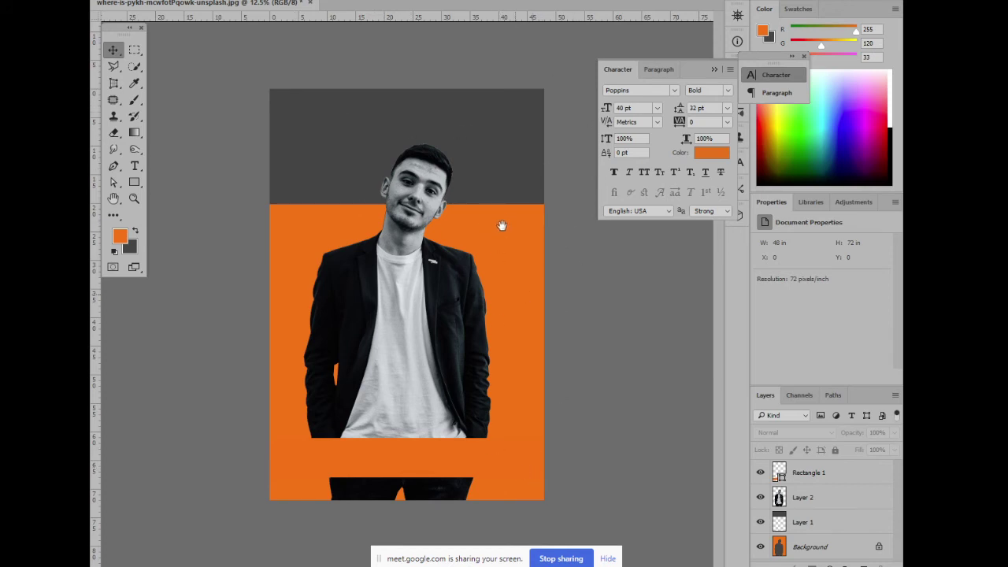
pyautogui.hotkey('ctrl', '+')
pyautogui.hotkey('ctrl', '+')
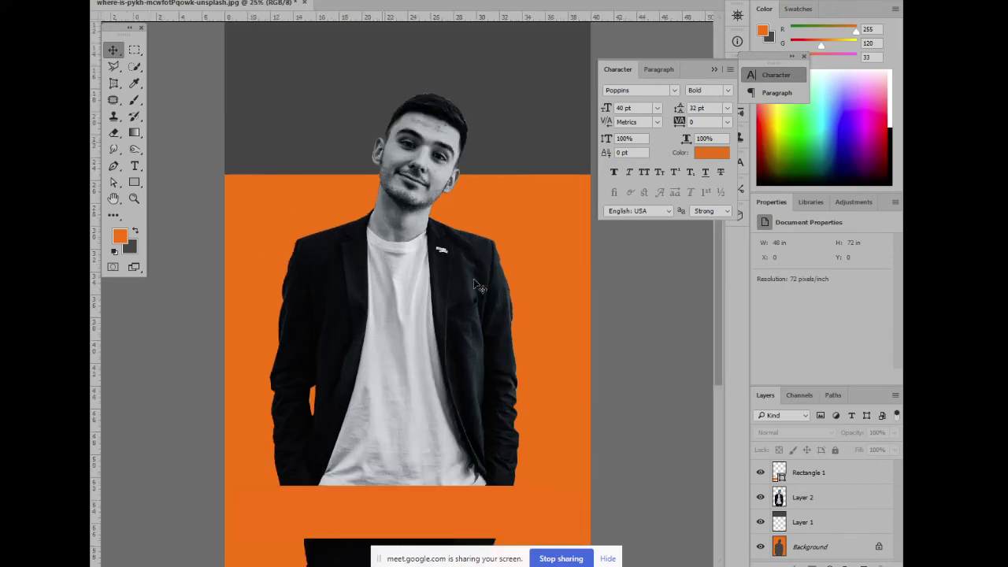
pyautogui.hotkey('ctrl', '+')
pyautogui.hotkey('ctrl', '+')
# With panels hidden, move the orange stripe up to the jacket hem, just above his hands
pyautogui.press('Tab')
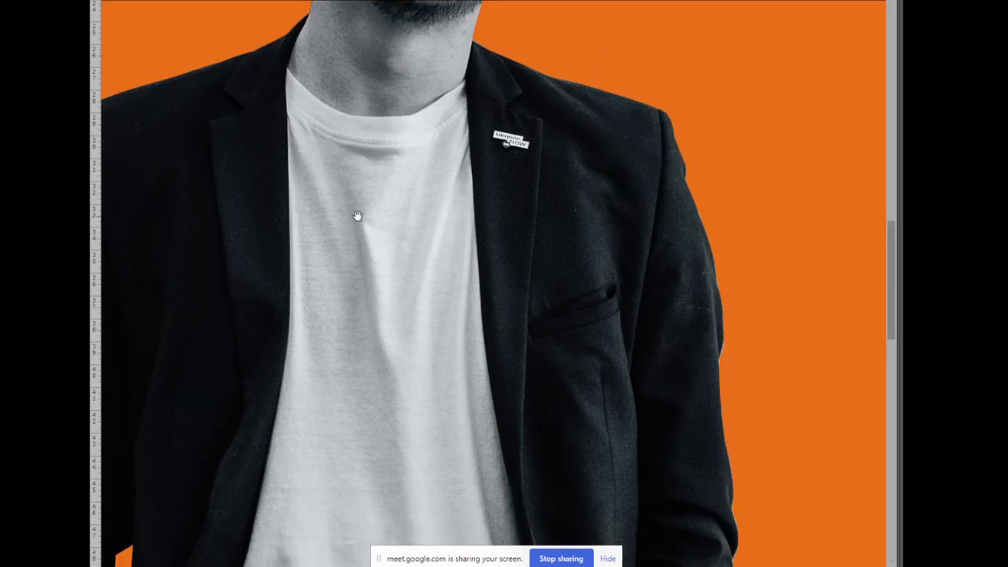
pyautogui.scroll(3, 357, 216)
pyautogui.scroll(3, 468, 412)
pyautogui.scroll(4, 473, 237)
pyautogui.scroll(2, 430, 360)
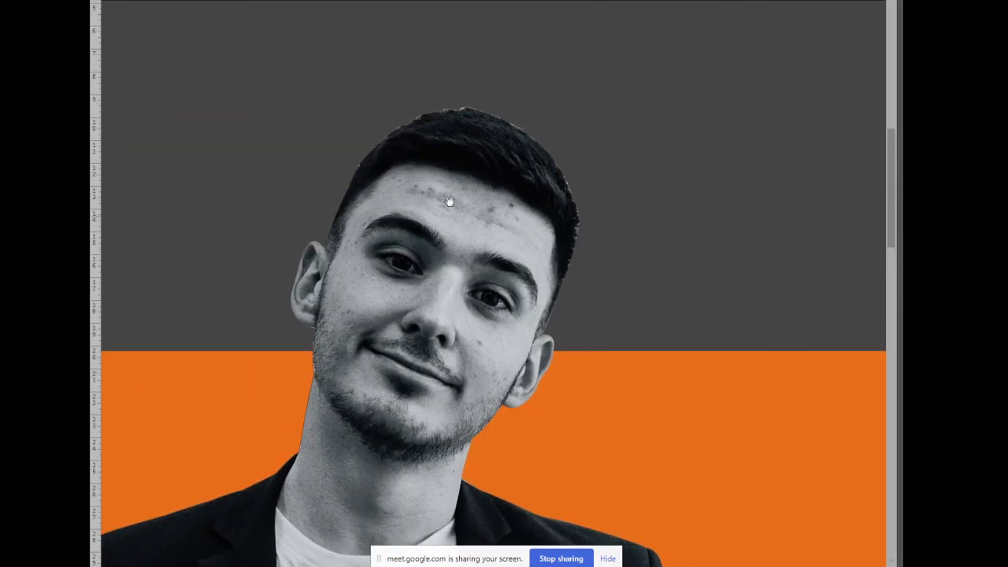
pyautogui.scroll(-3, 449, 202)
pyautogui.scroll(-2, 484, 157)
pyautogui.scroll(-7, 434, 214)
pyautogui.scroll(-4, 454, 263)
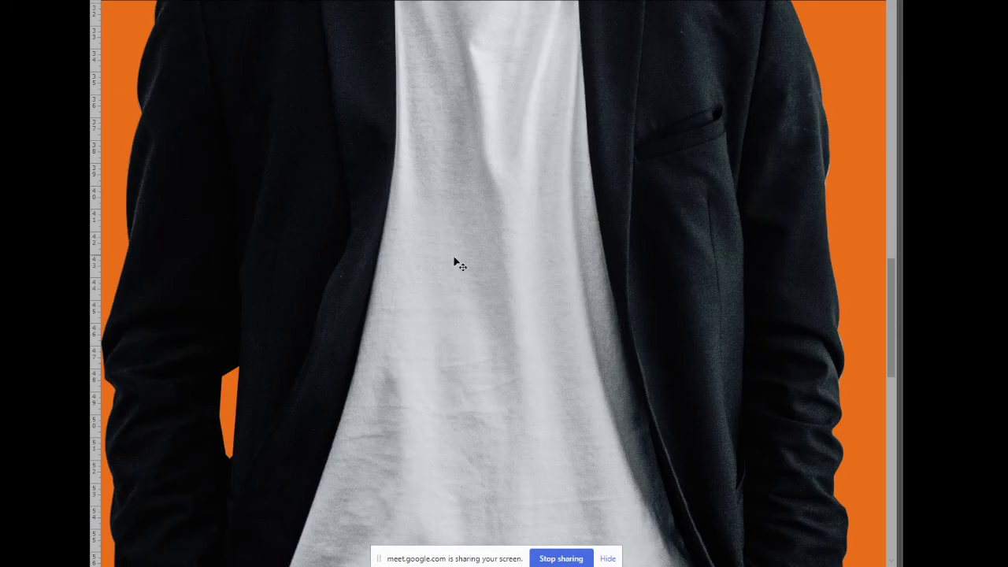
pyautogui.scroll(-4, 455, 264)
pyautogui.scroll(-1, 459, 272)
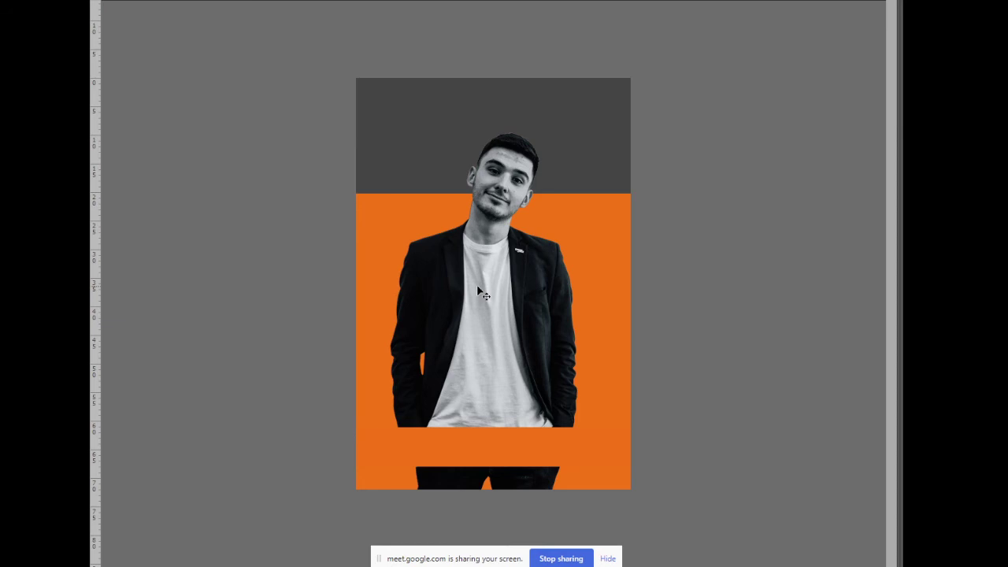
pyautogui.scroll(-2, 479, 290)
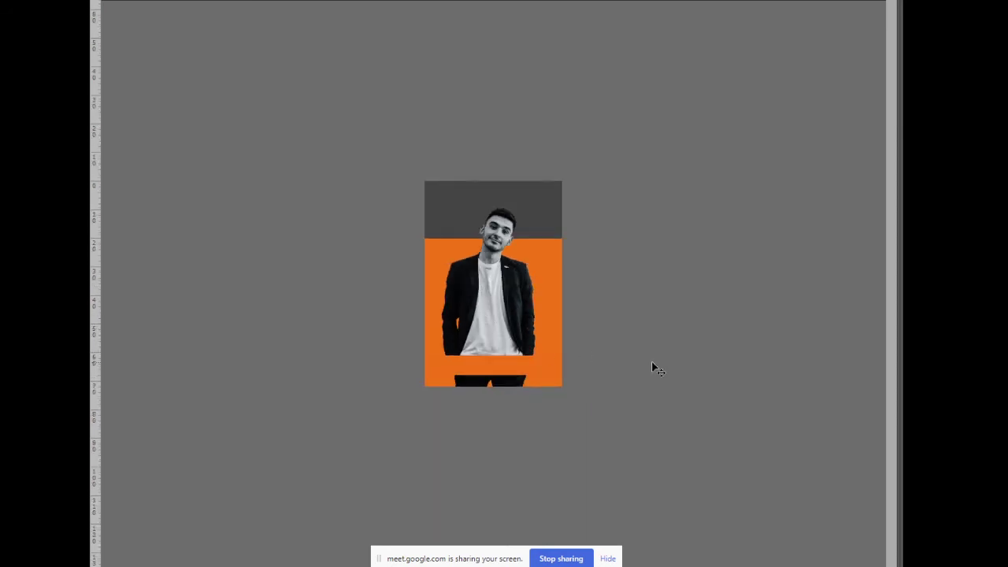
pyautogui.scroll(2, 654, 368)
pyautogui.moveTo(521, 435); pyautogui.dragTo(519, 293)
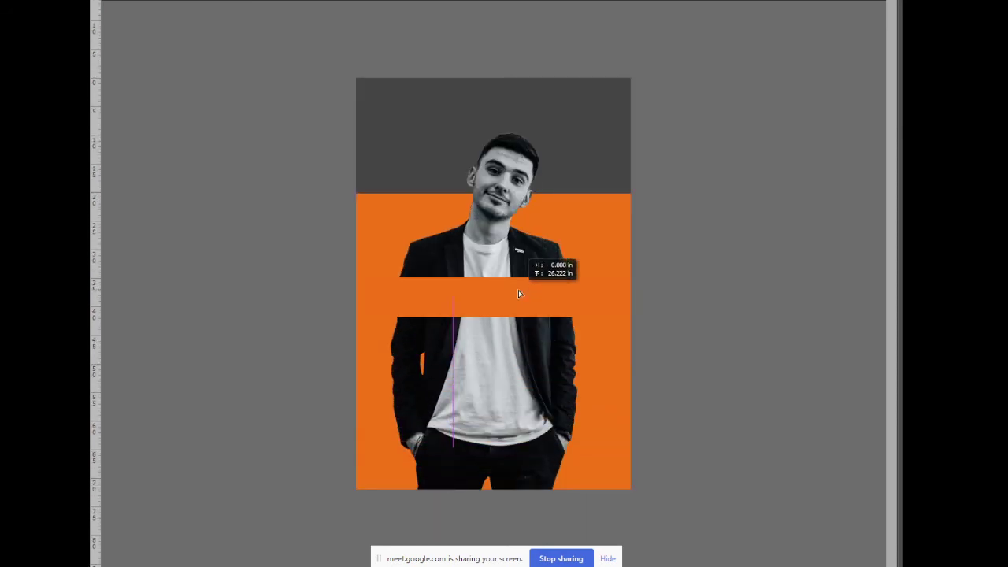
pyautogui.moveTo(518, 293); pyautogui.dragTo(526, 392)
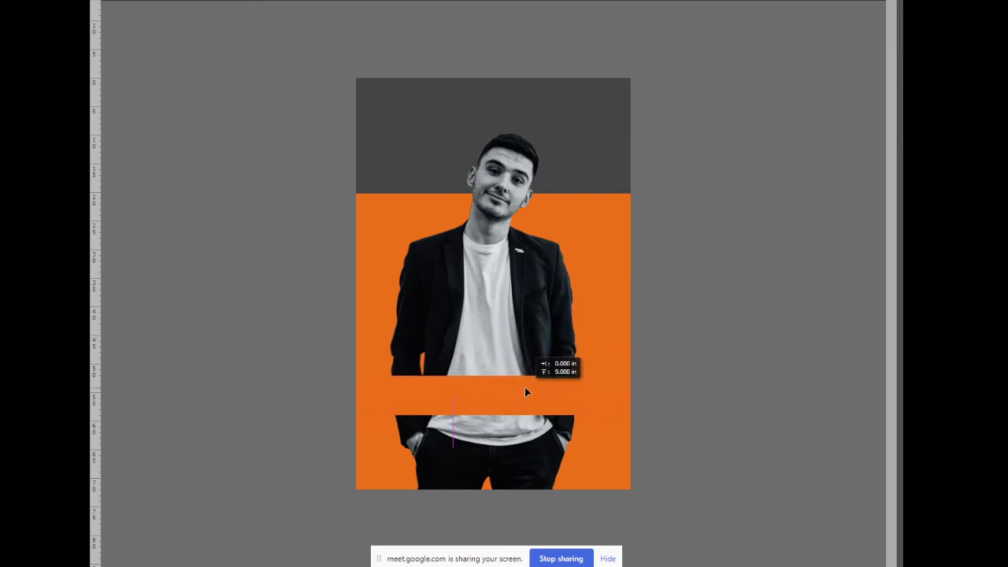
pyautogui.press('Tab')
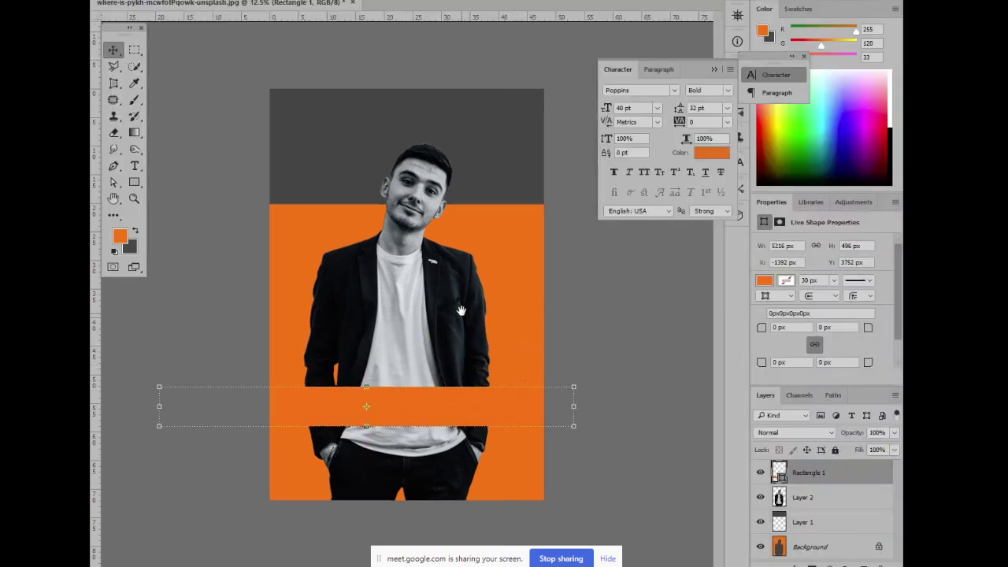
# Check the photo, dark top band and orange band layers, then zoom out to the whole poster
pyautogui.click(668, 307)
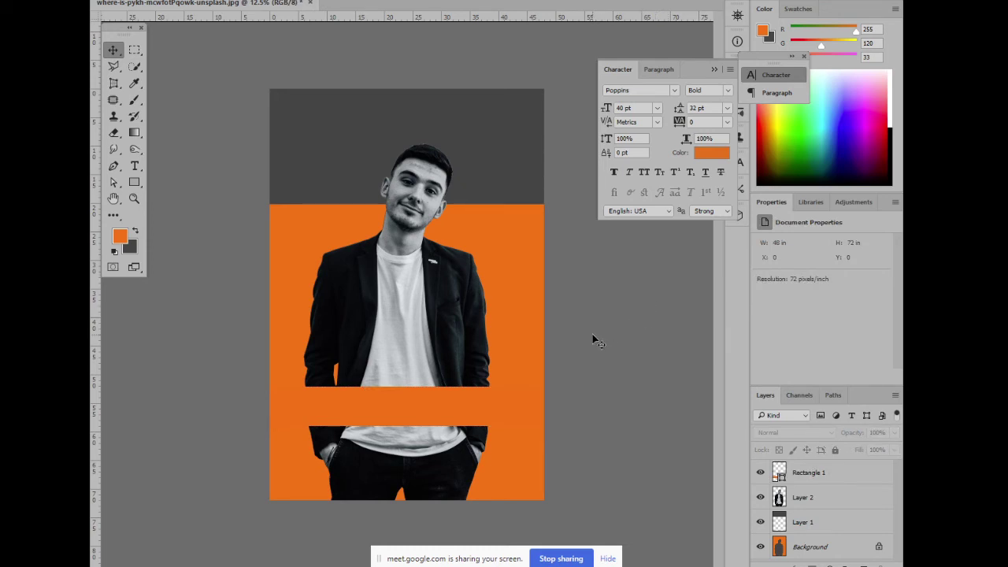
pyautogui.click(421, 263)
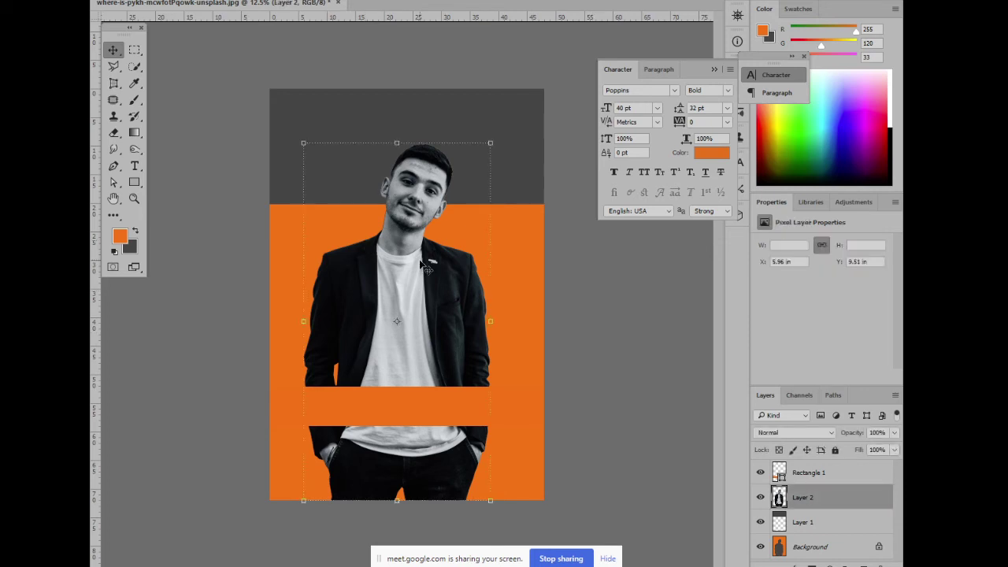
pyautogui.click(526, 265)
pyautogui.click(497, 201)
pyautogui.click(503, 247)
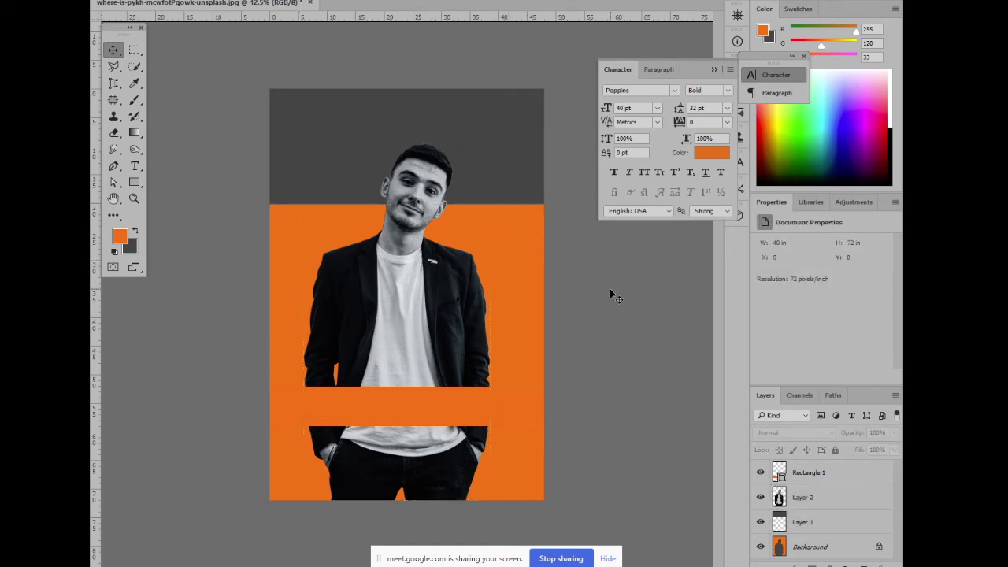
pyautogui.click(419, 417)
pyautogui.click(602, 317)
pyautogui.click(414, 260)
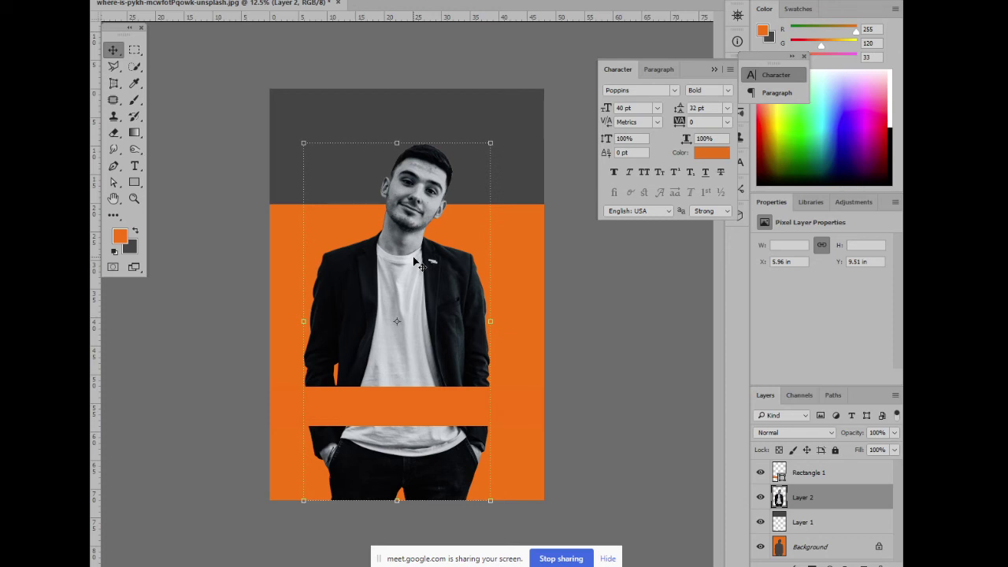
pyautogui.hotkey('ctrl', '-')
pyautogui.click(546, 260)
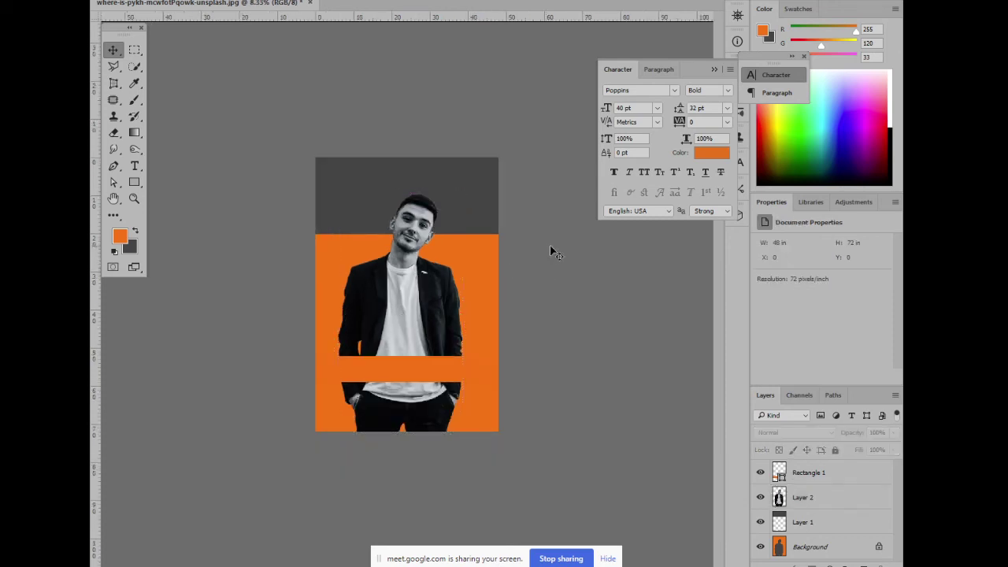
pyautogui.hotkey('ctrl', '-')
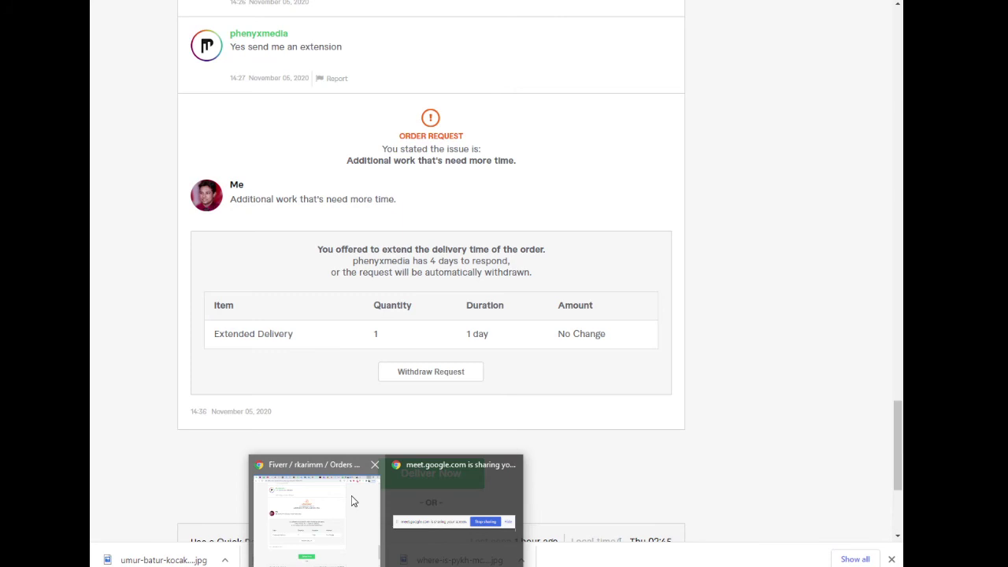
# Bring Chrome forward and show the Unsplash photo of a woman against a teal sky
pyautogui.click(351, 495)
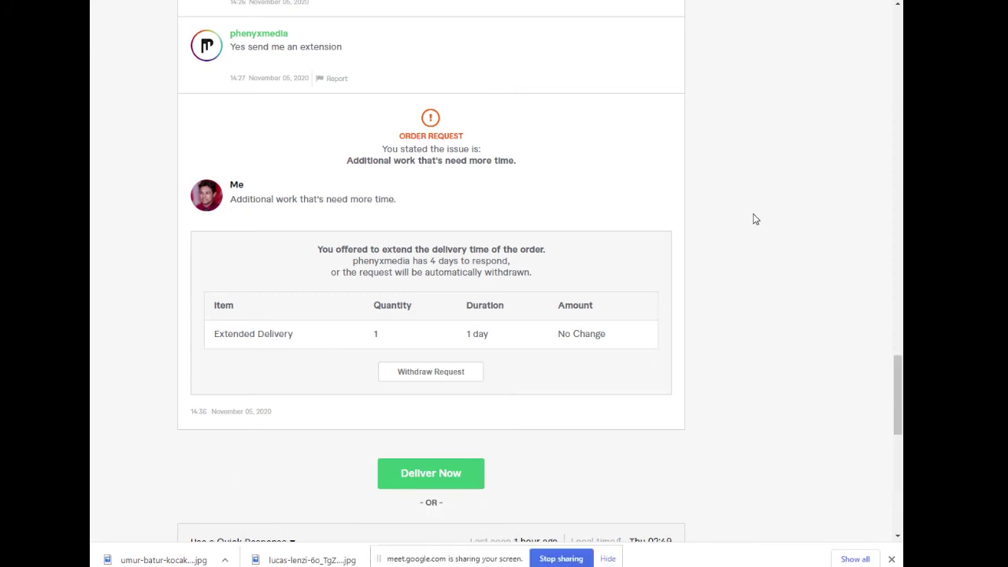
pyautogui.rightClick(723, 215)
pyautogui.click(772, 254)
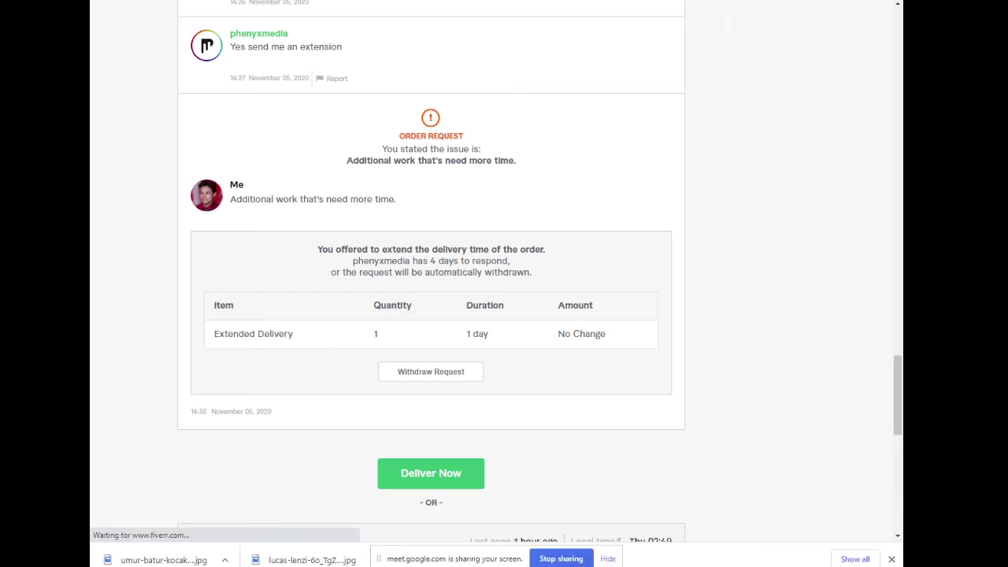
pyautogui.click(788, 1)
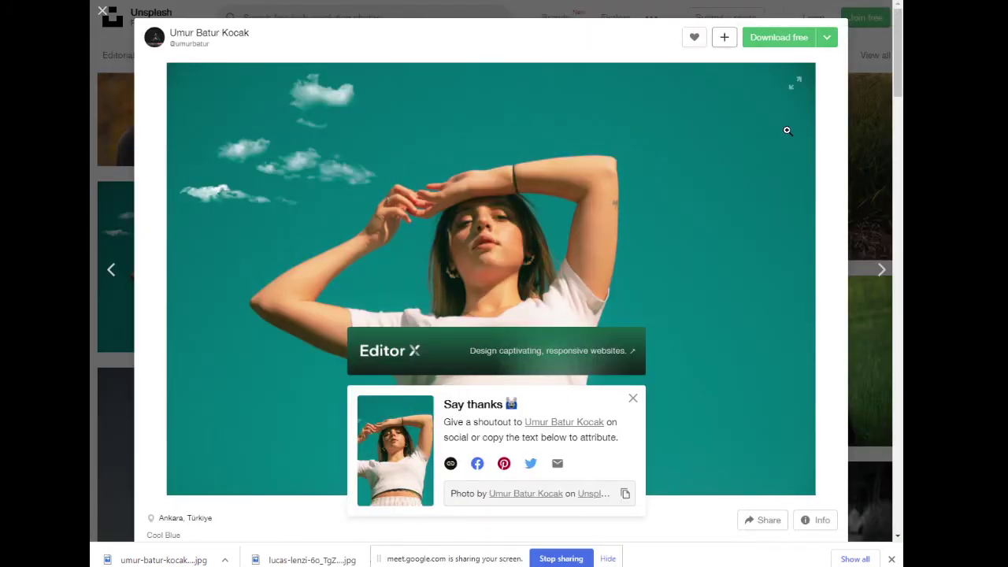
# Close the enlarged photo, dismiss the Say thanks popup, and scroll down the People feed
pyautogui.click(102, 11)
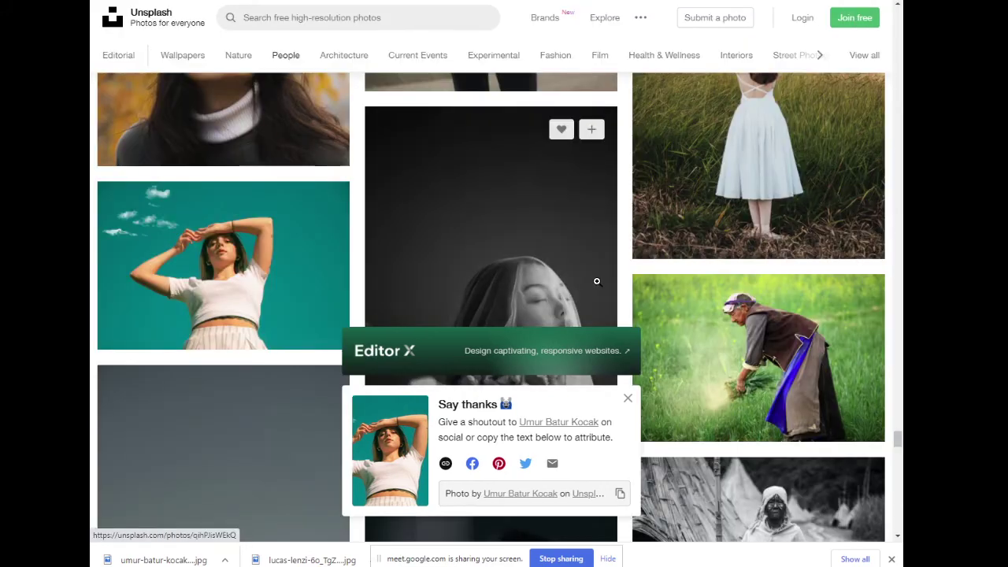
pyautogui.click(628, 398)
pyautogui.scroll(-5, 560, 272)
pyautogui.scroll(-3, 559, 272)
pyautogui.scroll(-5, 560, 272)
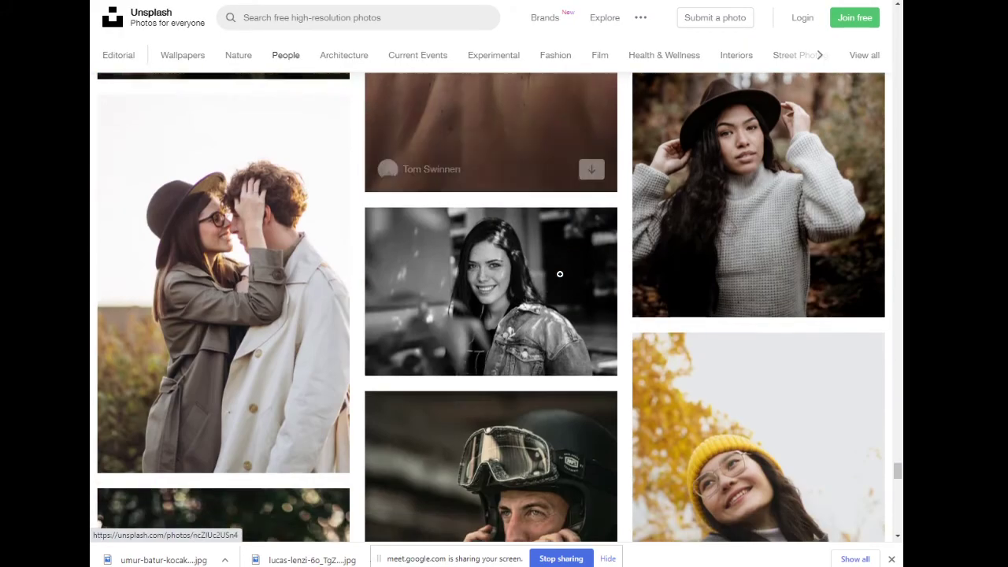
pyautogui.scroll(-4, 559, 272)
pyautogui.scroll(-5, 560, 273)
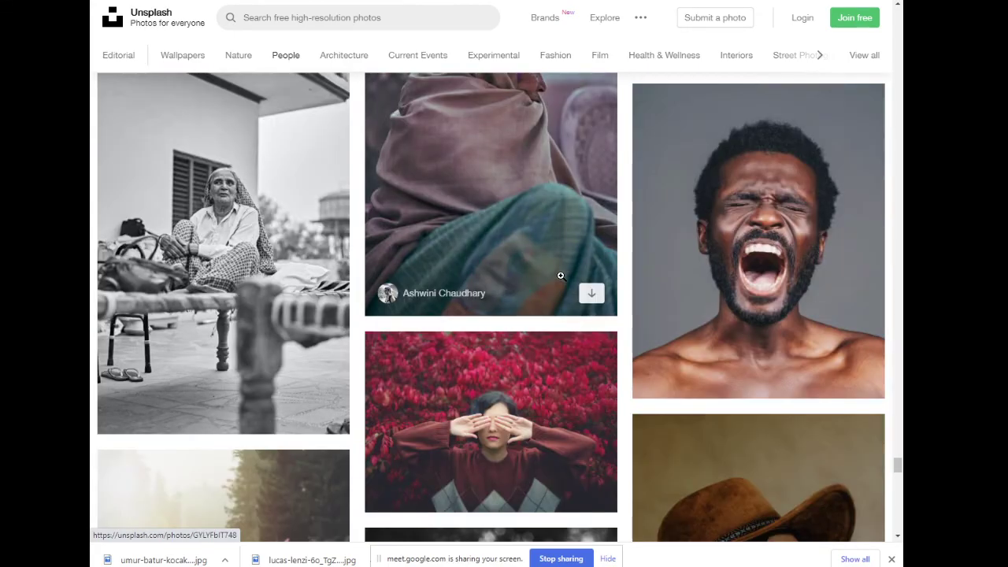
pyautogui.scroll(-5, 559, 273)
pyautogui.scroll(-5, 561, 276)
pyautogui.scroll(-5, 562, 277)
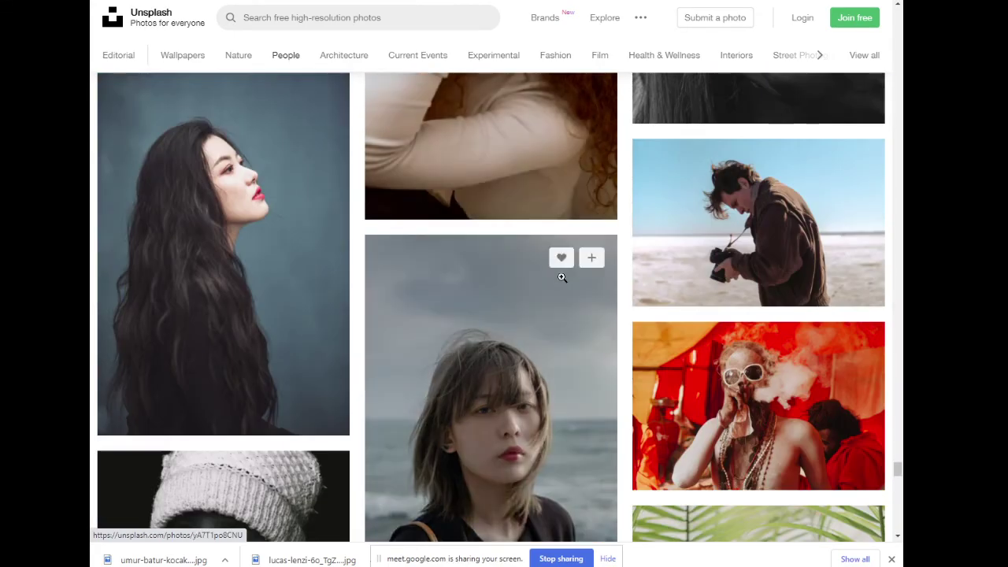
pyautogui.scroll(-1, 563, 280)
pyautogui.scroll(-4, 563, 283)
pyautogui.scroll(-4, 563, 284)
pyautogui.scroll(-5, 561, 280)
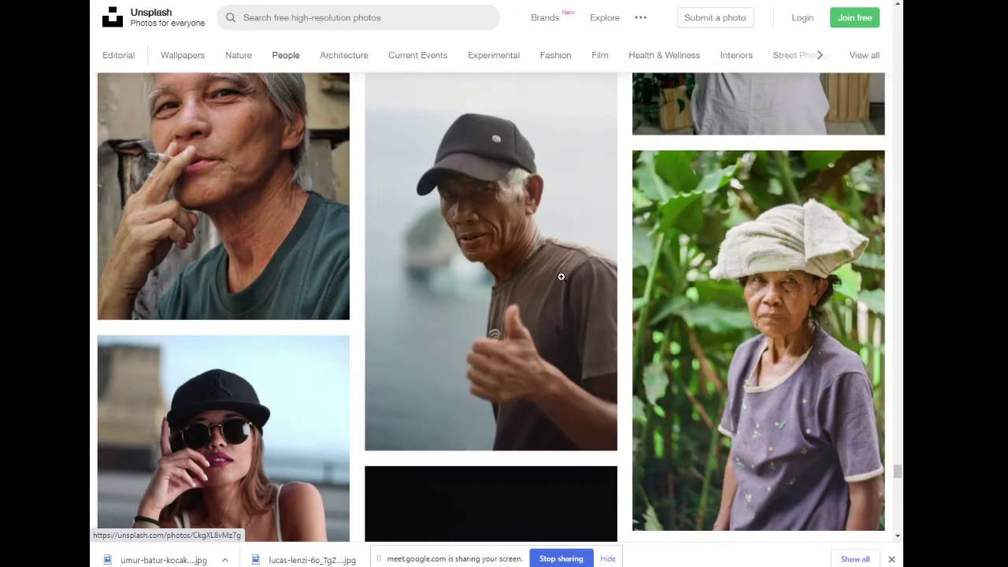
pyautogui.scroll(-5, 561, 276)
pyautogui.scroll(-5, 560, 276)
pyautogui.scroll(-1, 561, 277)
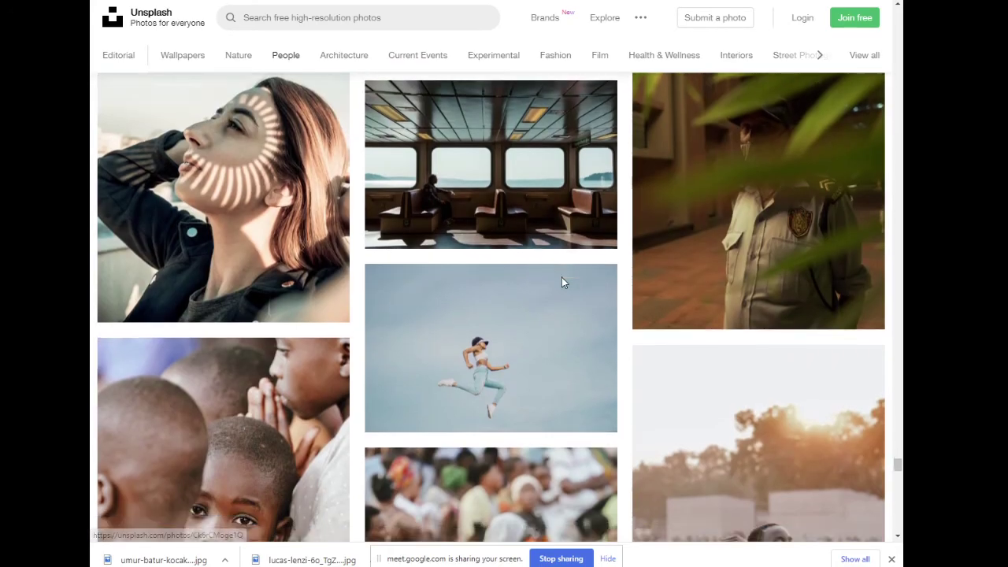
pyautogui.scroll(-5, 562, 278)
pyautogui.scroll(-5, 543, 284)
pyautogui.scroll(-5, 528, 290)
pyautogui.scroll(-5, 529, 291)
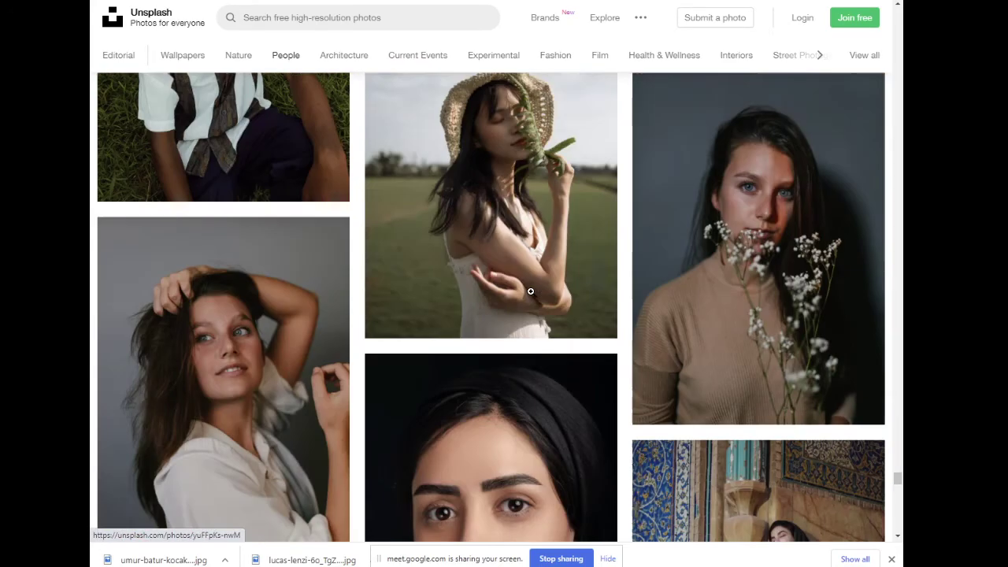
pyautogui.scroll(-5, 531, 292)
pyautogui.scroll(-2, 531, 293)
pyautogui.scroll(-4, 500, 299)
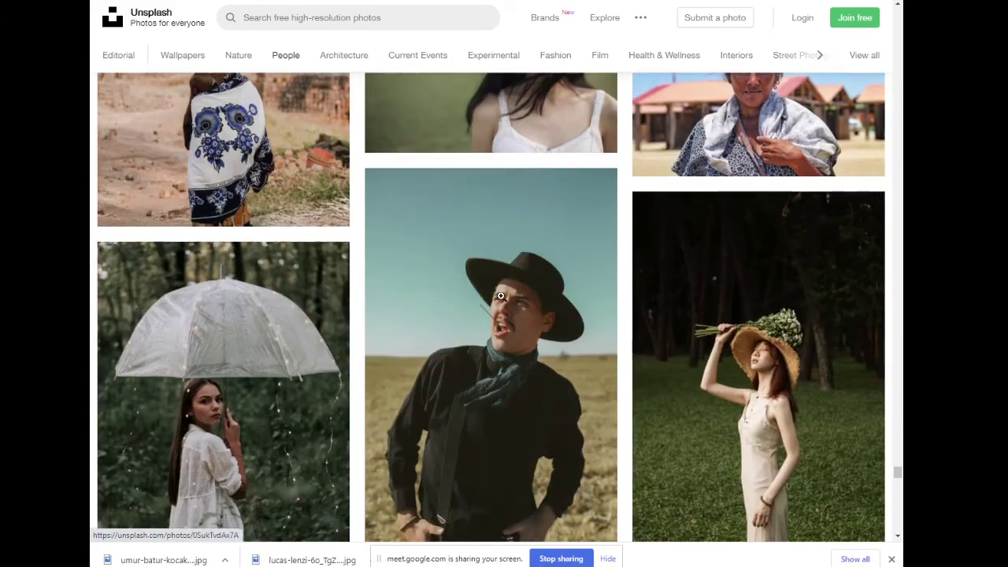
pyautogui.scroll(-5, 500, 298)
pyautogui.scroll(-4, 501, 295)
pyautogui.scroll(4, 500, 296)
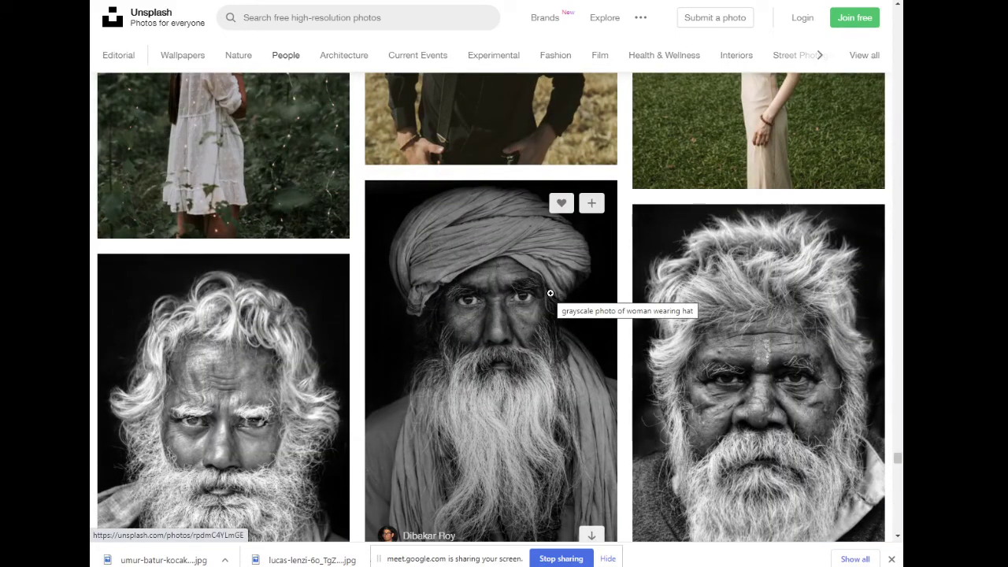
# Keep scrolling far down the People photos looking for a suitable portrait
pyautogui.scroll(-5, 550, 293)
pyautogui.scroll(-5, 550, 293)
pyautogui.scroll(-5, 551, 293)
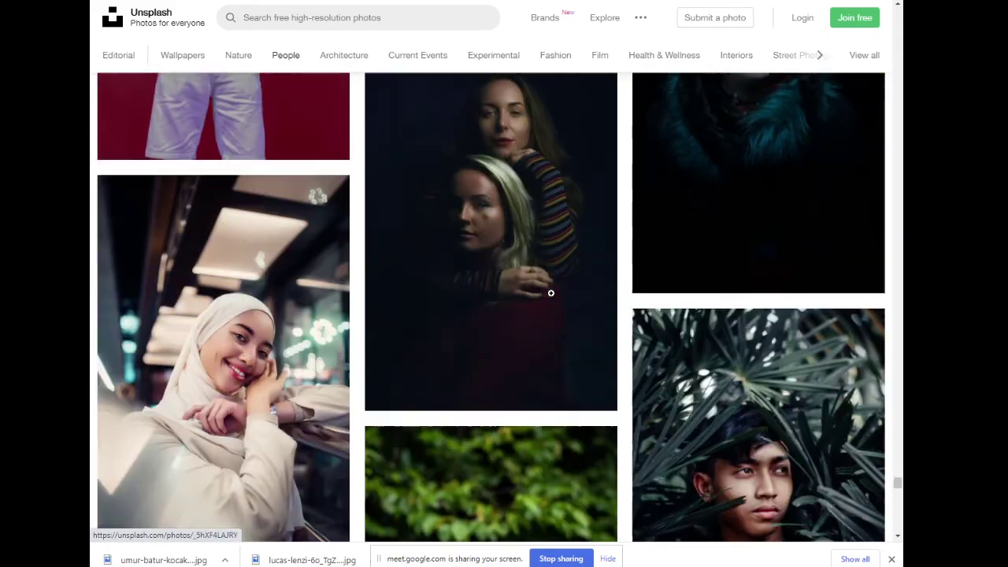
pyautogui.scroll(-5, 550, 293)
pyautogui.scroll(-5, 527, 296)
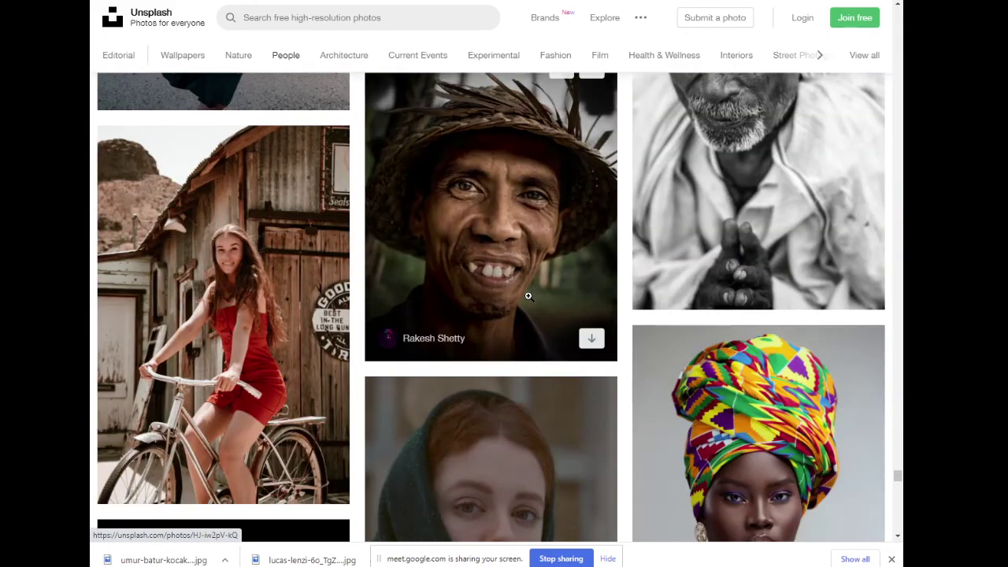
pyautogui.scroll(-5, 528, 295)
pyautogui.scroll(-5, 529, 296)
pyautogui.scroll(-3, 532, 297)
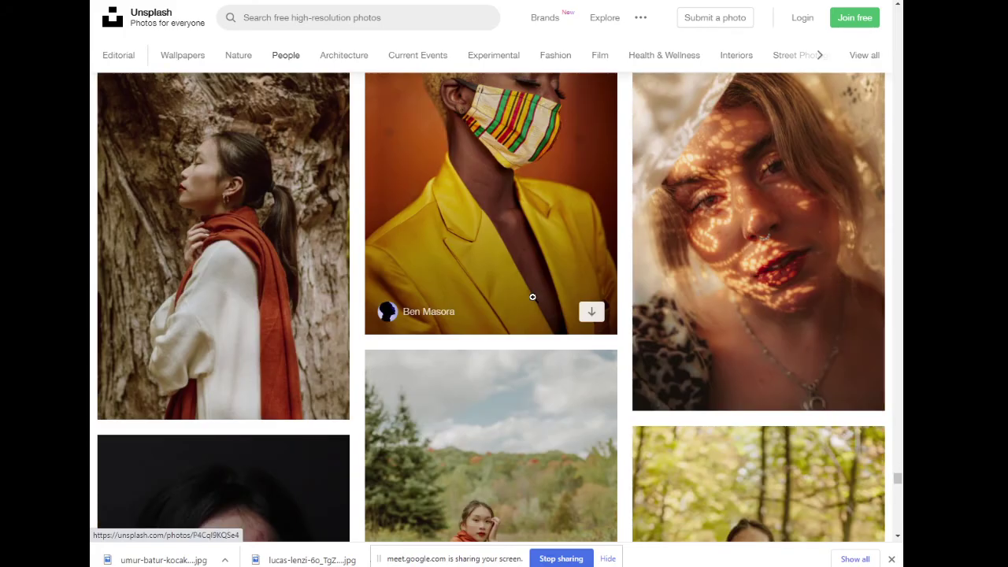
pyautogui.scroll(-3, 533, 297)
pyautogui.scroll(-3, 520, 303)
pyautogui.scroll(-3, 483, 312)
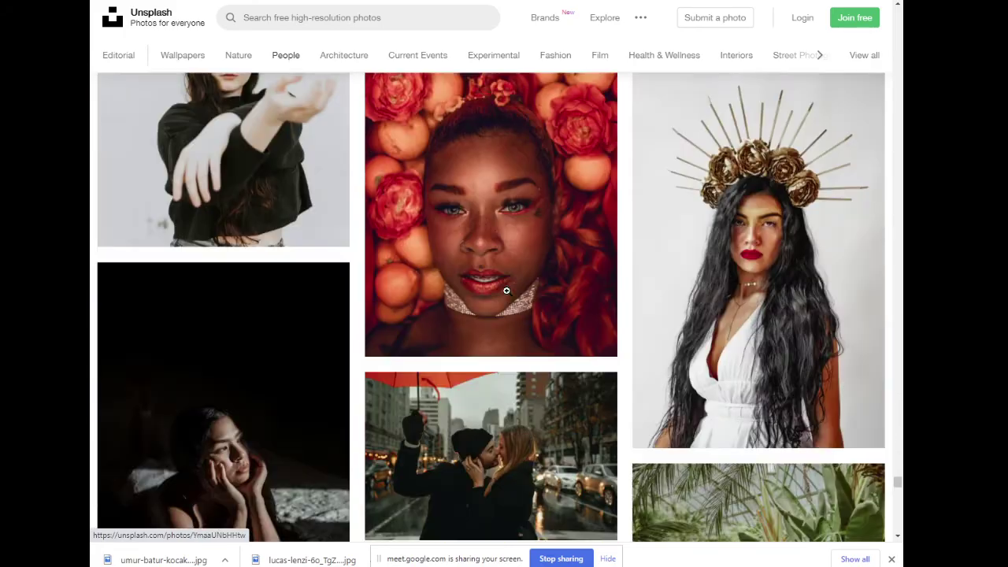
pyautogui.scroll(-3, 507, 293)
pyautogui.scroll(-3, 508, 293)
pyautogui.scroll(-2, 509, 293)
pyautogui.scroll(-2, 509, 293)
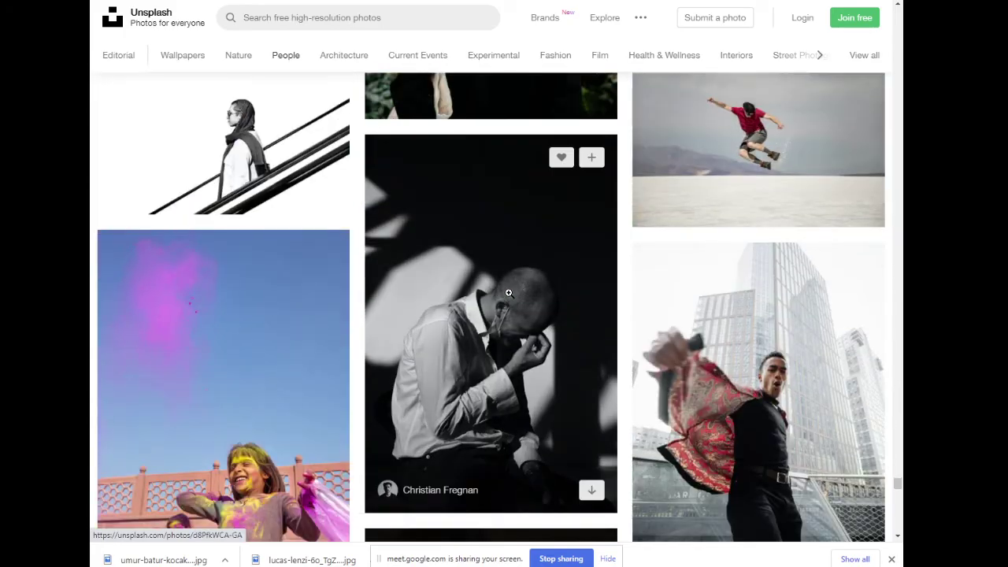
pyautogui.scroll(-3, 511, 294)
pyautogui.scroll(-5, 511, 294)
pyautogui.scroll(-2, 510, 295)
pyautogui.scroll(-5, 511, 296)
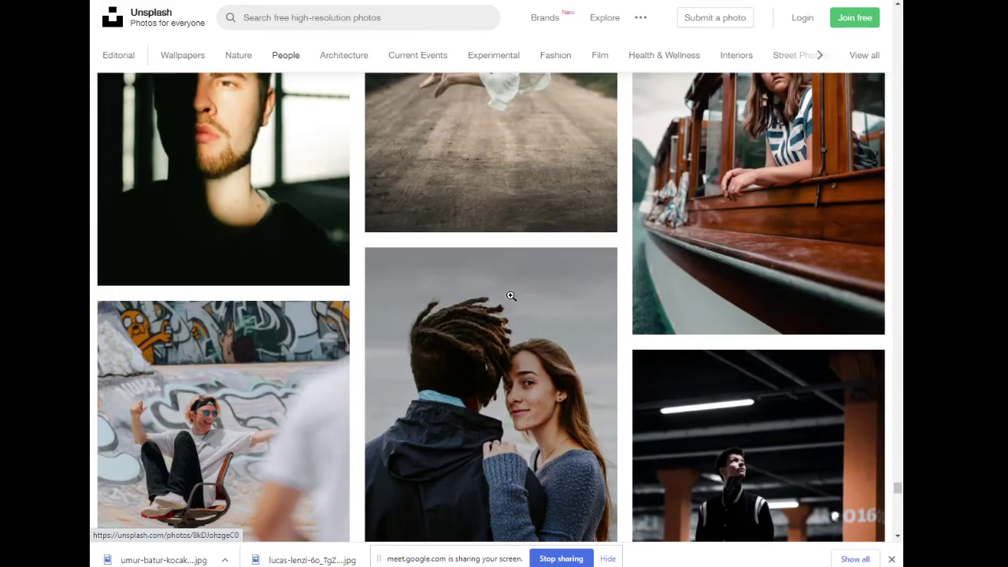
pyautogui.scroll(-5, 510, 295)
pyautogui.scroll(-4, 509, 293)
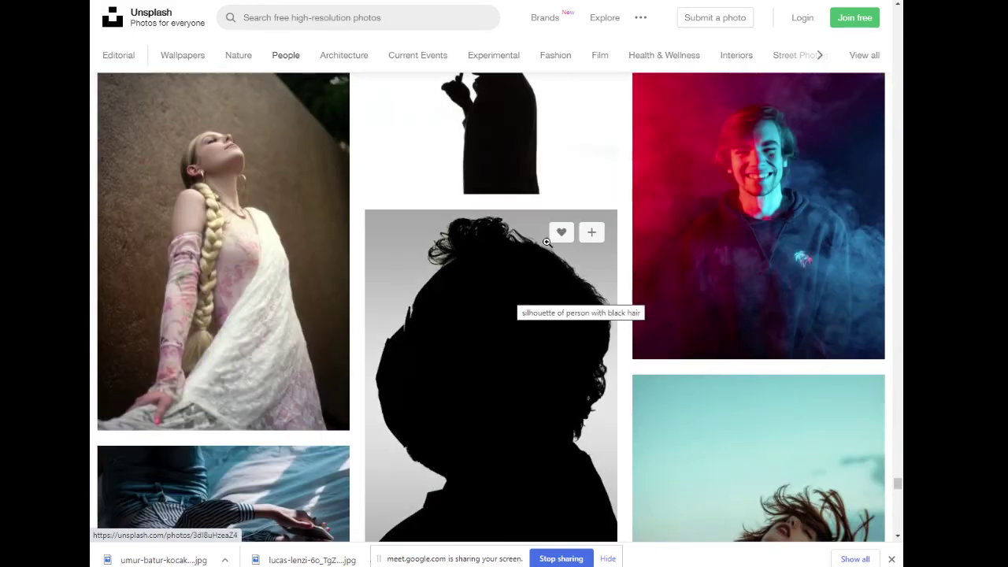
pyautogui.scroll(-5, 552, 338)
pyautogui.scroll(-2, 522, 338)
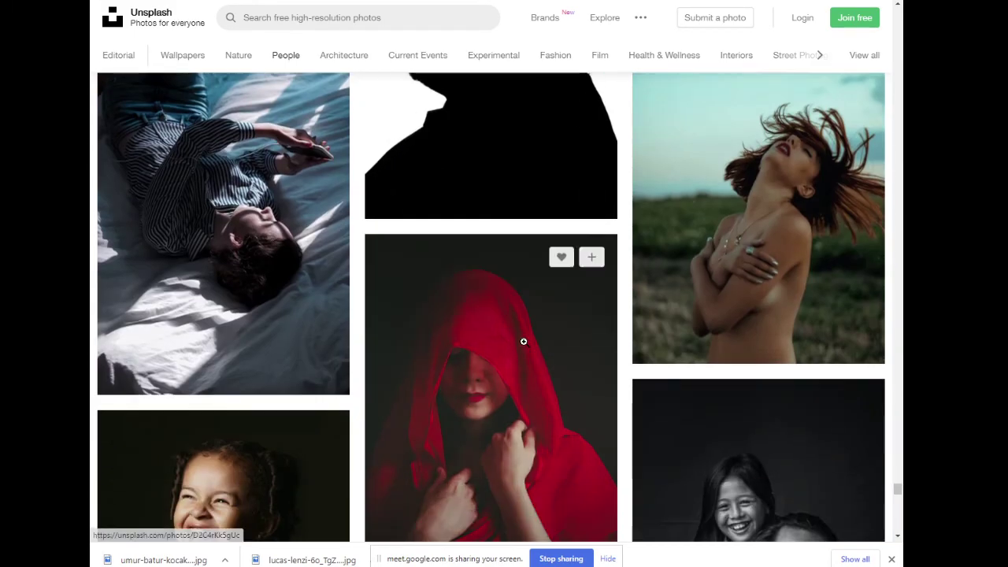
pyautogui.scroll(-5, 523, 349)
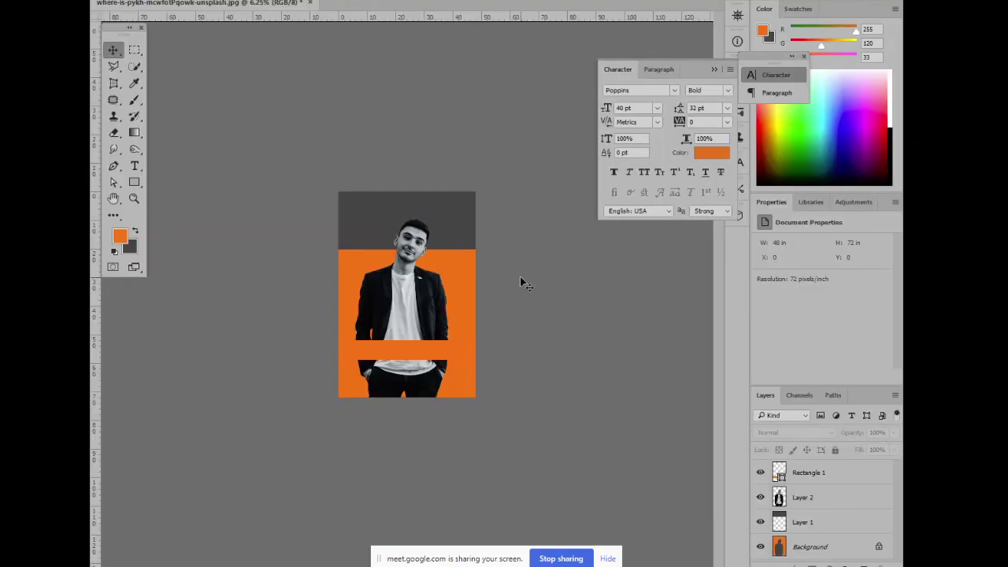
# In the Open dialog, browse to This PC > Desktop > 2 Batch > Batch 3
pyautogui.hotkey('ctrl', 'o')
pyautogui.click(460, 273)
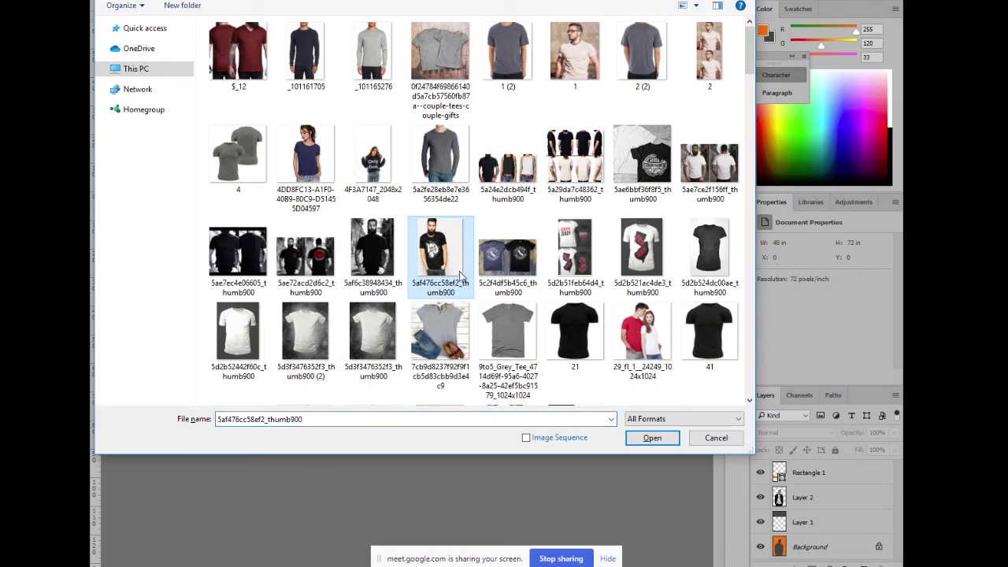
pyautogui.hotkey('alt', 'Up')
pyautogui.click(142, 71)
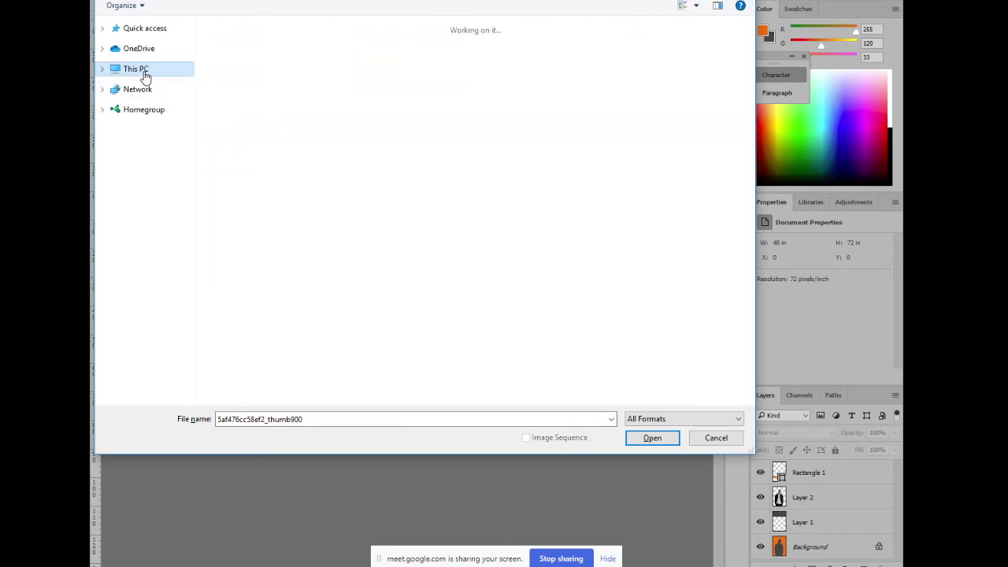
pyautogui.doubleClick(229, 52)
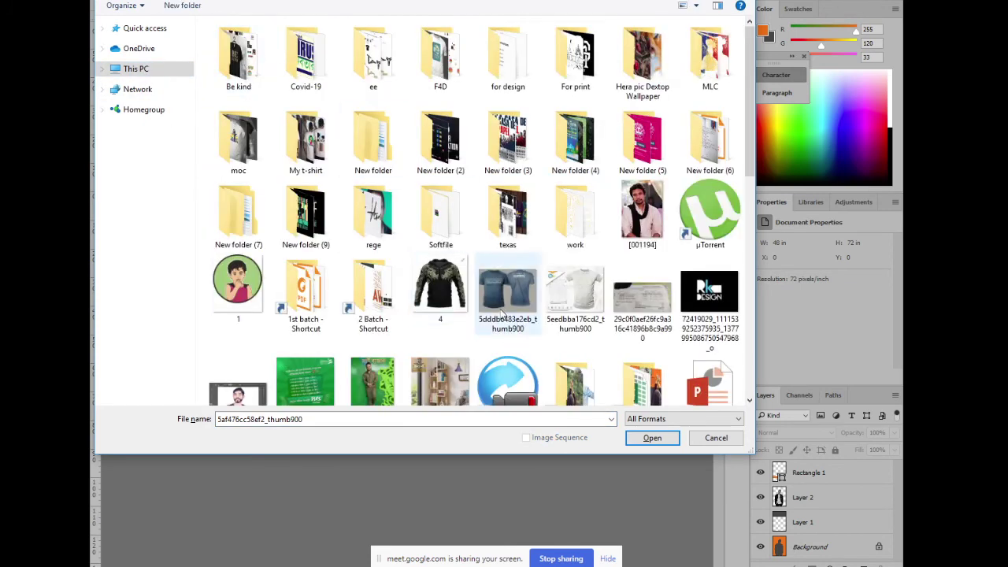
pyautogui.doubleClick(370, 285)
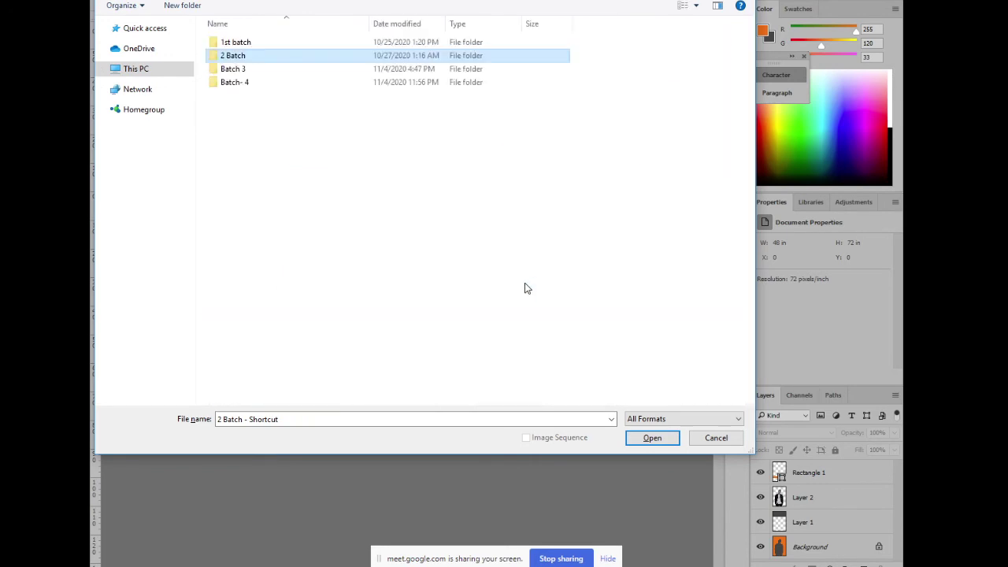
pyautogui.press('Down')
pyautogui.press('Return')
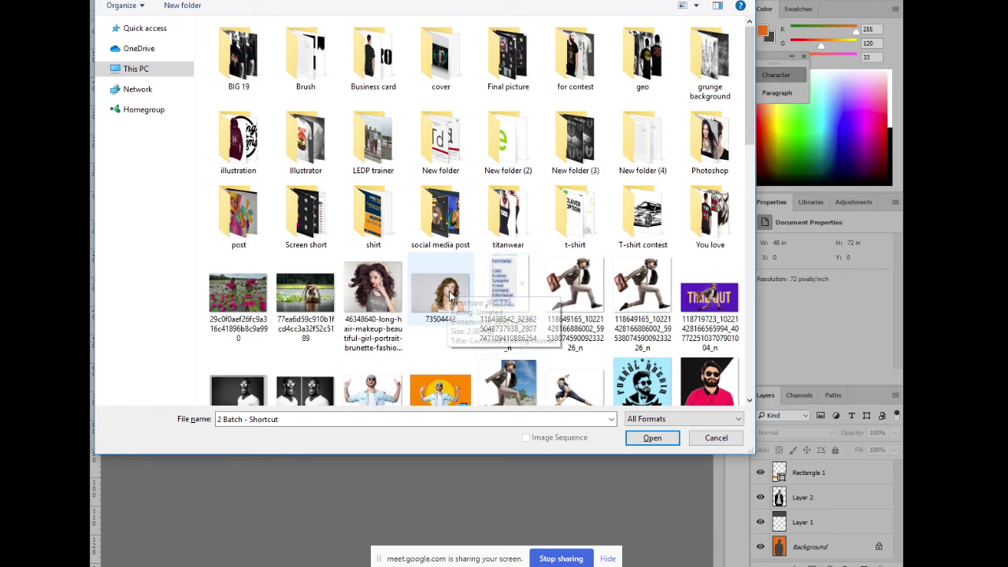
# Select the 73504442 portrait and open it
pyautogui.scroll(-2, 449, 299)
pyautogui.scroll(-4, 461, 327)
pyautogui.scroll(-3, 461, 315)
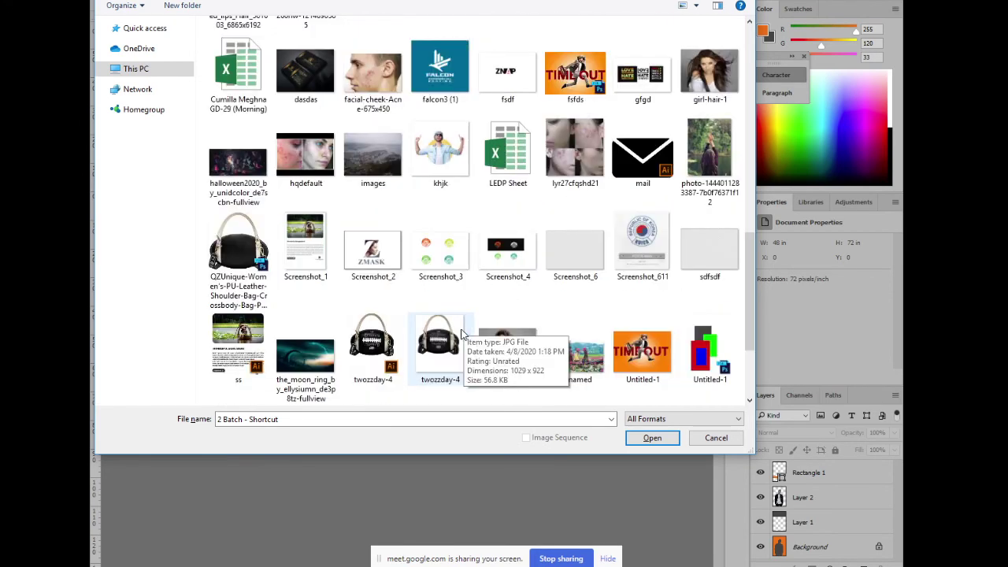
pyautogui.scroll(-2, 461, 299)
pyautogui.scroll(3, 460, 302)
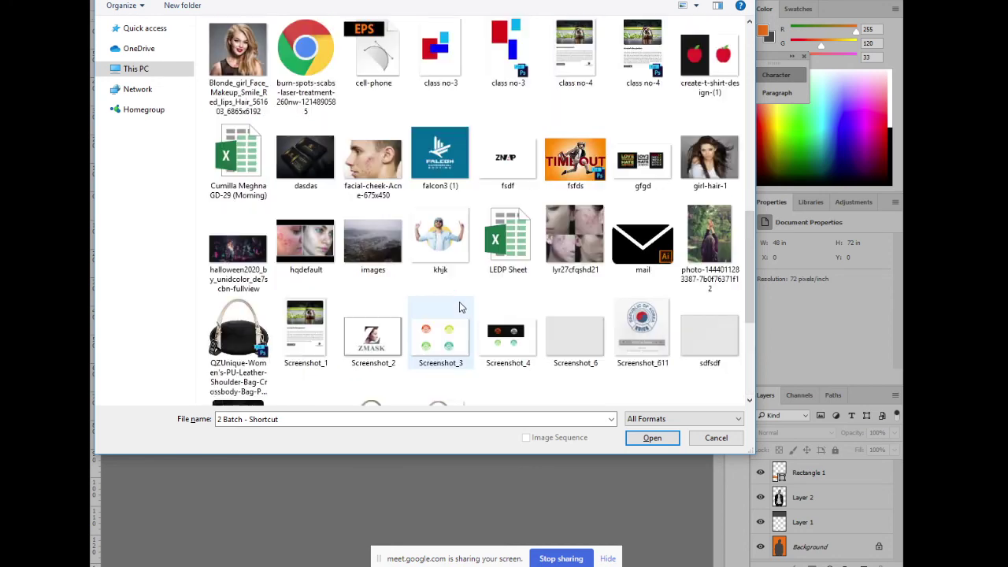
pyautogui.scroll(6, 460, 301)
pyautogui.click(461, 156)
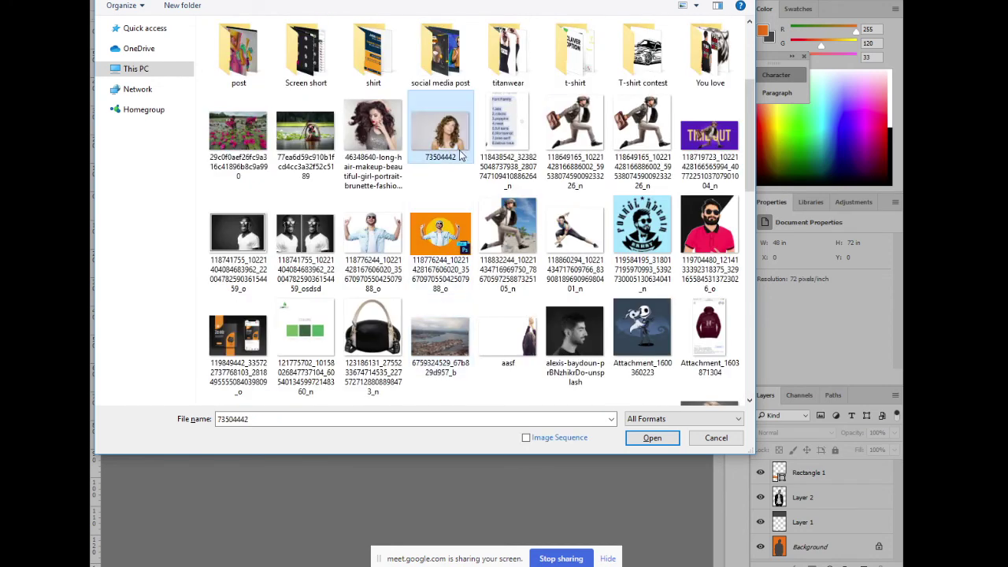
pyautogui.doubleClick(382, 136)
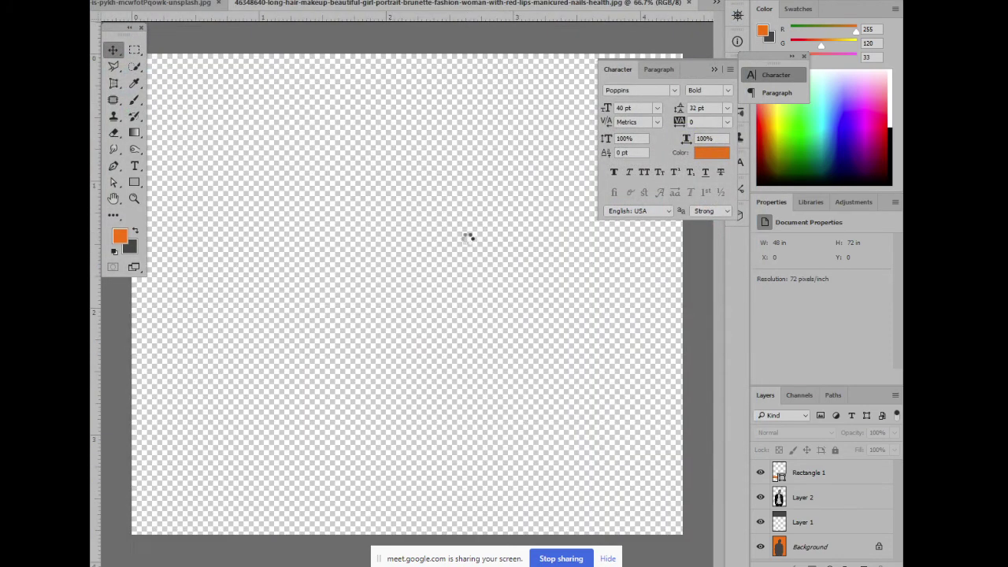
# Return to the curly-haired portrait document and choose the Quick Selection tool
pyautogui.scroll(3, 488, 316)
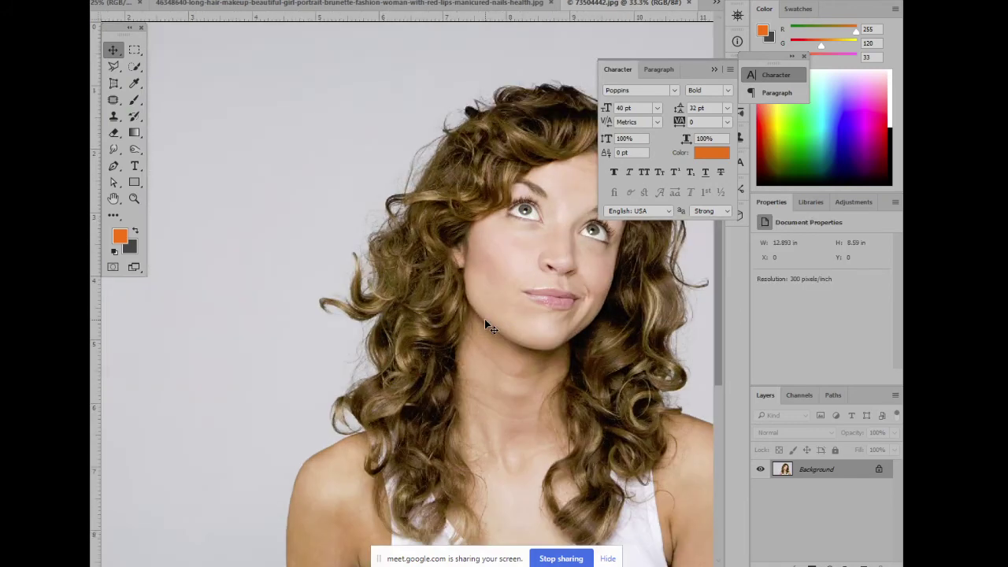
pyautogui.click(384, 3)
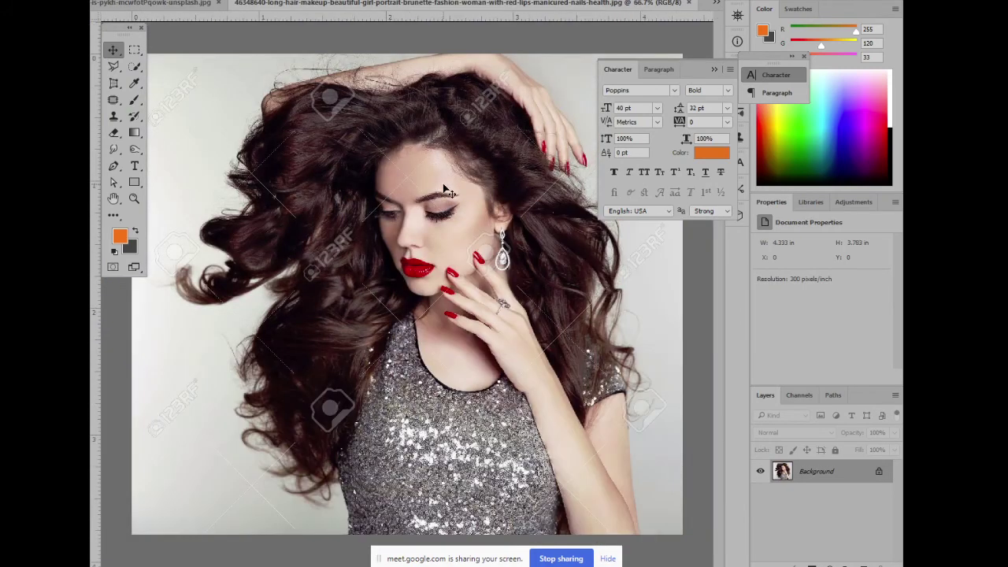
pyautogui.hotkey('ctrl', 'Tab')
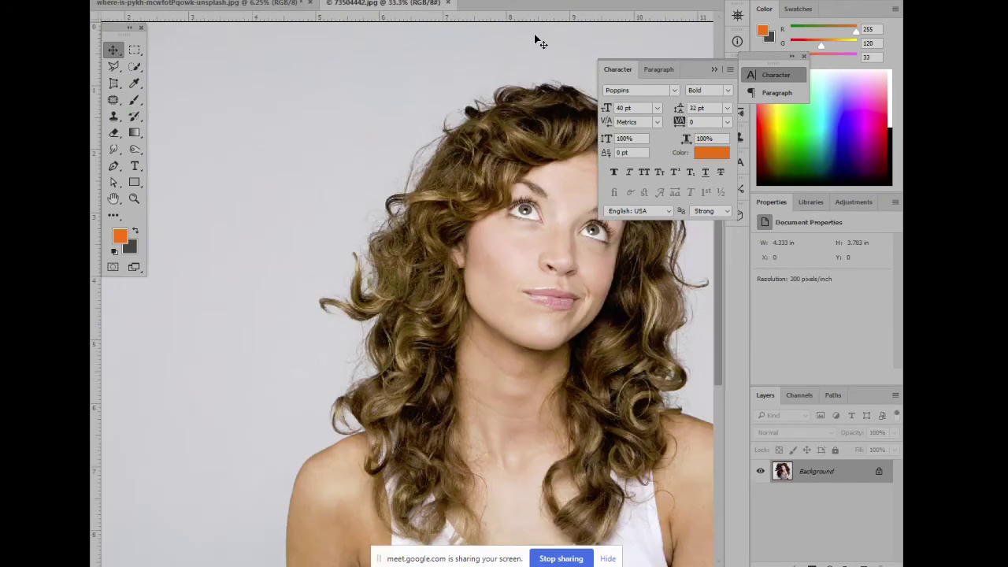
pyautogui.hotkey('ctrl', '-')
pyautogui.hotkey('ctrl', '-')
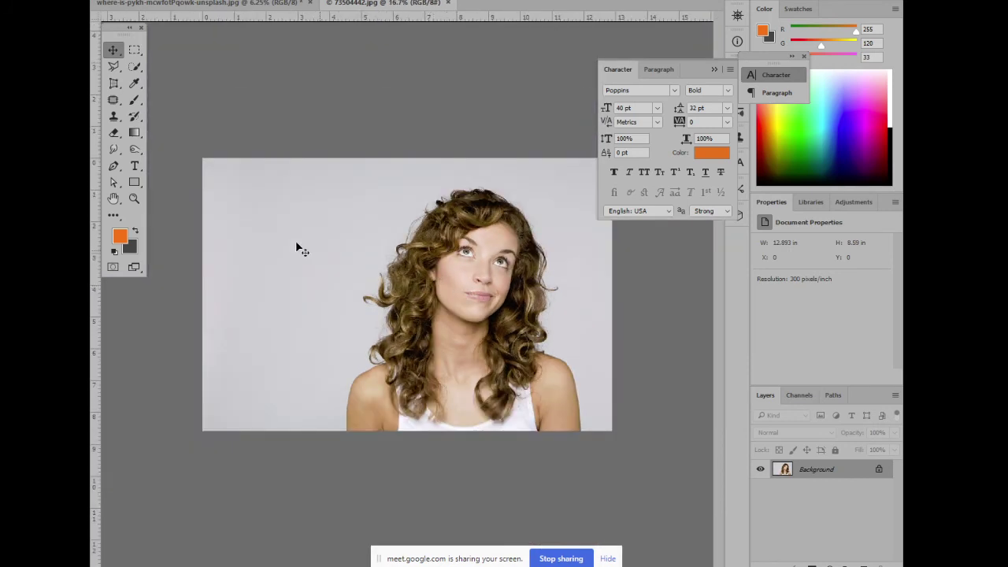
pyautogui.rightClick(114, 70)
pyautogui.rightClick(133, 69)
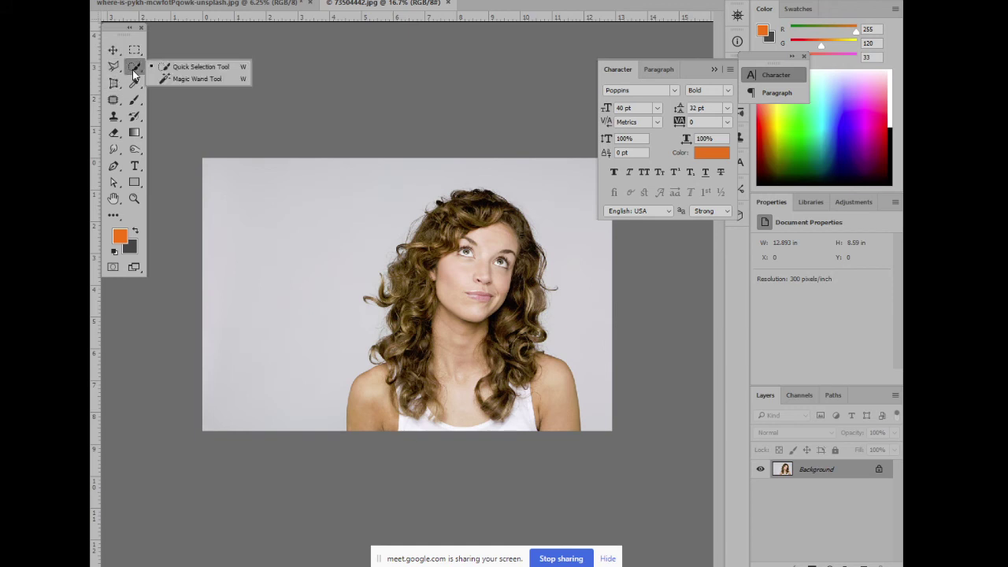
pyautogui.click(176, 67)
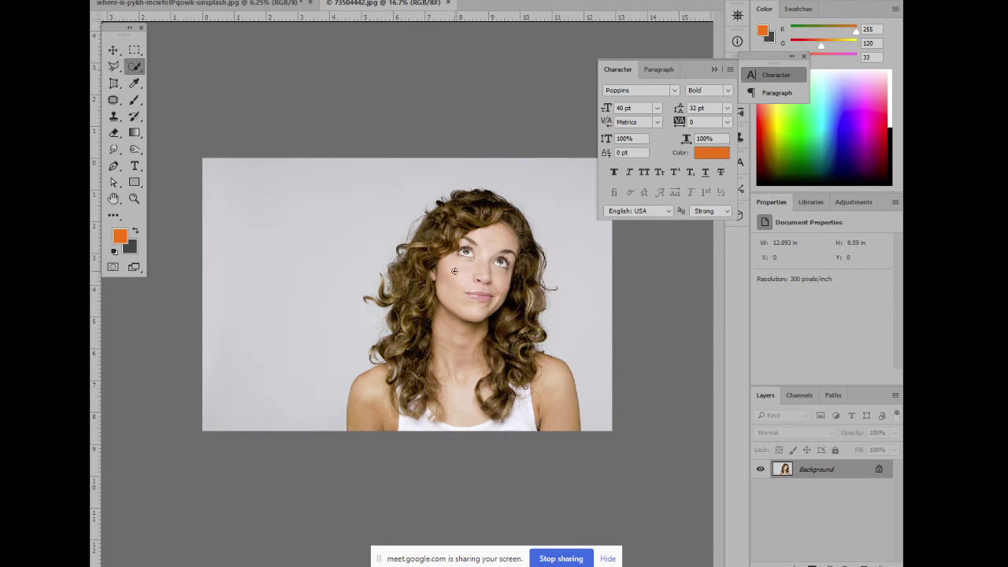
# Paint the selection over the left curly hair, upper-left hair edge and left shoulder
pyautogui.scroll(1, 458, 264)
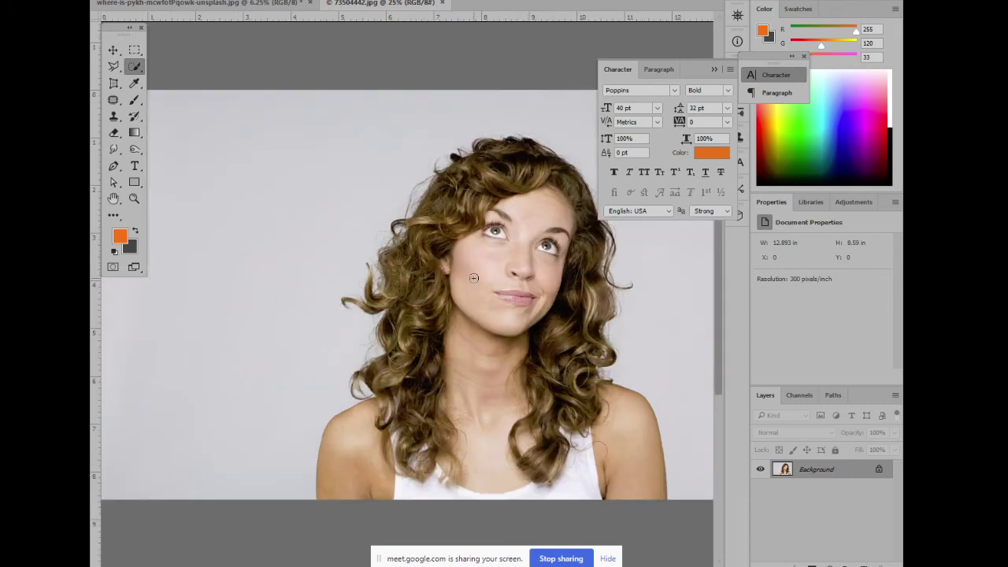
pyautogui.moveTo(473, 273); pyautogui.dragTo(401, 265)
pyautogui.moveTo(398, 178)
pyautogui.mouseDown()
pyautogui.moveTo(359, 345)
pyautogui.moveTo(435, 477)
pyautogui.moveTo(538, 438)
pyautogui.moveTo(524, 396)
pyautogui.mouseUp()
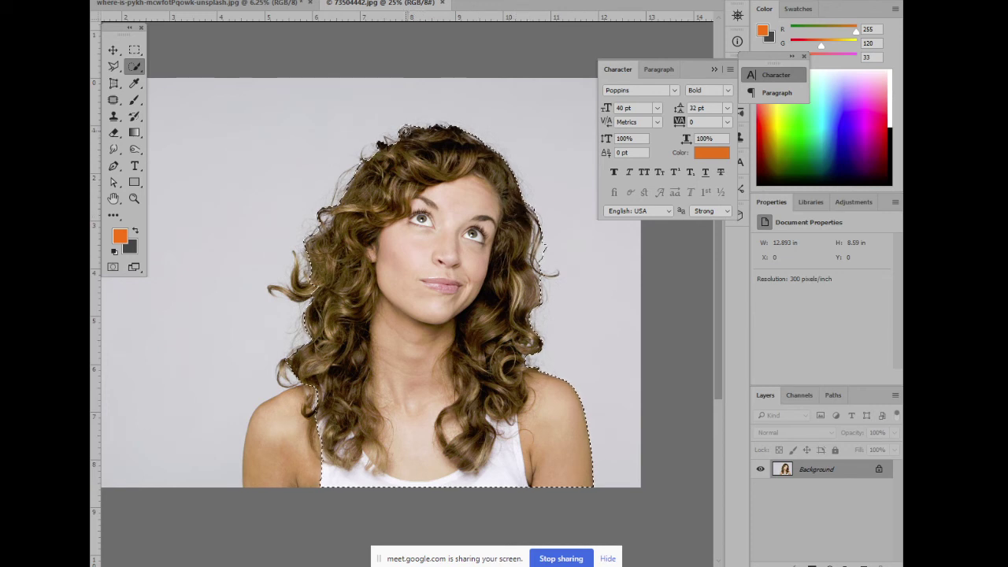
pyautogui.moveTo(405, 131)
pyautogui.mouseDown()
pyautogui.moveTo(341, 205)
pyautogui.moveTo(293, 281)
pyautogui.moveTo(284, 367)
pyautogui.mouseUp()
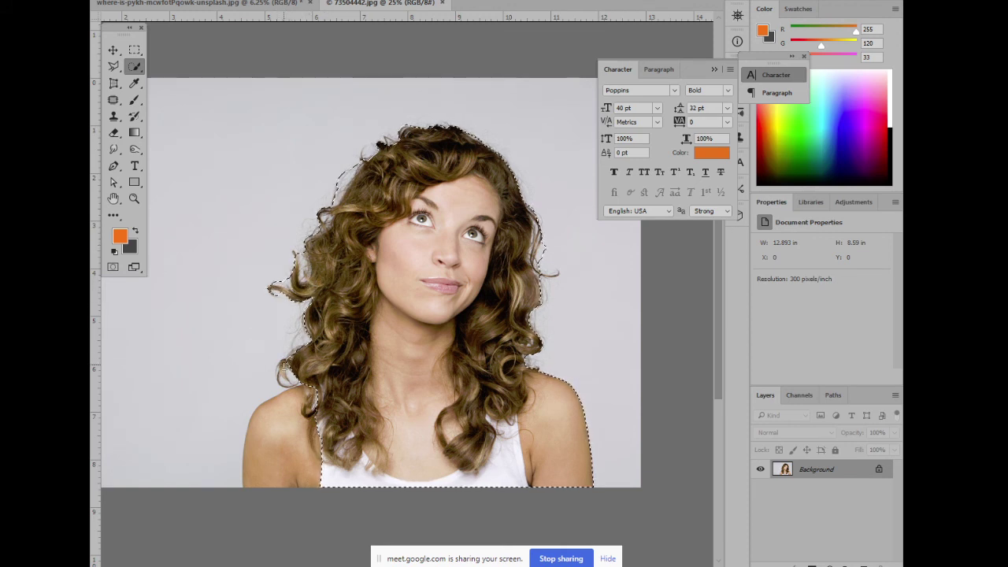
pyautogui.scroll(-3, 291, 354)
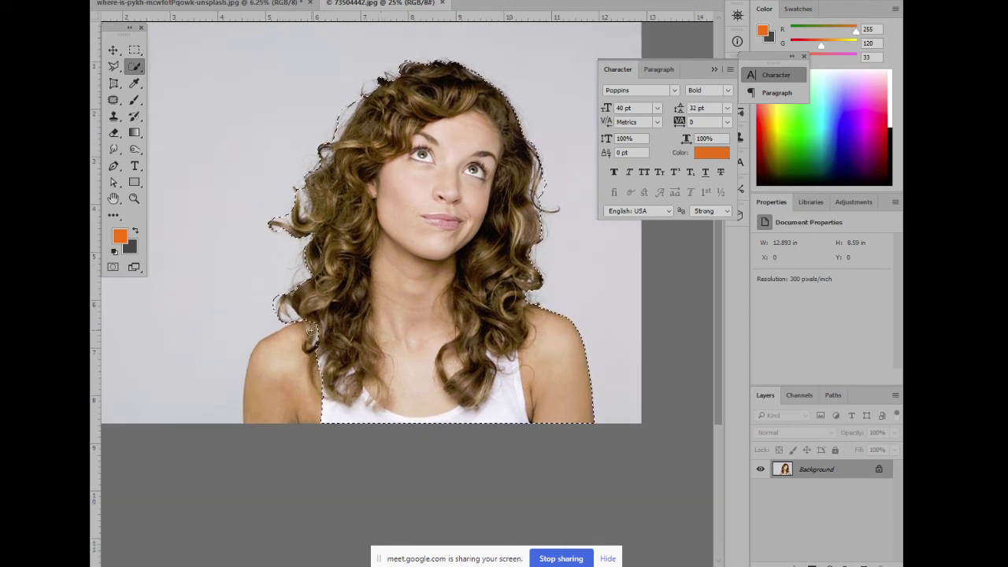
pyautogui.moveTo(311, 331); pyautogui.dragTo(268, 372)
pyautogui.scroll(3, 445, 347)
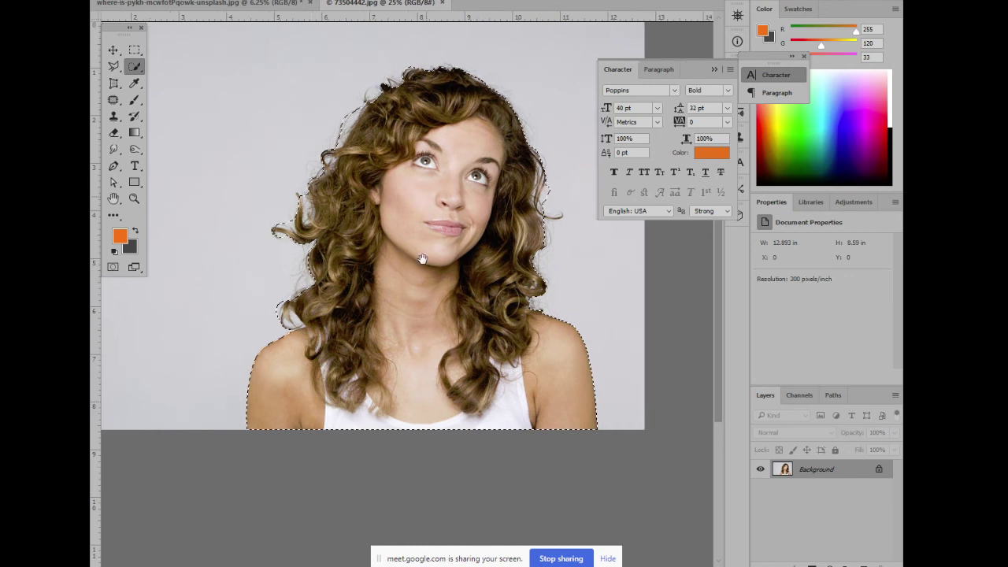
pyautogui.scroll(-2, 471, 211)
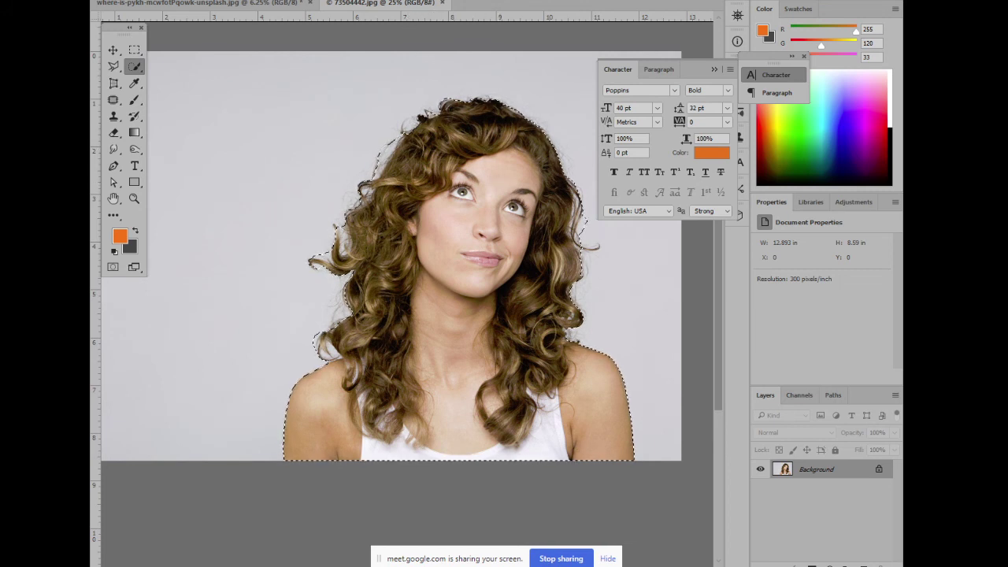
# Open Select and Mask with Overlay view mode and size the Refine Edge Brush
pyautogui.hotkey('alt', 'ctrl', 'r')
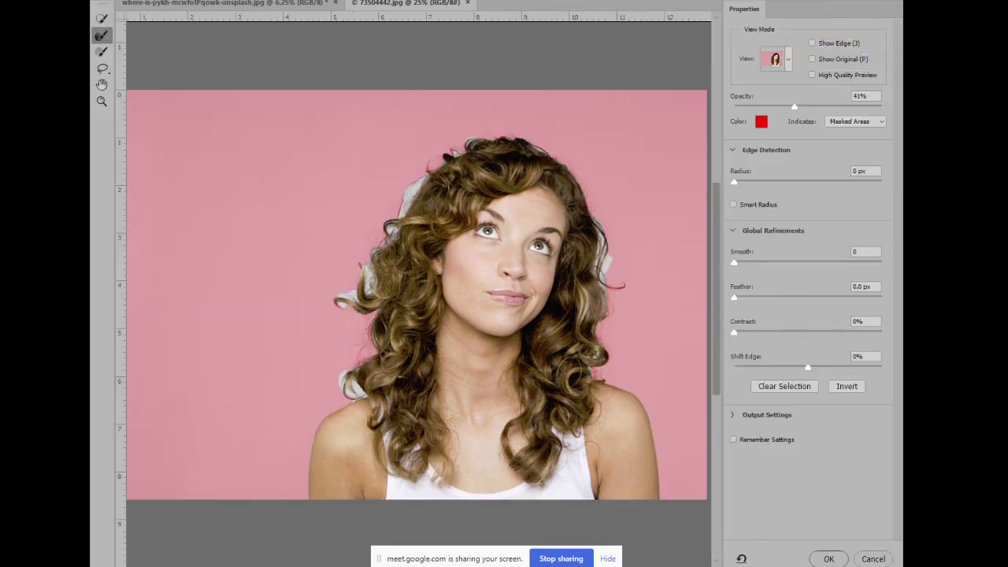
pyautogui.click(789, 60)
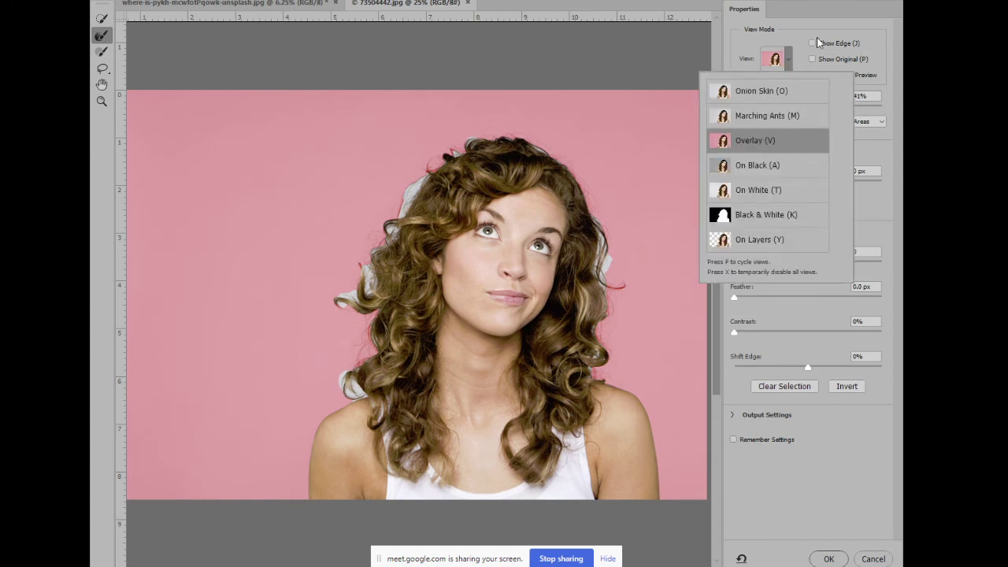
pyautogui.click(809, 17)
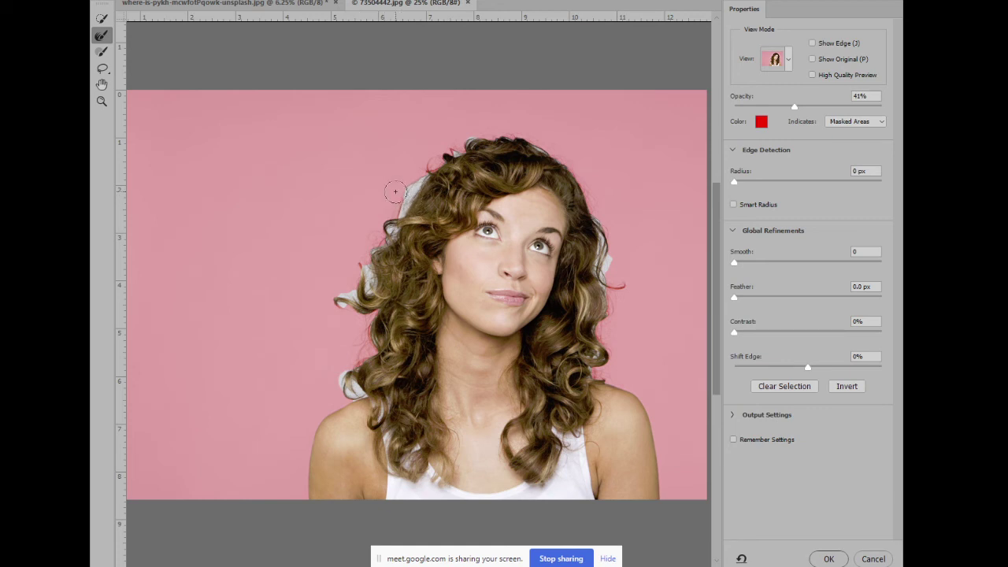
pyautogui.press(']')
pyautogui.press(']')
pyautogui.press('[')
# Refine the hair edge along the top of the head at 50% zoom
pyautogui.moveTo(460, 139); pyautogui.dragTo(375, 229)
pyautogui.hotkey('ctrl', '+')
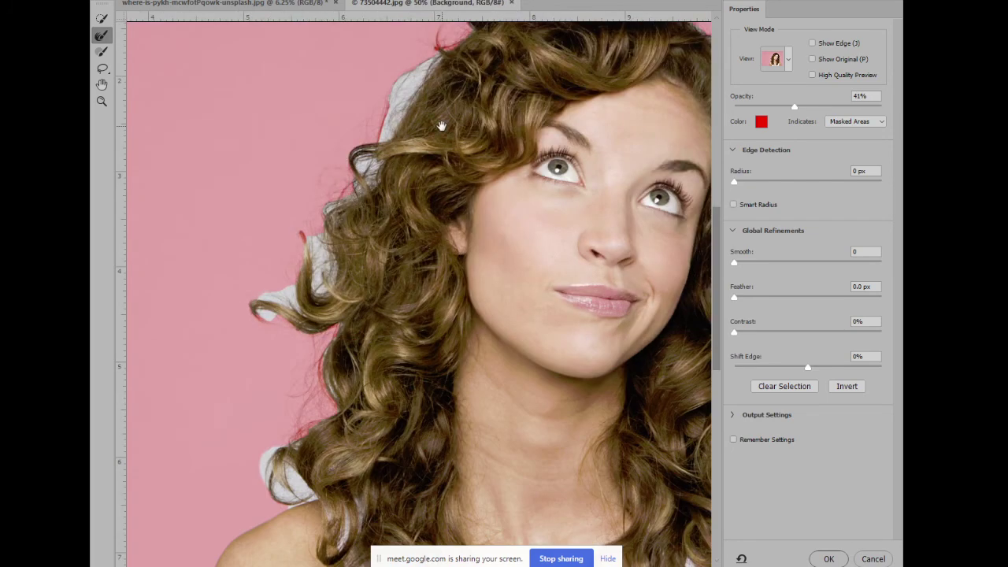
pyautogui.moveTo(442, 126); pyautogui.dragTo(387, 359)
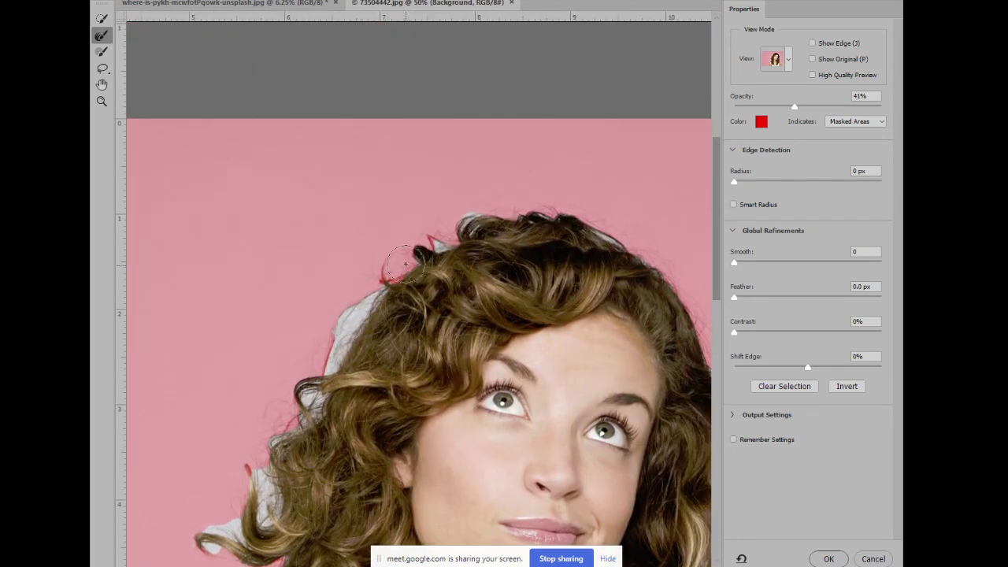
pyautogui.moveTo(402, 264)
pyautogui.mouseDown()
pyautogui.moveTo(467, 224)
pyautogui.moveTo(376, 289)
pyautogui.moveTo(331, 371)
pyautogui.mouseUp()
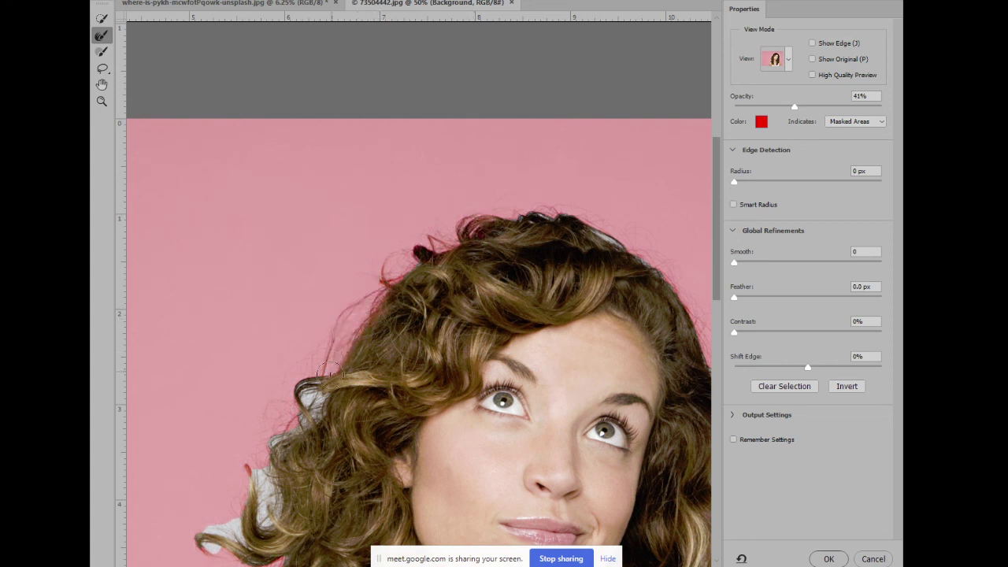
# Remove the white fringe beside the left curls and adjust the brush size
pyautogui.moveTo(310, 441); pyautogui.dragTo(341, 333)
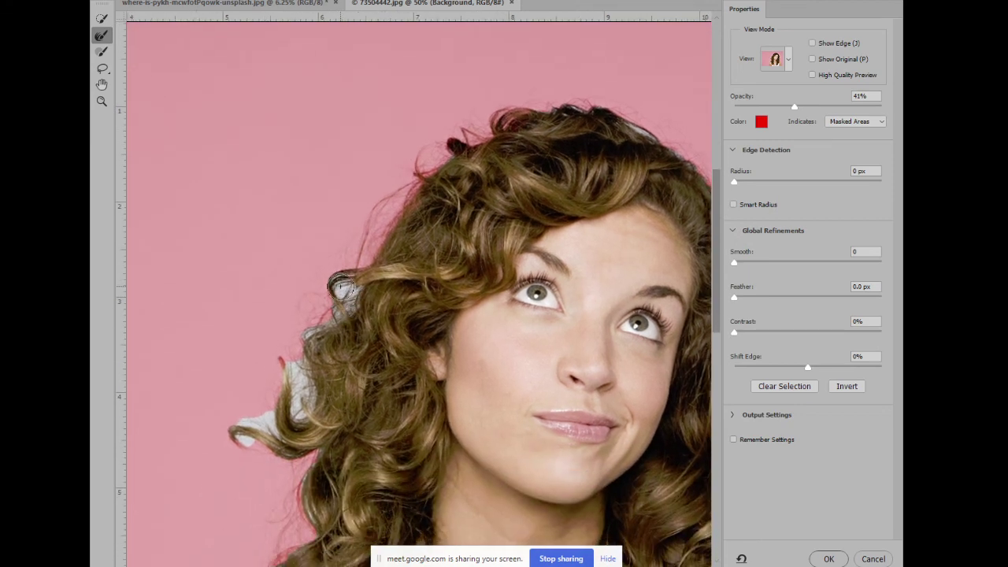
pyautogui.moveTo(347, 289)
pyautogui.mouseDown()
pyautogui.moveTo(299, 348)
pyautogui.moveTo(302, 402)
pyautogui.mouseUp()
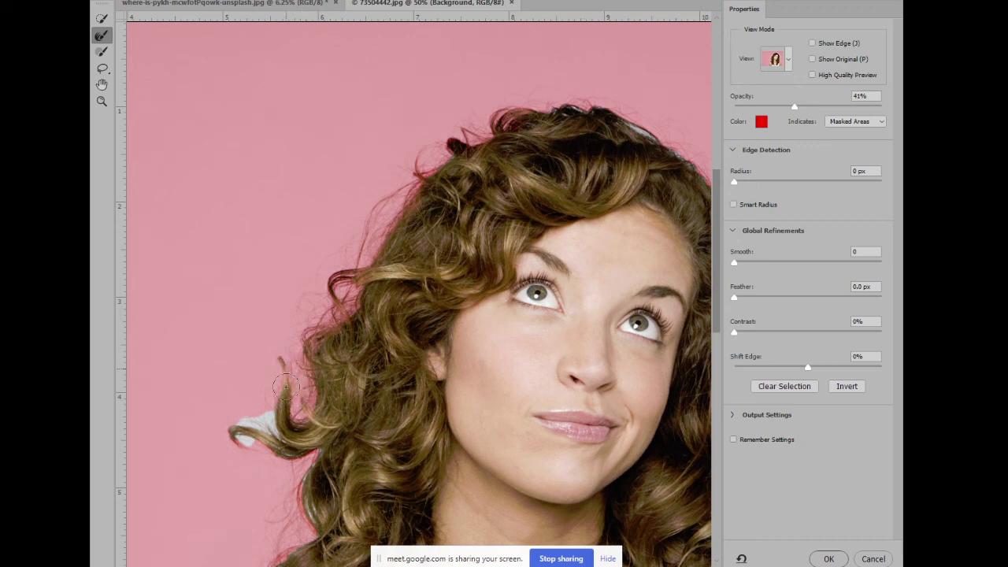
pyautogui.moveTo(268, 422); pyautogui.dragTo(281, 338)
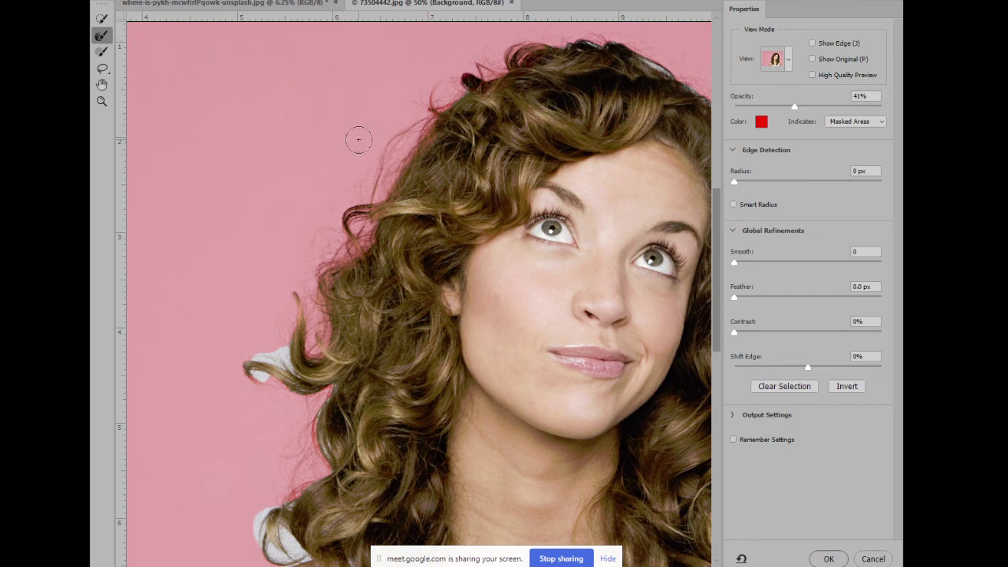
pyautogui.press('[')
pyautogui.press('[')
pyautogui.press('[')
pyautogui.press('[')
pyautogui.press(']')
pyautogui.press(']')
pyautogui.press(']')
pyautogui.press(']')
pyautogui.press('[')
pyautogui.press('[')
pyautogui.scroll(-3, 285, 307)
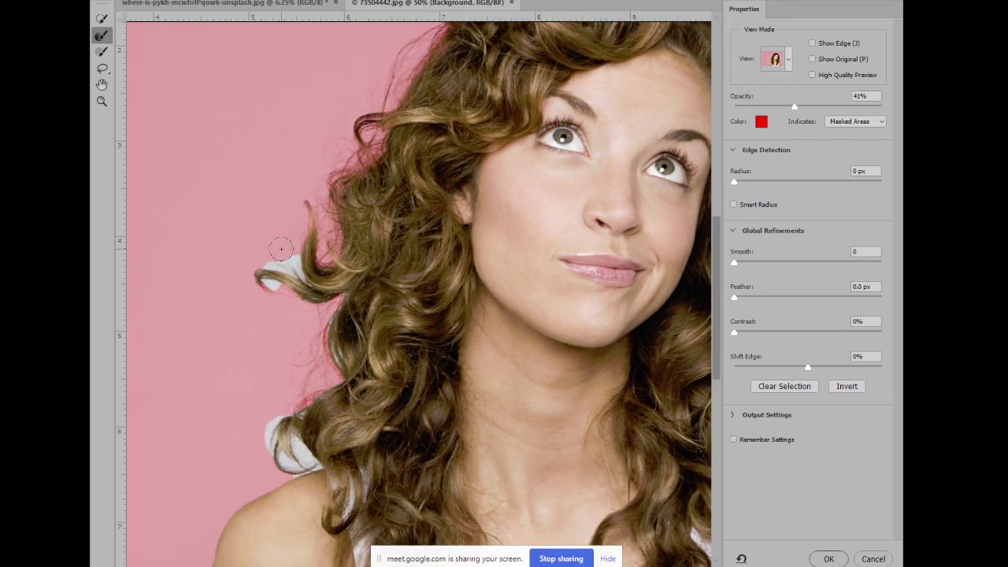
# Clean the white area beside the left curls, refining curl tips at 200% with a smaller brush
pyautogui.hotkey('ctrl', '+')
pyautogui.moveTo(266, 278); pyautogui.dragTo(344, 281)
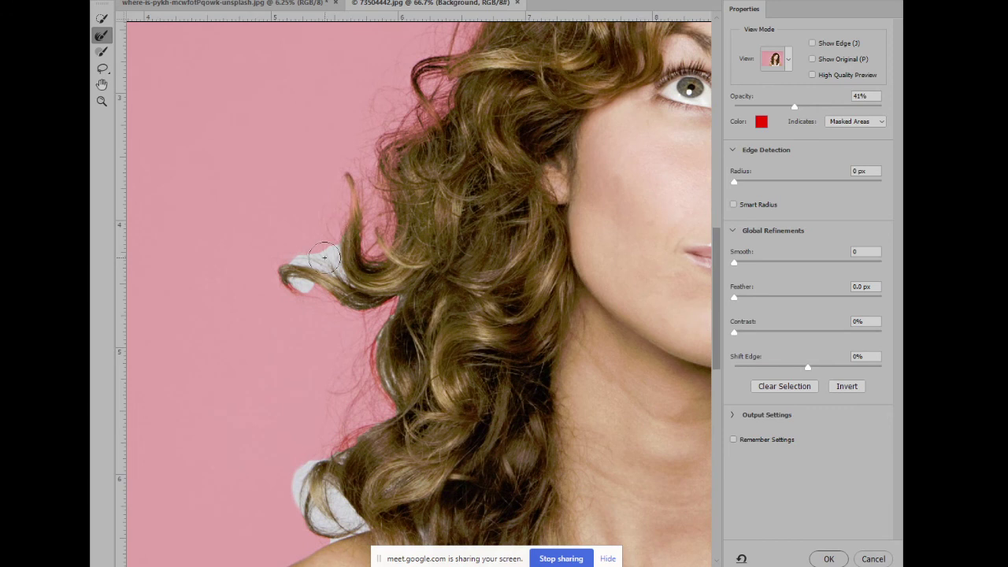
pyautogui.moveTo(328, 245)
pyautogui.mouseDown()
pyautogui.moveTo(336, 272)
pyautogui.moveTo(305, 284)
pyautogui.mouseUp()
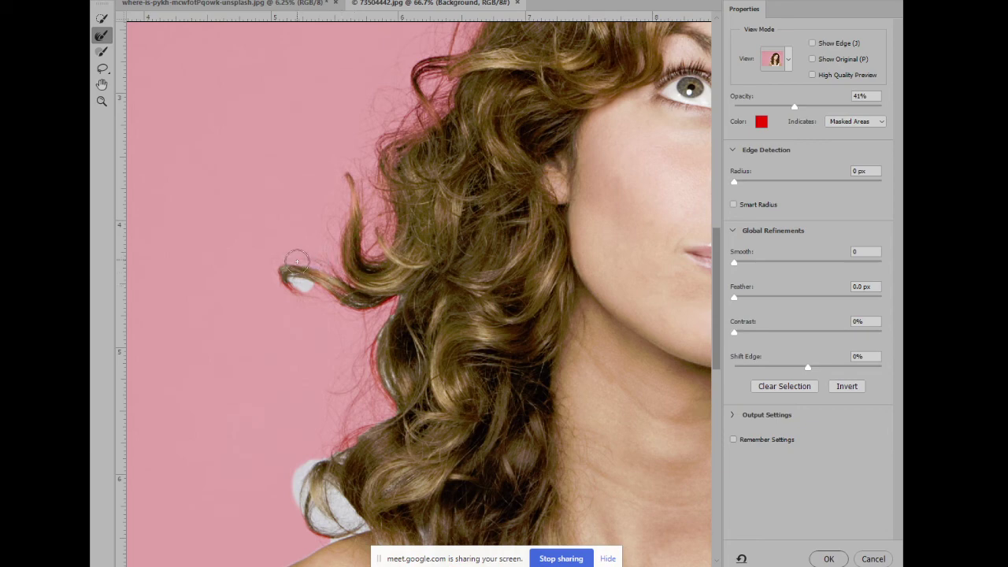
pyautogui.scroll(-2, 315, 284)
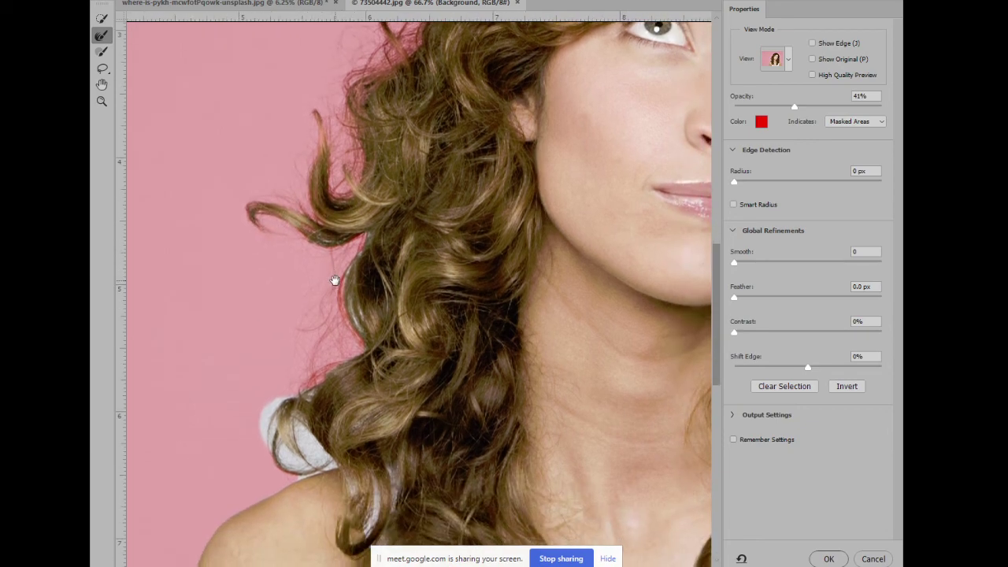
pyautogui.hotkey('ctrl', '+')
pyautogui.hotkey('ctrl', '+')
pyautogui.moveTo(335, 280); pyautogui.dragTo(435, 317)
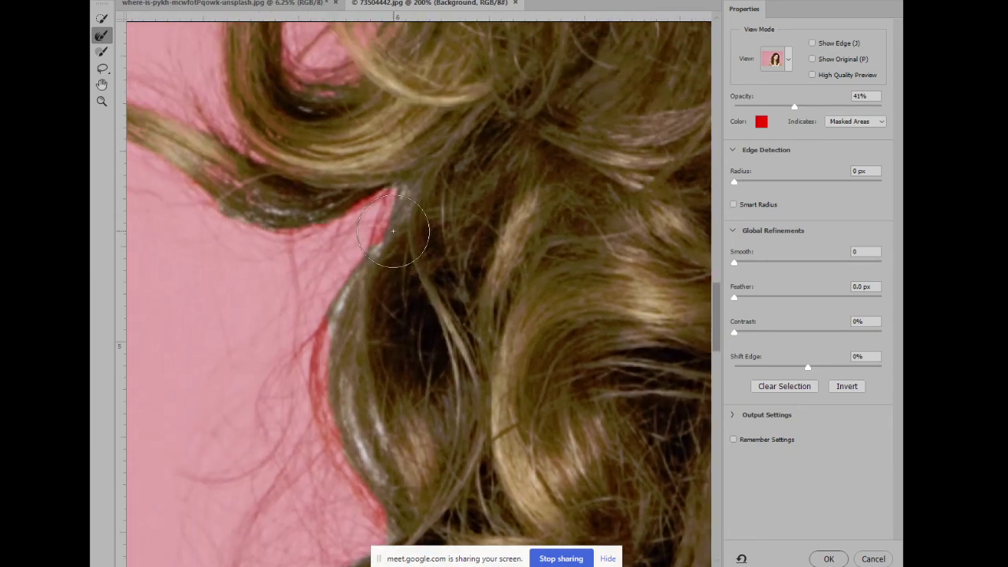
pyautogui.press('[')
pyautogui.moveTo(386, 201)
pyautogui.mouseDown()
pyautogui.moveTo(363, 413)
pyautogui.moveTo(379, 473)
pyautogui.mouseUp()
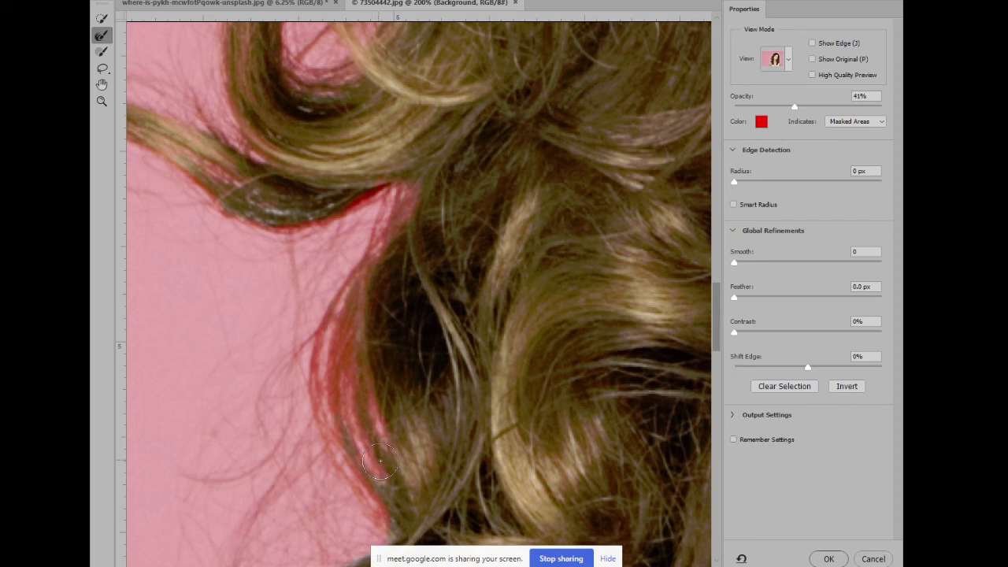
pyautogui.moveTo(347, 370); pyautogui.dragTo(359, 189)
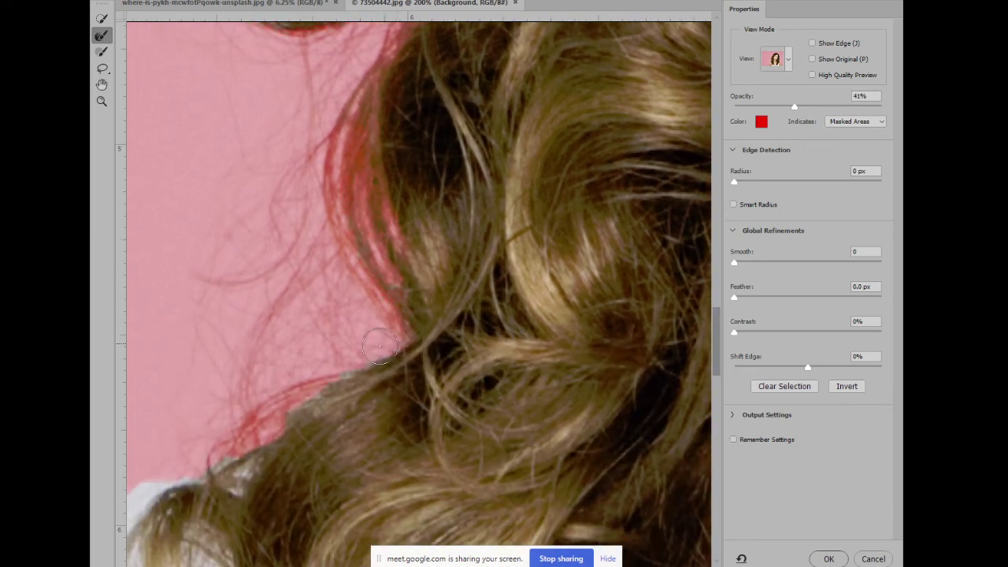
# Refine the hair edge above the shoulder at 100%, then zoom back out
pyautogui.moveTo(270, 344)
pyautogui.mouseDown()
pyautogui.moveTo(355, 292)
pyautogui.moveTo(423, 299)
pyautogui.moveTo(367, 370)
pyautogui.moveTo(287, 404)
pyautogui.mouseUp()
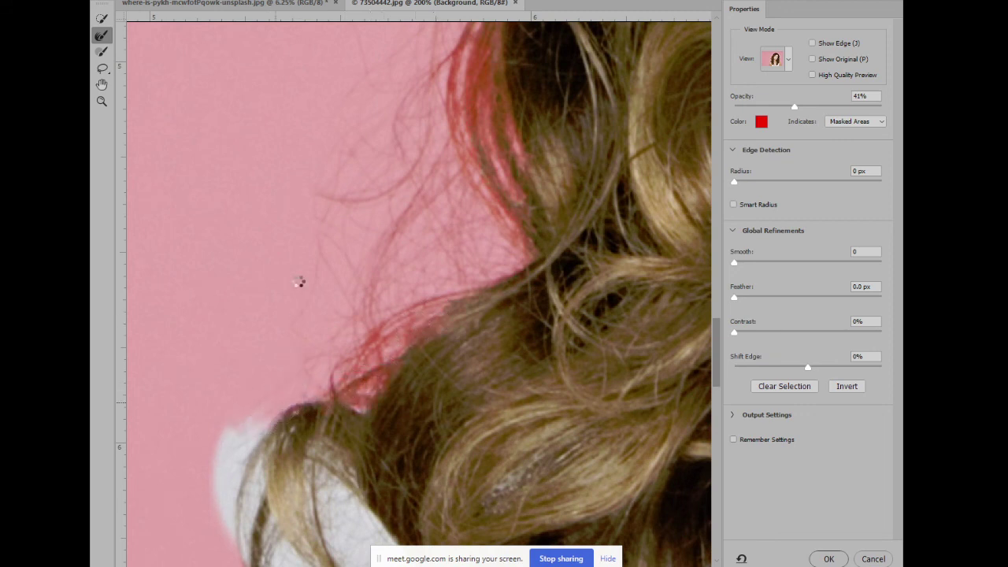
pyautogui.hotkey('ctrl', '-')
pyautogui.hotkey('ctrl', '-')
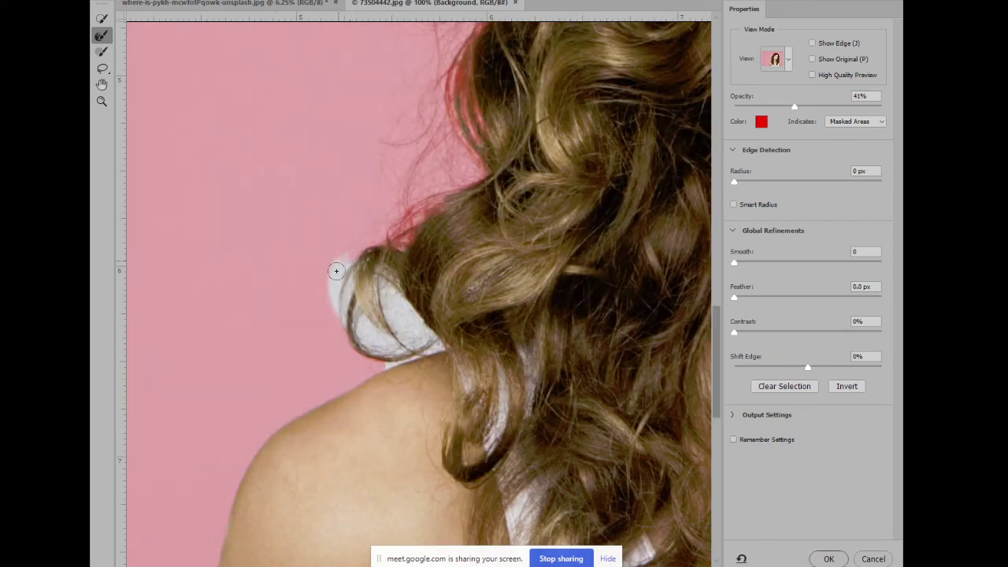
pyautogui.moveTo(342, 329); pyautogui.dragTo(346, 261)
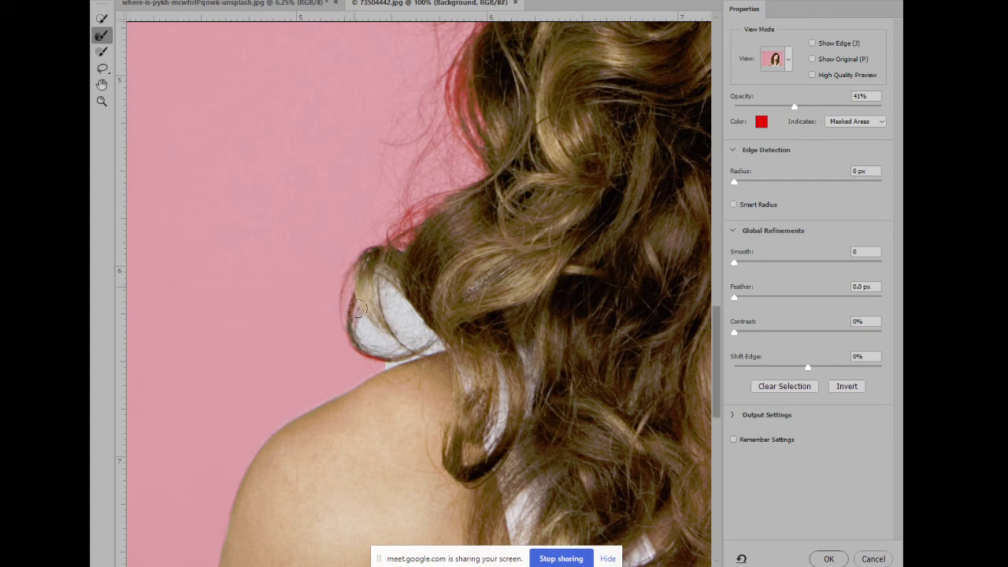
pyautogui.moveTo(358, 309)
pyautogui.mouseDown()
pyautogui.moveTo(420, 356)
pyautogui.moveTo(379, 328)
pyautogui.mouseUp()
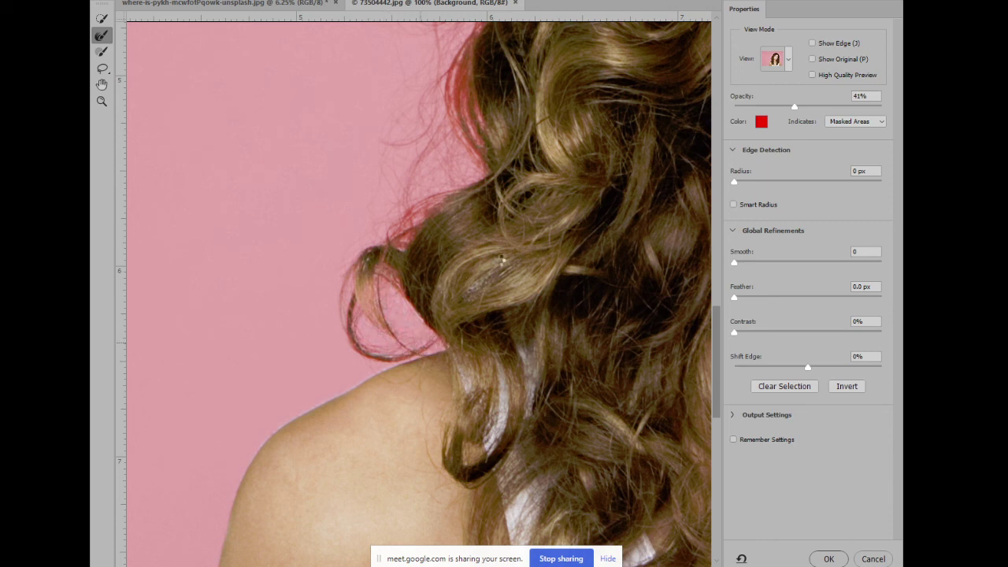
pyautogui.hotkey('ctrl', '-')
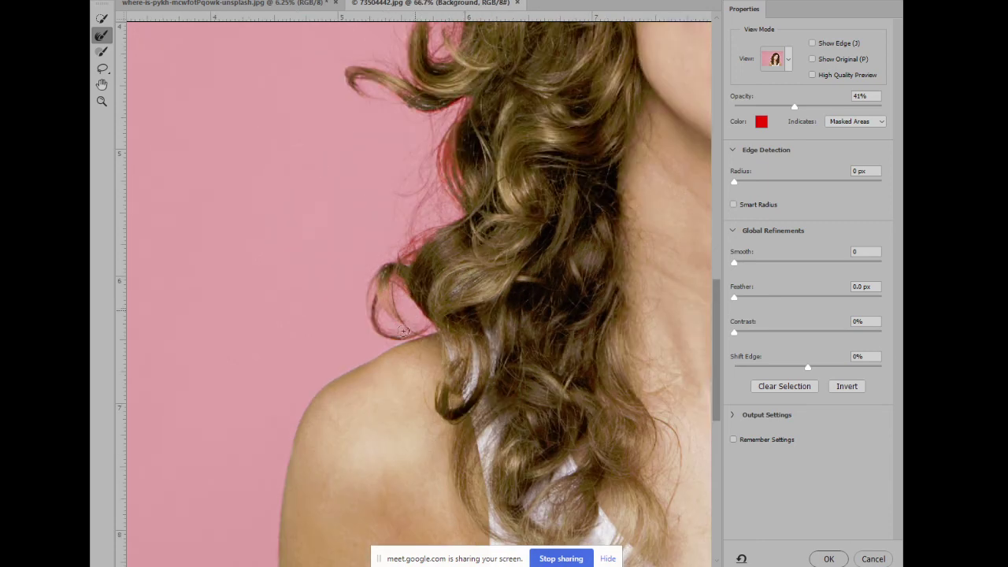
pyautogui.hotkey('ctrl', '-')
pyautogui.hotkey('ctrl', '-')
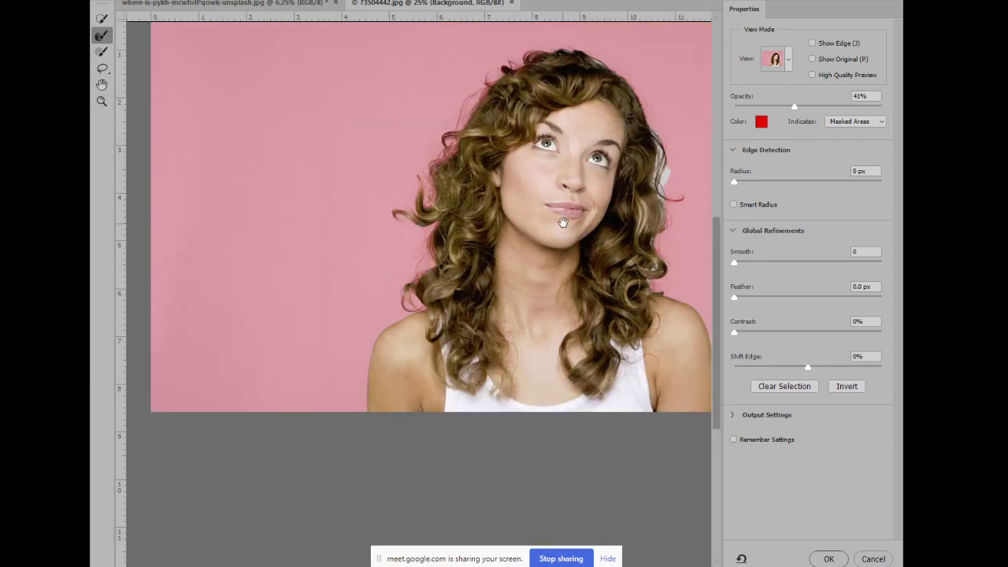
# Refine the hair edge along the top of the head at 66.7% zoom
pyautogui.hotkey('ctrl', '-')
pyautogui.hotkey('ctrl', '+')
pyautogui.hotkey('ctrl', '+')
pyautogui.hotkey('ctrl', '+')
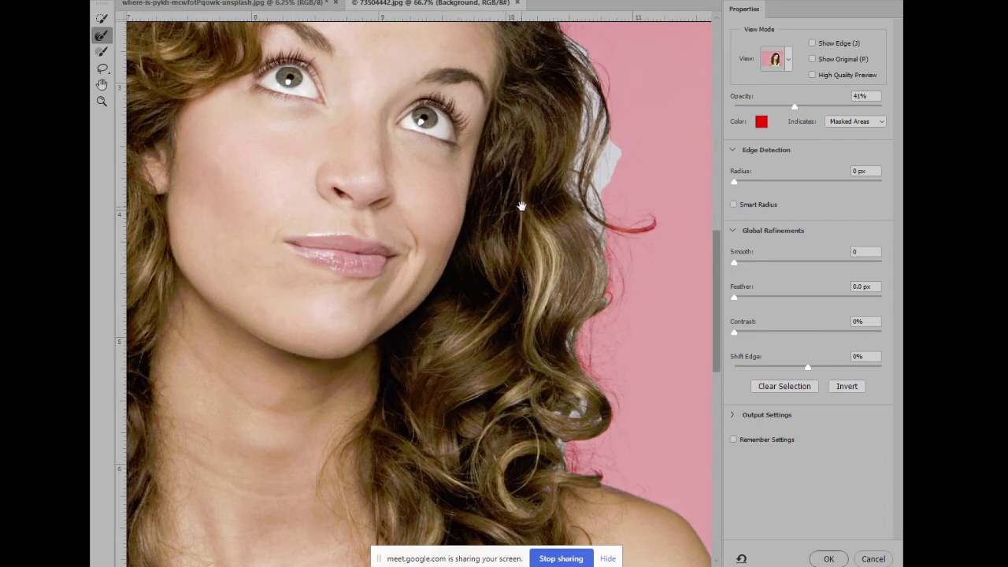
pyautogui.moveTo(522, 205)
pyautogui.mouseDown()
pyautogui.moveTo(354, 329)
pyautogui.moveTo(371, 446)
pyautogui.mouseUp()
pyautogui.moveTo(232, 292); pyautogui.dragTo(334, 365)
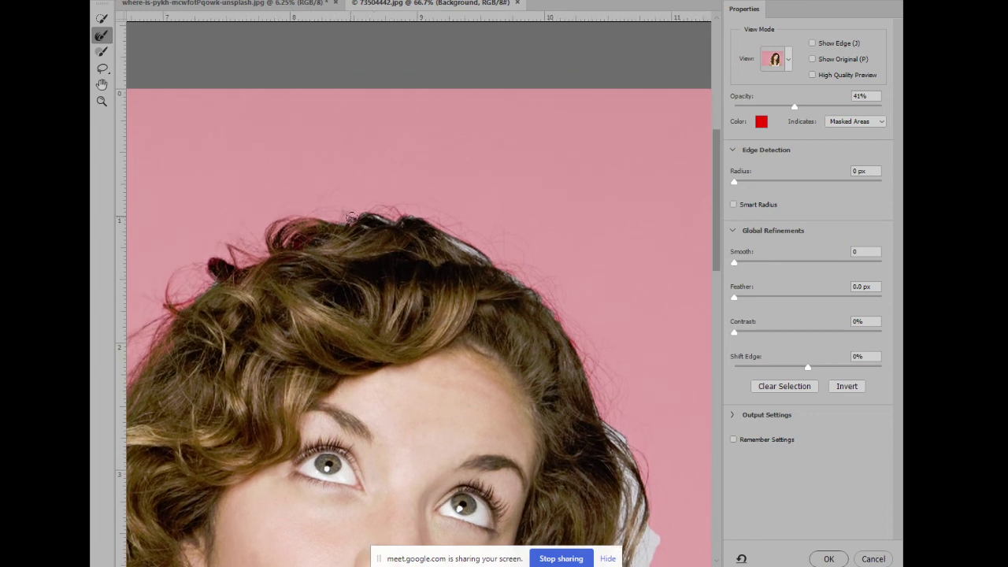
pyautogui.moveTo(352, 216); pyautogui.dragTo(384, 217)
pyautogui.moveTo(467, 252); pyautogui.dragTo(329, 204)
# Clean the whitish patch beside the right-side curls down to the shoulder
pyautogui.hotkey('ctrl', '+')
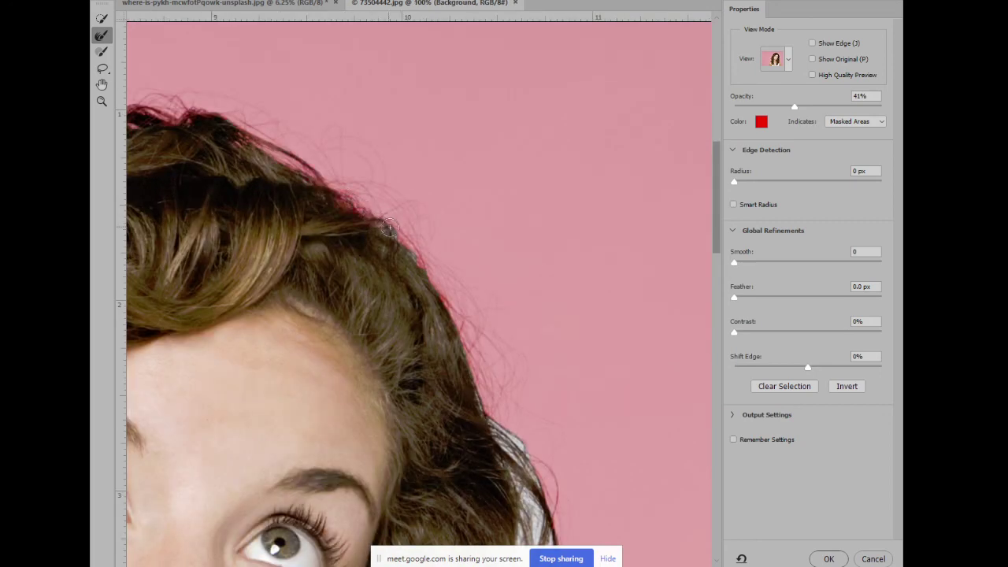
pyautogui.hotkey('ctrl', '-')
pyautogui.scroll(-3, 398, 237)
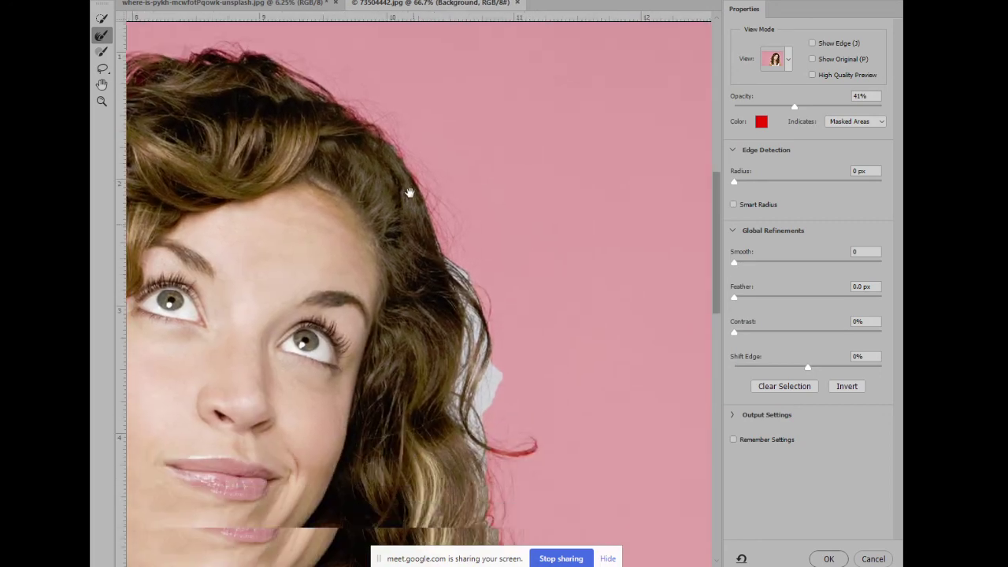
pyautogui.scroll(-1, 441, 196)
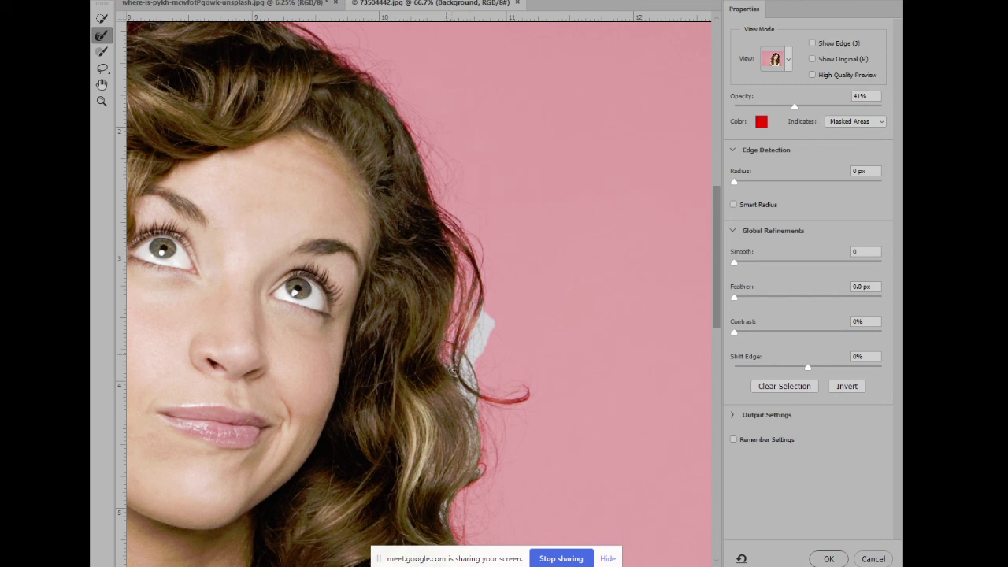
pyautogui.moveTo(489, 315); pyautogui.dragTo(469, 367)
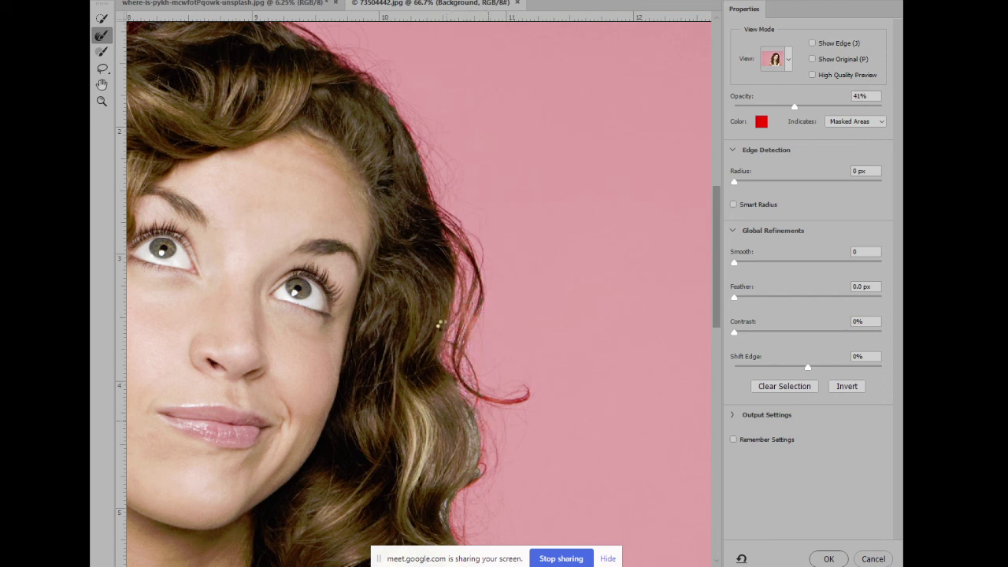
pyautogui.moveTo(476, 406); pyautogui.dragTo(511, 227)
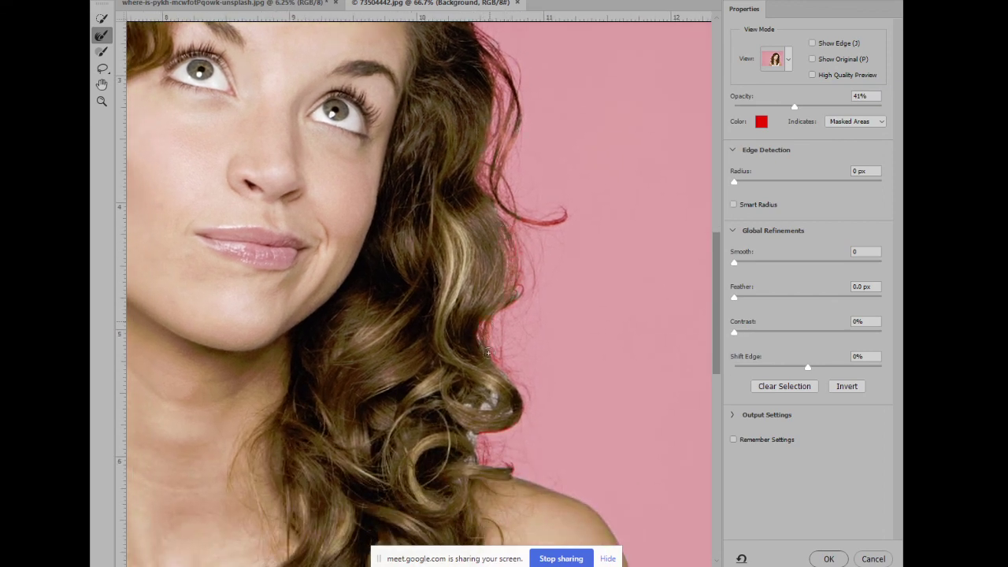
# Zoom out to review the whole outline against the overlay
pyautogui.scroll(-5, 488, 276)
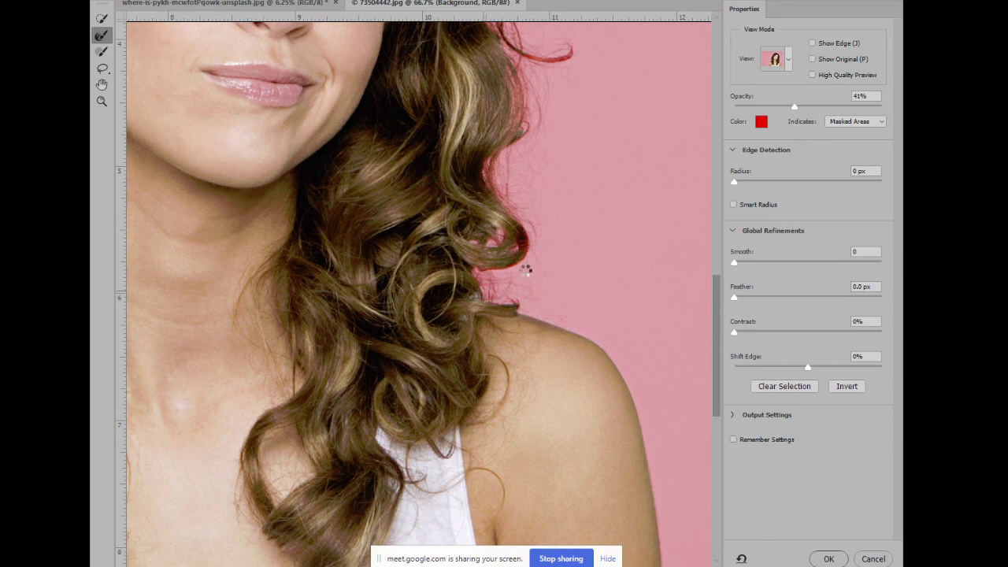
pyautogui.scroll(-1, 526, 269)
pyautogui.scroll(-1, 630, 247)
pyautogui.scroll(-1, 557, 252)
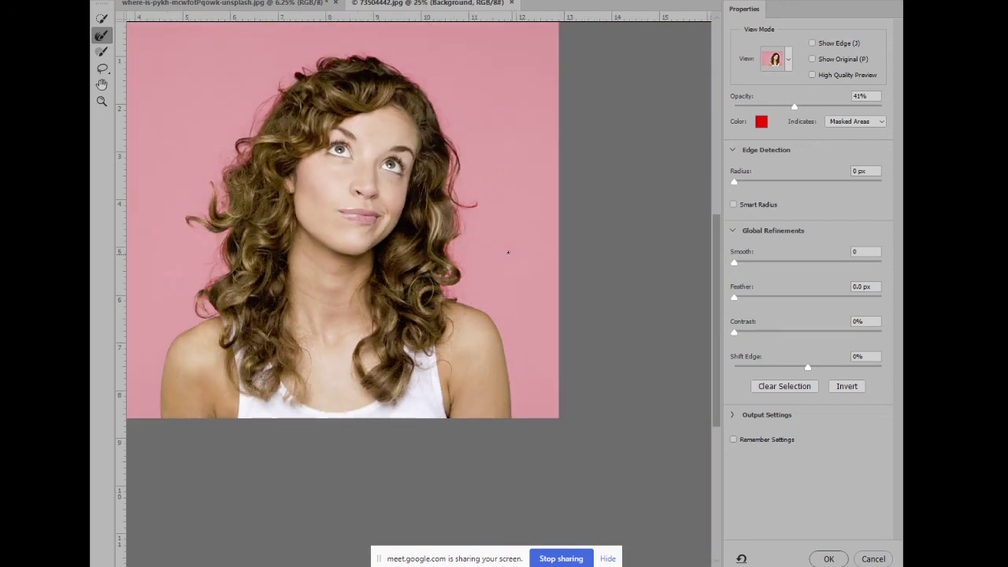
pyautogui.scroll(-1, 562, 304)
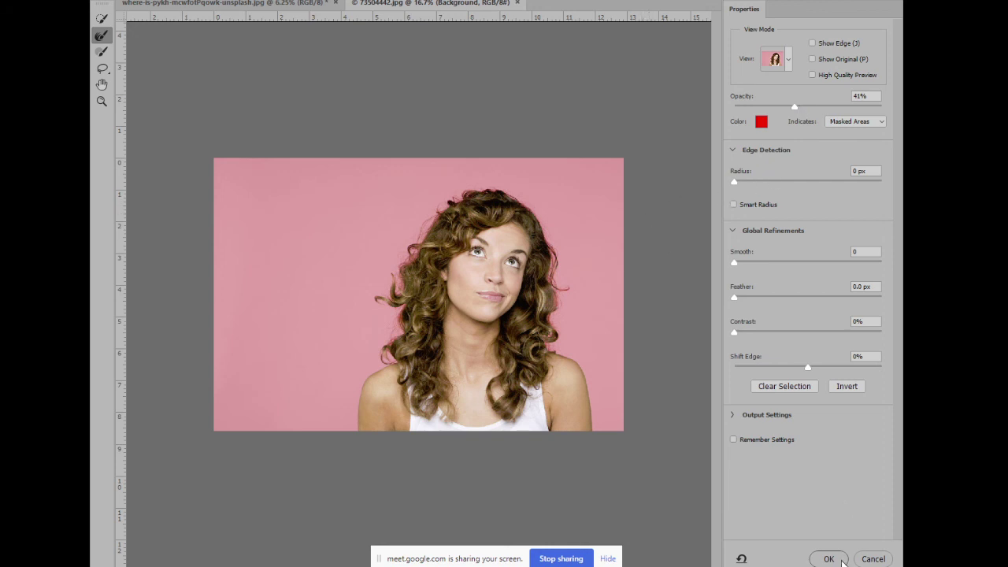
# Apply the refined selection, convert Background to Layer 0, delete the white backdrop and deselect
pyautogui.click(830, 559)
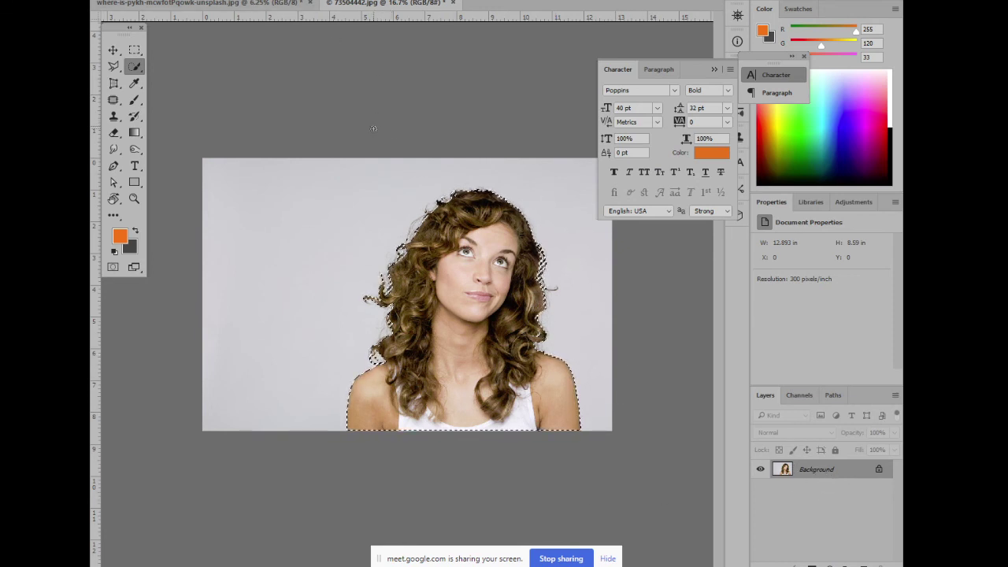
pyautogui.doubleClick(821, 475)
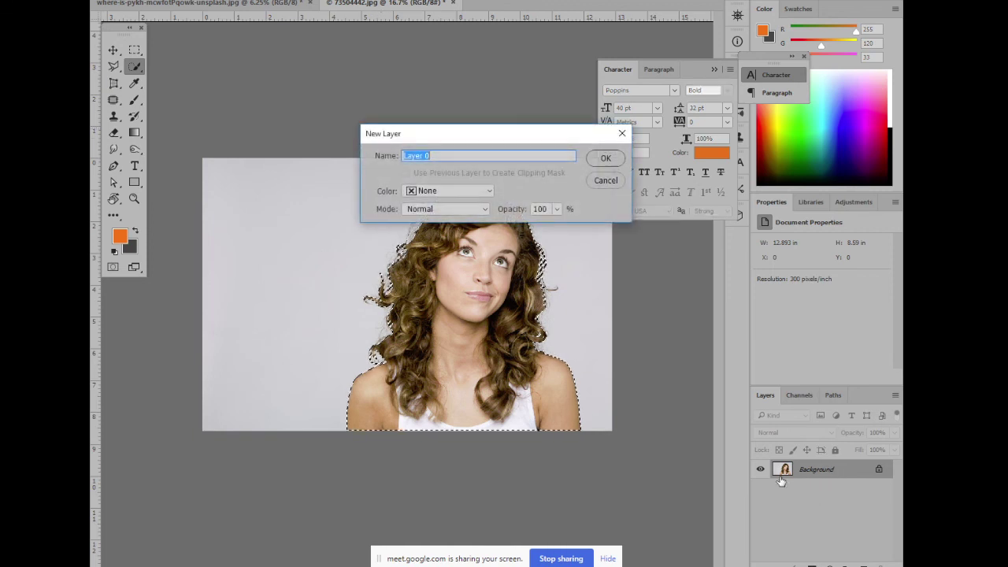
pyautogui.press('Return')
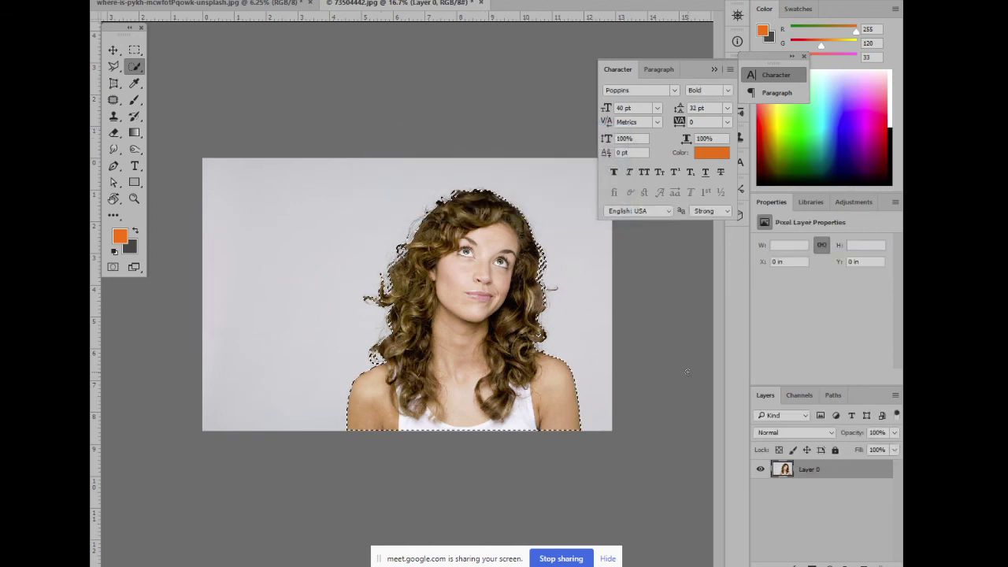
pyautogui.hotkey('ctrl', '+')
pyautogui.hotkey('ctrl', '-')
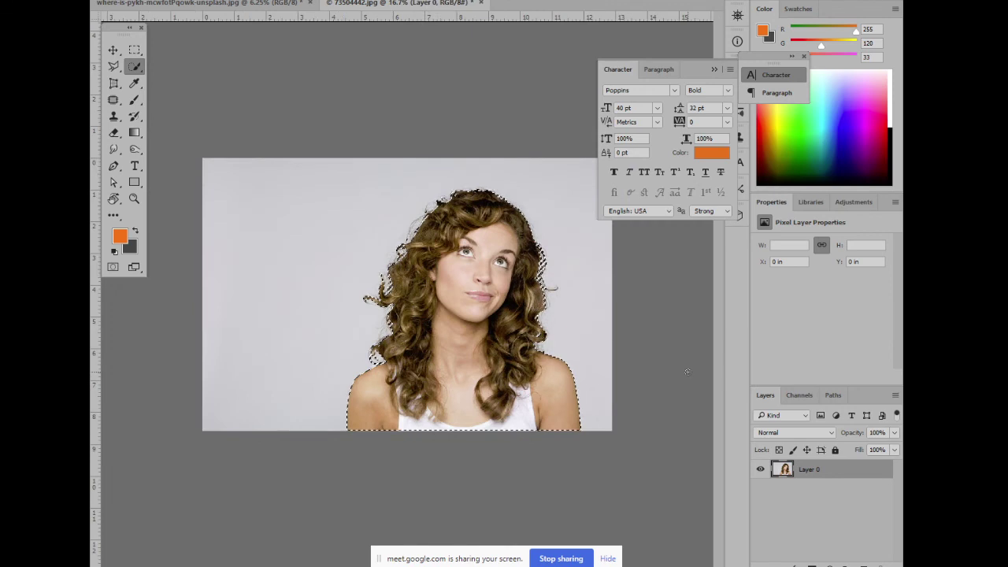
pyautogui.press('Delete')
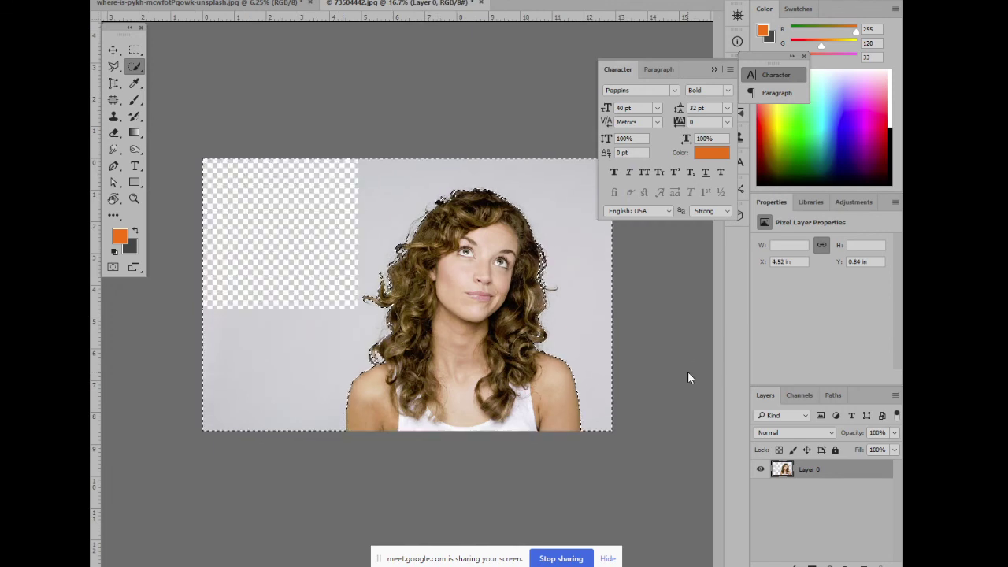
pyautogui.hotkey('ctrl', 'd')
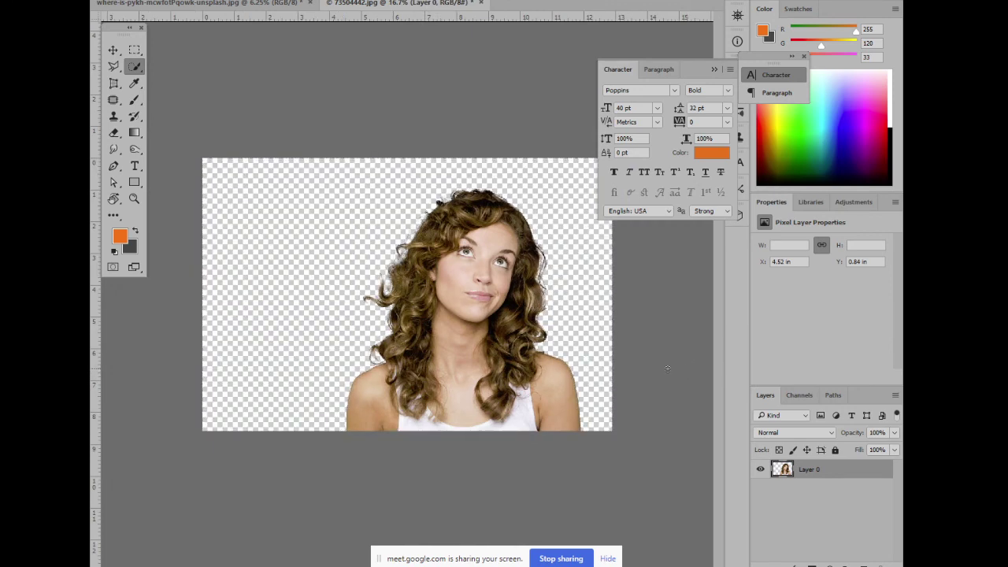
# Add Layer 1 beneath Layer 0 and fill it with the orange foreground colour
pyautogui.click(865, 565)
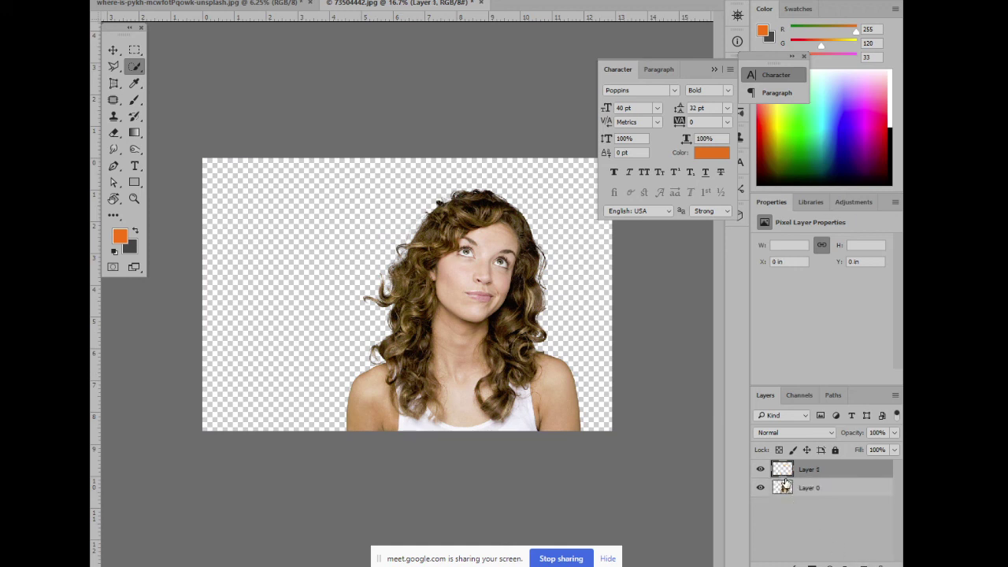
pyautogui.moveTo(803, 470); pyautogui.dragTo(810, 502)
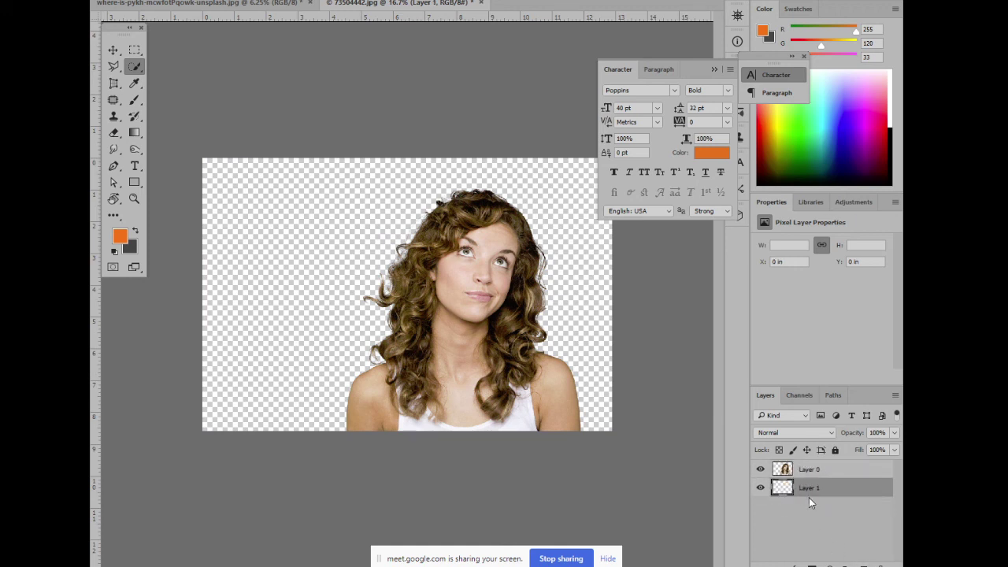
pyautogui.hotkey('ctrl', 'BackSpace')
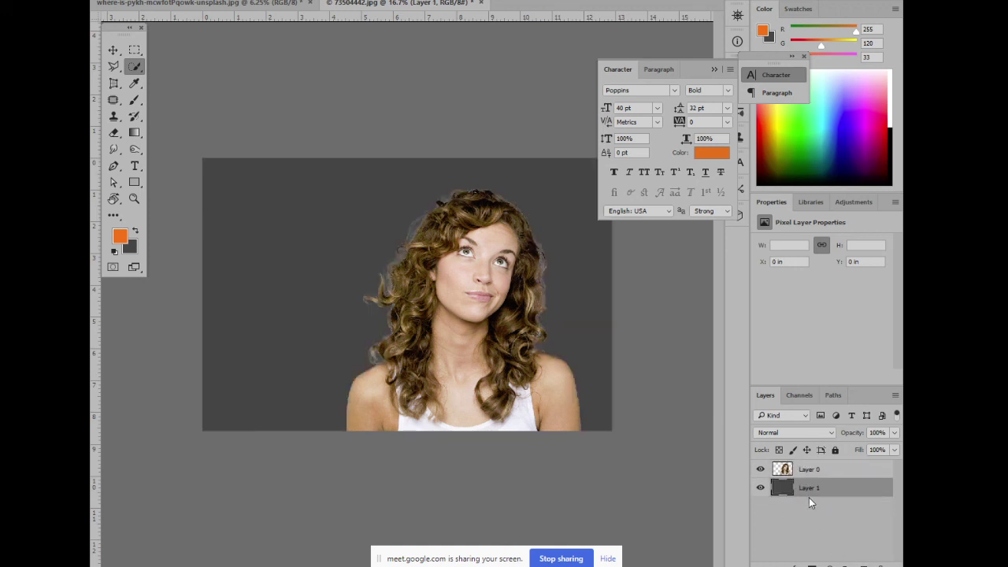
pyautogui.hotkey('alt', 'BackSpace')
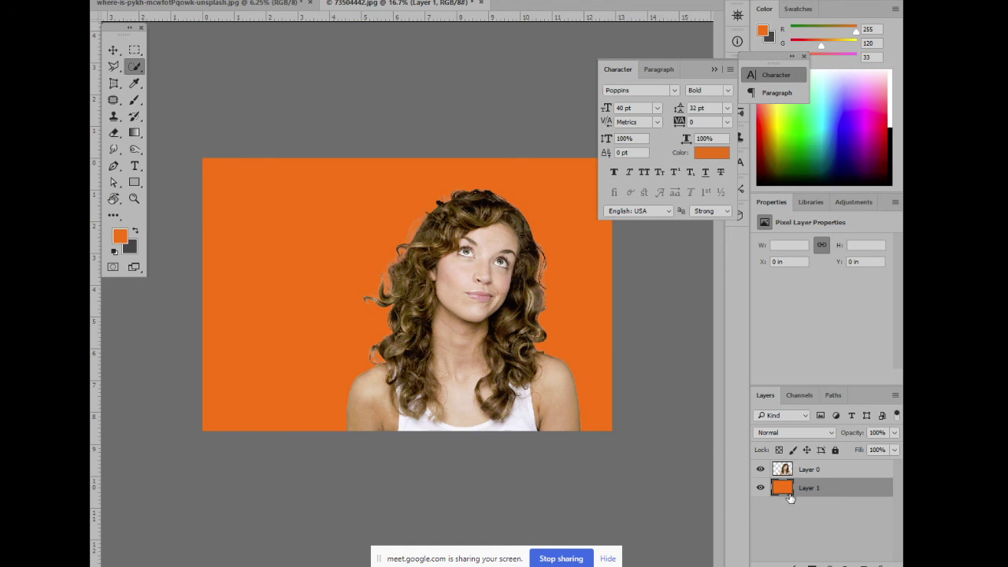
# Set the foreground colour to light grey bfbfbf and fill Layer 1 with it
pyautogui.click(119, 238)
pyautogui.write('8f8f8f')
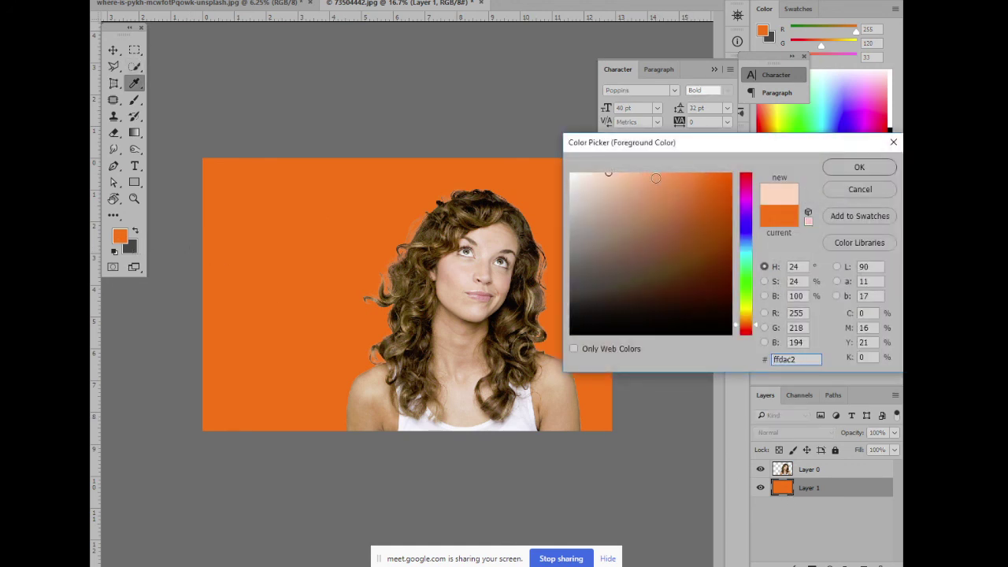
pyautogui.moveTo(565, 244); pyautogui.dragTo(567, 213)
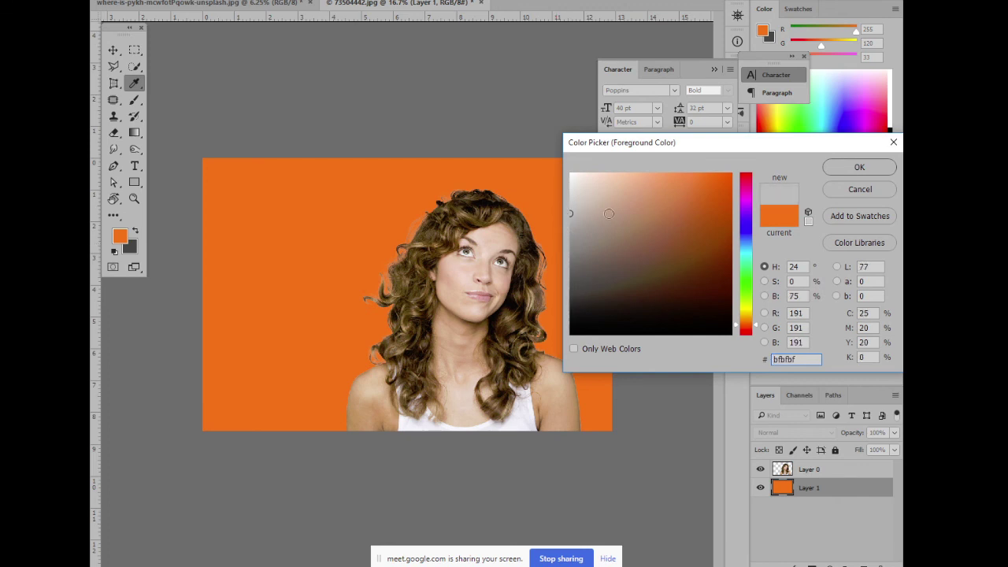
pyautogui.click(849, 167)
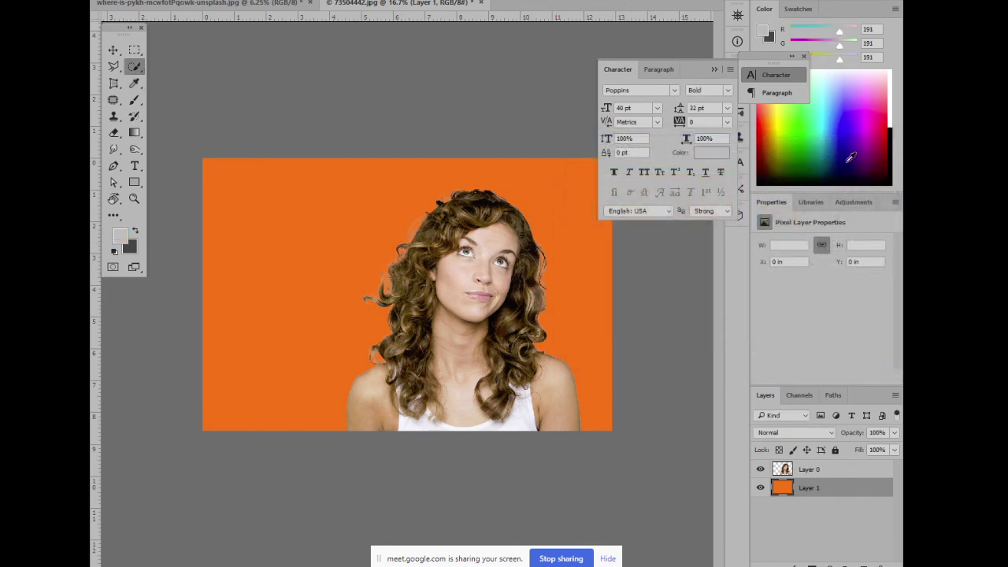
pyautogui.hotkey('alt', 'BackSpace')
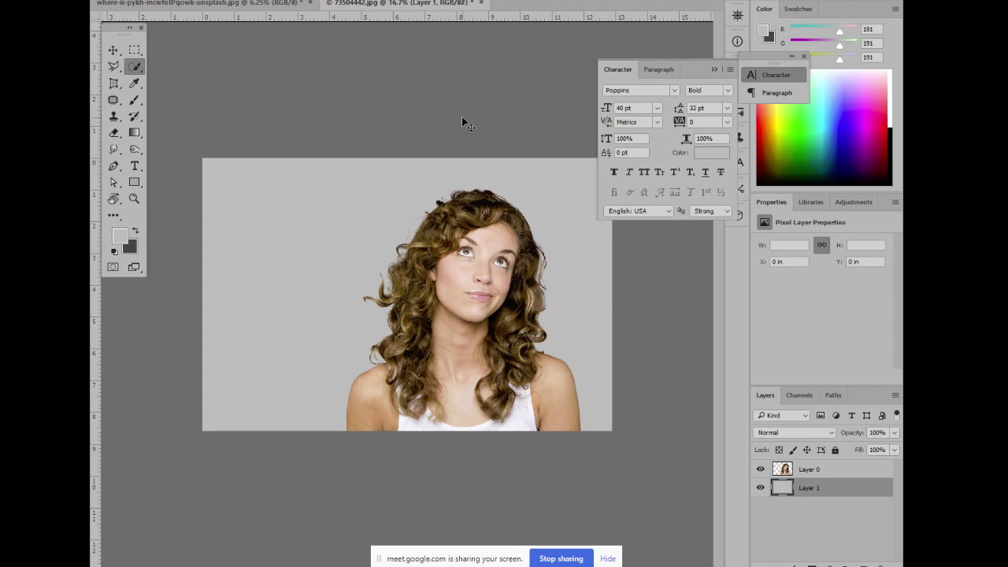
# Zoom in and pan to inspect the cut-out's head, lips, curls and shoulder
pyautogui.hotkey('ctrl', '+')
pyautogui.hotkey('ctrl', '+')
pyautogui.hotkey('ctrl', '+')
pyautogui.scroll(1, 439, 333)
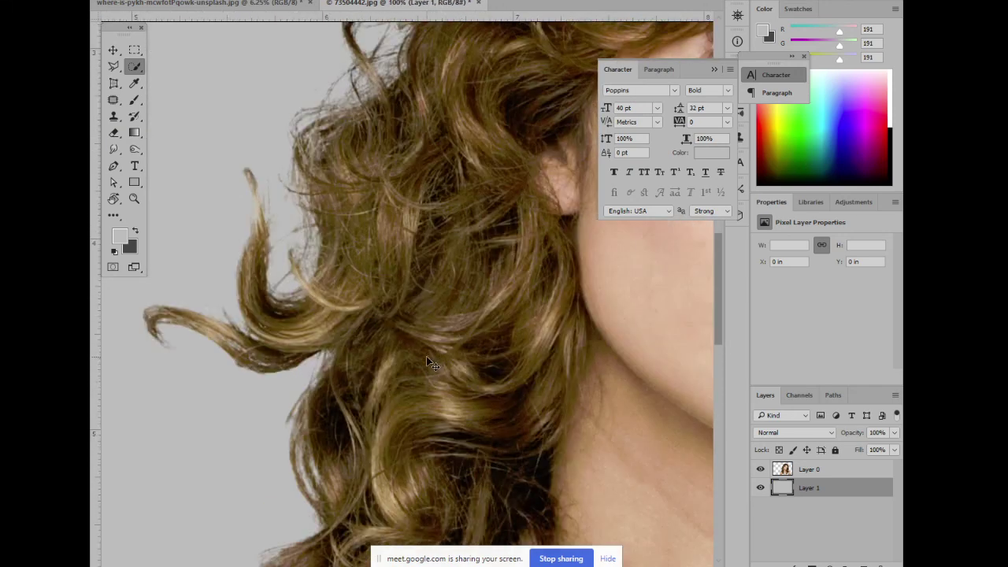
pyautogui.scroll(2, 426, 356)
pyautogui.scroll(-2, 432, 331)
pyautogui.moveTo(436, 272); pyautogui.dragTo(338, 457)
pyautogui.moveTo(479, 162); pyautogui.dragTo(300, 247)
pyautogui.moveTo(501, 303); pyautogui.dragTo(358, 129)
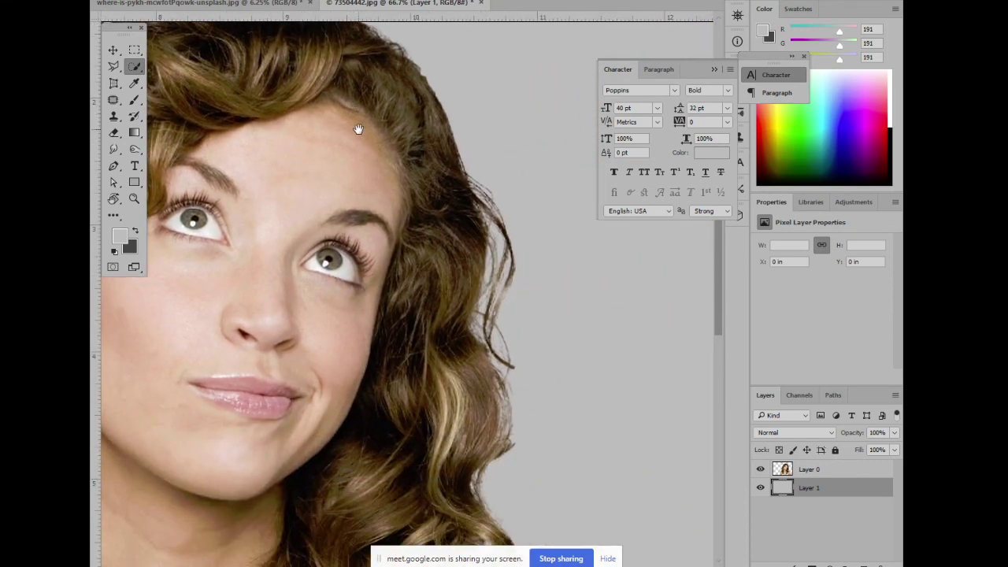
pyautogui.moveTo(451, 332); pyautogui.dragTo(417, 120)
pyautogui.moveTo(443, 371); pyautogui.dragTo(404, 247)
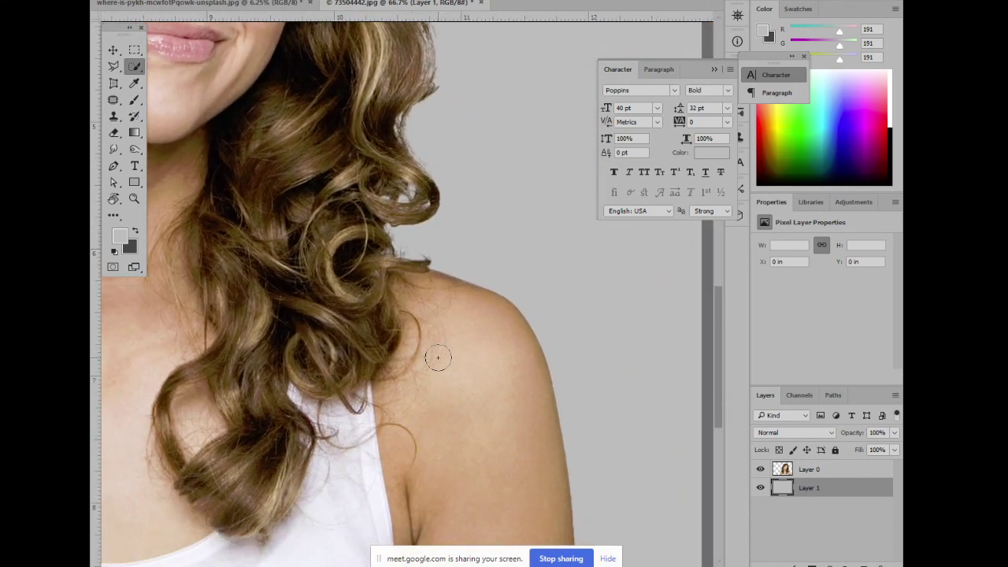
pyautogui.scroll(-2, 439, 356)
pyautogui.scroll(-1, 438, 358)
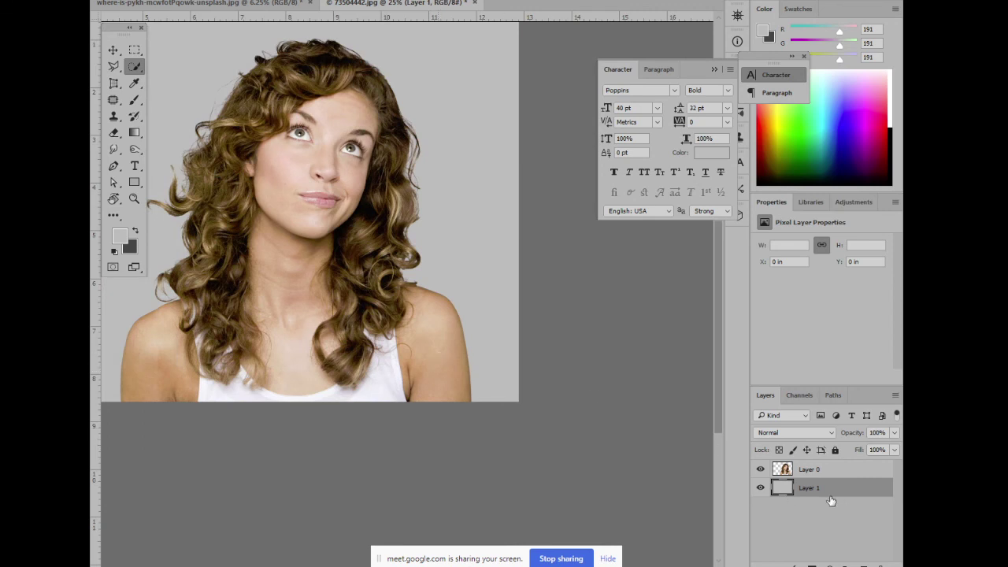
# Centre the face and inspect the loose hair strands around it
pyautogui.moveTo(827, 490)
pyautogui.mouseDown()
pyautogui.moveTo(878, 565)
pyautogui.moveTo(860, 506)
pyautogui.mouseUp()
pyautogui.scroll(3, 456, 313)
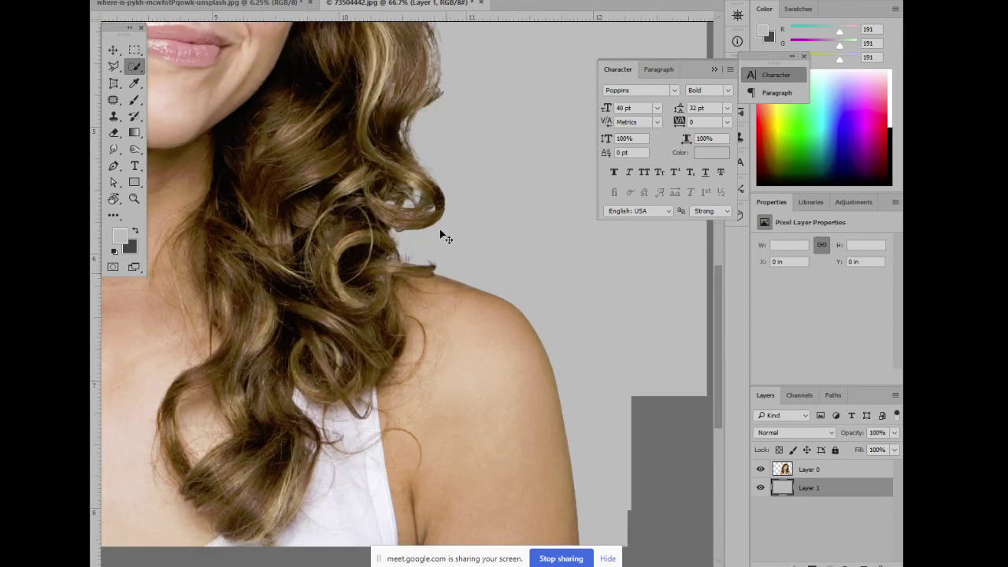
pyautogui.scroll(2, 439, 234)
pyautogui.scroll(4, 438, 204)
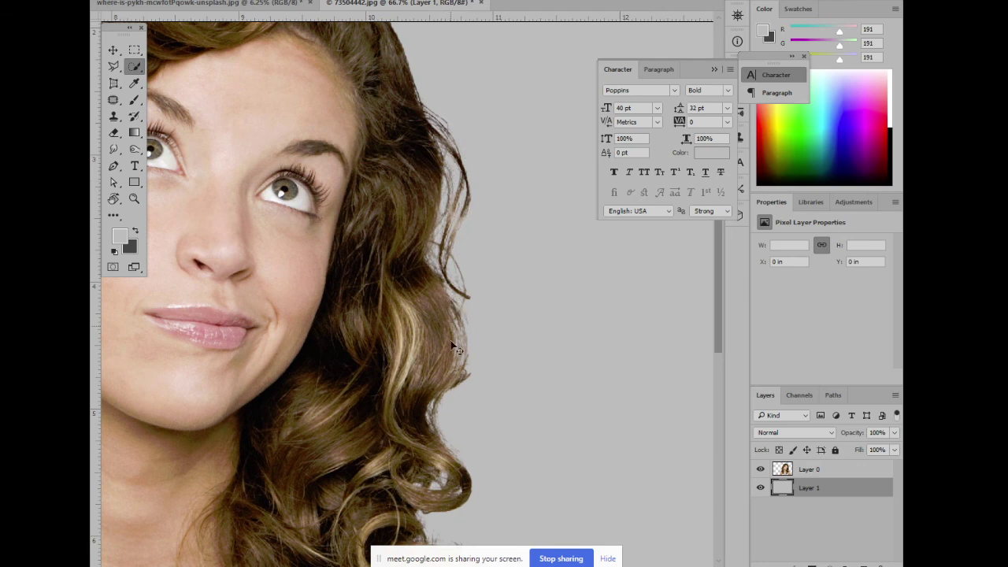
pyautogui.scroll(-2, 441, 441)
pyautogui.moveTo(287, 287); pyautogui.dragTo(500, 358)
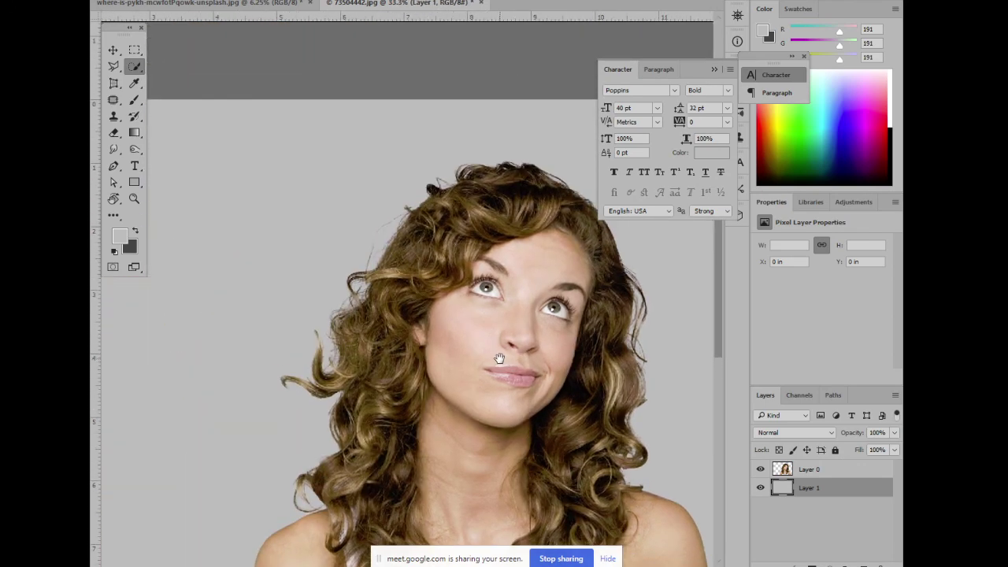
pyautogui.scroll(3, 389, 329)
pyautogui.scroll(1, 337, 320)
pyautogui.moveTo(371, 340); pyautogui.dragTo(415, 349)
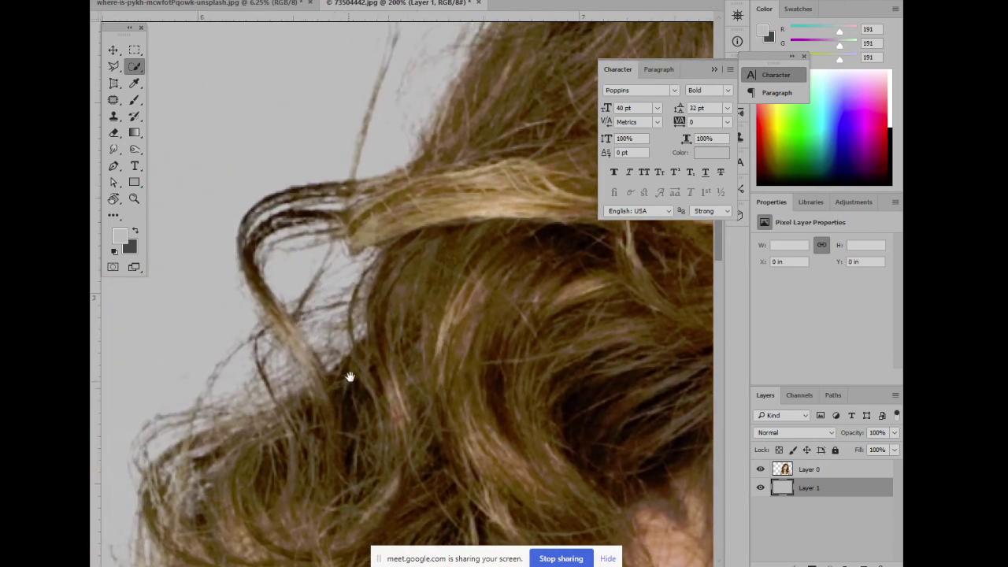
pyautogui.moveTo(349, 378); pyautogui.dragTo(403, 232)
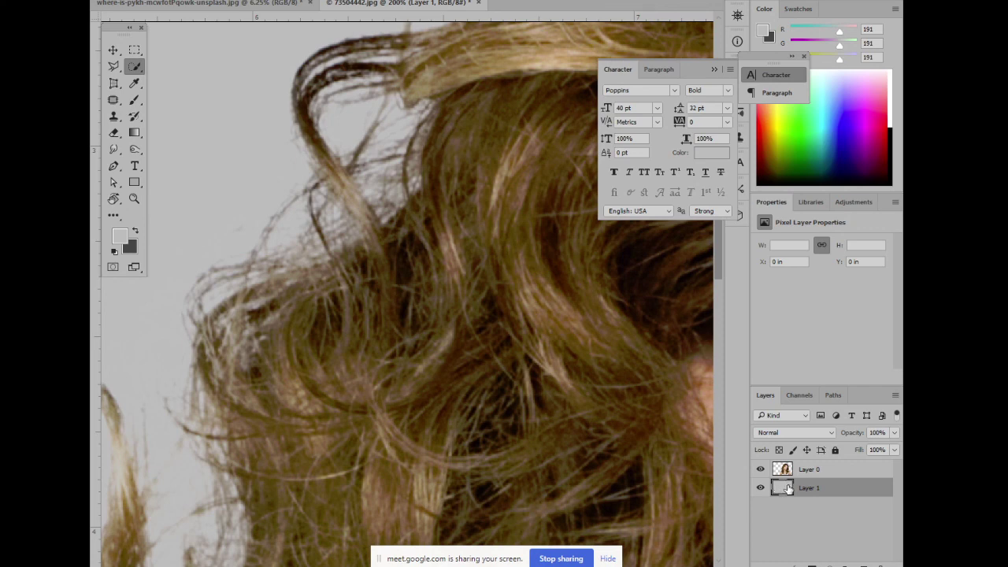
# Set the foreground colour to orange ff8739 and return to the curly-haired woman's document
pyautogui.click(120, 237)
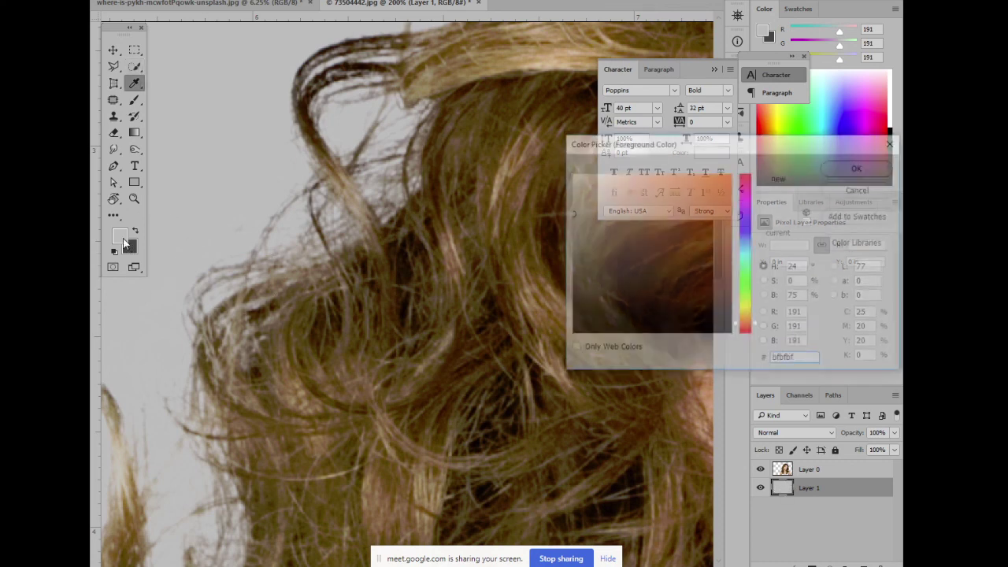
pyautogui.write('ff8739')
pyautogui.click(827, 165)
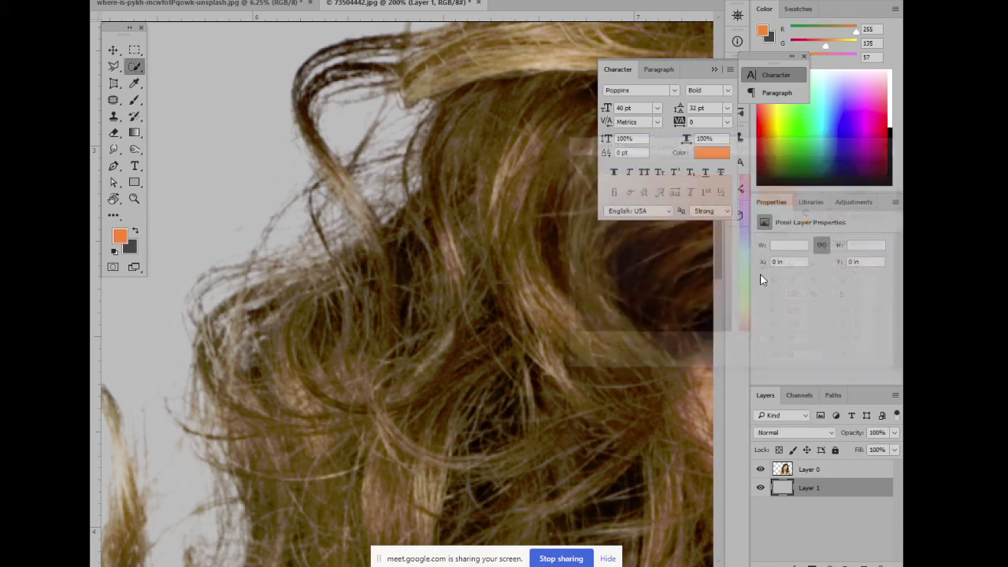
pyautogui.scroll(-2, 466, 298)
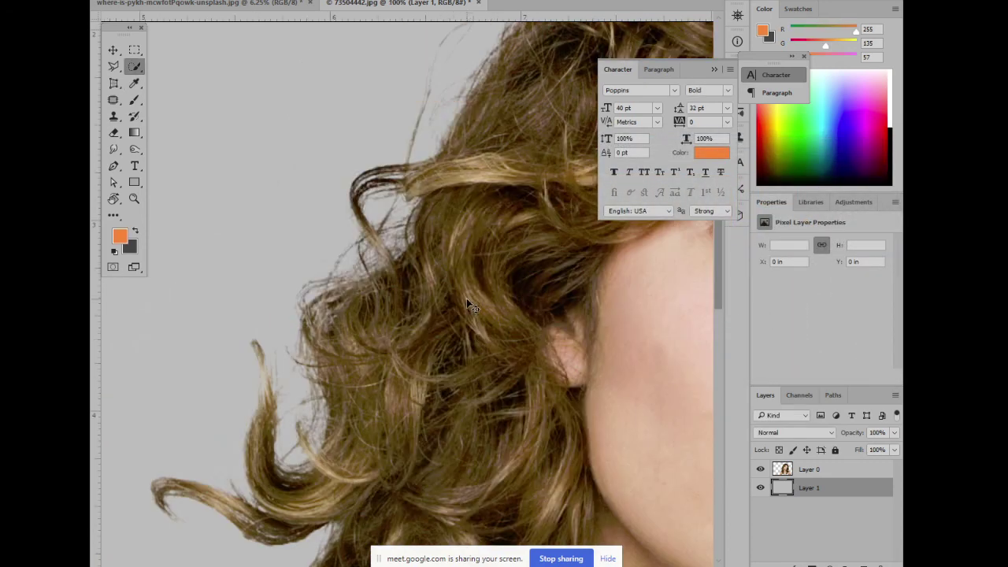
pyautogui.scroll(-3, 465, 297)
pyautogui.scroll(-2, 464, 298)
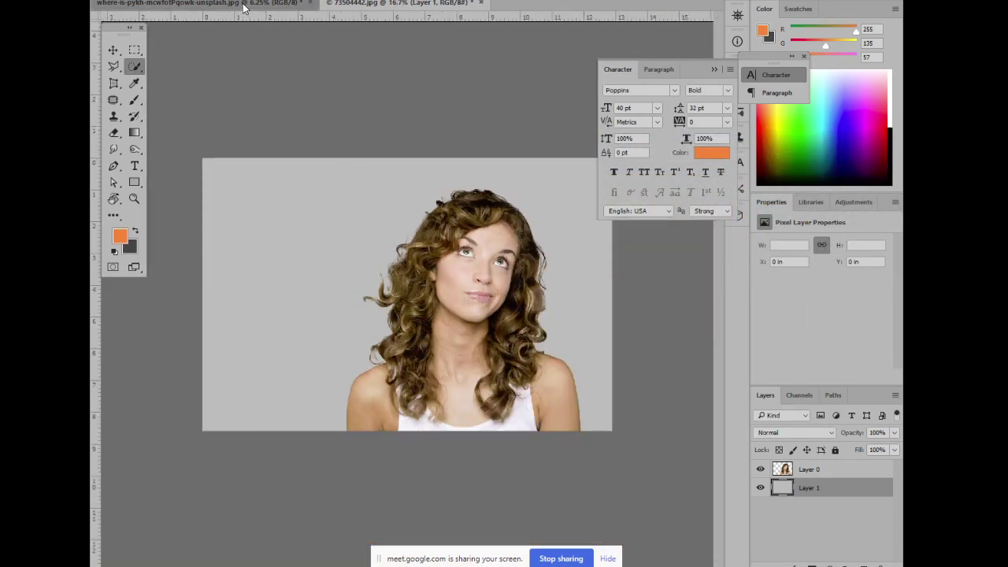
pyautogui.click(384, 4)
pyautogui.click(384, 4)
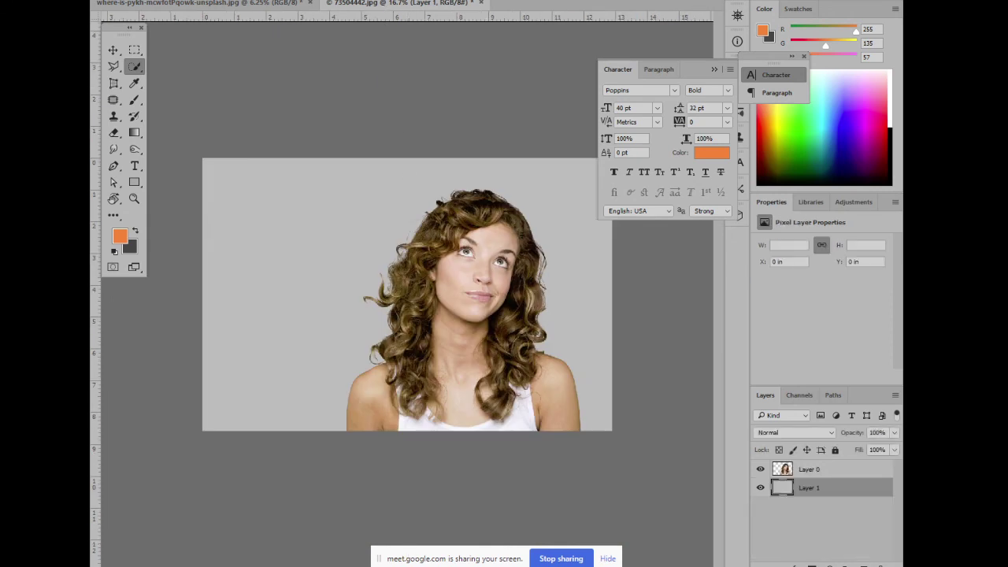
pyautogui.click(839, 548)
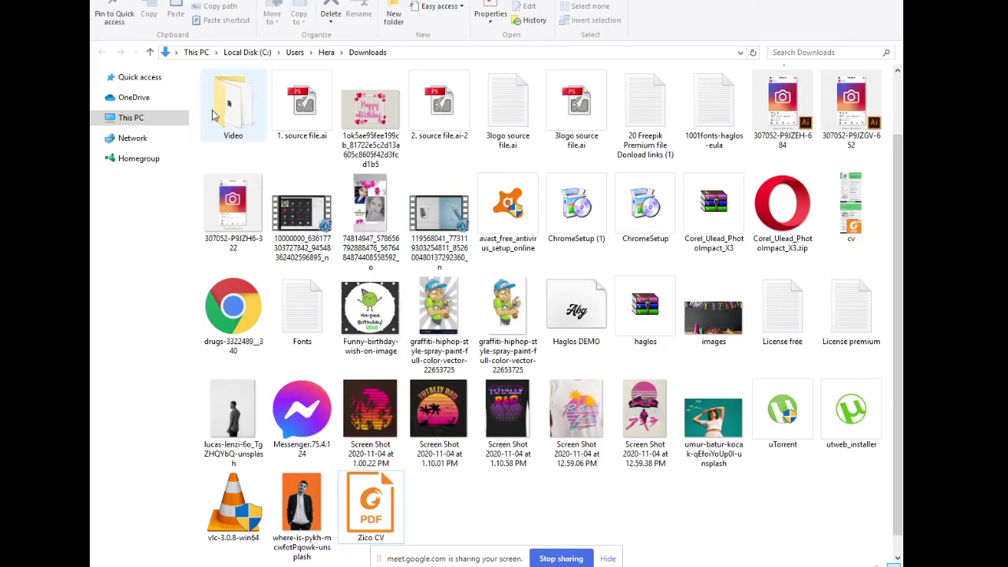
pyautogui.click(131, 118)
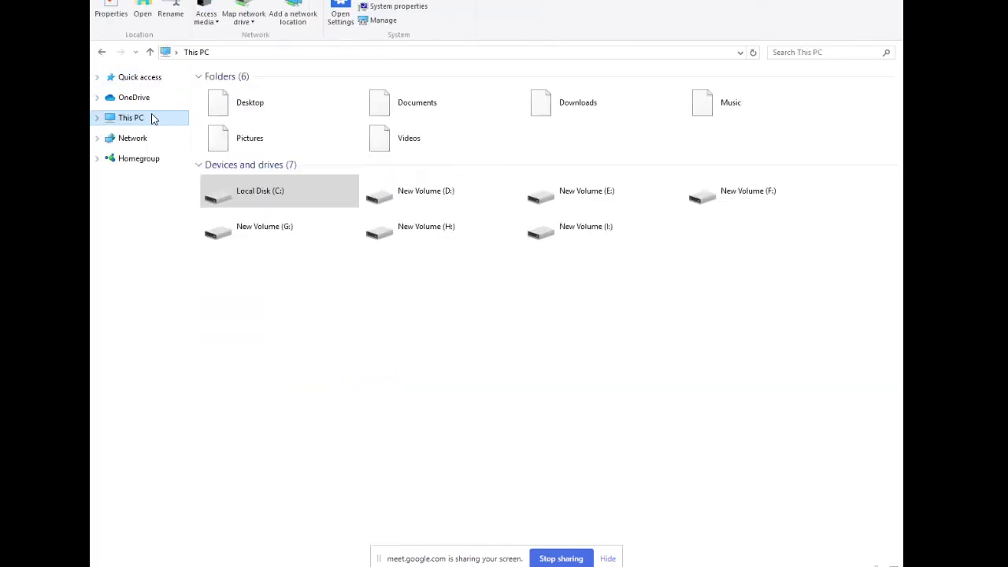
pyautogui.doubleClick(266, 108)
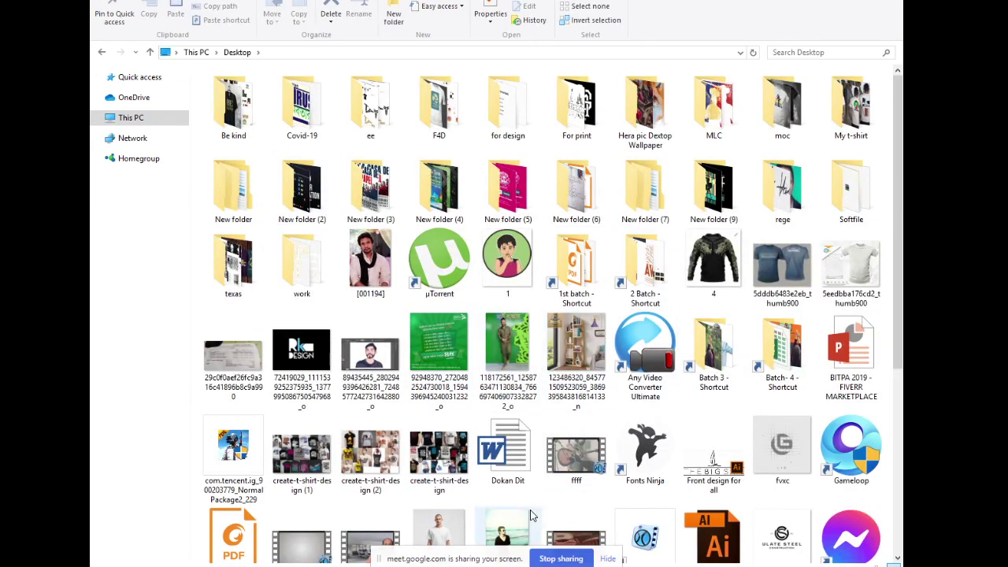
pyautogui.doubleClick(713, 347)
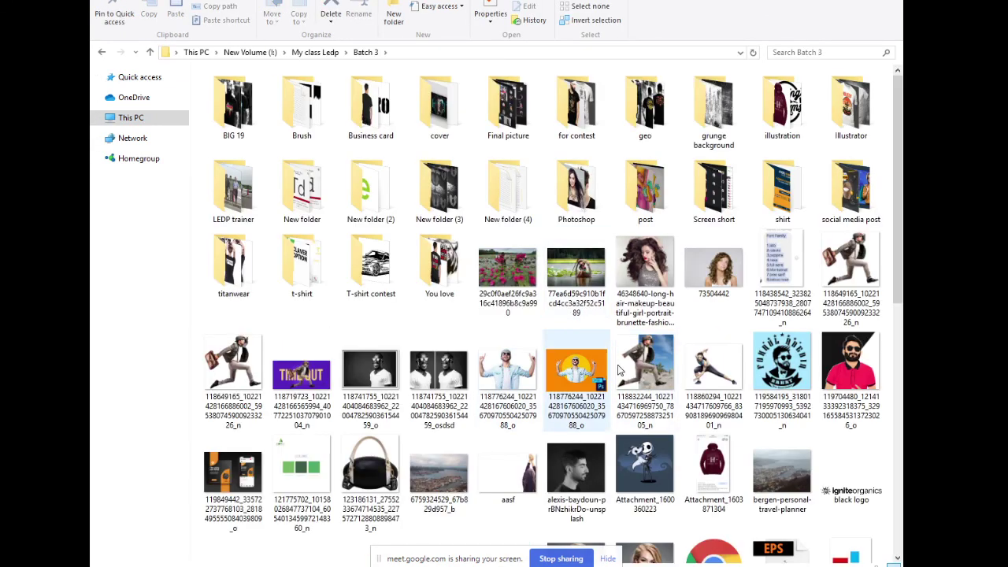
pyautogui.doubleClick(731, 264)
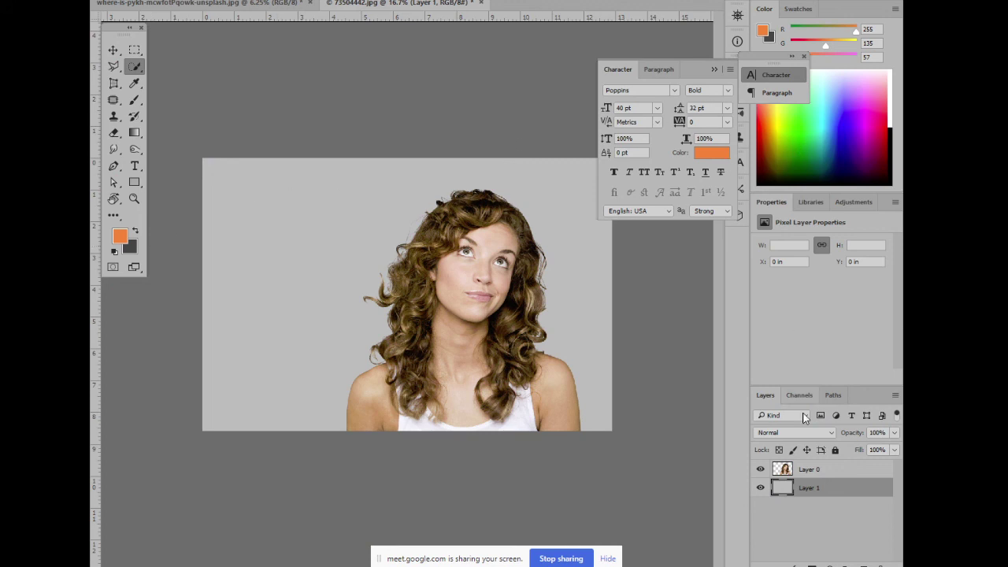
# Set the foreground colour to light blue 8fe9ff and fill Layer 1 with it
pyautogui.click(119, 236)
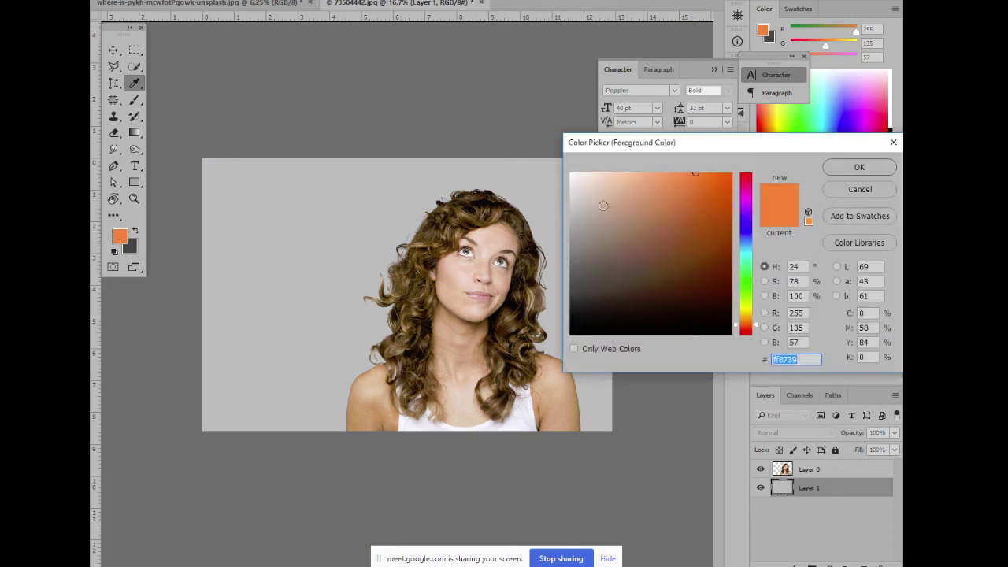
pyautogui.click(630, 172)
pyautogui.click(746, 249)
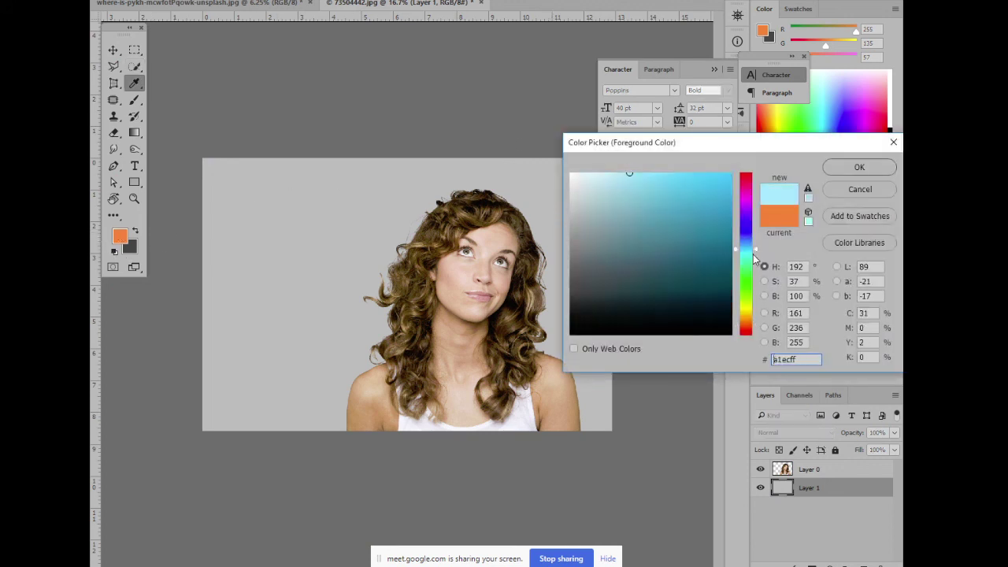
pyautogui.moveTo(645, 175); pyautogui.dragTo(641, 161)
pyautogui.click(859, 167)
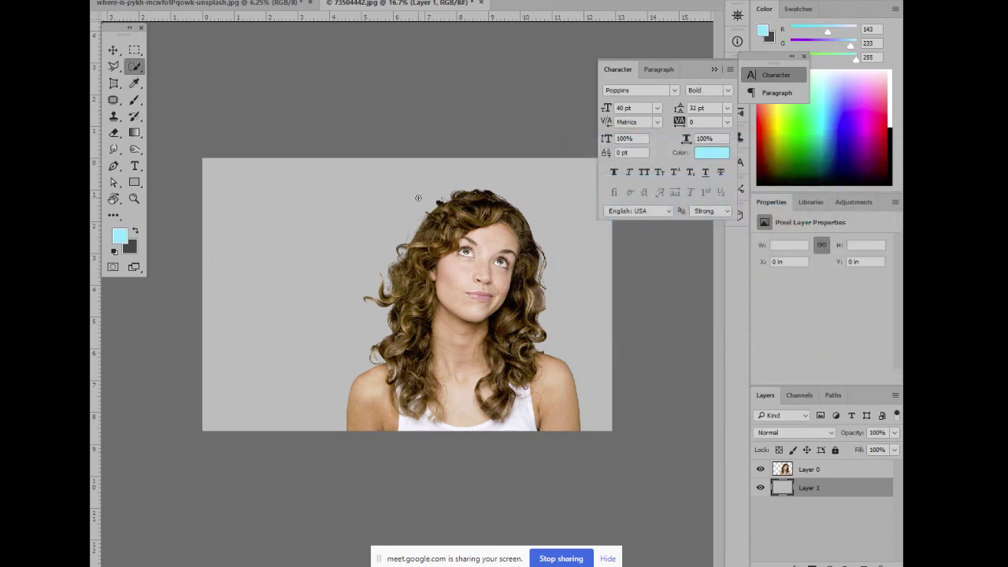
pyautogui.hotkey('alt', 'BackSpace')
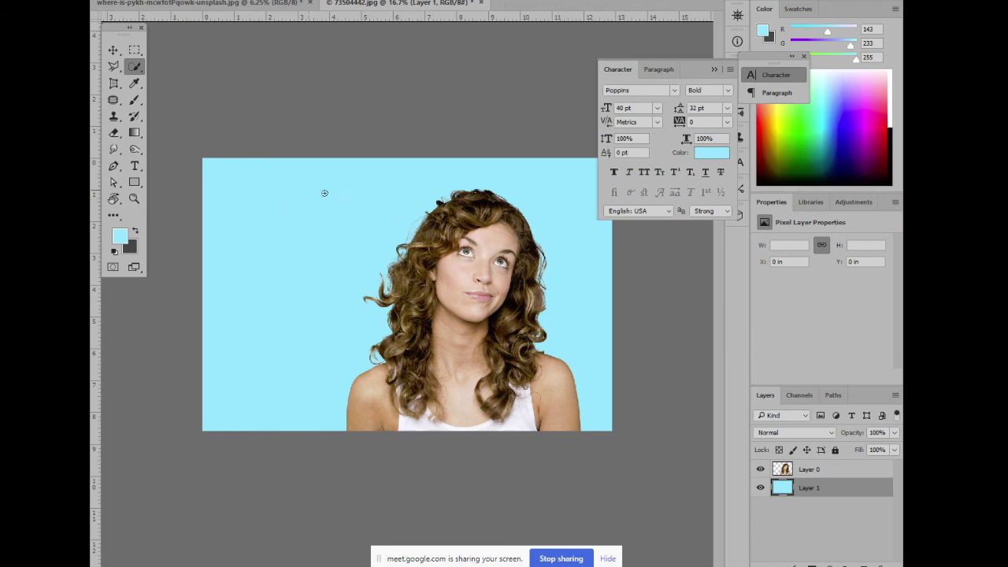
# Inspect the hair edges up close, then compare against the original grey-background photo
pyautogui.hotkey('ctrl', '+')
pyautogui.hotkey('ctrl', '+')
pyautogui.hotkey('ctrl', '+')
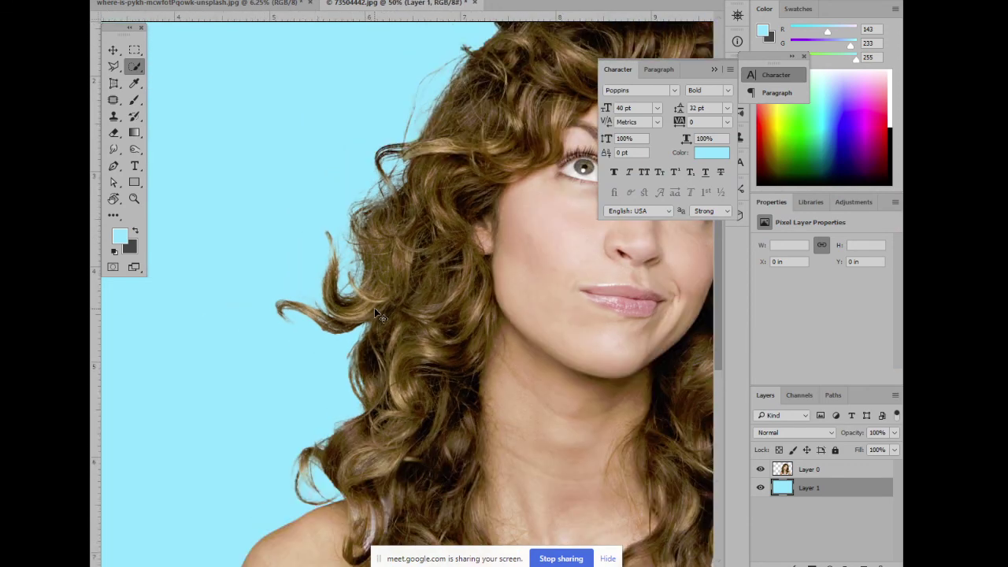
pyautogui.hotkey('ctrl', '+')
pyautogui.hotkey('ctrl', '-')
pyautogui.hotkey('ctrl', '-')
pyautogui.hotkey('ctrl', '-')
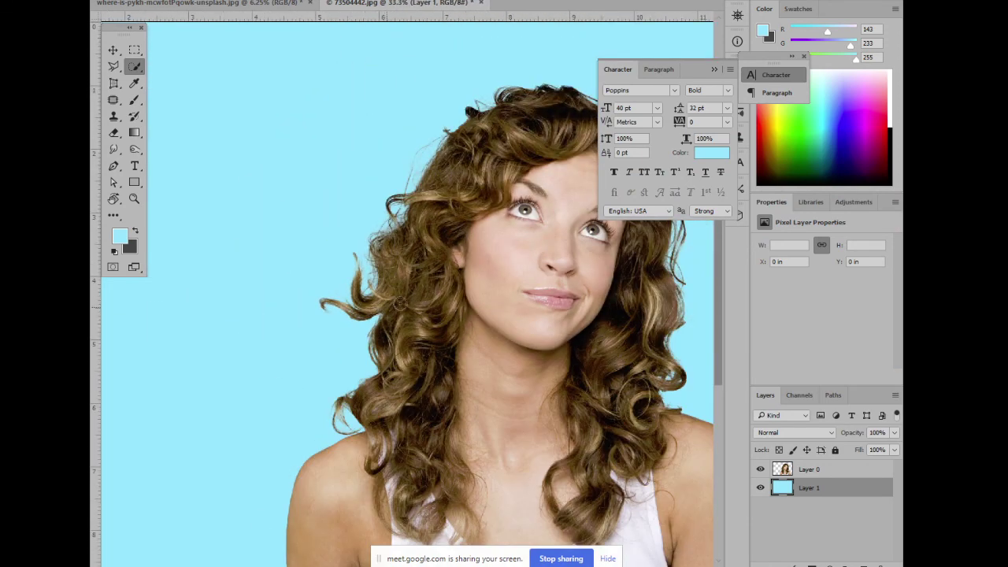
pyautogui.moveTo(386, 307)
pyautogui.mouseDown()
pyautogui.moveTo(290, 274)
pyautogui.moveTo(293, 159)
pyautogui.mouseUp()
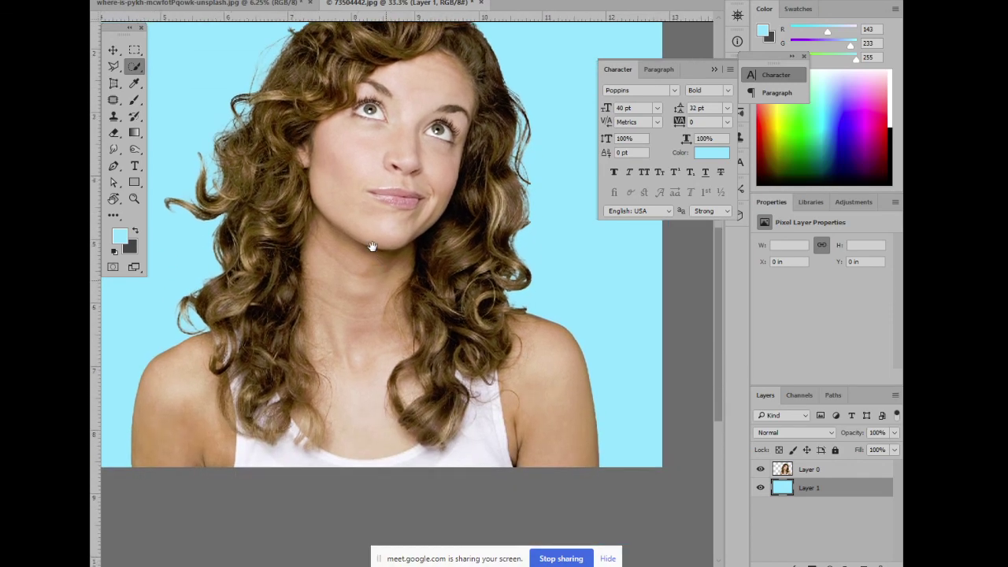
pyautogui.moveTo(371, 241); pyautogui.dragTo(367, 163)
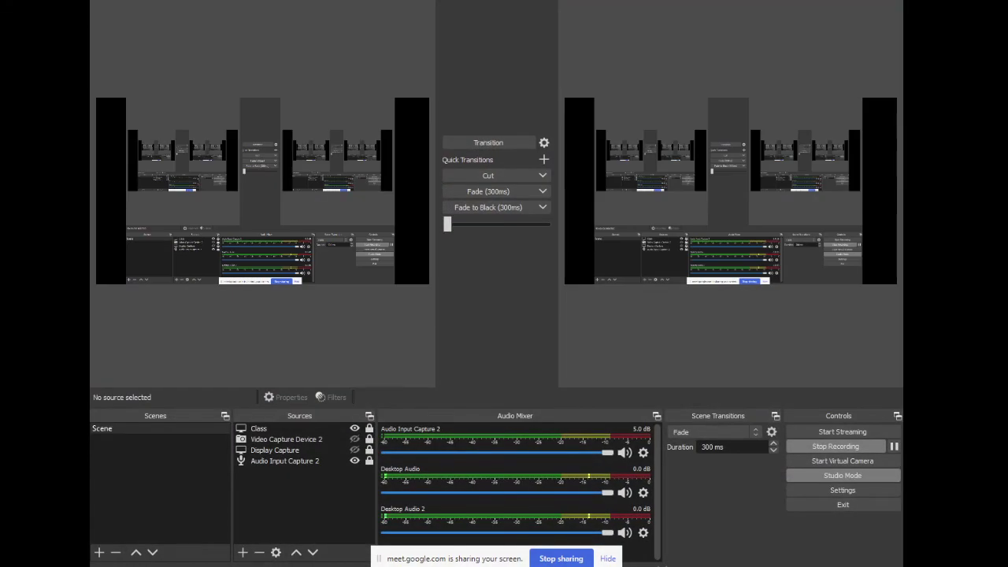
pyautogui.hotkey('alt', 'Tab')
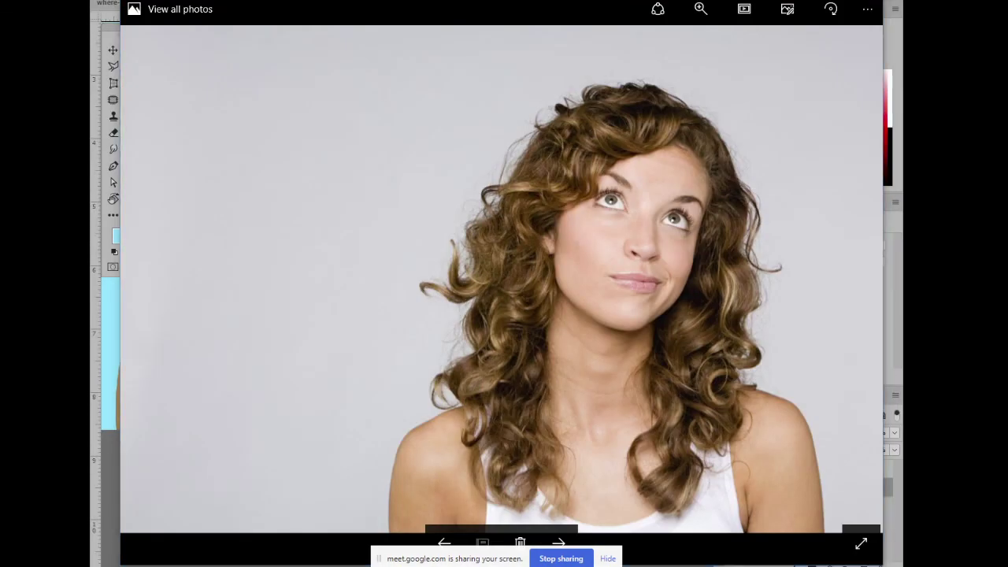
pyautogui.hotkey('alt', 'Tab')
pyautogui.hotkey('alt', 'Tab')
pyautogui.hotkey('alt', 'Tab')
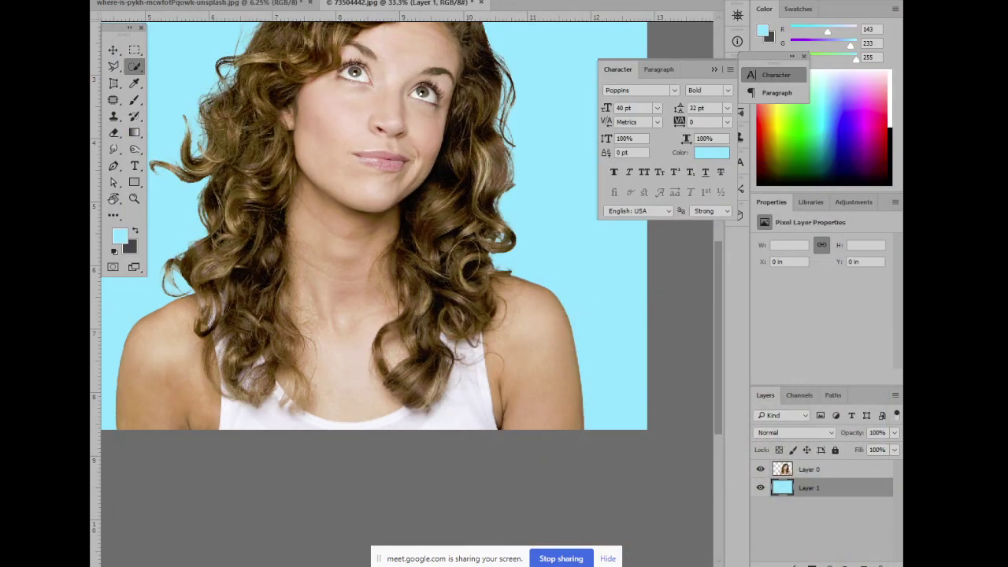
pyautogui.hotkey('alt', 'Tab')
pyautogui.hotkey('alt', 'Tab')
pyautogui.moveTo(499, 226); pyautogui.dragTo(505, 477)
pyautogui.moveTo(365, 289); pyautogui.dragTo(537, 265)
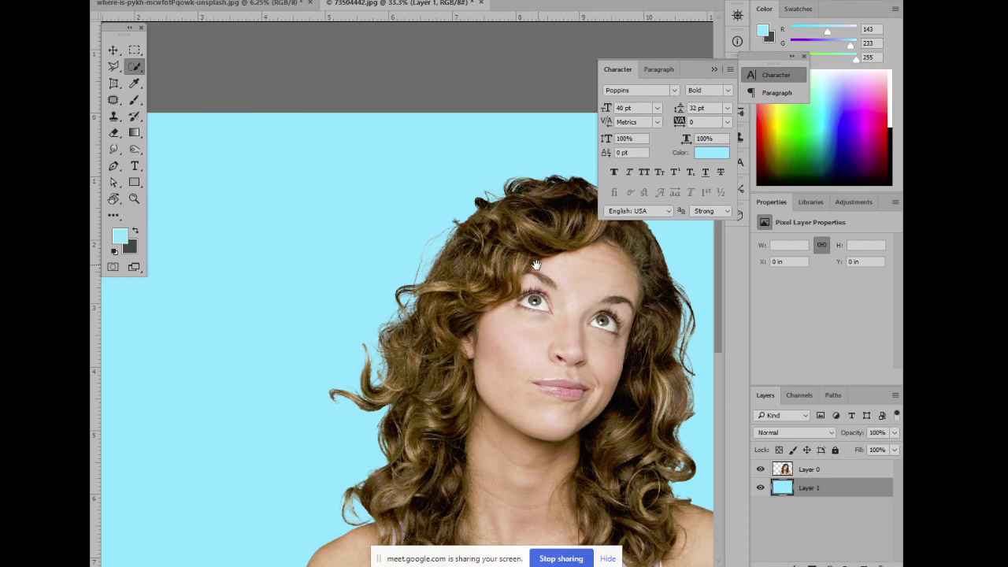
pyautogui.hotkey('ctrl', '-')
pyautogui.hotkey('ctrl', '-')
pyautogui.hotkey('ctrl', '-')
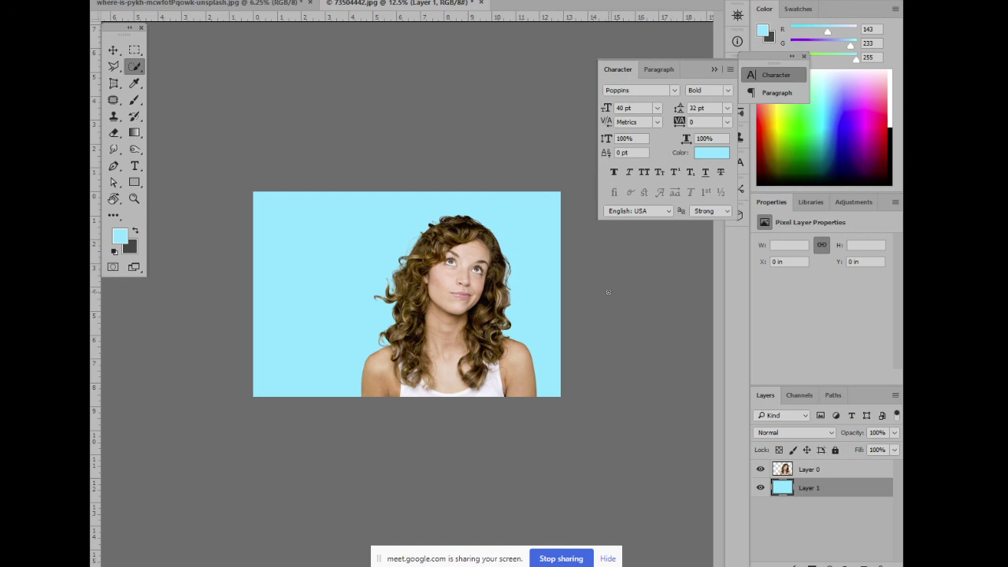
pyautogui.scroll(1, 604, 292)
pyautogui.scroll(2, 558, 313)
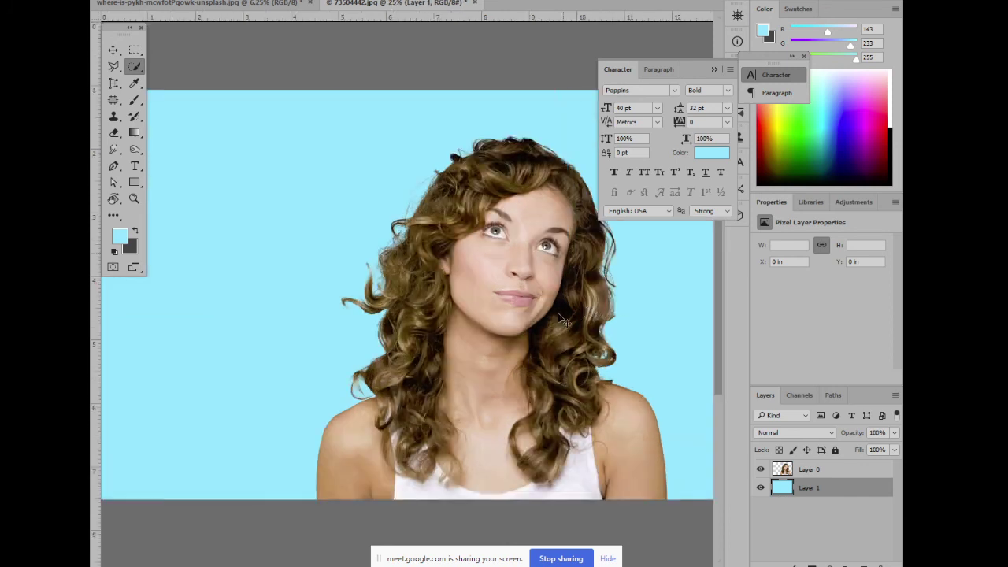
pyautogui.scroll(-1, 529, 310)
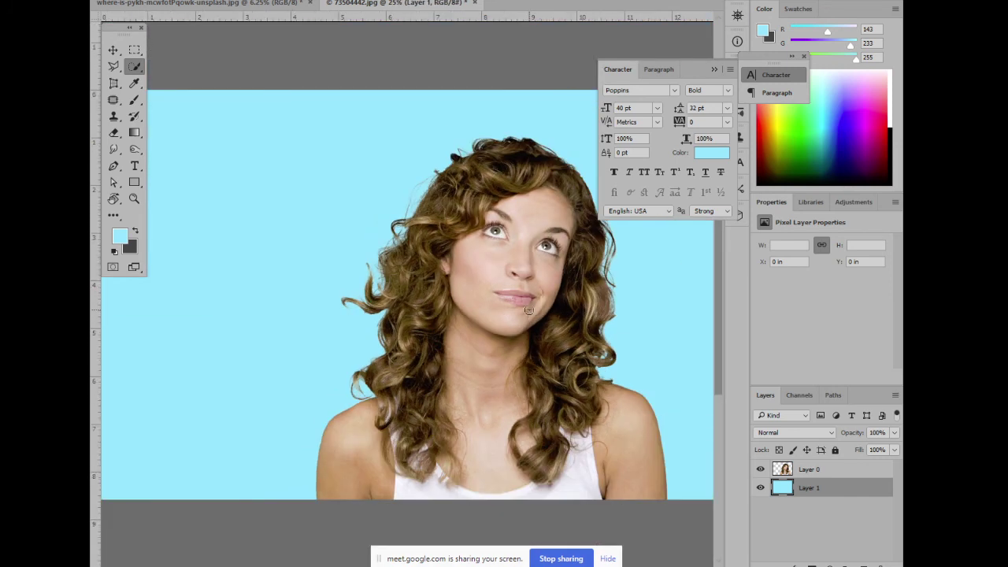
# Open the Blonde_girl image from the Batch 3 folder and zoom out to view it
pyautogui.click(252, 4)
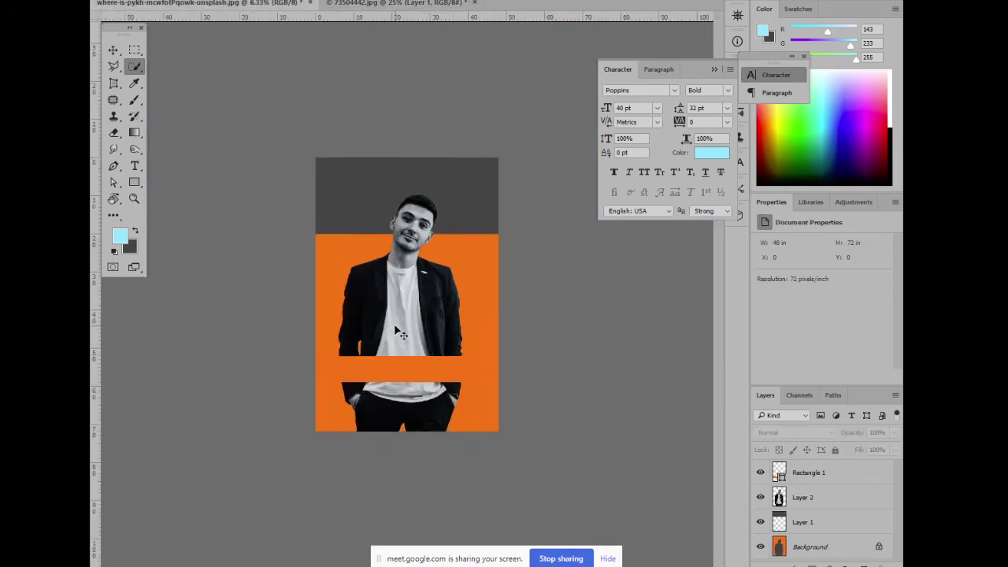
pyautogui.hotkey('ctrl', 'o')
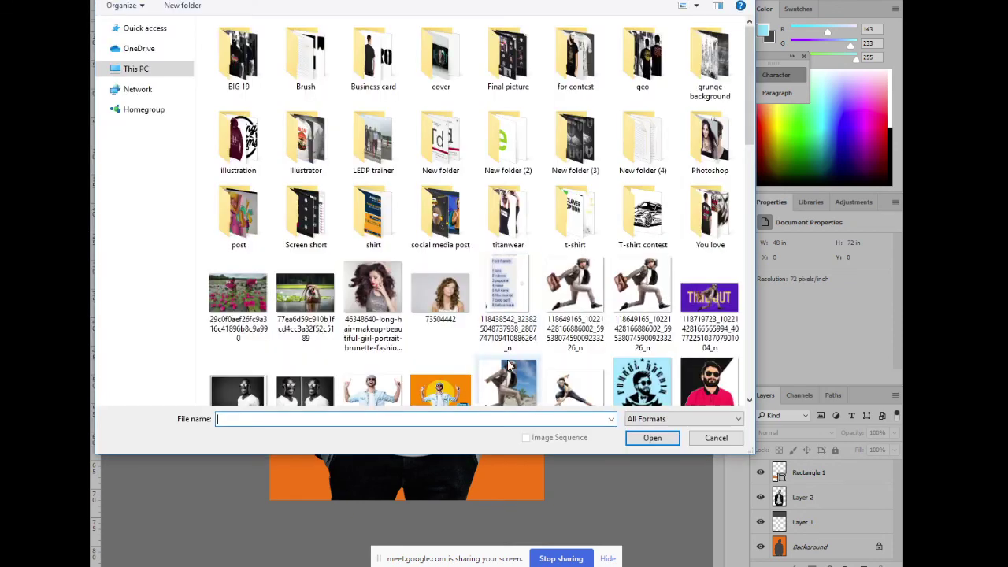
pyautogui.click(378, 299)
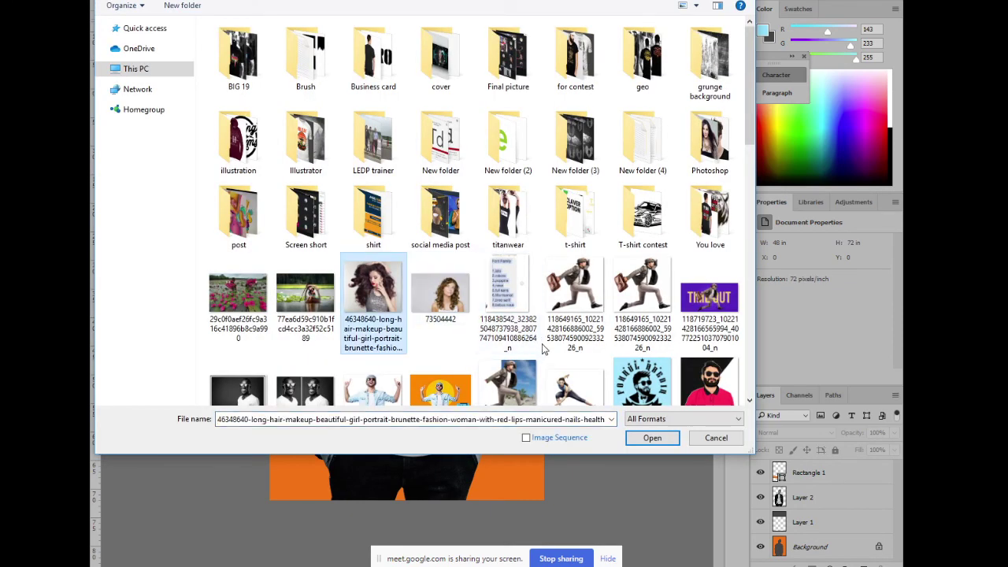
pyautogui.scroll(-5, 540, 349)
pyautogui.doubleClick(241, 247)
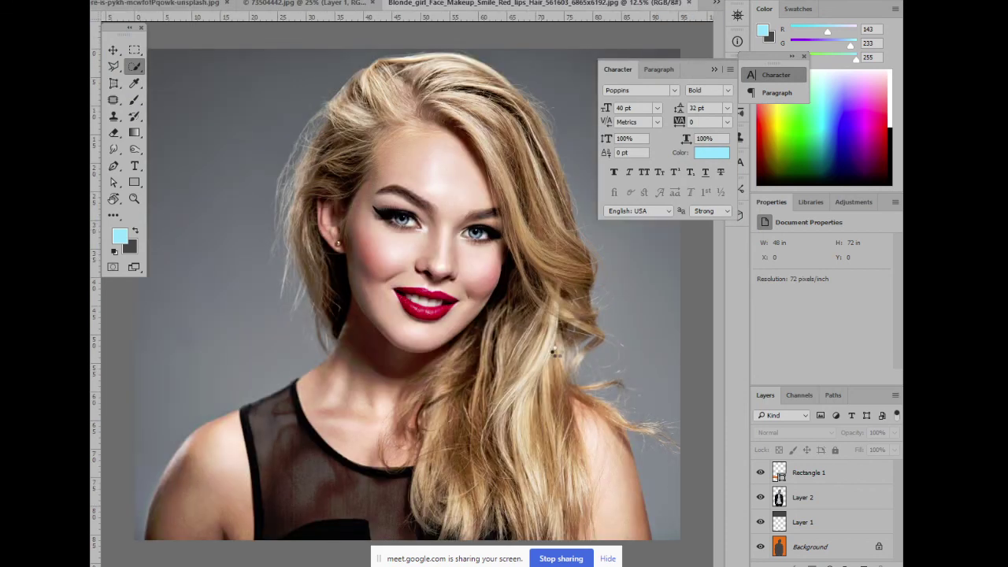
pyautogui.hotkey('ctrl', '-')
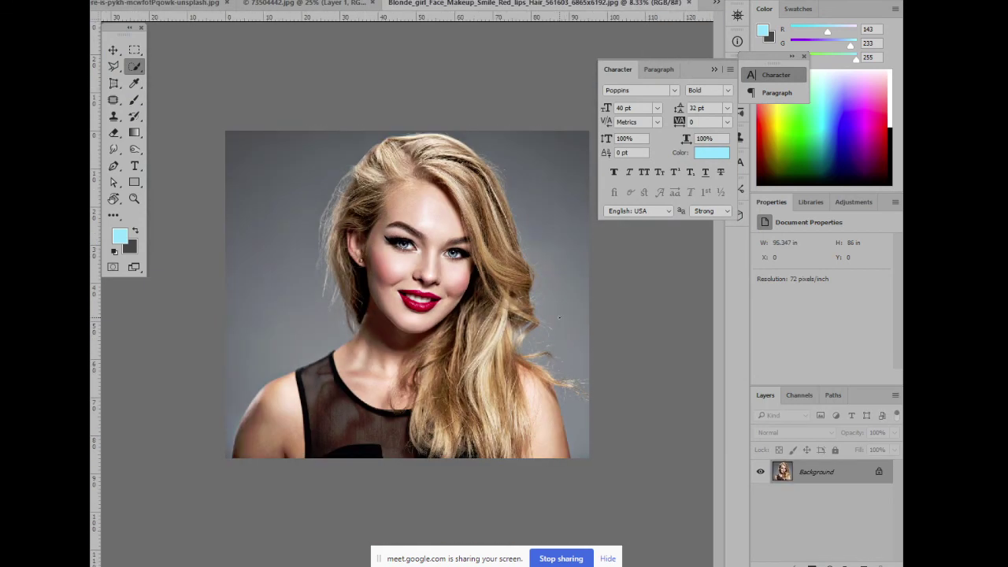
# Flip between the curly-haired woman and man-on-orange documents, then stop screen sharing
pyautogui.click(300, 3)
pyautogui.click(158, 3)
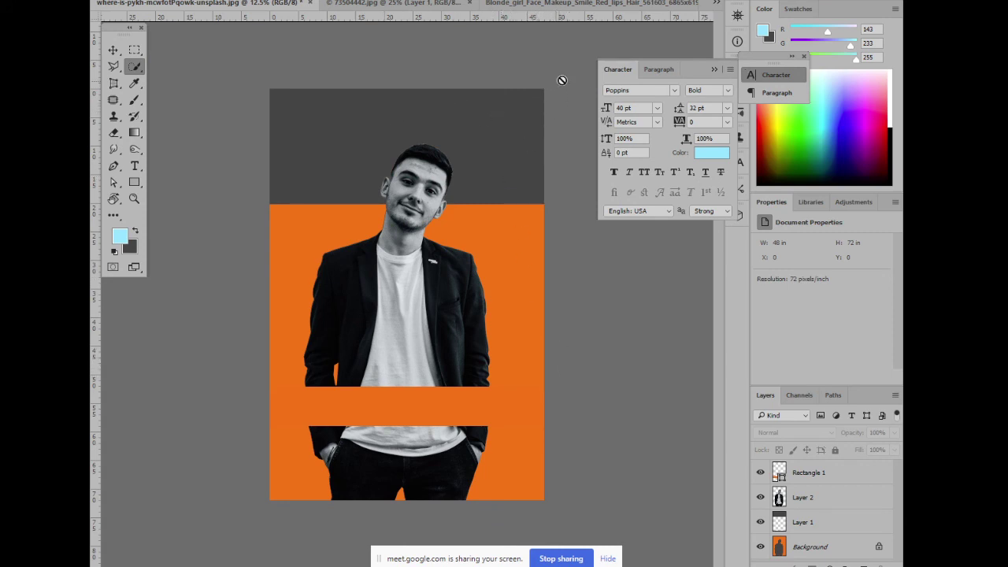
pyautogui.click(561, 559)
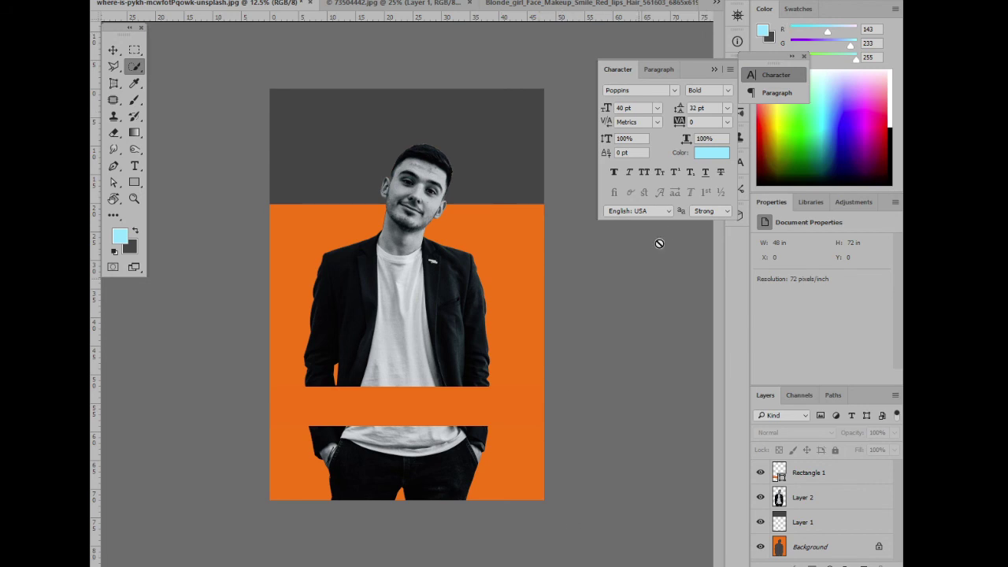